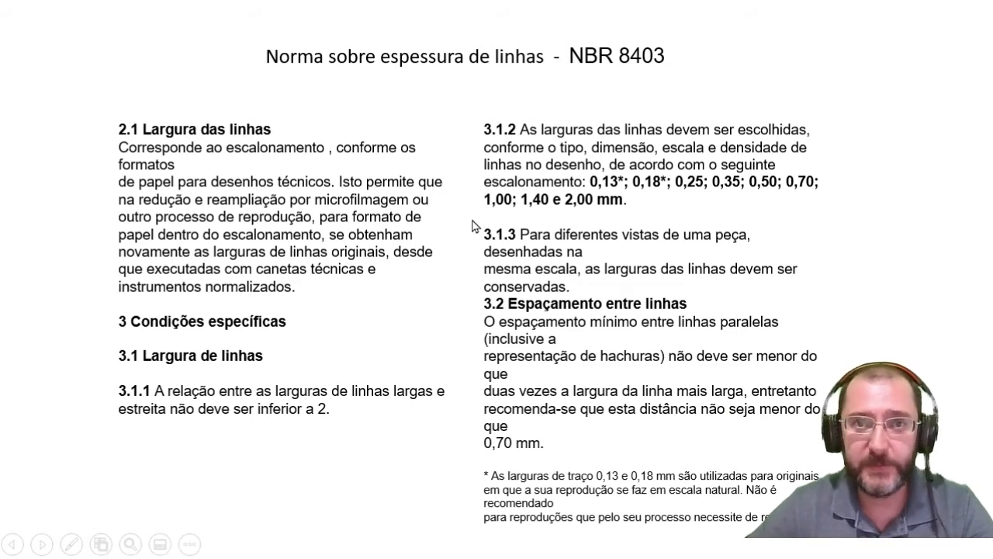
left_click(473, 221)
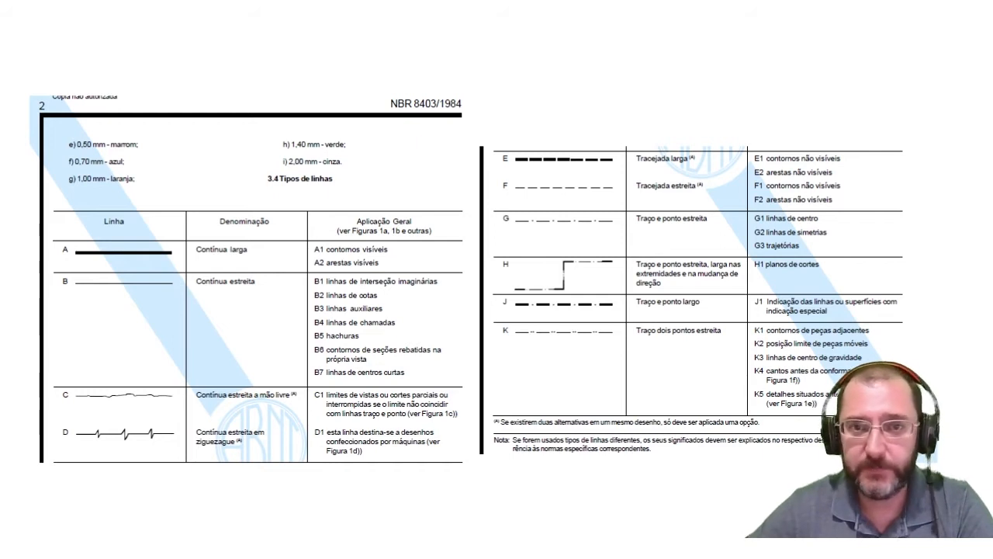
key("Right")
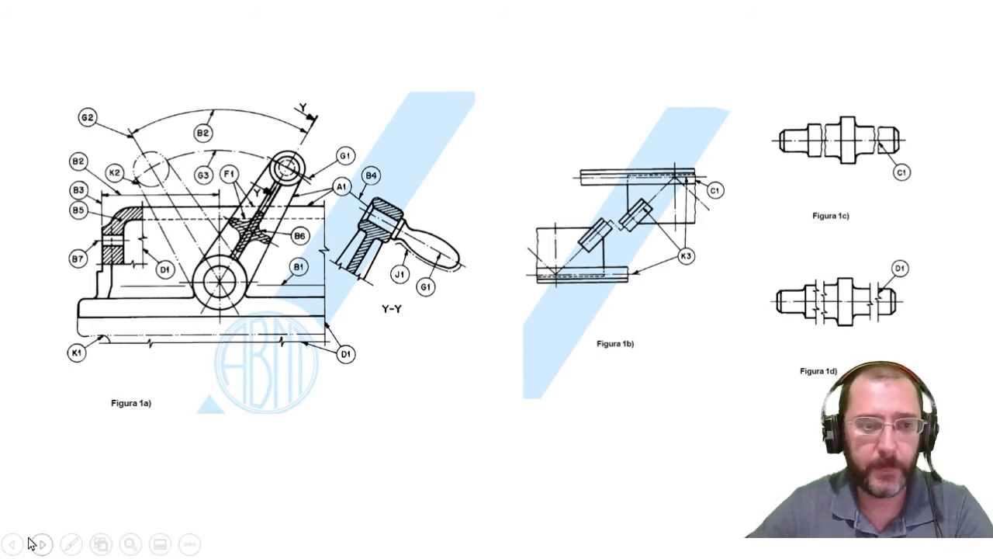
left_click(17, 547)
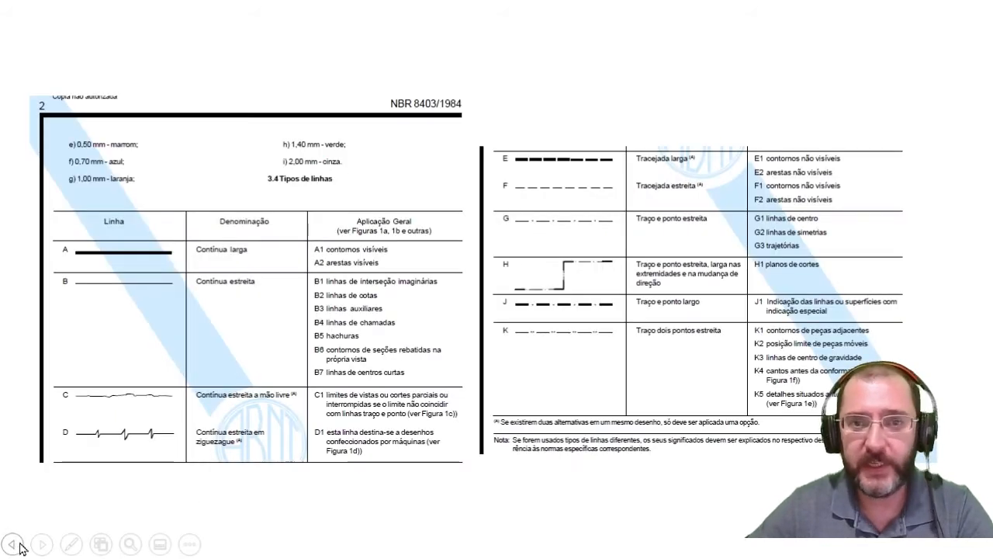
left_click(42, 546)
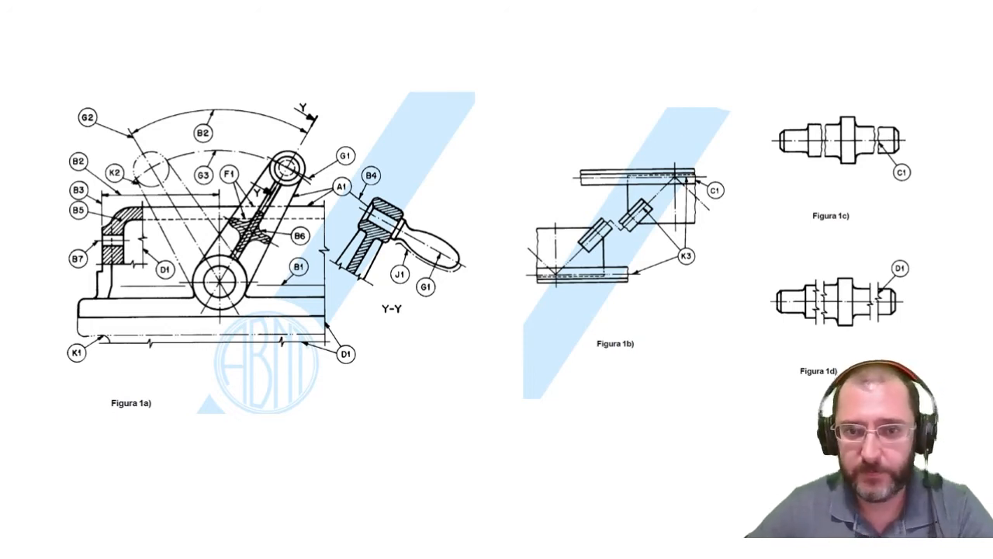
key("Right")
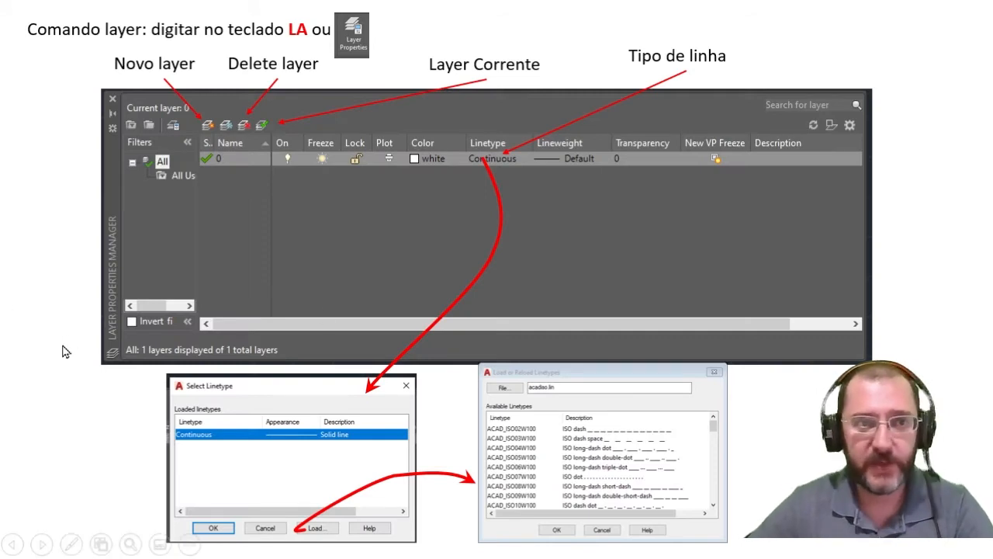
left_click(12, 544)
left_click(12, 545)
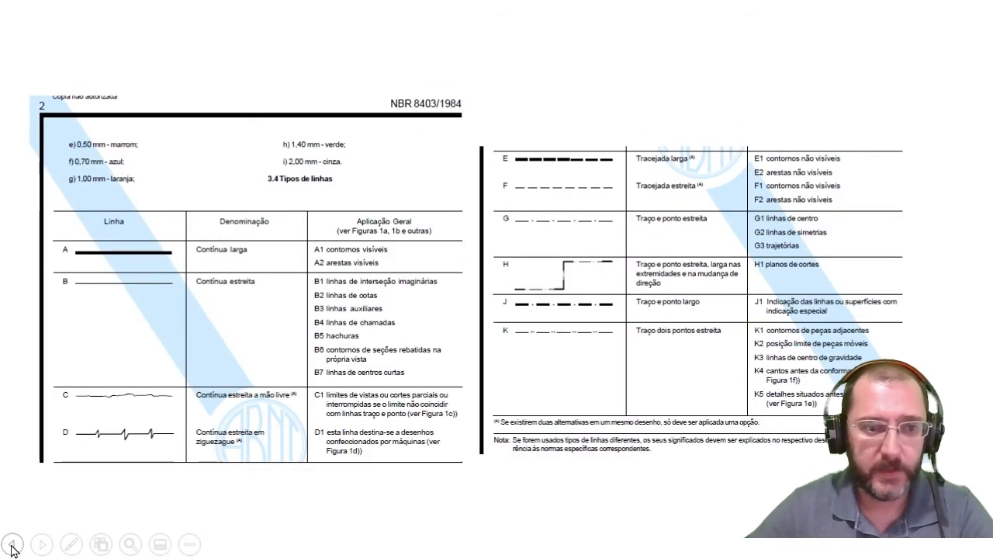
left_click(12, 545)
left_click(12, 545)
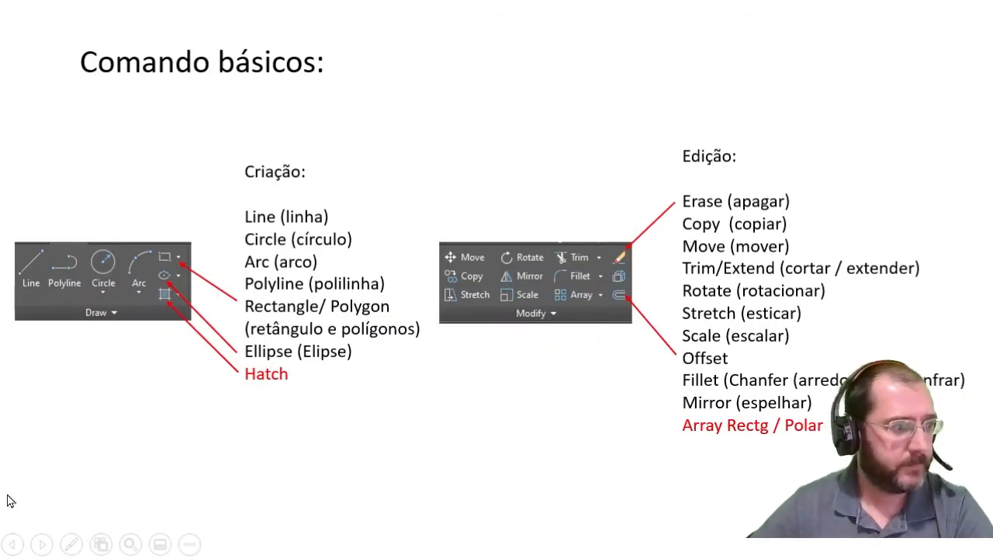
- Switch to AutoCAD, bring up the empty model space of Drawing3 and close the Properties palette
key("alt+Tab")
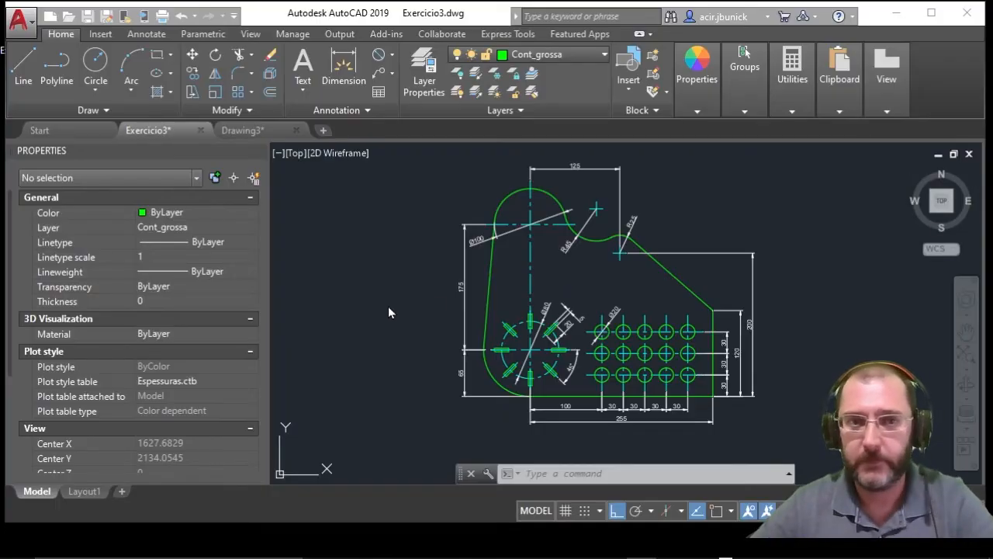
mouse_move(277, 132)
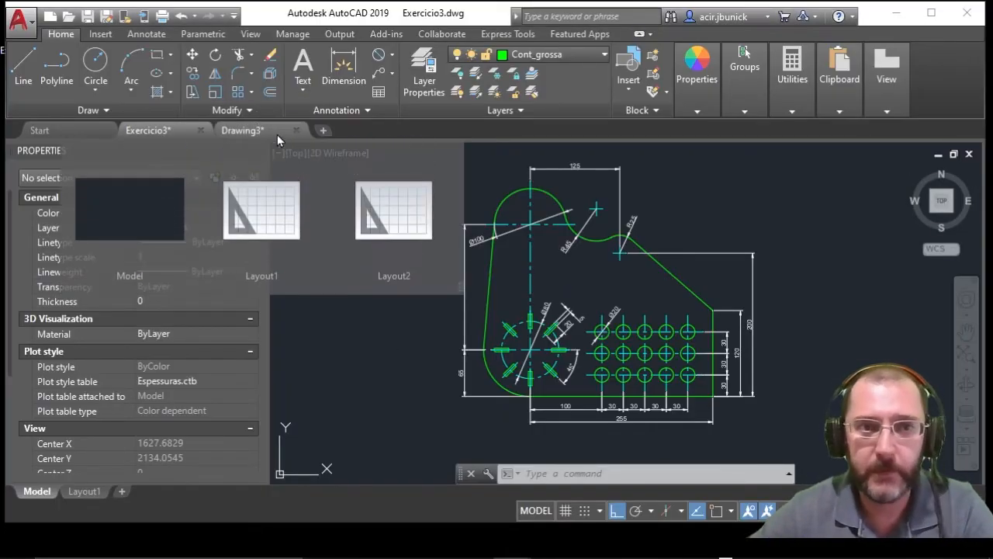
left_click(158, 199)
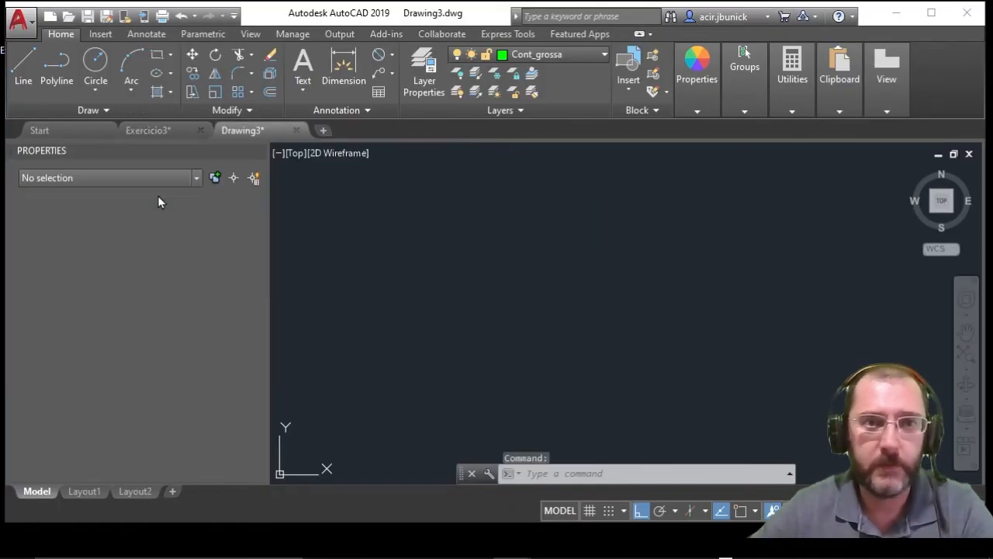
left_click(259, 152)
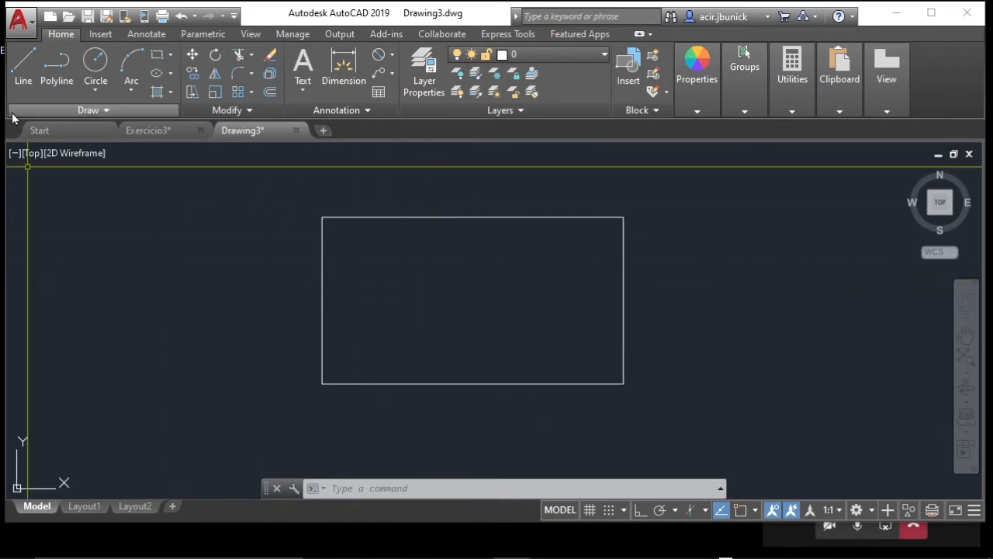
- Draw a triangle from three connected freehand lines beside the rectangle, letting the first and last lines cross slightly beyond their corner
left_click(23, 66)
left_click(56, 285)
left_click(200, 204)
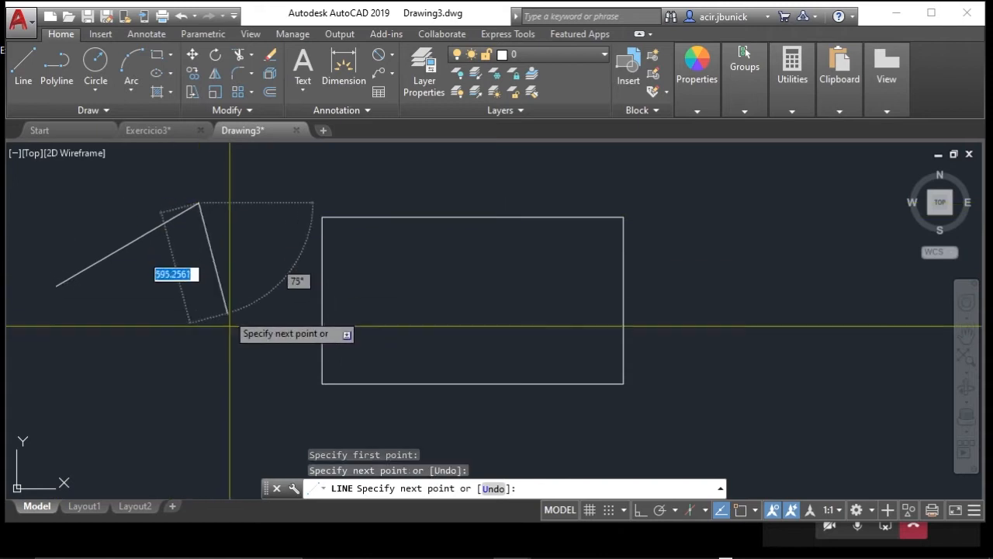
left_click(230, 378)
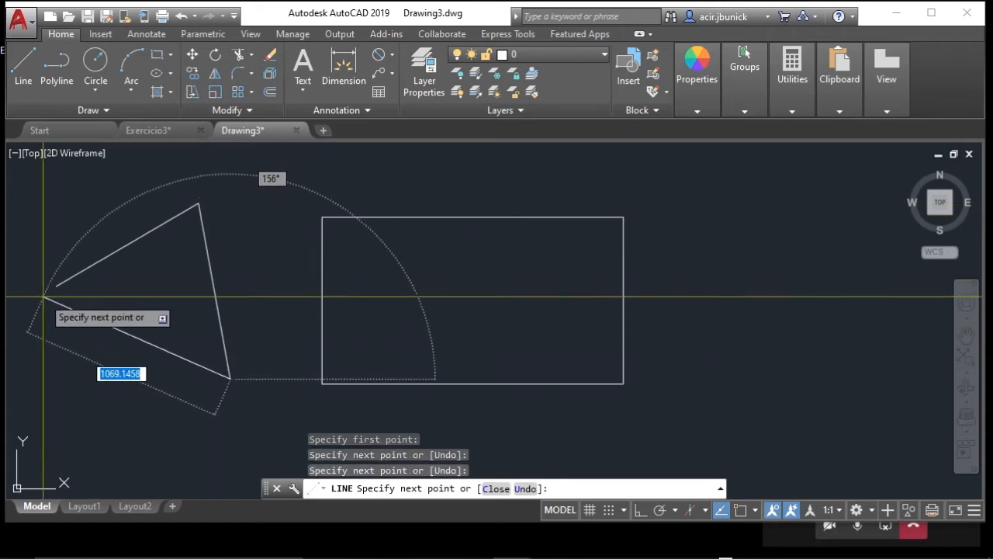
left_click(58, 266)
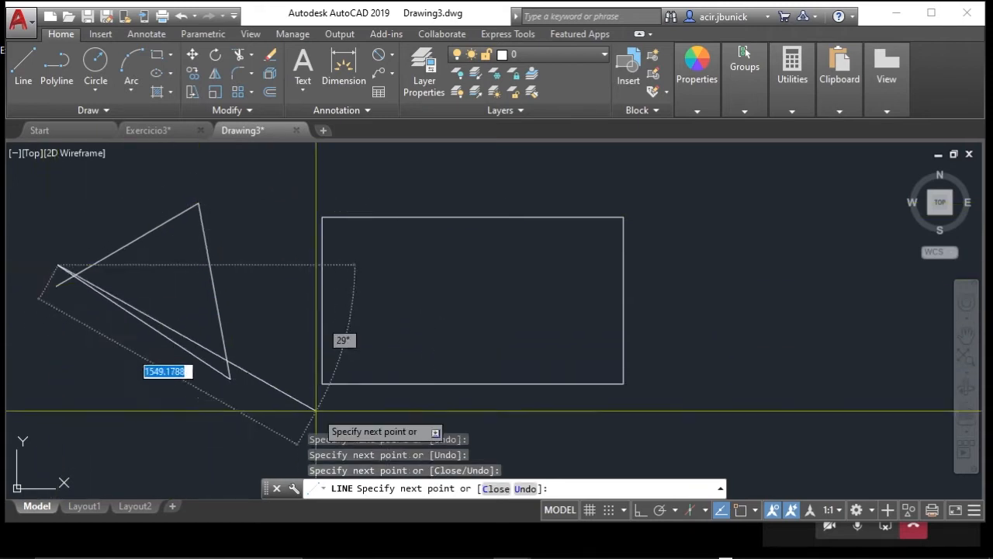
key("Escape")
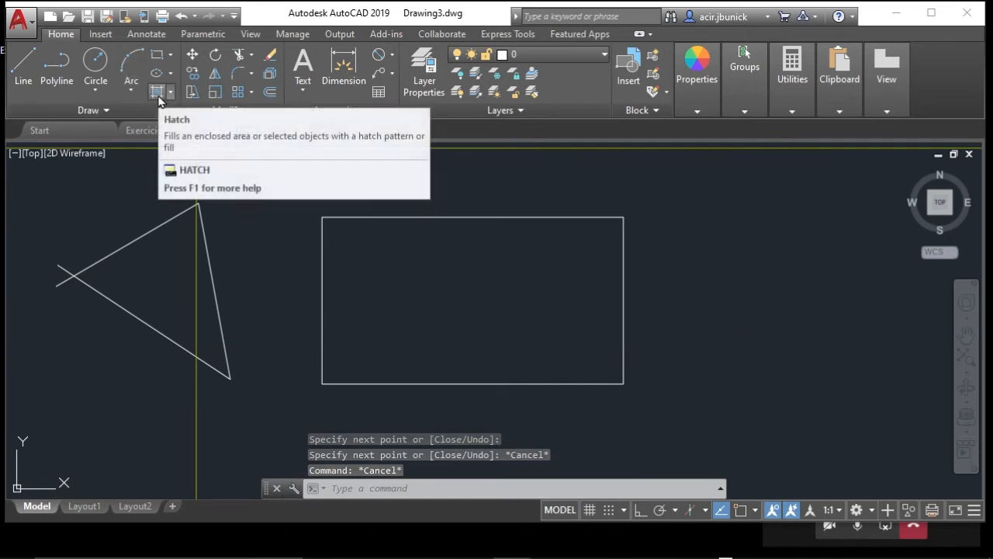
- Start a Hatch and fill the inside of the rectangle with the ANGLE pattern
left_click(157, 94)
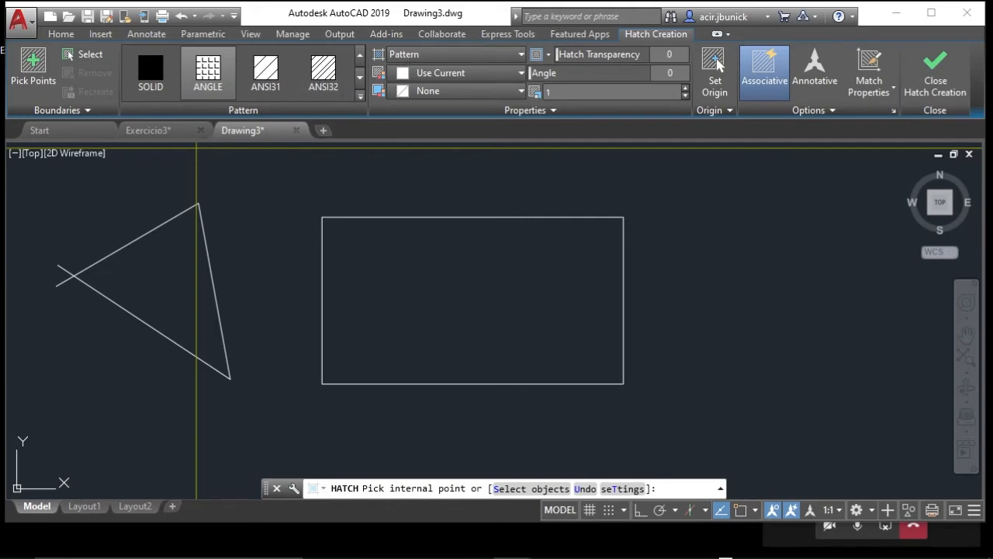
left_click(454, 293)
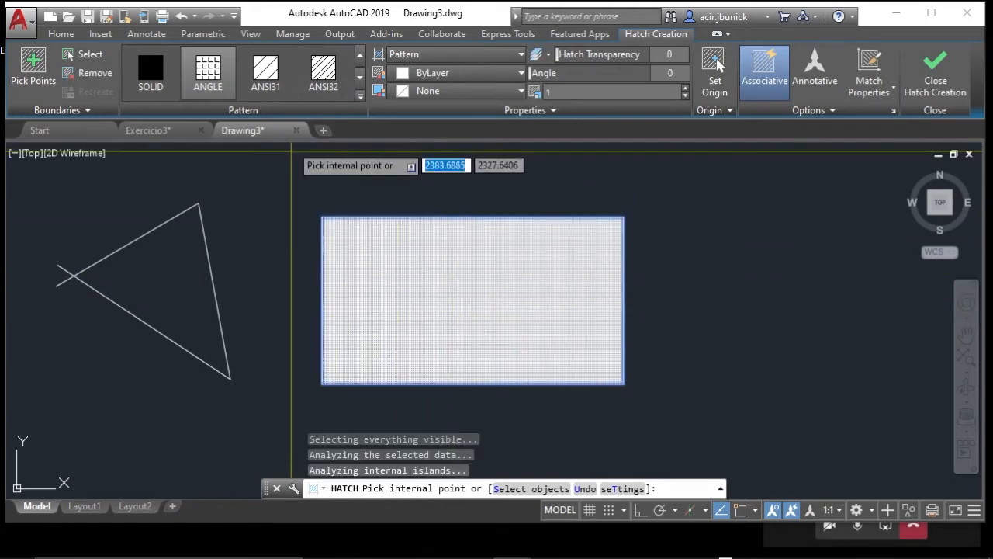
scroll(390, 305, "up", 2)
scroll(390, 305, "up", 3)
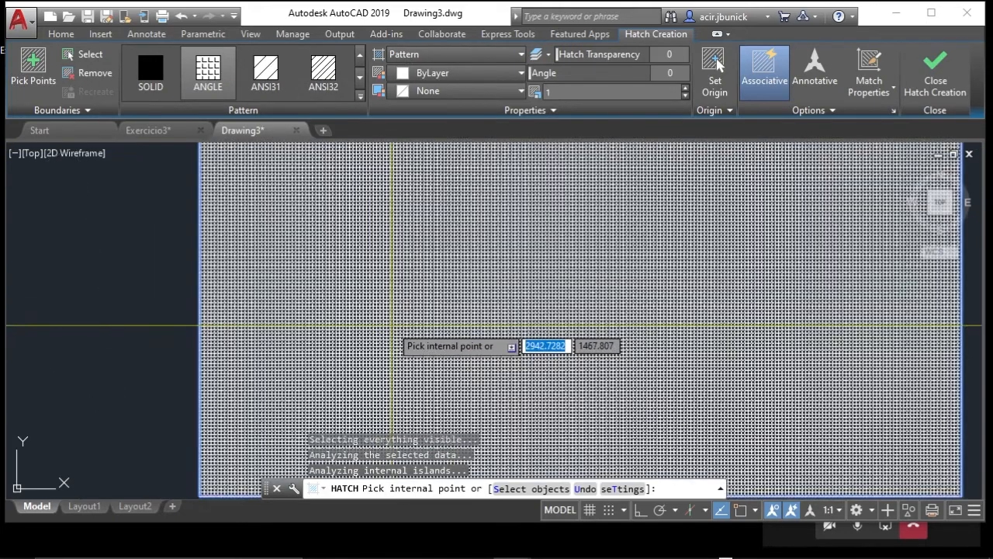
scroll(395, 304, "down", 3)
middle_click_drag(410, 252, 365, 280)
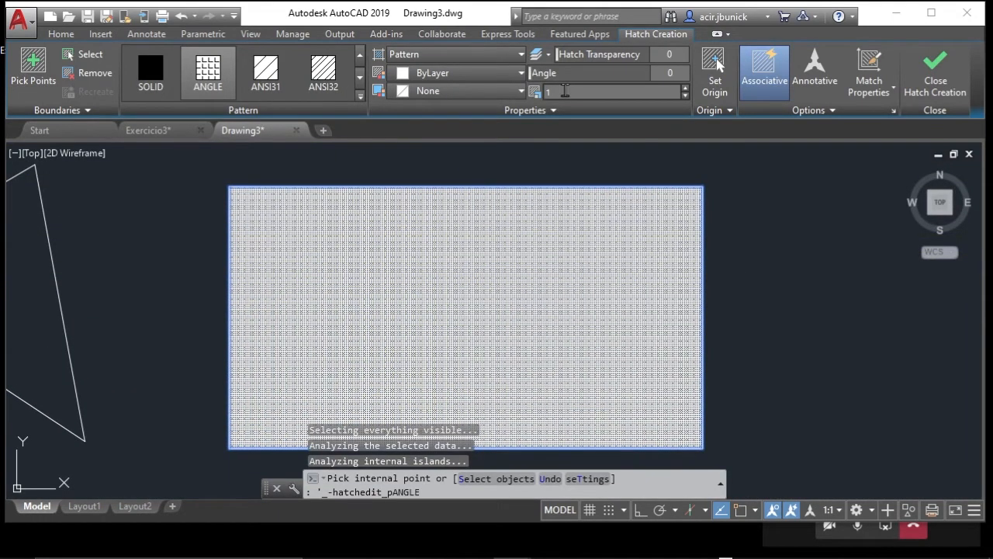
- Set the ANGLE hatch pattern scale to 20 and dismiss the boundary error
left_click(565, 91)
type("20")
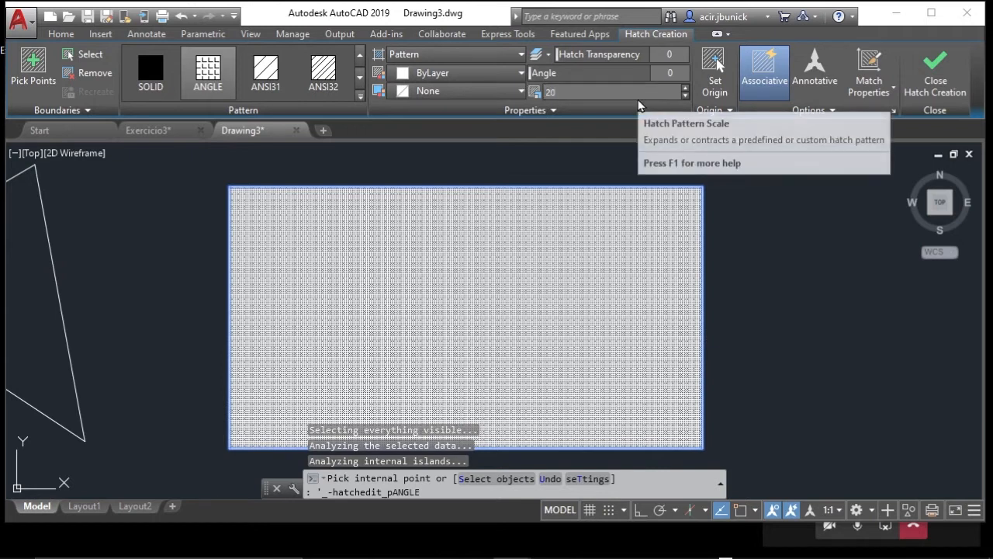
key("Return")
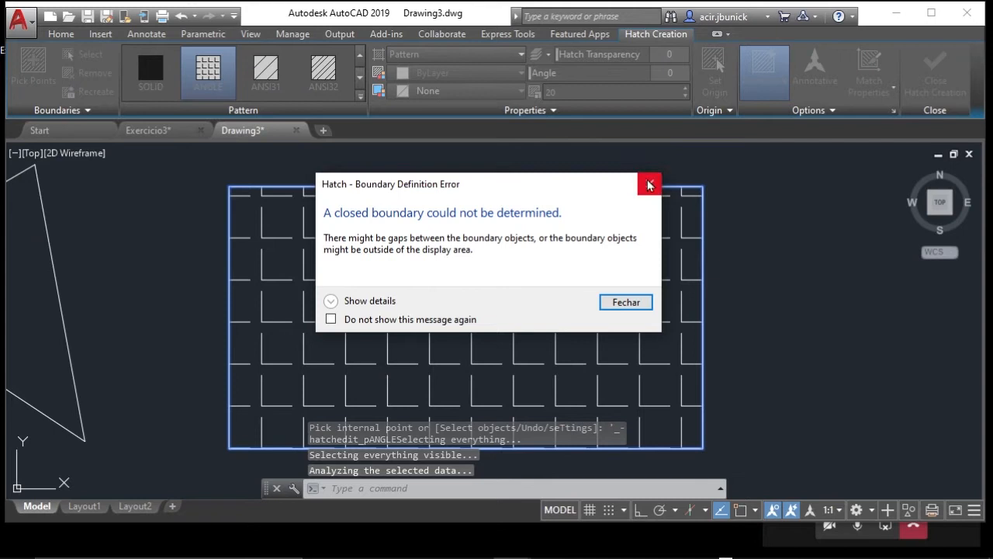
left_click(626, 302)
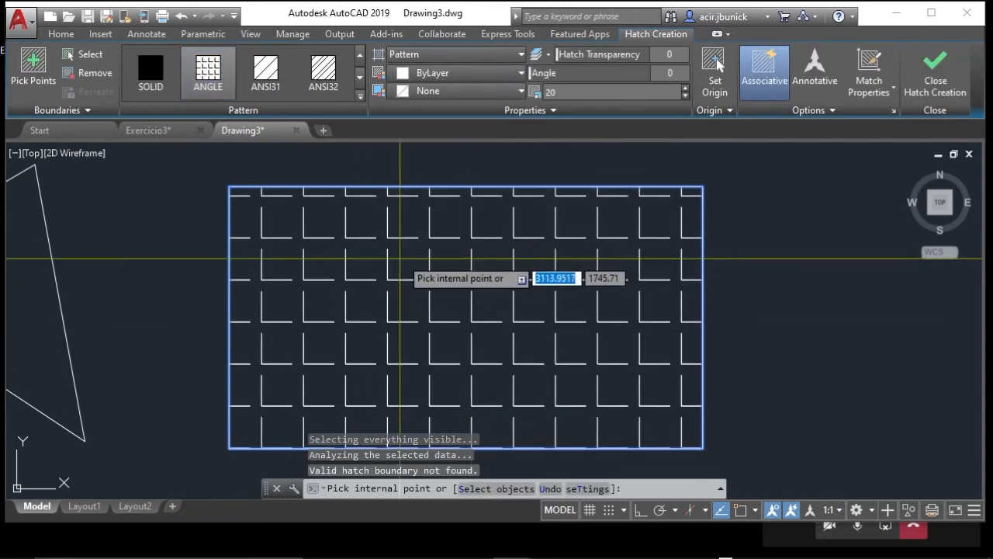
- Try the SOLID and ANGLE fills on the rectangle, settling on the AR-BRSTD brick pattern at scale 1
left_click(137, 80)
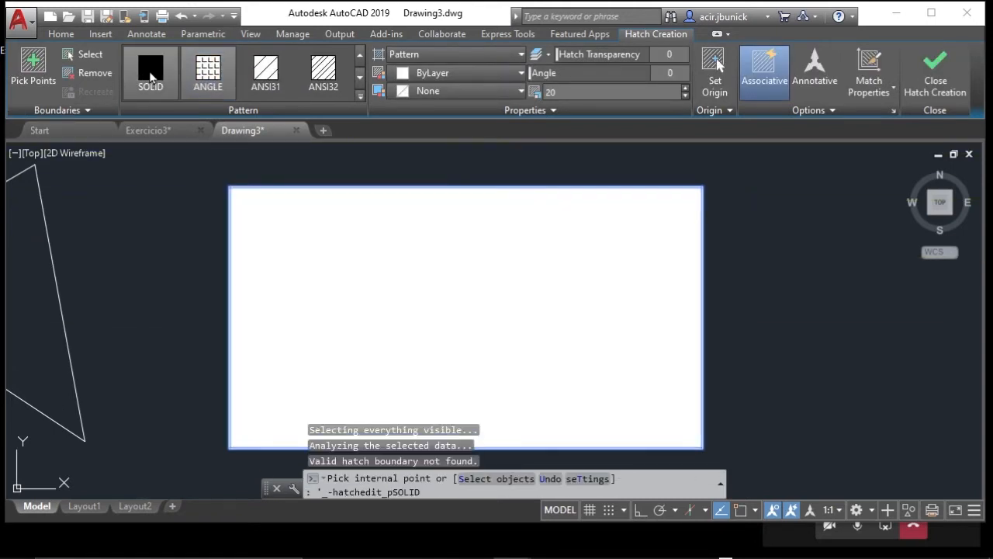
left_click(205, 74)
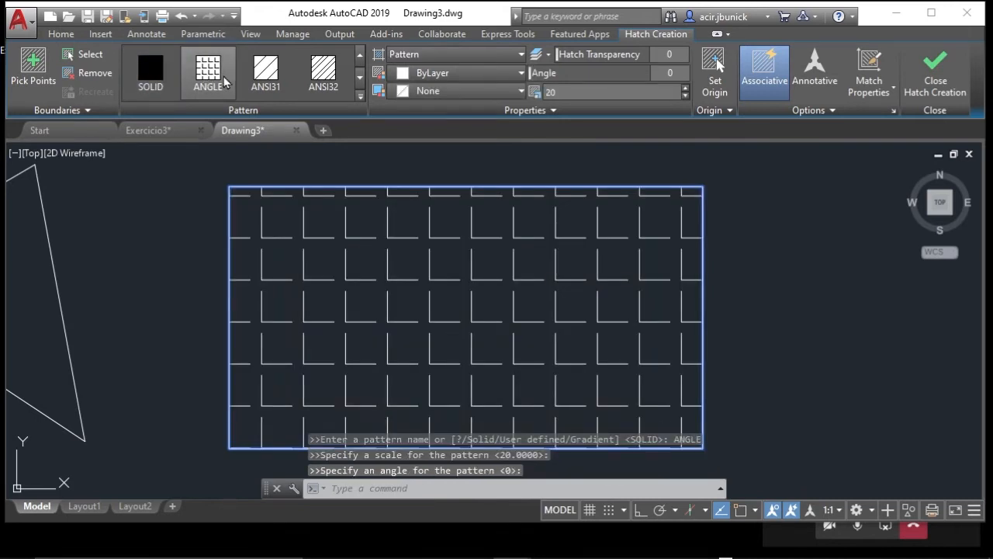
left_click(359, 94)
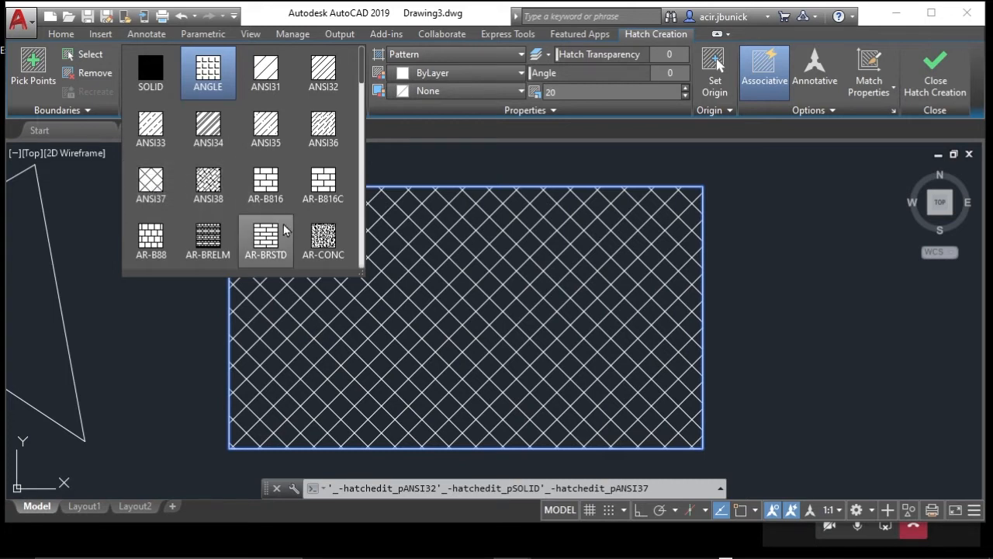
left_click(266, 239)
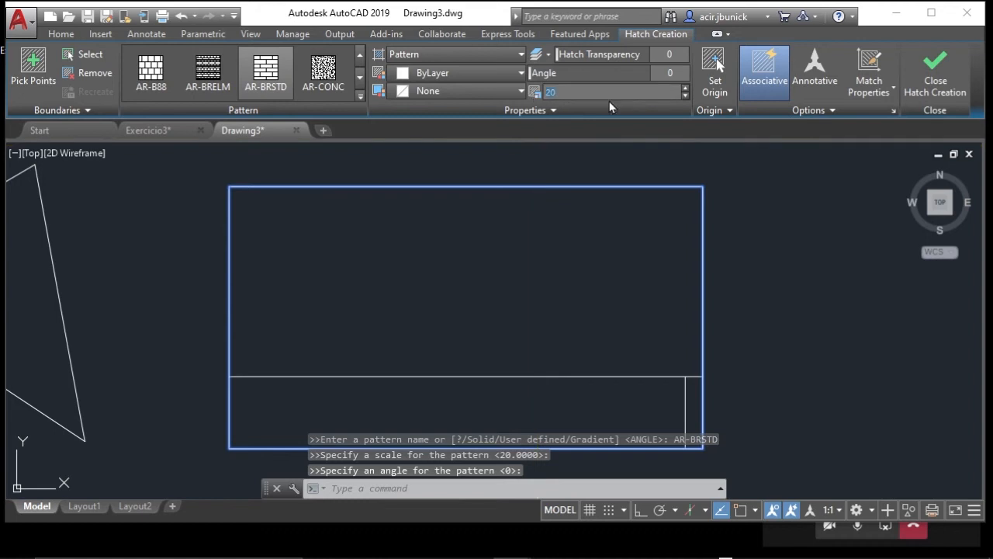
type("1")
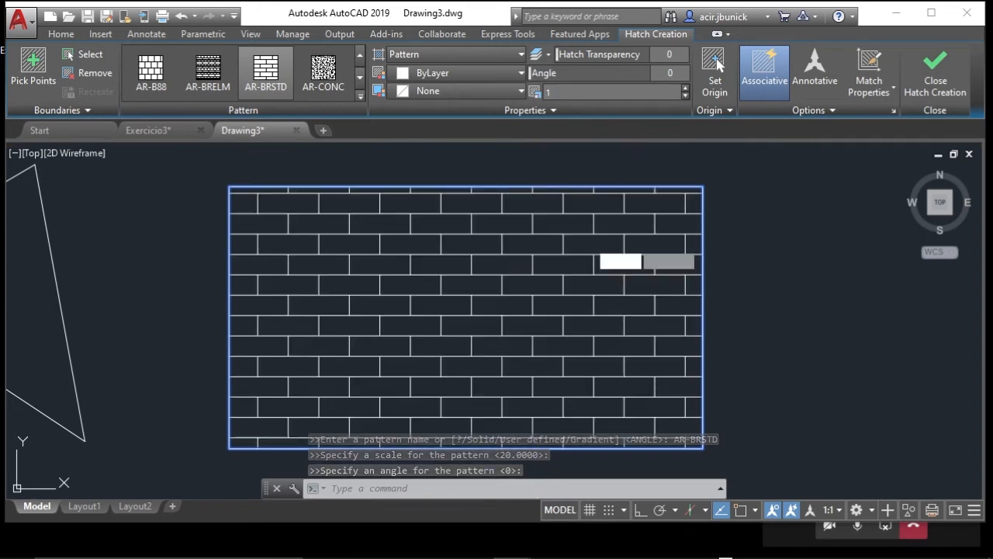
left_click(392, 322)
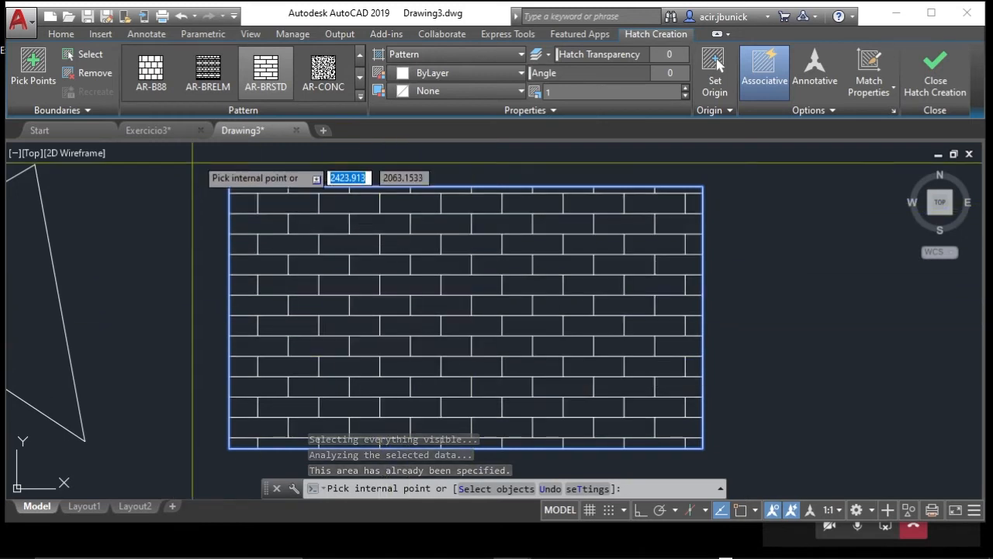
- Try the AR-CONC concrete pattern, ending with AR-B88 as the rectangle's hatch pattern
left_click(344, 82)
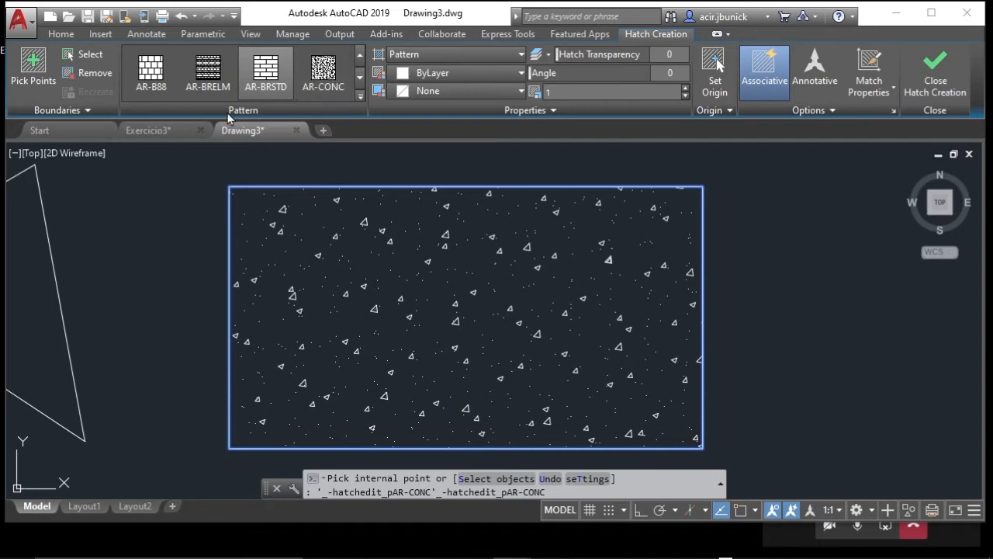
left_click(329, 73)
left_click(360, 96)
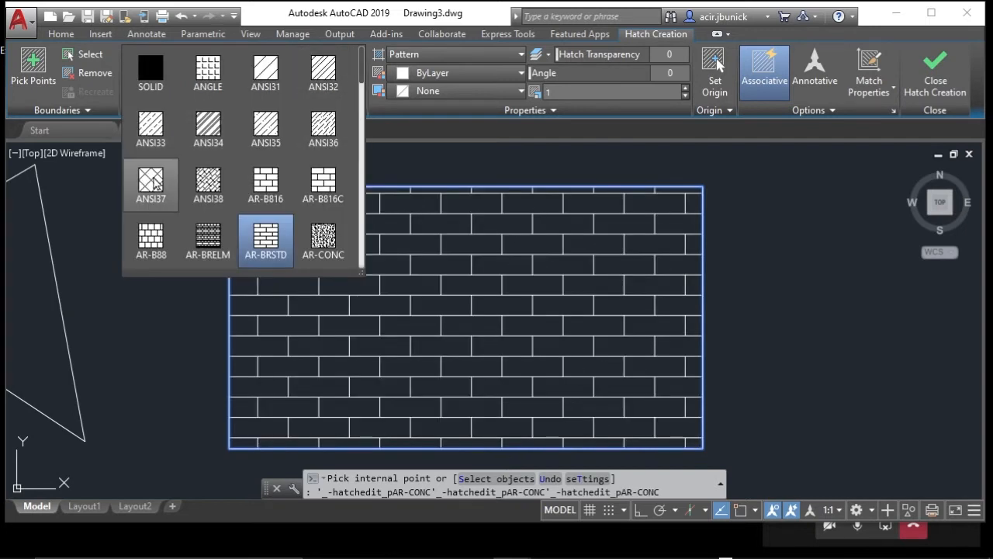
left_click(150, 236)
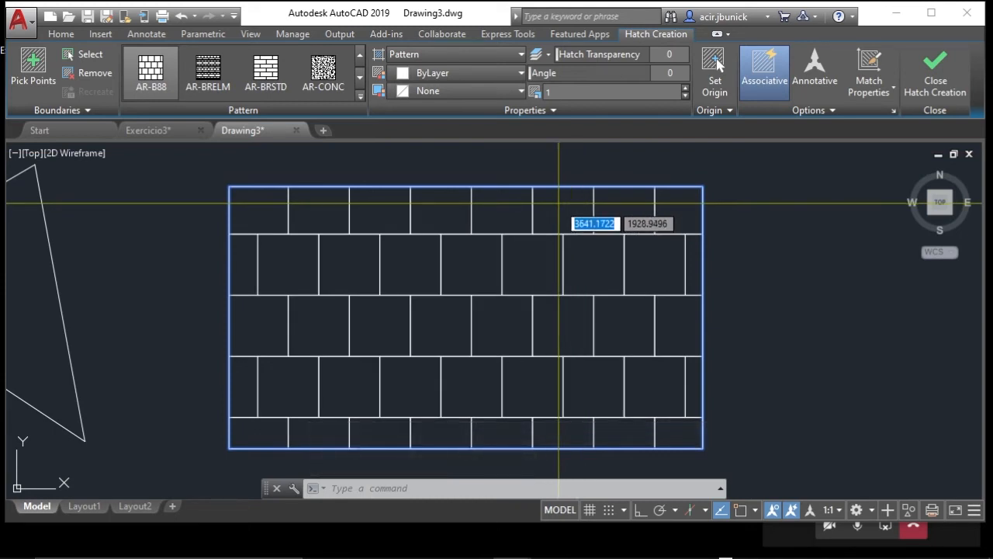
- Change the rectangle's hatch to the ANSI31 pattern and set its scale to 20
left_click(360, 97)
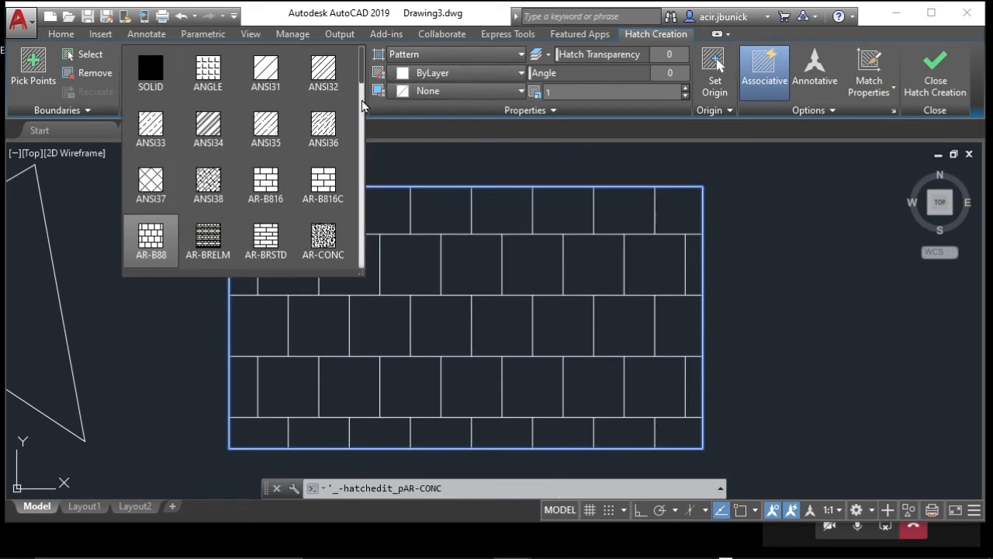
left_click(265, 77)
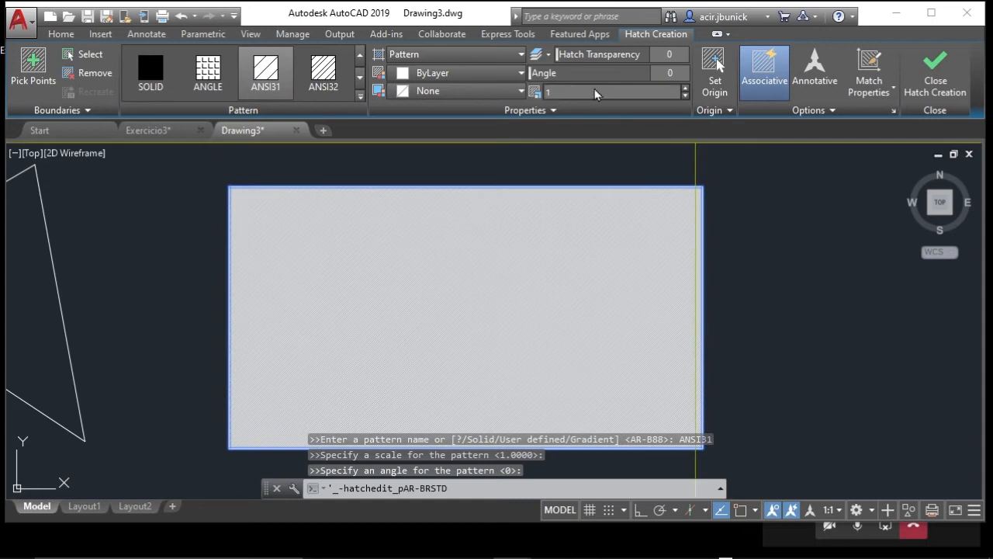
left_click(555, 91)
type("20")
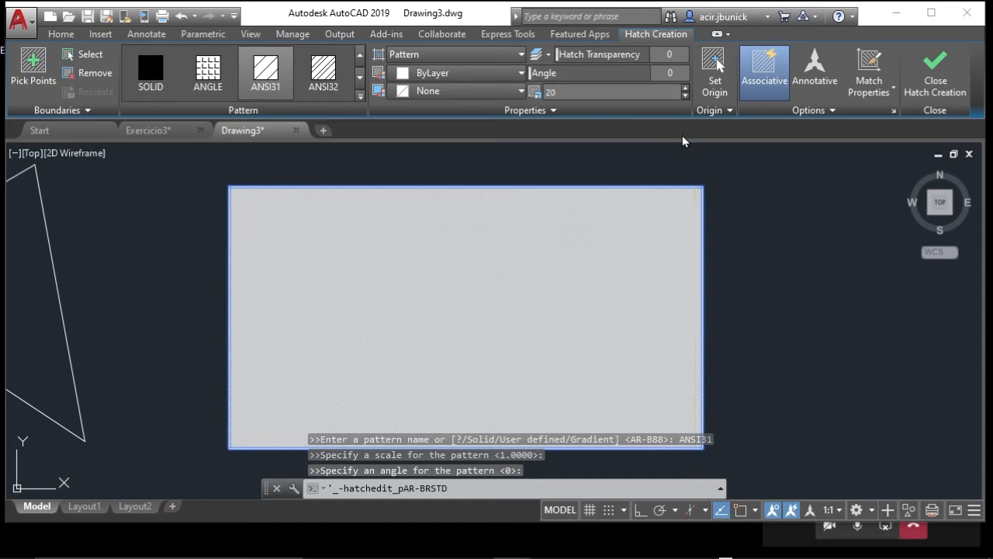
left_click(535, 155)
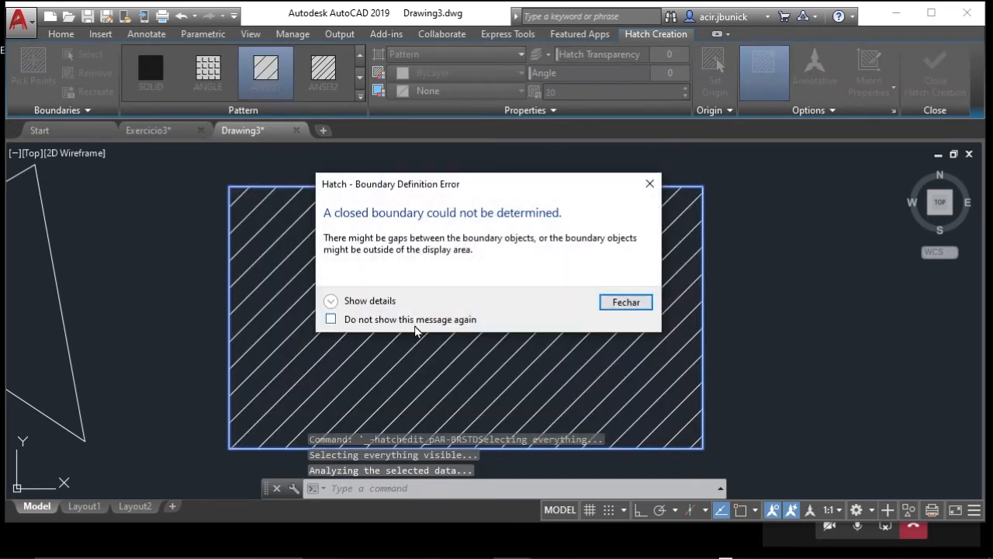
- Dismiss the boundary error and try the ANSI32 pattern on the rectangle, returning to ANSI31
left_click(644, 304)
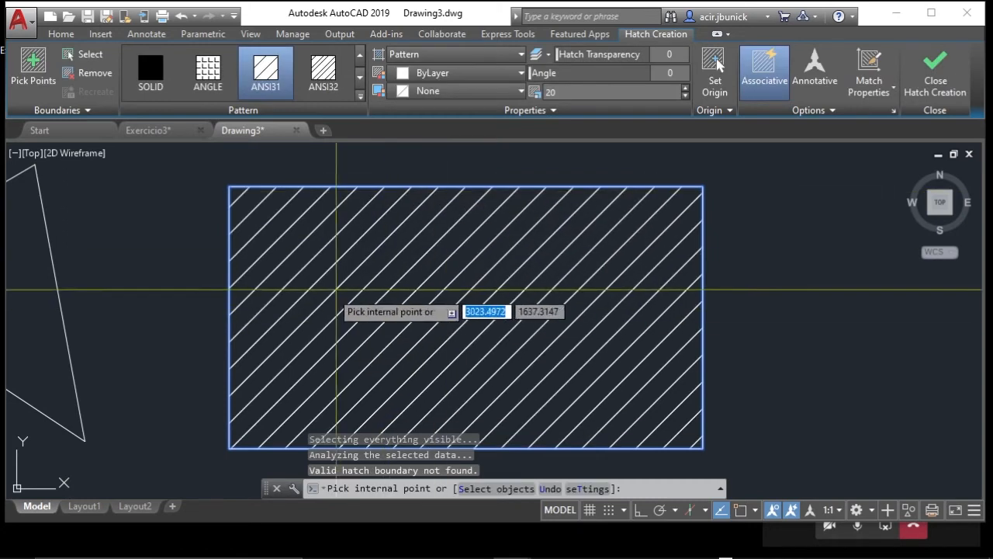
left_click(325, 70)
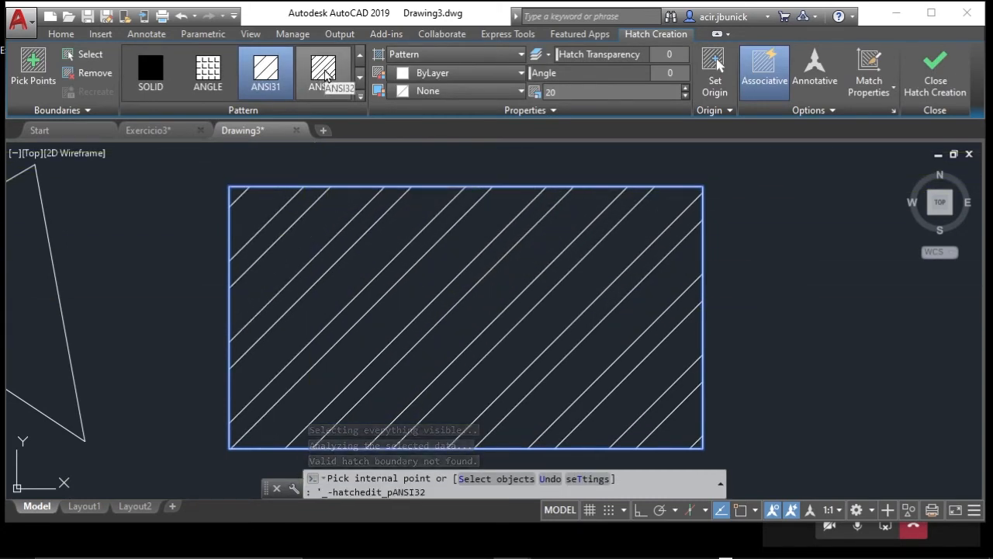
left_click(325, 70)
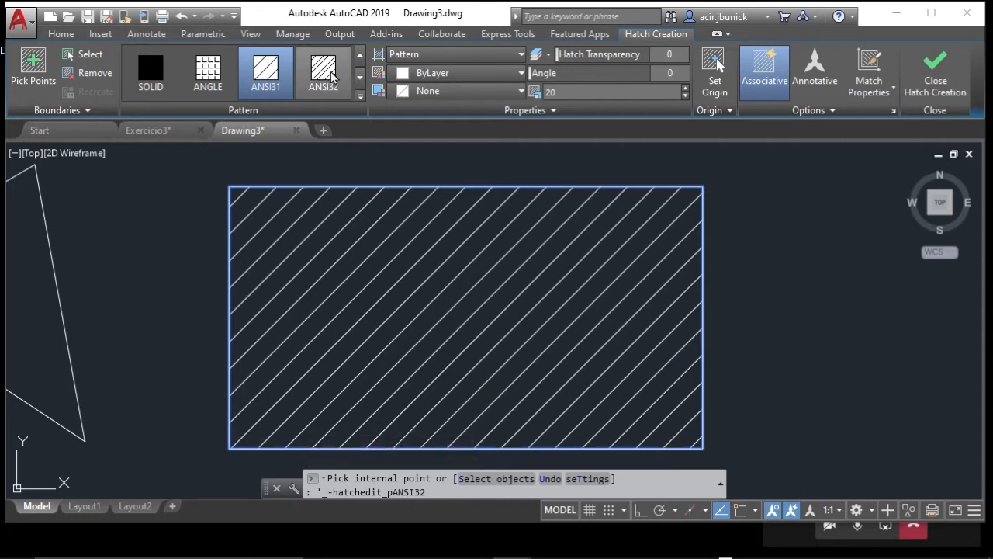
left_click(266, 70)
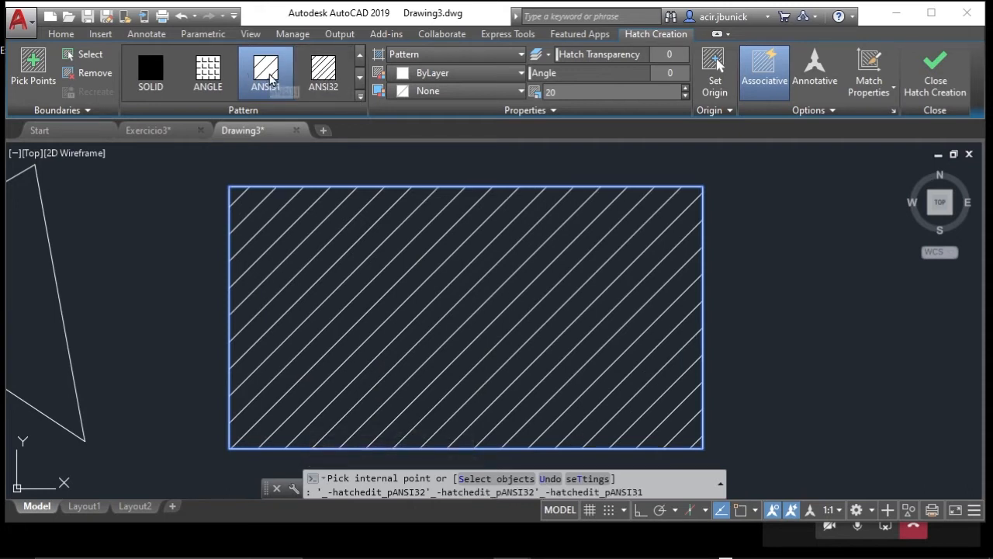
- Try the ANSI32 and ANSI35 patterns on the rectangle, ending with ANSI31 as its hatch
left_click(359, 96)
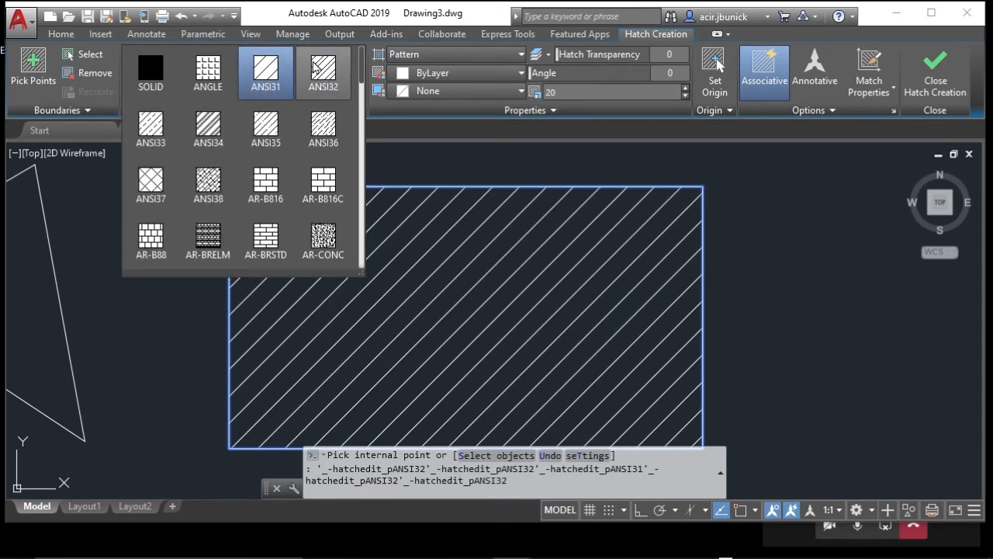
left_click(324, 73)
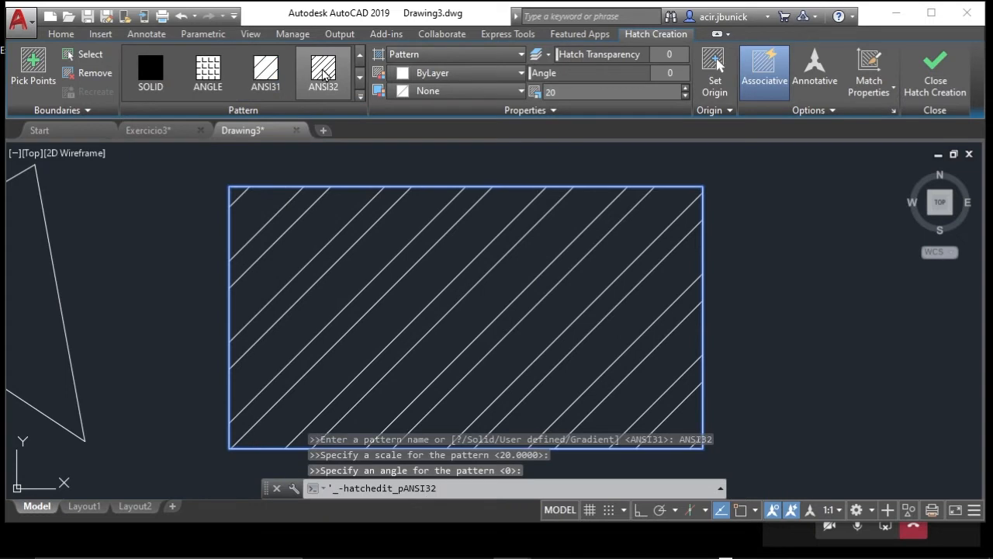
left_click(360, 96)
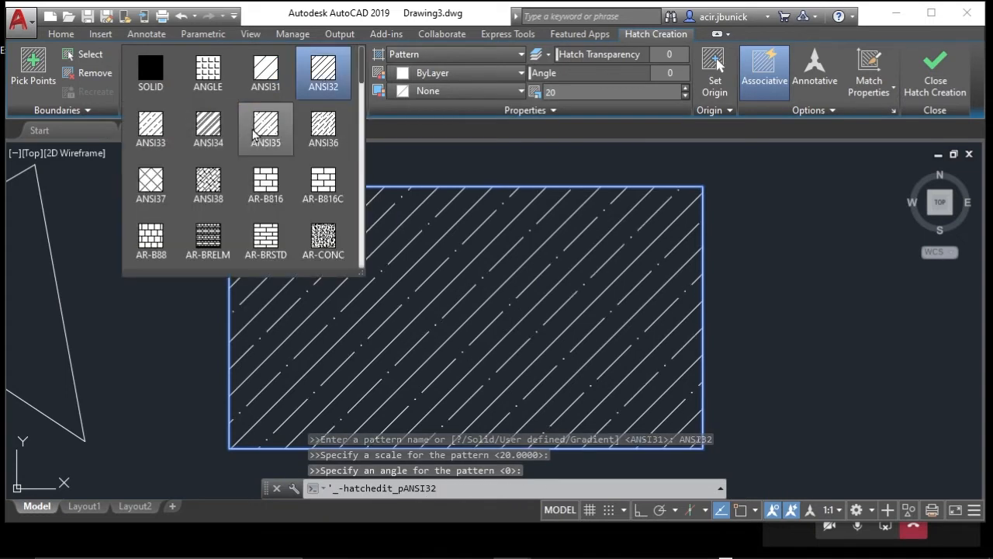
left_click(268, 133)
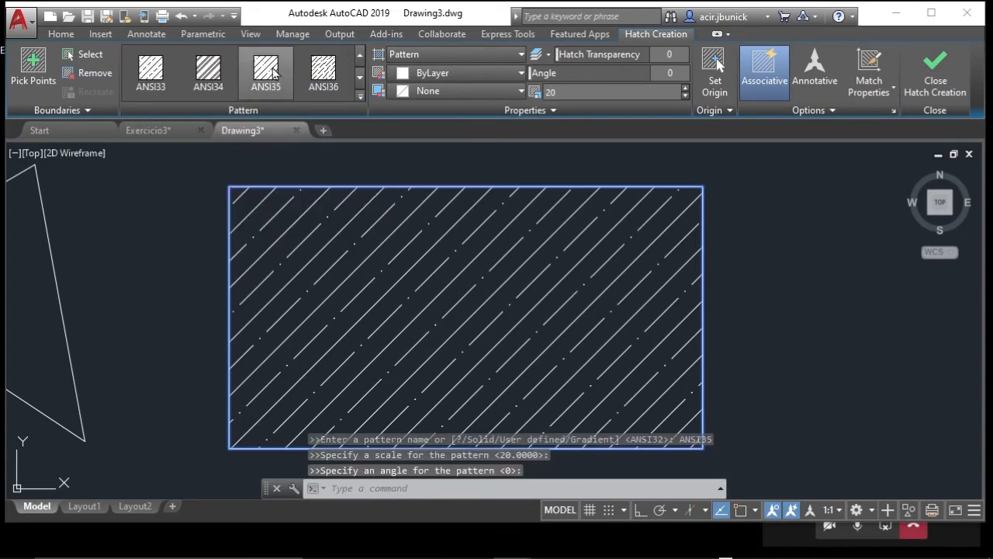
left_click(360, 54)
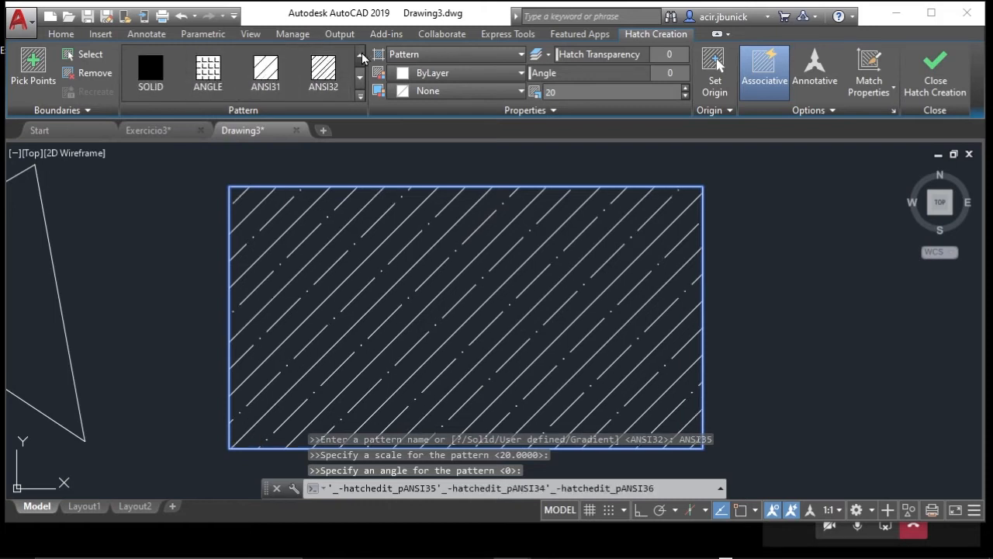
left_click(266, 68)
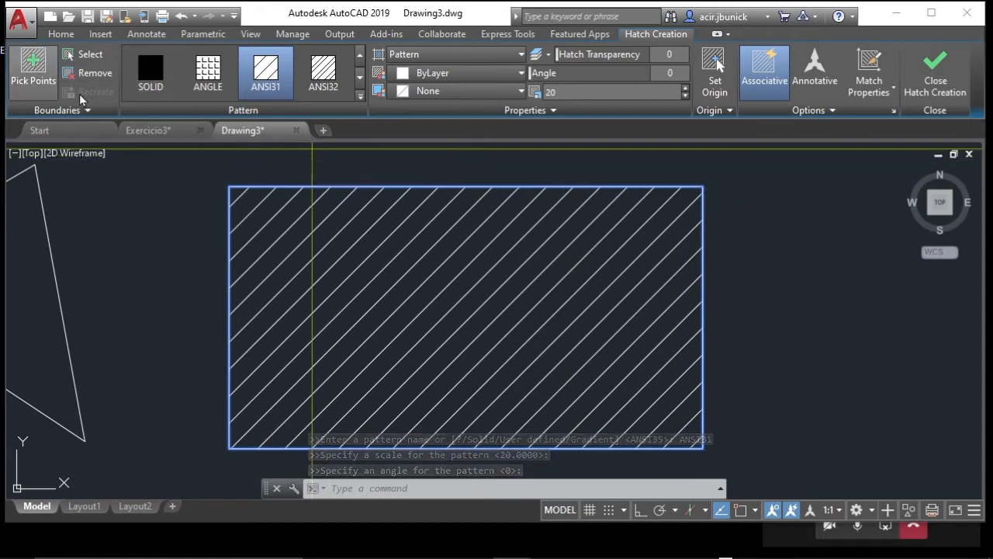
- Try the Gradient hatch type on the rectangle and switch it back to the Pattern type
left_click(473, 49)
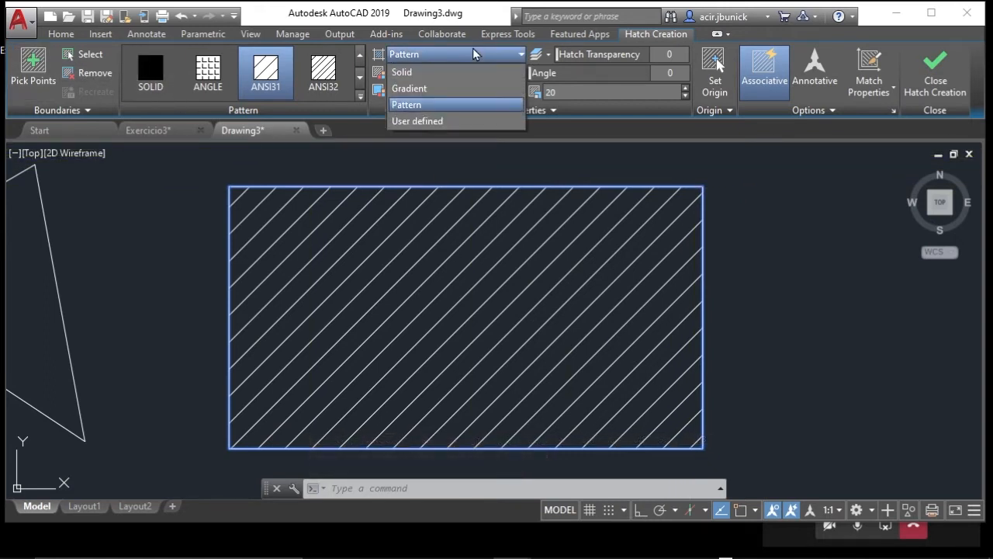
left_click(469, 53)
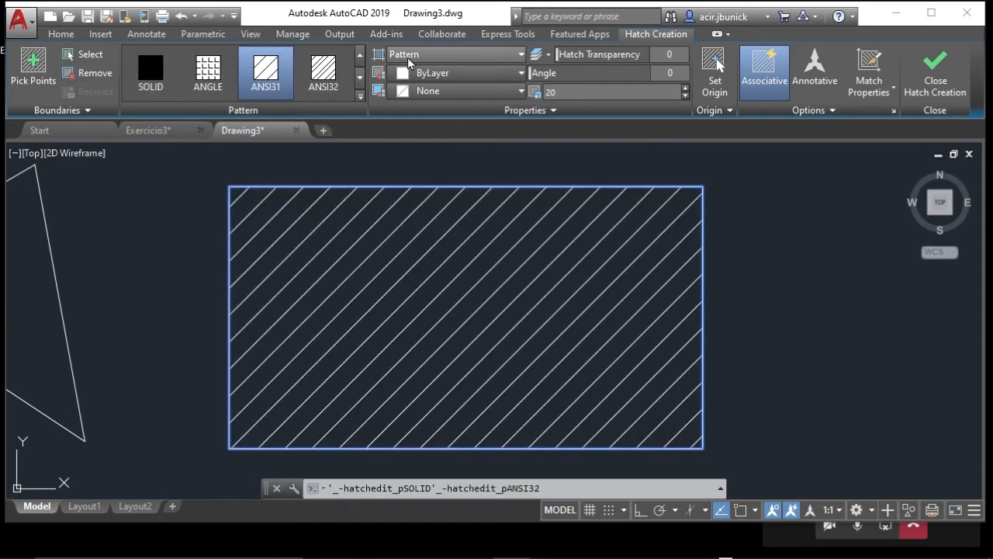
left_click(453, 54)
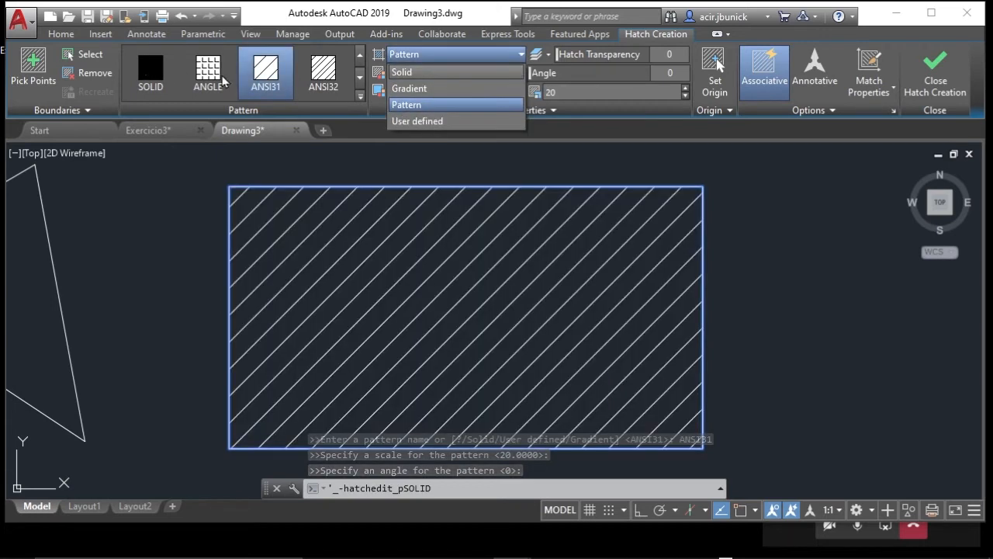
left_click(425, 88)
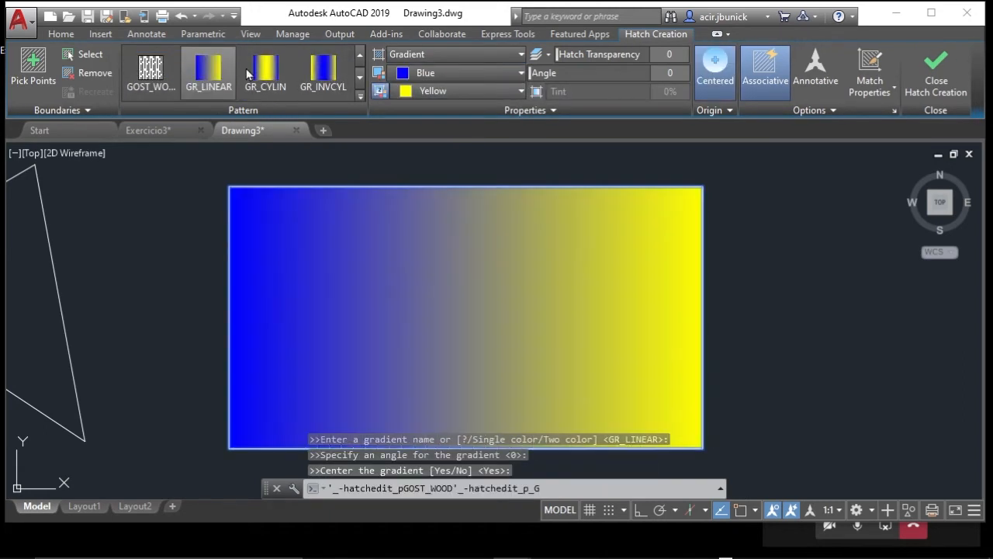
left_click(480, 56)
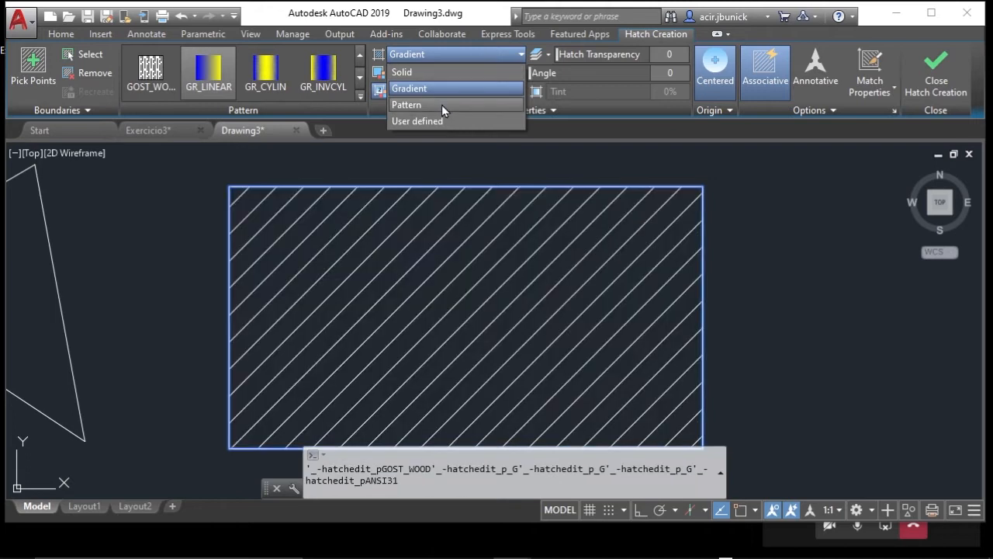
left_click(442, 104)
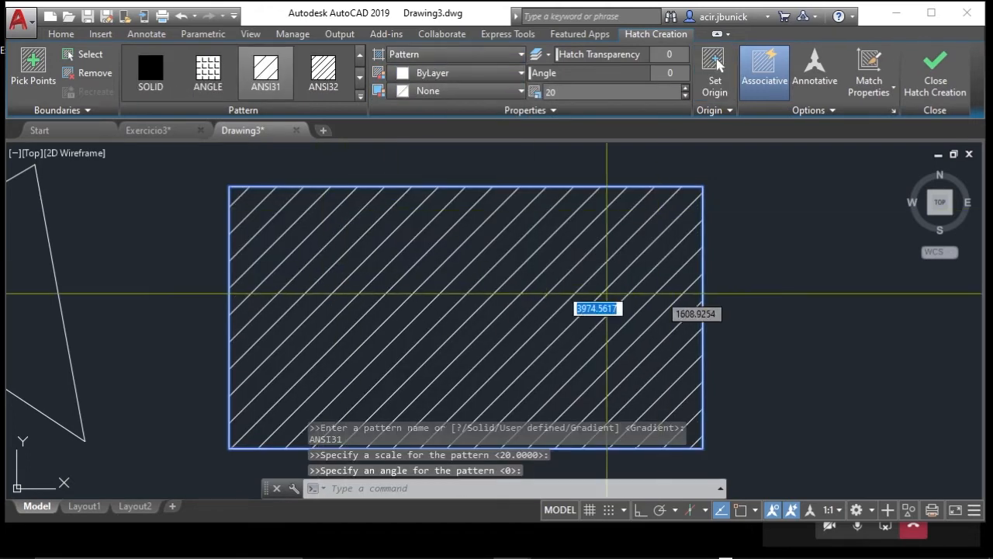
- Try the User defined hatch type on the rectangle and restore the Pattern type with ANSI31
left_click(483, 54)
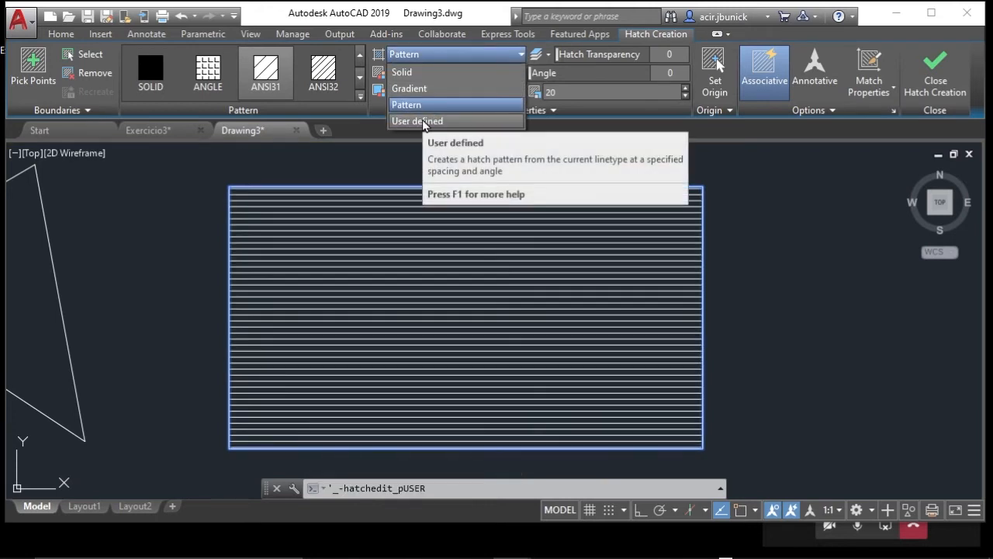
left_click(418, 122)
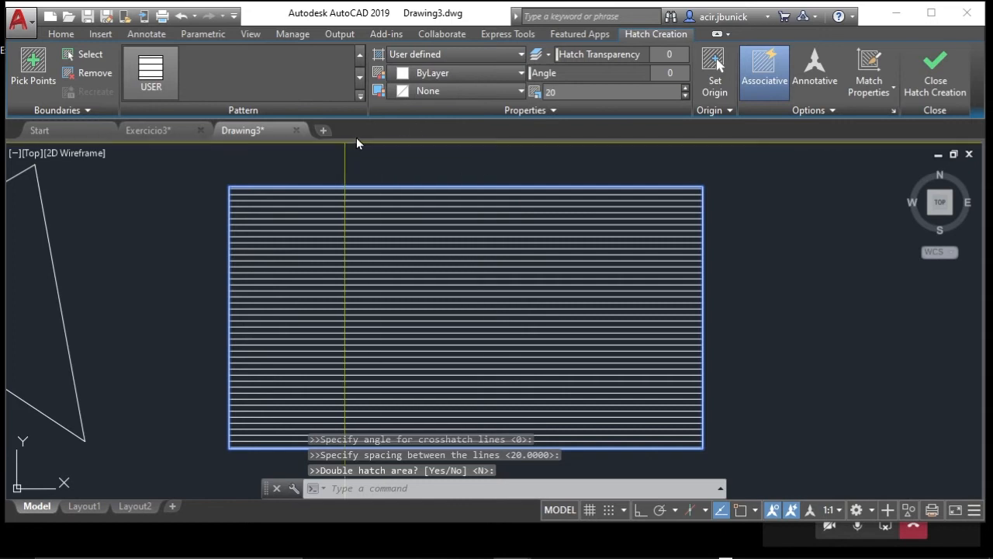
left_click(457, 54)
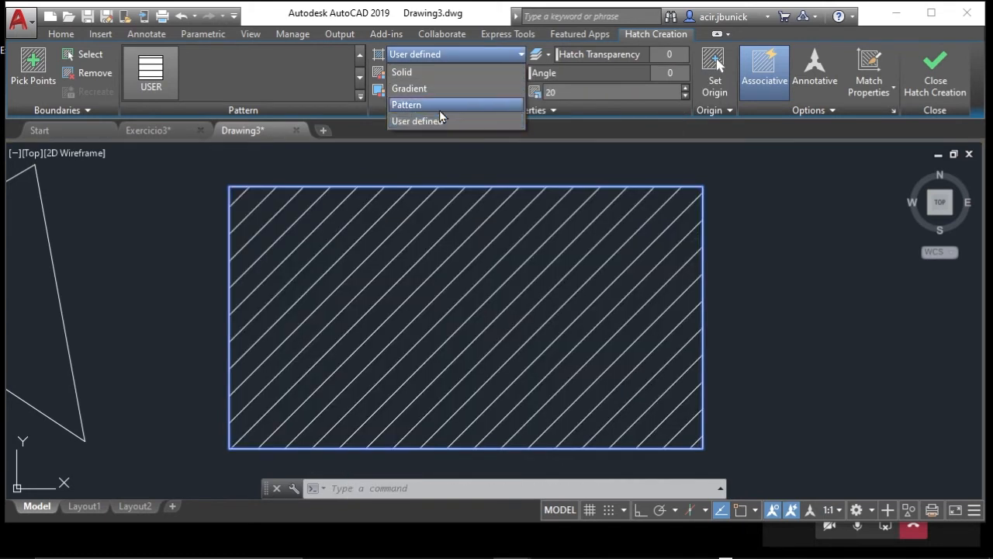
left_click(440, 106)
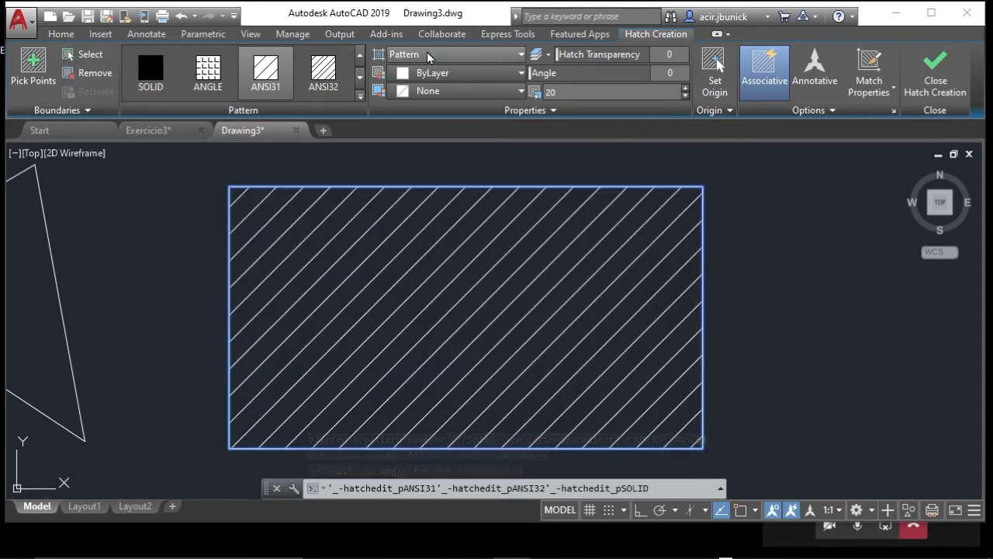
- Examine the color choices for the hatch lines and background, keeping ByLayer and None
left_click(443, 74)
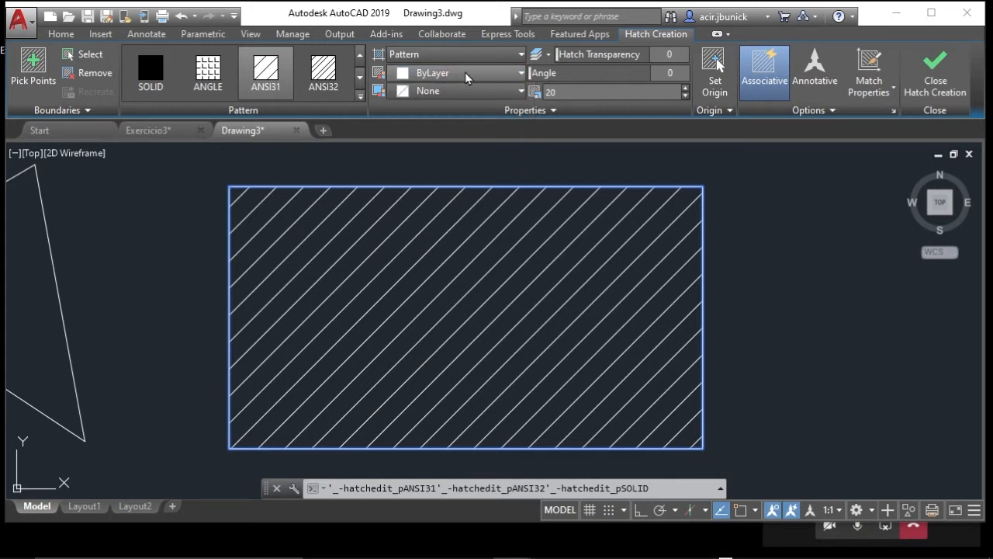
left_click(436, 74)
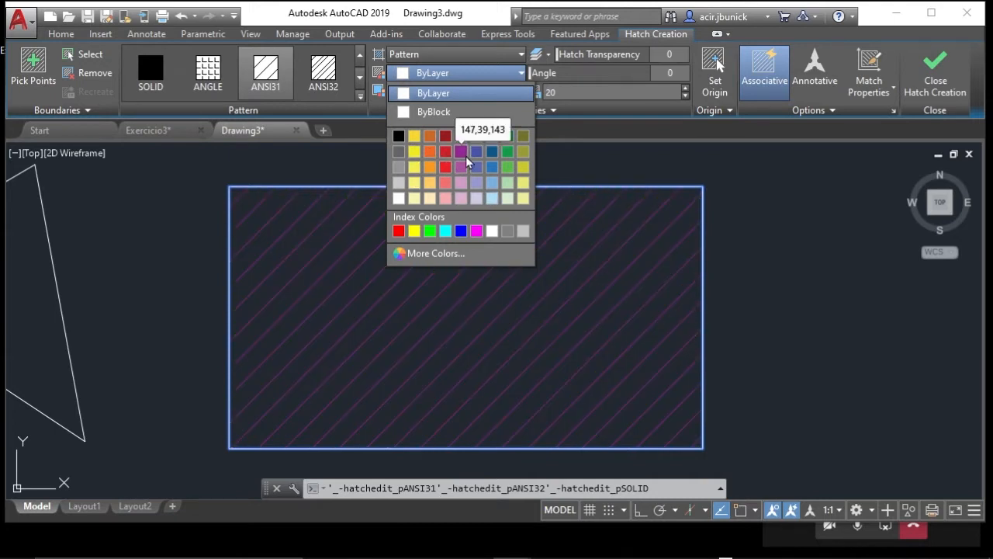
left_click(436, 91)
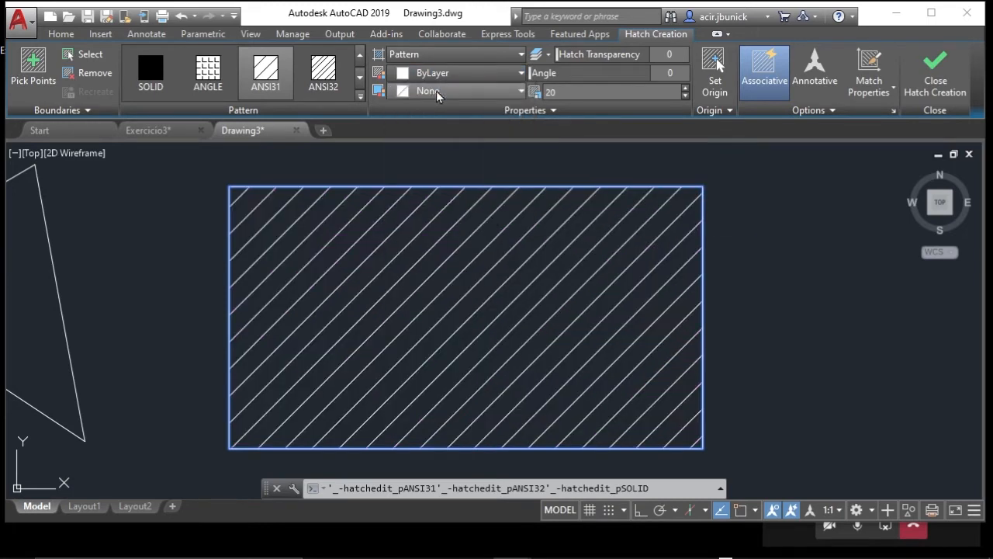
left_click(438, 91)
left_click(453, 91)
left_click(454, 91)
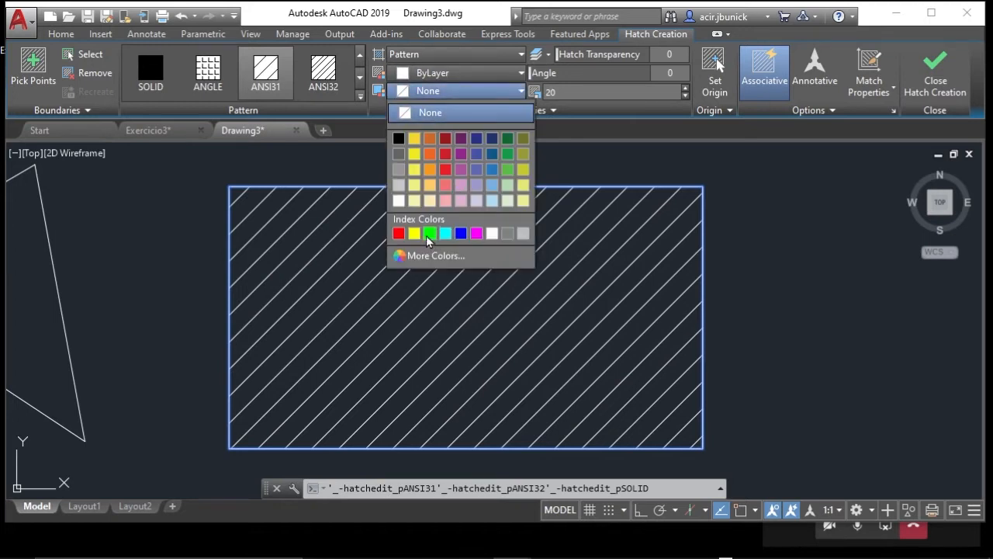
left_click(445, 90)
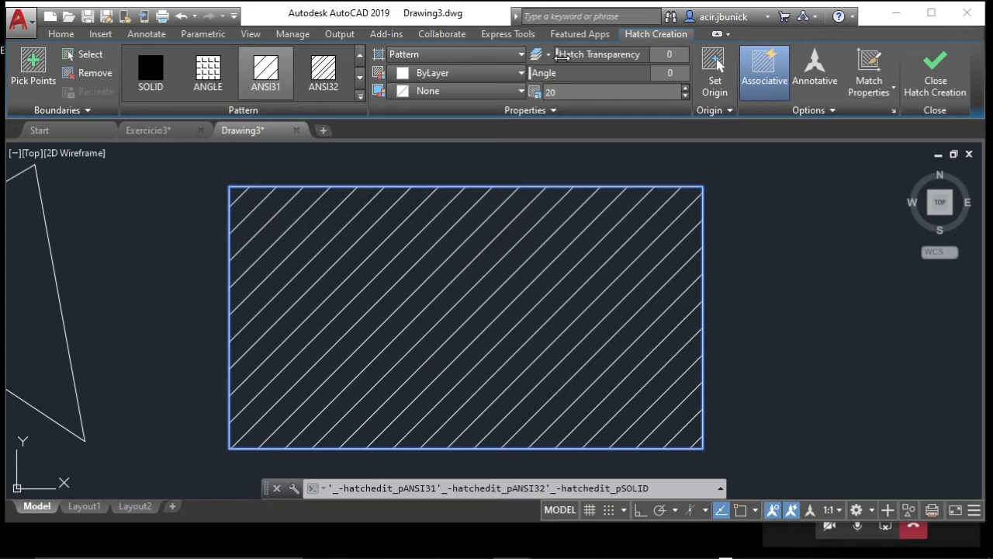
- Try hatch angles of 180 and 45 on the rectangle, settle on 90, and end the Hatch command
mouse_move(562, 54)
left_mouse_down()
mouse_move(666, 64)
mouse_move(536, 59)
left_mouse_up()
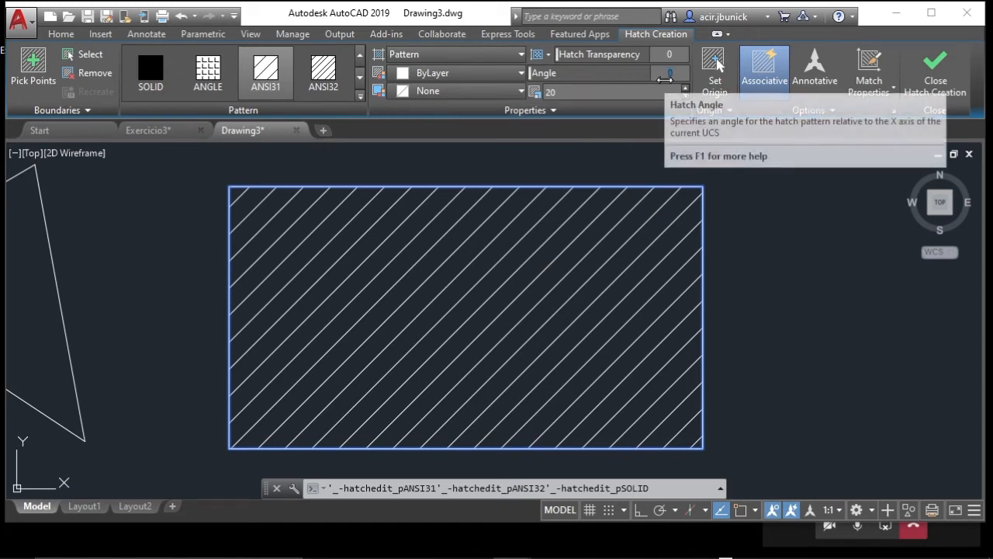
key("Return")
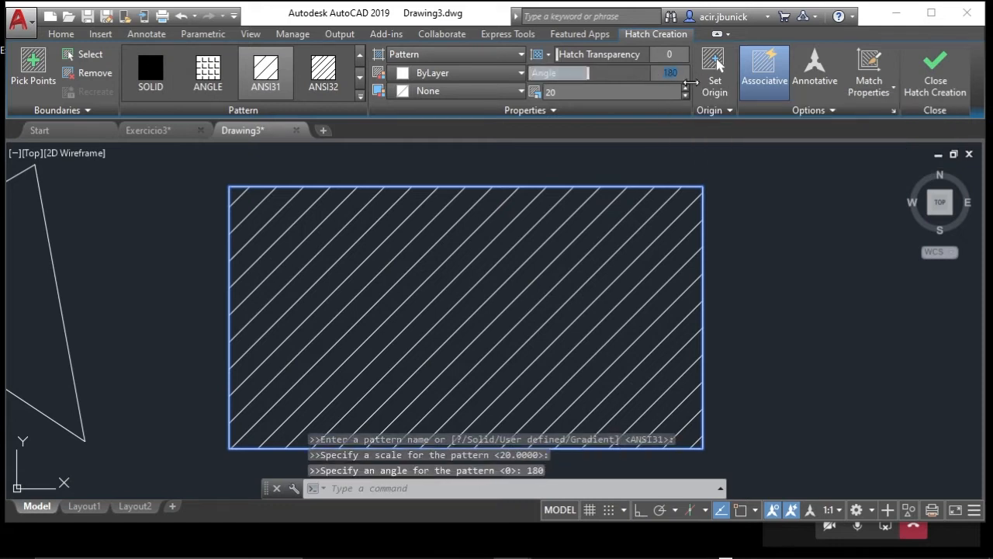
type("45")
key("Return")
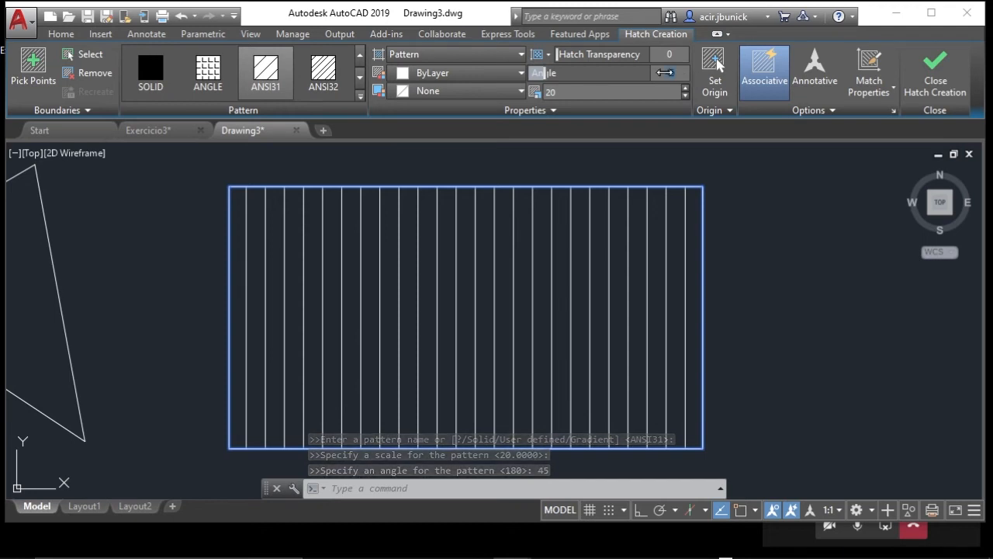
type("90")
key("Return")
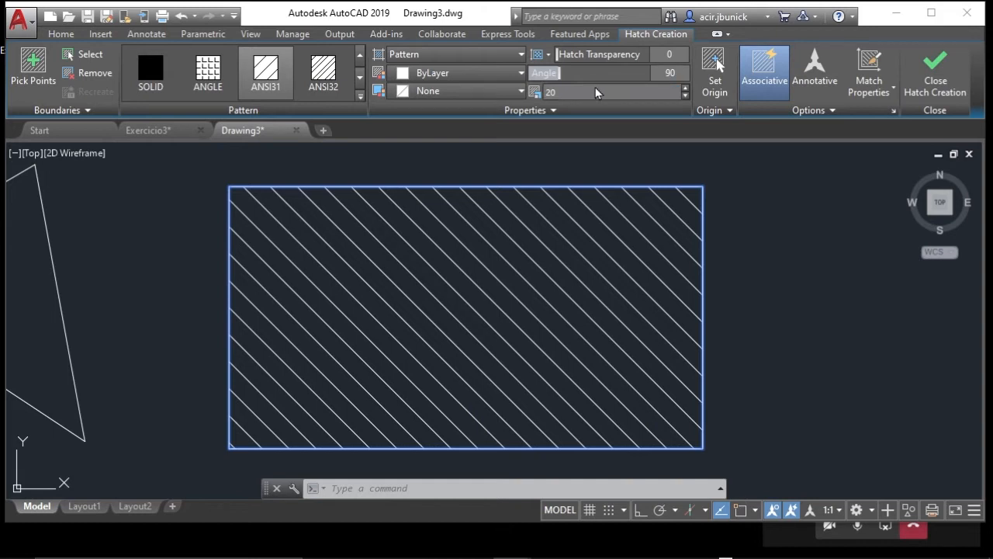
left_click(580, 92)
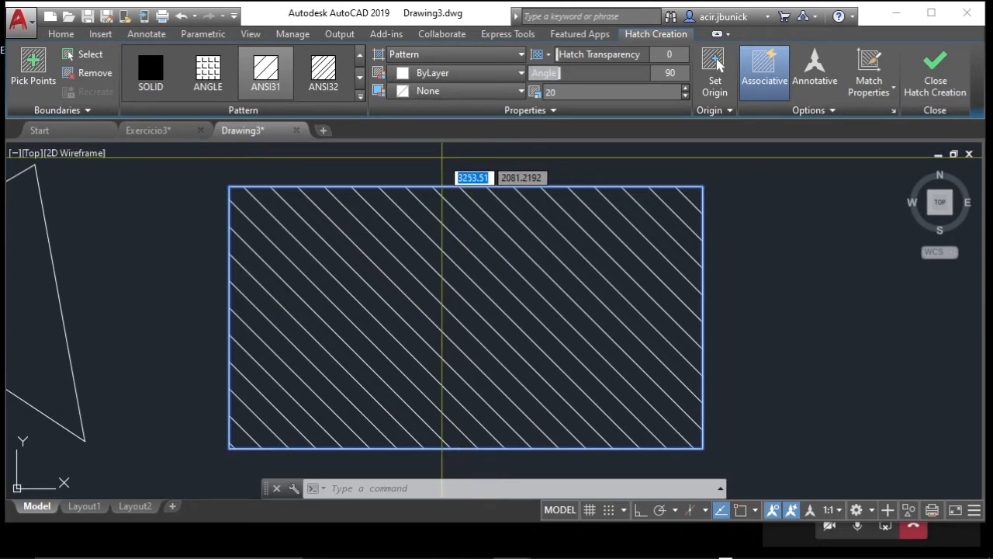
key("Escape")
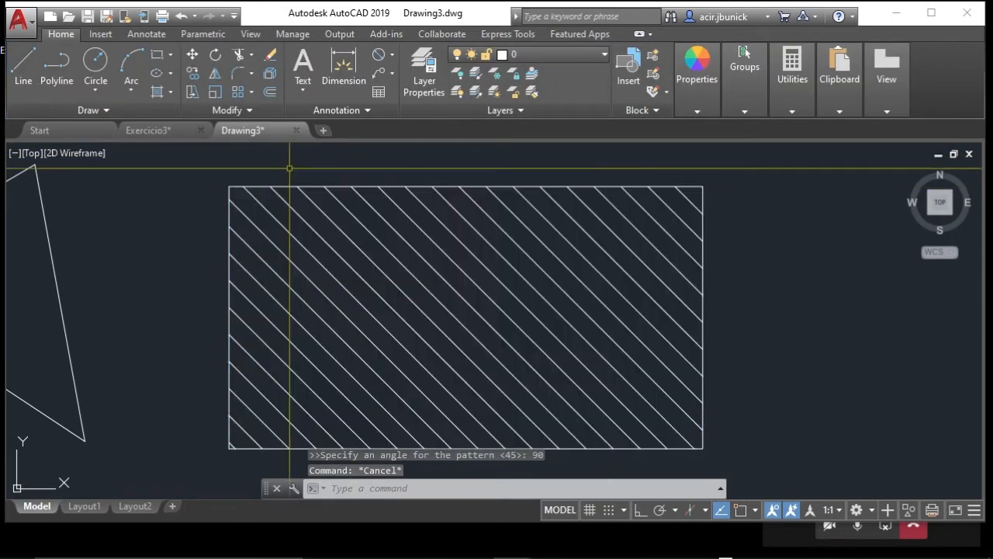
- Check the finished hatch's quick properties, clear the selection, and reselect the hatch to open it for editing
left_click(322, 204)
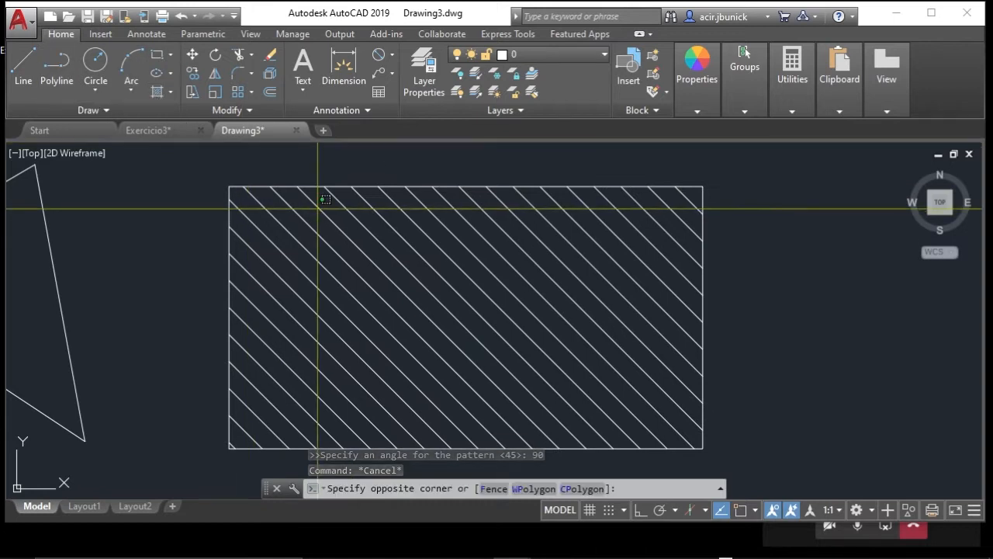
left_click(326, 219)
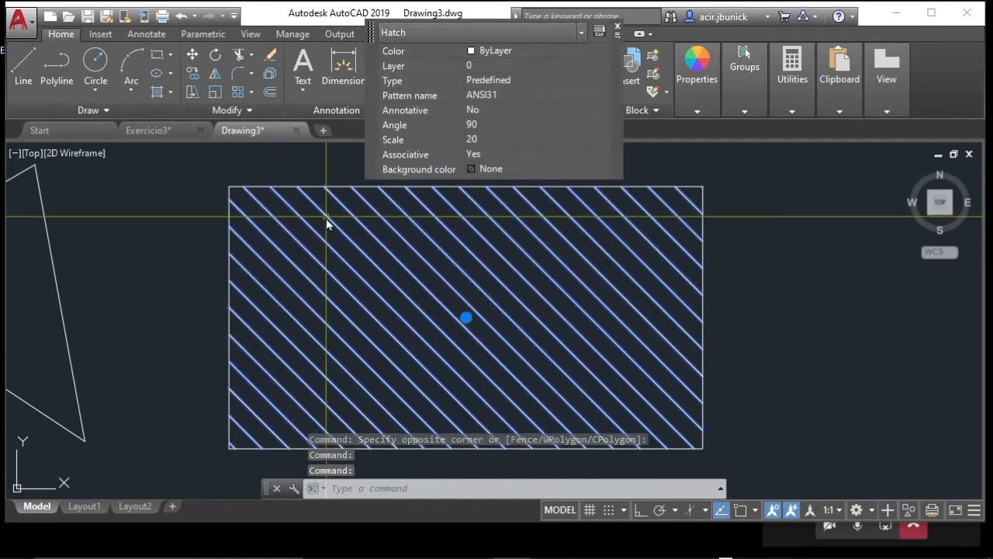
key("Escape")
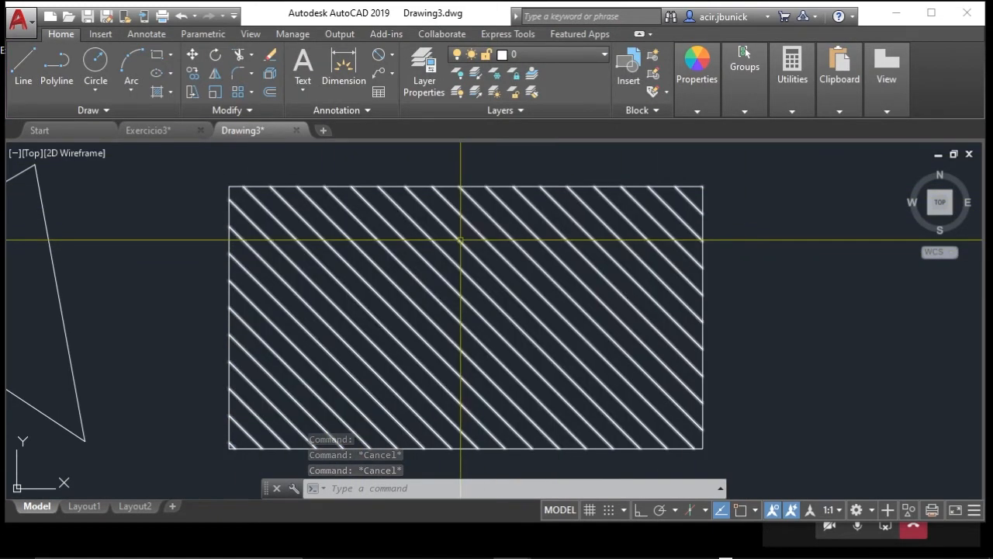
left_click(460, 244)
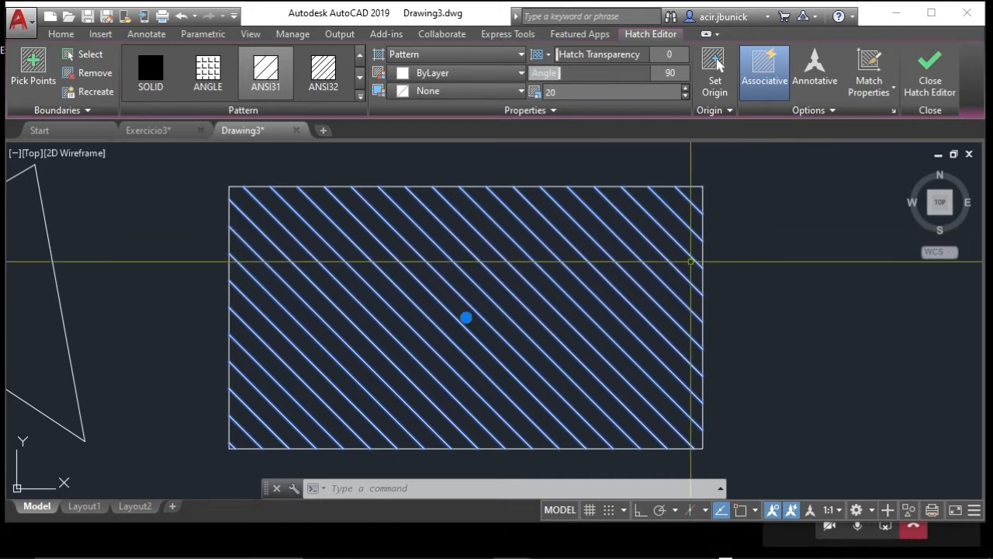
- Explode the rectangle's hatch into separate lines
key("Escape")
key("Escape")
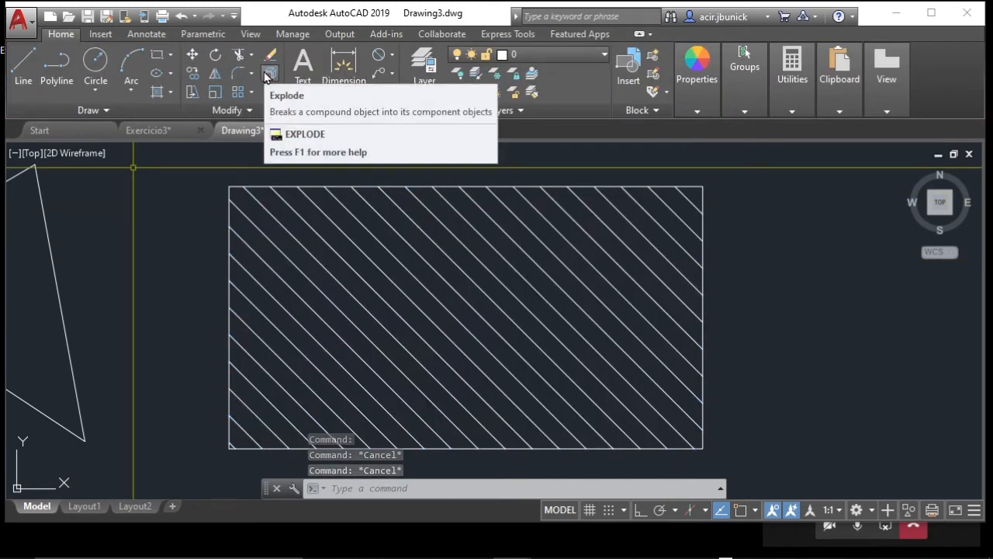
left_click(267, 75)
left_click(413, 223)
key("Return")
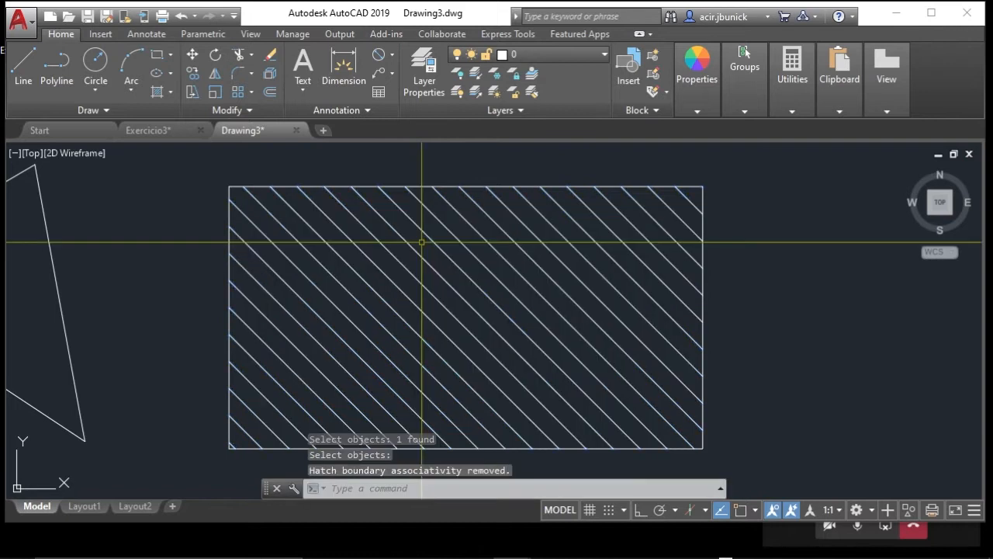
- Select the exploded hatch lines with several crossing windows to check that they are separate objects, and clear the selection
left_click(491, 292)
left_click(419, 309)
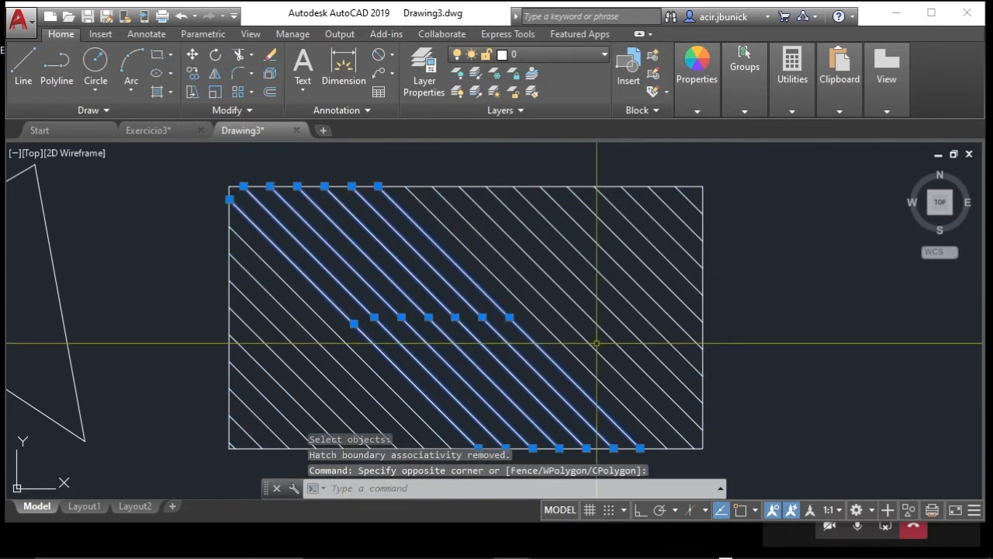
left_click(574, 237)
left_click(325, 376)
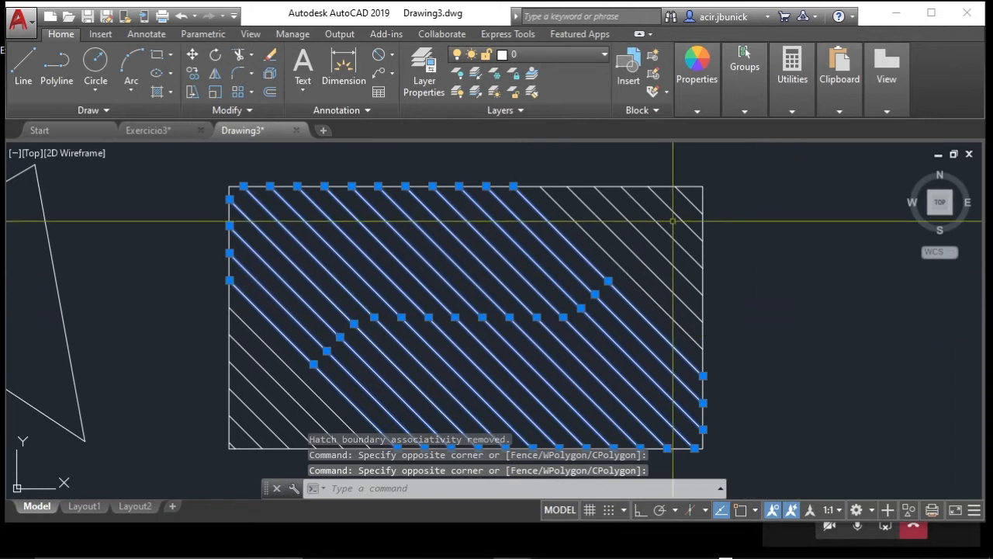
left_click(697, 202)
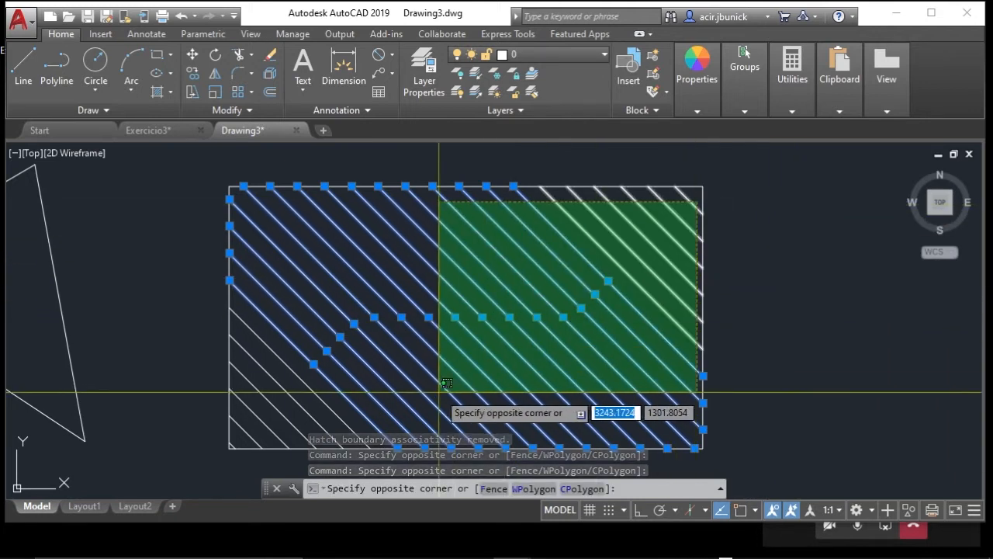
left_click(322, 383)
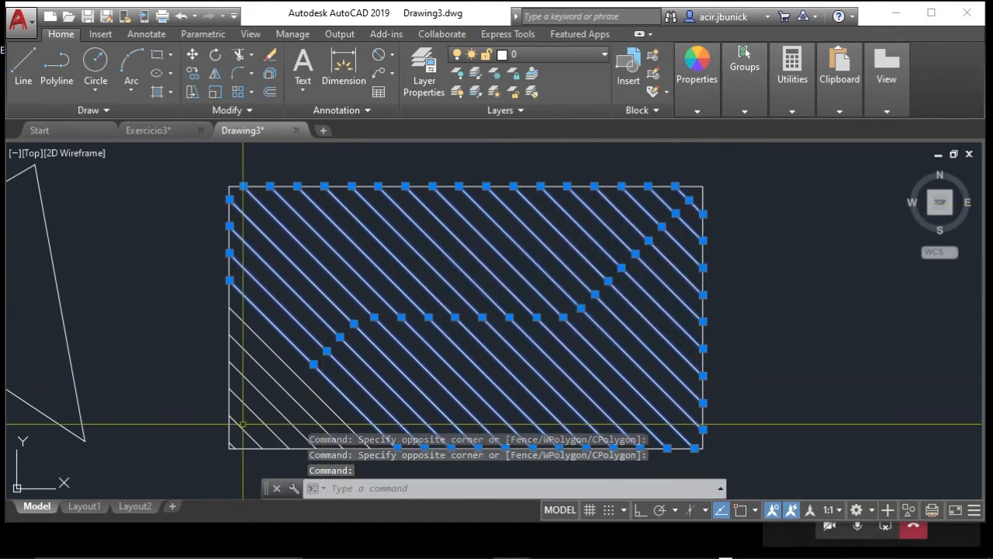
key("Escape")
key("Escape")
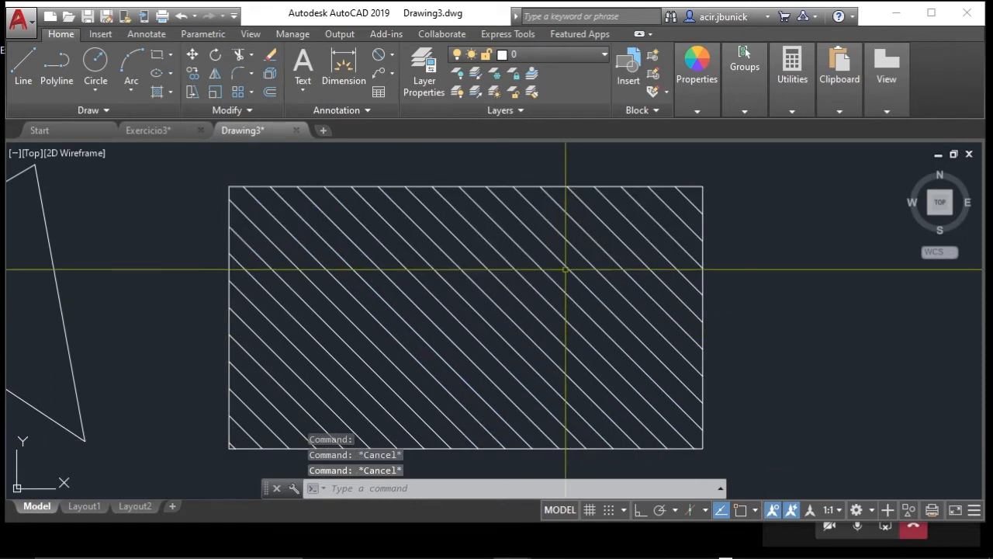
- Undo the explode and check the rectangle's restored hatch by selecting it as one object, leaving it unselected
left_click(551, 278)
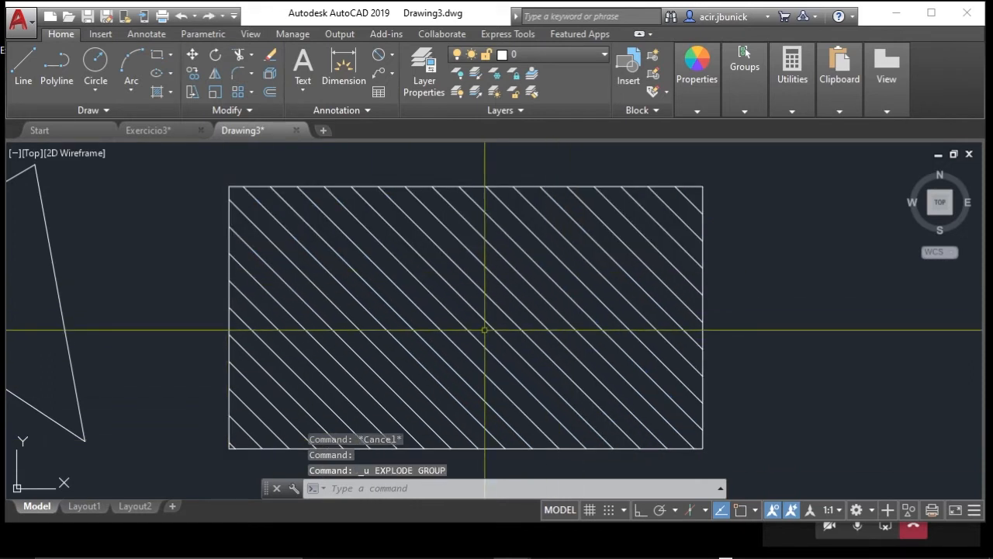
left_click(503, 305)
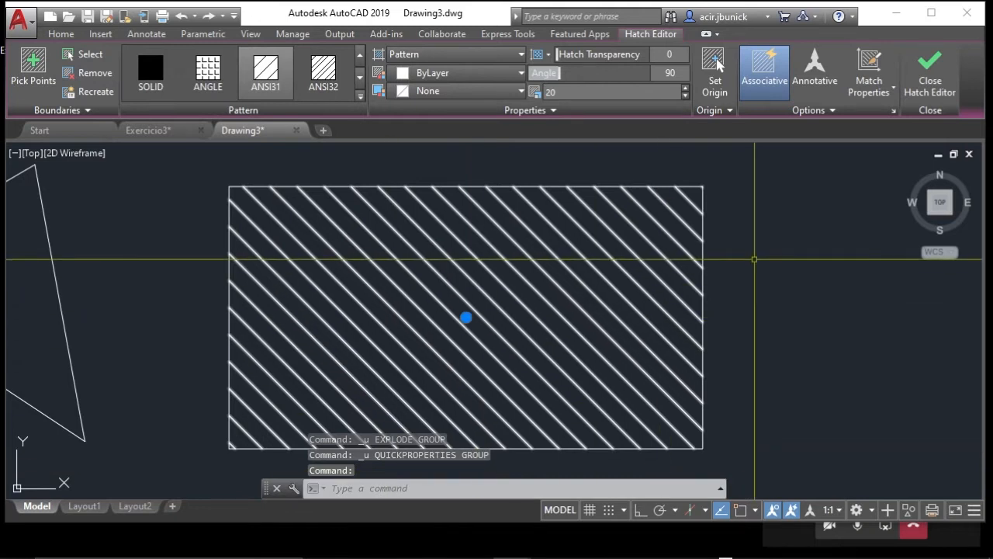
key("Escape")
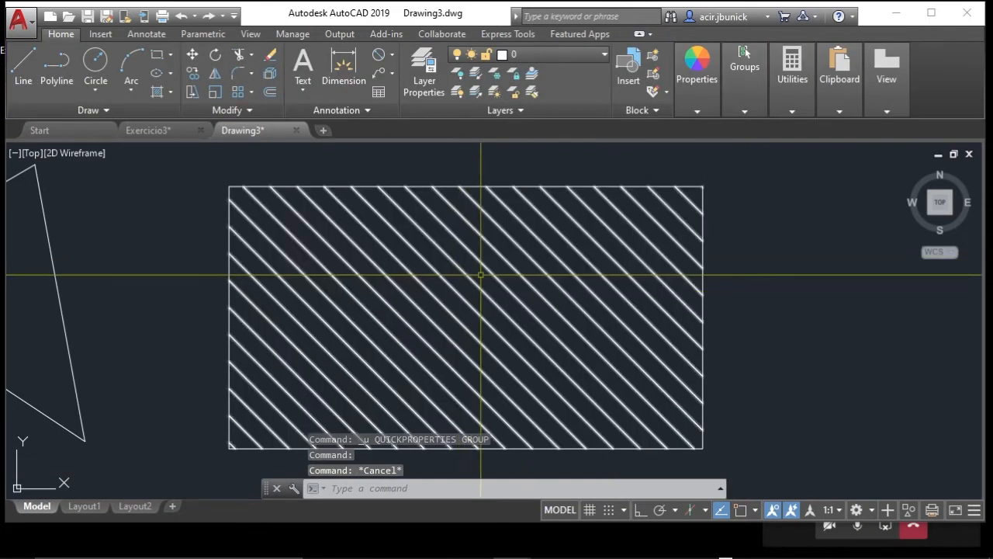
left_click(467, 270)
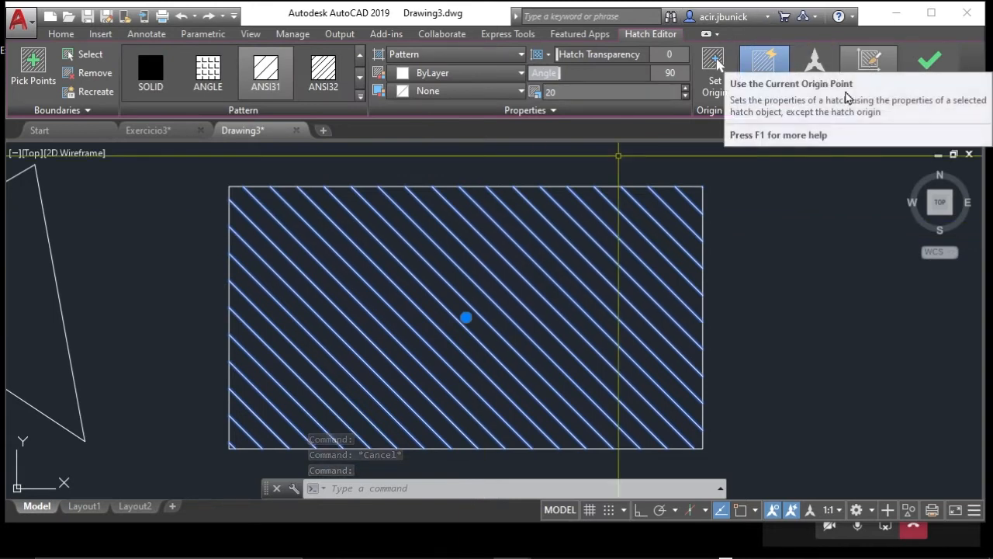
key("Escape")
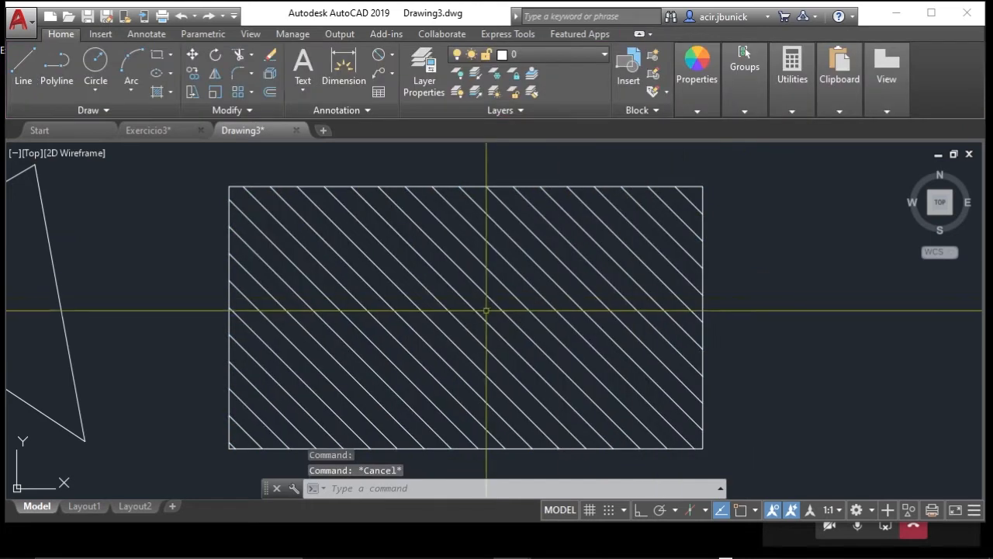
- Hatch the inside of the triangle with the ANGLE pattern and end the Hatch command
scroll(437, 332, "down", 3)
mouse_move(430, 311)
middle_mouse_down()
mouse_move(341, 293)
mouse_move(567, 288)
middle_mouse_up()
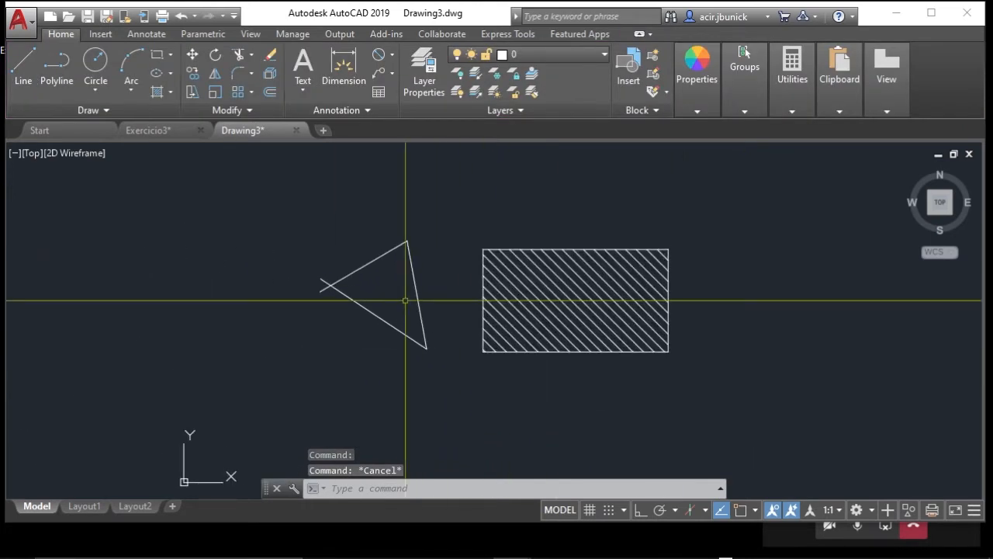
left_click(384, 284)
key("Escape")
key("Escape")
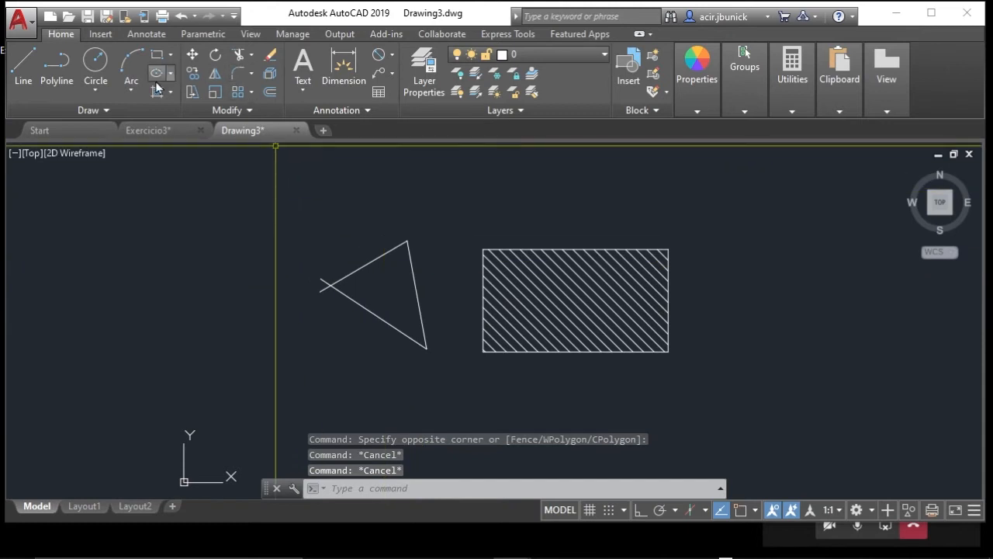
left_click(159, 93)
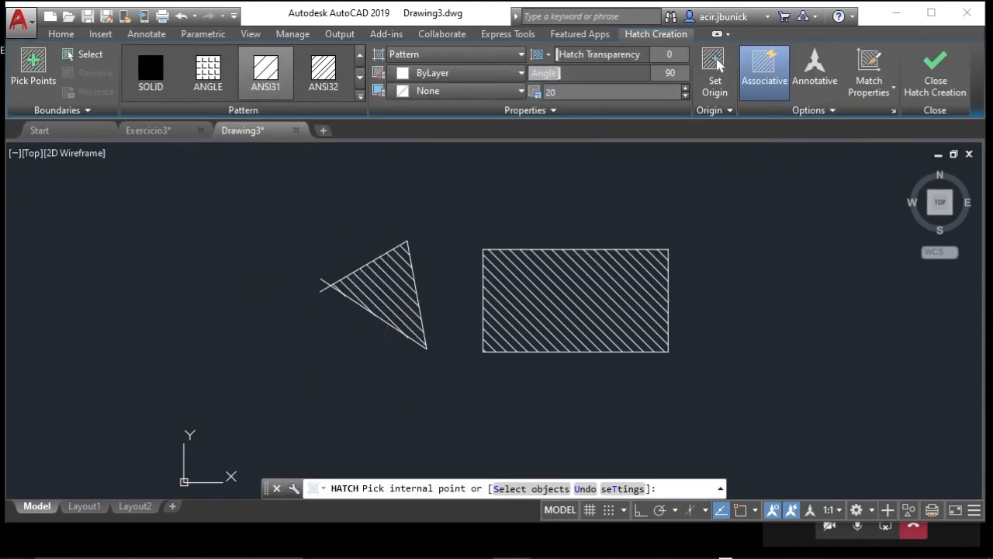
left_click(379, 311)
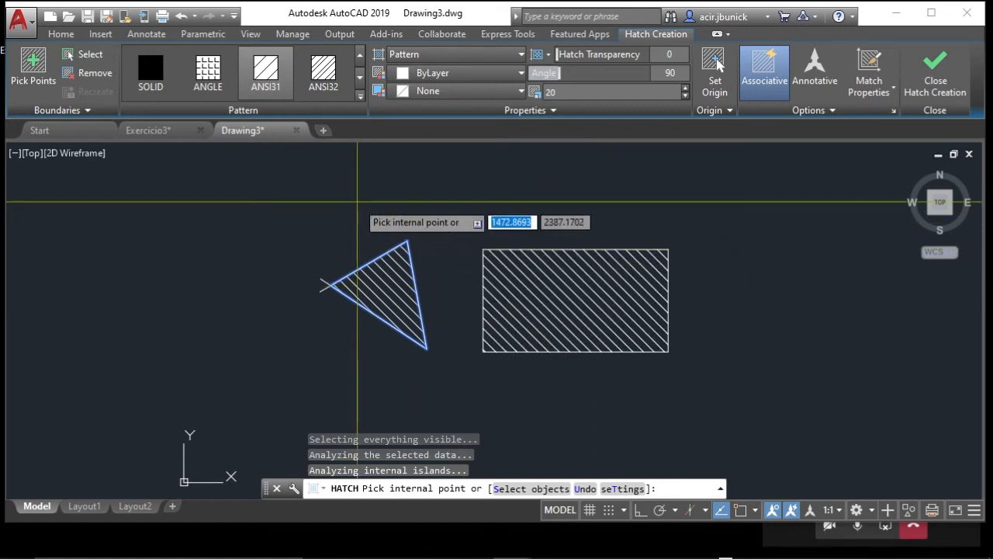
left_click(215, 86)
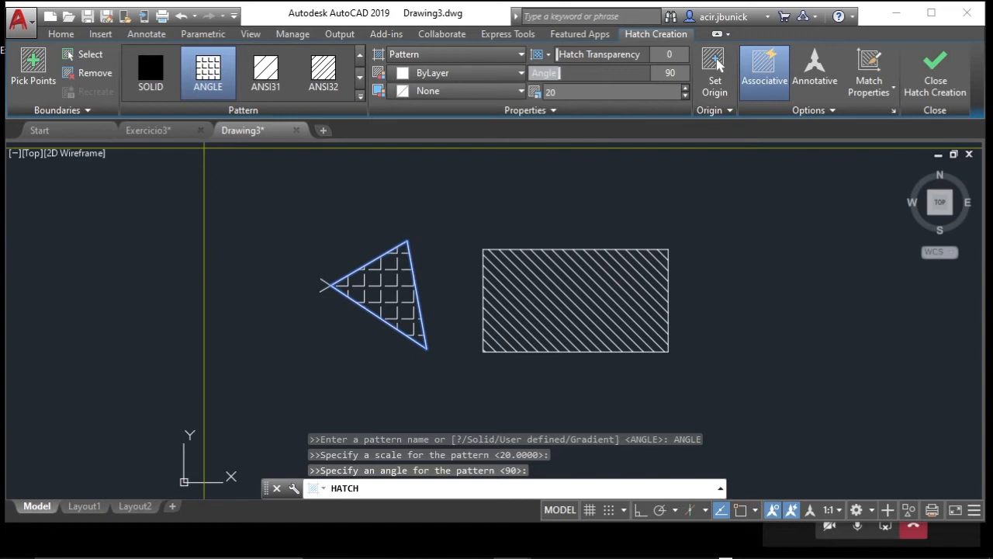
key("Escape")
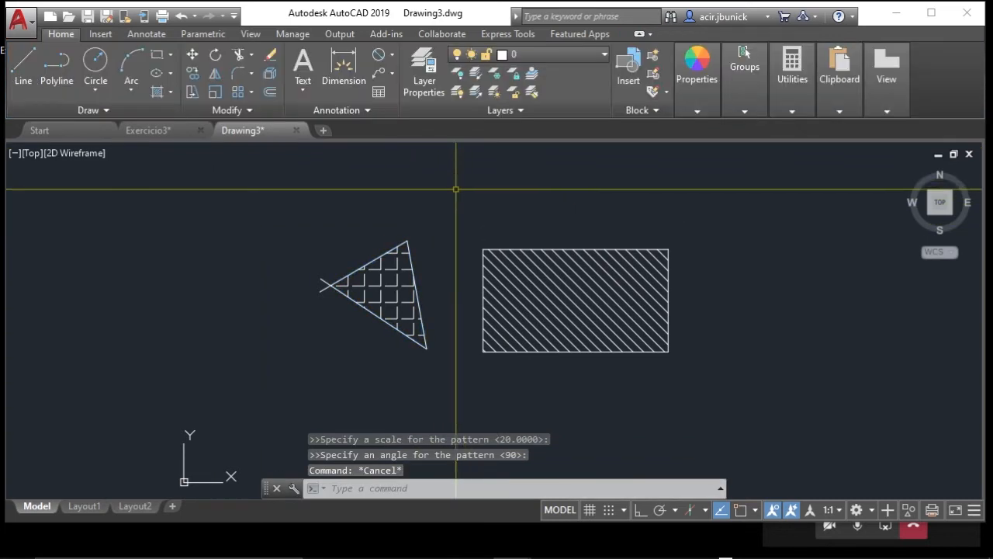
- Draw a circle above the gap between the triangle and the rectangle
left_click(573, 289)
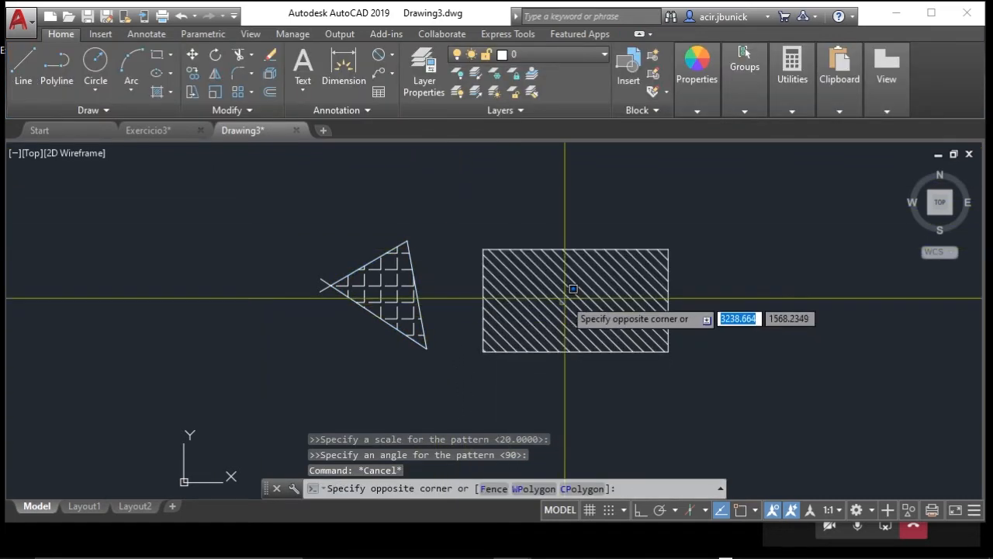
key("Escape")
key("Escape")
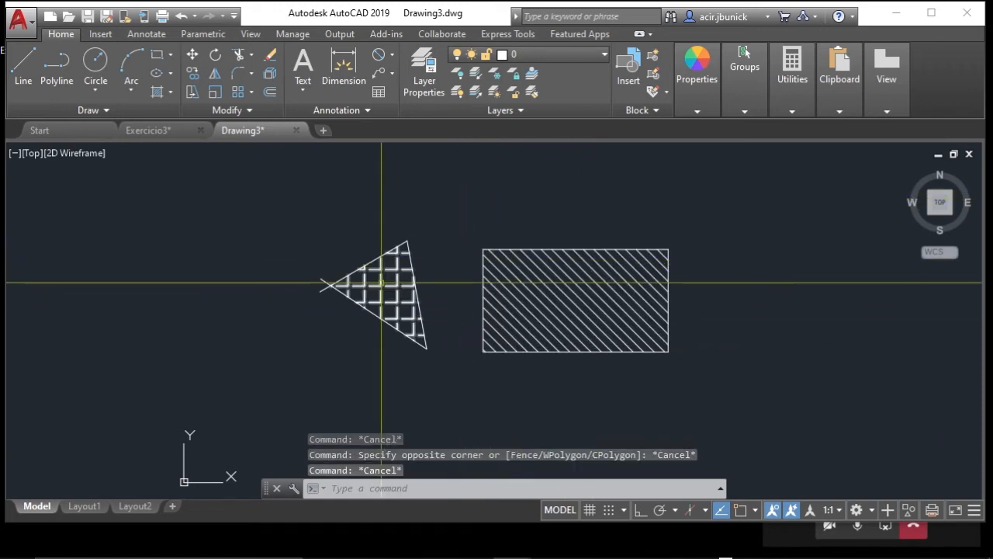
left_click(96, 61)
left_click(442, 193)
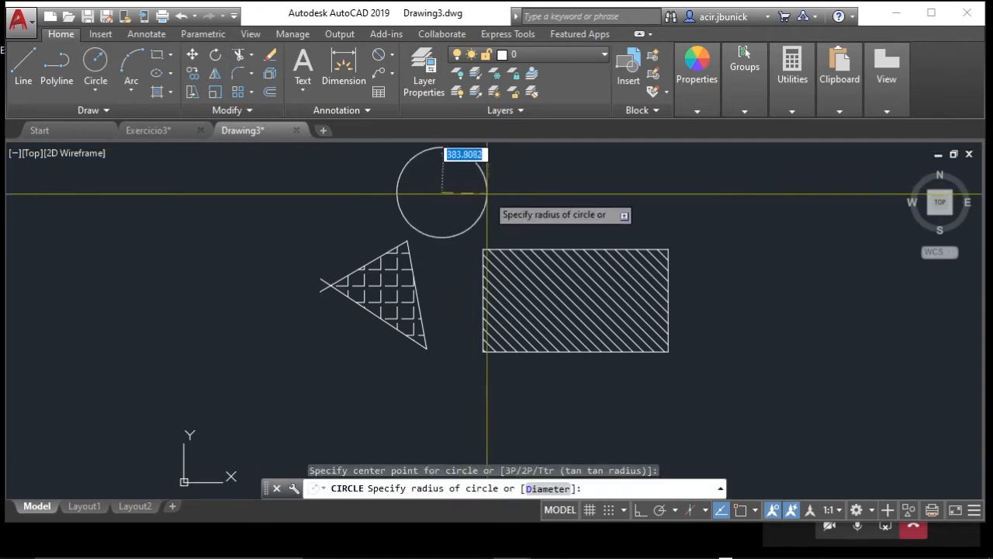
left_click(475, 193)
key("Escape")
key("Escape")
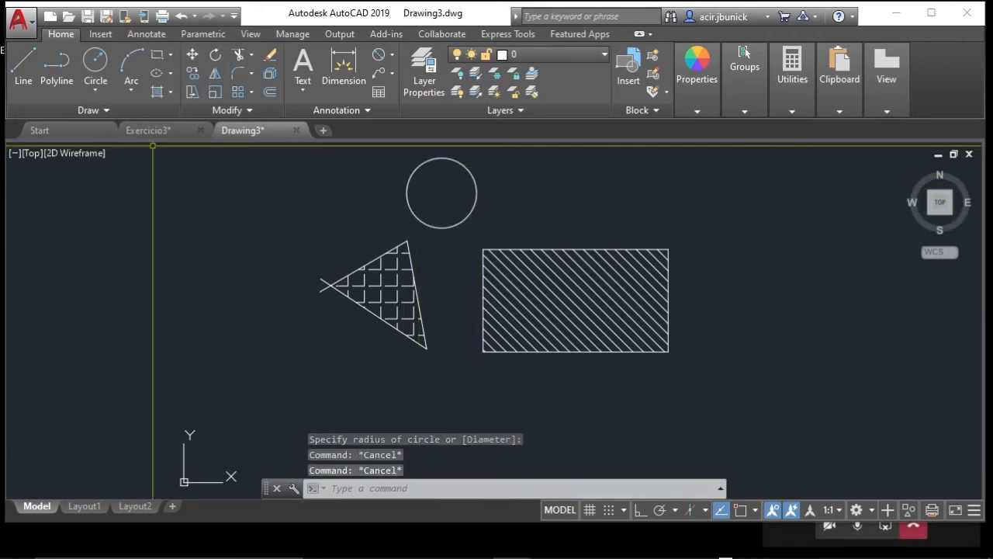
- Hatch the inside of the circle and match its properties to the rectangle's hatch
left_click(156, 91)
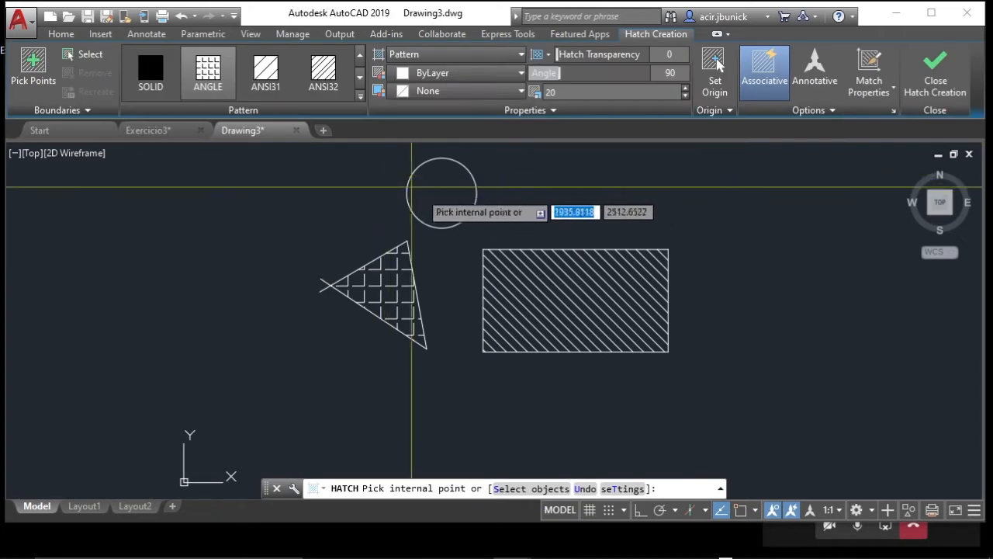
left_click(442, 194)
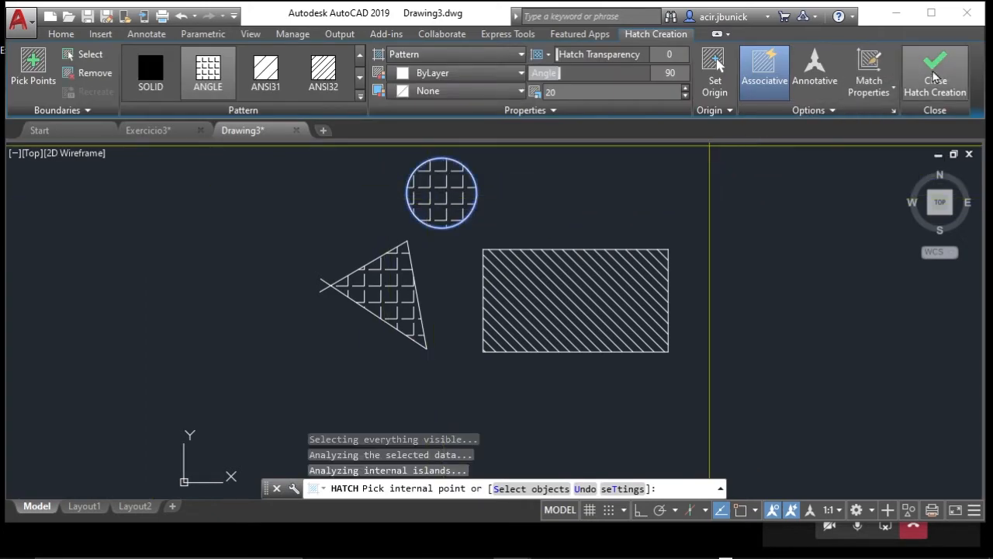
left_click(871, 66)
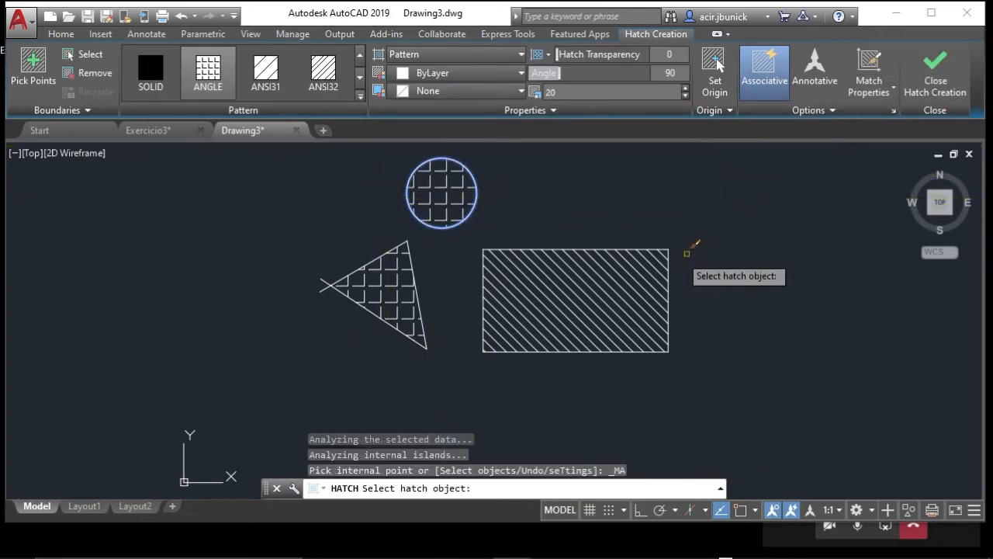
left_click(567, 284)
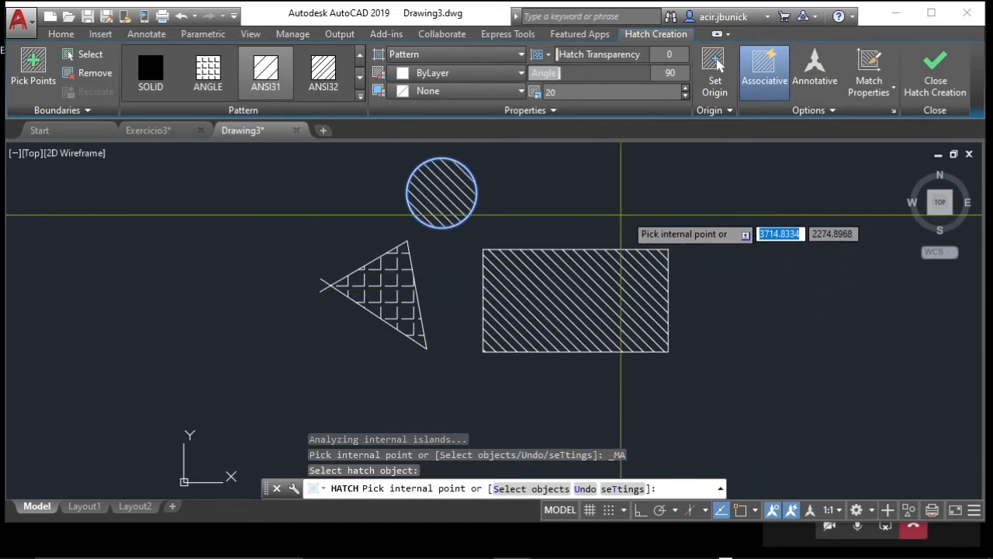
- Match the circle's hatch to the triangle's hatch instead and end the Hatch command
left_click(874, 91)
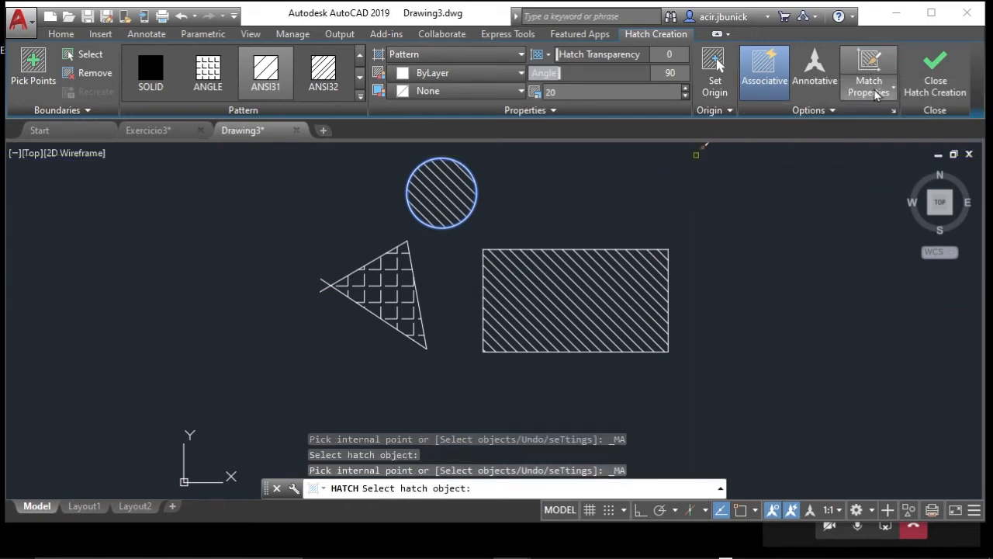
left_click(368, 287)
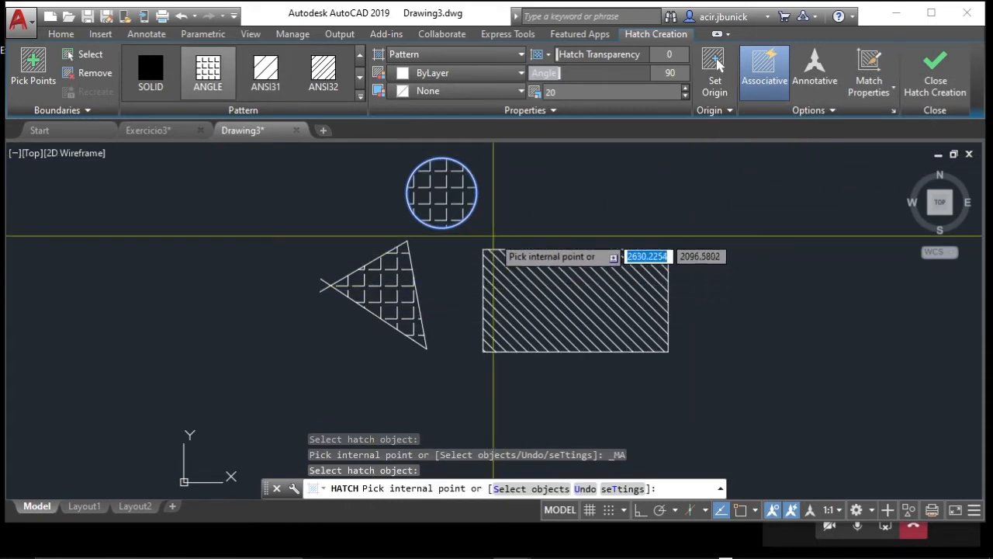
key("Escape")
key("Escape")
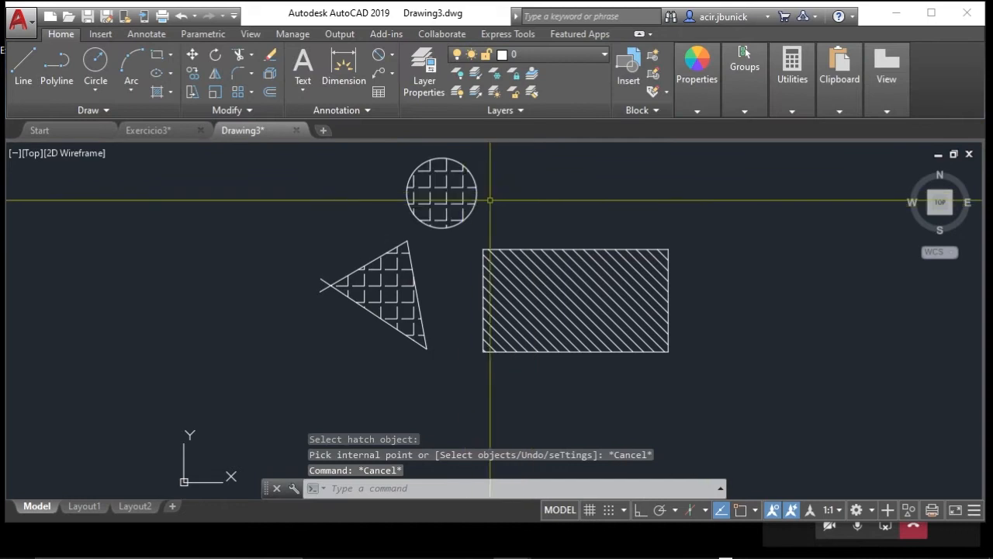
- Erase the hatches inside the circle and the rectangle, keeping their outlines
middle_click_drag(437, 199, 400, 218)
key("Escape")
key("Escape")
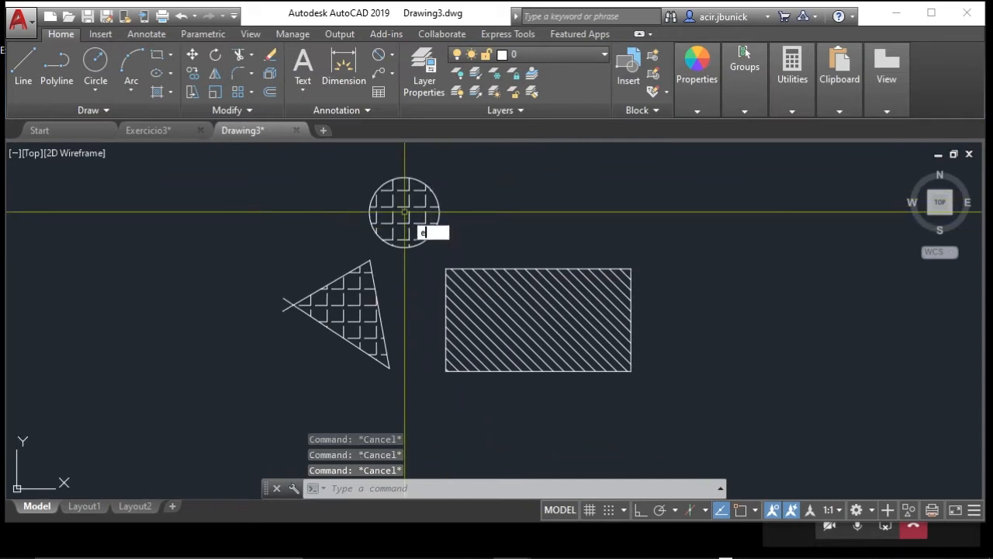
key("Return")
key("Return")
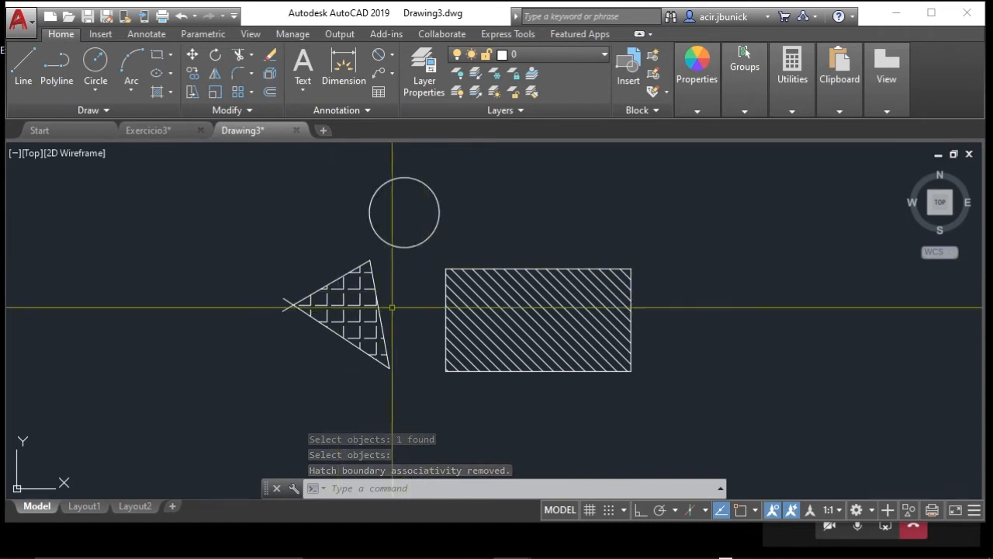
left_click(548, 318)
key("Delete")
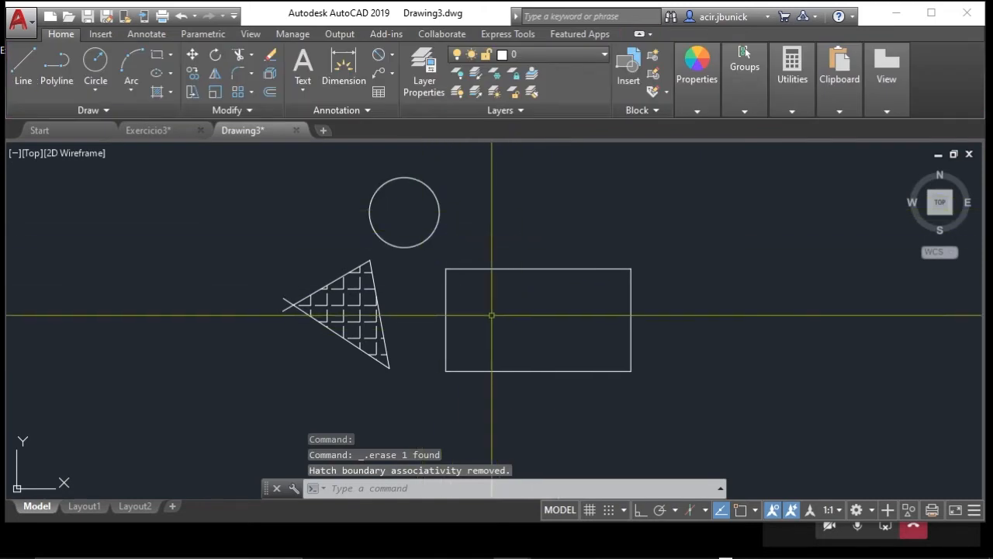
key("Escape")
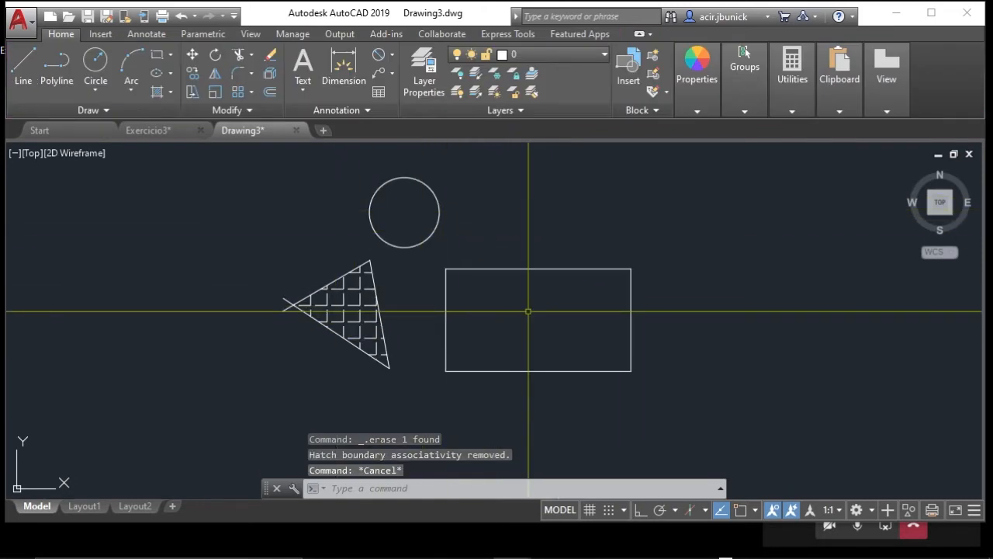
- Erase the circle and the rectangle outlines together with a crossing selection
type("e")
key("Return")
left_click(532, 306)
left_click(415, 207)
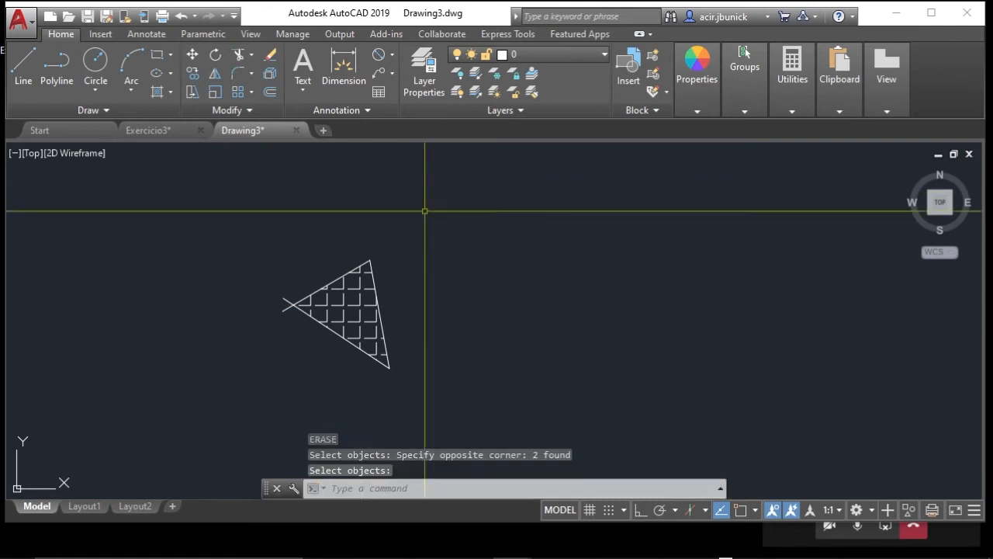
- Erase the hatch inside the triangle, keeping its outline
scroll(300, 339, "up", 4)
left_click(399, 259)
left_click(345, 235)
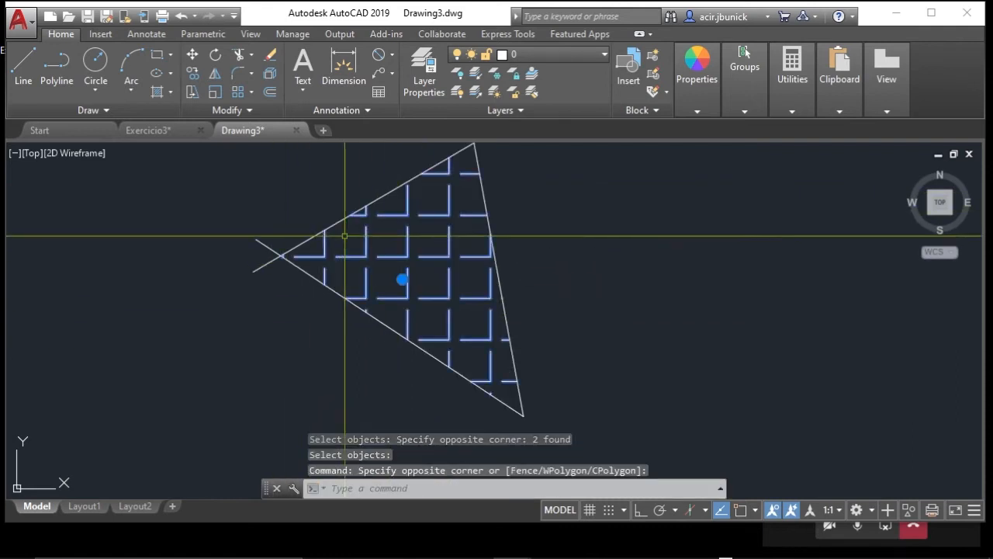
key("Delete")
- Stretch the overshooting end of the triangle's lower side to the nearby end of the upper side, closing the corner
left_click(257, 239)
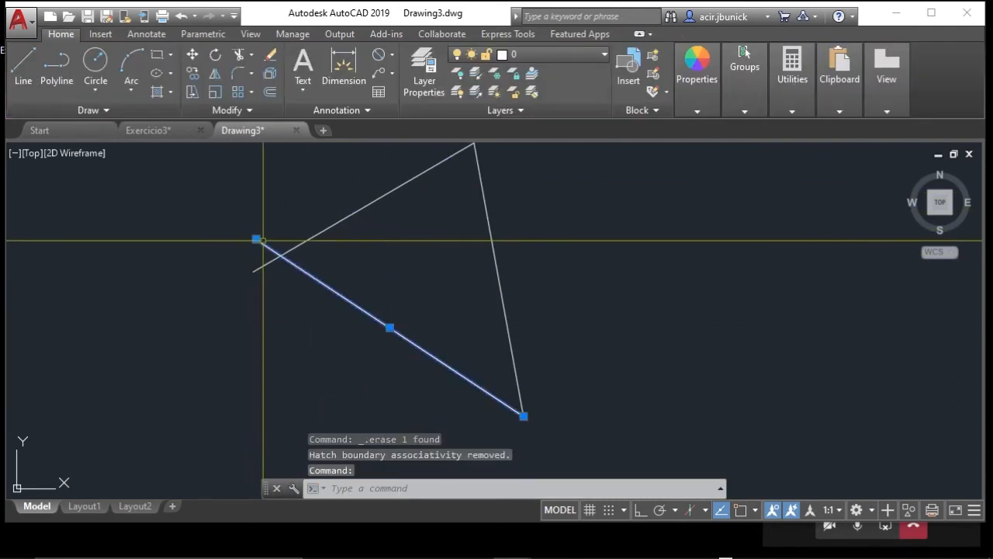
left_click(256, 239)
scroll(256, 233, "up", 6)
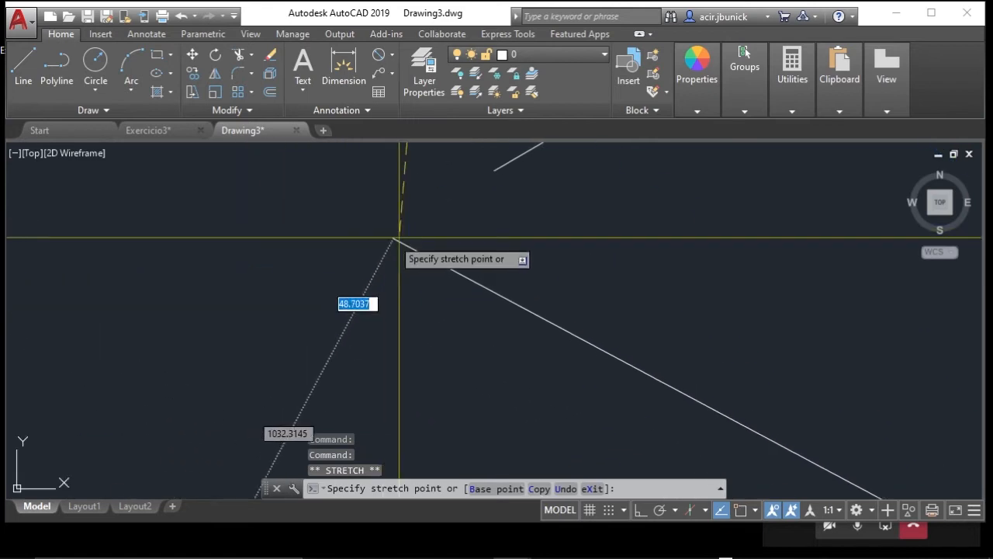
left_click(497, 196)
scroll(404, 253, "down", 10)
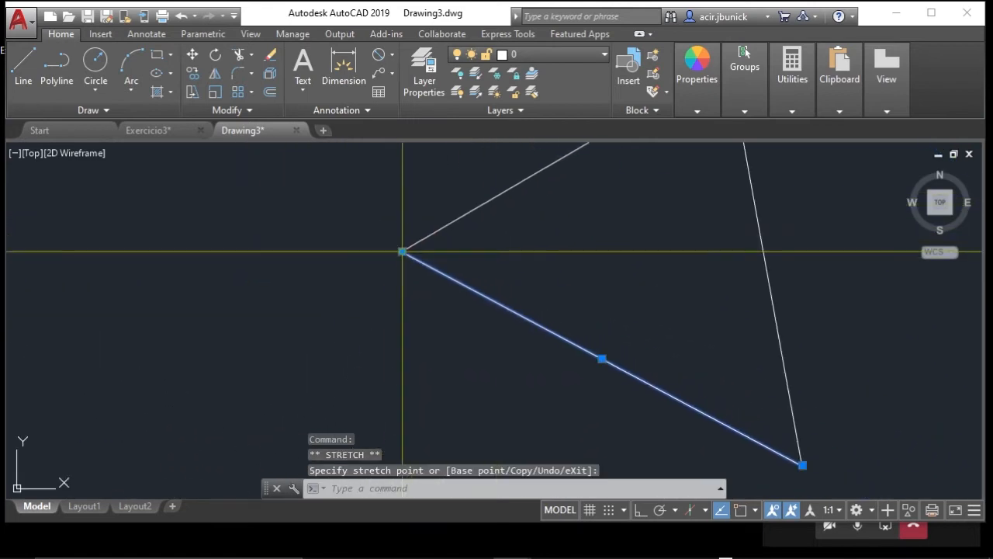
scroll(411, 265, "up", 10)
key("Escape")
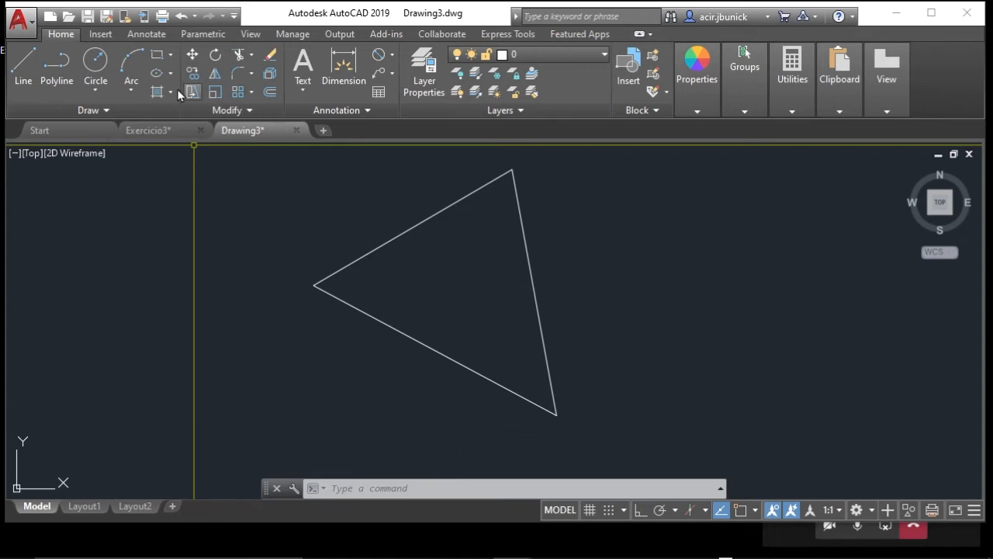
- Hatch the inside of the triangle with the ANGLE pattern and leave the Hatch command
left_click(158, 91)
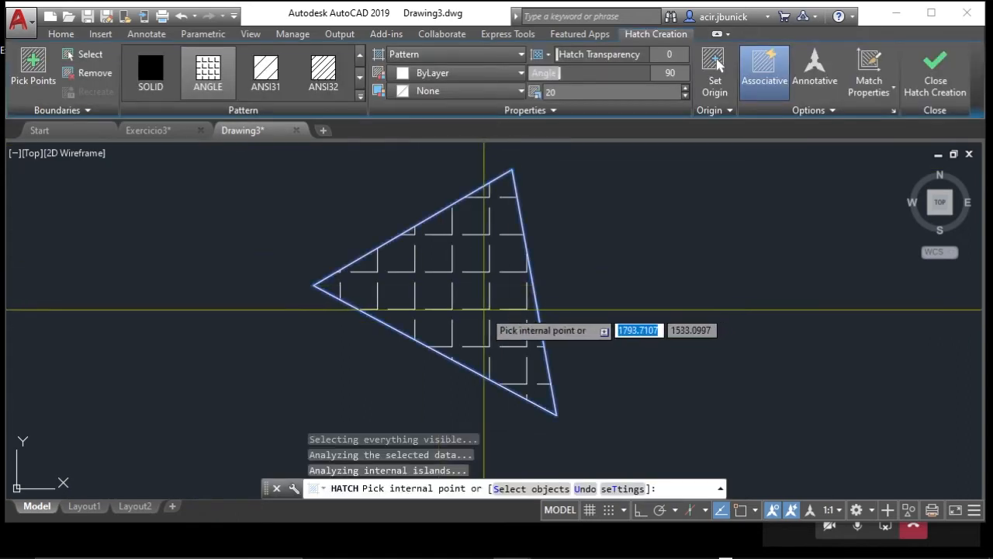
key("Escape")
- Stretch the lower side's end slightly away from the upper side, opening a small gap at the triangle's corner
scroll(291, 303, "up", 6)
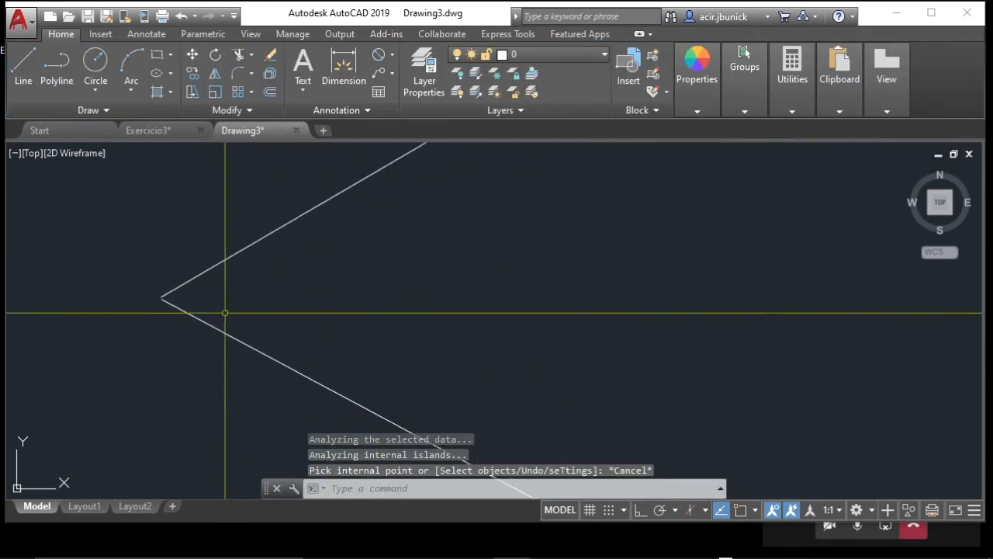
scroll(225, 313, "up", 4)
left_click(183, 289)
left_click(116, 301)
left_click(75, 280)
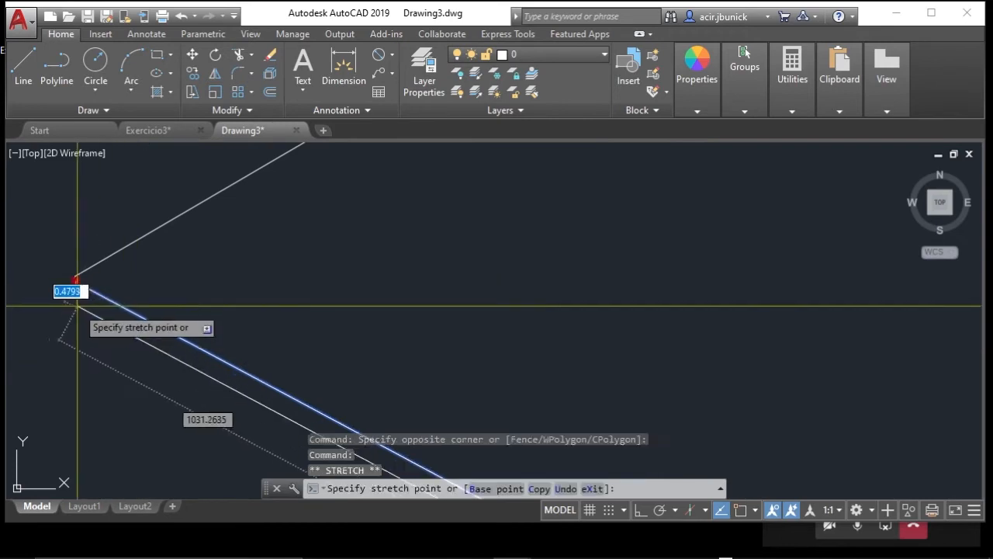
left_click(66, 332)
key("Escape")
key("Escape")
scroll(772, 289, "down", 8)
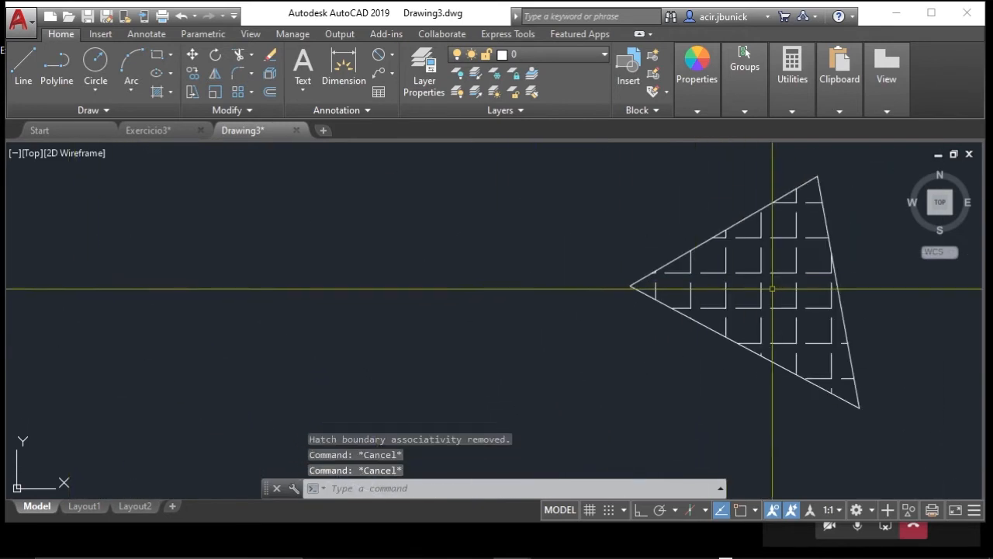
- Erase the hatch inside the triangle with the open corner
middle_click_drag(772, 289, 566, 310)
left_click(566, 310)
key("Delete")
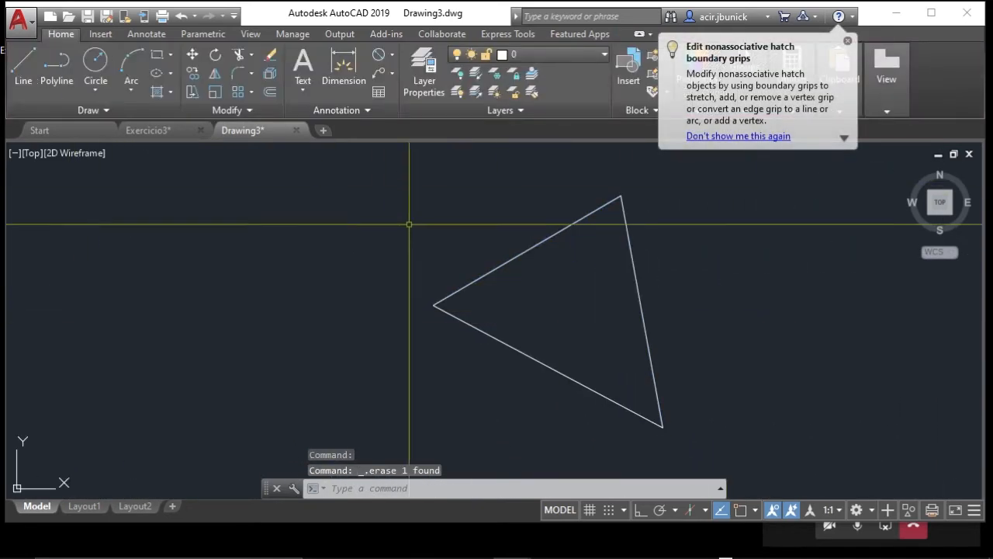
- Try to hatch the open triangle with the ANGLE pattern and dismiss the boundary error
left_click(153, 92)
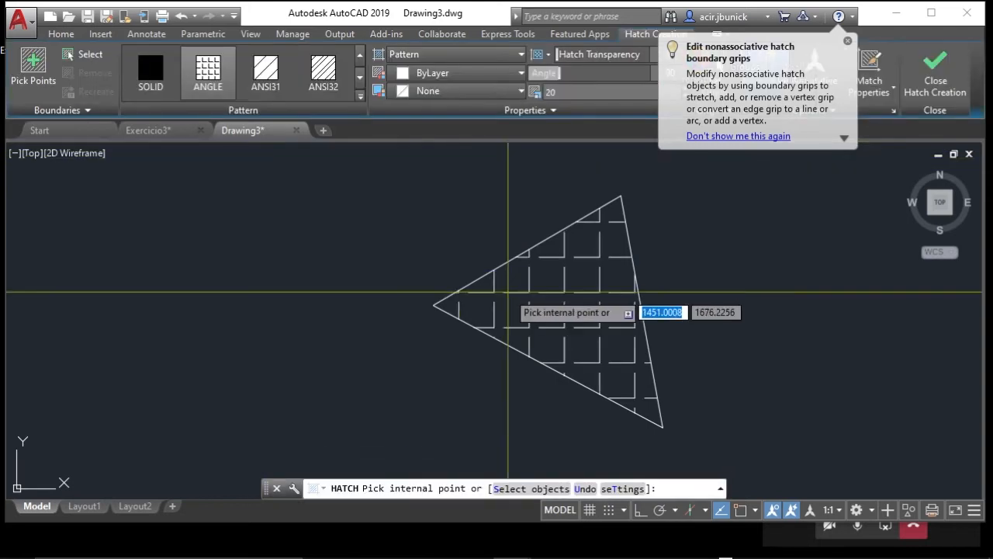
left_click(543, 304)
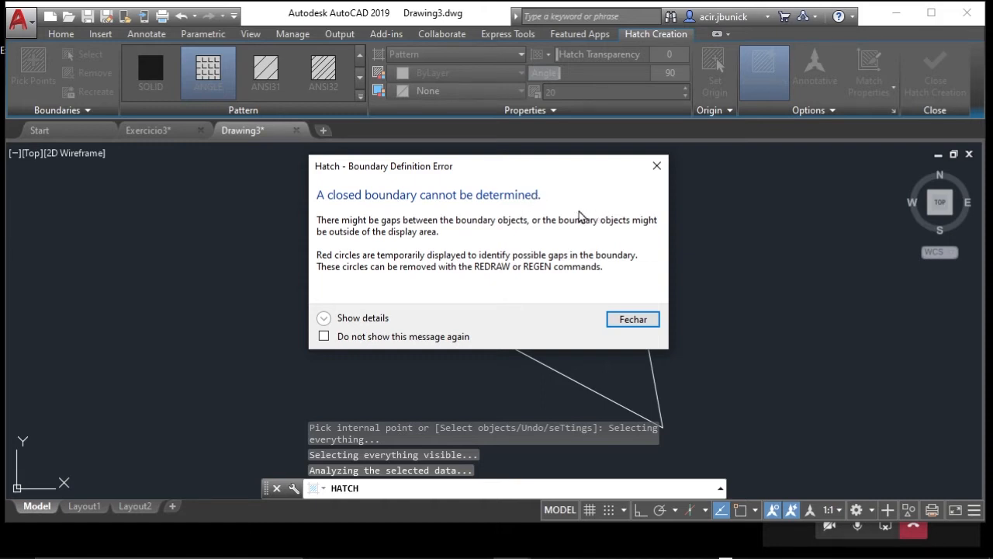
left_click(632, 320)
- Try to hatch the open triangle with the ANSI31 pattern, dismiss the boundary error and cancel the Hatch command
left_click(205, 73)
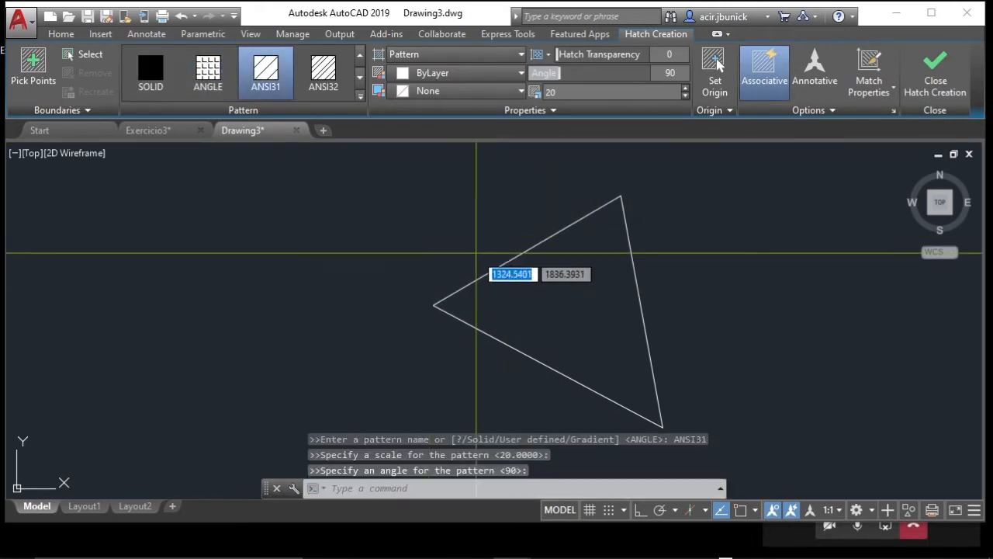
left_click(712, 335)
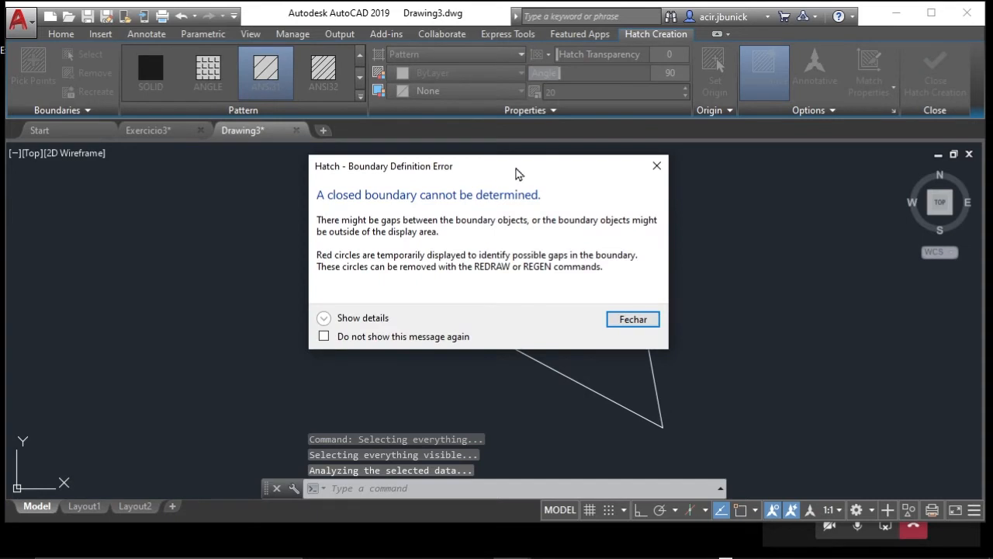
left_click_drag(517, 172, 398, 183)
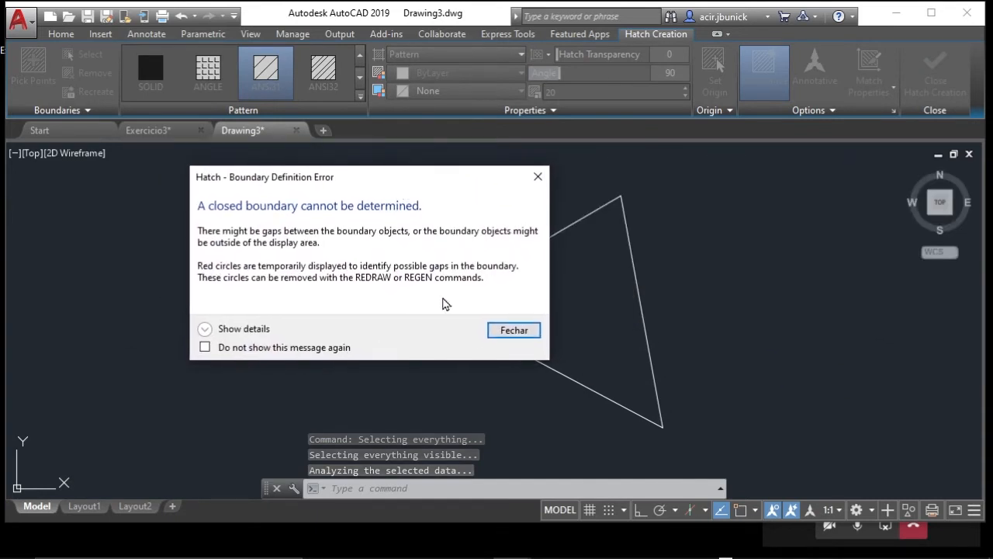
left_click(514, 330)
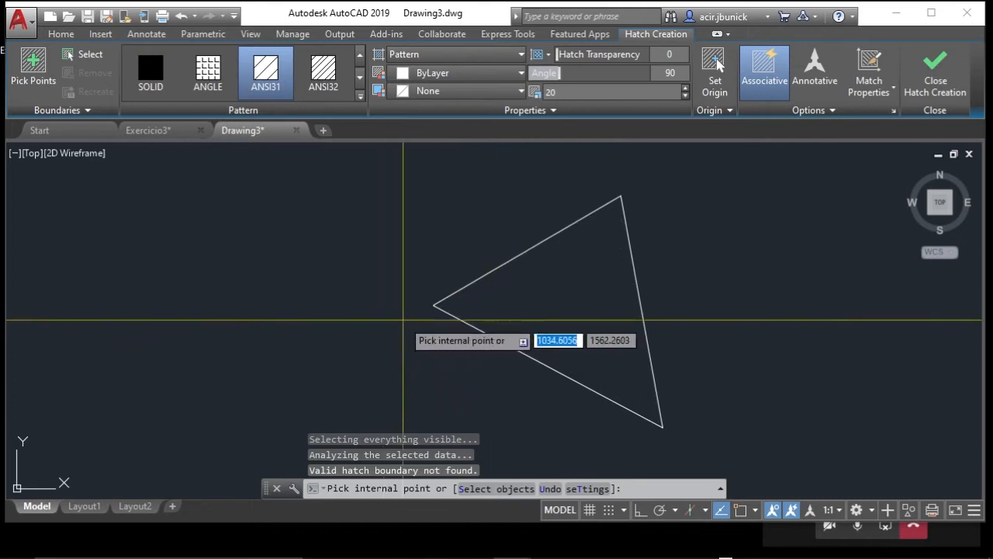
scroll(397, 311, "up", 8)
key("Escape")
- Close the triangle's gap by stretching the lower side's end onto the upper side's endpoint with an endpoint snap
left_click(730, 264)
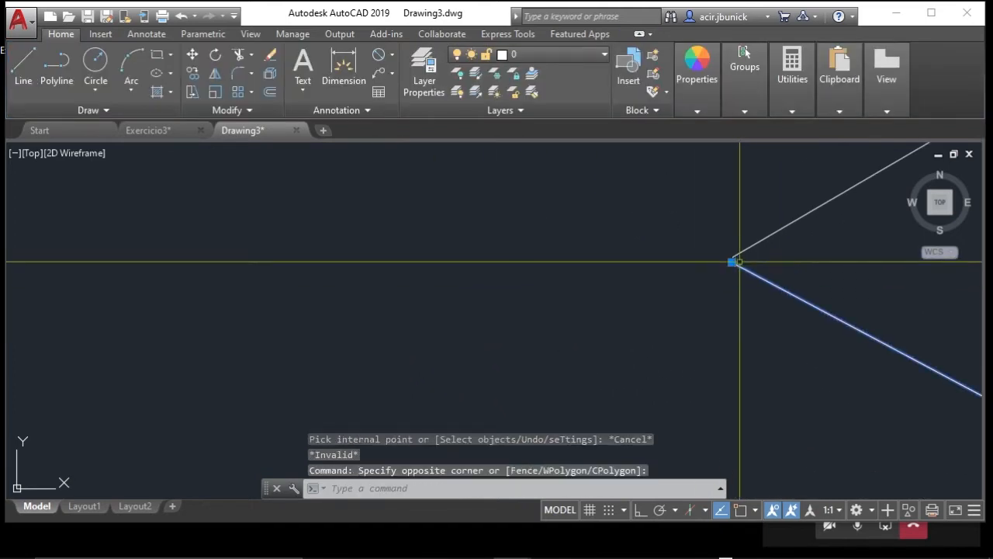
left_click(705, 293)
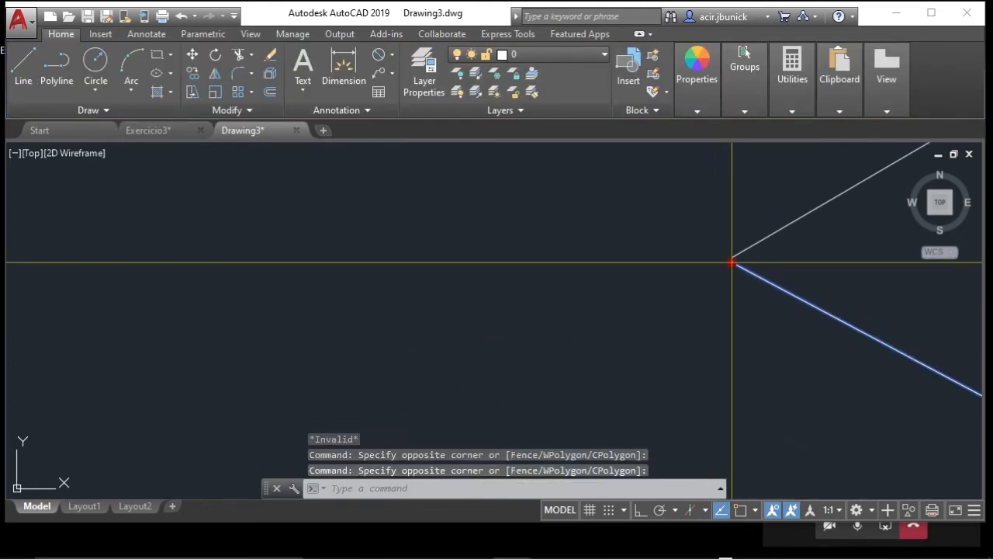
left_click(732, 263)
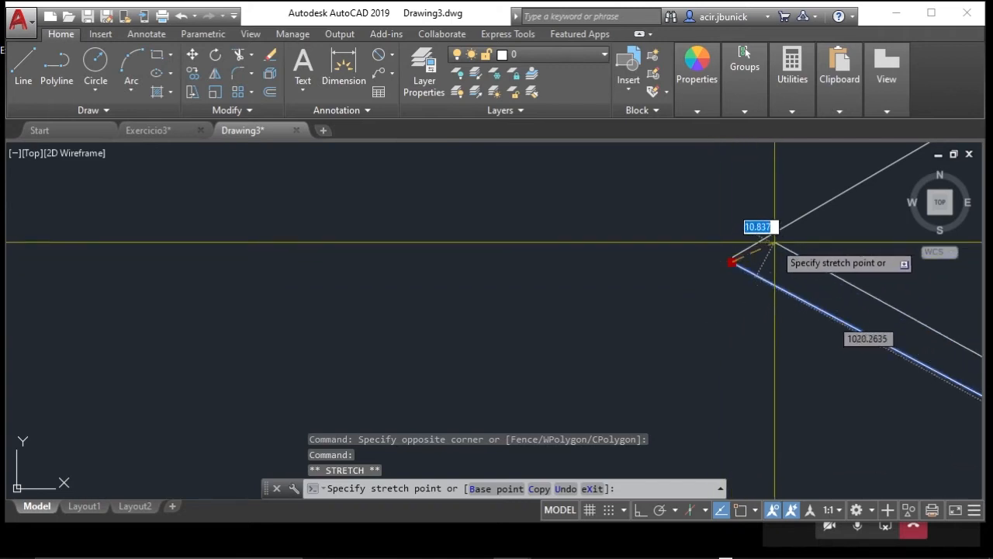
type("e")
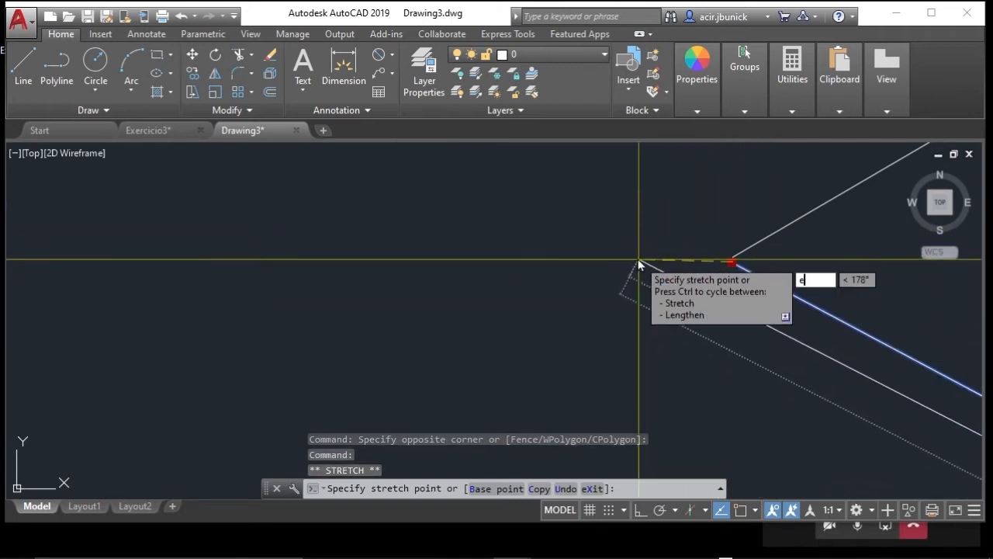
type("nd")
key("Return")
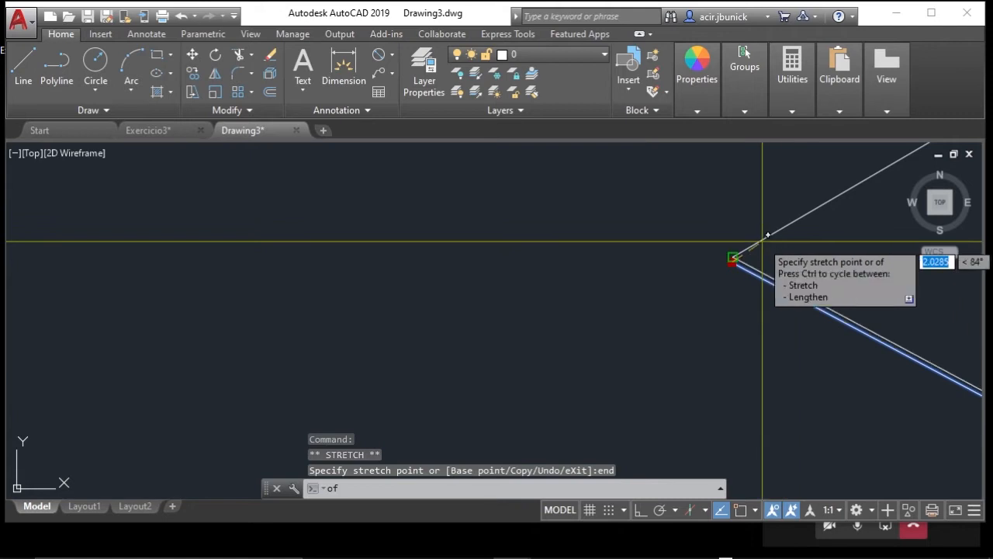
left_click(732, 258)
key("Escape")
key("Escape")
scroll(564, 328, "down", 4)
scroll(683, 280, "down", 7)
middle_click_drag(686, 281, 450, 283)
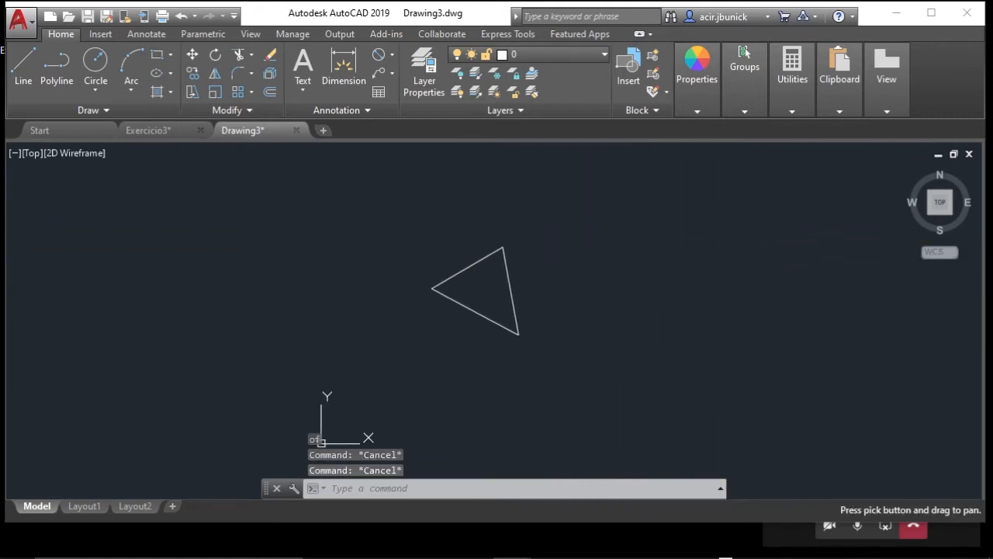
- Erase the whole triangle with a crossing selection
scroll(434, 305, "up", 2)
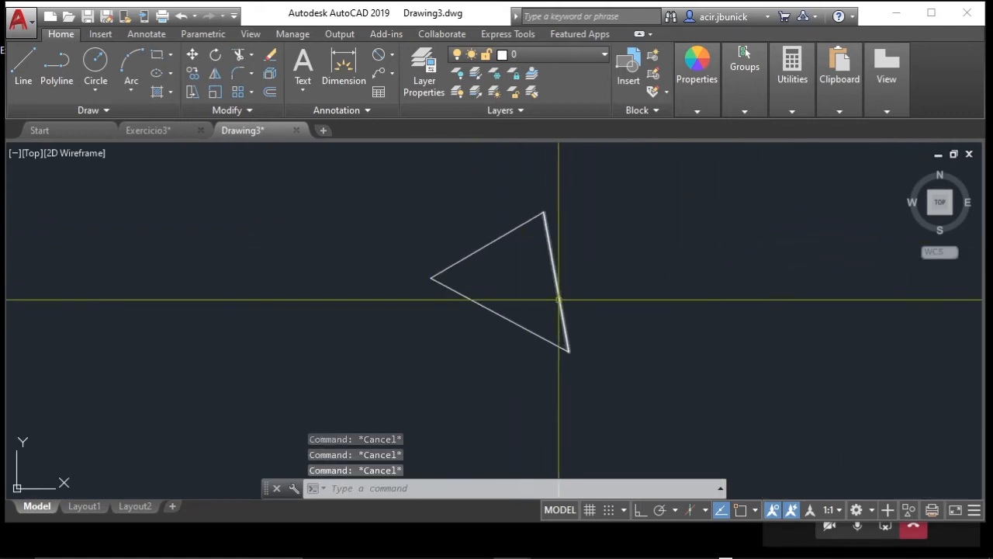
type("e")
key("Return")
left_click(685, 356)
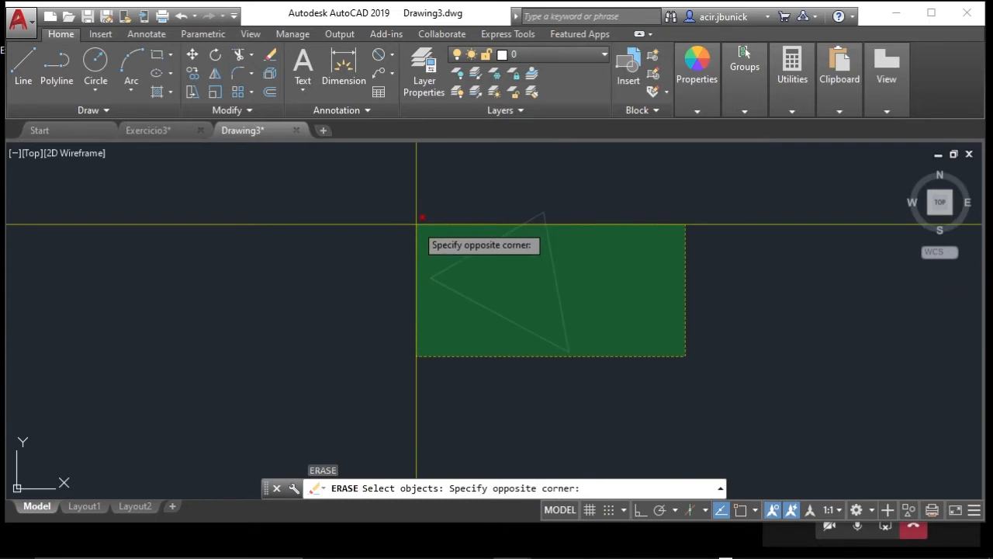
left_click(416, 225)
key("Return")
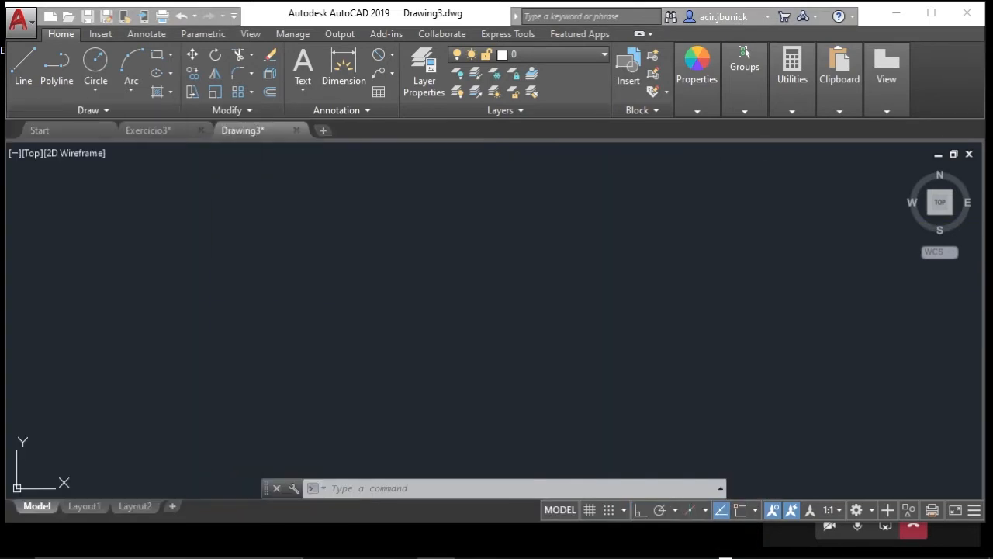
- Switch to PowerPoint to consult the "Comando básicos" slide and return to the AutoCAD drawing
left_click_drag(0, 310, 463, 30)
left_click(894, 30)
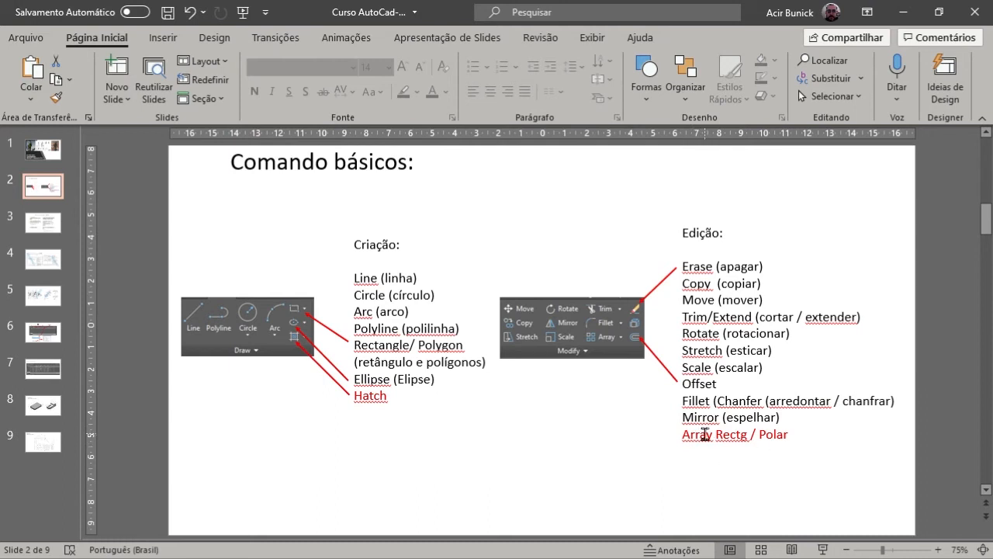
left_click(903, 13)
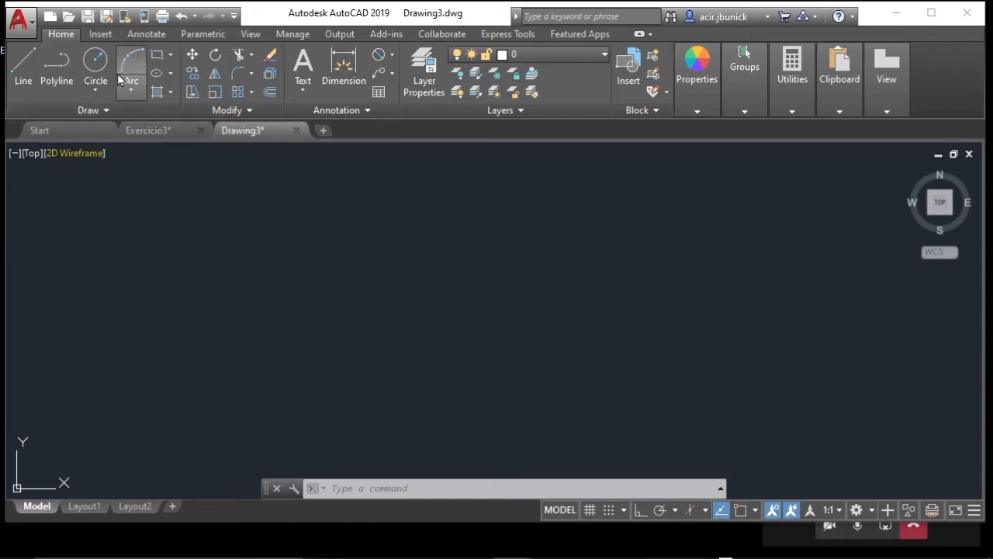
- Draw a small horizontal rectangle, about four times as long as it is high, in the empty drawing
left_click(157, 55)
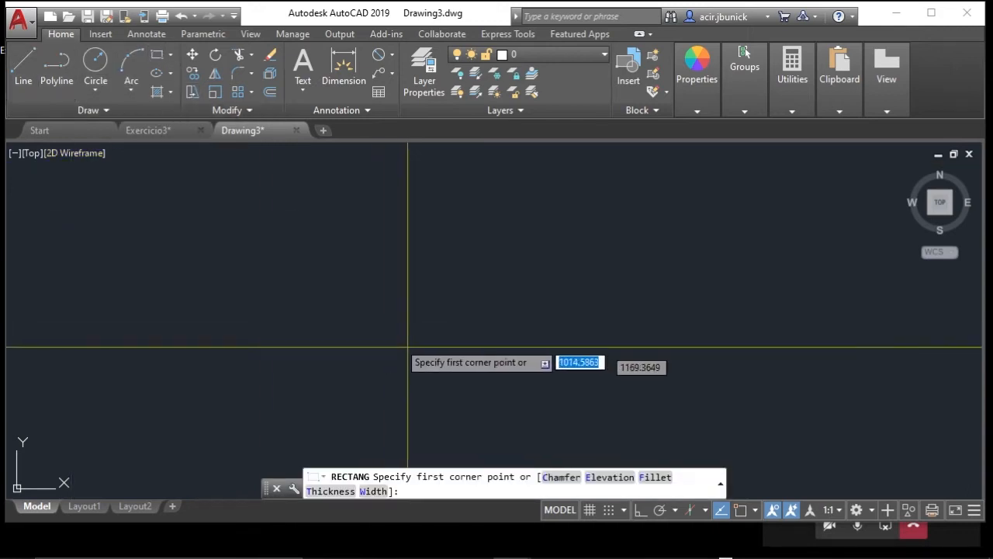
left_click(266, 315)
left_click(347, 296)
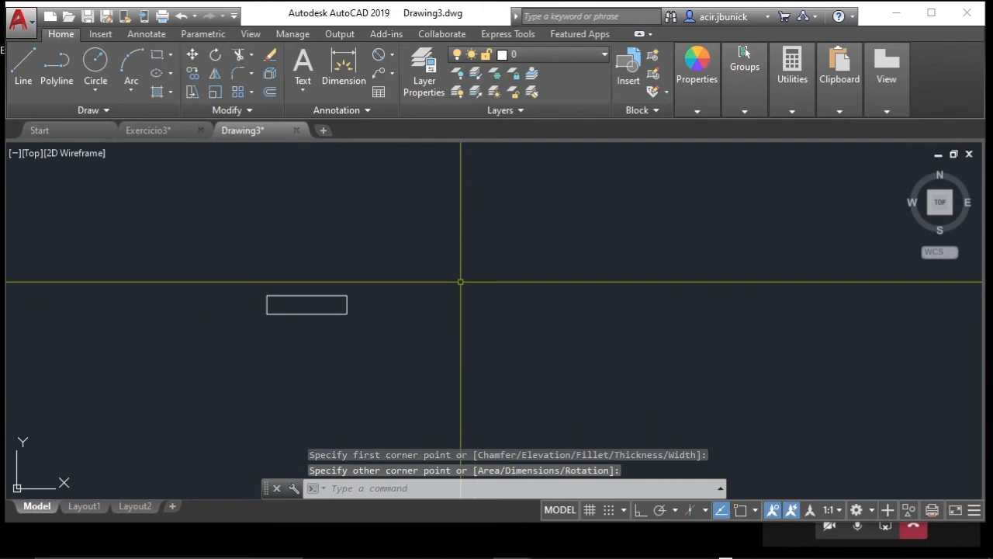
- Move the rectangle up and to the right, away from the UCS origin
scroll(399, 256, "down", 2)
middle_click_drag(475, 318, 437, 302)
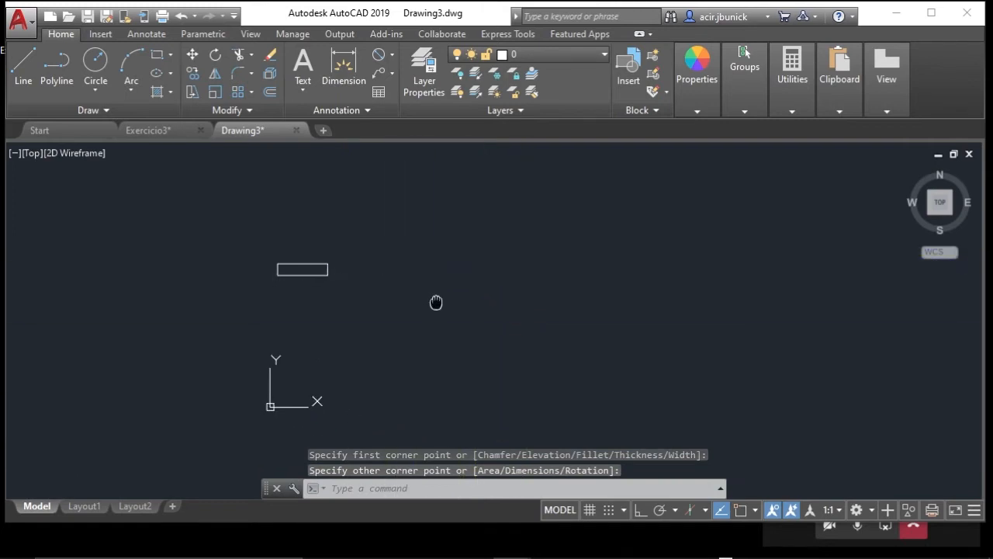
type("m")
key("Return")
left_click(358, 299)
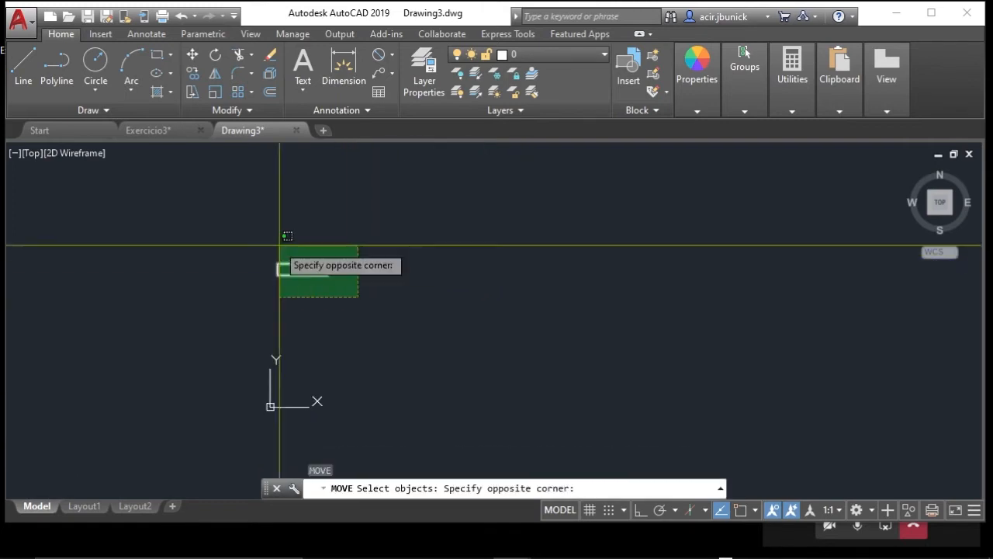
left_click(278, 244)
key("Return")
left_click(343, 308)
left_click(514, 267)
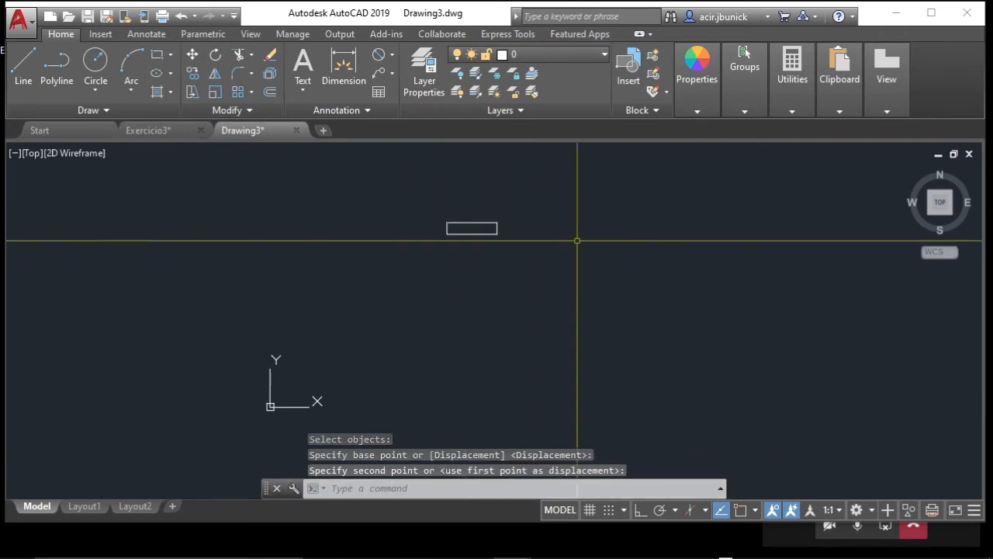
key("Escape")
- Create a rectangular array from the small rectangle
mouse_move(555, 240)
middle_mouse_down()
mouse_move(401, 292)
mouse_move(389, 276)
middle_mouse_up()
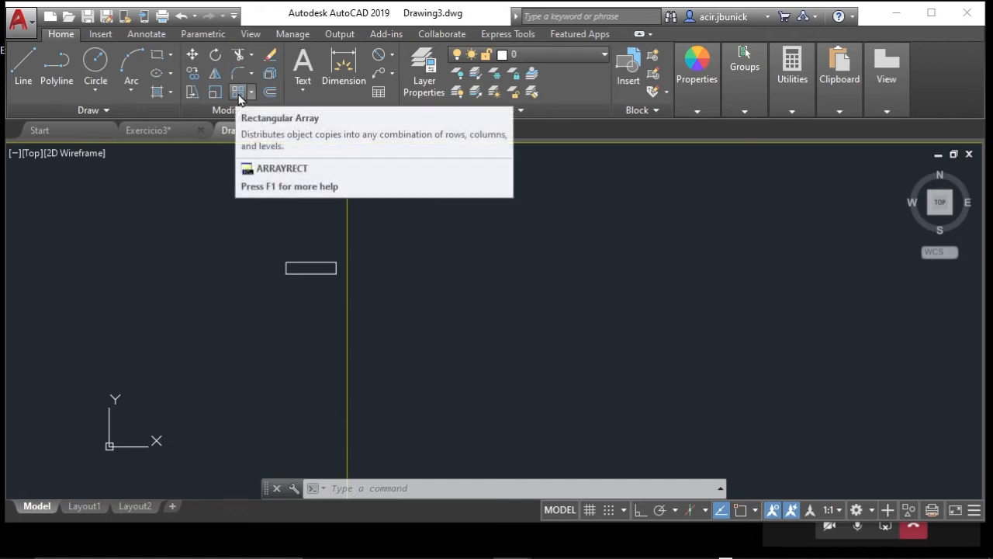
left_click(238, 93)
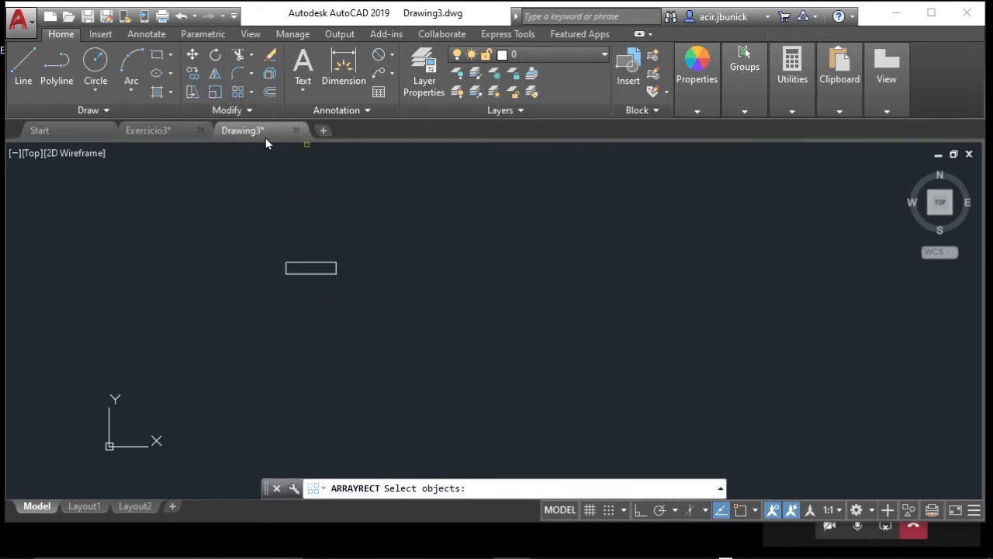
left_click(251, 92)
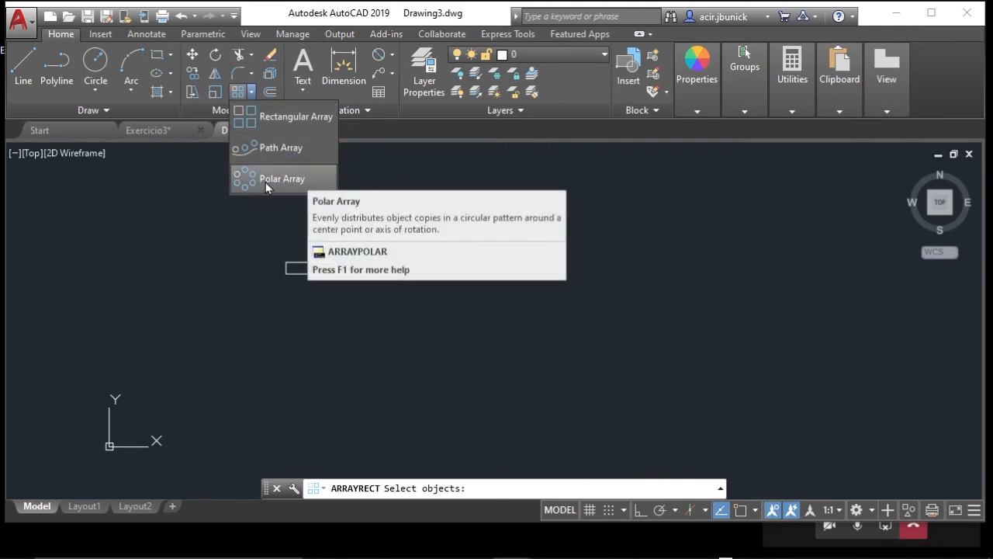
left_click(361, 244)
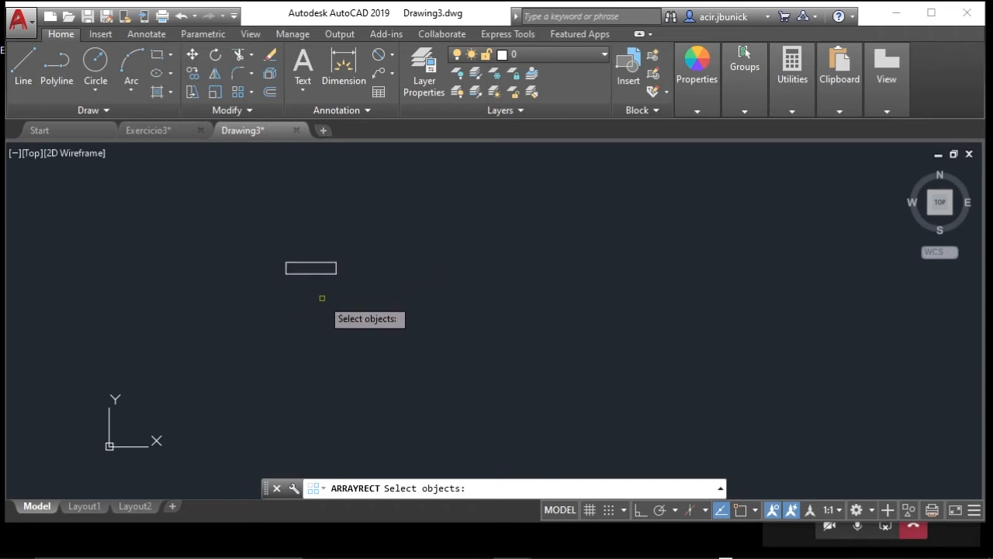
mouse_move(295, 287)
middle_mouse_down()
mouse_move(374, 349)
mouse_move(297, 320)
middle_mouse_up()
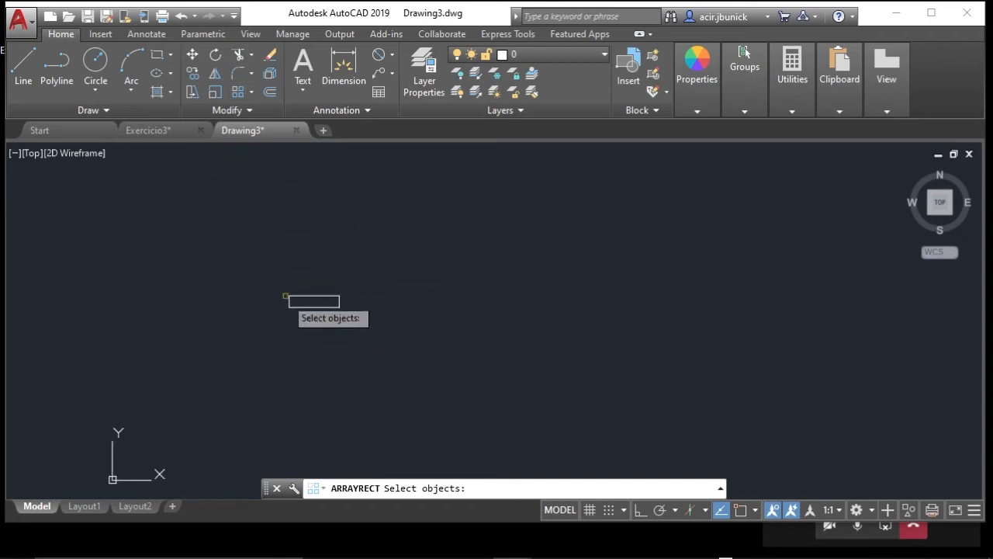
left_click(306, 307)
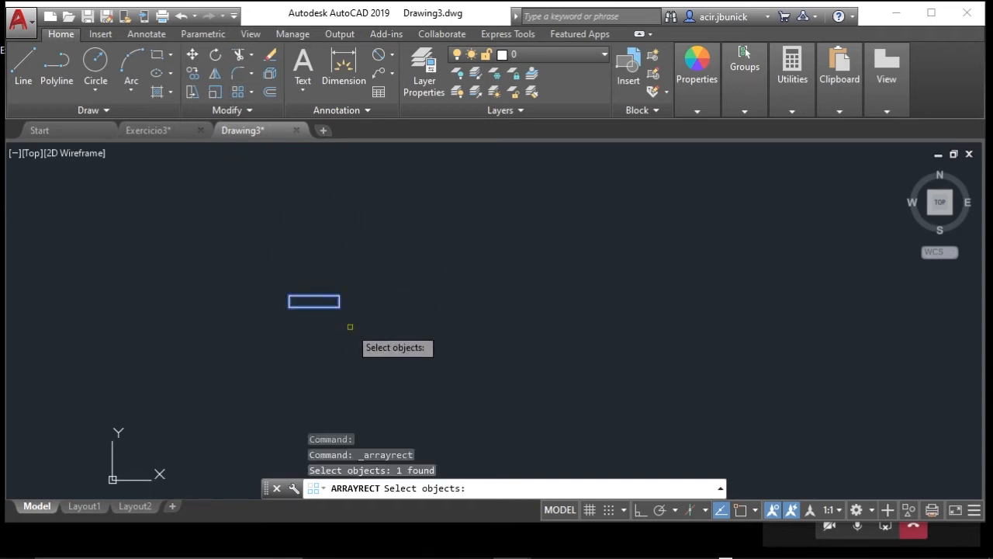
key("Return")
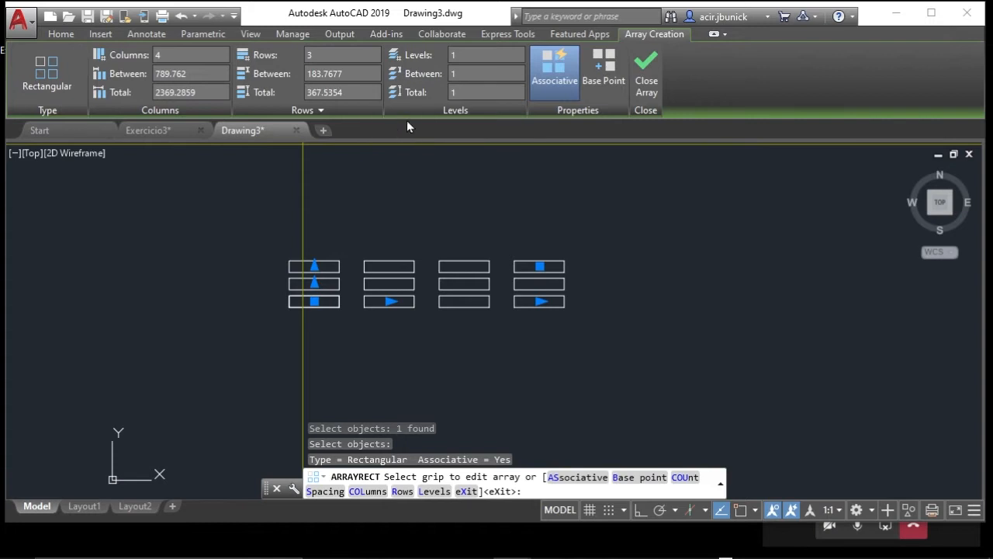
- Set the rectangular array to 6 columns and 4 rows
left_click(184, 55)
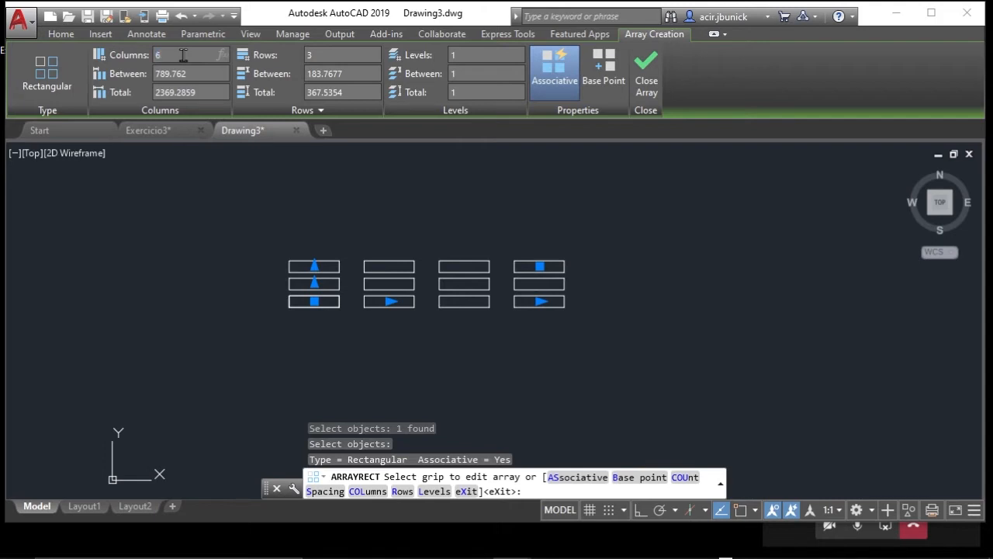
key("Return")
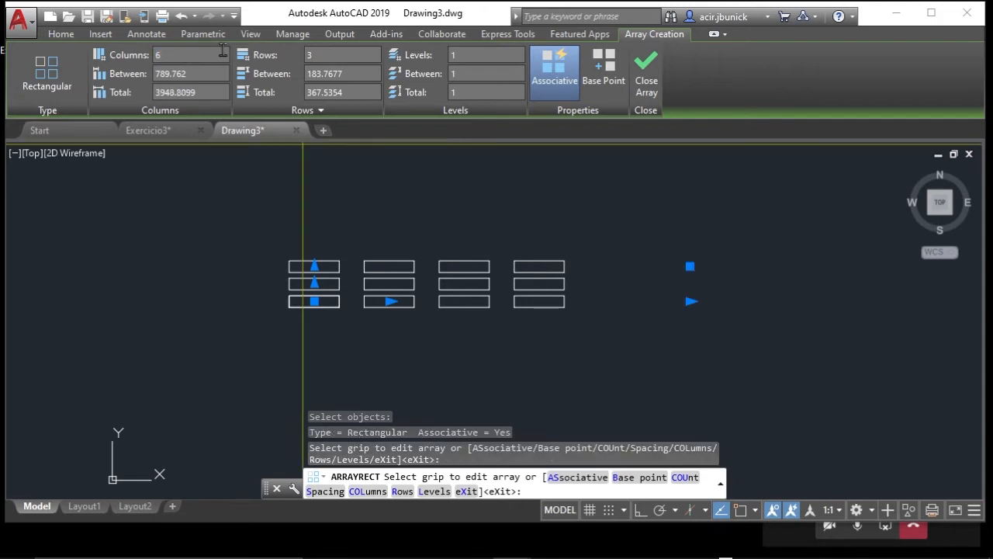
left_click(198, 70)
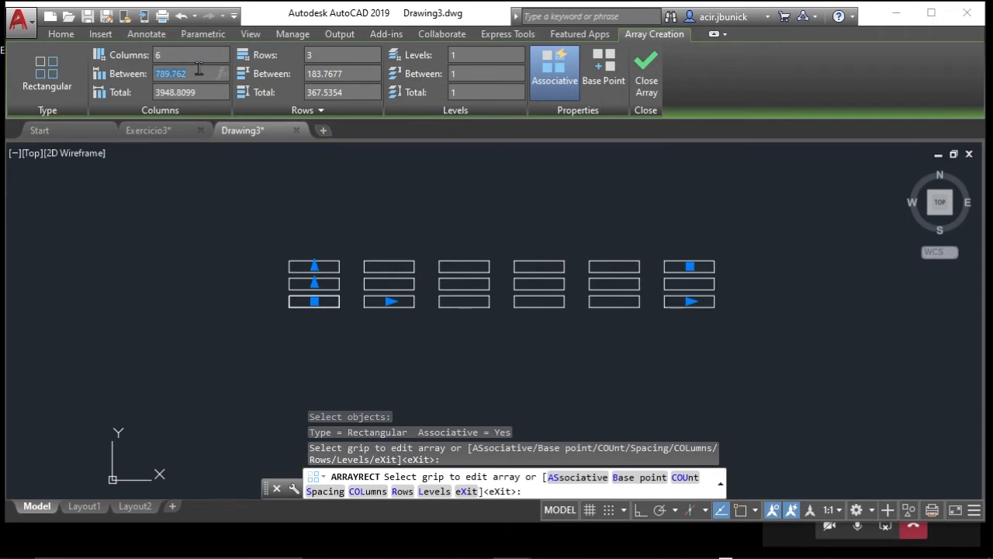
left_click(338, 54)
type("4")
key("Return")
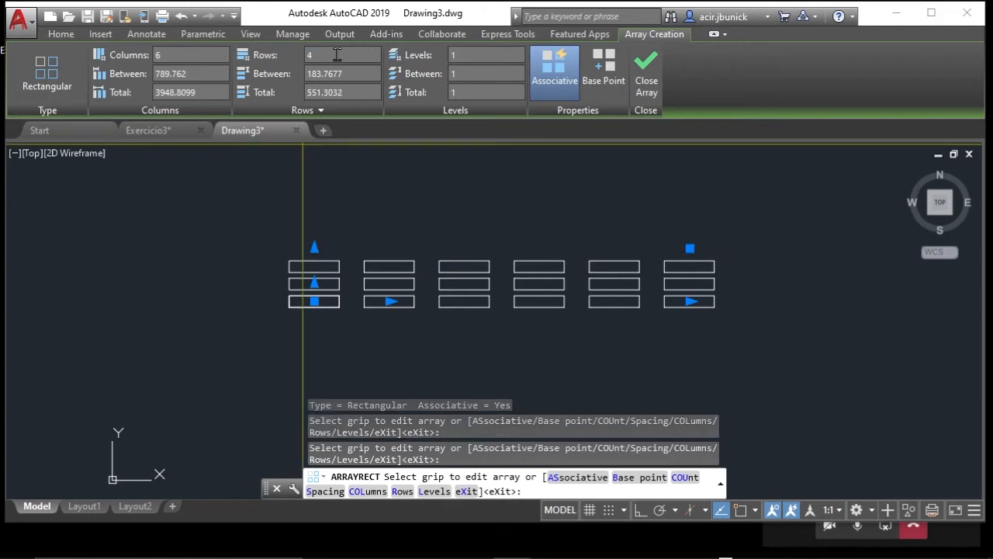
- Examine the array's column and row settings for count, spacing between items and total distance
left_click(352, 73)
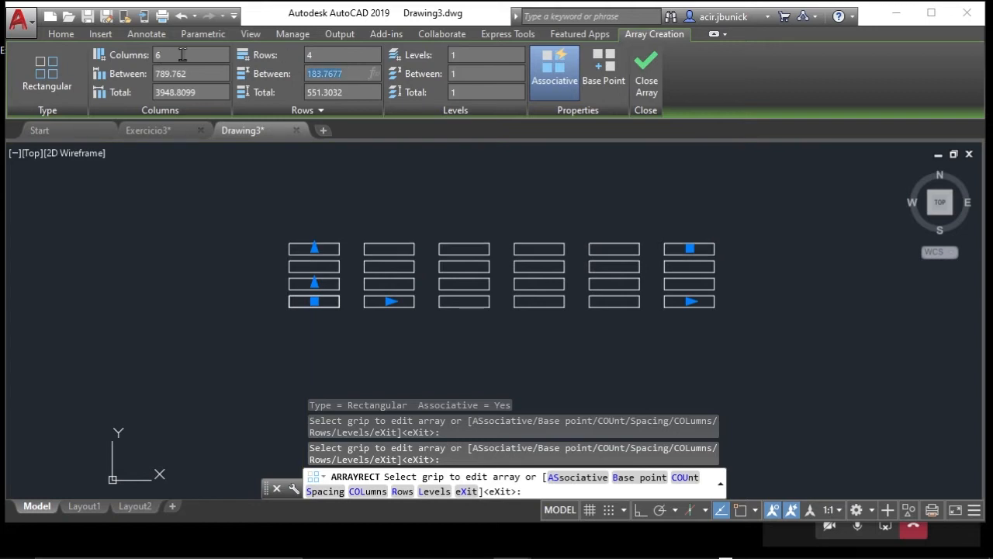
left_click(183, 54)
left_click(197, 72)
left_click(207, 91)
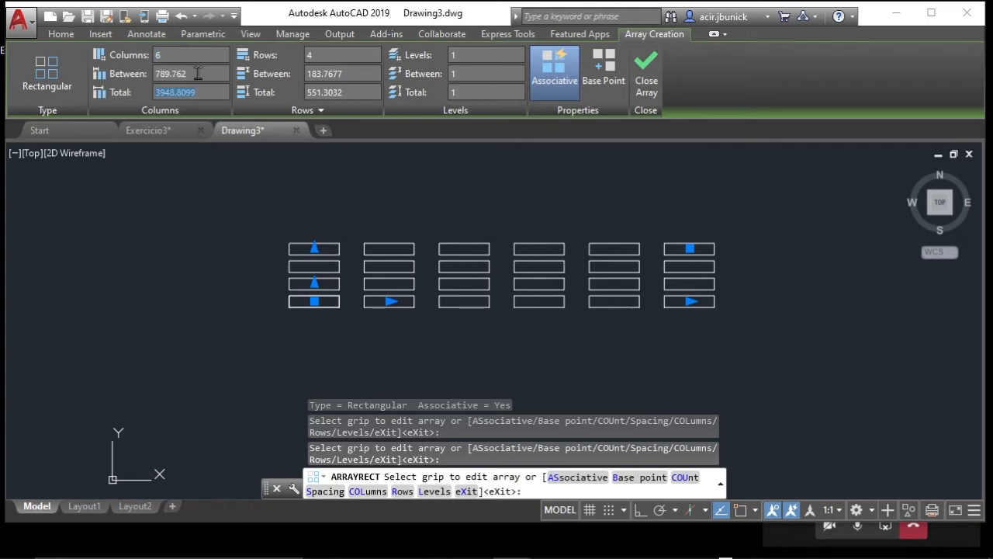
left_click(198, 72)
left_click(205, 95)
left_click(192, 72)
left_click(351, 70)
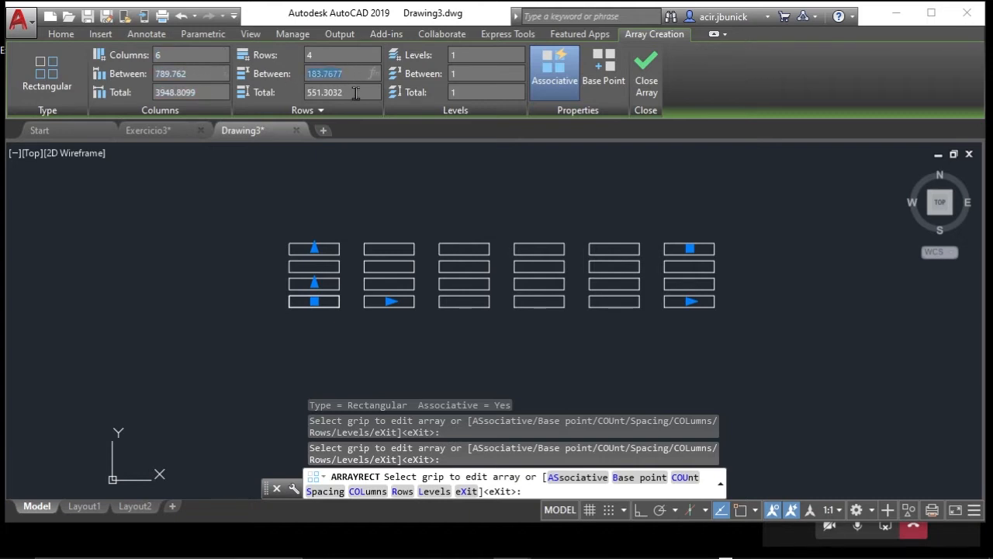
left_click(351, 91)
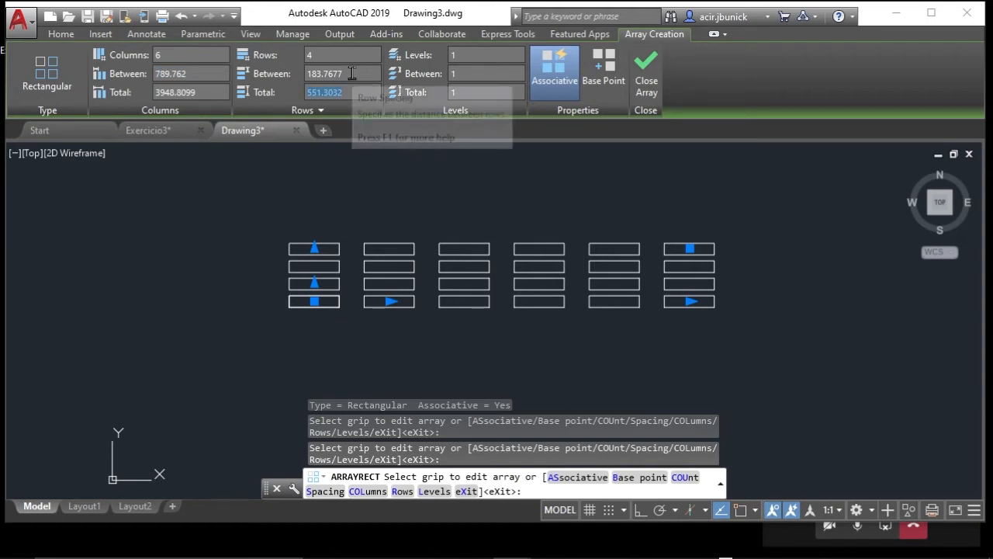
left_click(351, 73)
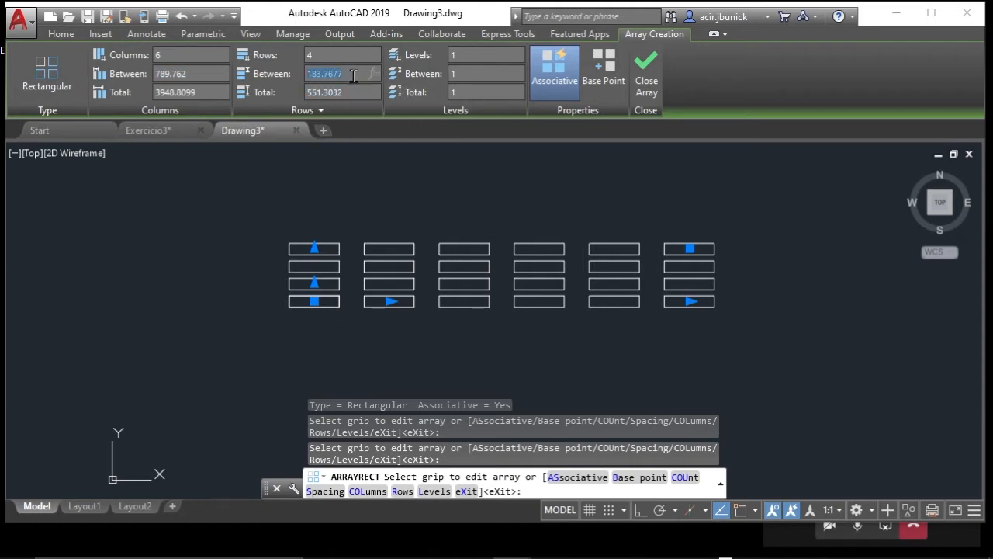
- Set the array's column spacing to 600, and follow it with a total column distance of 4500
left_click(209, 78)
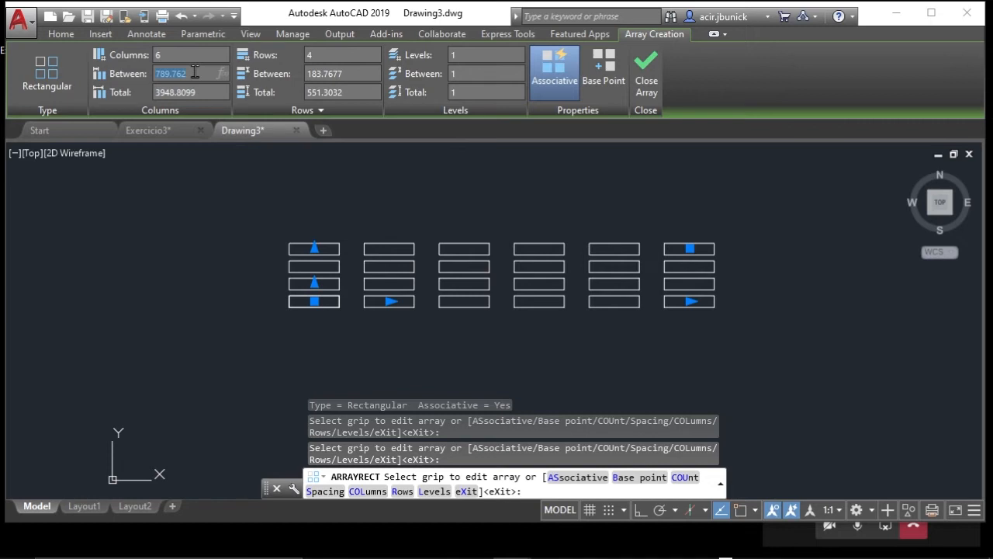
key("Return")
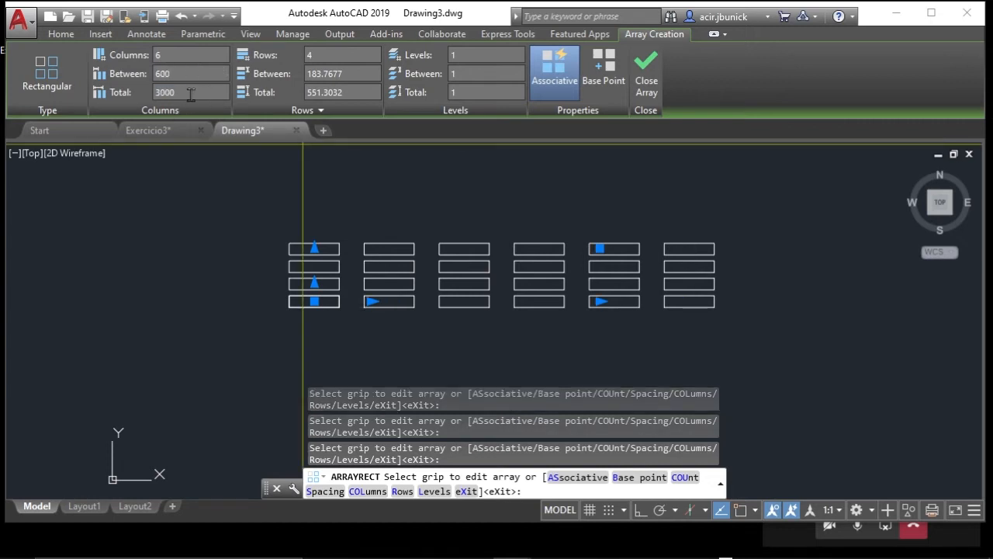
left_click(193, 97)
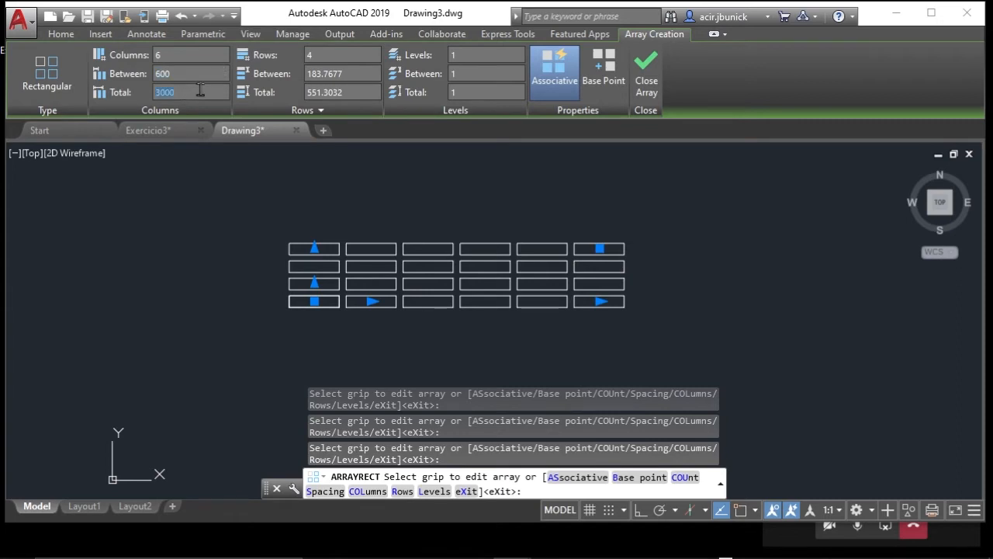
type("45")
key("Return")
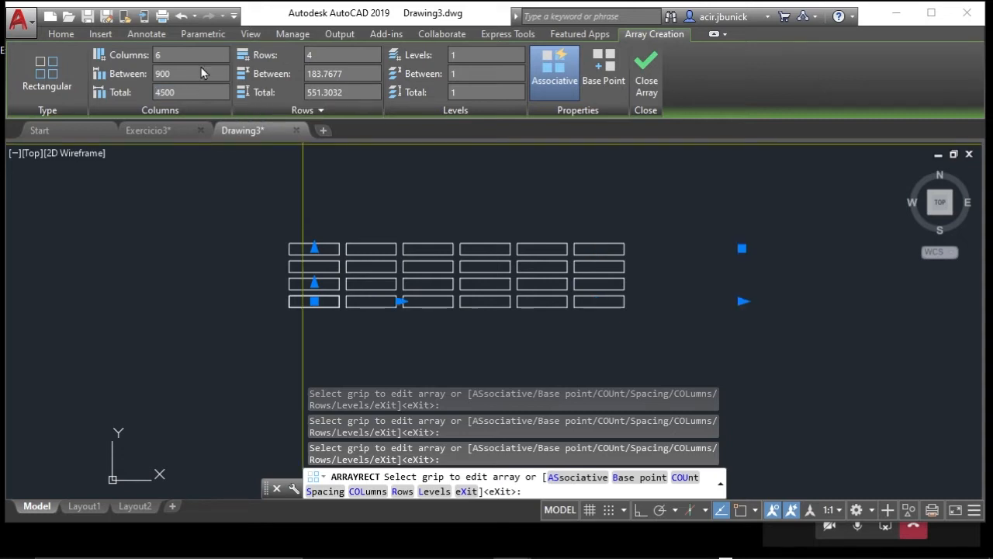
left_click(197, 74)
left_click(185, 93)
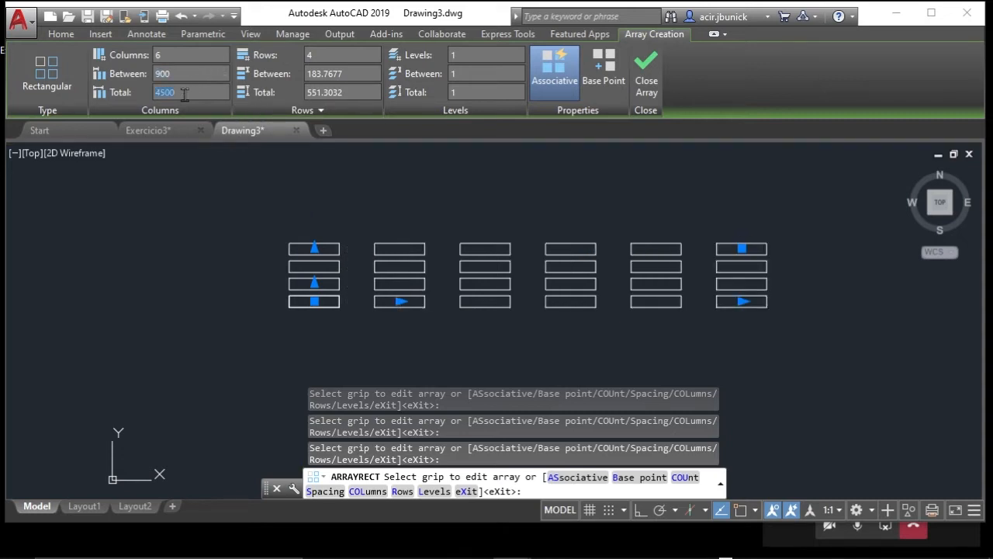
- Try a row spacing of 200, increase it to 400, and finish the rectangular array
left_click(357, 74)
type("200")
key("Return")
left_click(356, 73)
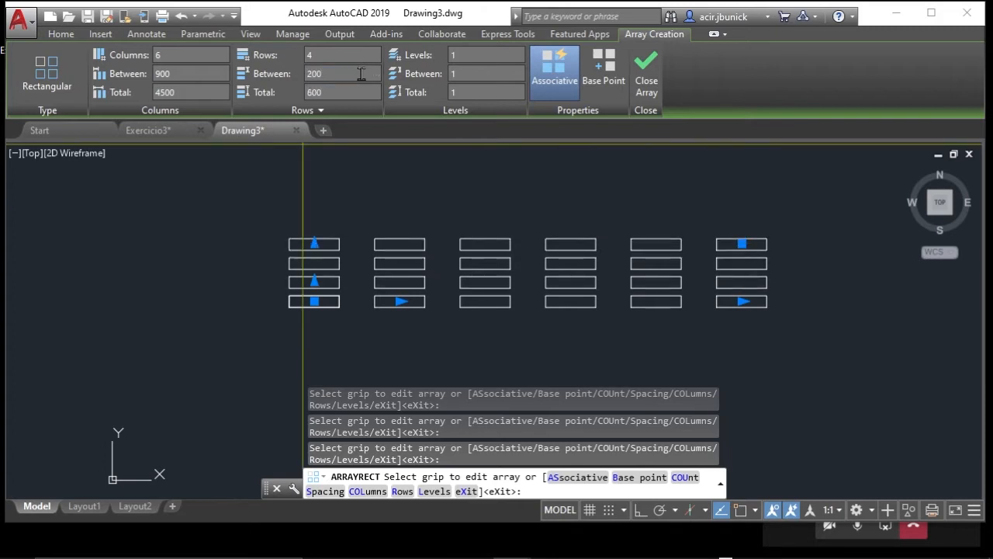
type("400")
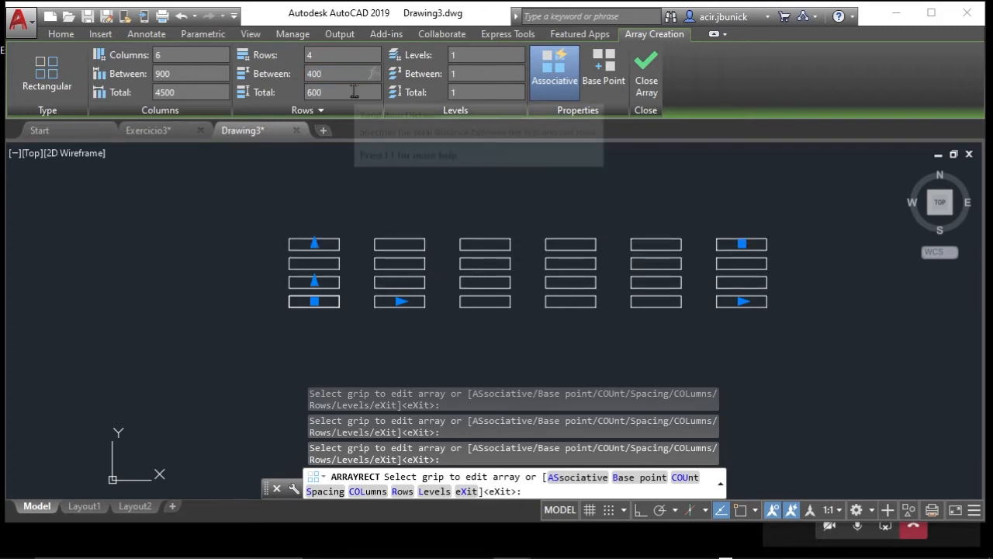
key("Return")
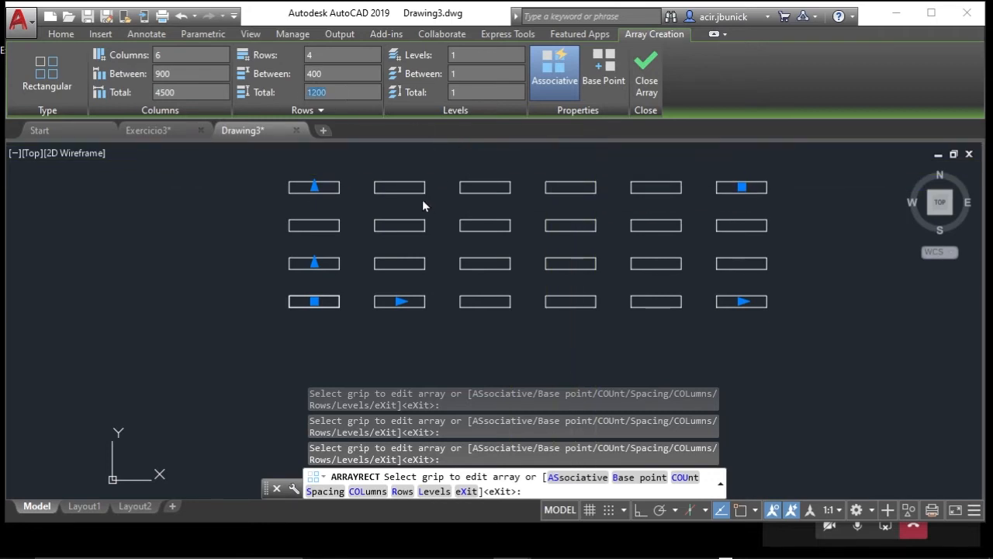
mouse_move(422, 199)
middle_mouse_down()
mouse_move(373, 233)
mouse_move(362, 222)
middle_mouse_up()
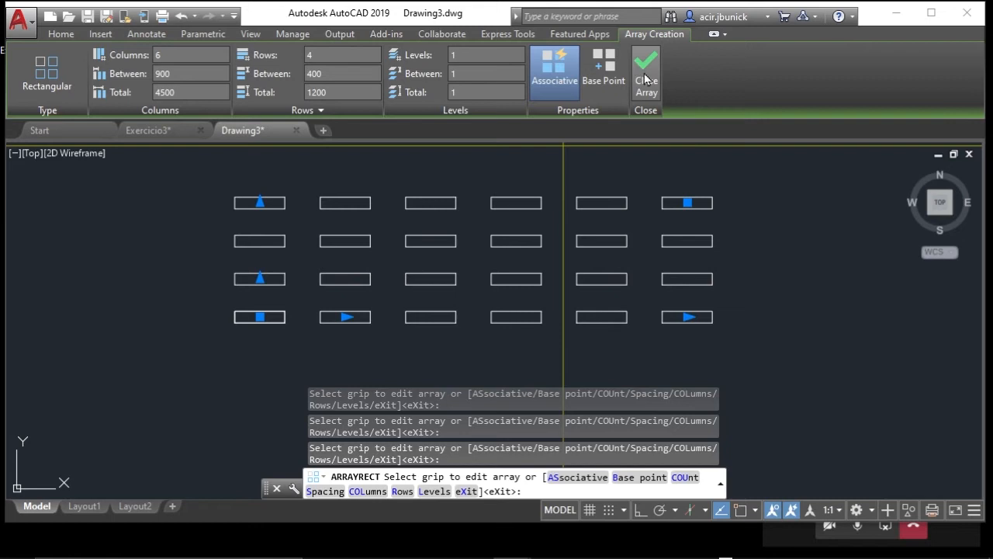
key("Return")
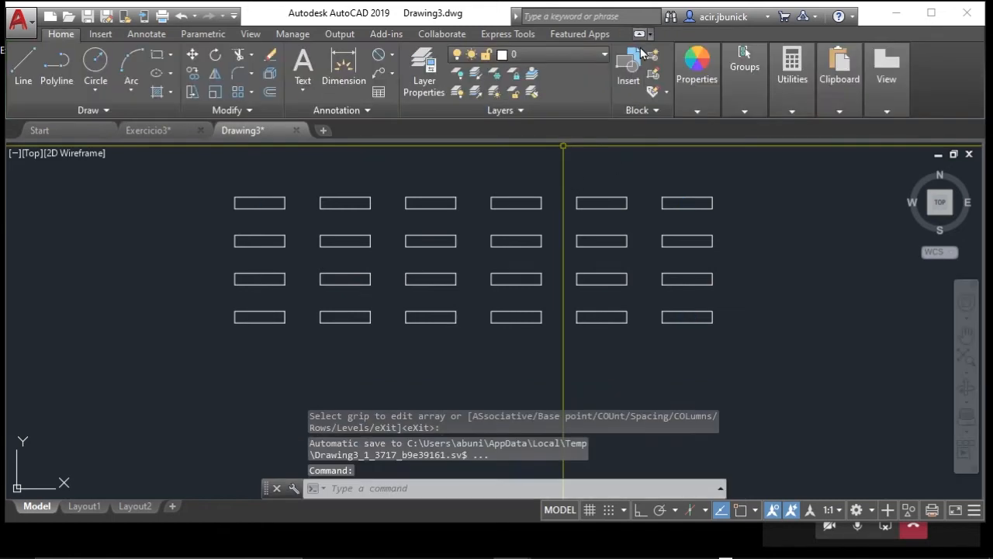
- Reopen the finished array for editing, set its row spacing to 300, and close the array editing
mouse_move(414, 240)
middle_mouse_down()
mouse_move(388, 275)
mouse_move(397, 268)
middle_mouse_up()
left_click(416, 271)
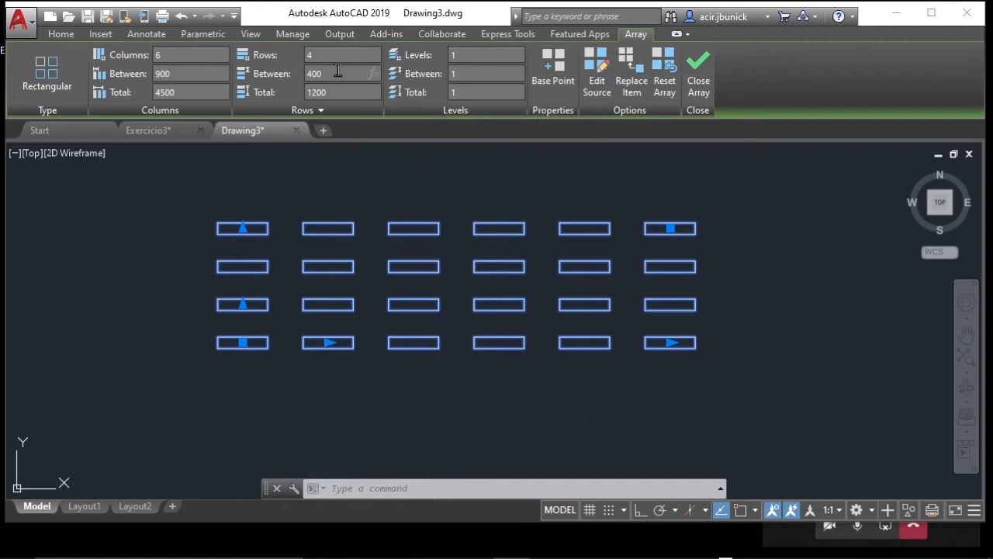
left_click(361, 73)
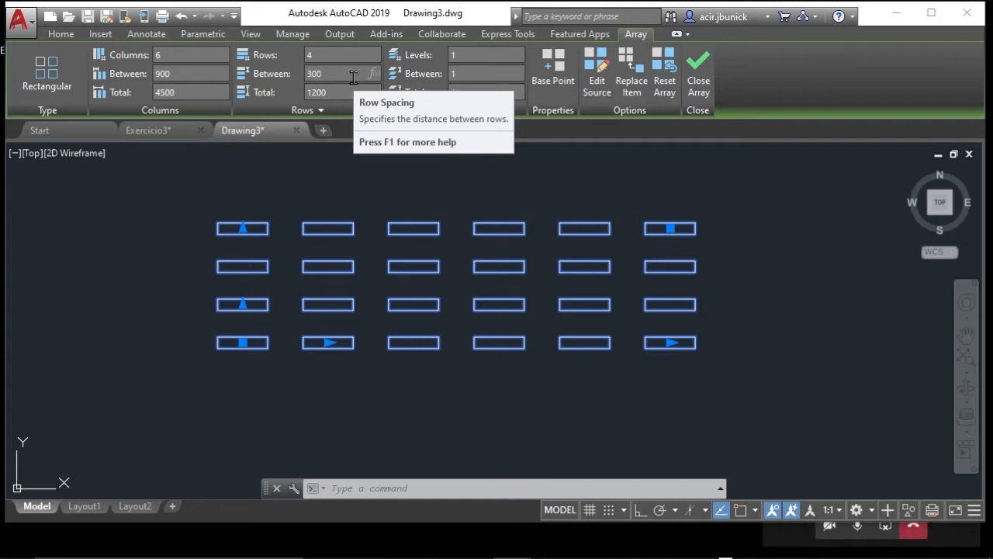
key("Return")
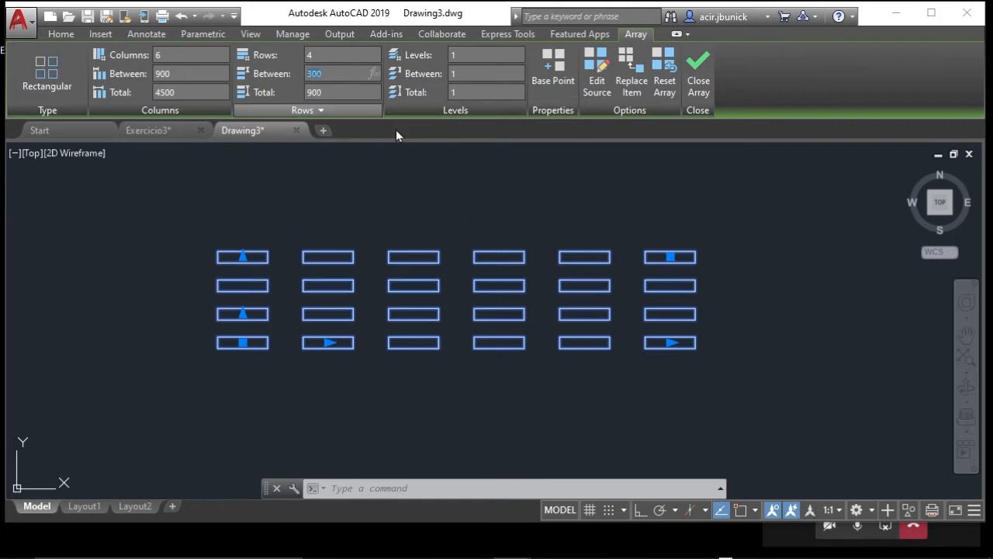
left_click(525, 168)
left_click(590, 173)
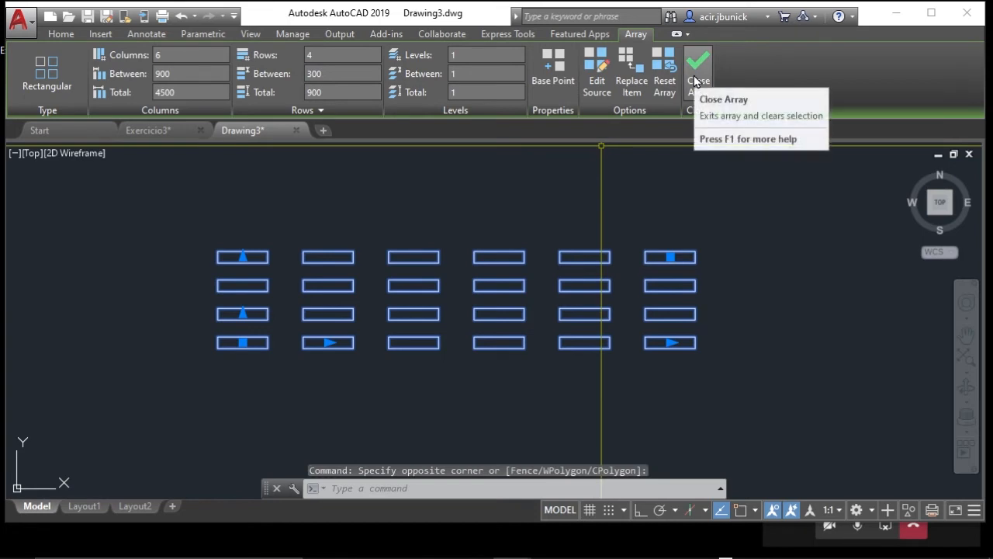
left_click(698, 77)
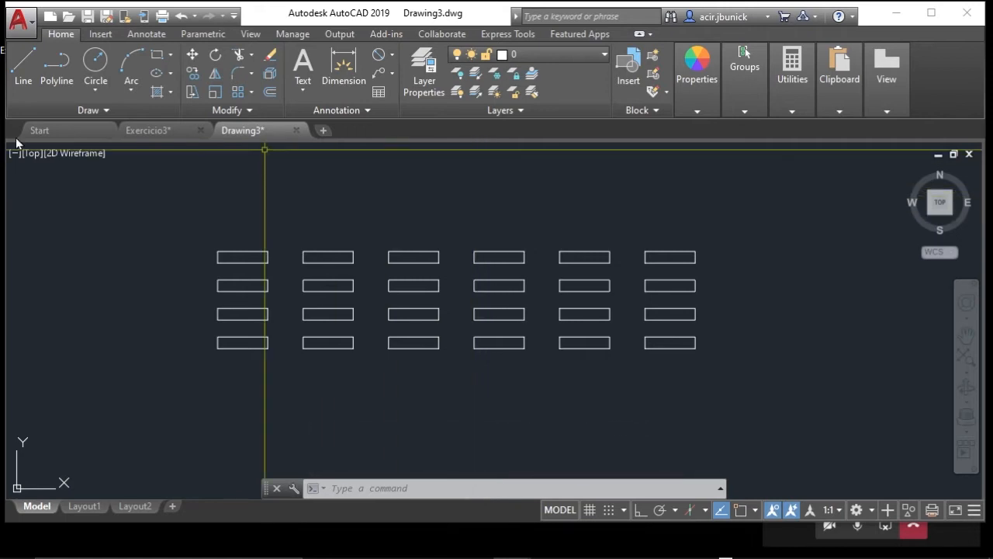
mouse_move(410, 252)
middle_mouse_down()
mouse_move(458, 287)
mouse_move(463, 264)
middle_mouse_up()
key("Escape")
key("Escape")
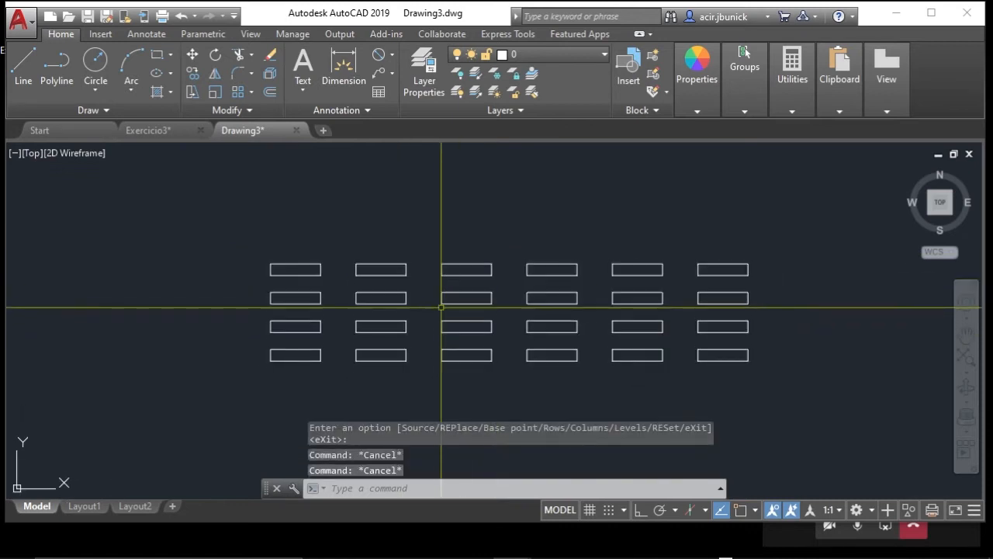
middle_click_drag(443, 265, 412, 257)
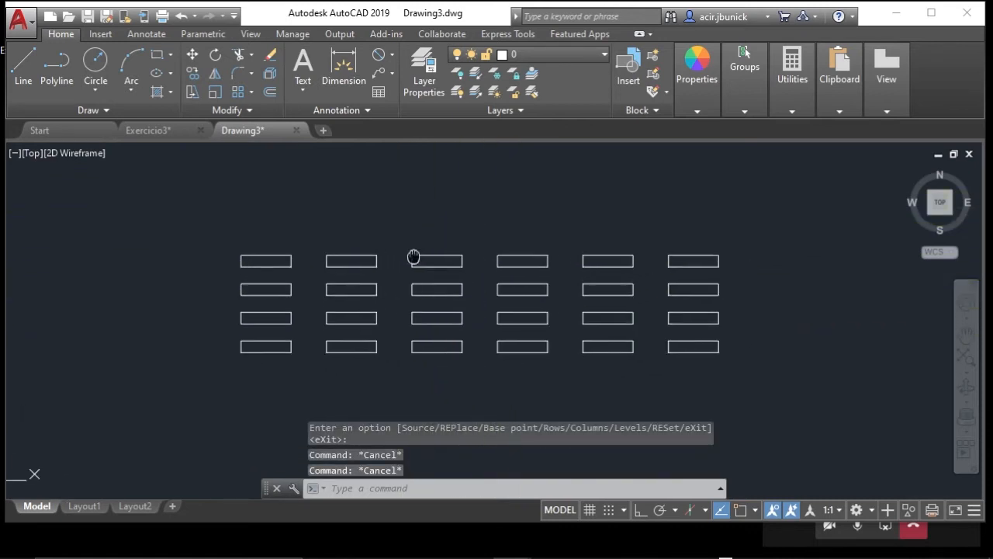
left_click(442, 278)
left_click(412, 265)
key("Escape")
key("Escape")
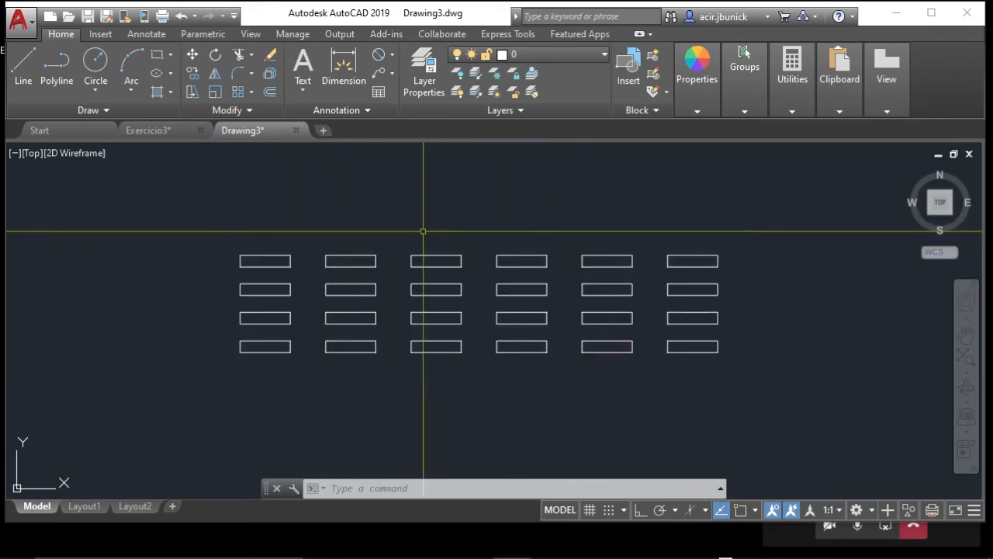
- Explode the rectangular array and select a few of its rectangles individually to check that they are separate objects
left_click(271, 74)
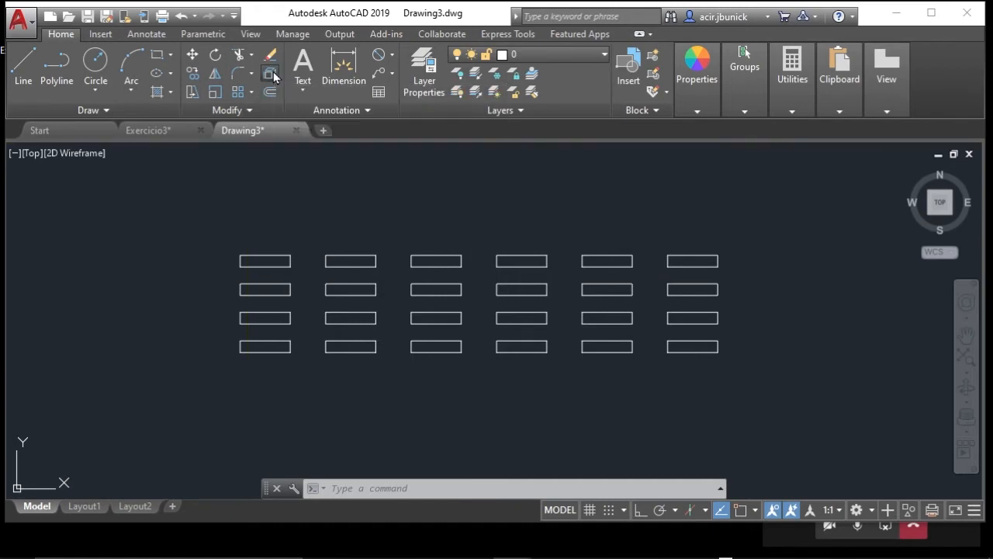
left_click(439, 294)
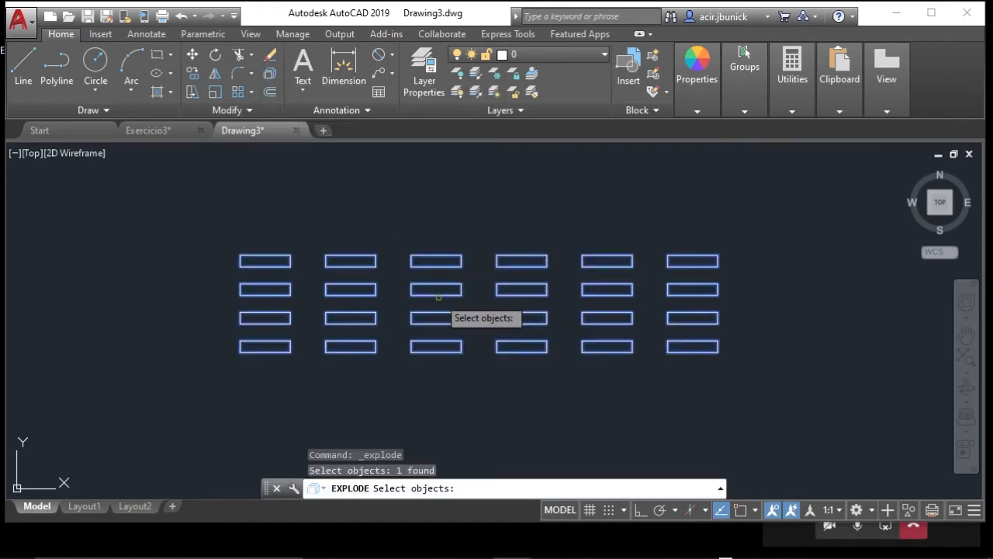
key("Return")
left_click(558, 303)
left_click(528, 269)
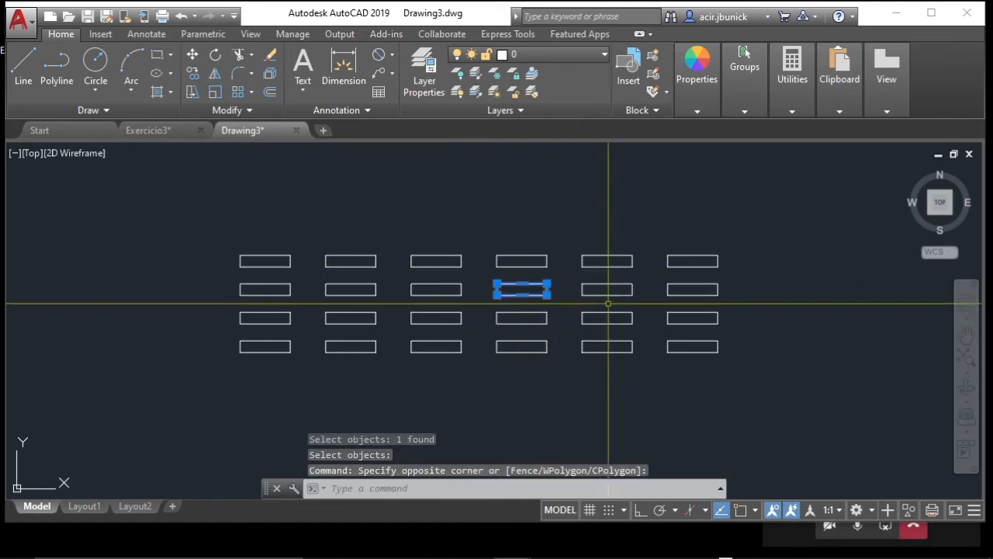
left_click(643, 288)
left_click(587, 301)
key("Escape")
key("Escape")
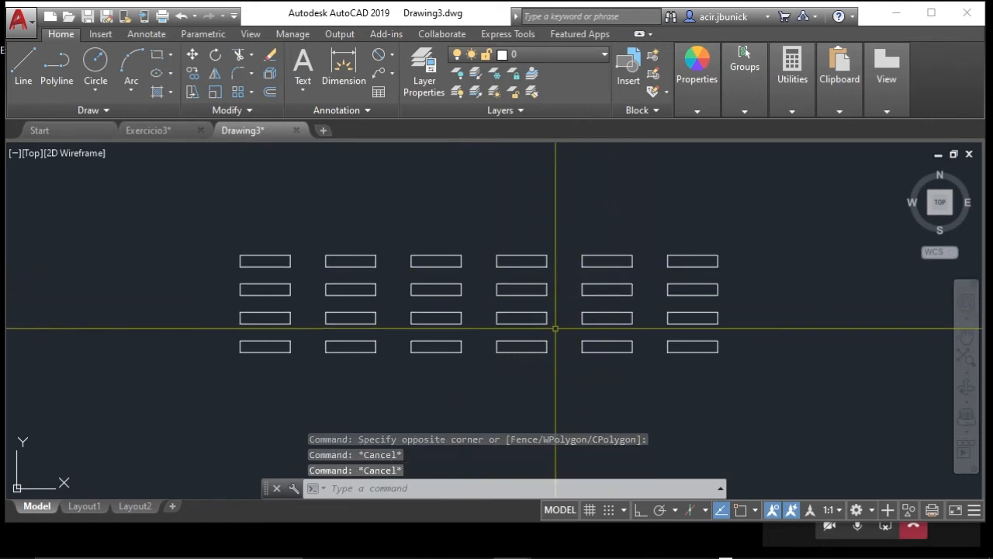
- Erase the four middle rectangles of the grid, and undo both the erasure and the explode
type("e")
key("Return")
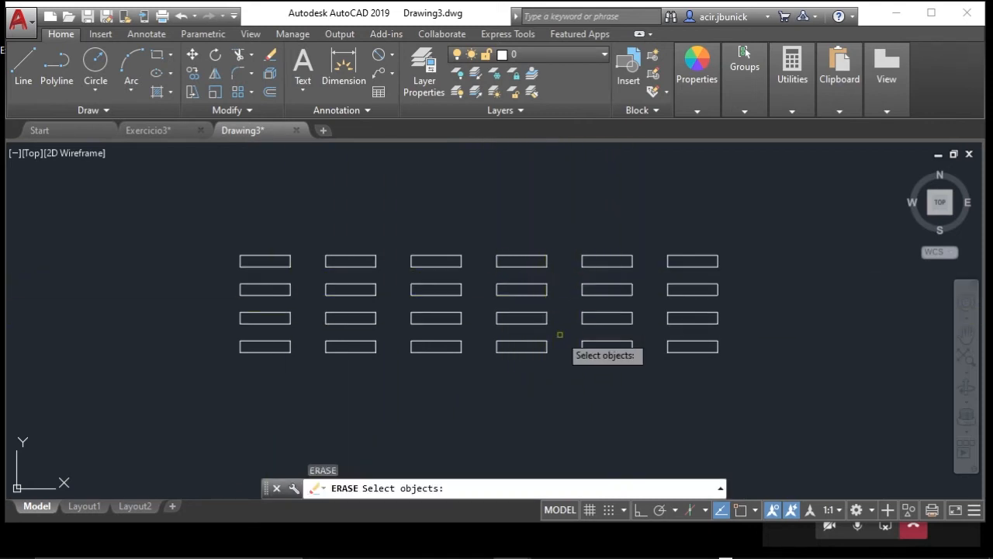
left_click(560, 334)
left_click(404, 282)
key("Return")
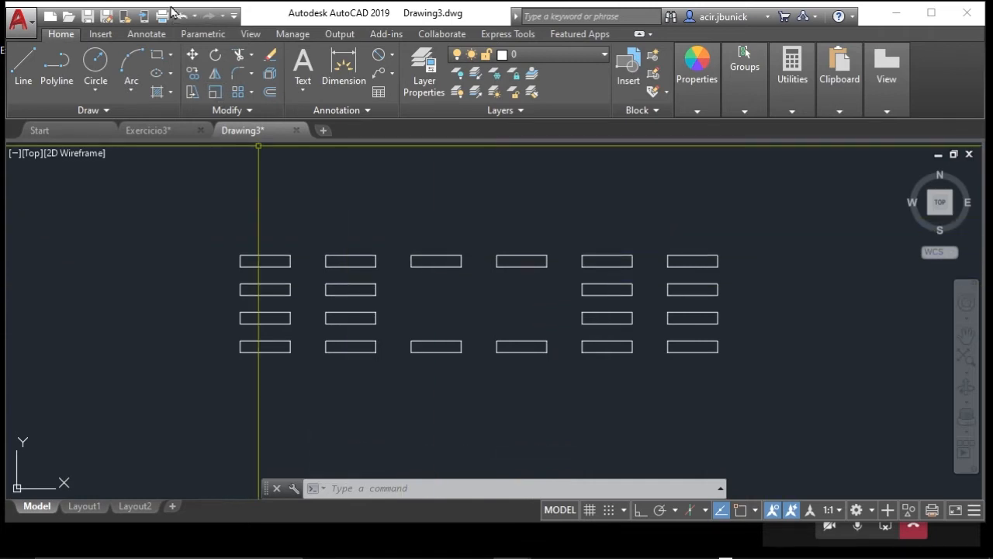
left_click(176, 14)
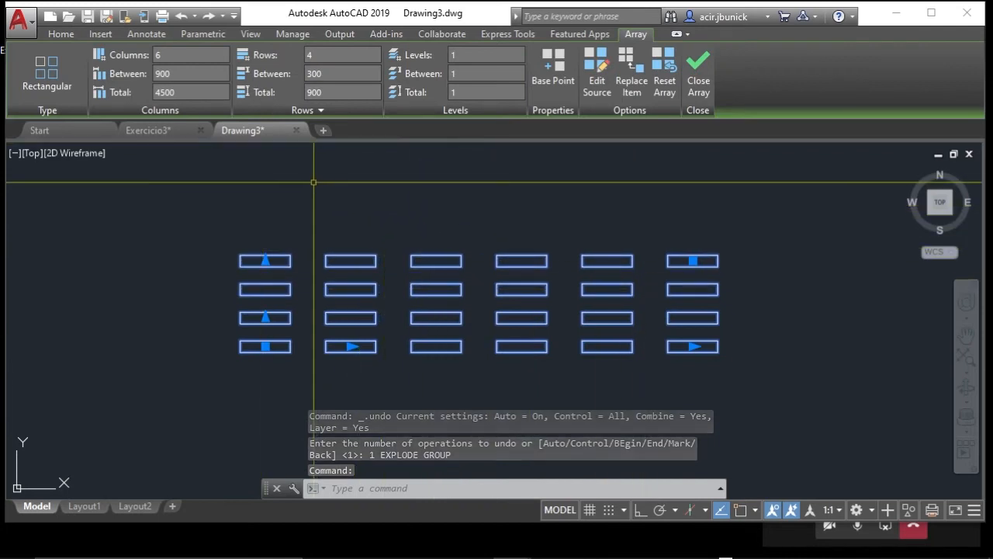
key("Escape")
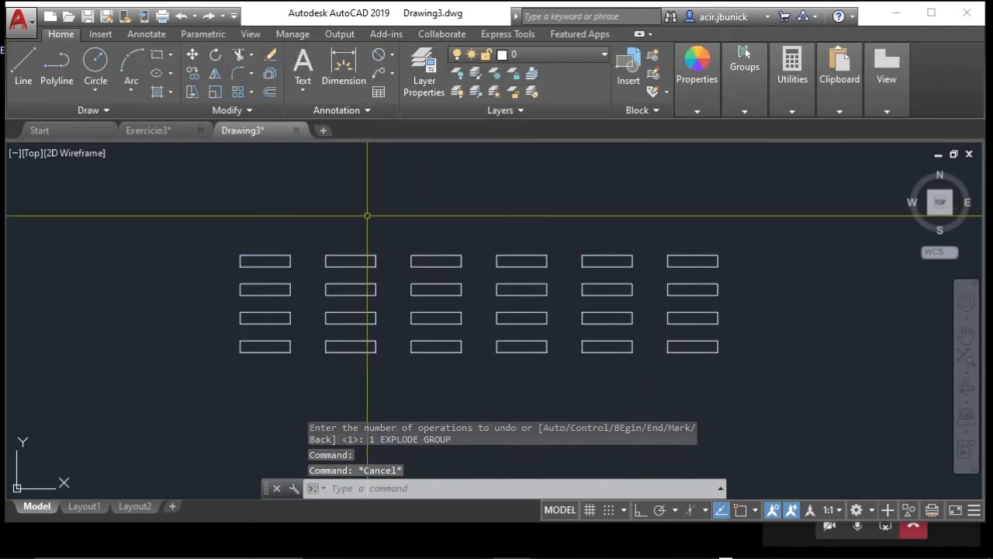
- Explode the restored array into separate rectangles again
left_click(269, 74)
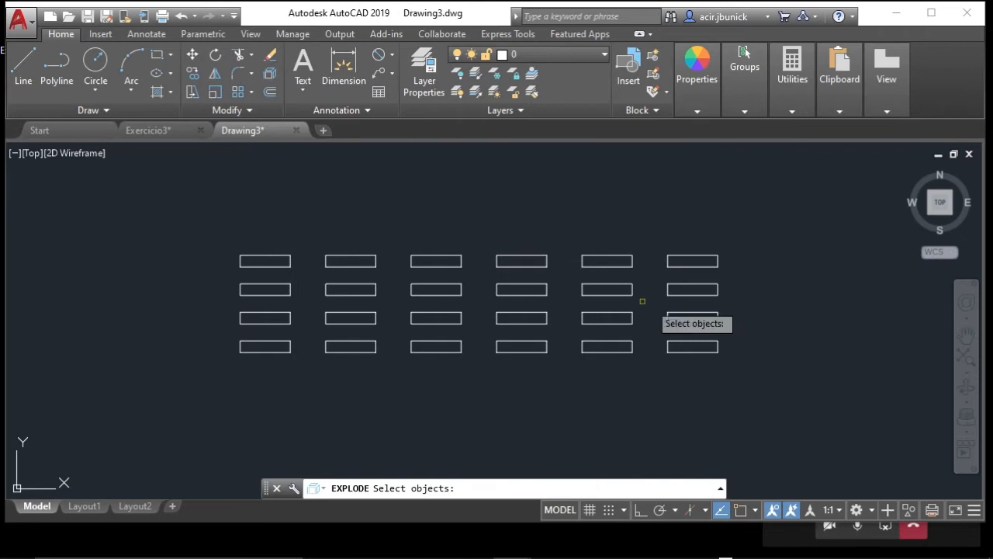
left_click(686, 313)
key("Return")
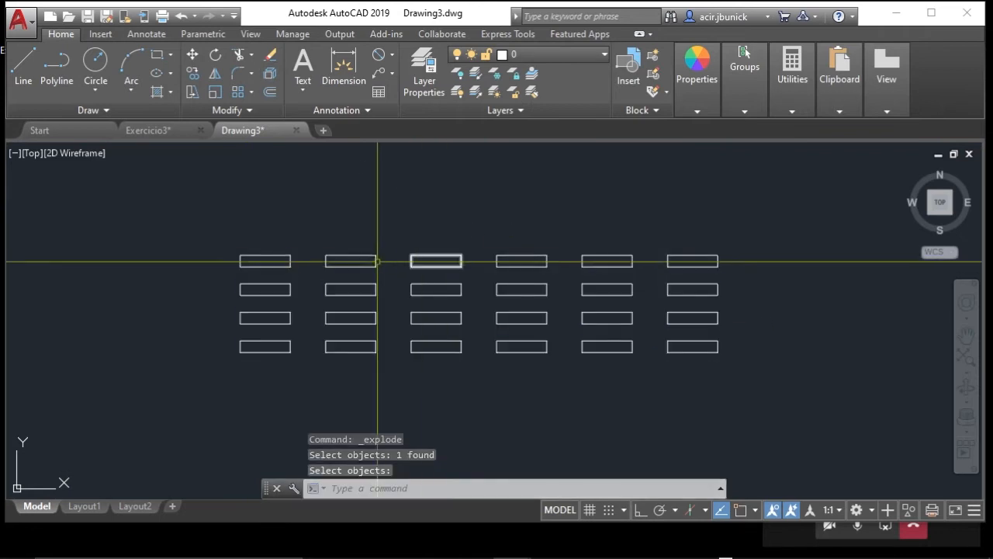
key("Escape")
key("Escape")
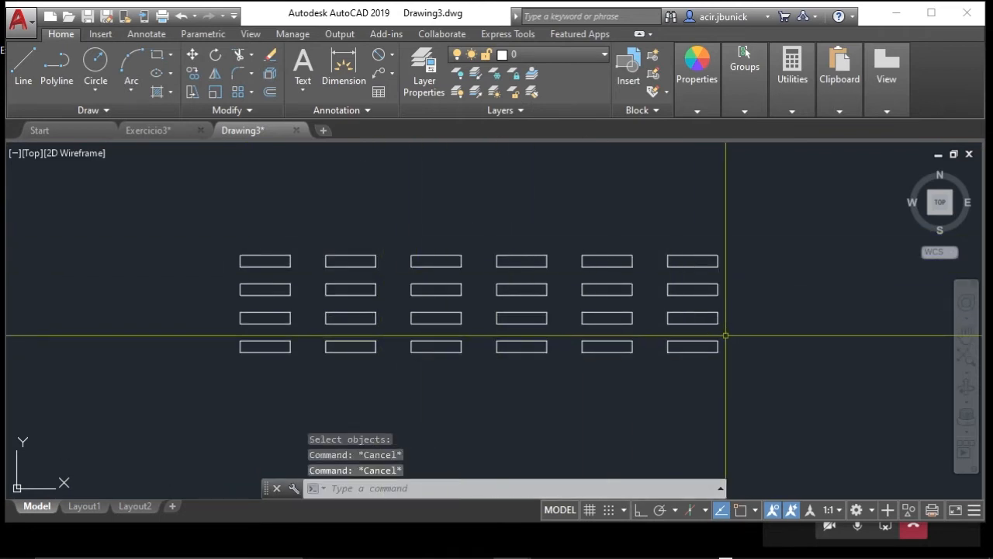
- Erase all the rectangles of the grid except the one in the lower-left corner
type("e")
key("Return")
left_click(732, 333)
left_click(126, 184)
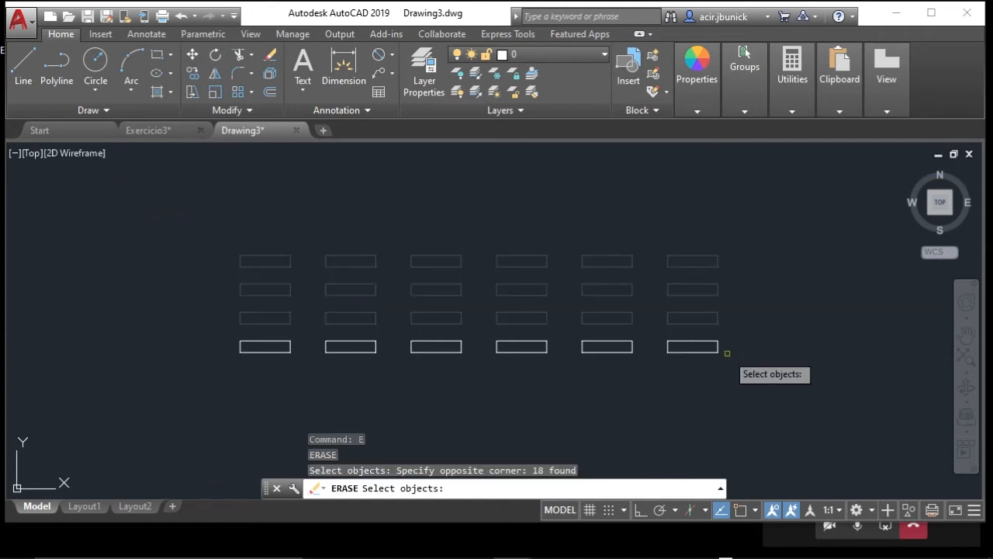
left_click(756, 376)
left_click(336, 264)
key("Return")
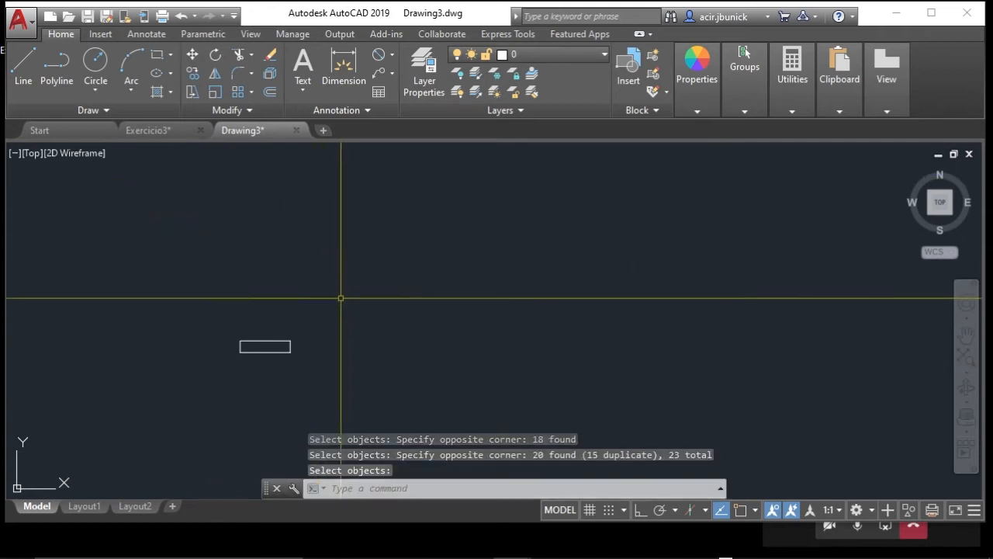
- Move the remaining rectangle up and to the right, into the open drawing area
type("m")
key("Return")
left_click(310, 362)
left_click(221, 314)
key("Return")
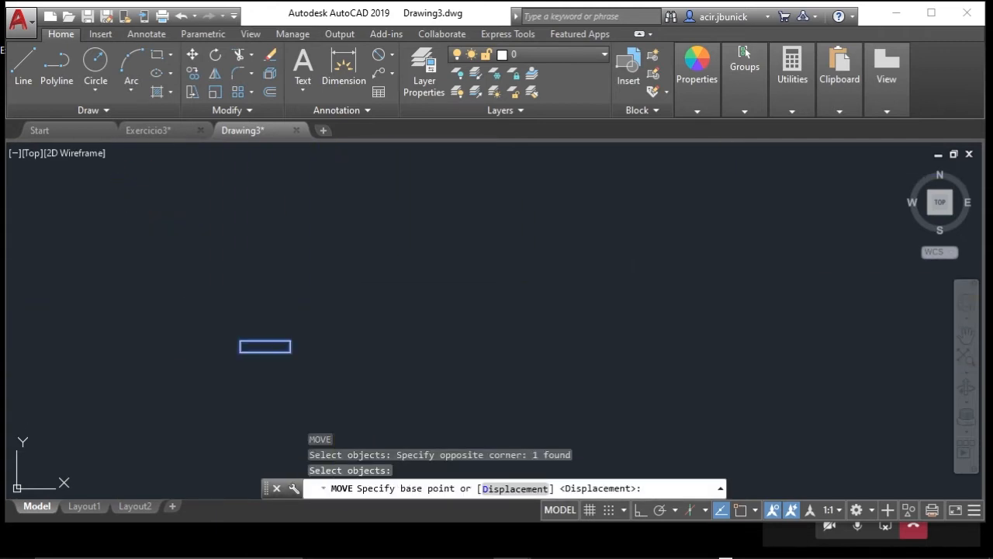
left_click(334, 311)
left_click(654, 261)
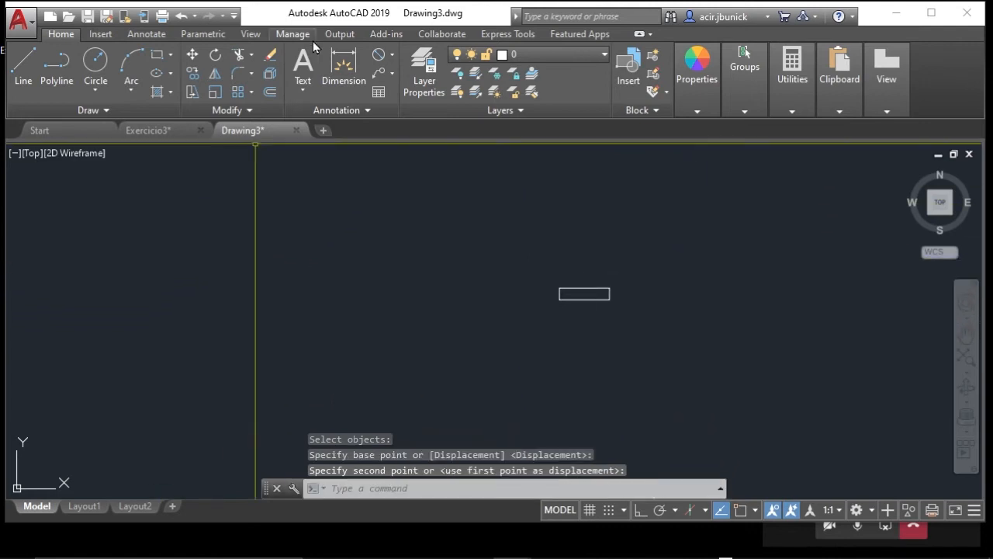
- Draw a circle with a radius of about 340 to the left of the rectangle
scroll(385, 309, "down", 2)
middle_click_drag(392, 306, 453, 289)
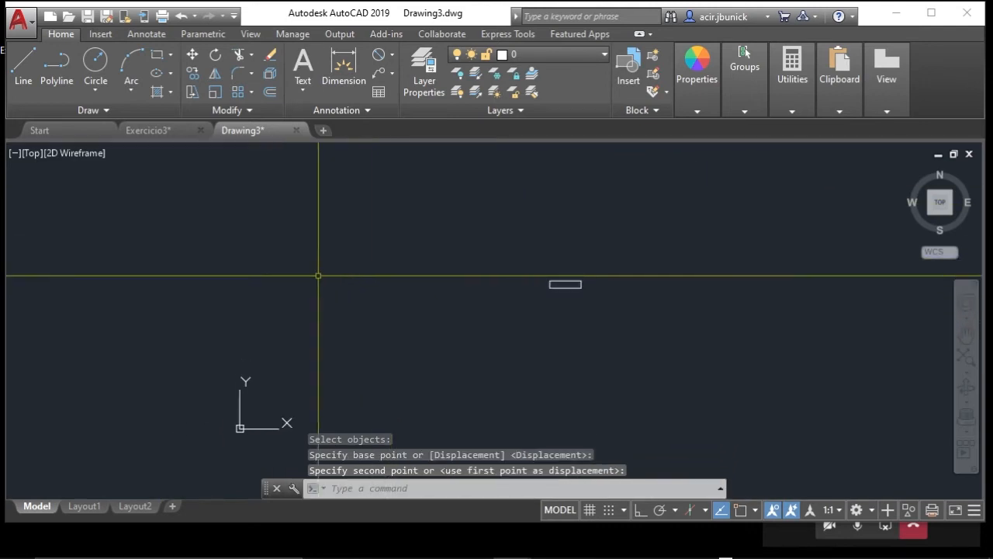
left_click(91, 62)
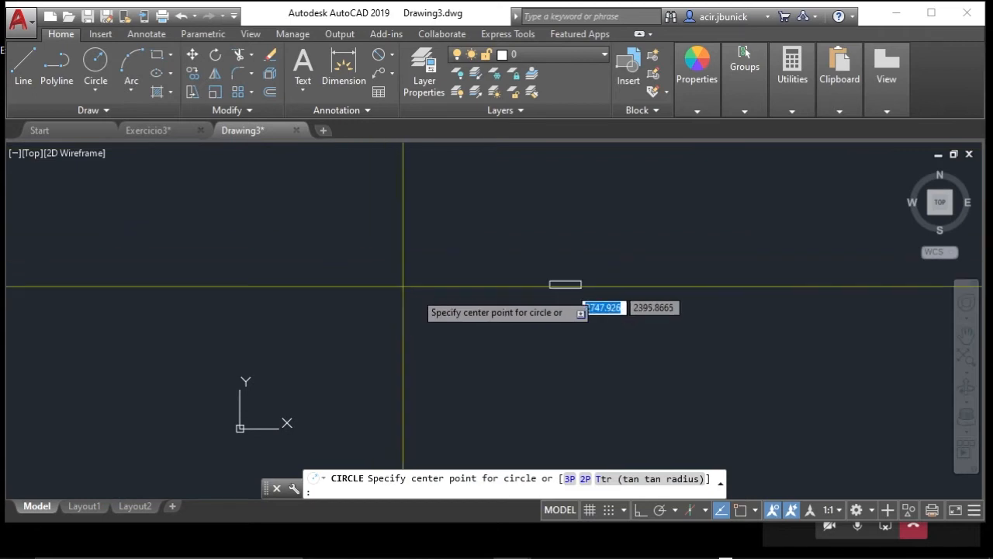
left_click(398, 291)
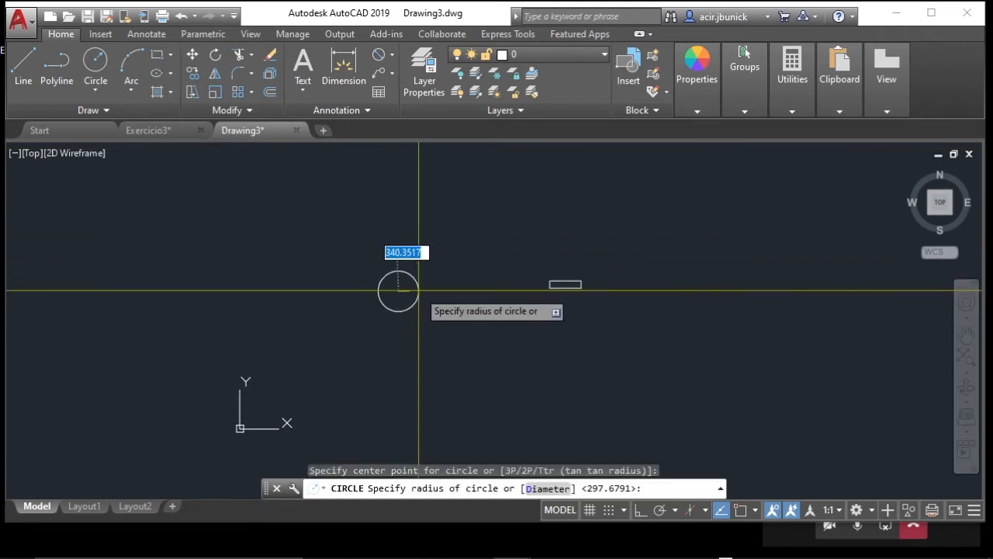
left_click(418, 292)
- Review the active object snap modes in the drafting settings and turn object snap on
right_click(472, 299, "shift")
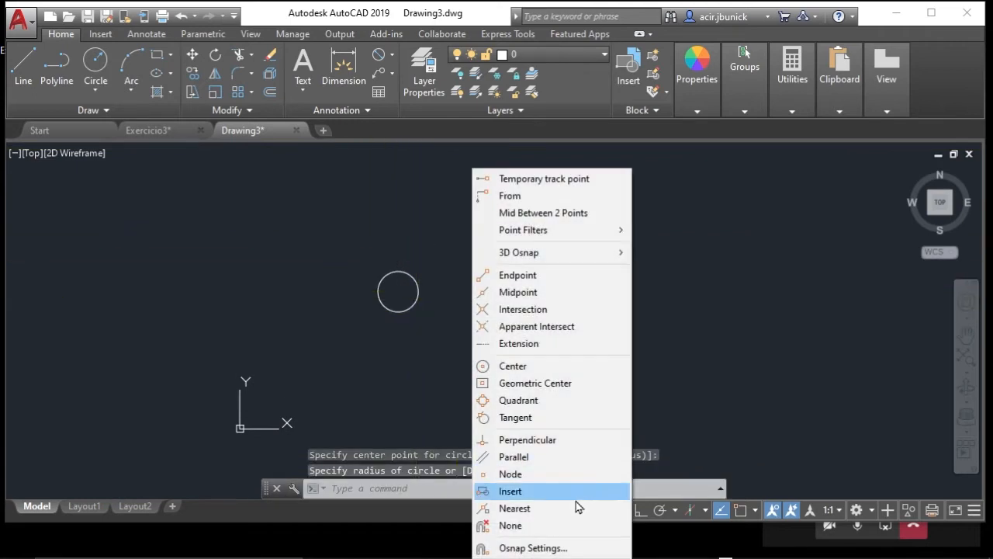
left_click(544, 548)
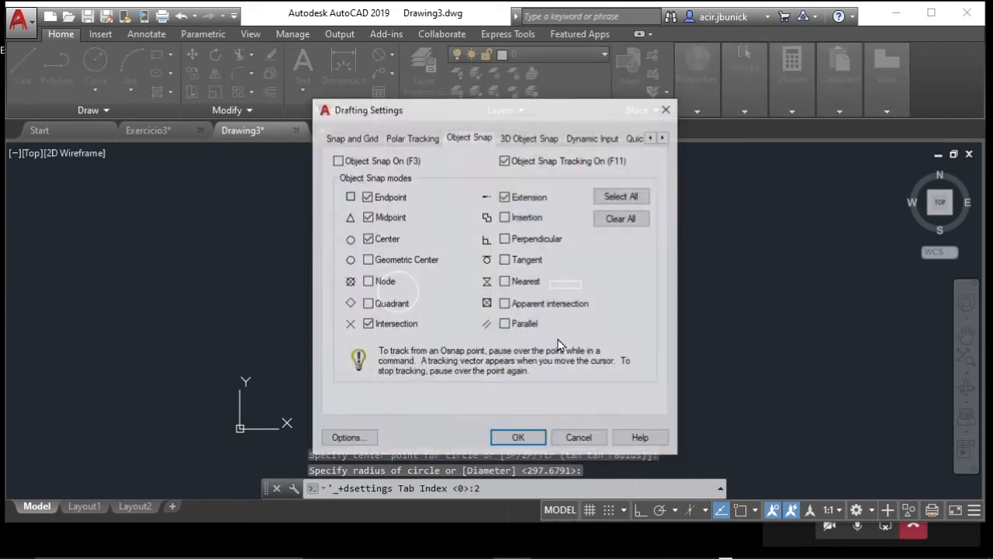
left_click(519, 440)
key("Escape")
key("Escape")
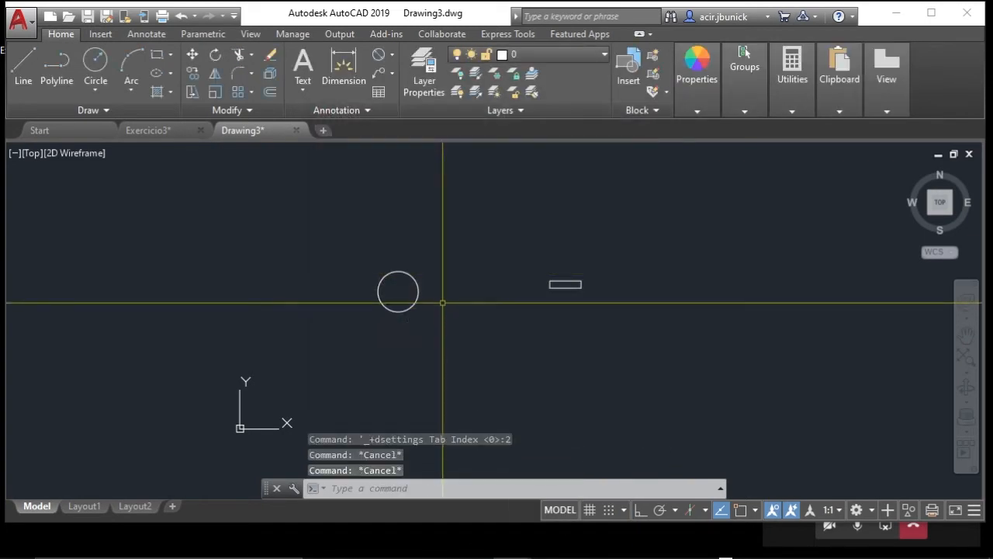
type("l")
key("Return")
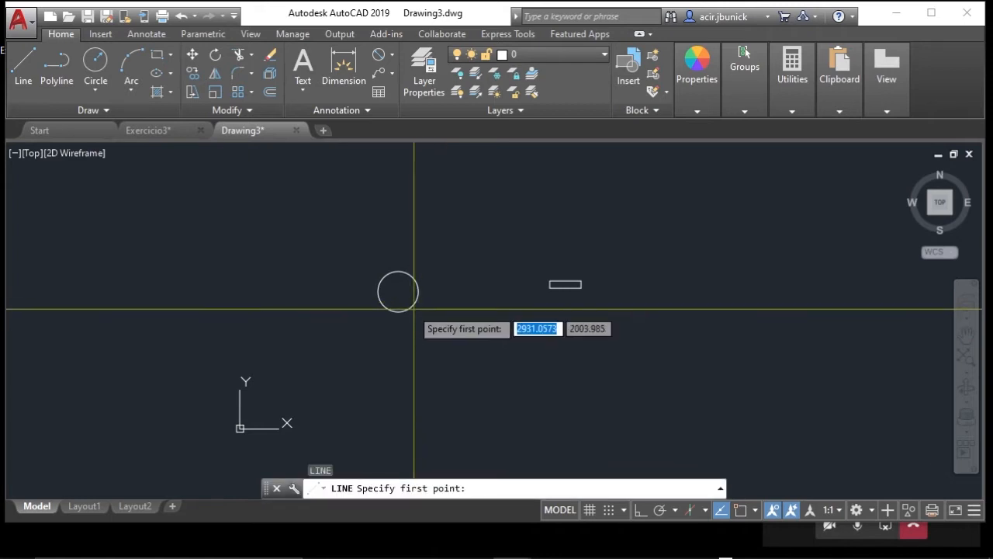
key("Escape")
key("F3")
key("Return")
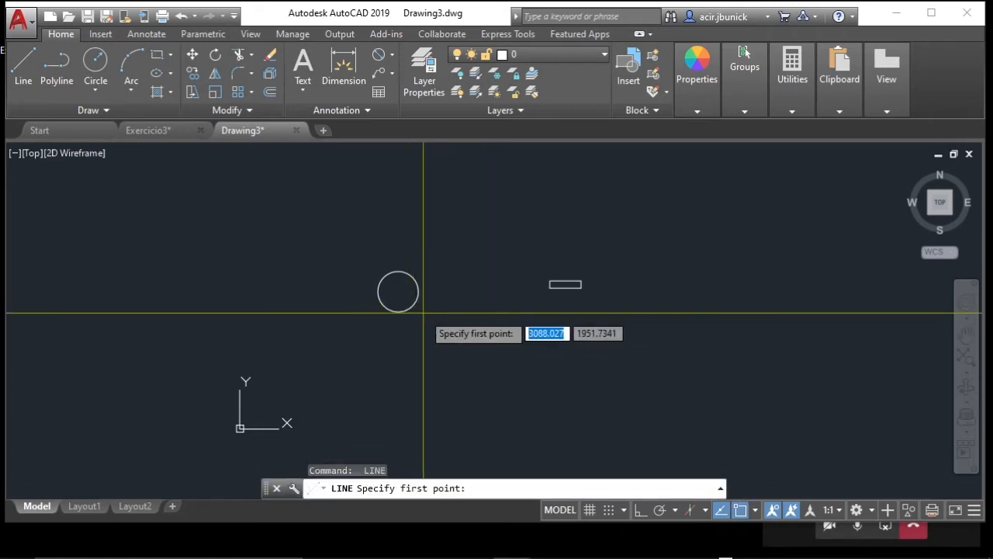
key("Escape")
- Move the rectangle left so that it sits close to the circle
middle_click_drag(470, 279, 510, 322)
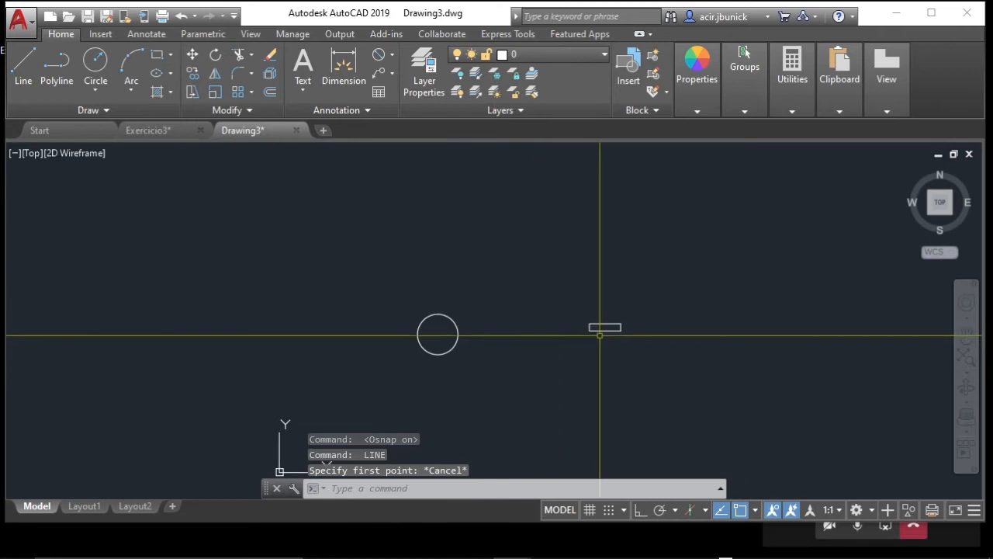
type("m")
key("Return")
left_click(665, 348)
left_click(539, 266)
key("Return")
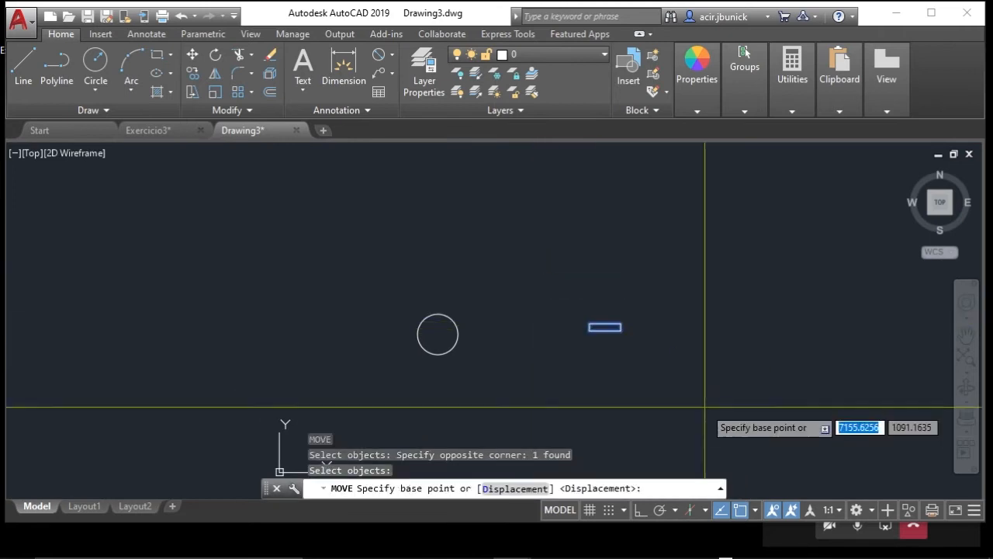
left_click(734, 368)
left_click(510, 402)
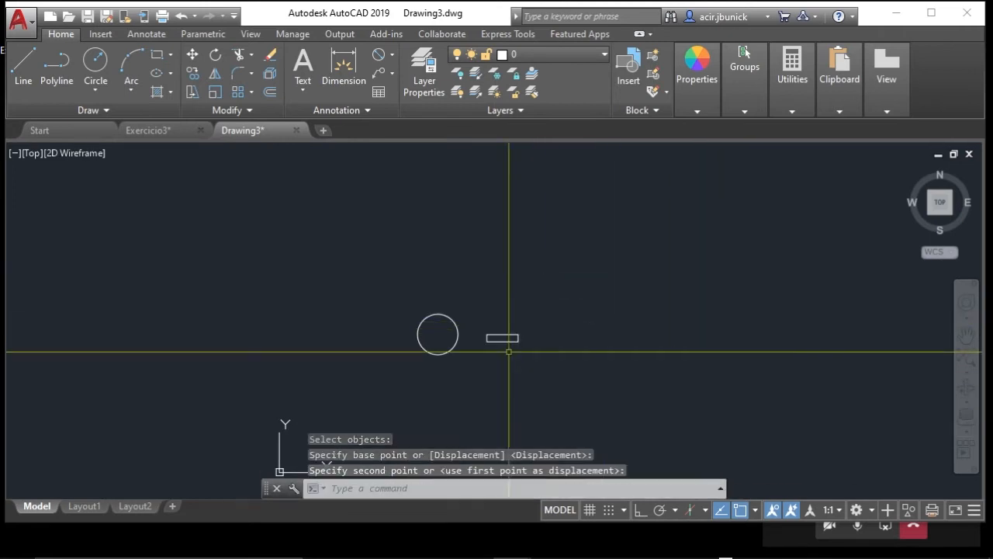
right_click(509, 352)
key("Escape")
key("Escape")
type("m")
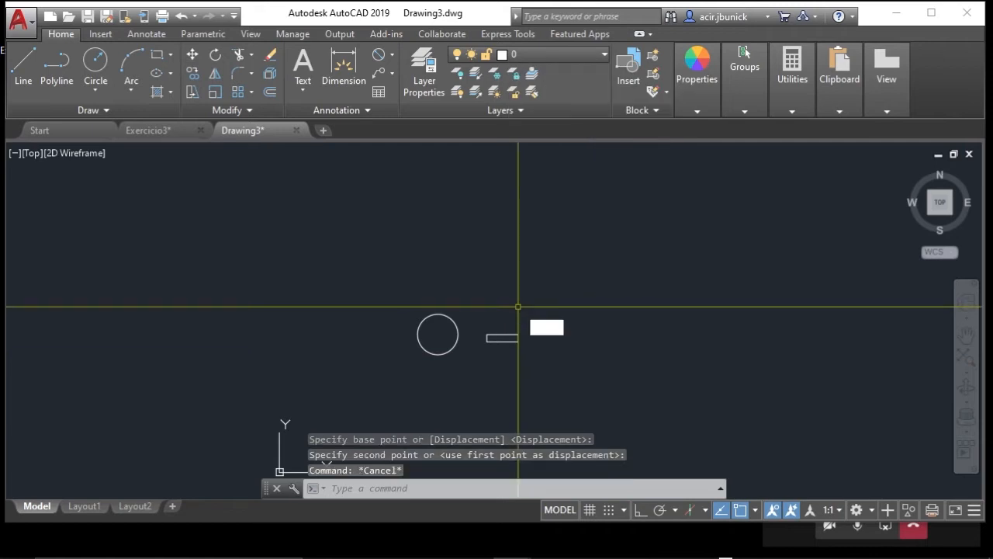
key("Return")
left_click(659, 372)
left_click(459, 281)
scroll(466, 323, "up", 2)
scroll(465, 324, "up", 5)
key("Return")
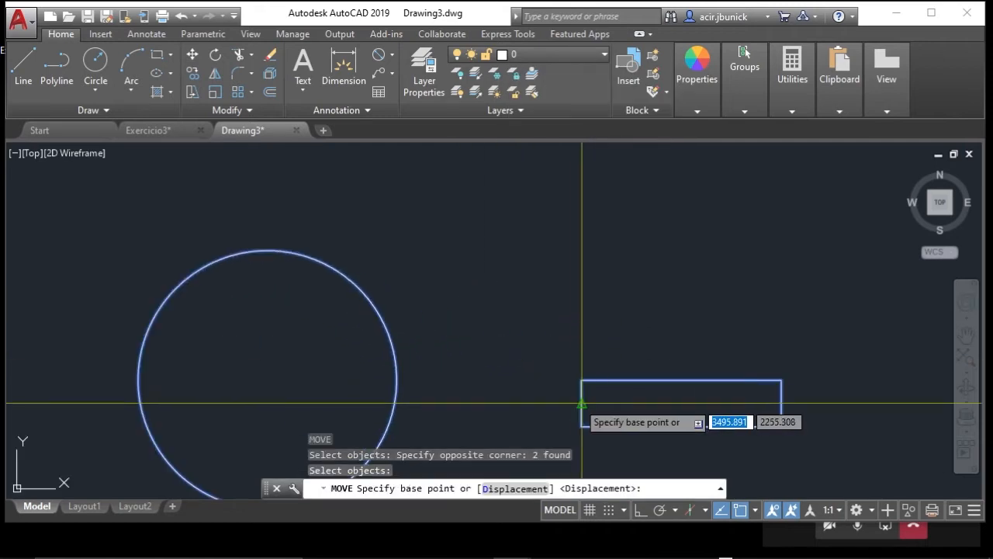
left_click(580, 395)
key("Escape")
- Move the rectangle by the midpoint of its left side onto the circle's right quadrant, using the quad snap override
type("m")
key("Return")
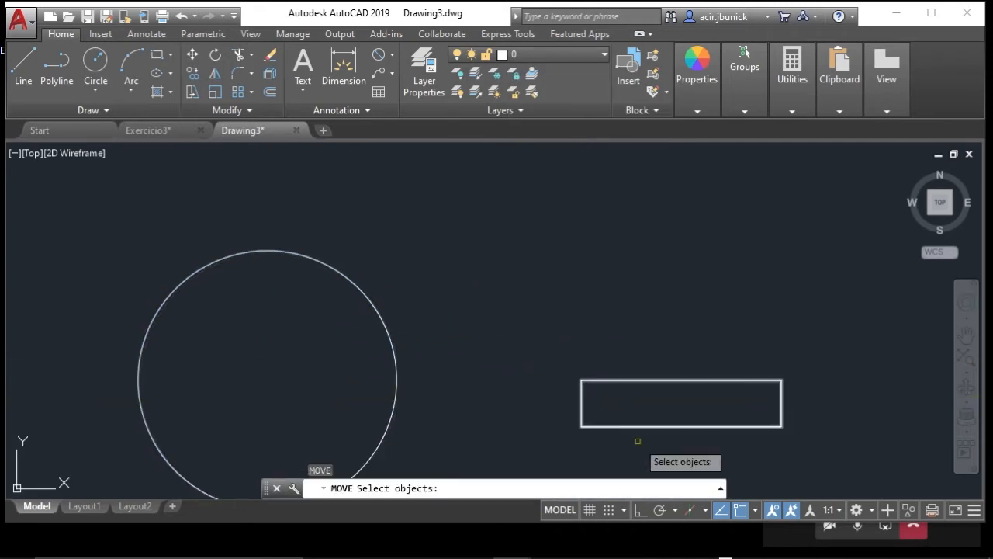
left_click(637, 440)
left_click(569, 315)
key("Return")
left_click(581, 396)
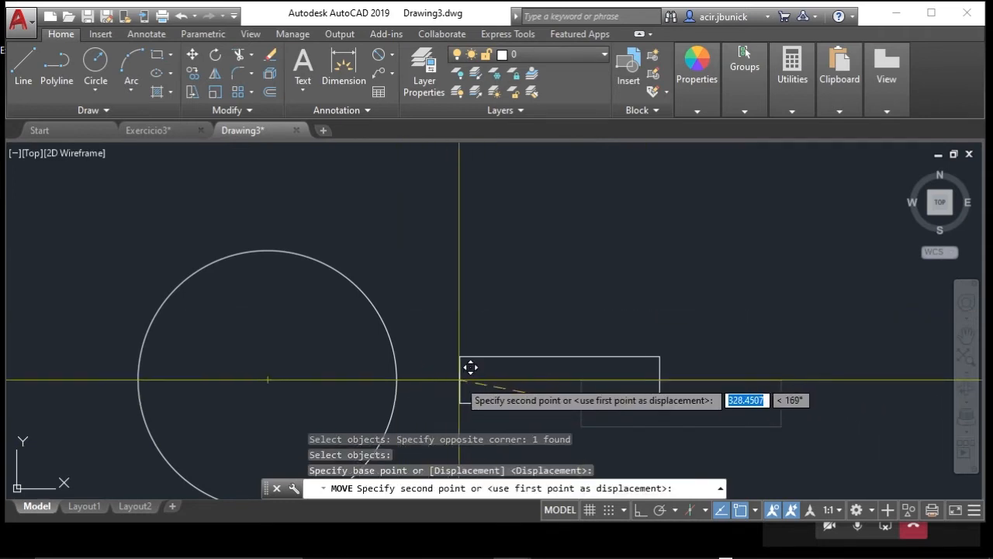
type("quad")
key("Return")
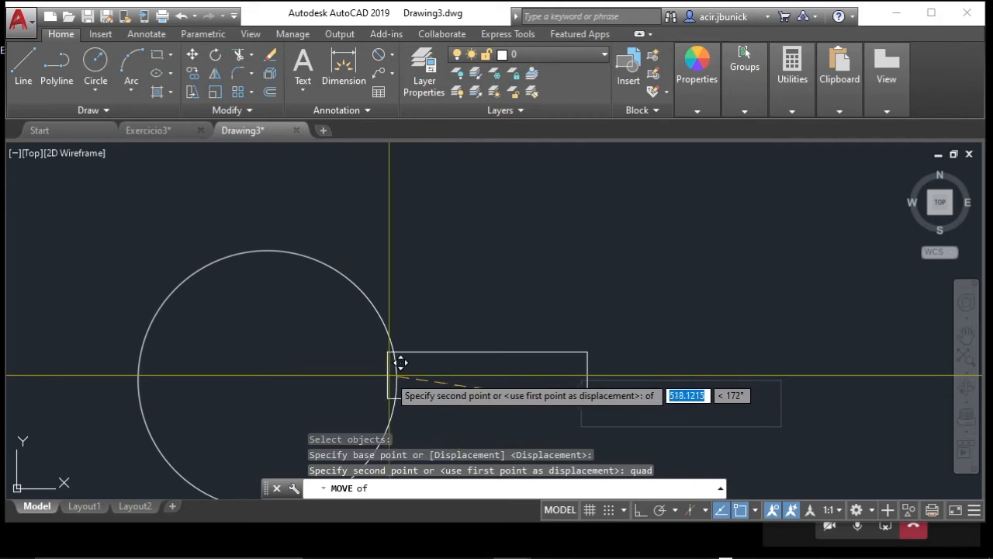
left_click(396, 378)
key("Escape")
- Turn on Ortho and move the rectangle horizontally to the right, leaving a gap between it and the circle
scroll(545, 337, "down", 2)
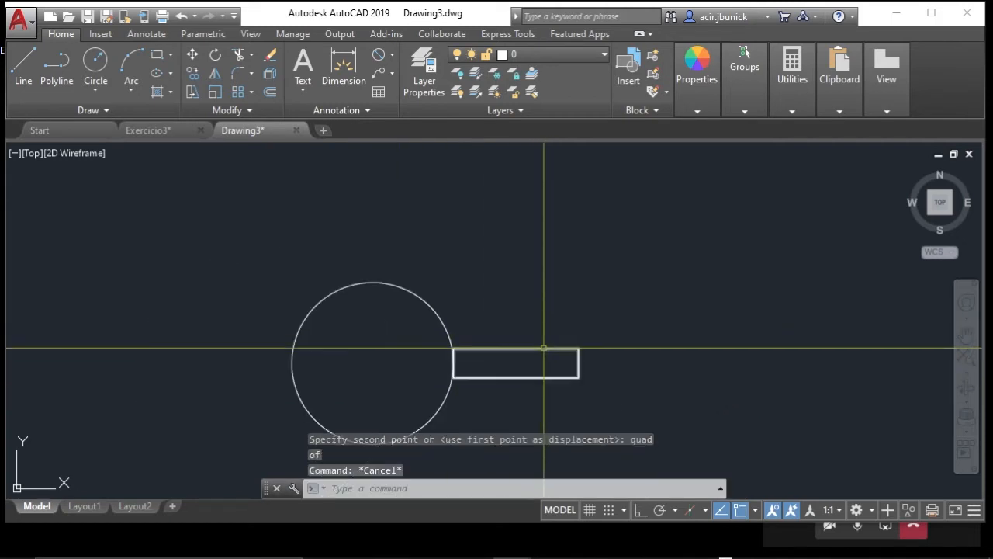
key("space")
left_click(575, 404)
left_click(528, 312)
key("space")
left_click(535, 287)
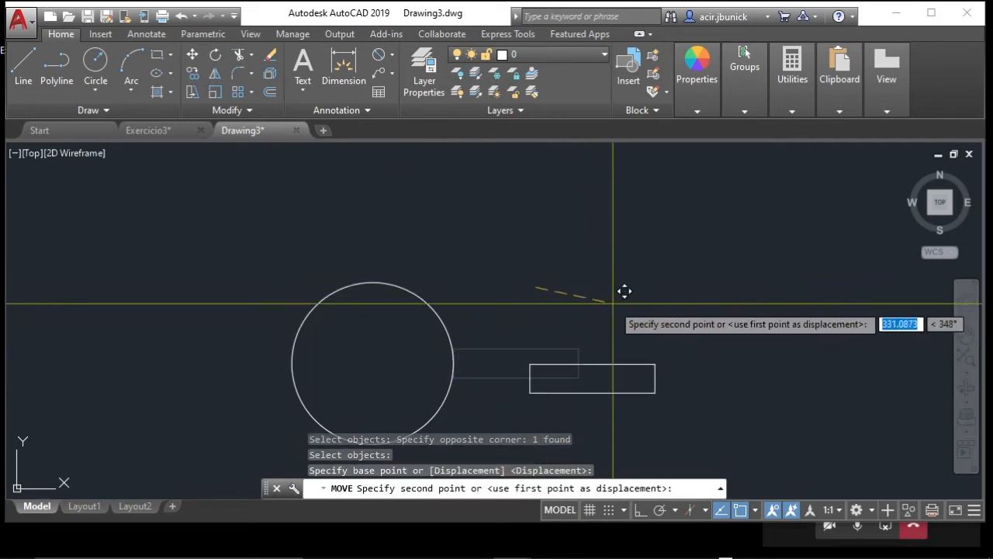
key("F8")
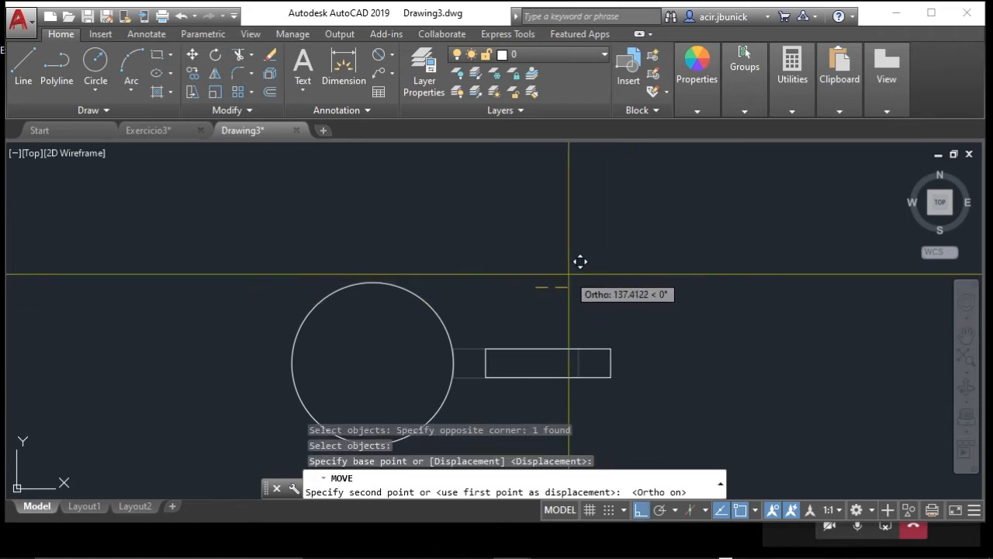
left_click(595, 278)
scroll(516, 272, "down", 2)
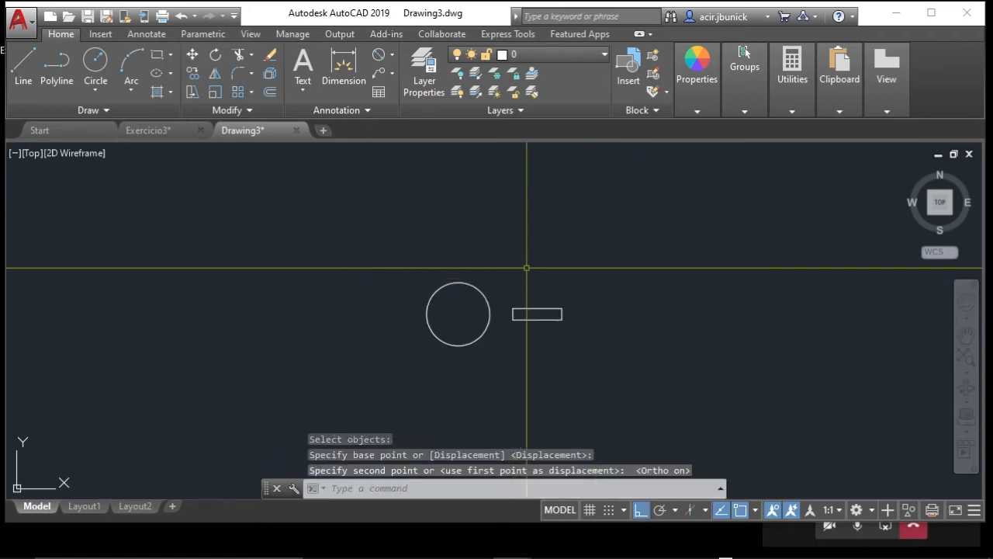
- Create a polar array of the rectangle around the circle's center with 8 items
middle_click_drag(526, 271, 628, 277)
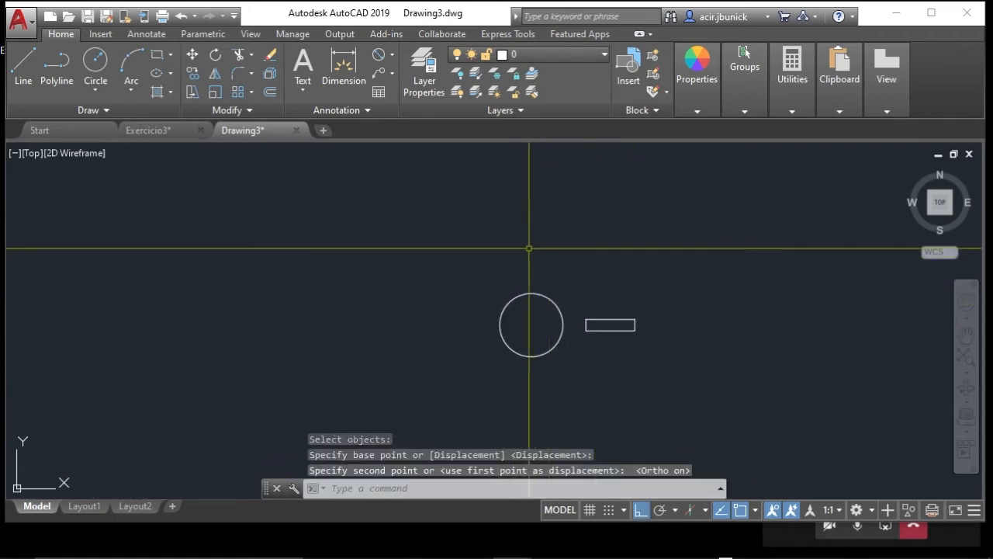
middle_click_drag(447, 234, 428, 252)
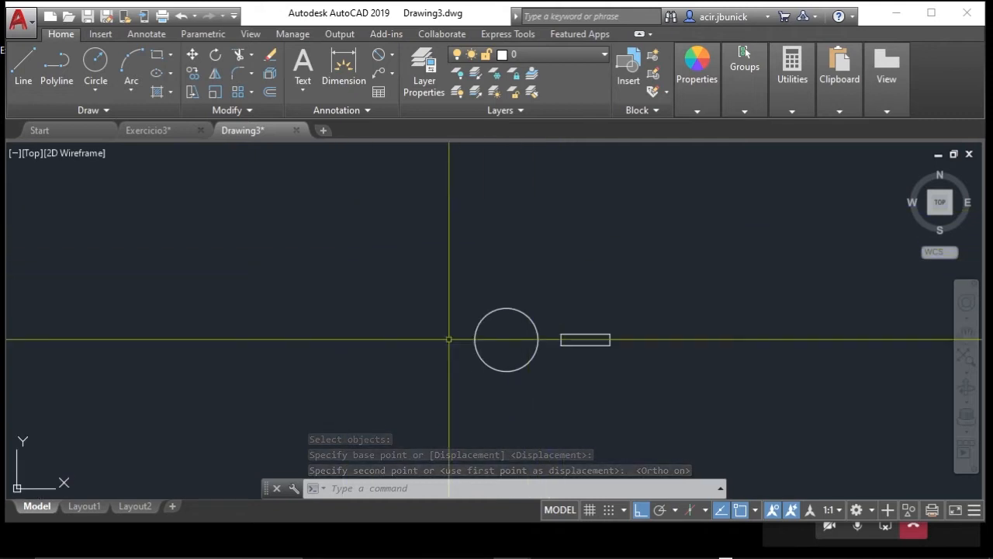
middle_click_drag(491, 328, 482, 320)
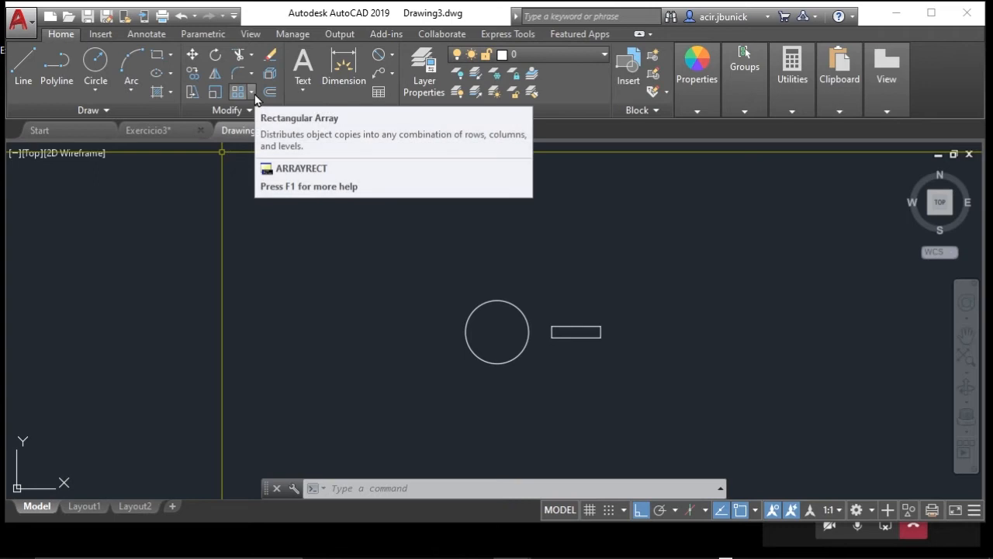
left_click(251, 92)
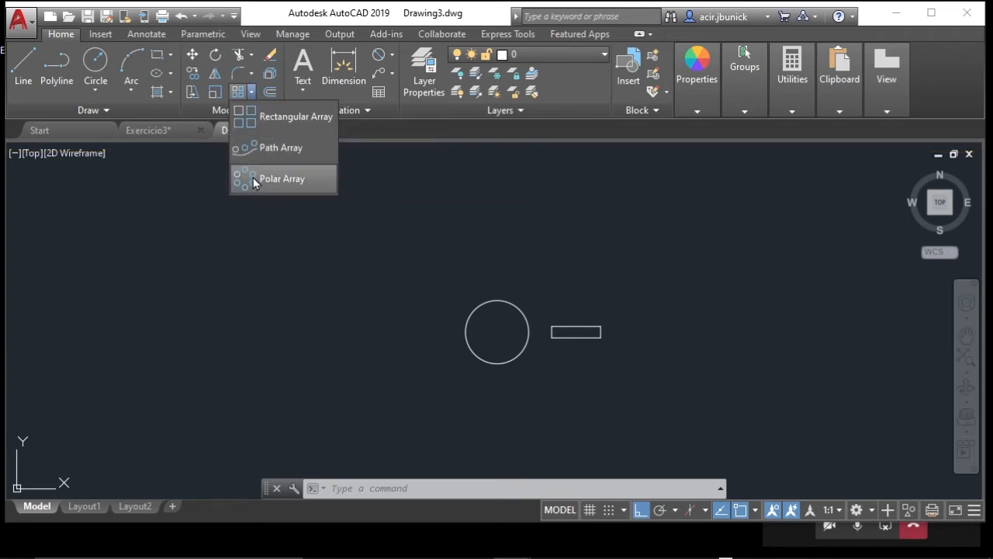
left_click(273, 179)
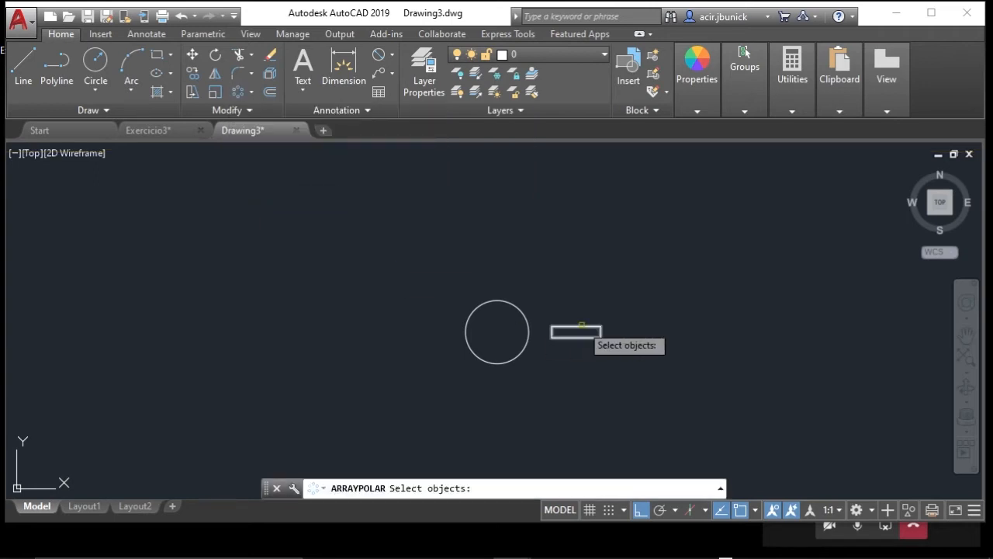
left_click(583, 325)
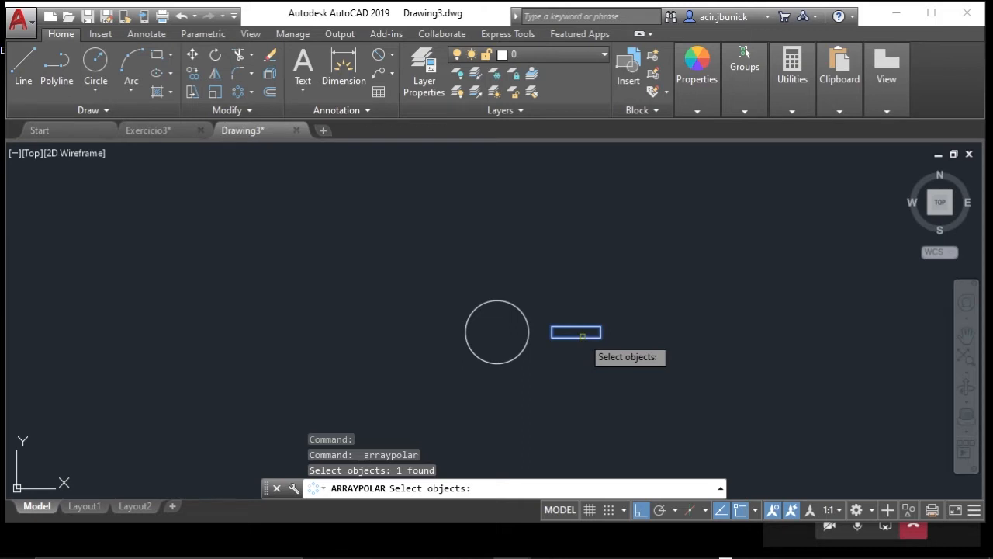
key("Return")
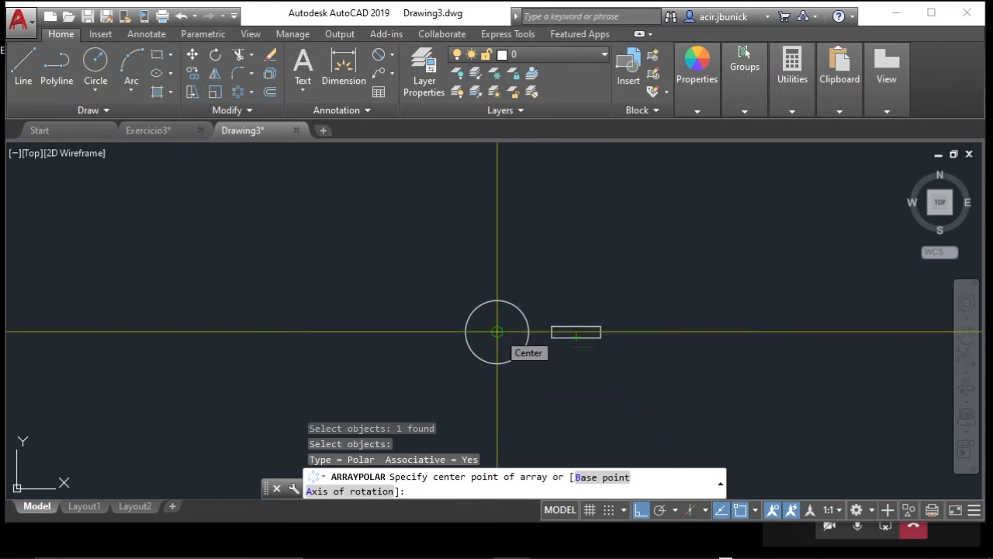
left_click(498, 332)
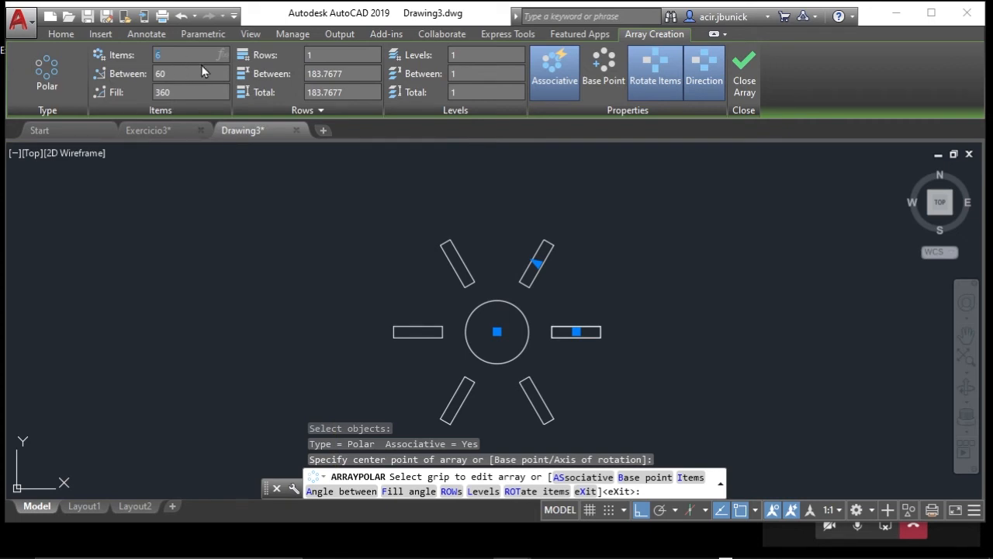
key("Return")
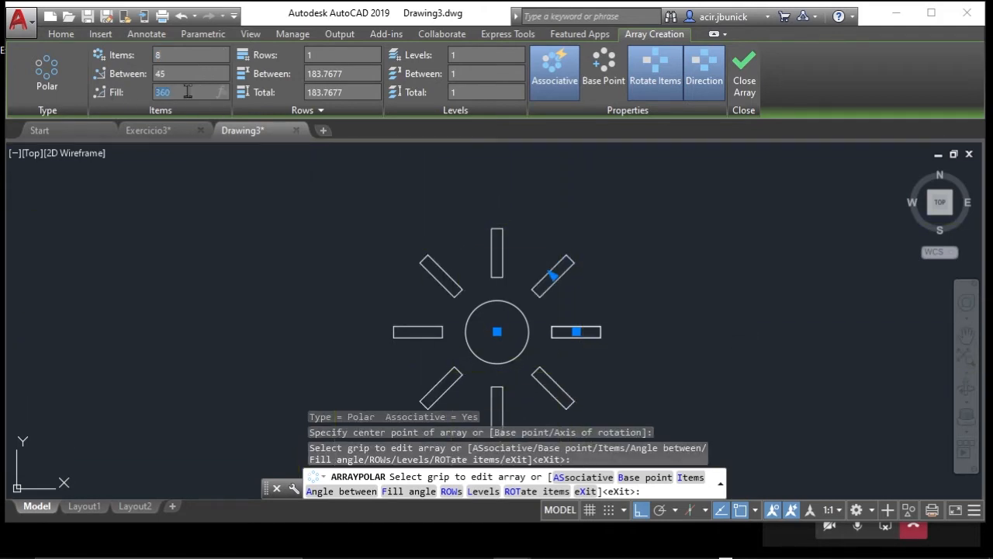
- Try a fill angle of 180 degrees for the polar array and return it to 360 degrees
type("180")
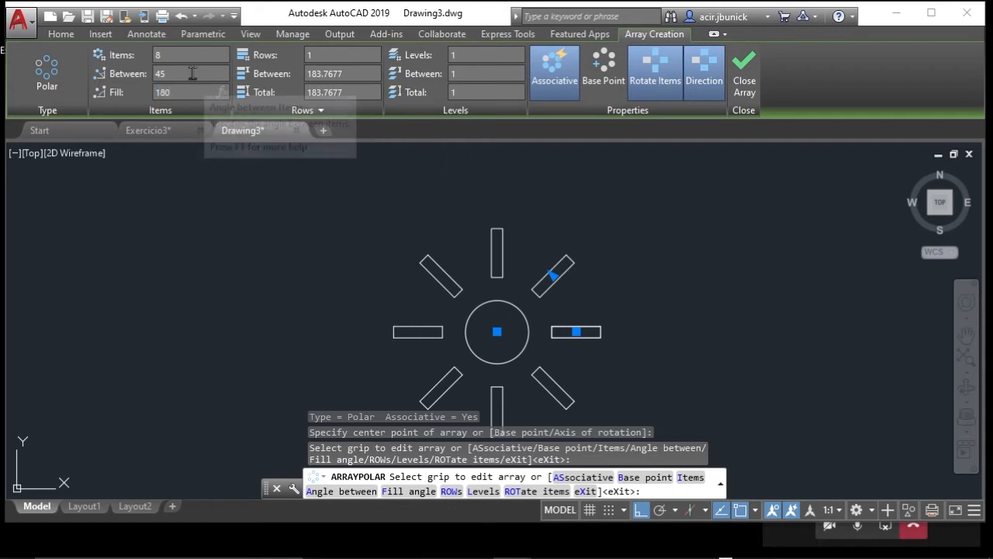
key("Return")
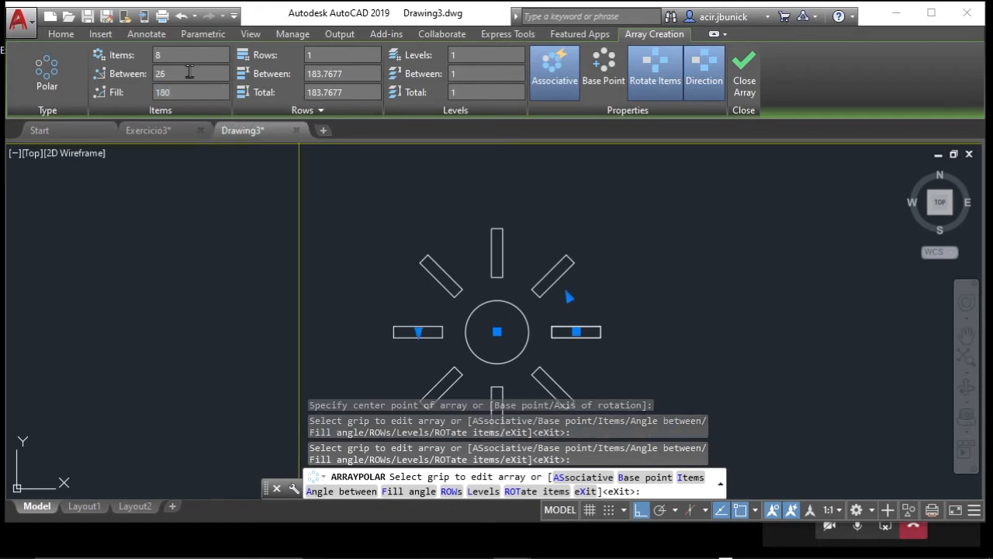
left_click(187, 94)
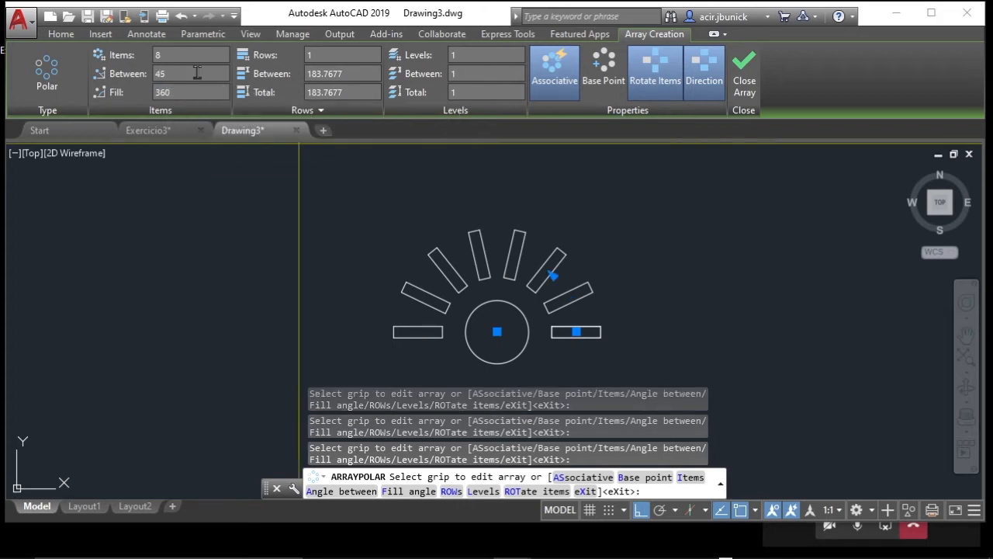
key("Return")
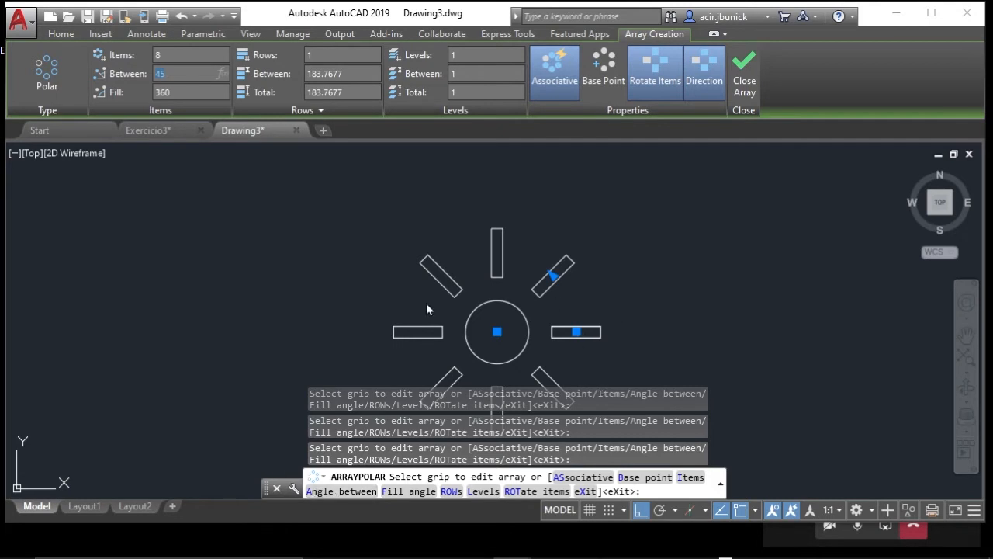
- Finish creating the polar array and leave it deselected
middle_click_drag(354, 289, 332, 231)
key("Escape")
key("Escape")
scroll(378, 298, "down", 2)
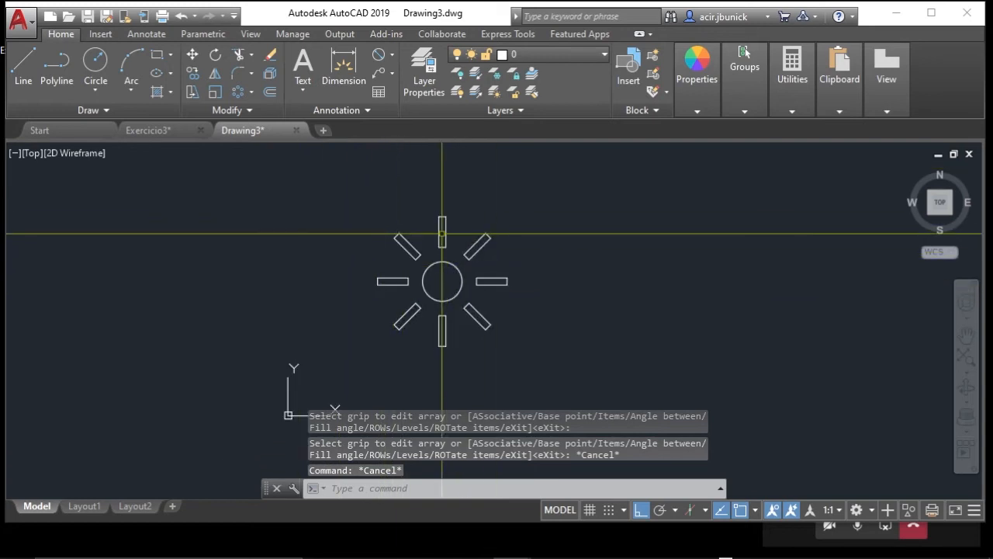
left_click(433, 225)
left_click(487, 234)
key("Escape")
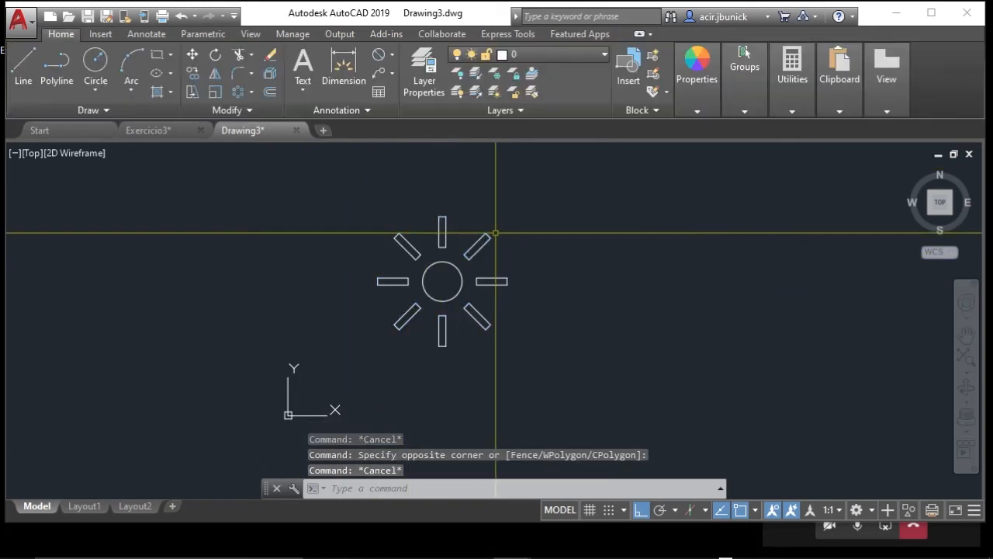
- Select the polar array and give it 2 rows with a row spacing of 300
left_click(488, 234)
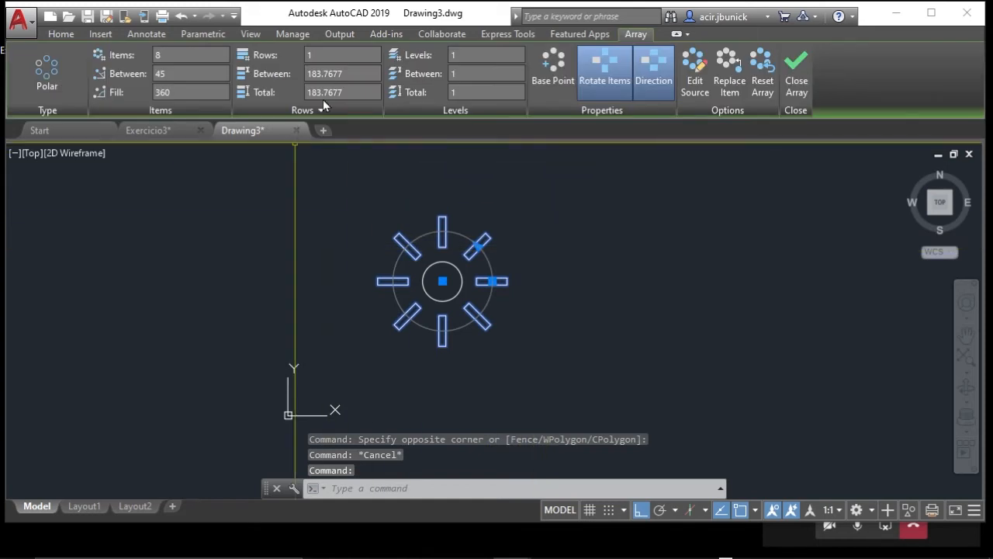
left_click(322, 56)
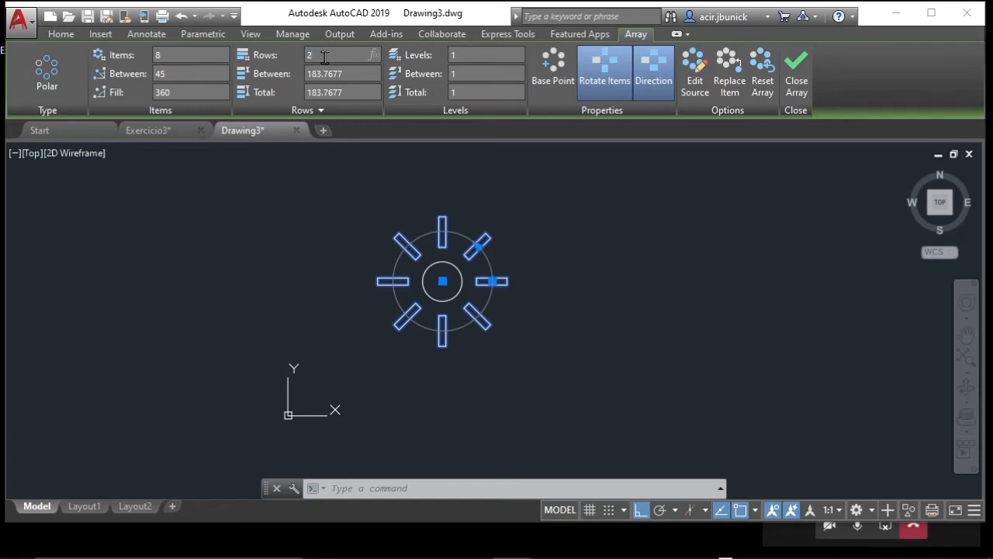
type("2")
key("Tab")
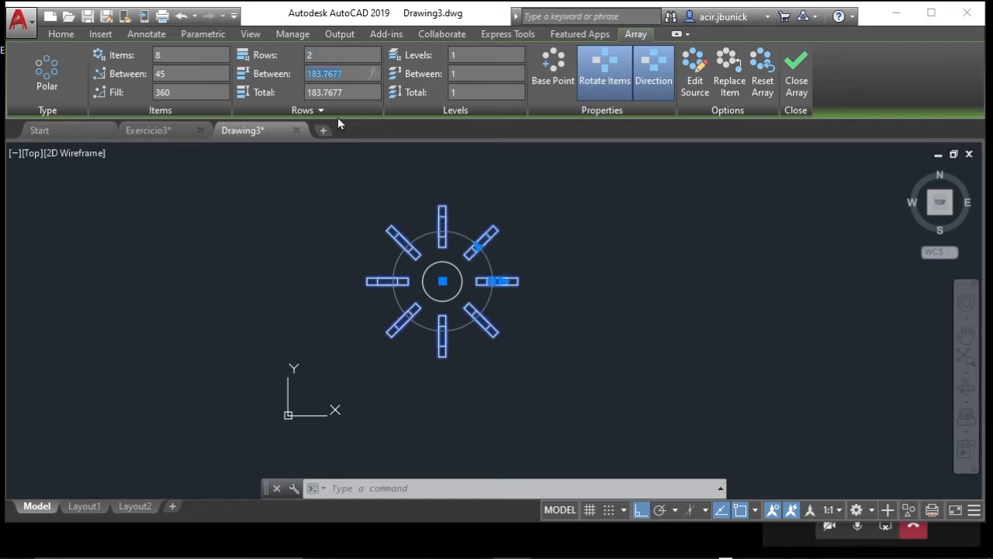
type("300")
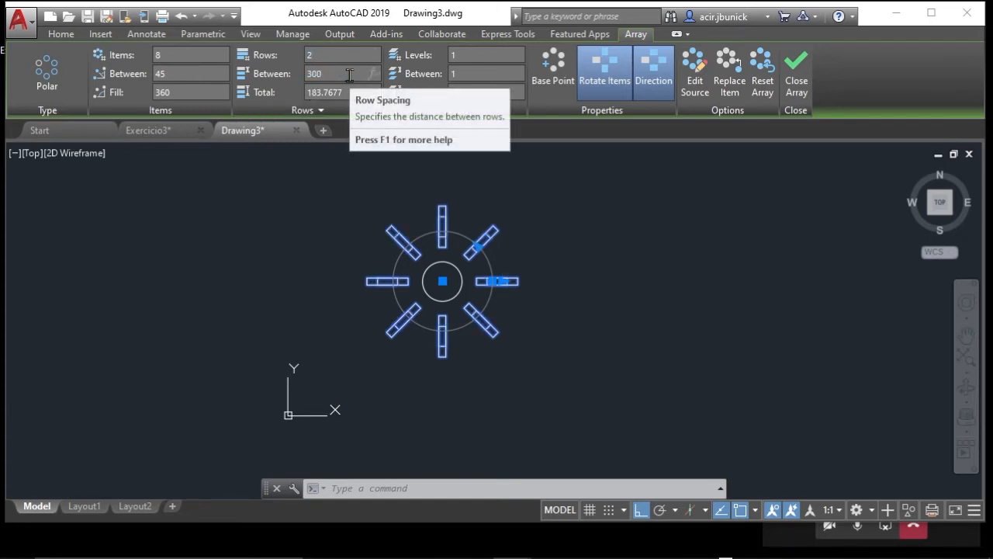
key("Return")
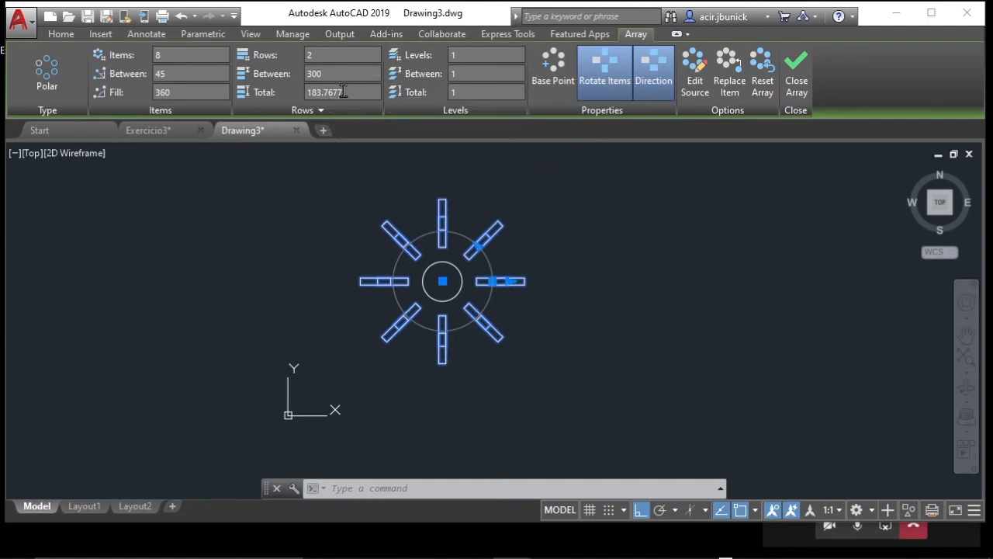
- Widen the polar array's row spacing to 600 and finally to 900
left_click(336, 73)
type("600")
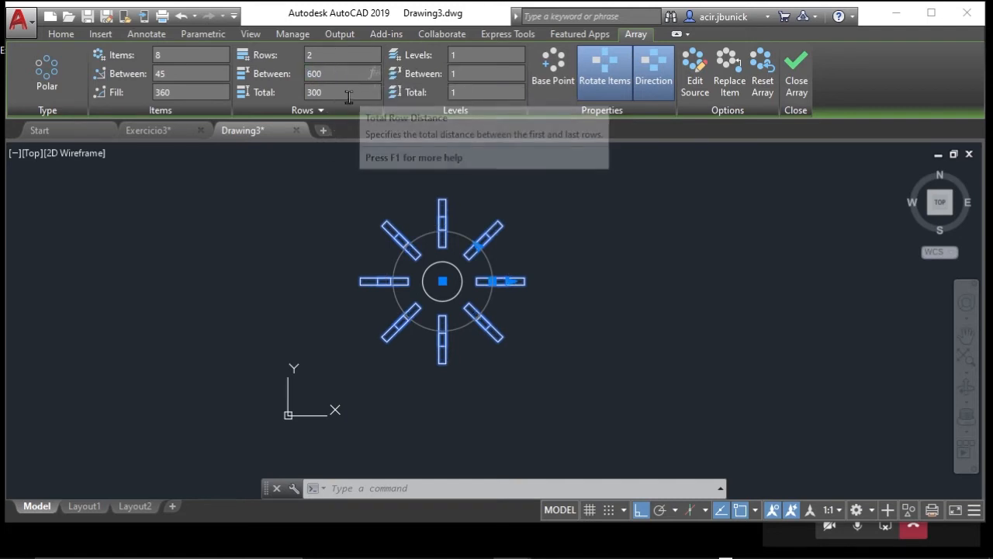
key("Return")
left_click(339, 74)
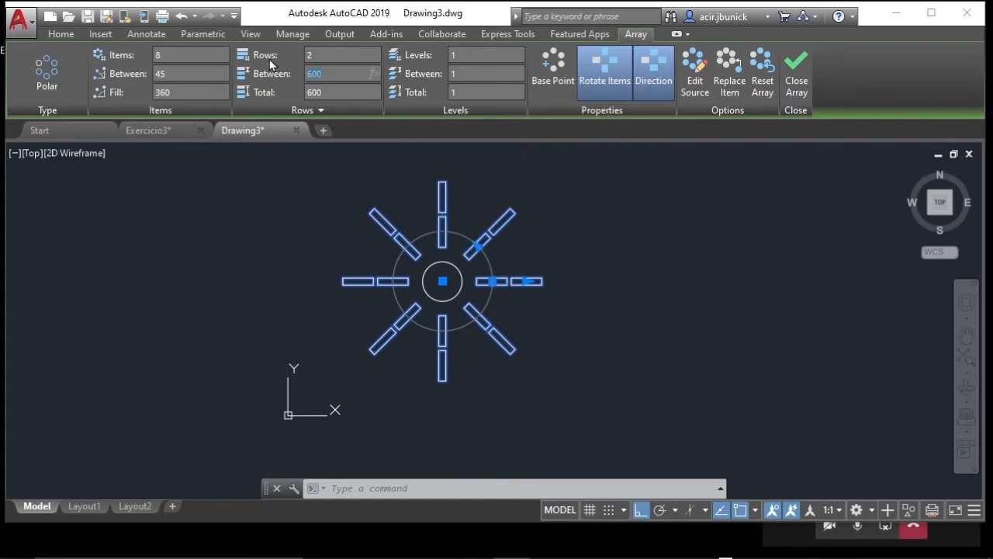
type("900")
key("Return")
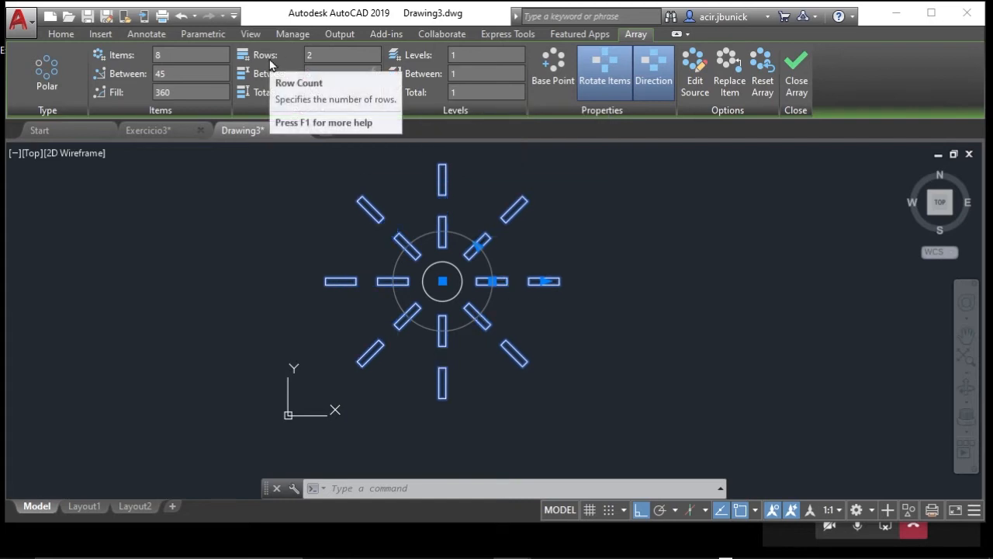
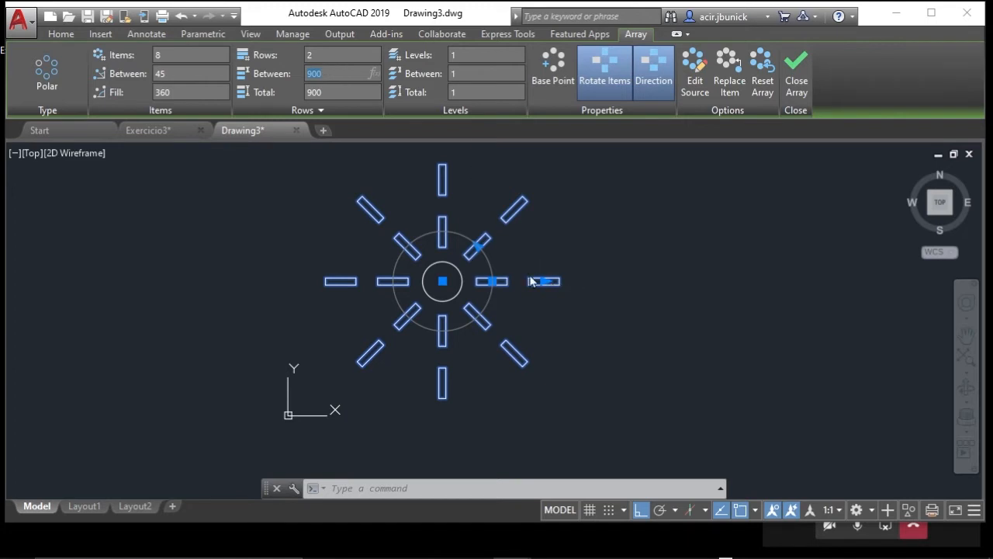
- Switch to the SW Isometric view and give the polar array 3 levels with a level spacing of 500
left_click(482, 76)
left_click(477, 72)
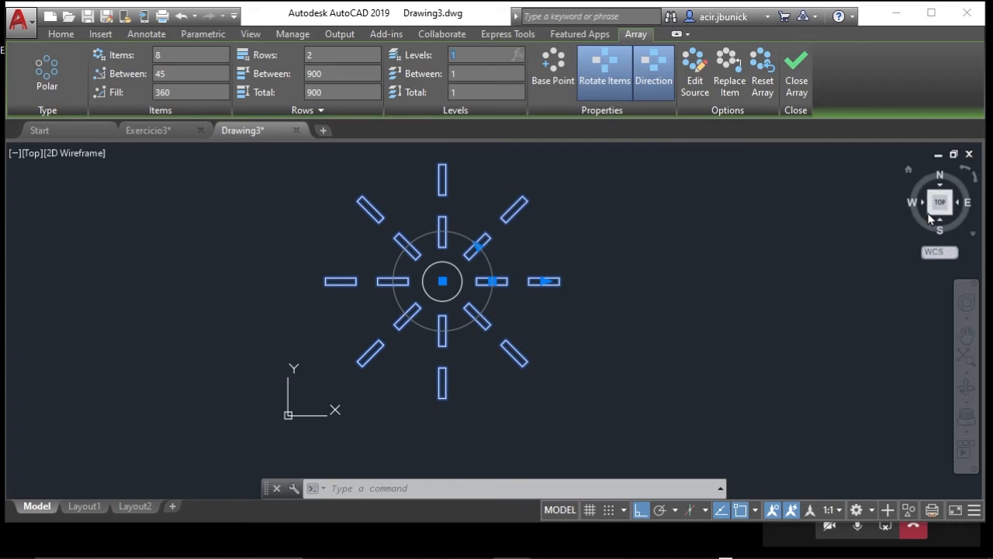
left_click(933, 221)
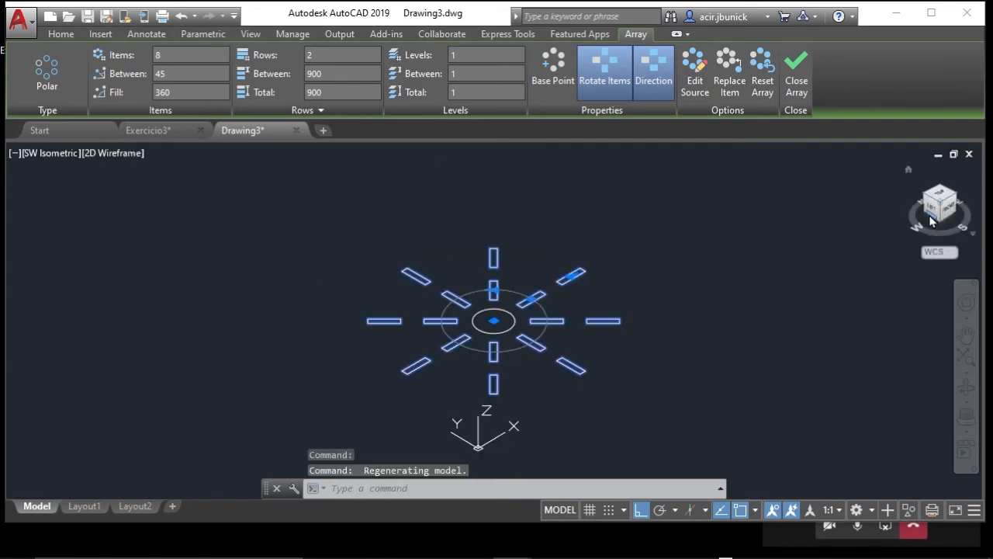
left_click_drag(477, 57, 388, 55)
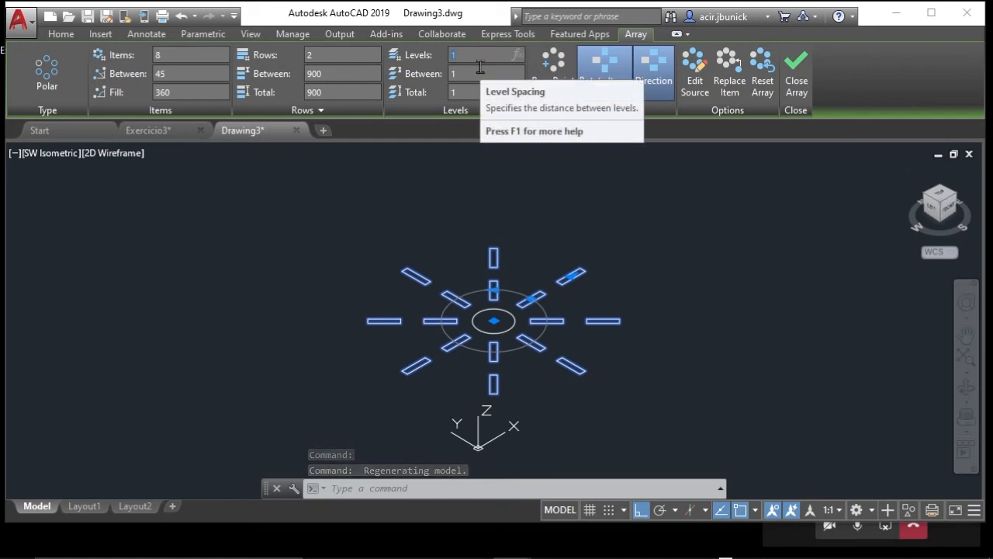
type("3")
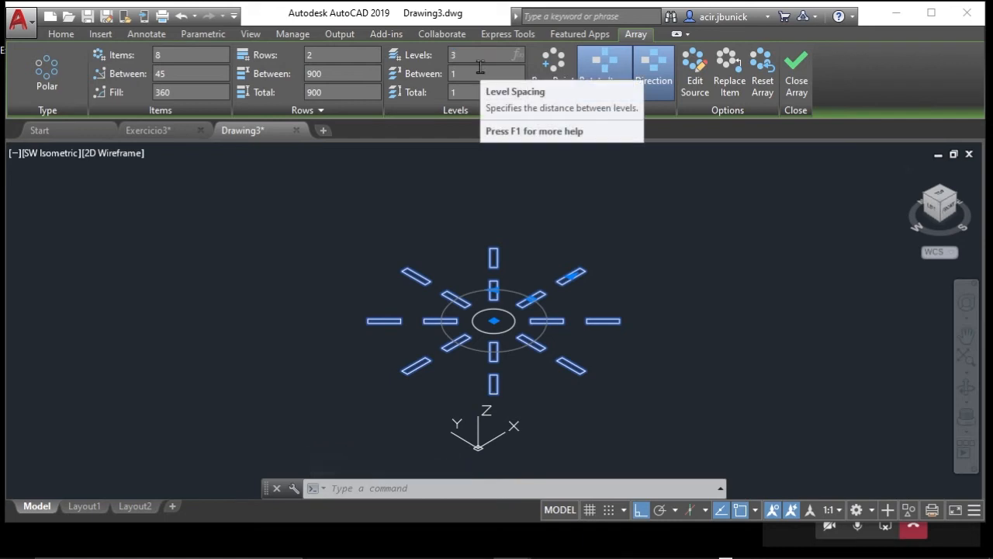
left_click(473, 72)
left_click(461, 75)
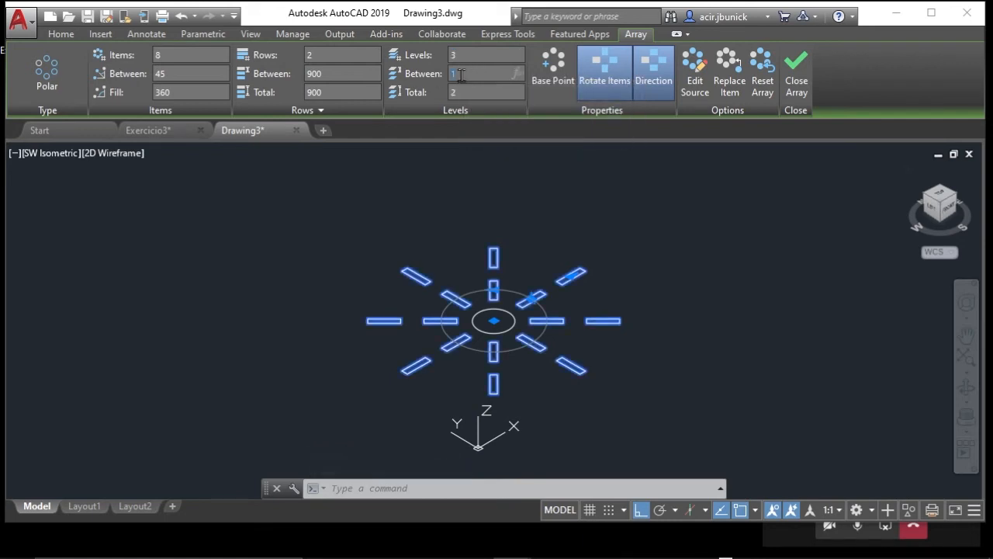
type("50")
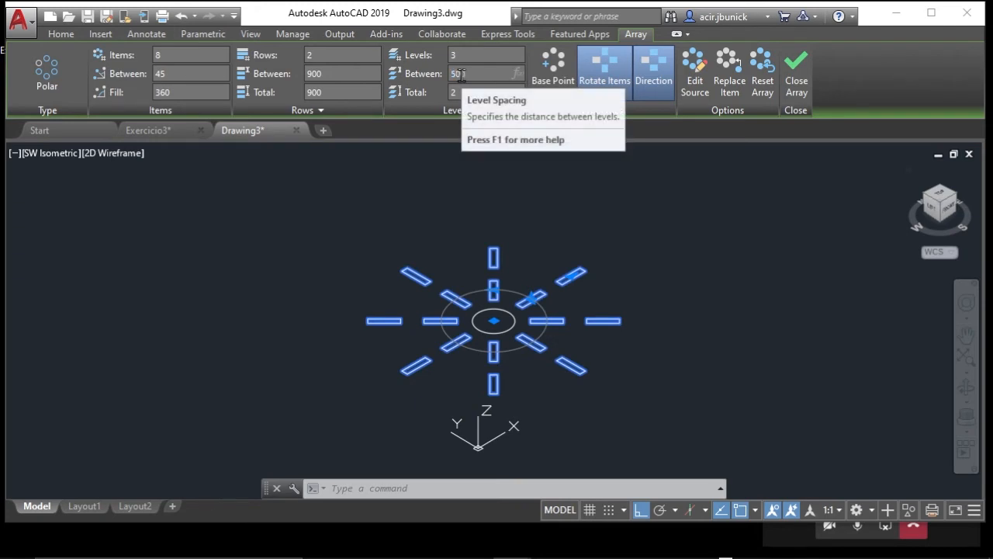
key("Return")
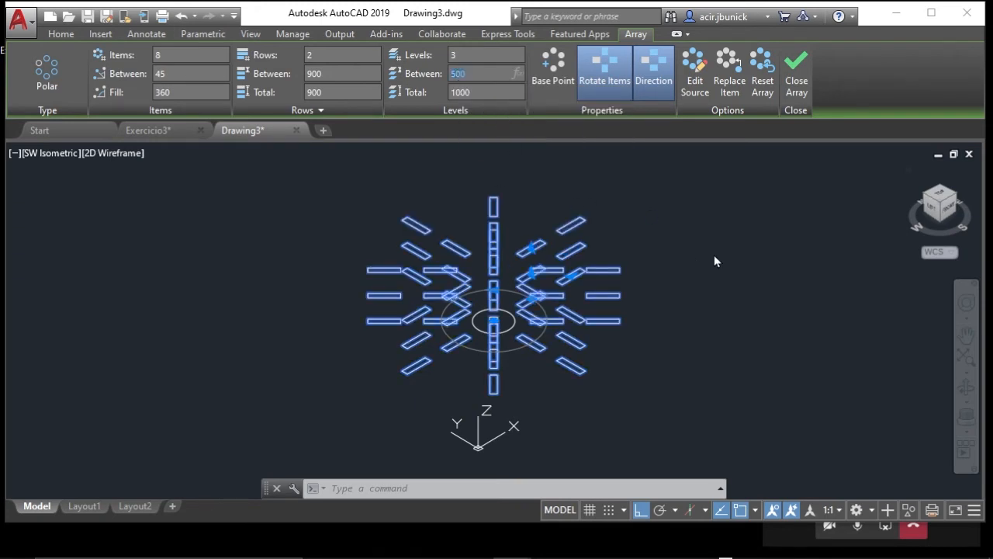
left_click(749, 250)
left_click(738, 278)
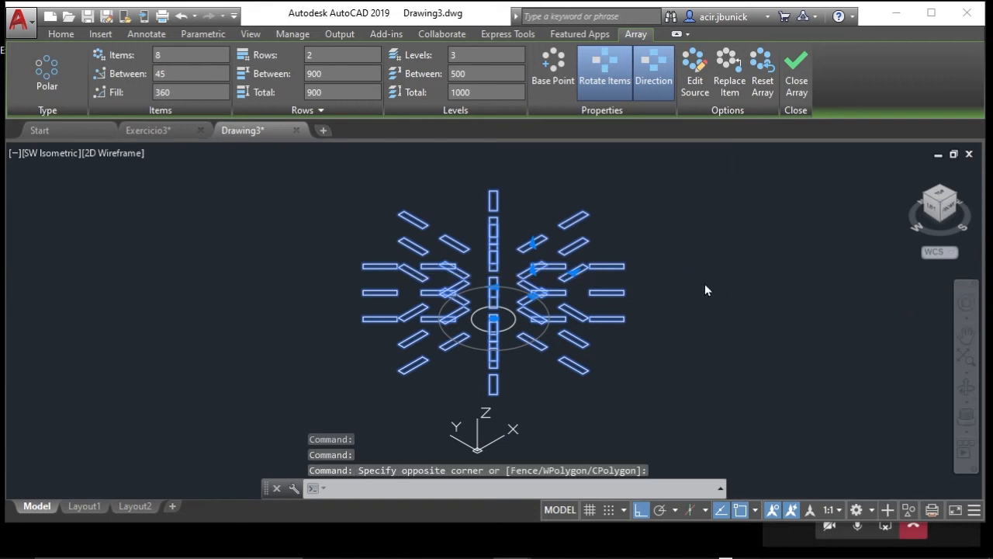
scroll(736, 285, "up", 1)
scroll(808, 290, "down", 1)
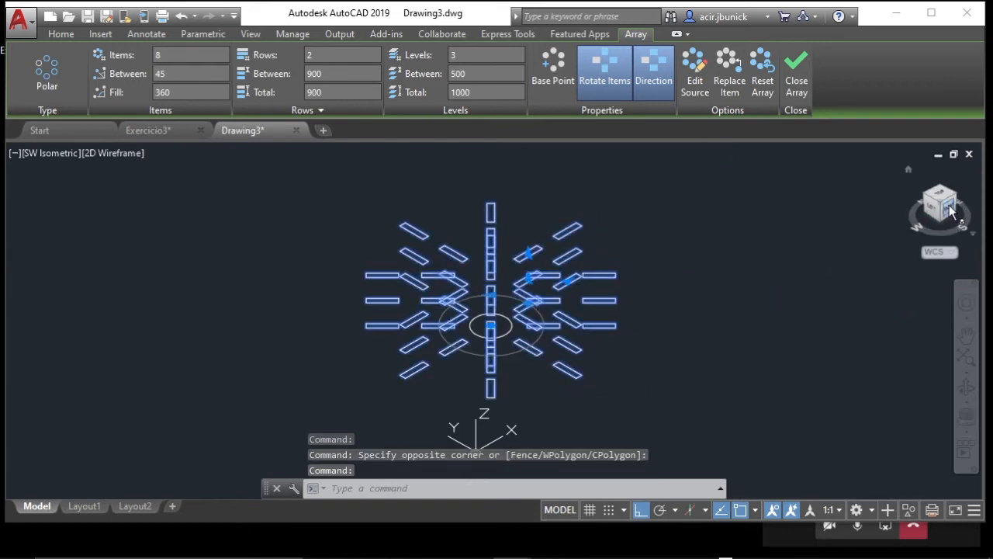
mouse_move(946, 212)
left_mouse_down()
mouse_move(7, 193)
mouse_move(22, 153)
mouse_move(745, 172)
mouse_move(748, 198)
left_mouse_up()
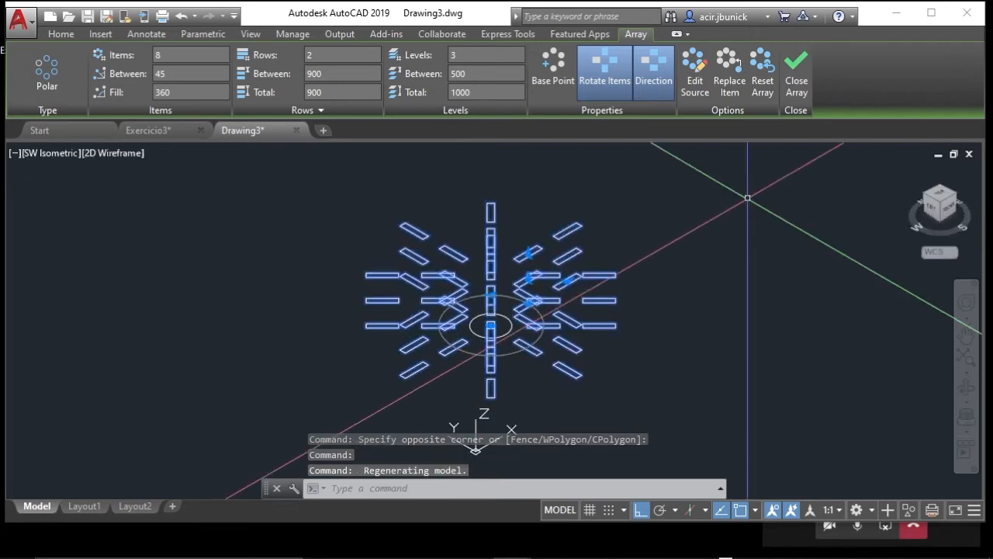
- Reduce the polar array to 1 level, return to the Top view with north up, and deselect the array
left_click(472, 53)
type("1")
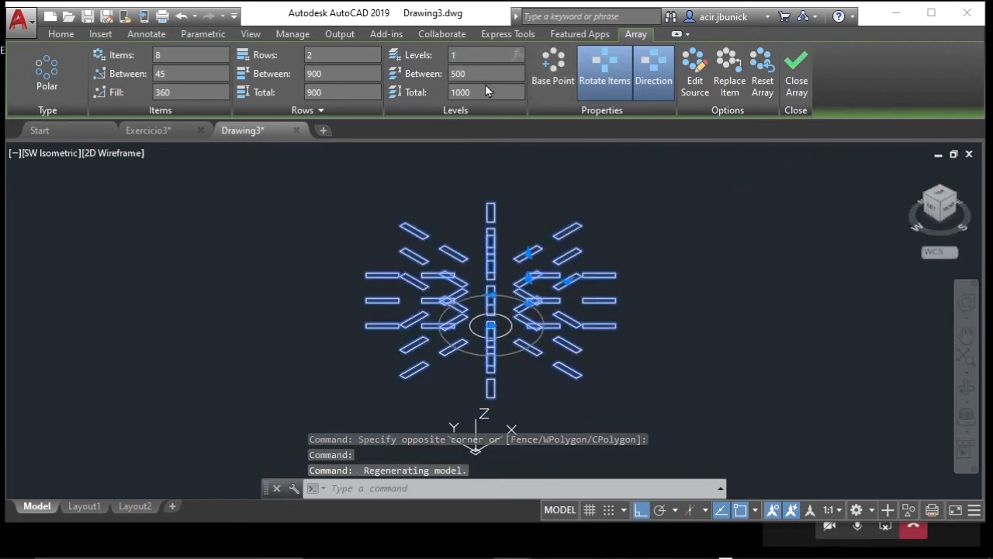
left_click(487, 73)
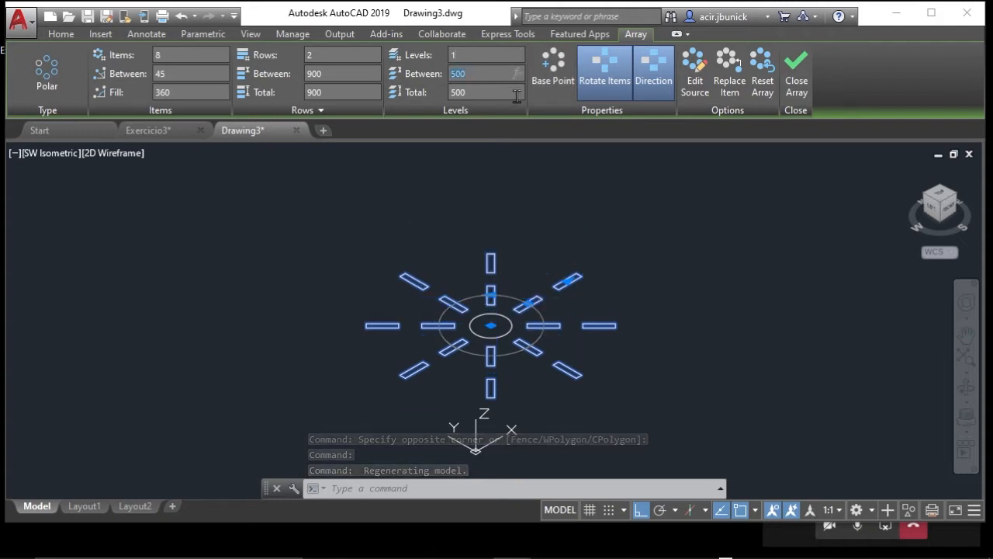
left_click(940, 194)
left_click(976, 180)
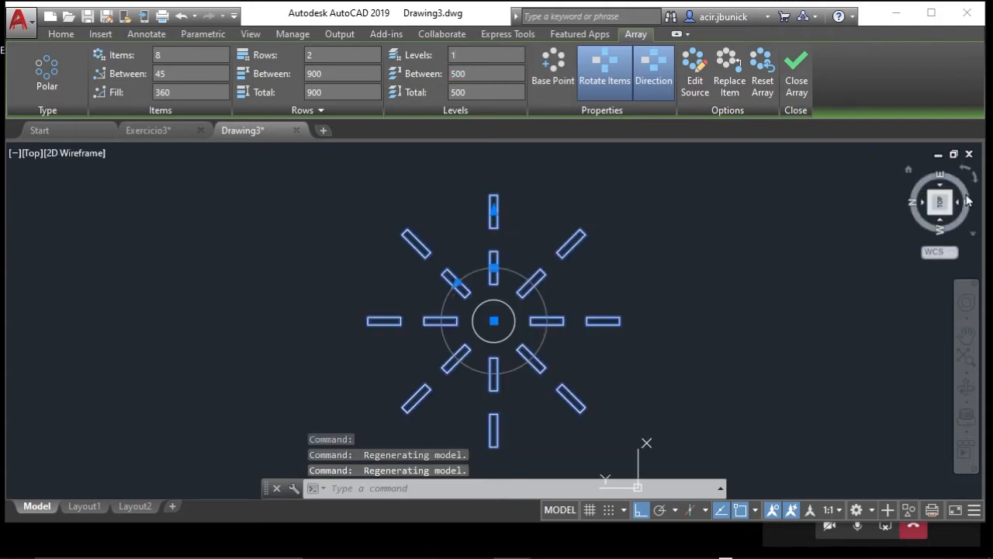
key("Escape")
key("Escape")
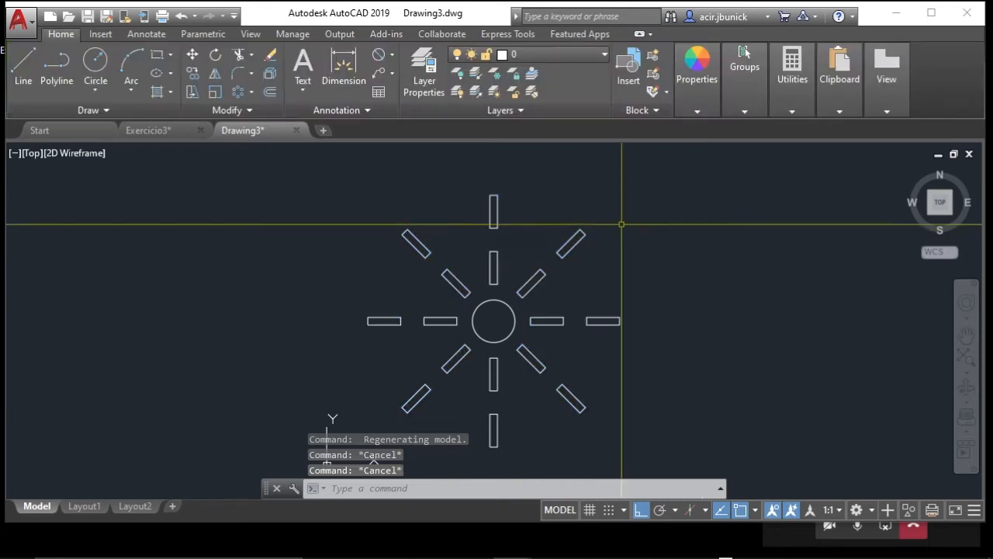
- Select the polar array, set its fill angle to 180, and try the clockwise direction before leaving it counter-clockwise
left_click(554, 258)
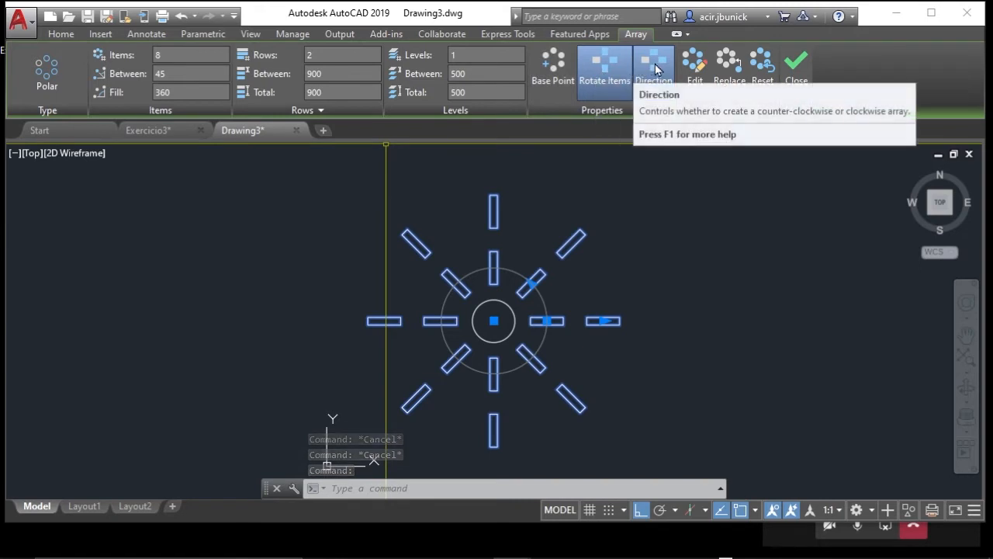
left_click(656, 75)
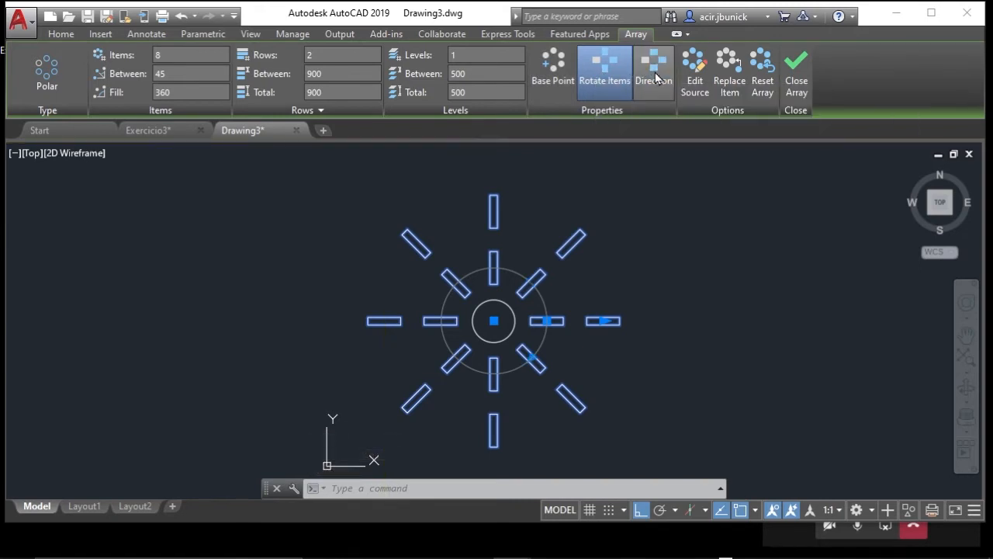
left_click(656, 78)
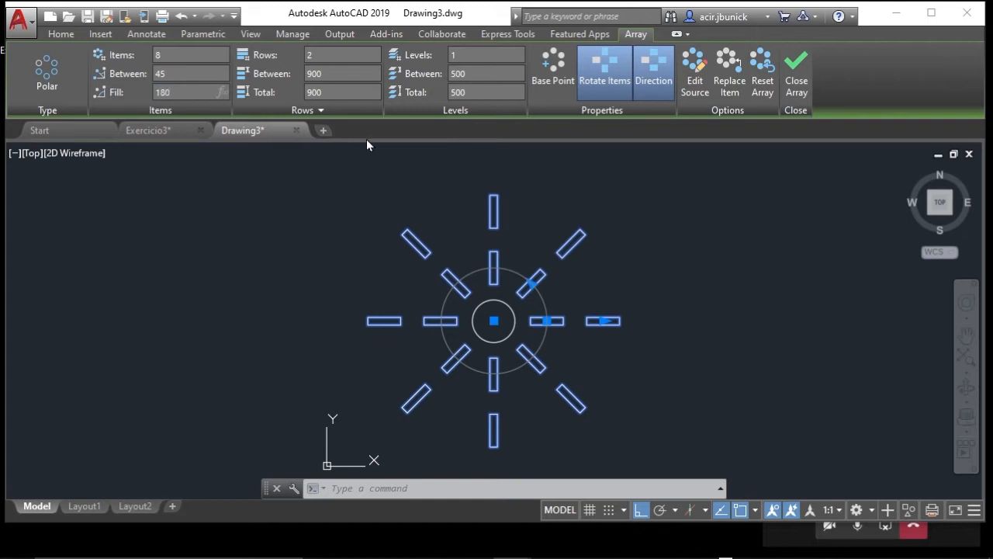
left_click(653, 82)
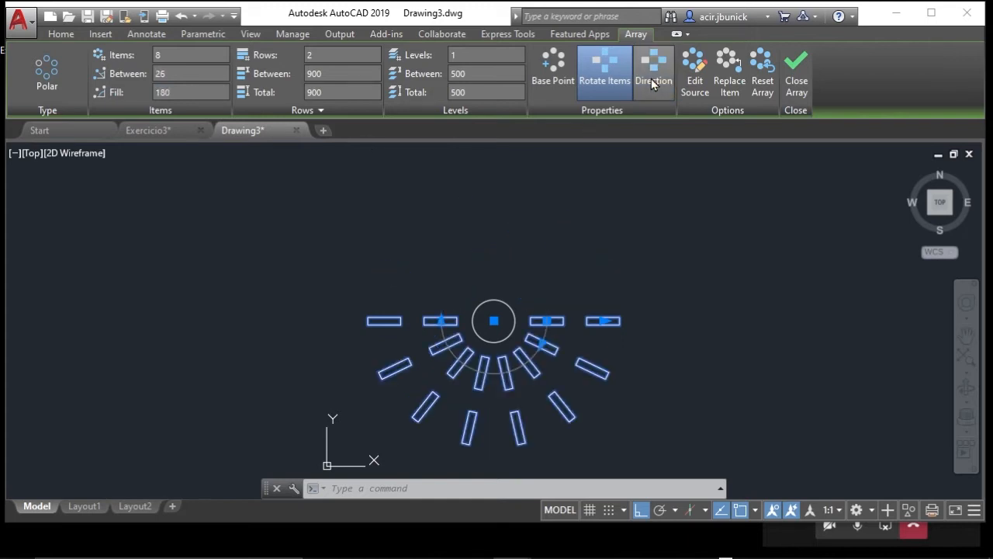
left_click(654, 82)
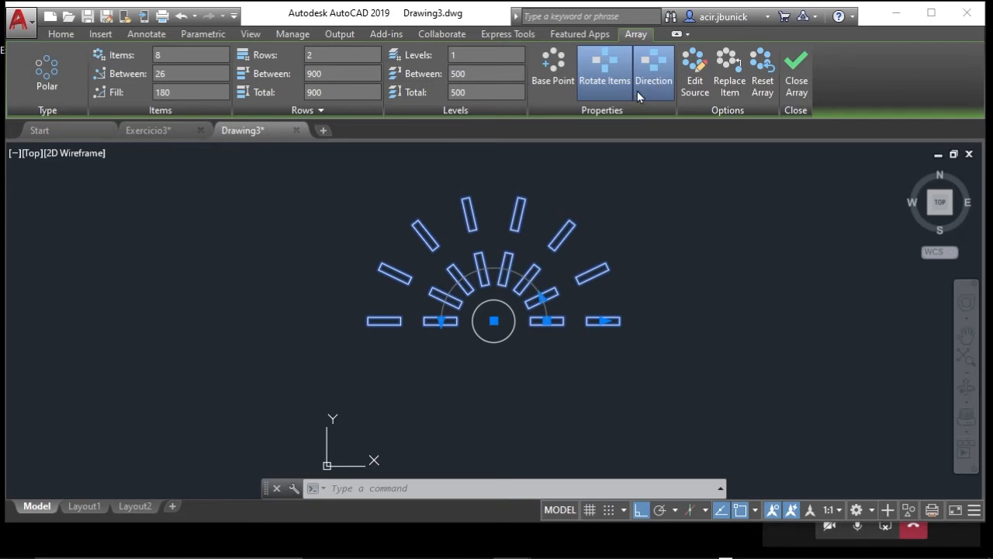
left_click(642, 83)
left_click(652, 78)
- Turn the array's item rotation off and back on, and finish editing the array
left_click(610, 81)
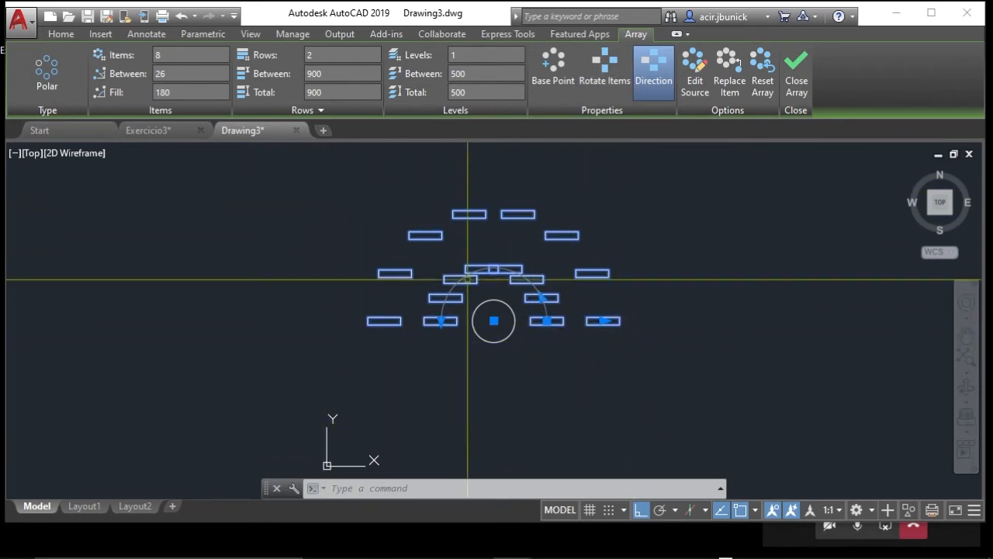
left_click(609, 59)
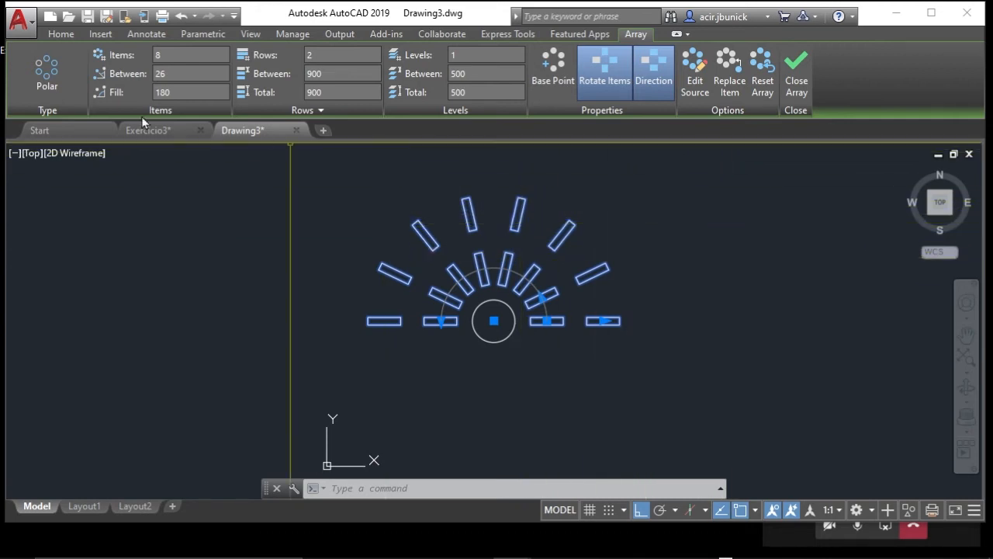
left_click(175, 92)
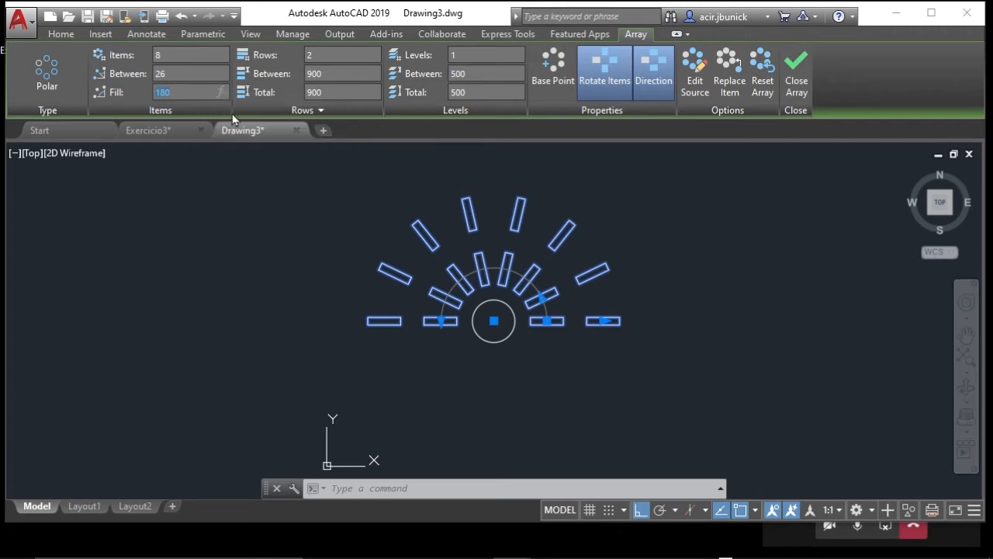
left_click(800, 71)
scroll(458, 284, "down", 5)
scroll(475, 299, "up", 3)
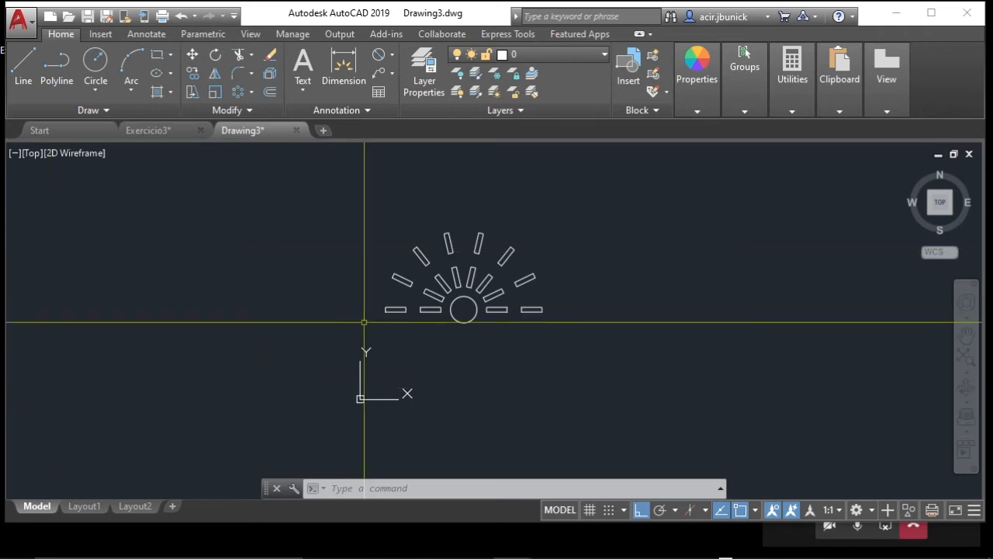
middle_click_drag(463, 287, 481, 268)
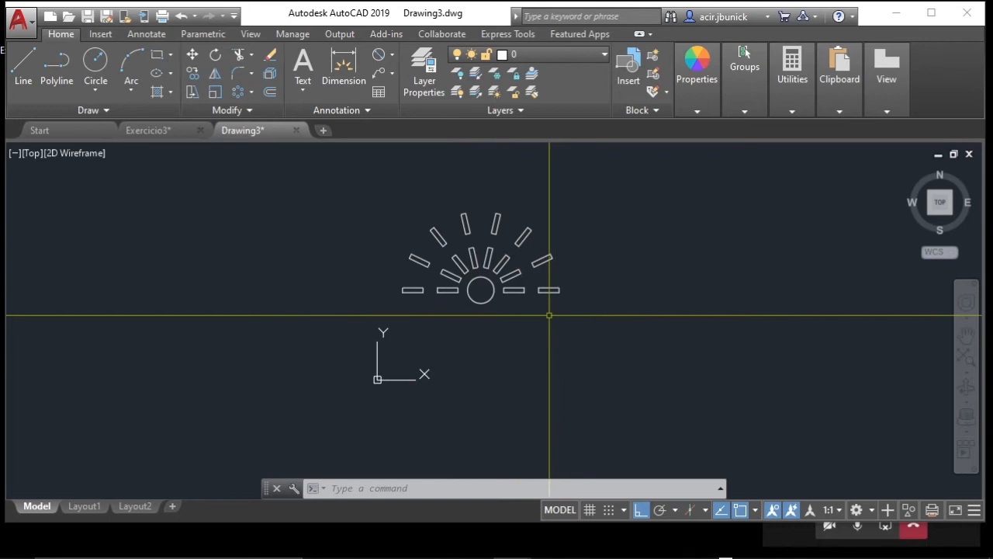
type("ex")
key("Return")
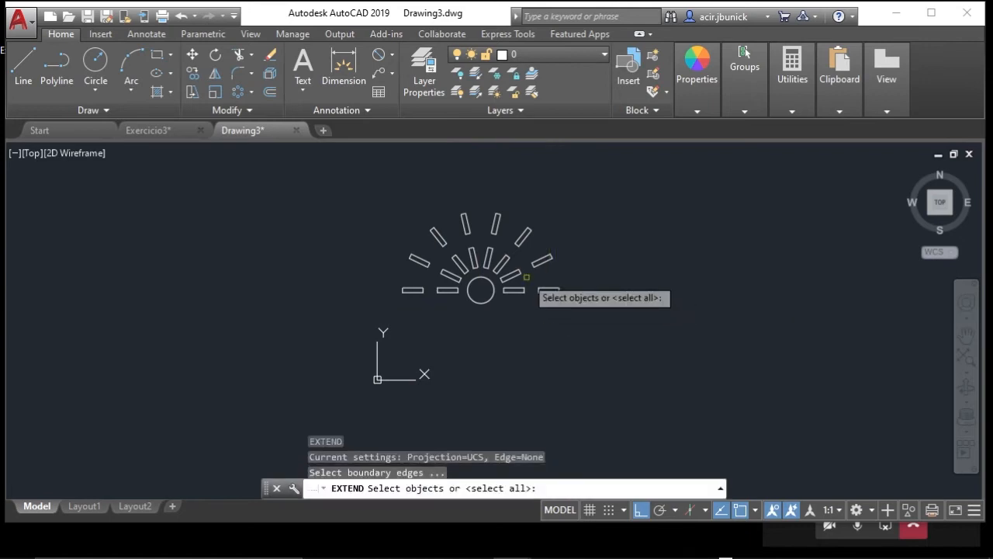
left_click(488, 252)
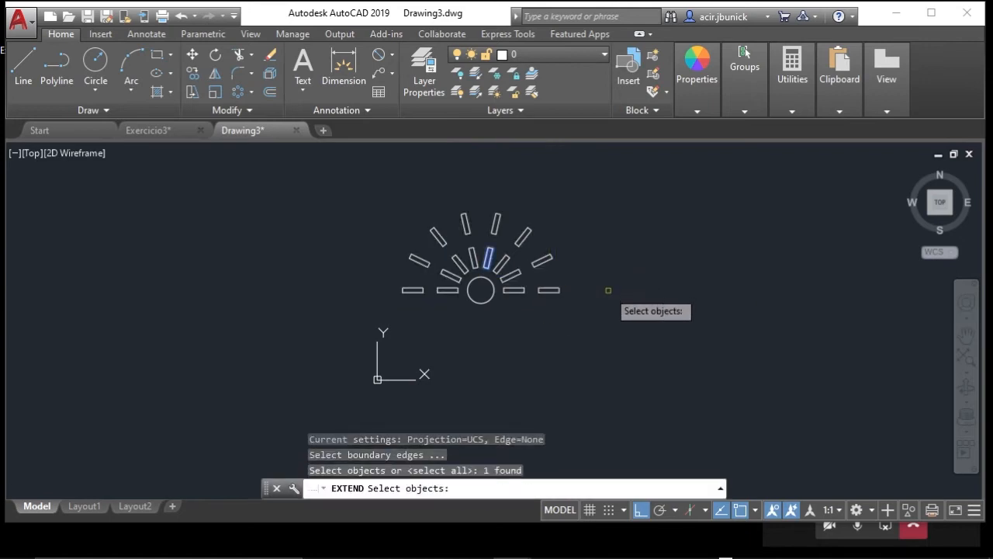
key("Return")
key("Escape")
- Explode the half-circle polar array into separate rectangles
scroll(497, 272, "up", 4)
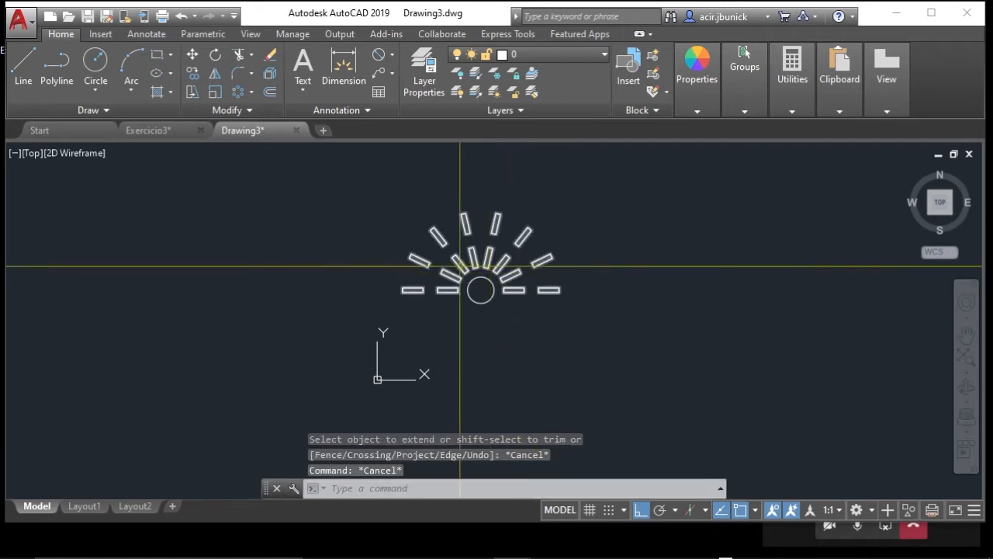
scroll(497, 269, "down", 3)
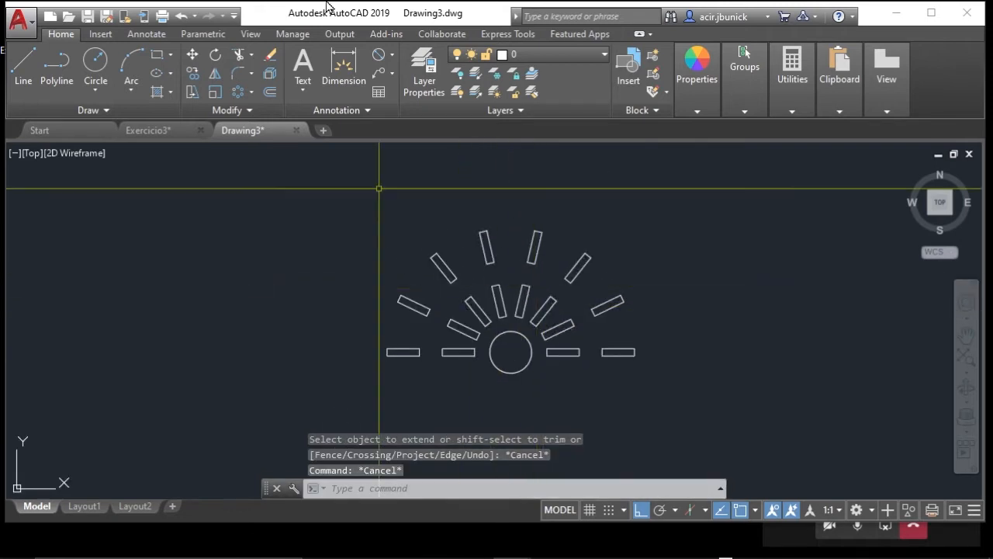
left_click(270, 74)
left_click(535, 259)
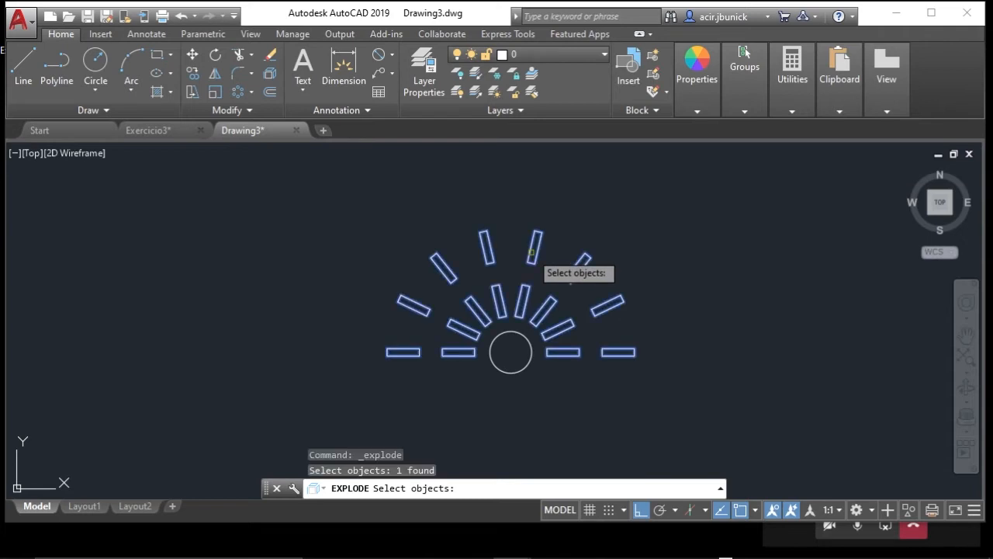
key("Return")
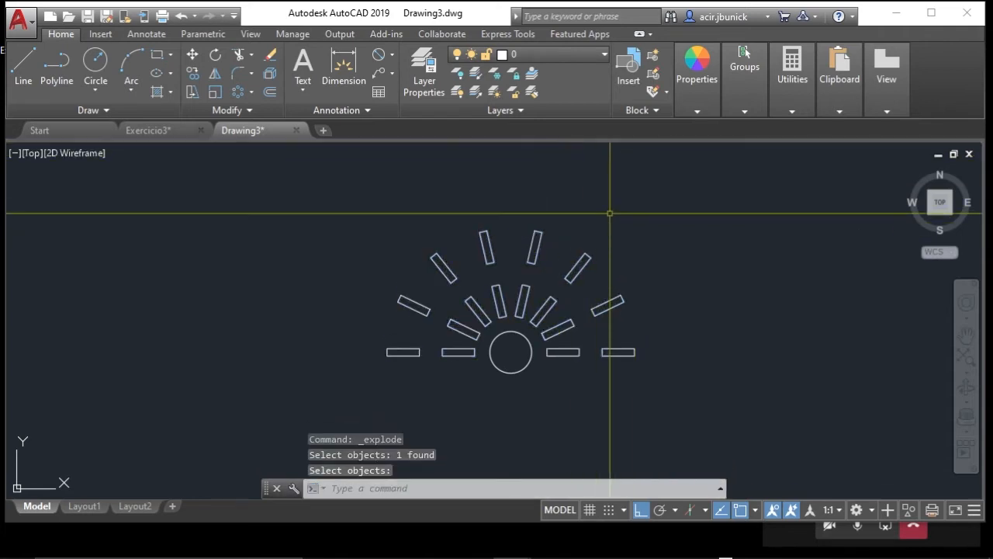
middle_click_drag(532, 250, 455, 260)
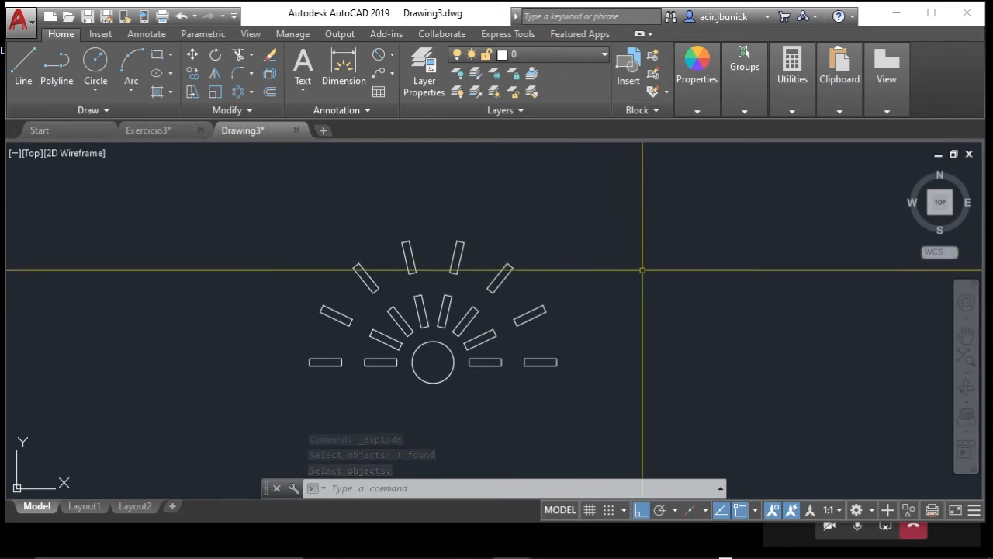
mouse_move(535, 298)
middle_mouse_down()
mouse_move(650, 293)
mouse_move(510, 295)
middle_mouse_up()
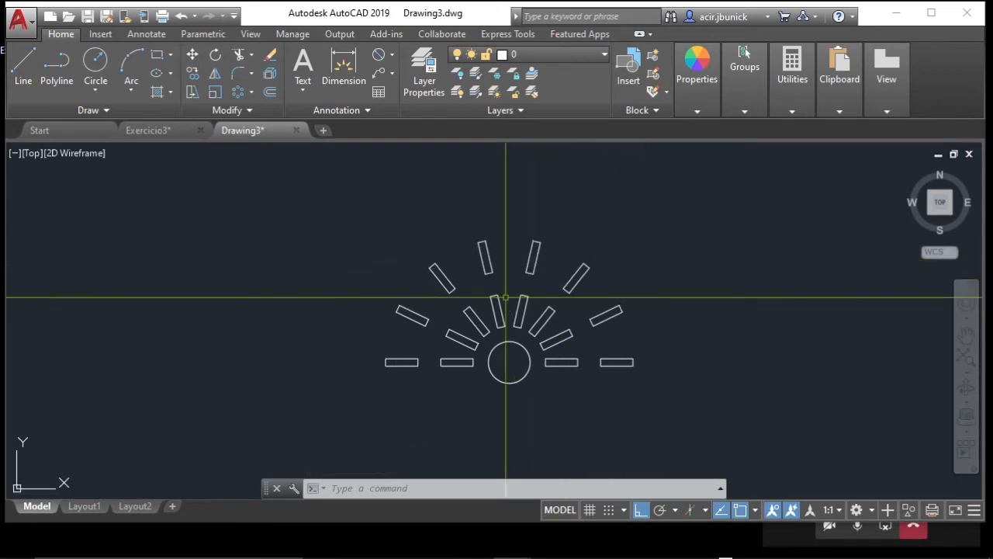
key("Escape")
key("Escape")
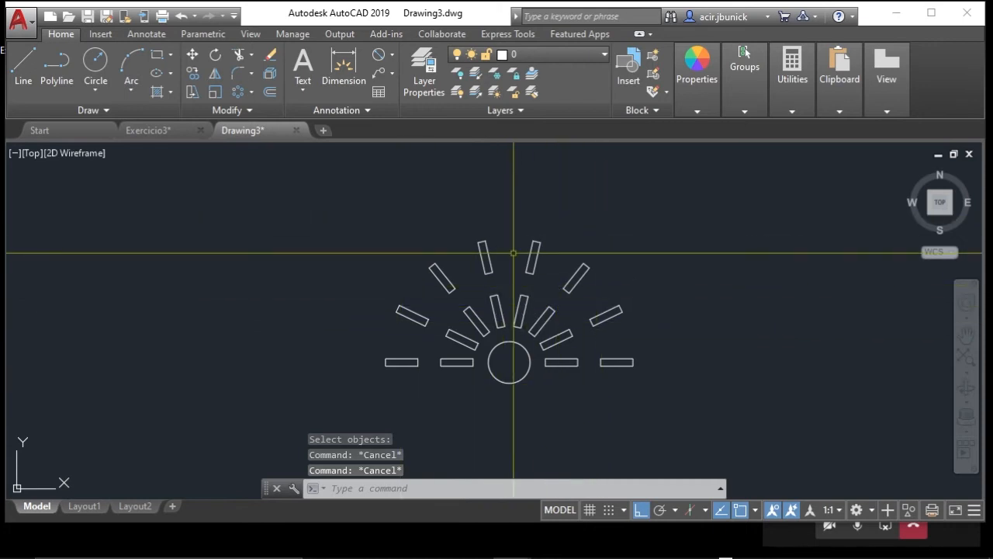
key("Return")
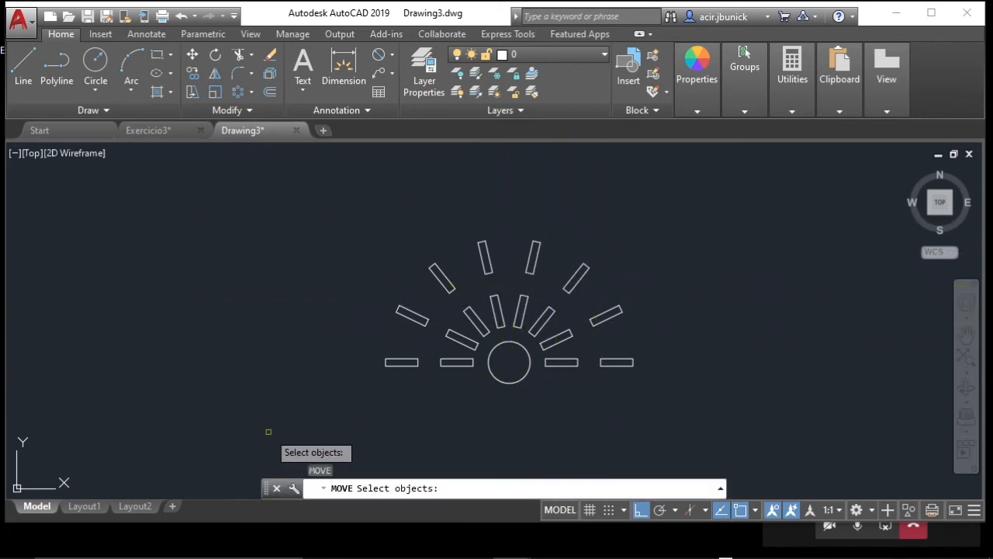
left_click(286, 414)
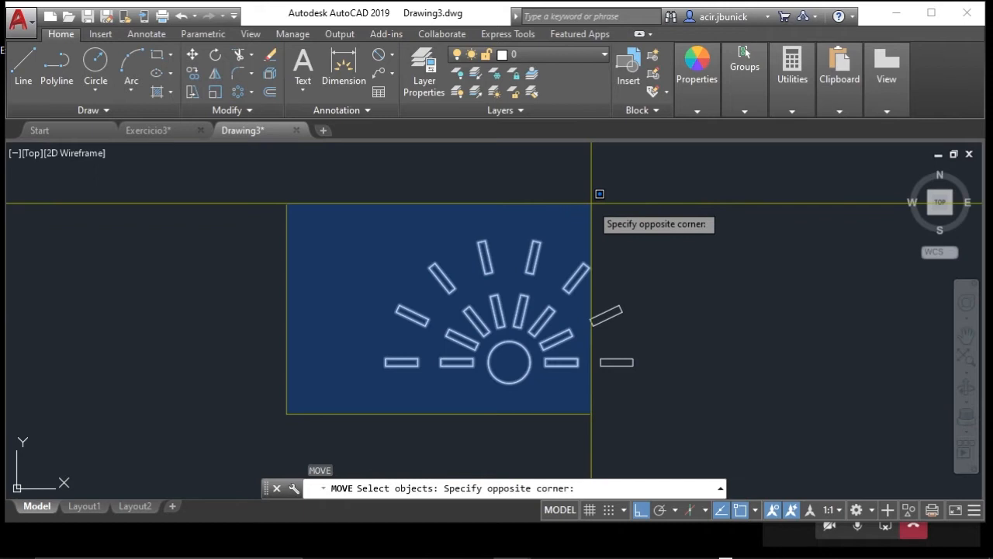
key("Escape")
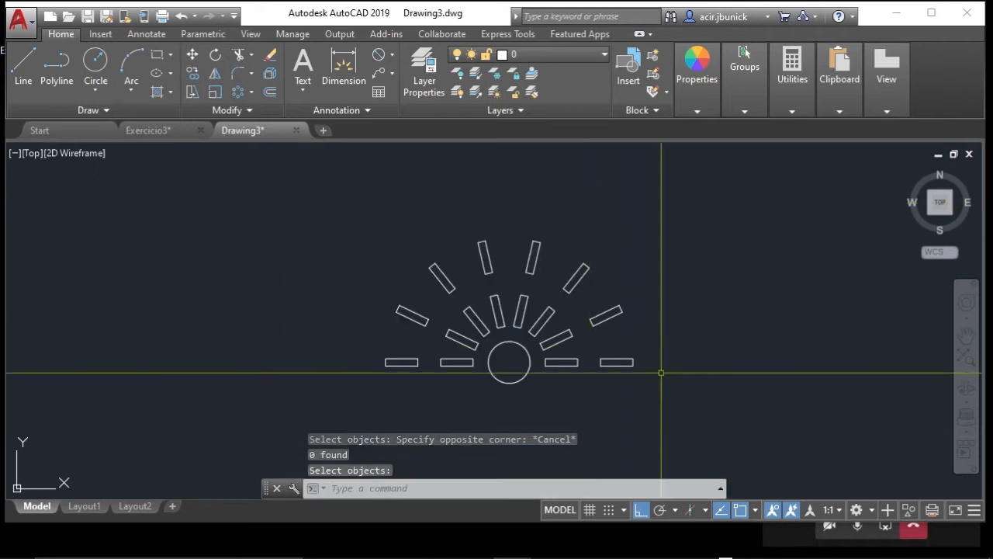
left_click(699, 392)
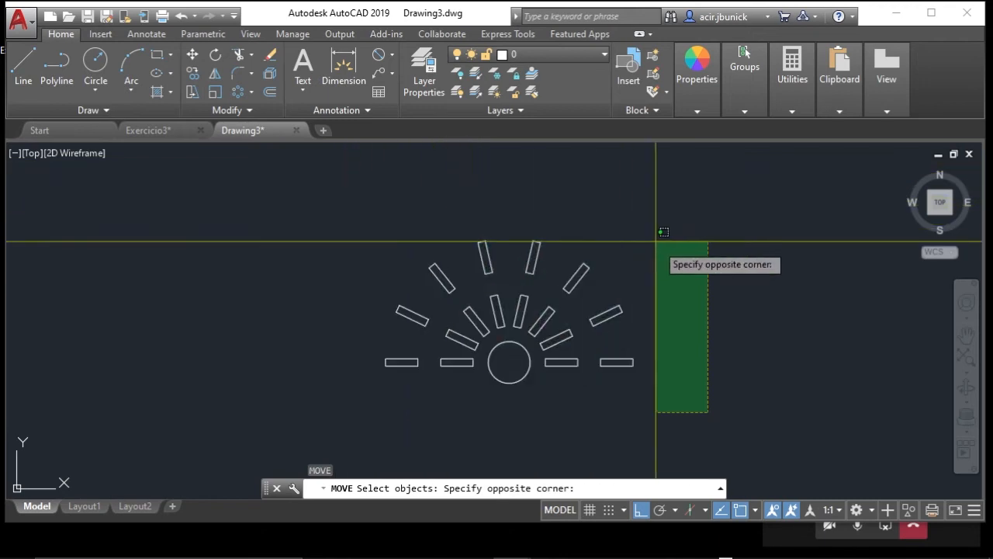
left_click(660, 282)
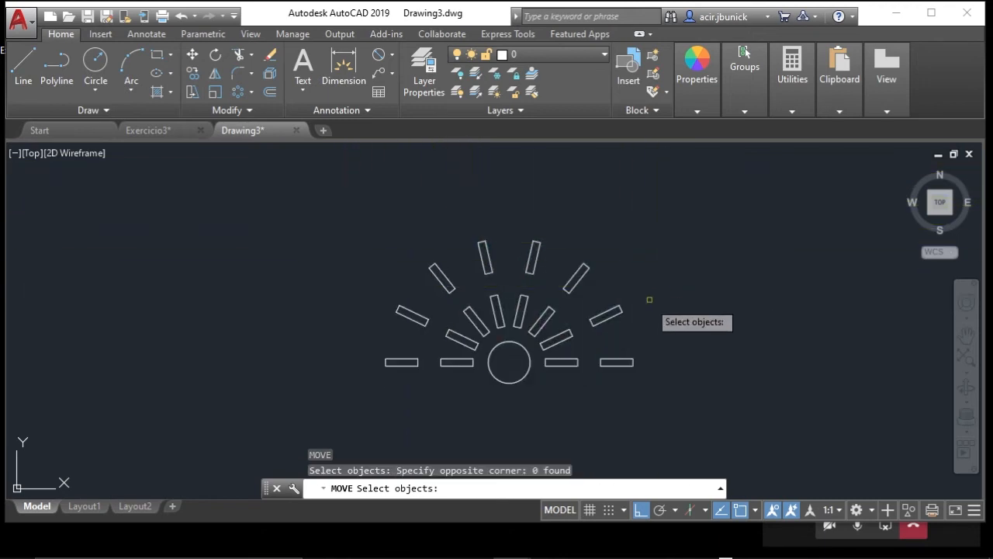
key("Return")
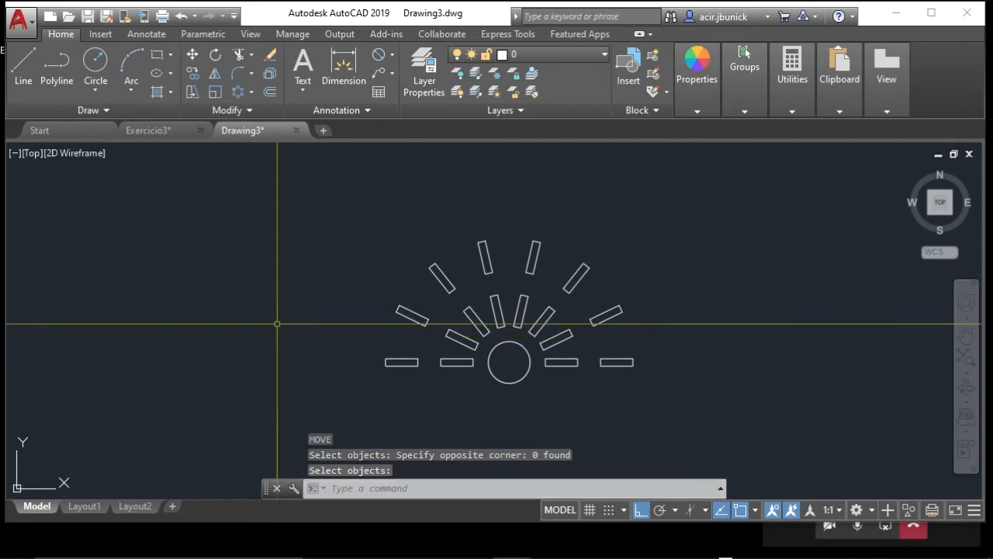
- Try moving the eight rectangles of the pattern's left half, picked with a window selection that leaves out the circle, and cancel the move
key("Return")
left_click(302, 412)
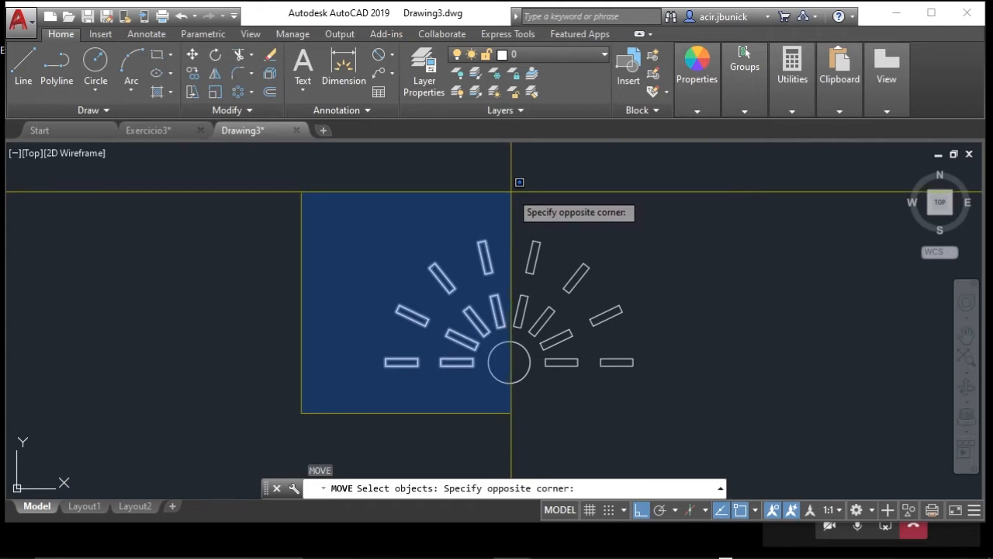
left_click(512, 191)
key("Return")
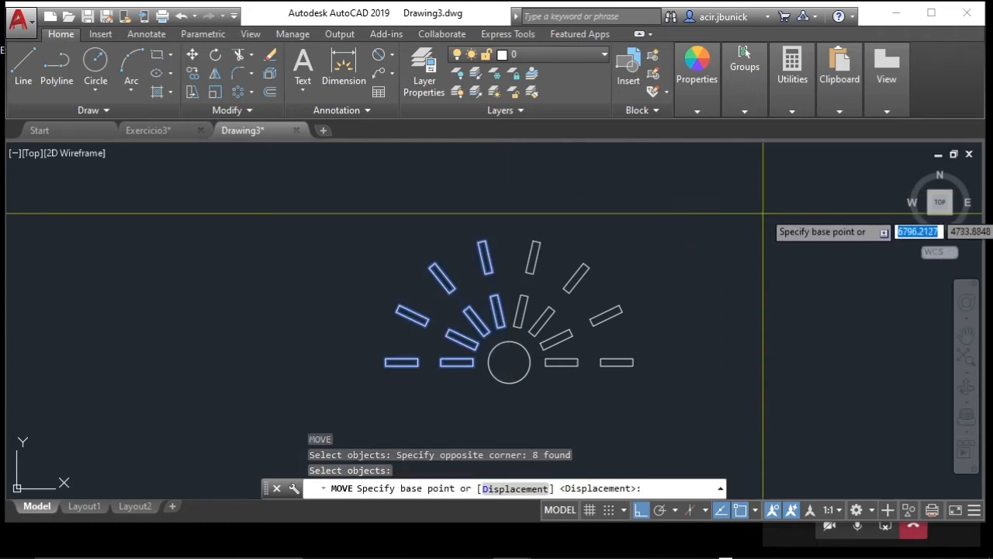
left_click(784, 198)
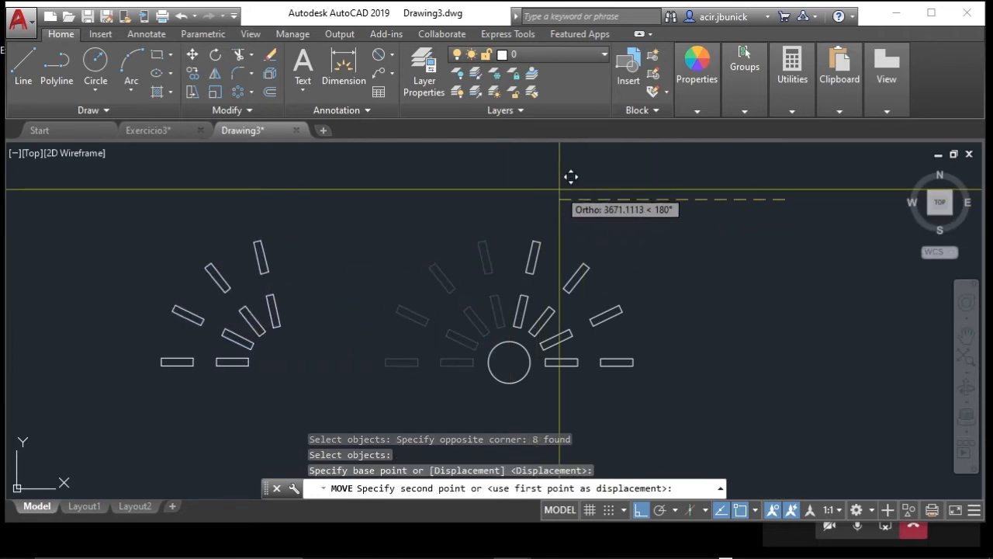
key("Escape")
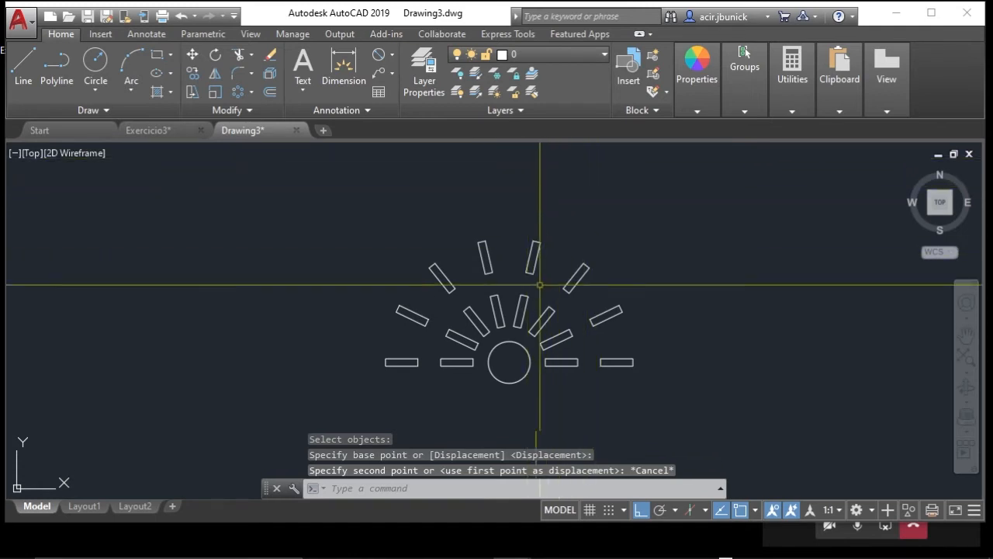
key("Escape")
- Try moving the left-half rectangles together with the circle, picked with a crossing selection, and cancel the move
type("m")
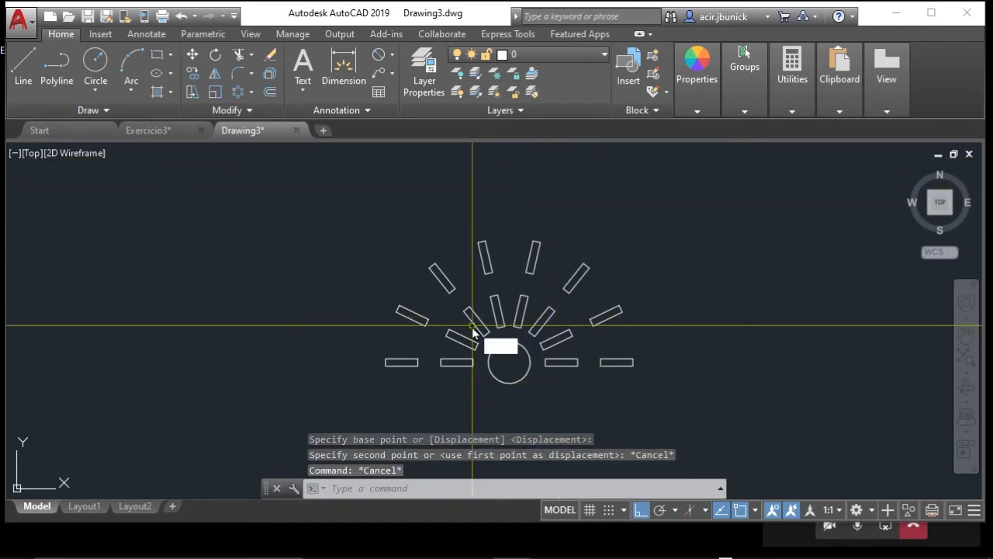
key("Return")
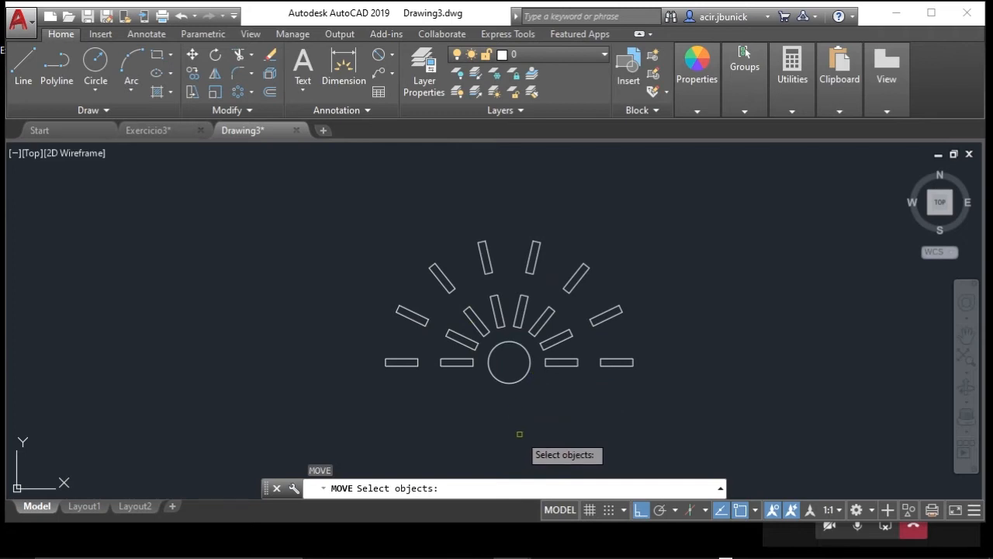
left_click(504, 415)
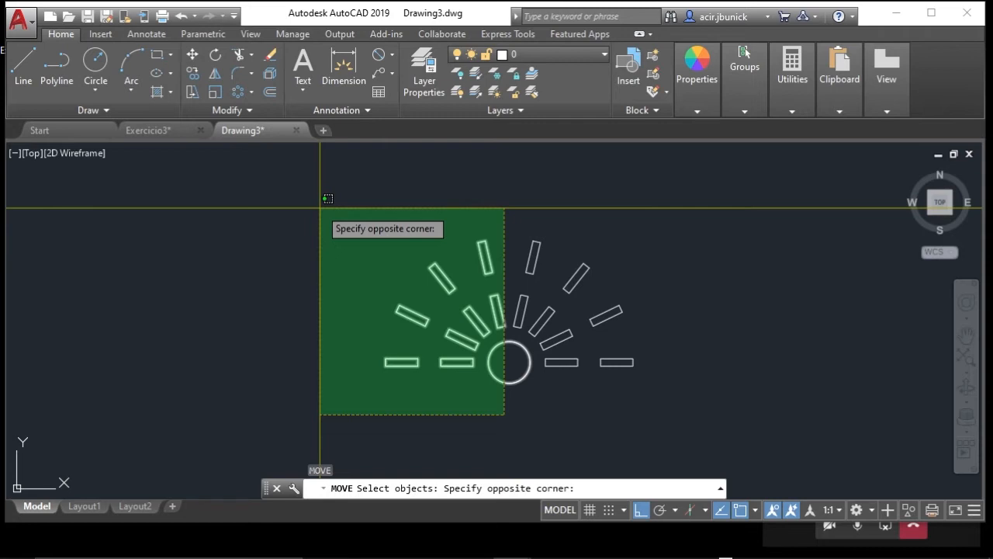
left_click(321, 207)
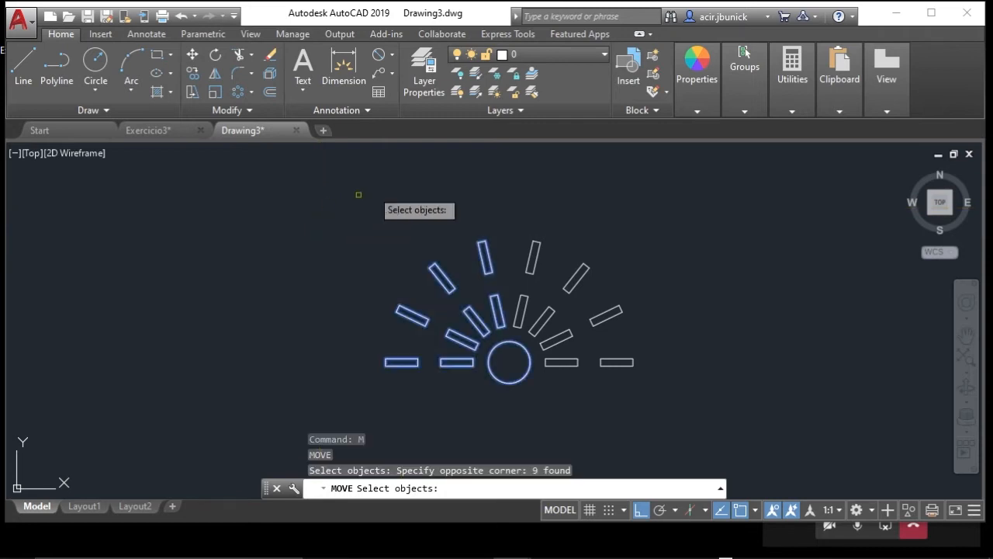
left_click(674, 172)
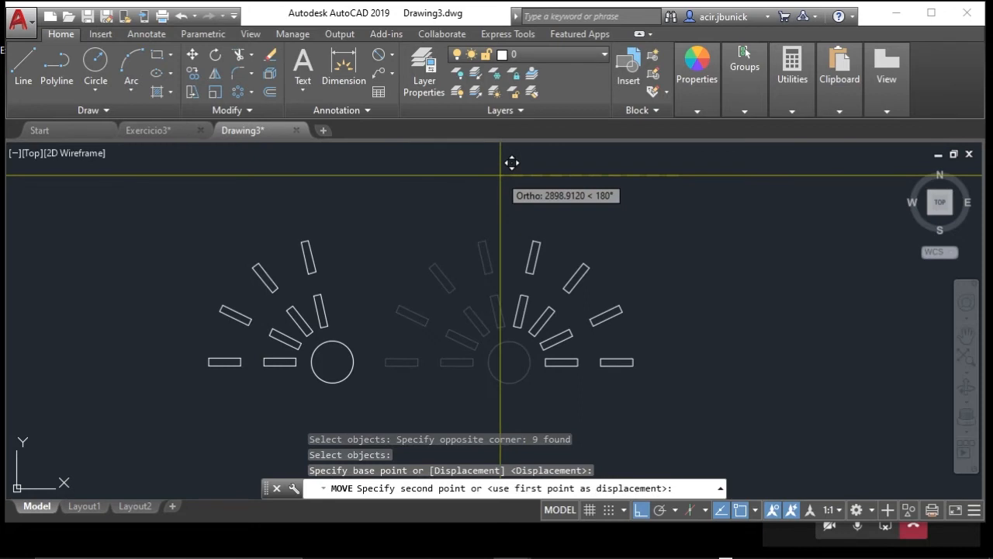
key("Escape")
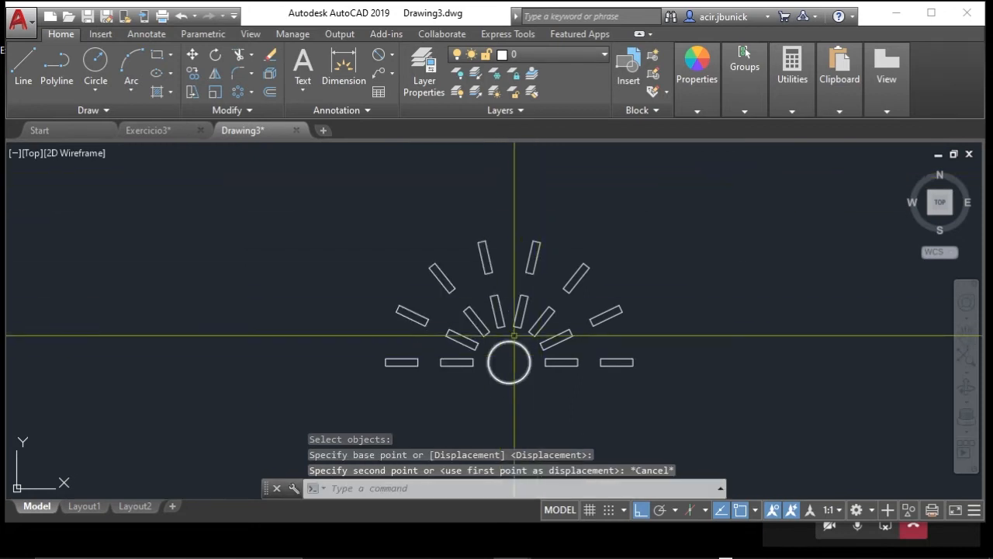
- Try a window selection around the central circle for the Move command, and cancel it
middle_click_drag(531, 377, 523, 357)
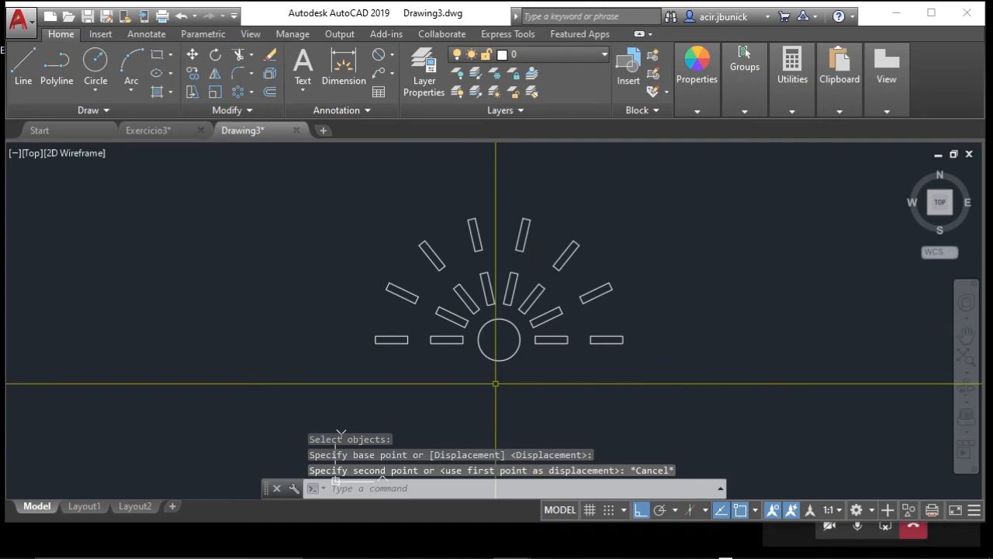
type("m")
key("space")
left_click(440, 392)
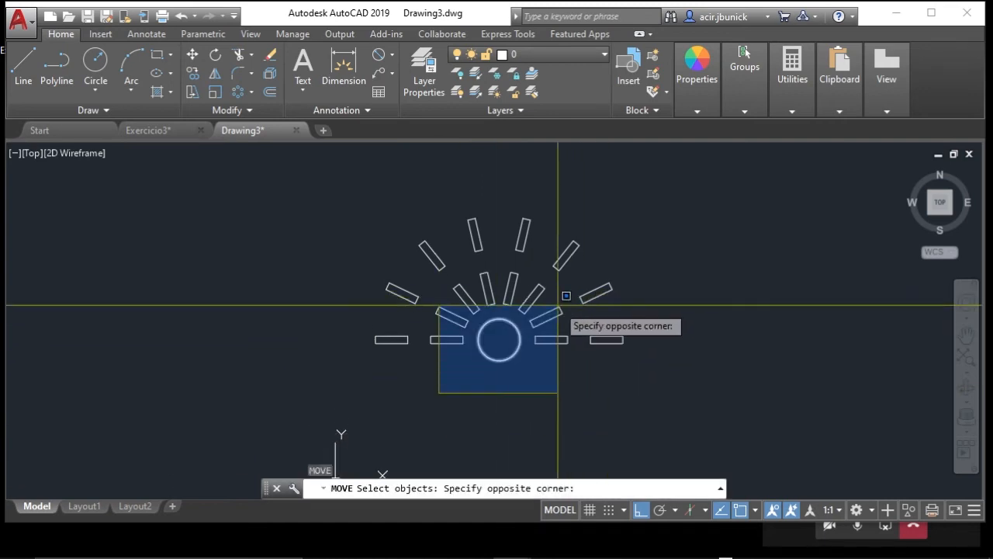
left_click(558, 317)
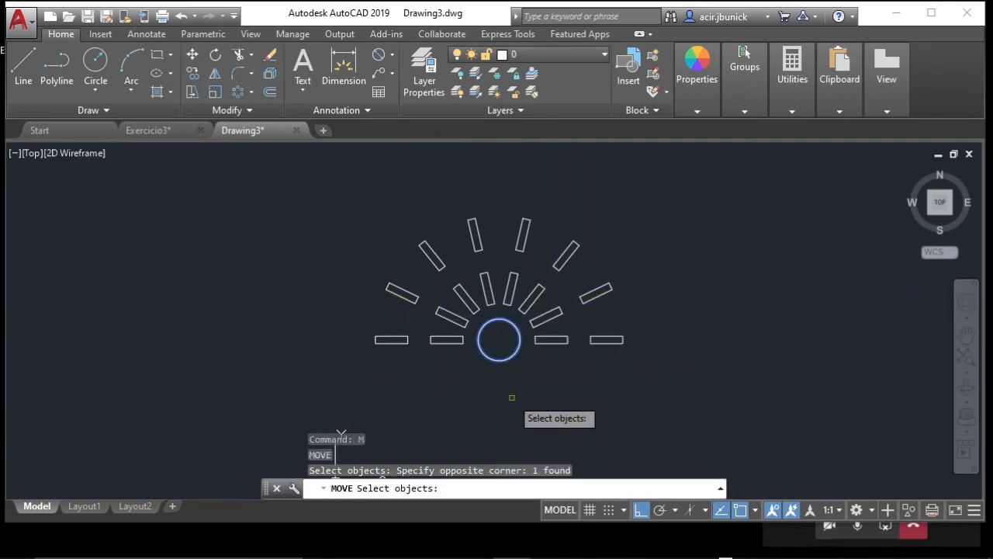
key("Escape")
right_click(541, 413)
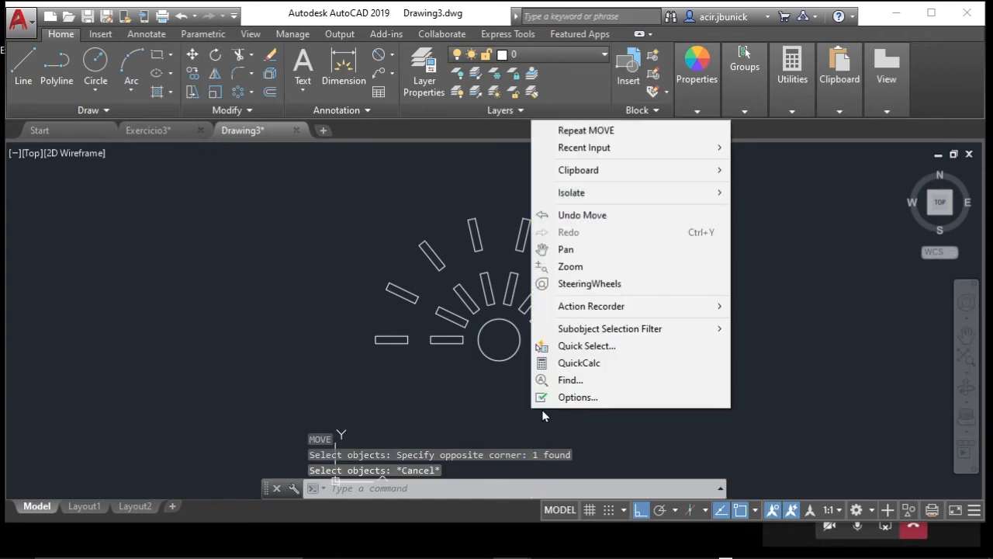
key("Escape")
key("Escape")
- Try a crossing selection over the circle and inner rectangles for the Move command, and end it without moving anything
type("m")
key("space")
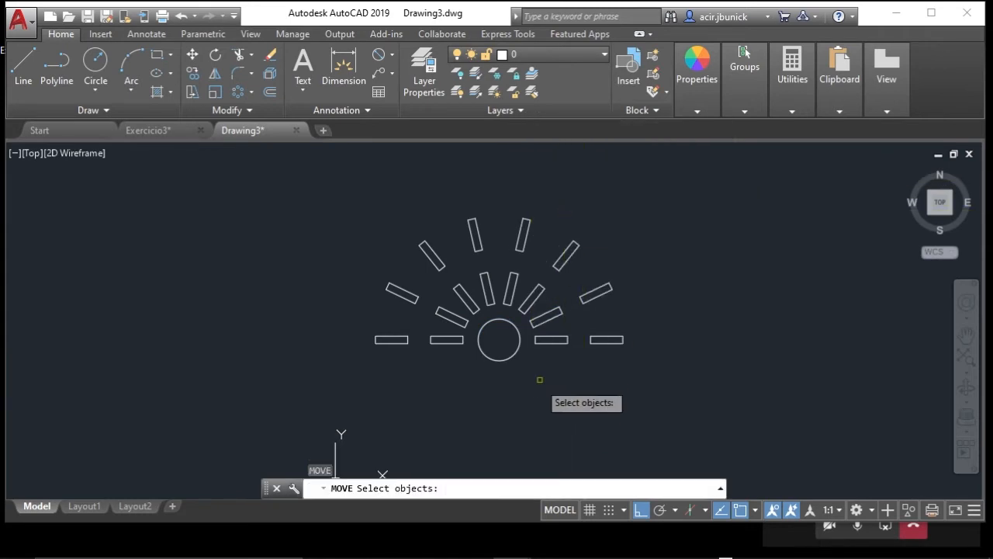
left_click(535, 394)
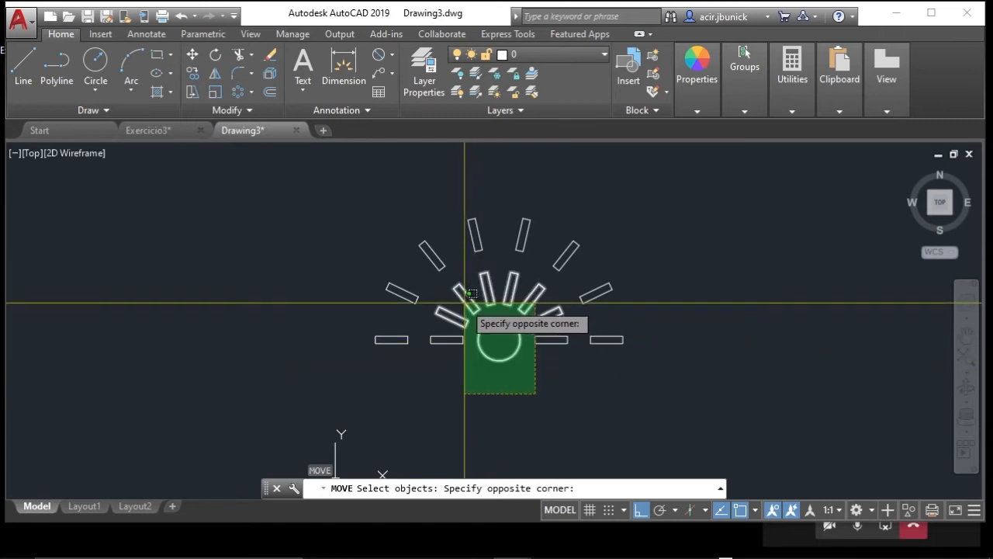
left_click(549, 379)
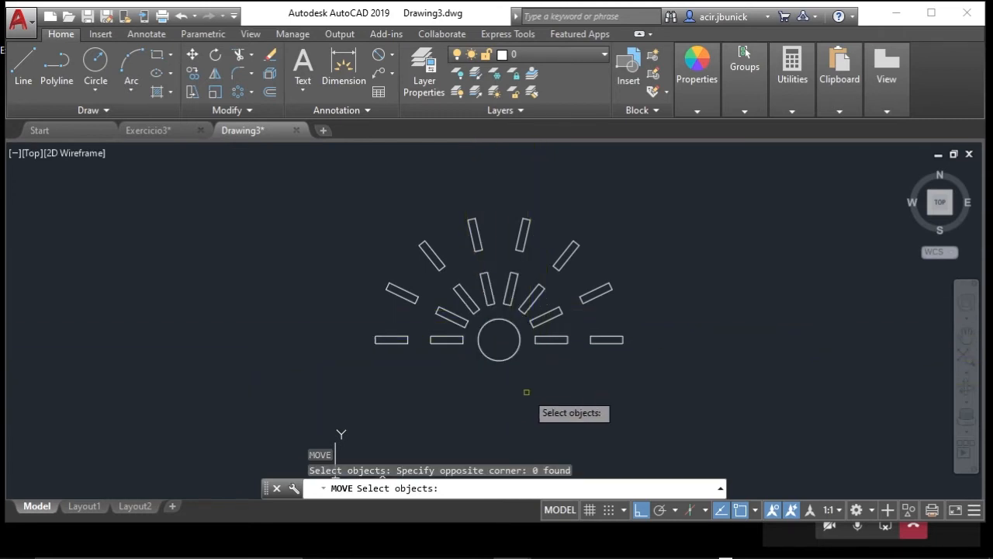
key("Return")
middle_click_drag(530, 359, 505, 356)
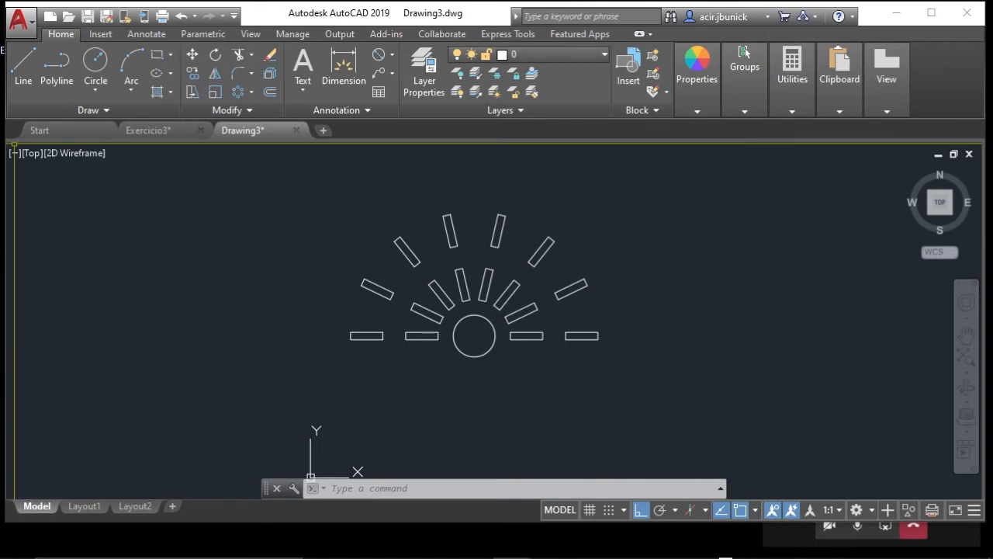
- Switch to PowerPoint to review the basic creation and editing commands slide, and return to AutoCAD
left_click(370, 489)
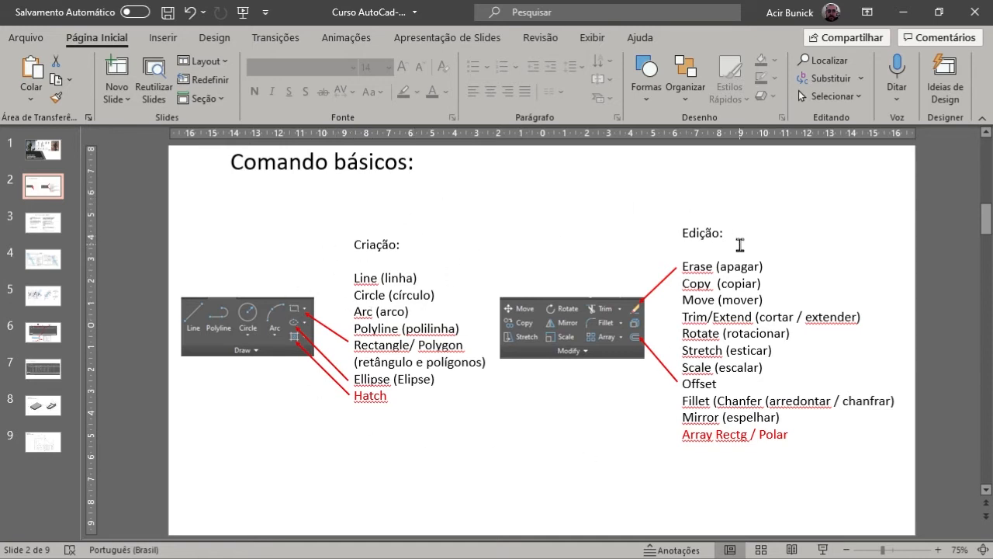
left_click(905, 15)
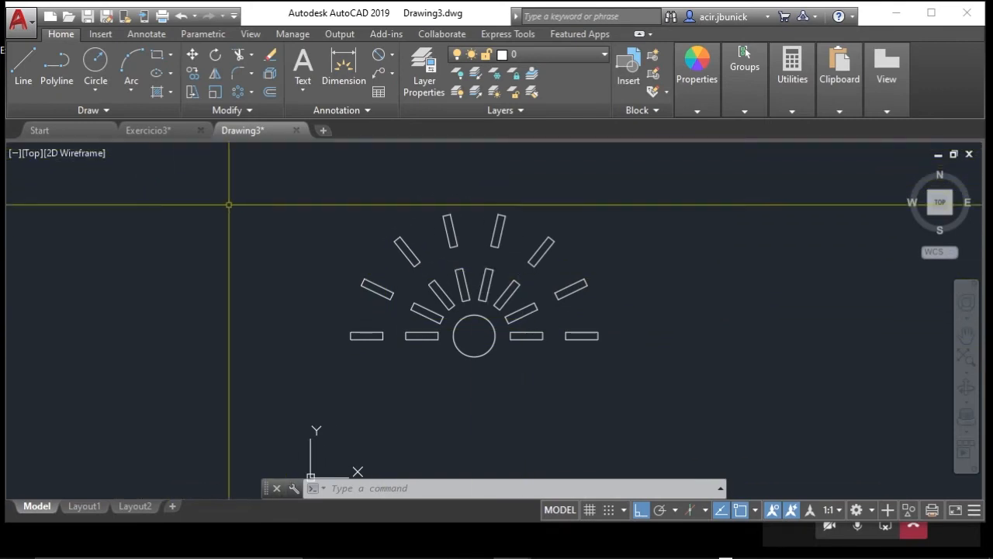
- Place four separate points to the upper left of the half-circle pattern with the Multiple Points command
left_click(105, 112)
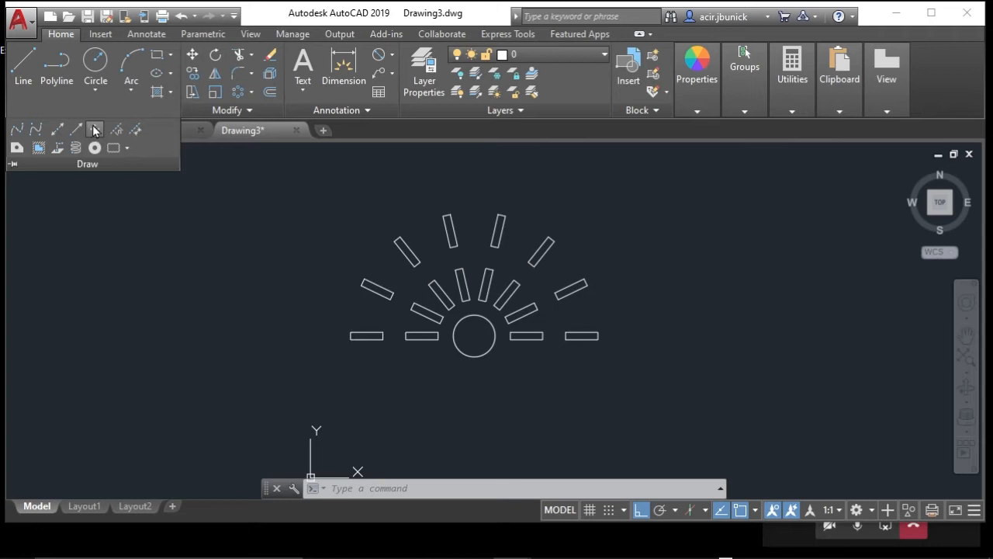
left_click(183, 237)
left_click(153, 207)
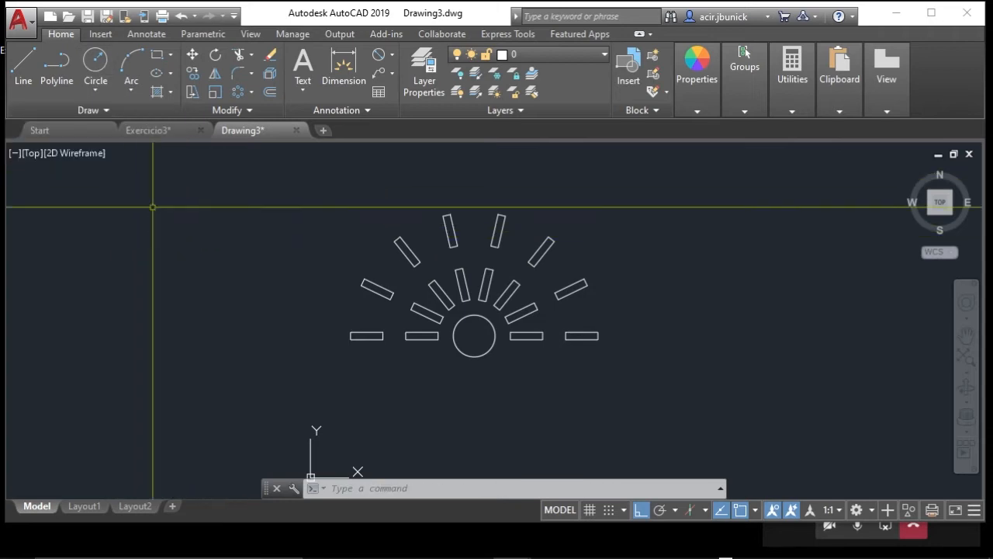
left_click(108, 110)
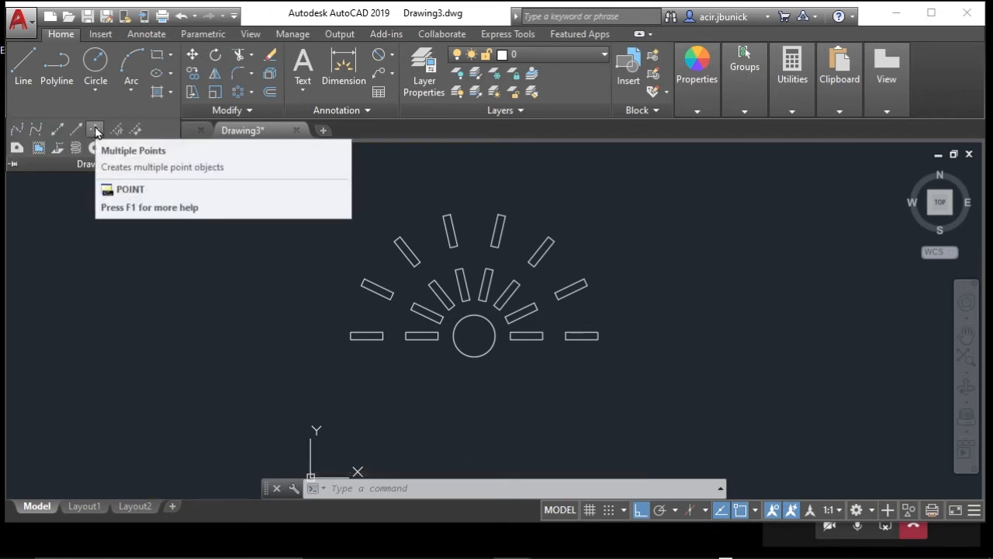
left_click(96, 129)
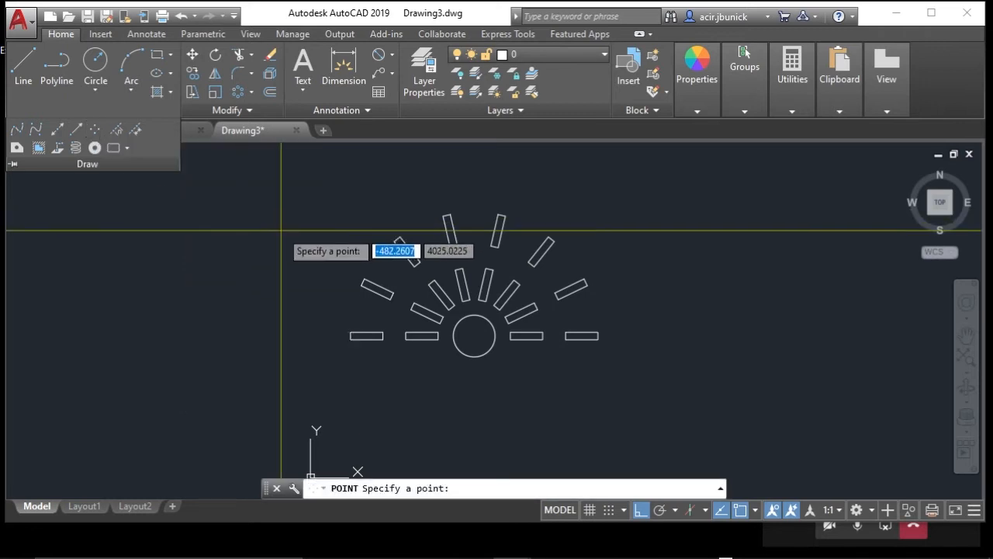
left_click(304, 208)
left_click(326, 233)
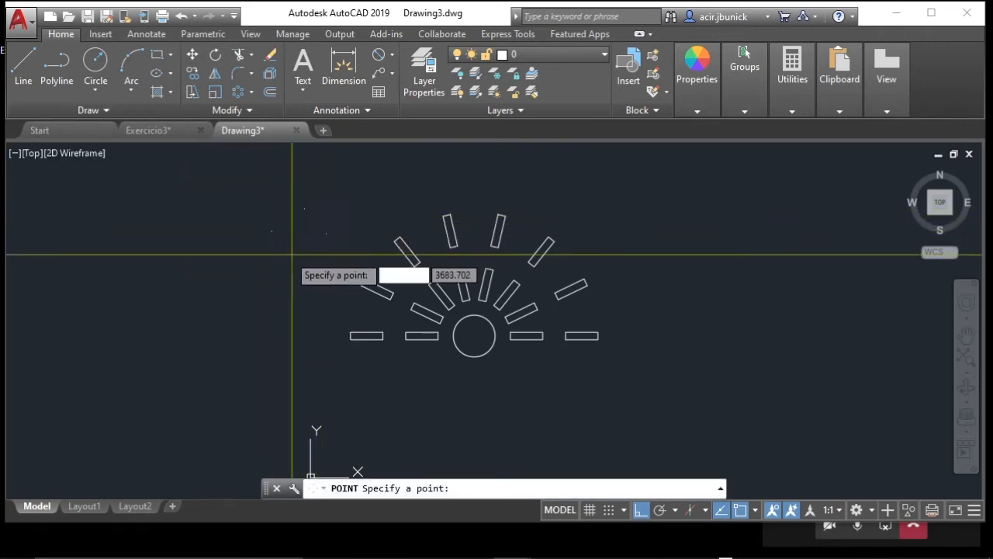
left_click(282, 258)
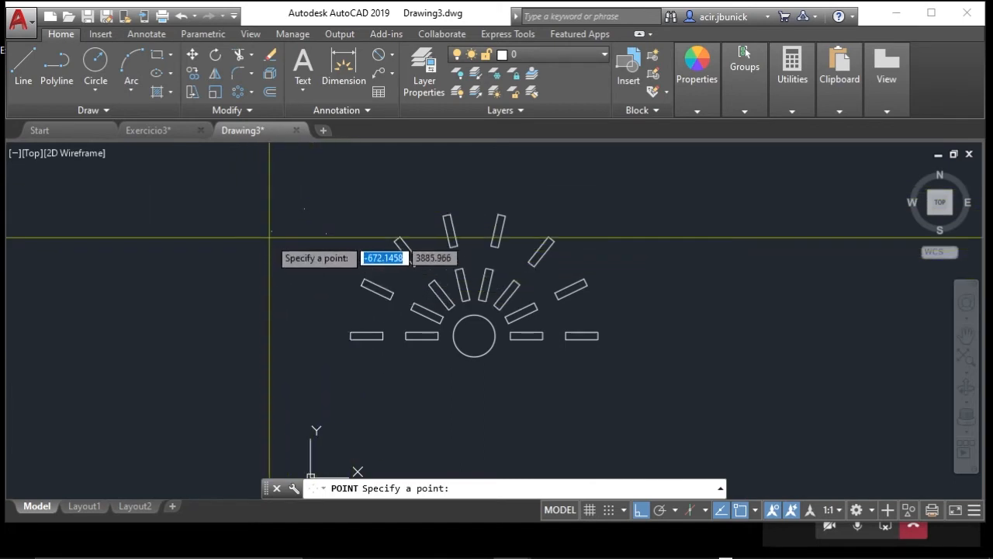
- Set the point style to a circle crossed by an X, and end the Point command with nothing selected
left_click(792, 111)
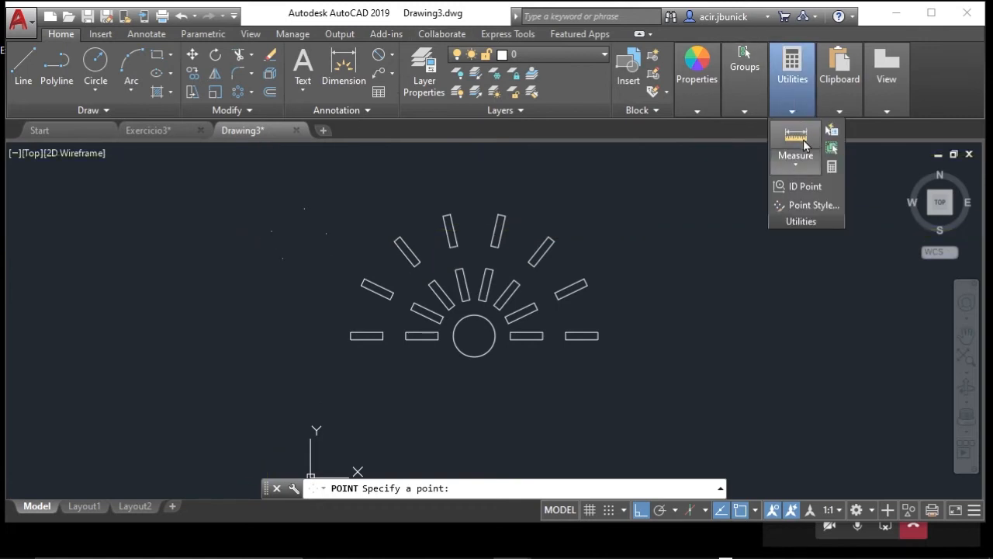
left_click(807, 206)
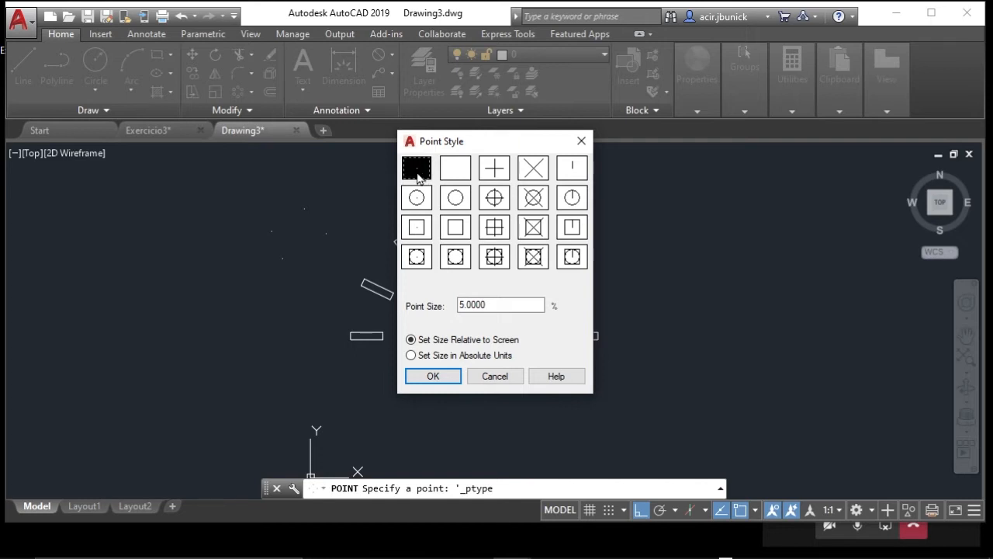
left_click(496, 199)
left_click(535, 201)
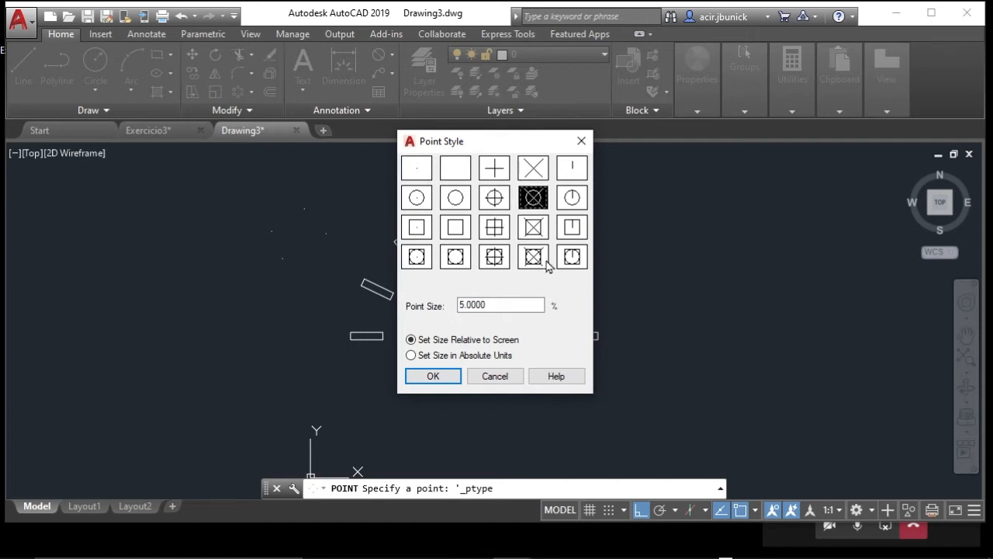
left_click(435, 376)
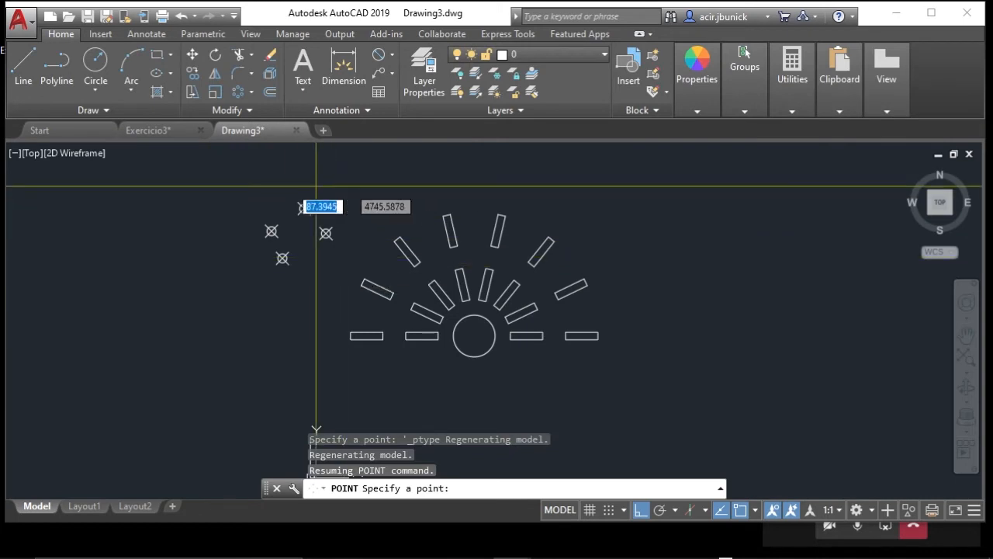
left_click(304, 208)
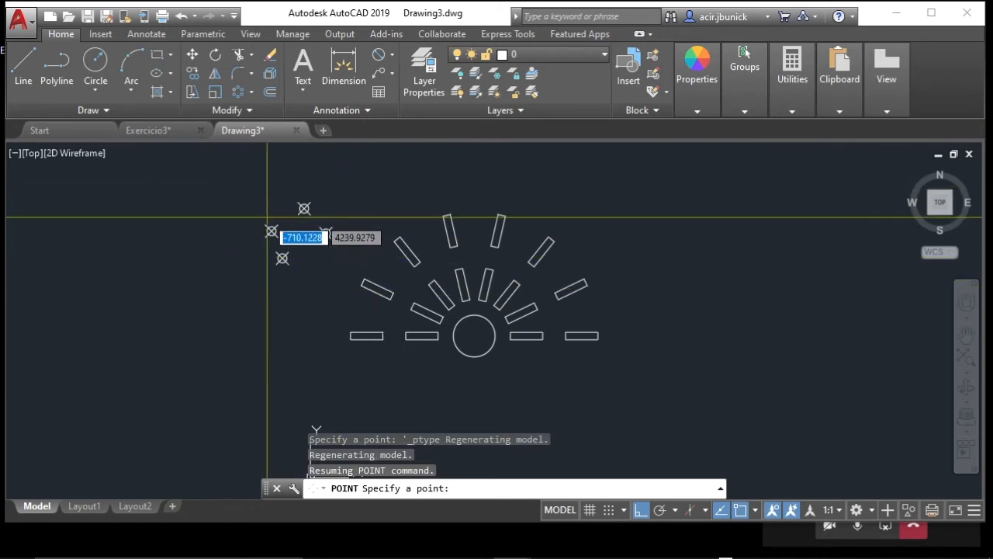
key("Escape")
key("Escape")
left_click(338, 239)
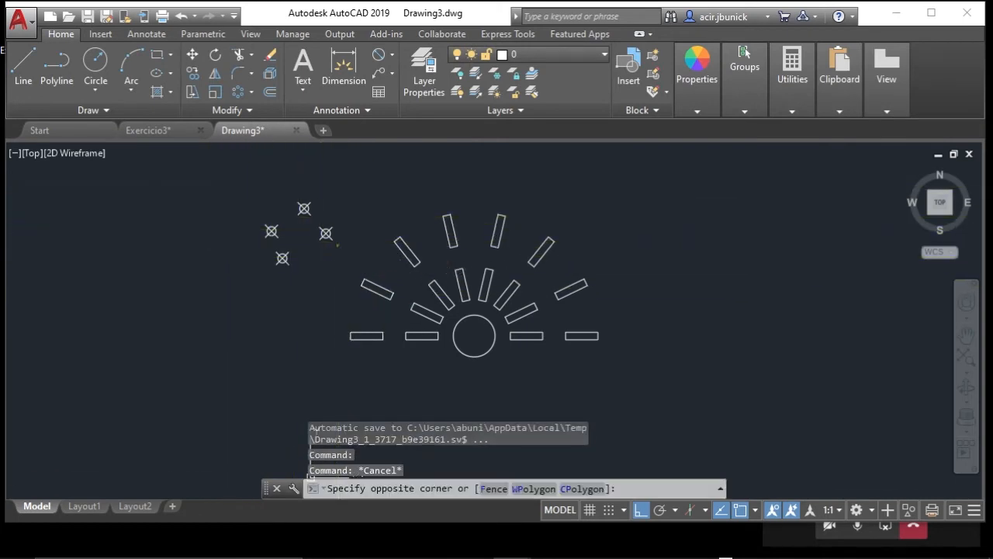
left_click(321, 228)
key("Escape")
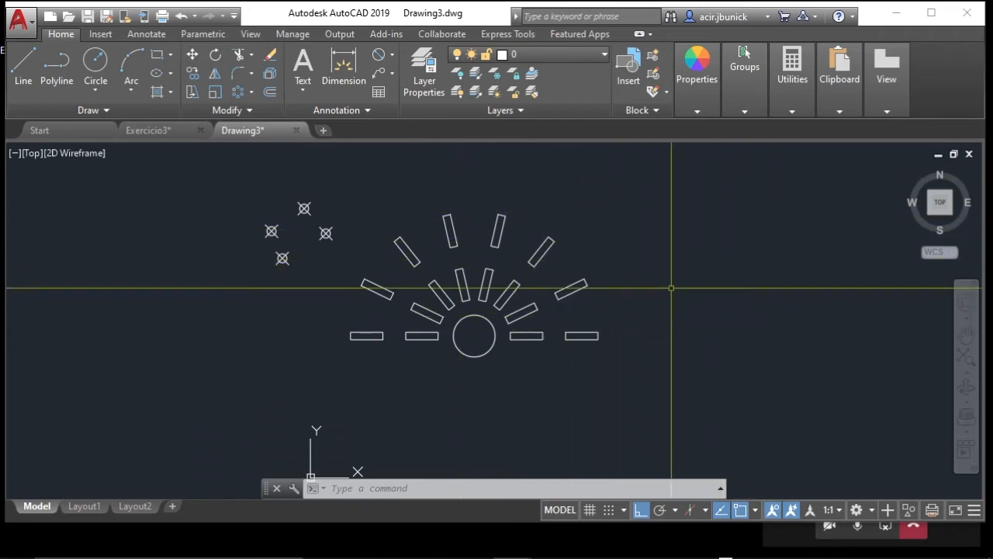
- Draw a single slanted line to the right of the half-circle pattern with Ortho mode off
key("Escape")
key("Escape")
key("Escape")
type("l")
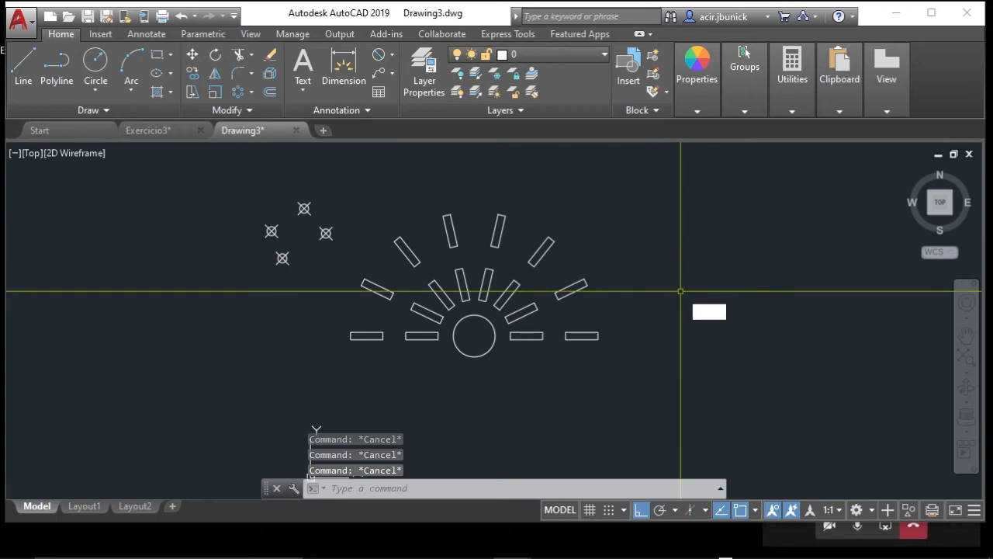
key("Return")
left_click(658, 313)
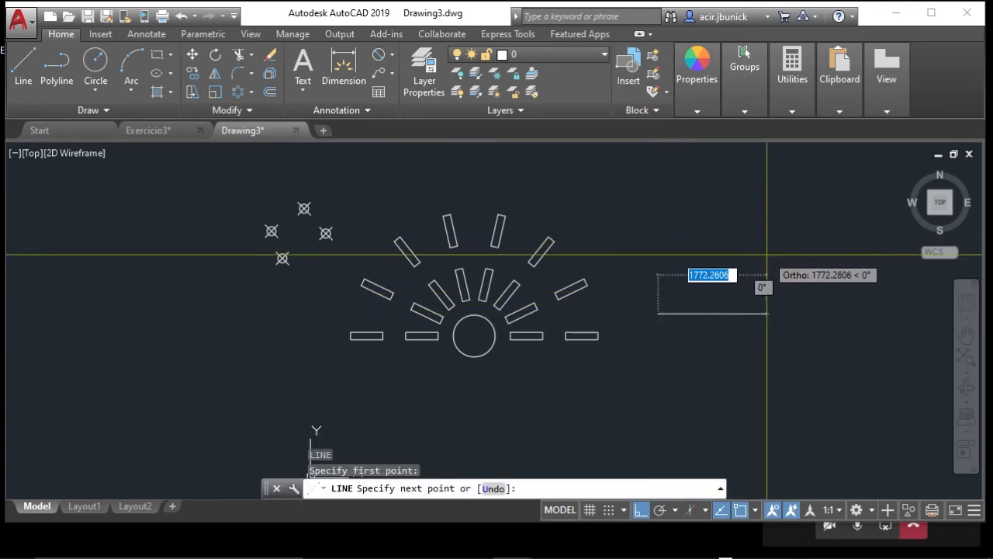
key("F8")
left_click(767, 230)
key("Escape")
key("Escape")
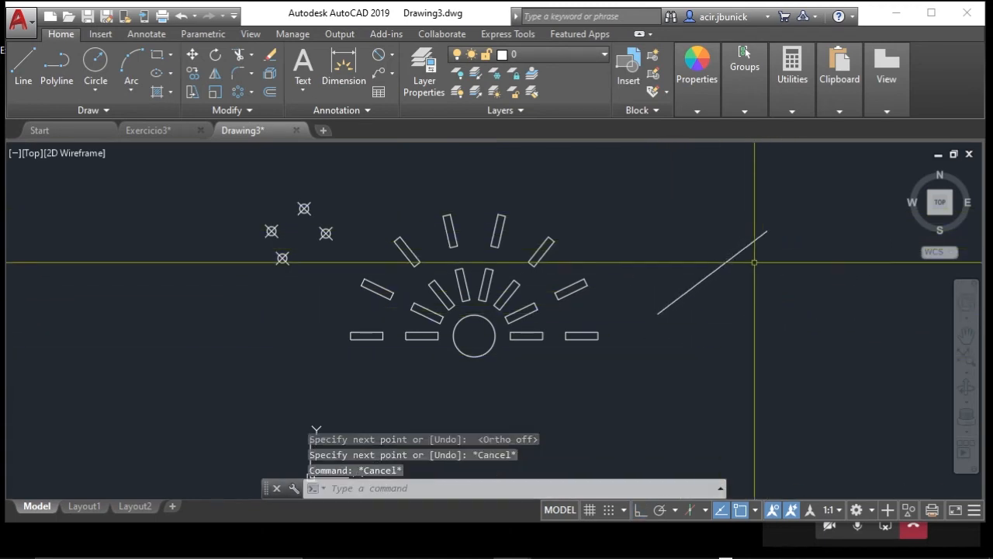
- Draw a circle of radius 1500 centred on the slanted line's lower endpoint
type("c")
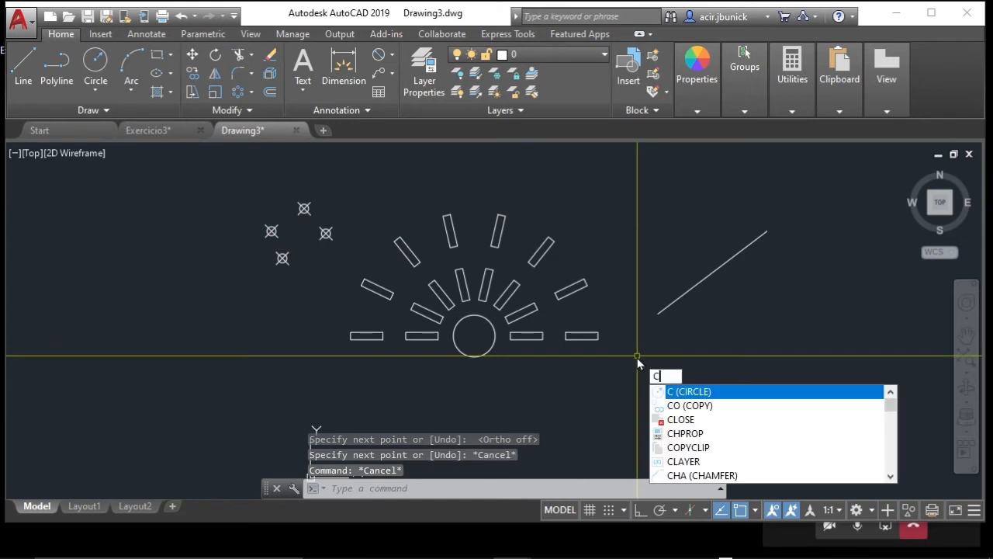
key("Return")
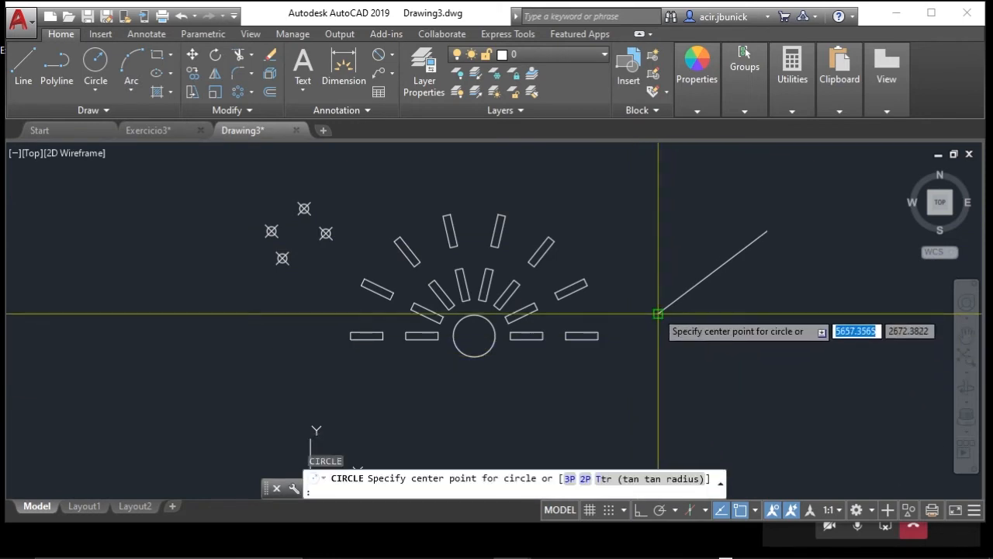
left_click(658, 313)
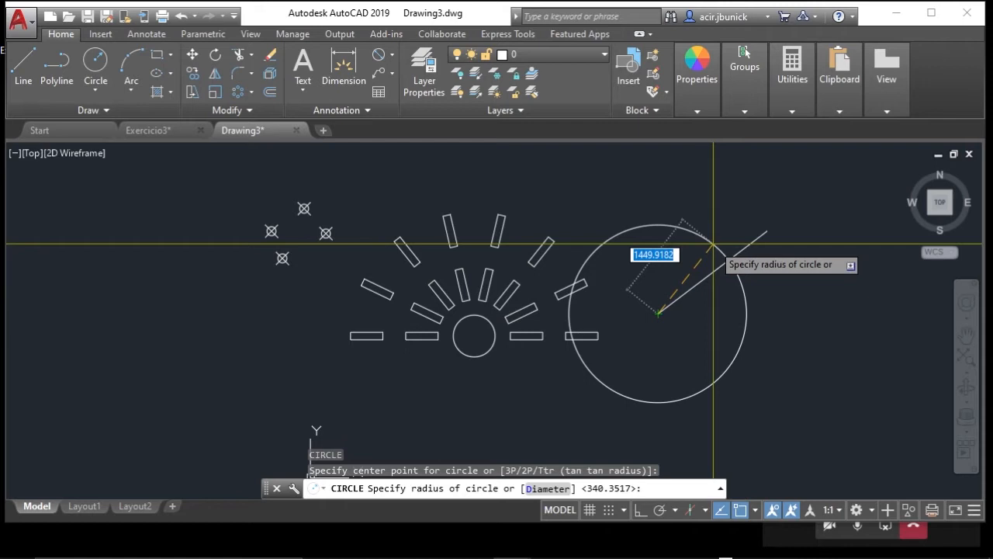
type("1500")
key("Return")
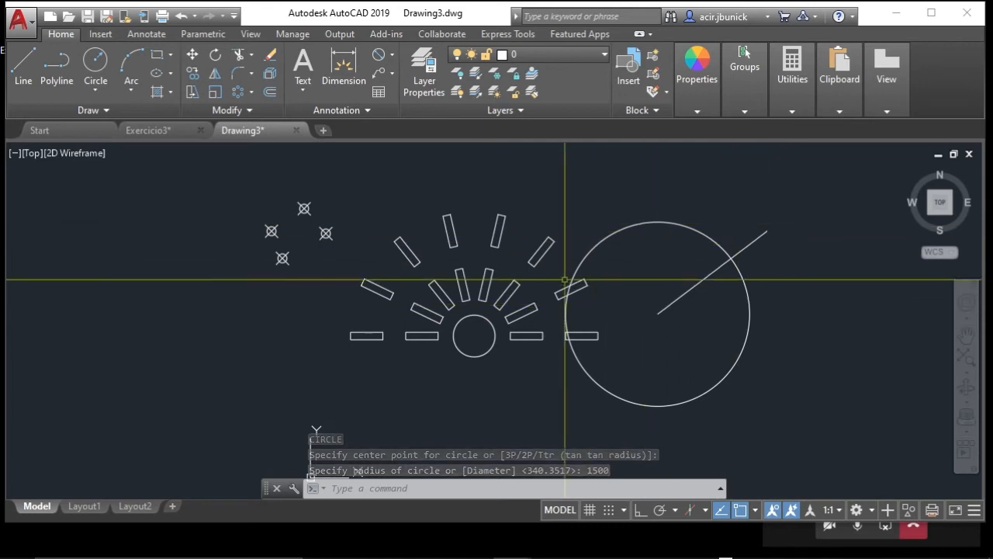
- Place a point at the intersection of the large circle and the slanted line with Multiple Points
left_click(88, 110)
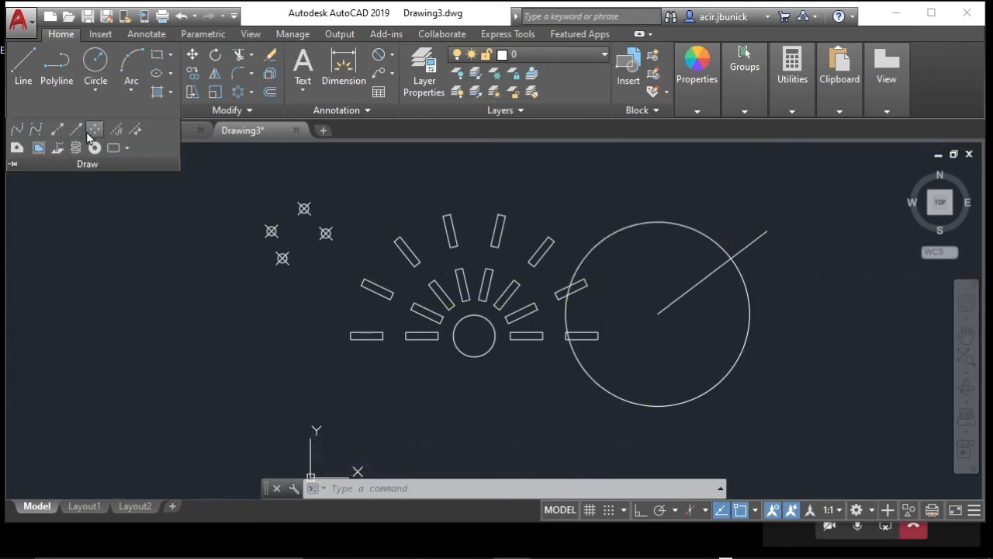
left_click(96, 131)
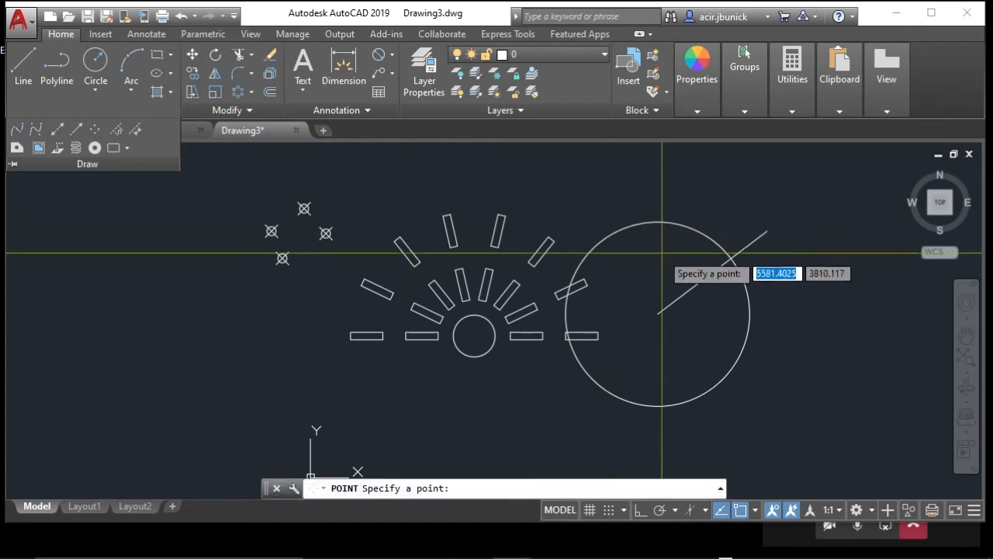
left_click(732, 258)
key("Escape")
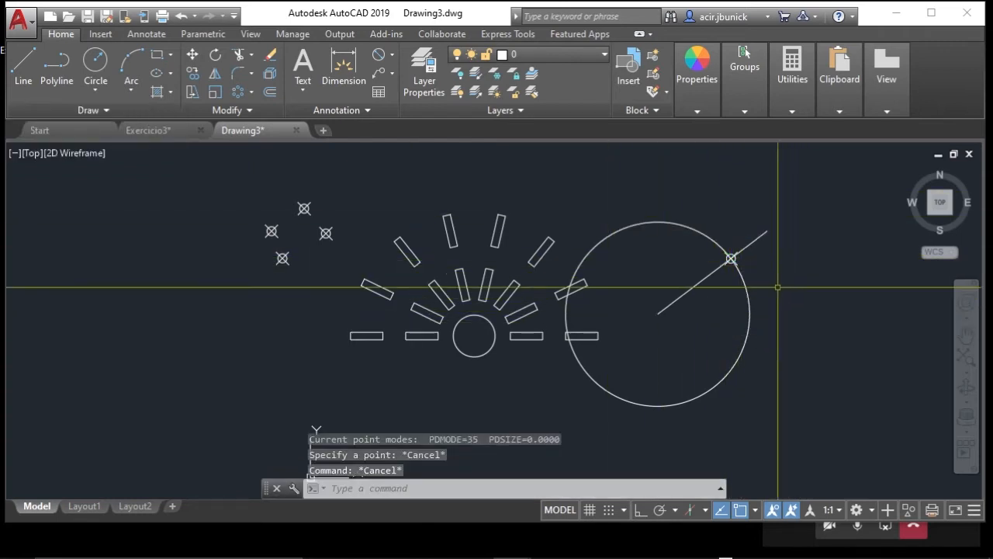
- Erase the large 1500-radius circle, keeping the slanted line and its point
type("e")
key("Return")
left_click(755, 363)
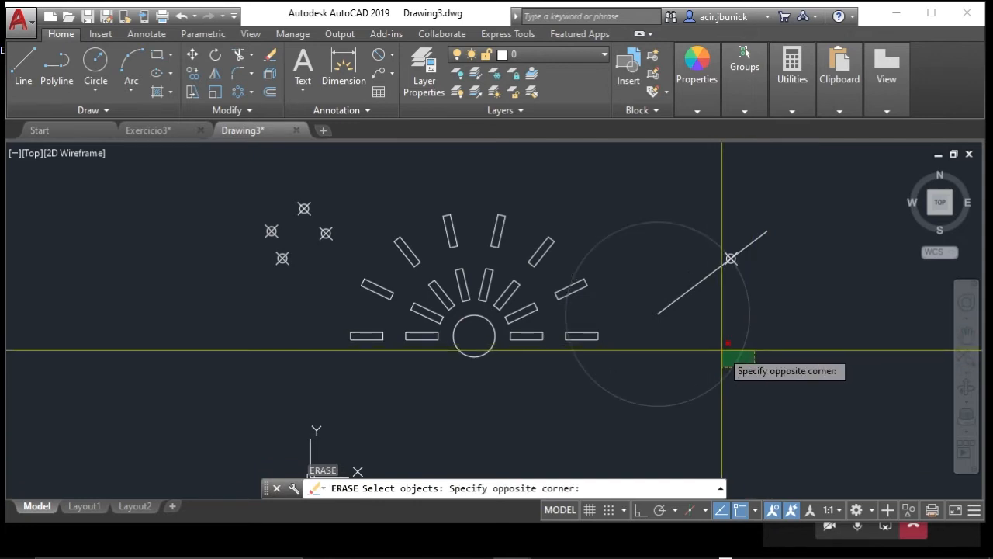
left_click(723, 350)
key("Return")
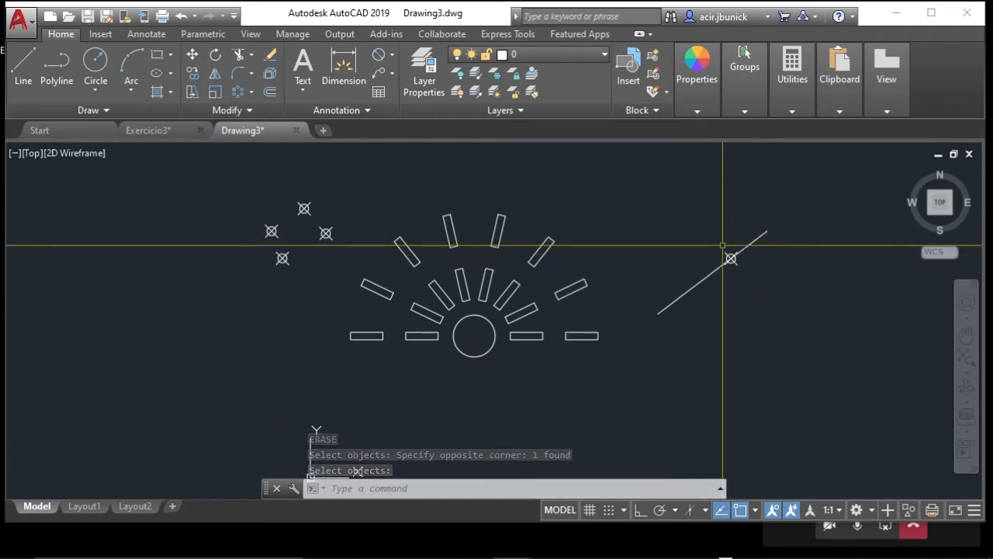
- Review the Node option among the running object snap modes in the Osnap settings, and accept the settings
right_click(525, 207, "shift")
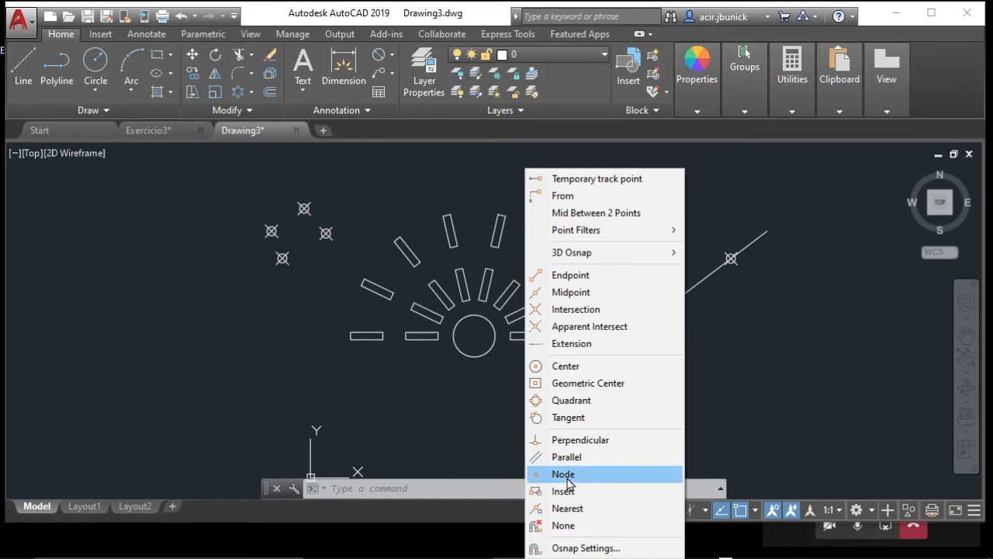
left_click(579, 548)
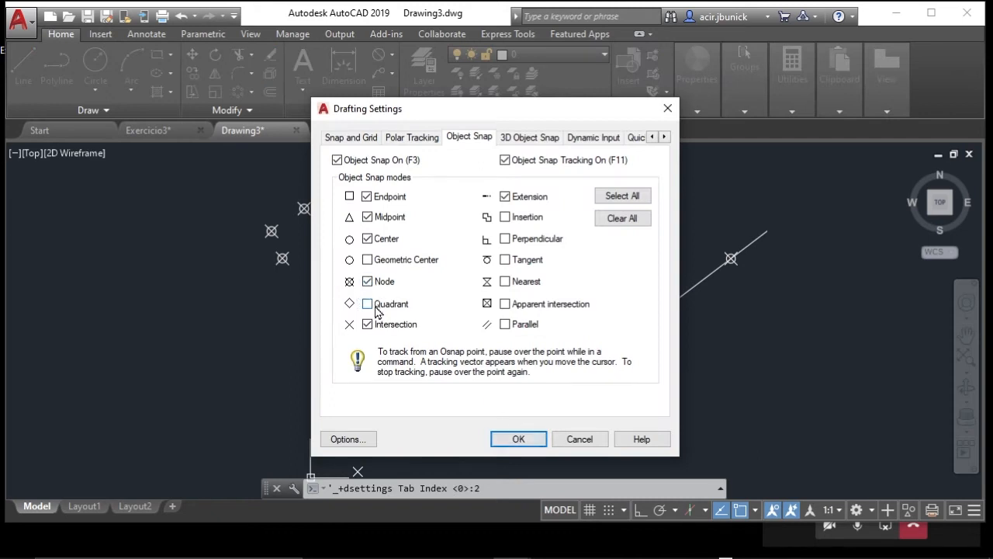
left_click(516, 440)
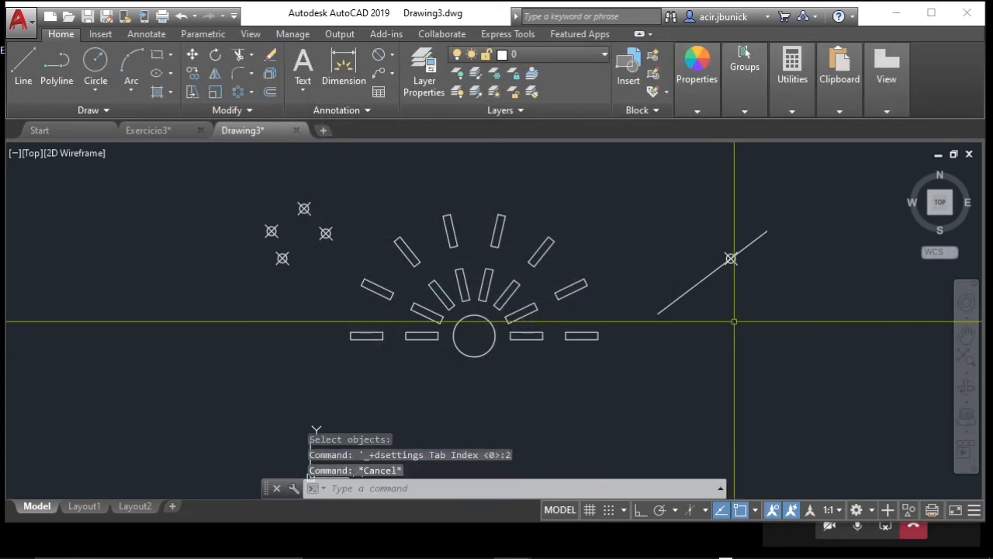
- Try starting a line from the point on the slanted line with the Node snap, and cancel it
type("l")
key("Return")
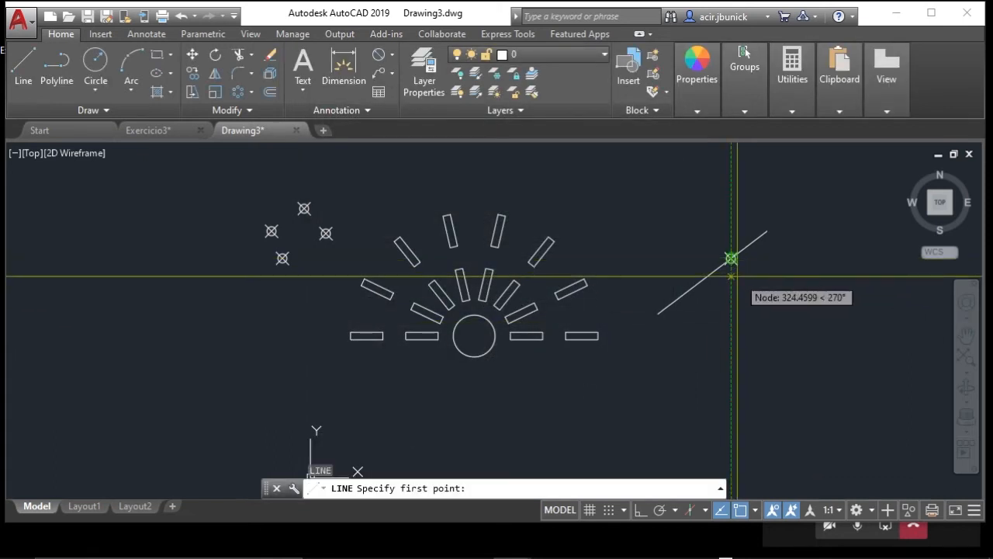
left_click(731, 259)
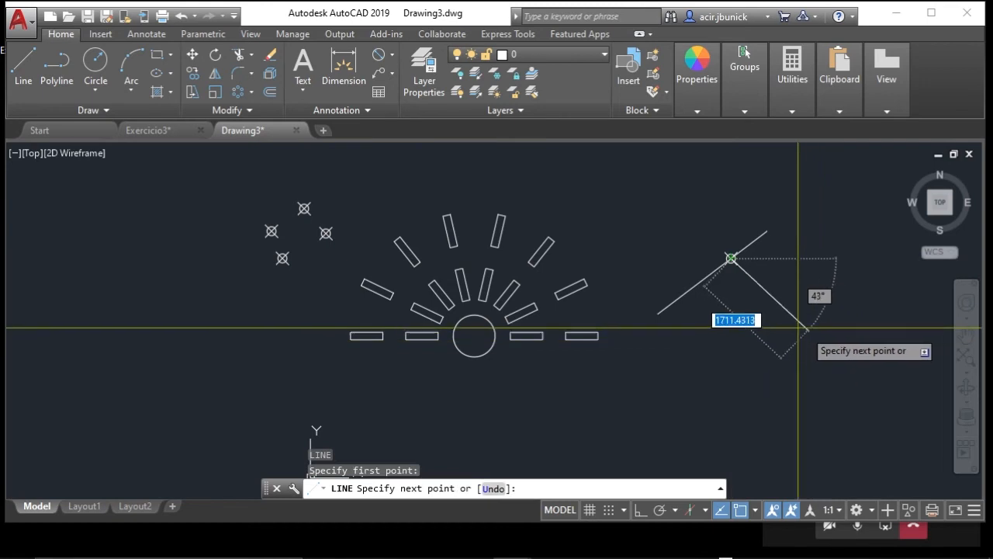
key("Escape")
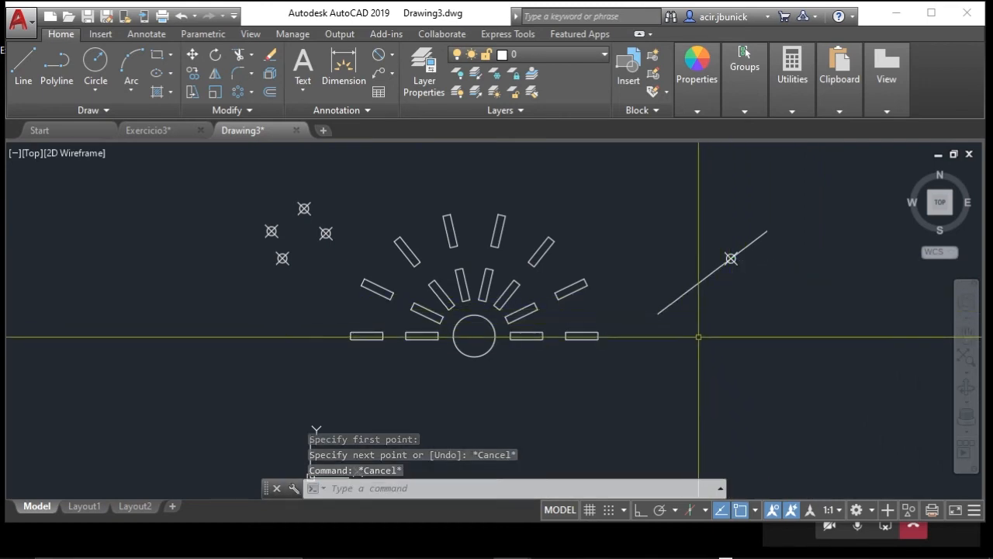
right_click(666, 320, "shift")
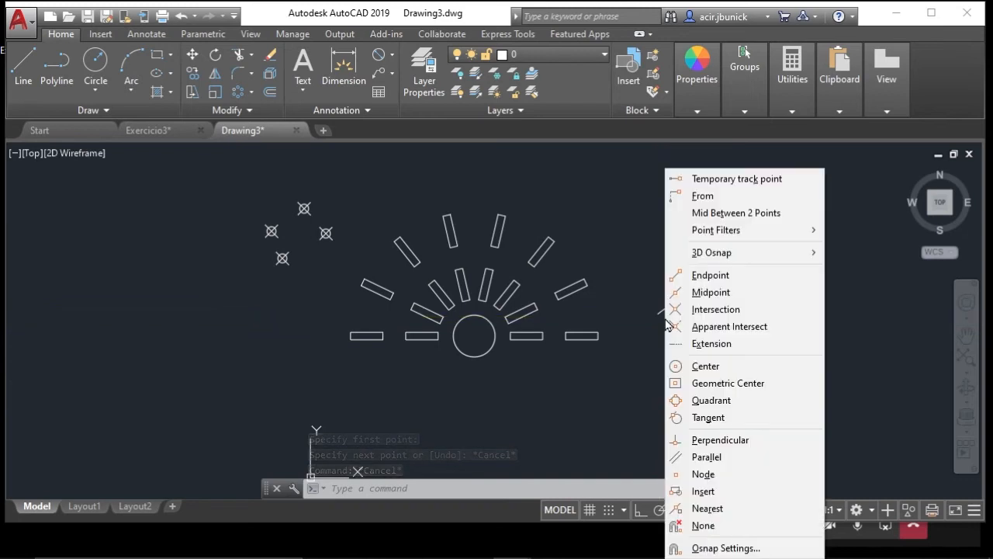
left_click(703, 474)
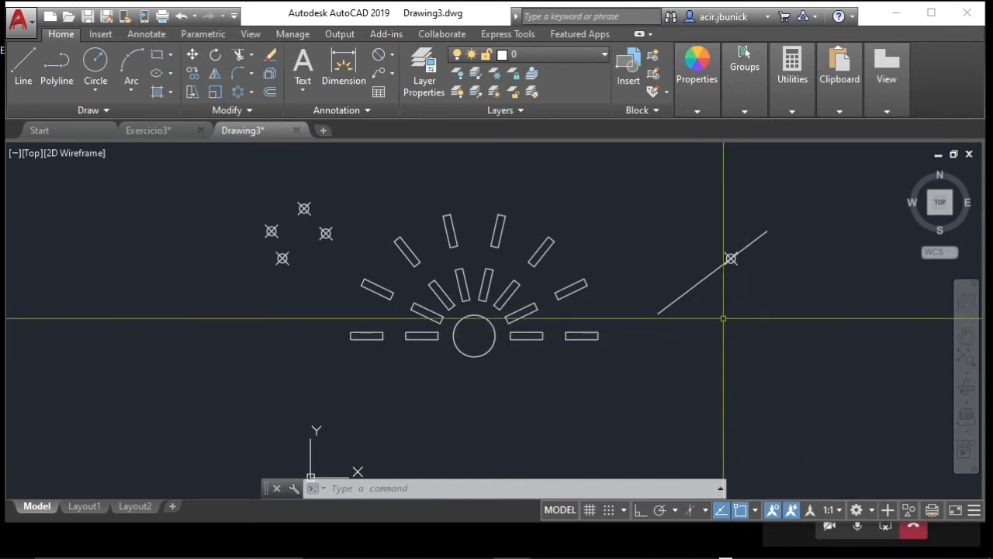
key("Escape")
key("Escape")
key("Escape")
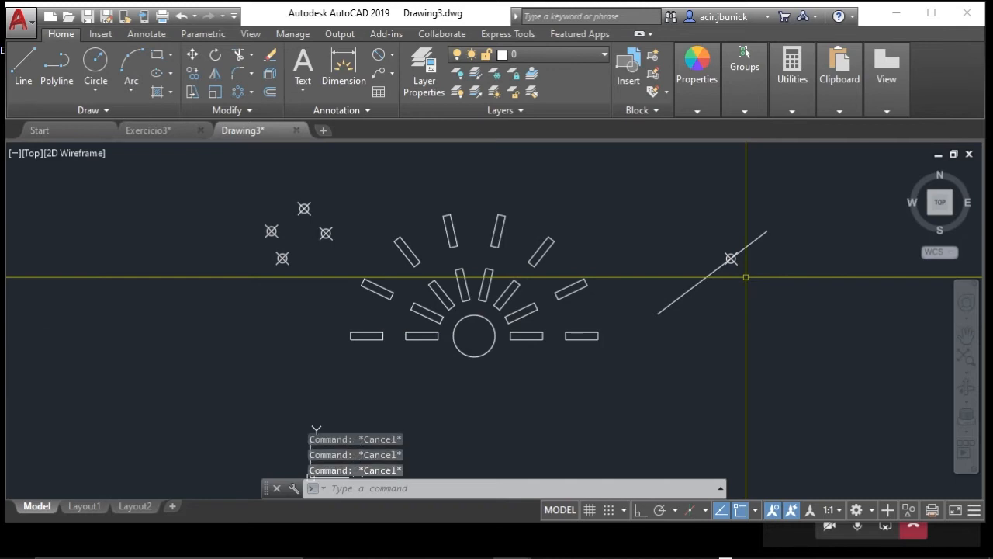
- Try to erase the slanted line with a window selection around its middle part
type("e")
key("Return")
left_click(682, 275)
left_click(734, 238)
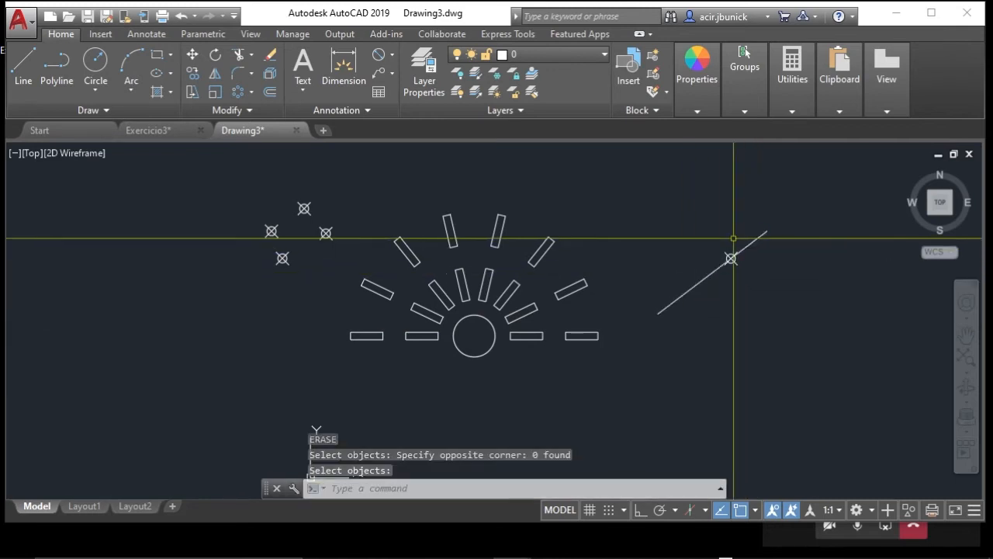
key("Escape")
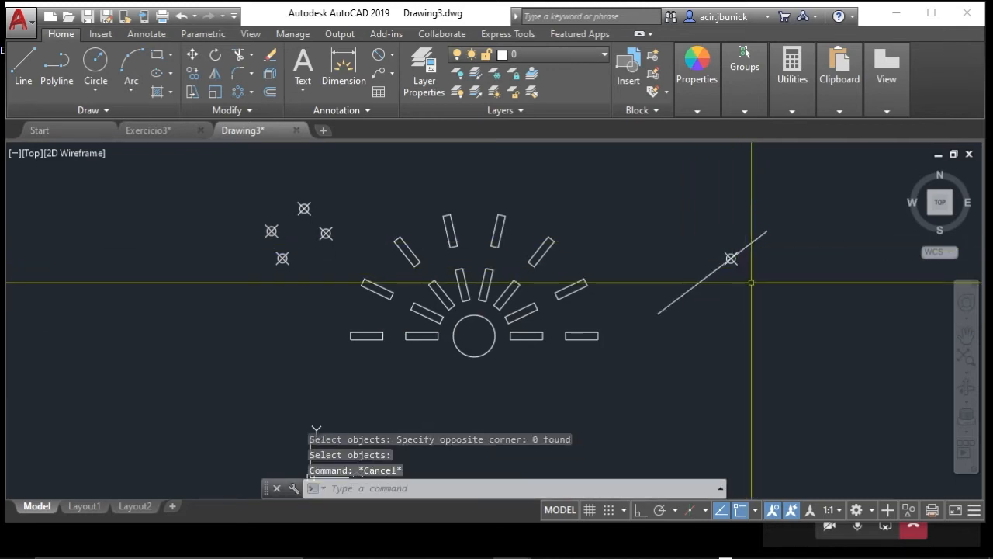
key("Escape")
key("Escape")
- Erase the slanted line together with its point using a crossing selection
type("e")
key("Return")
left_click(753, 277)
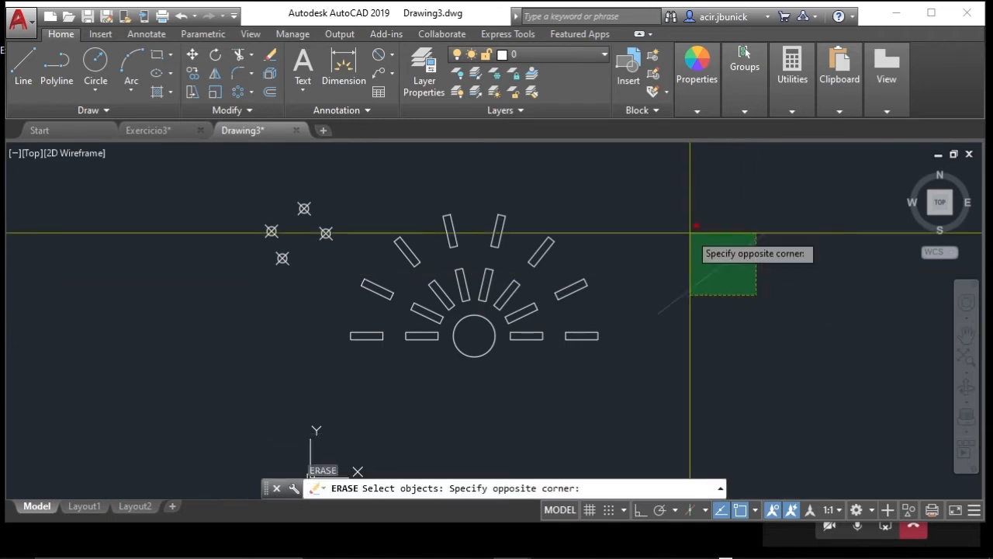
left_click(692, 237)
key("Escape")
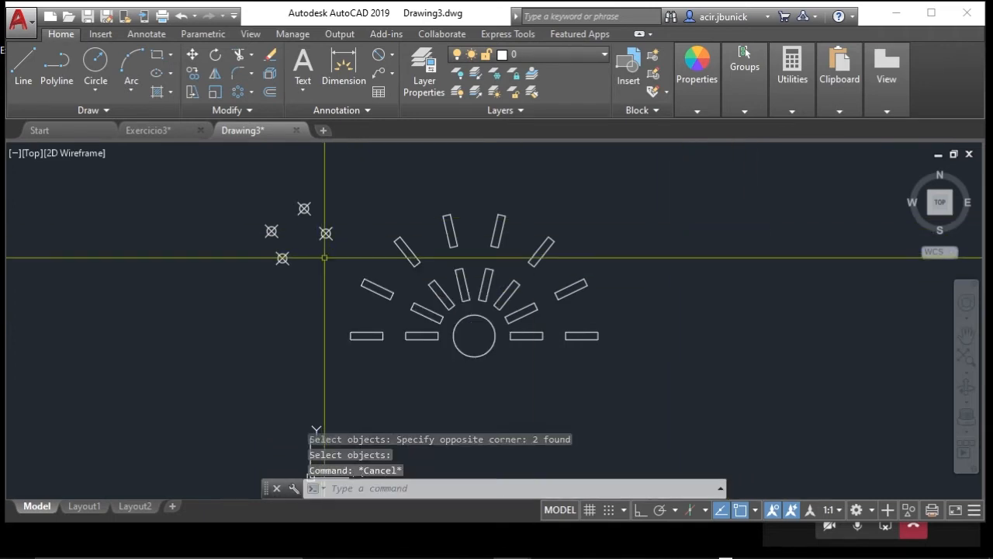
- Erase the four separate points to the upper left of the half-circle pattern with a crossing selection
type("e")
key("Return")
left_click(336, 266)
left_click(220, 204)
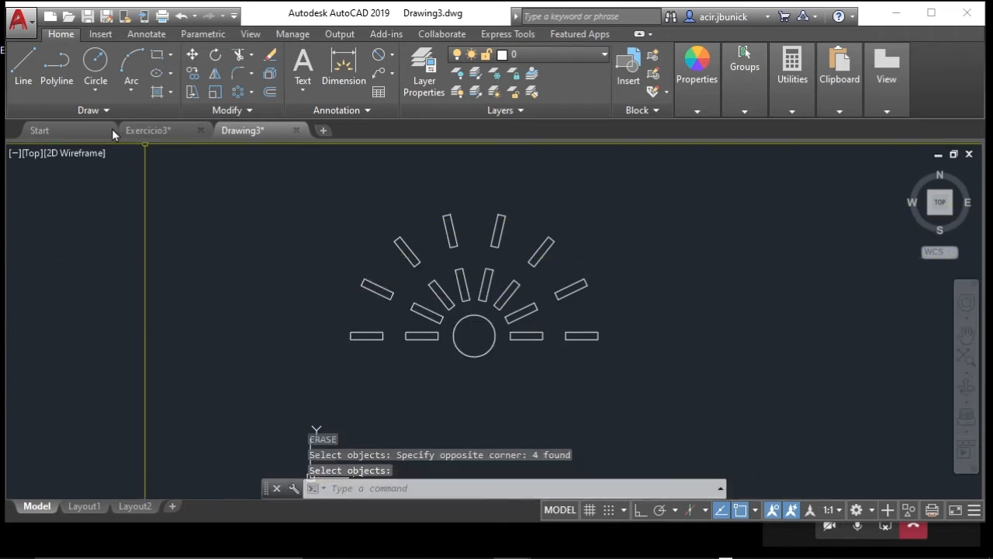
left_click(105, 114)
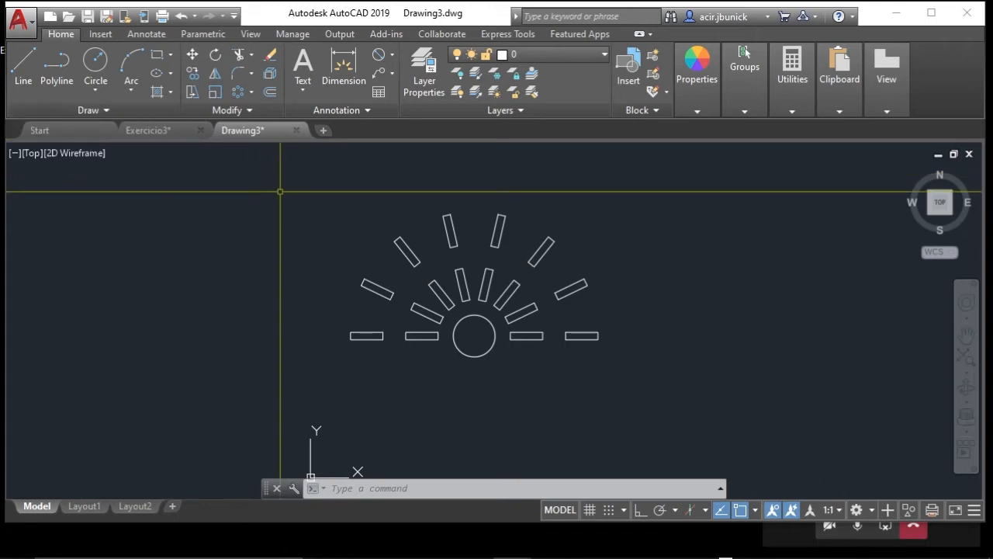
middle_click_drag(318, 234, 160, 222)
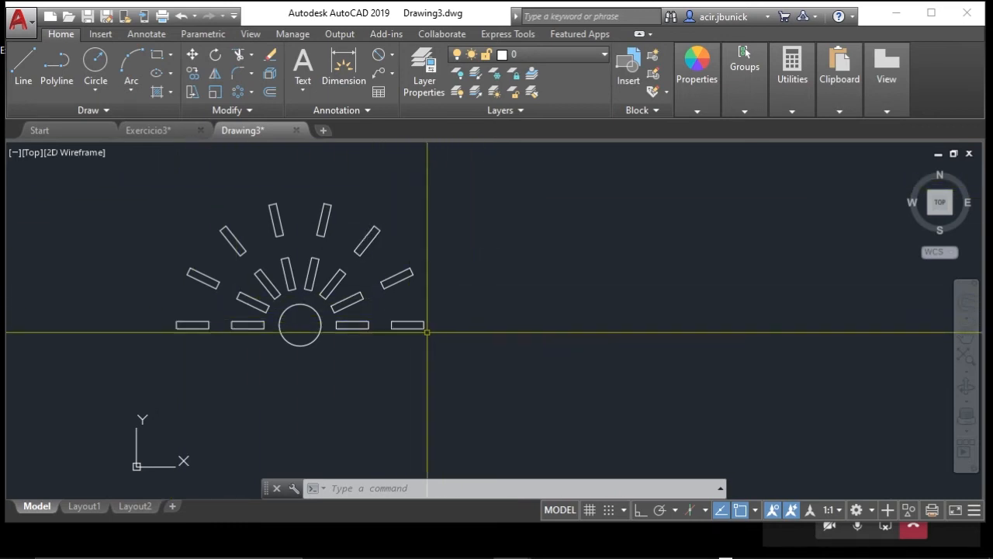
type("c")
key("Return")
key("Escape")
key("Escape")
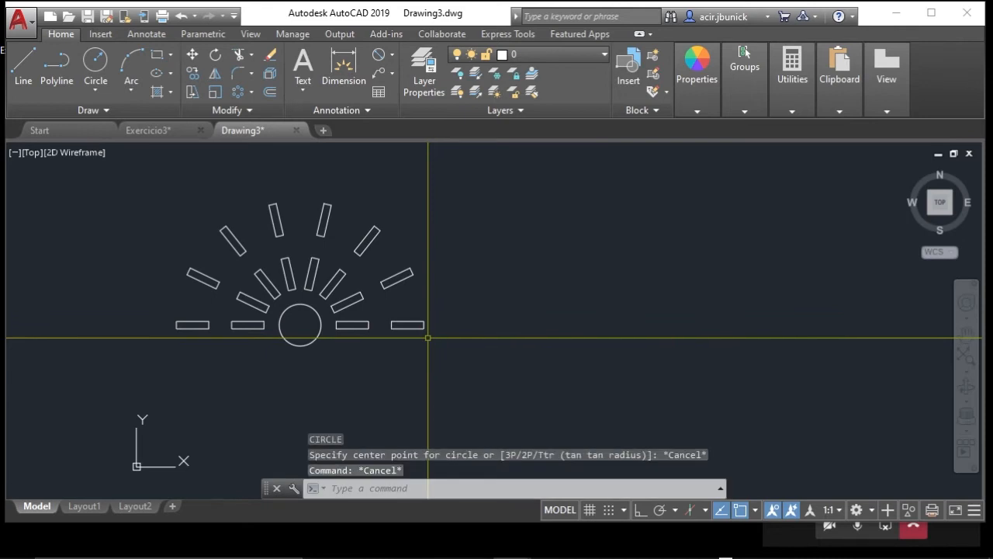
scroll(401, 342, "up", 10)
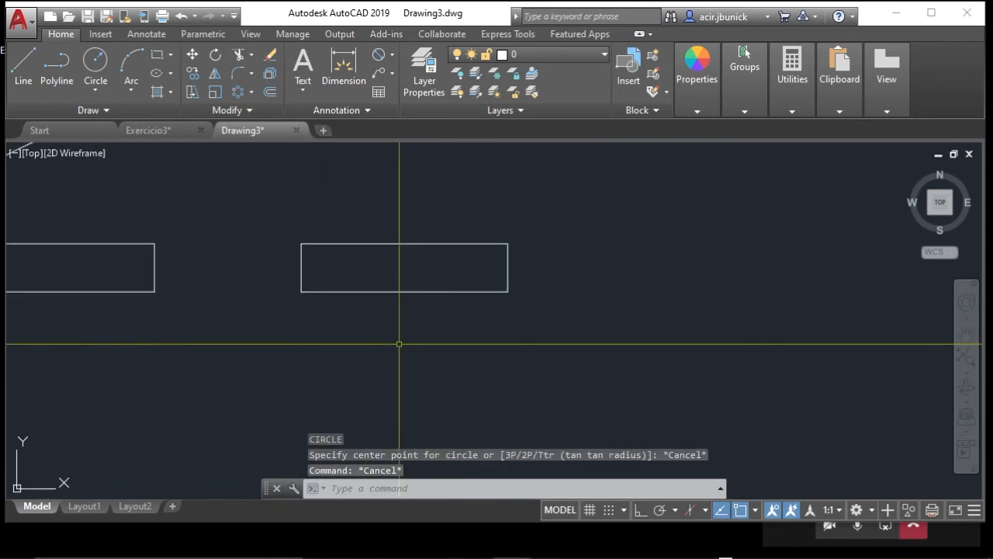
scroll(382, 351, "down", 4)
middle_click_drag(393, 339, 362, 333)
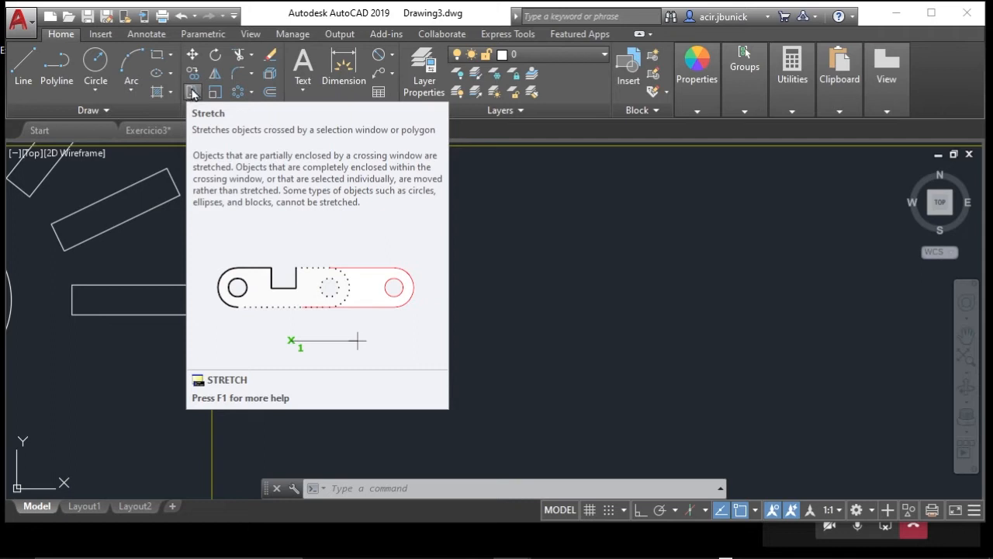
left_click(192, 93)
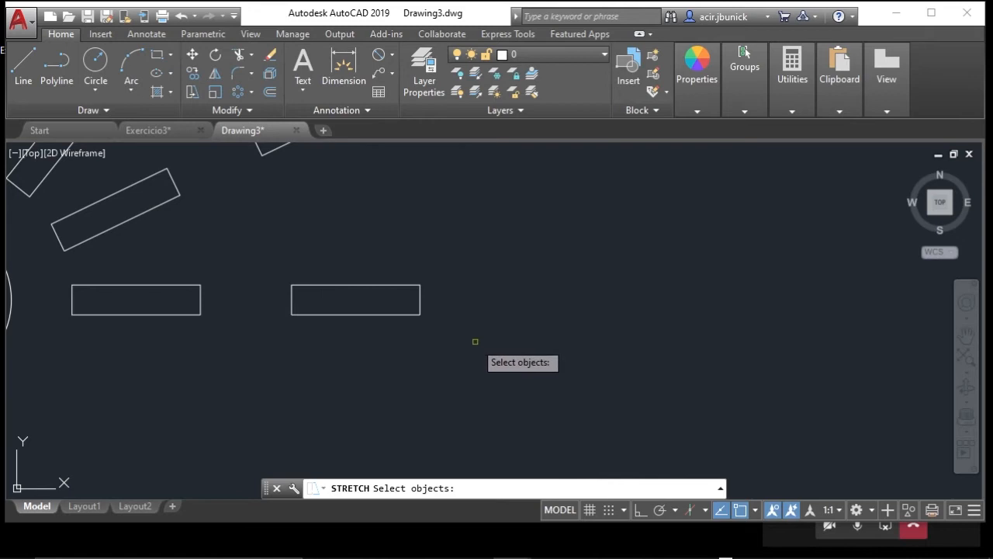
key("Escape")
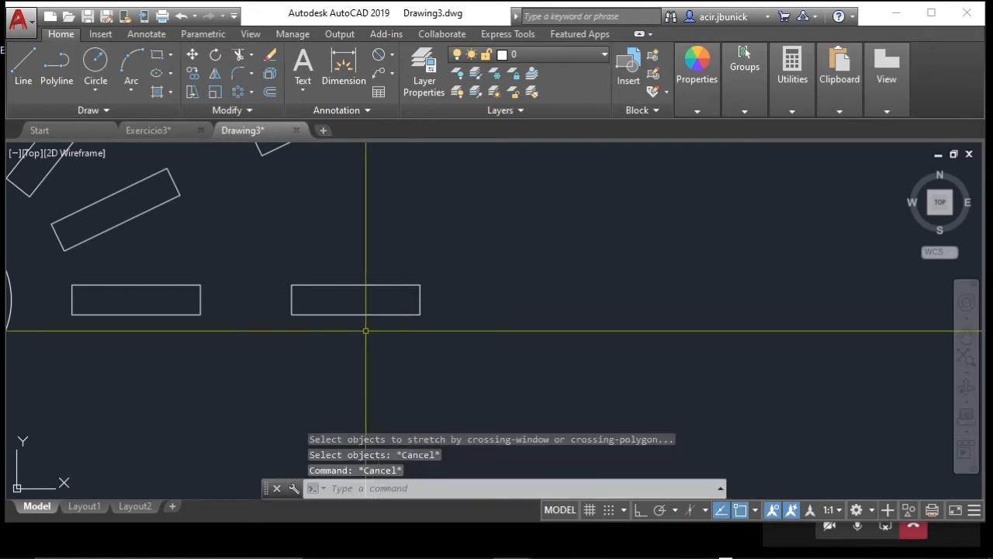
- Erase the entire half-circle pattern, including its central circle and all rectangles, with a crossing selection
scroll(376, 331, "down", 5)
middle_click_drag(373, 329, 522, 370)
type("e")
key("Return")
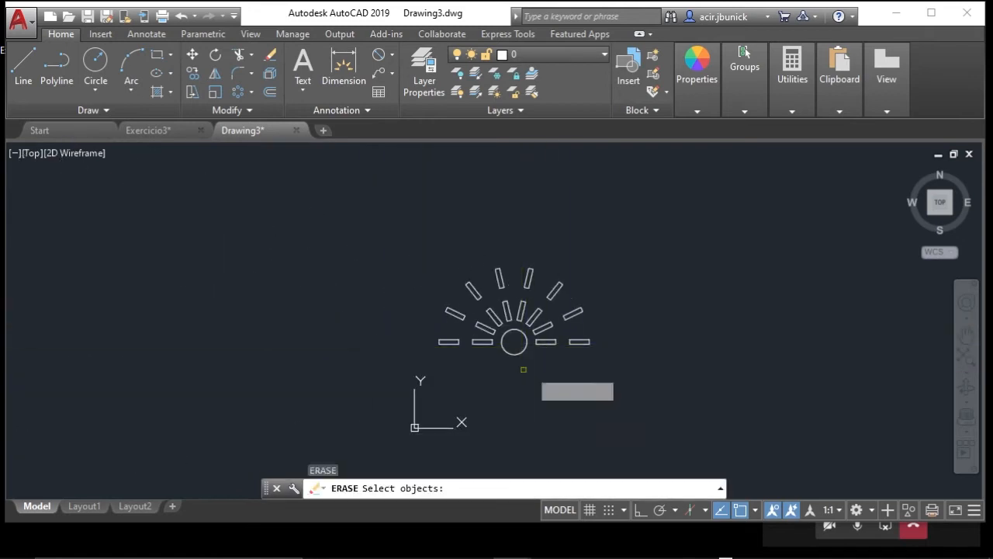
left_click(628, 368)
left_click(378, 213)
key("Return")
key("Escape")
key("Escape")
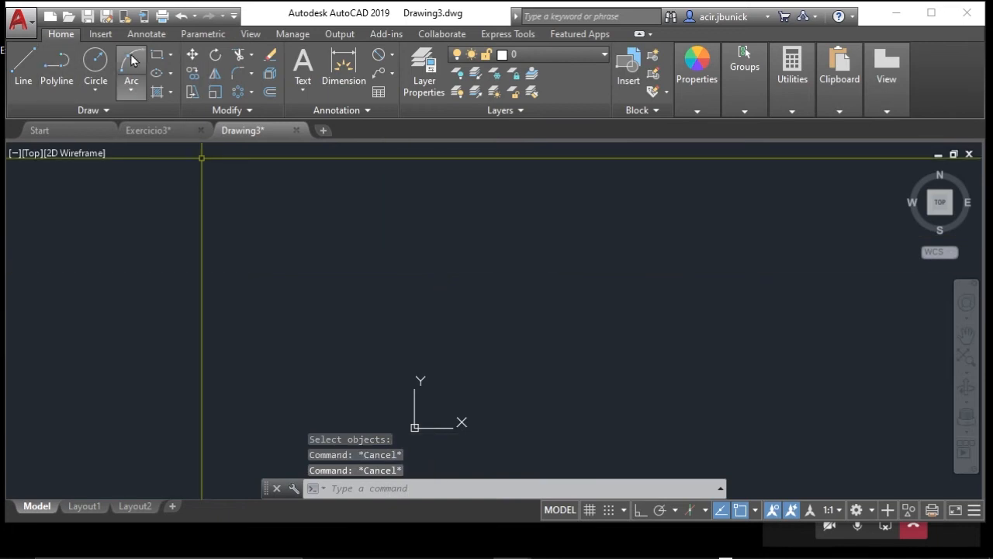
- Draw a rectangle 600 units wide and 300 units high in the empty drawing area
left_click(156, 56)
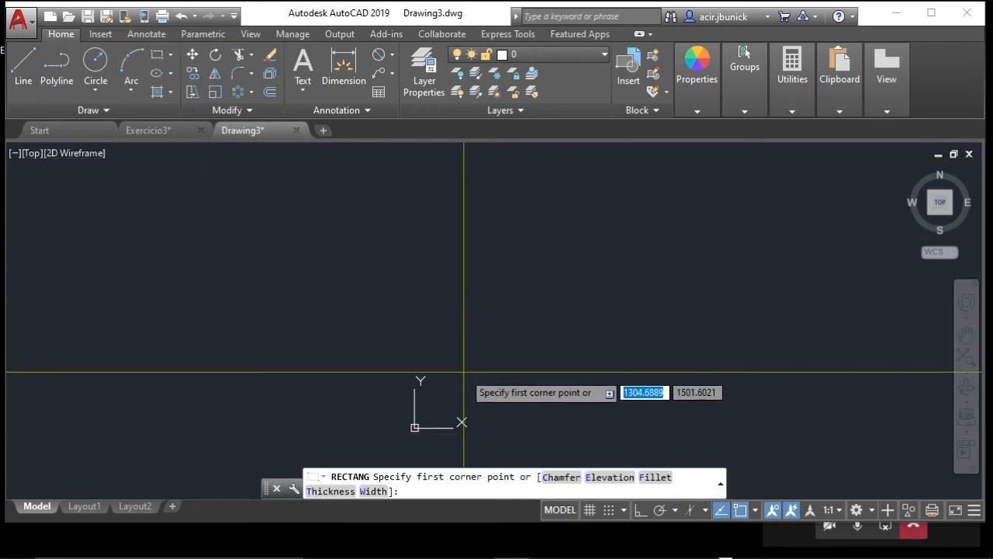
left_click(464, 371)
scroll(519, 378, "up", 9)
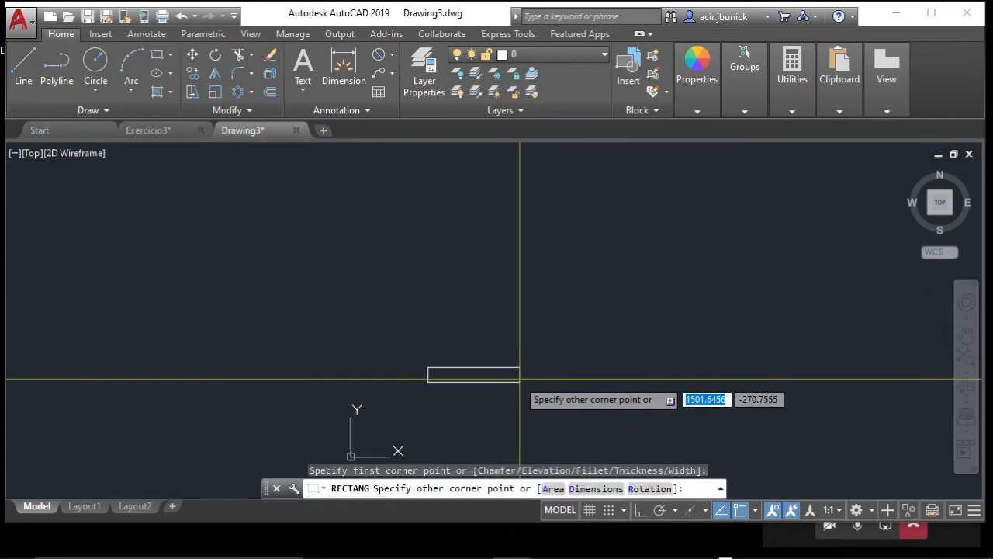
middle_click_drag(386, 219, 813, 284)
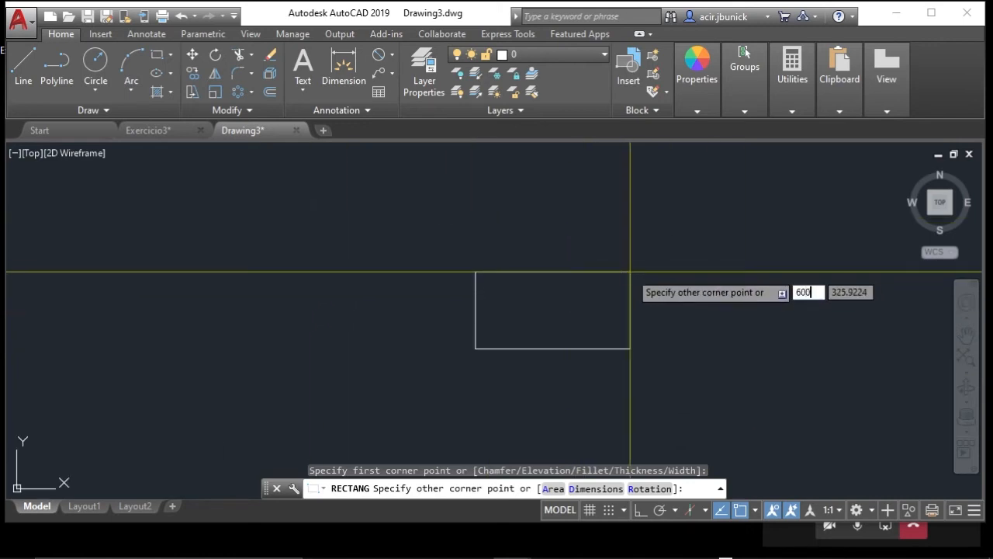
key("Tab")
type("300")
key("Return")
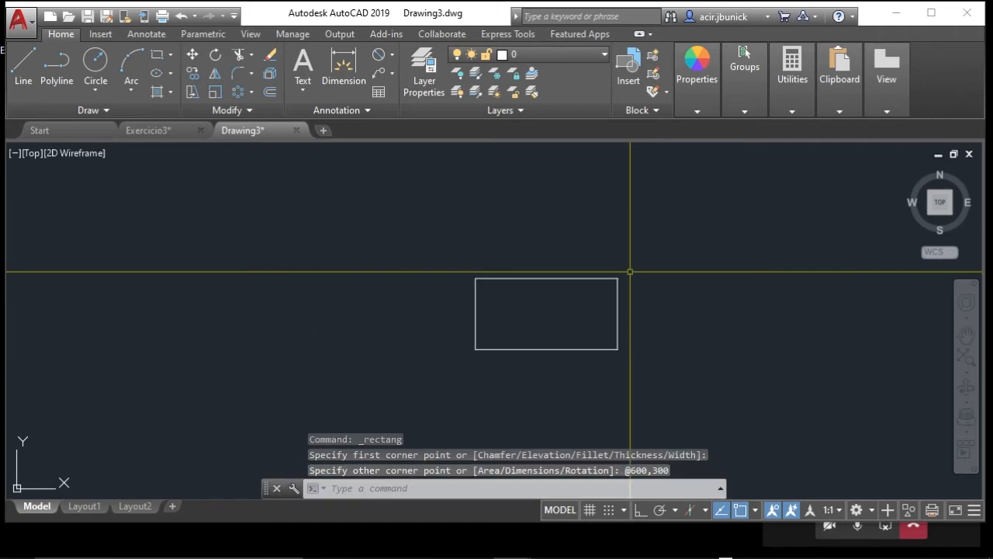
key("Escape")
- Measure the length of the rectangle's upper edge between its two corners
scroll(559, 319, "up", 2)
middle_click_drag(534, 322, 466, 309)
scroll(467, 312, "down", 2)
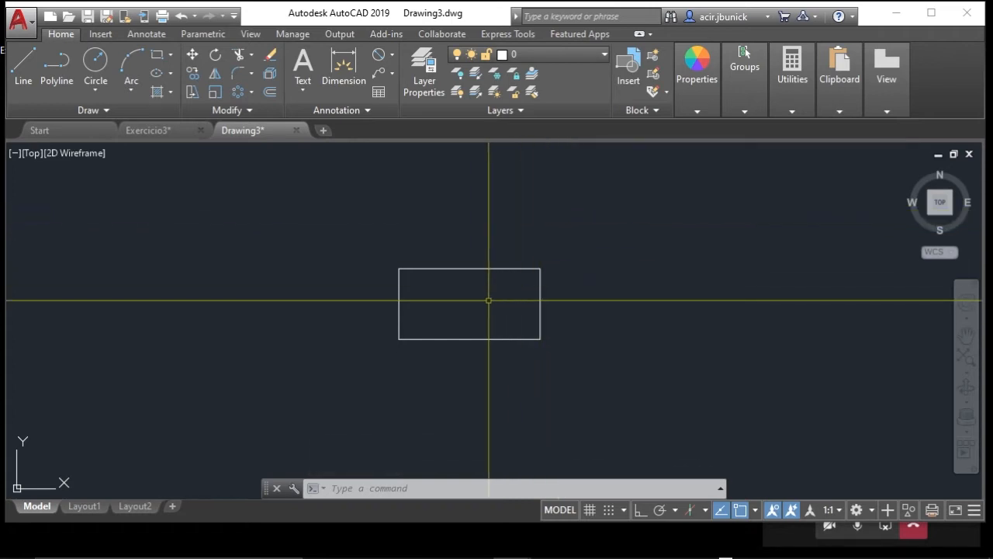
mouse_move(488, 300)
middle_mouse_down()
mouse_move(455, 302)
mouse_move(487, 302)
middle_mouse_up()
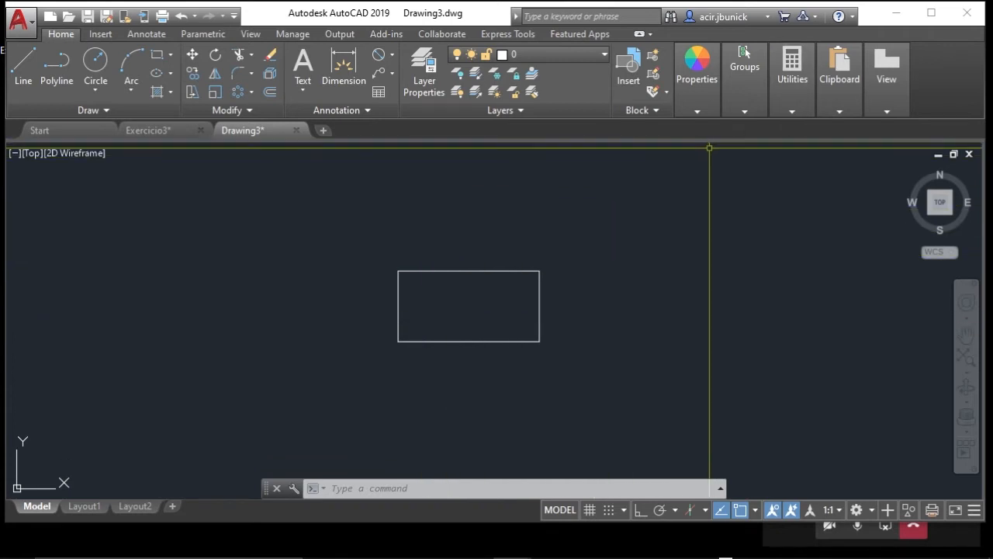
left_click(785, 109)
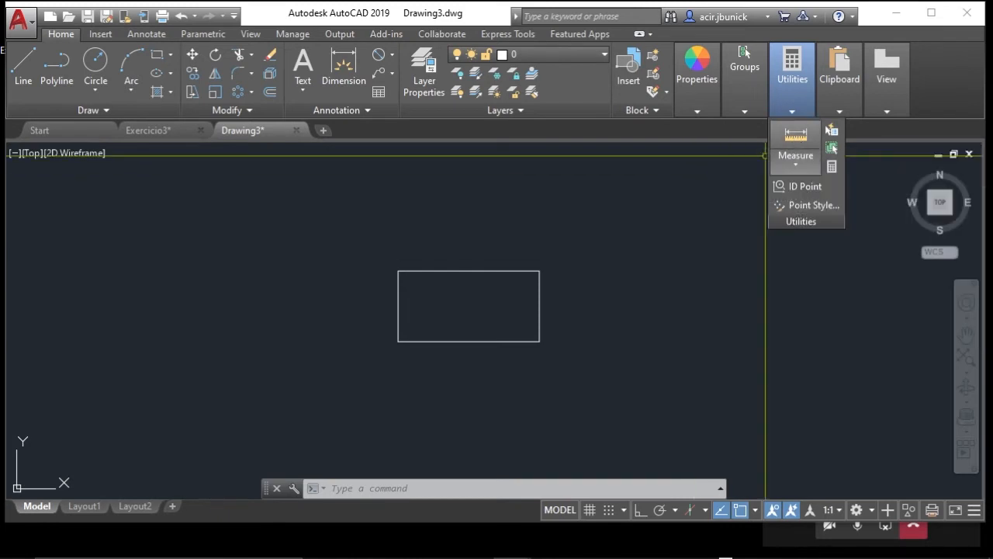
left_click(794, 140)
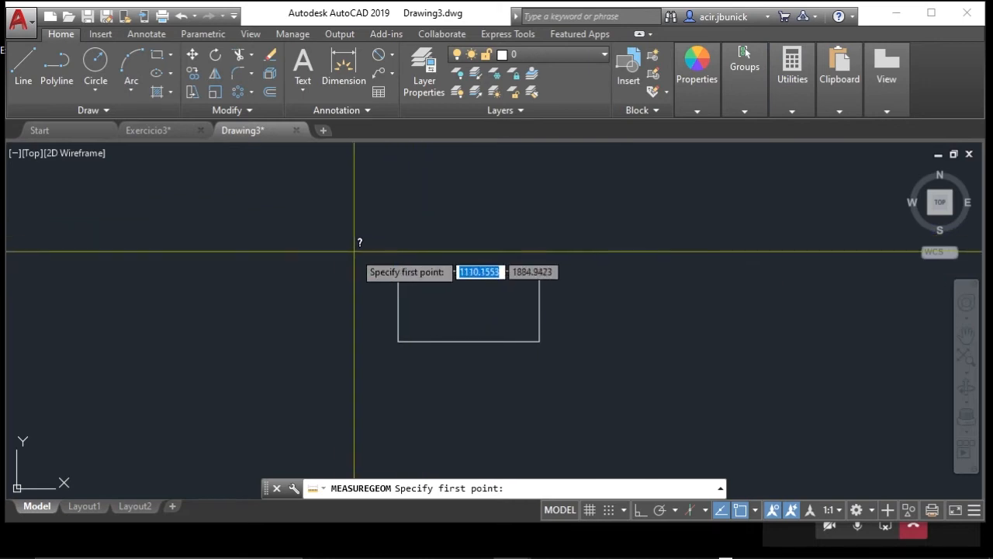
left_click(398, 270)
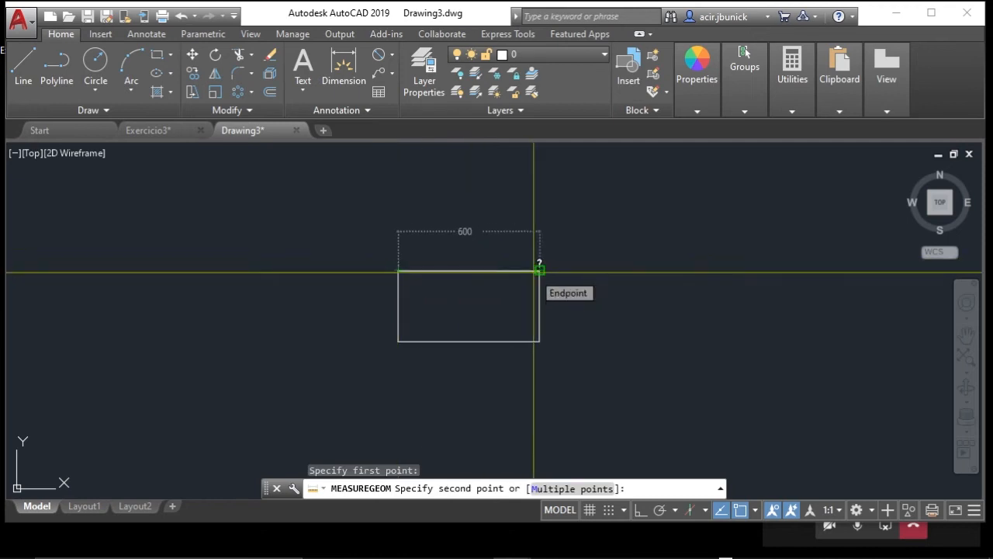
left_click(539, 270)
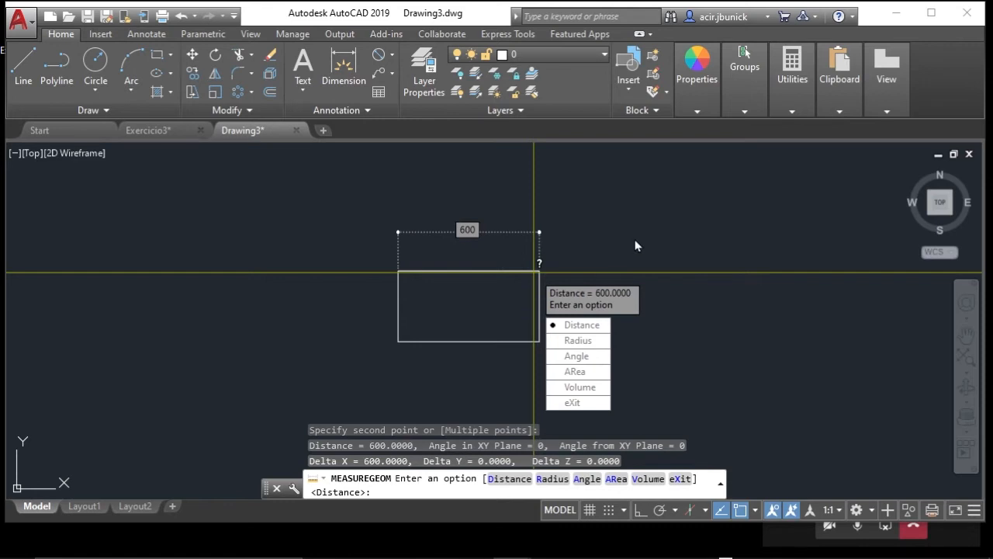
key("Escape")
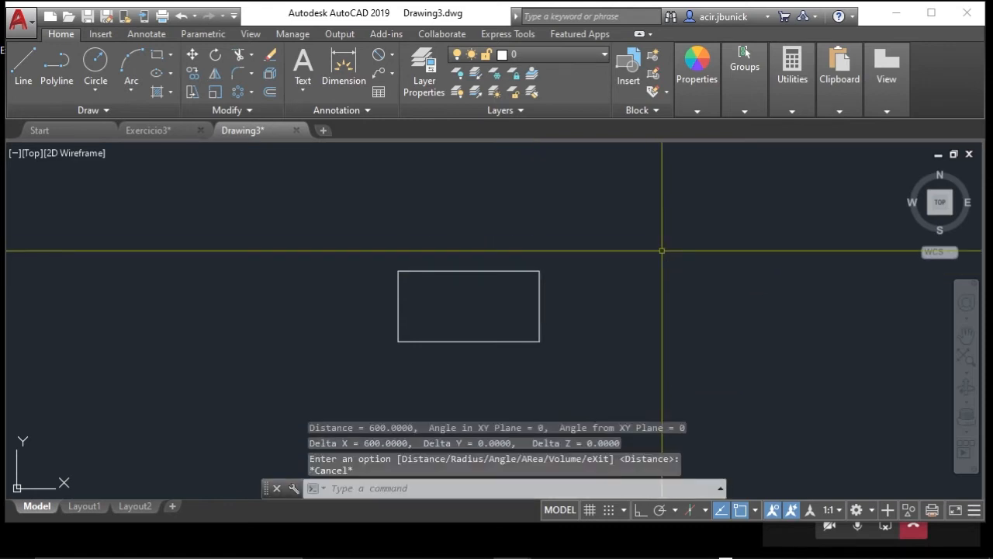
- Measure the length of the rectangle's right edge from its lower corner to its upper corner
left_click(793, 111)
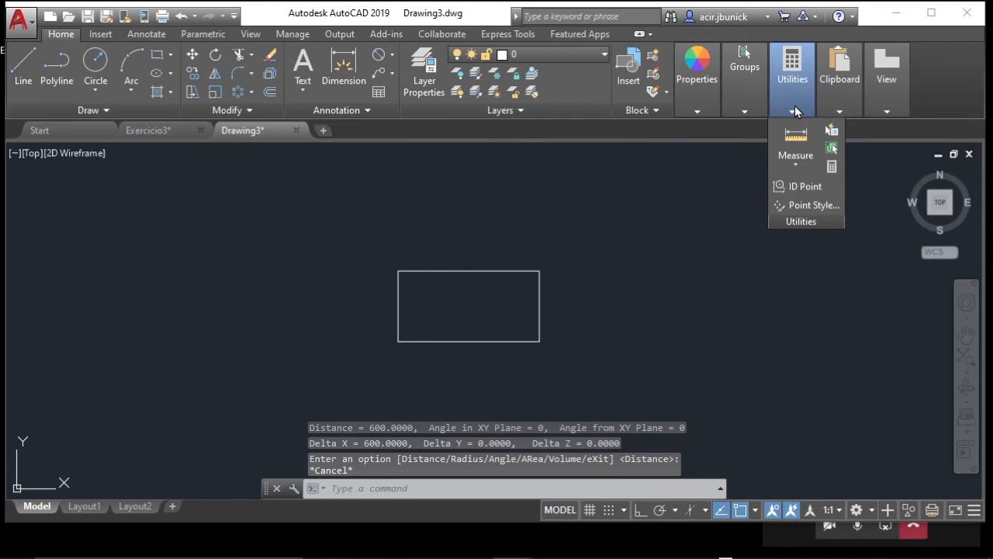
left_click(795, 143)
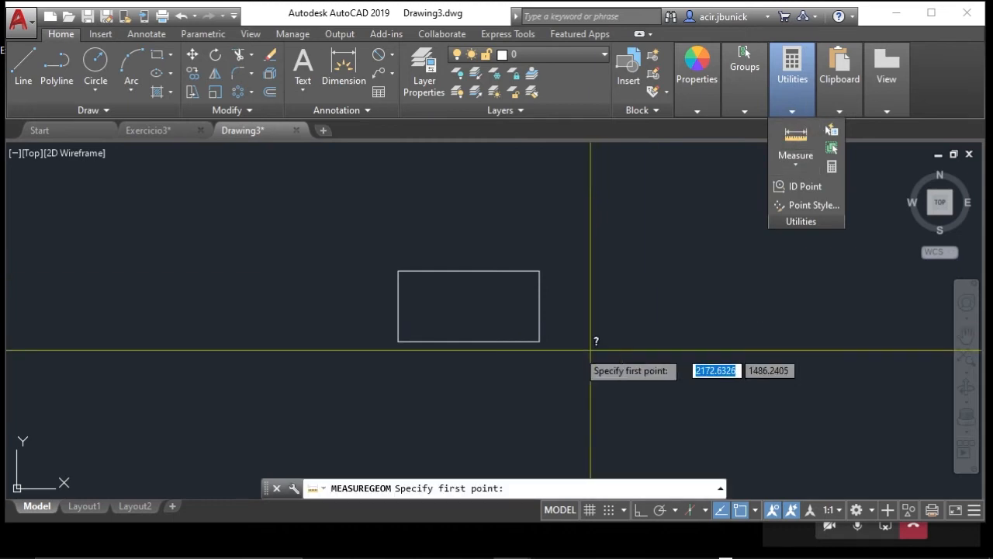
left_click(540, 340)
left_click(540, 271)
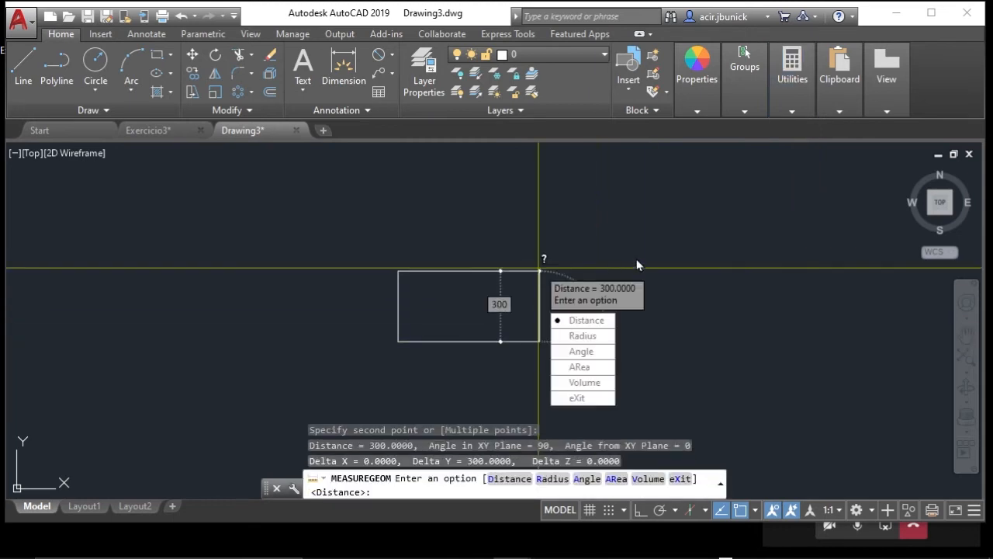
key("Escape")
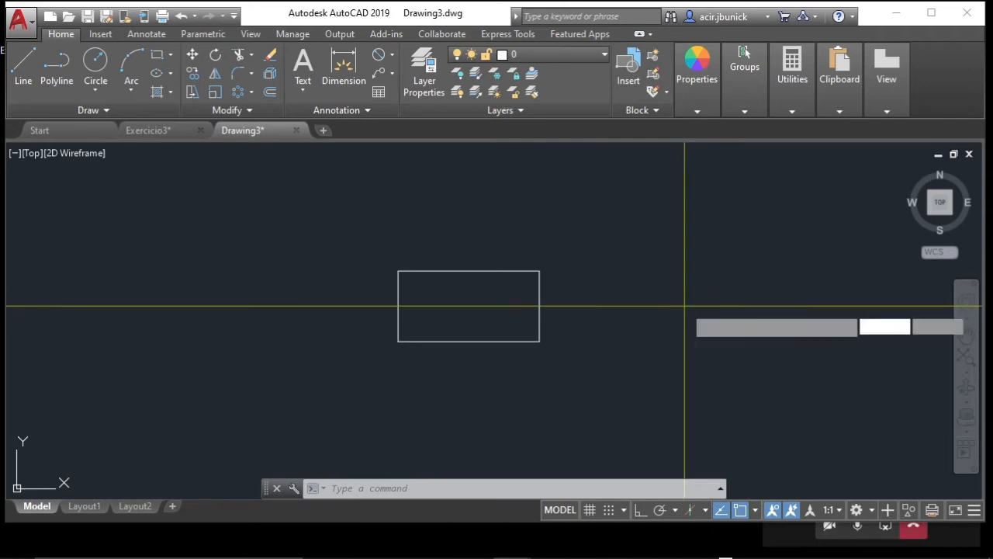
- Draw a circle with a radius of about 215 units to the right of the rectangle
type("c")
key("Return")
left_click(650, 320)
left_click(689, 287)
key("Escape")
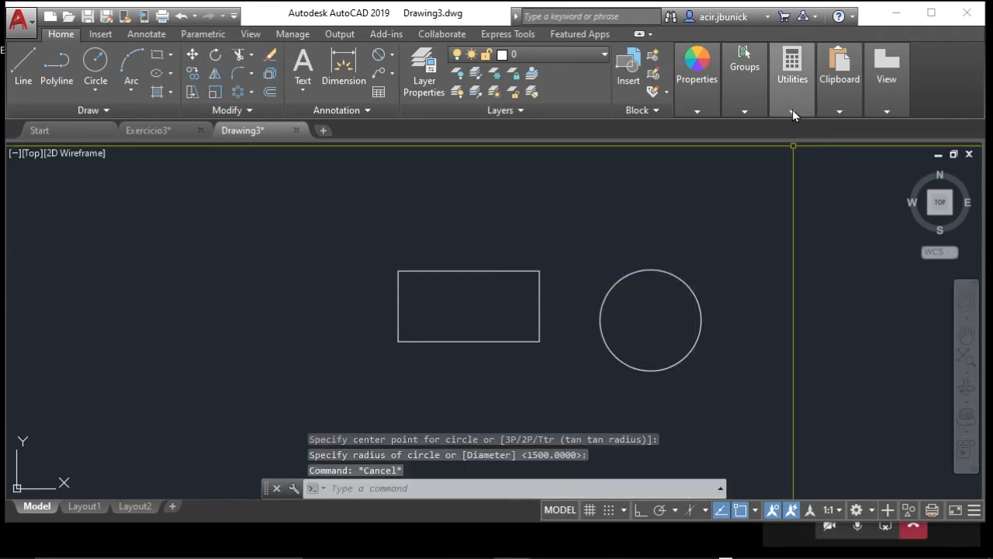
left_click(792, 109)
left_click(795, 144)
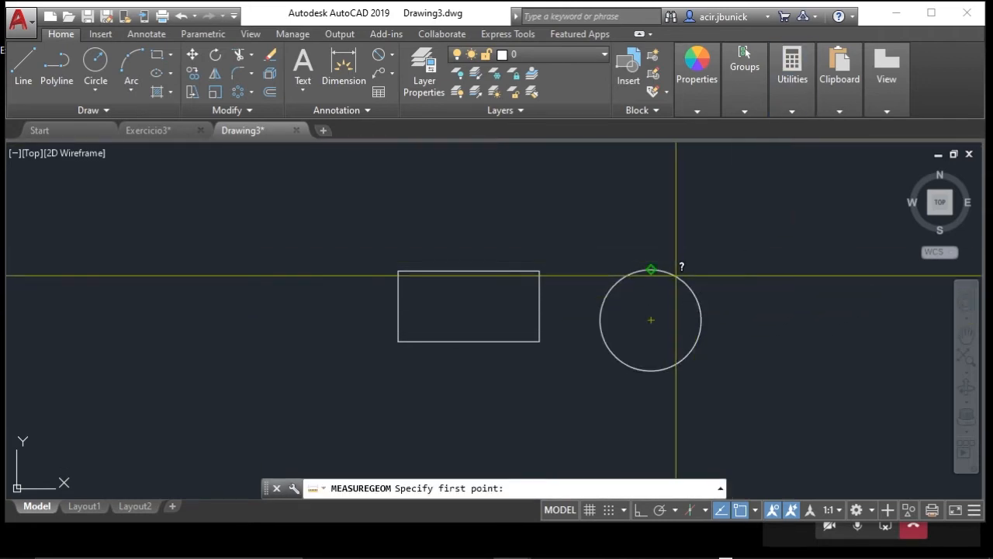
left_click(676, 275)
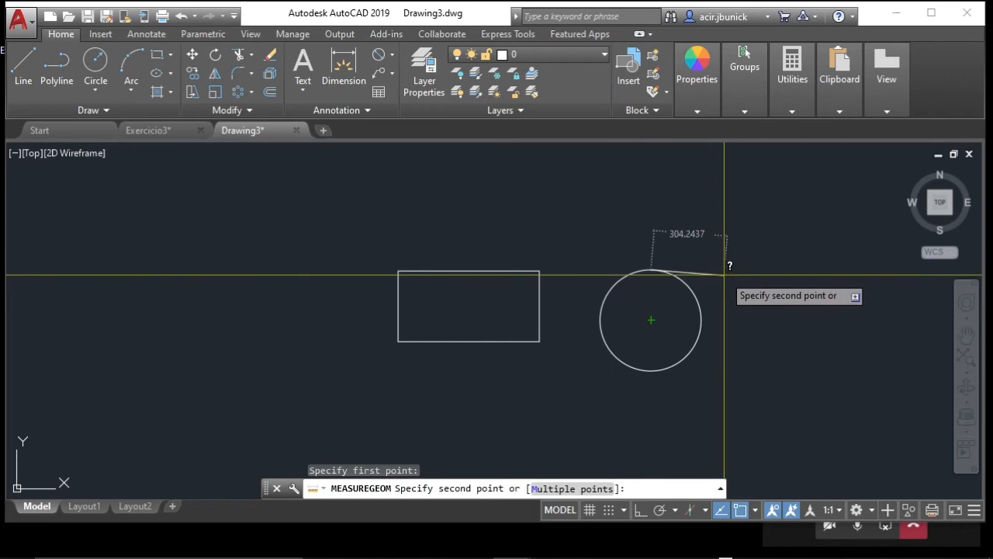
key("Escape")
key("Return")
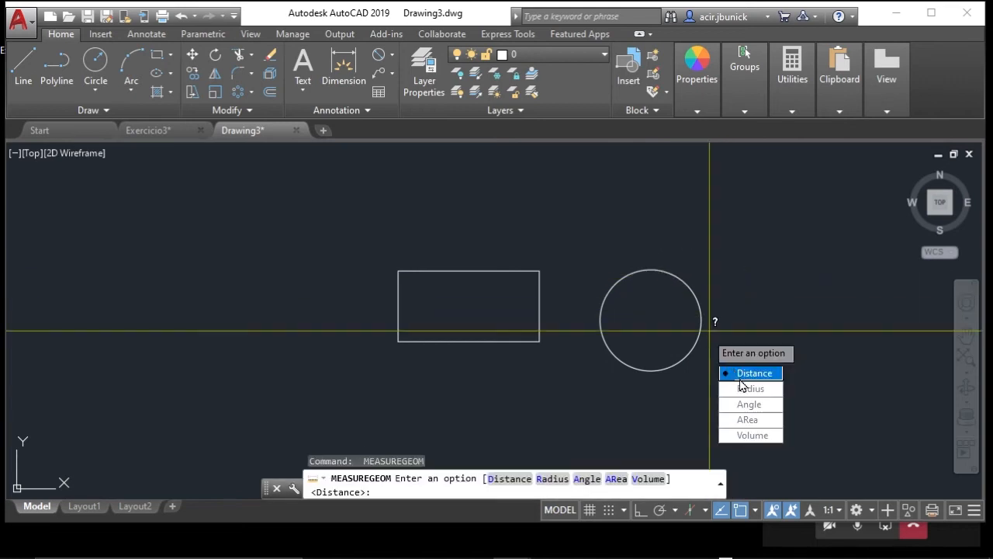
key("Escape")
- Measure the distance from the circle's center to its right quadrant point
left_click(793, 81)
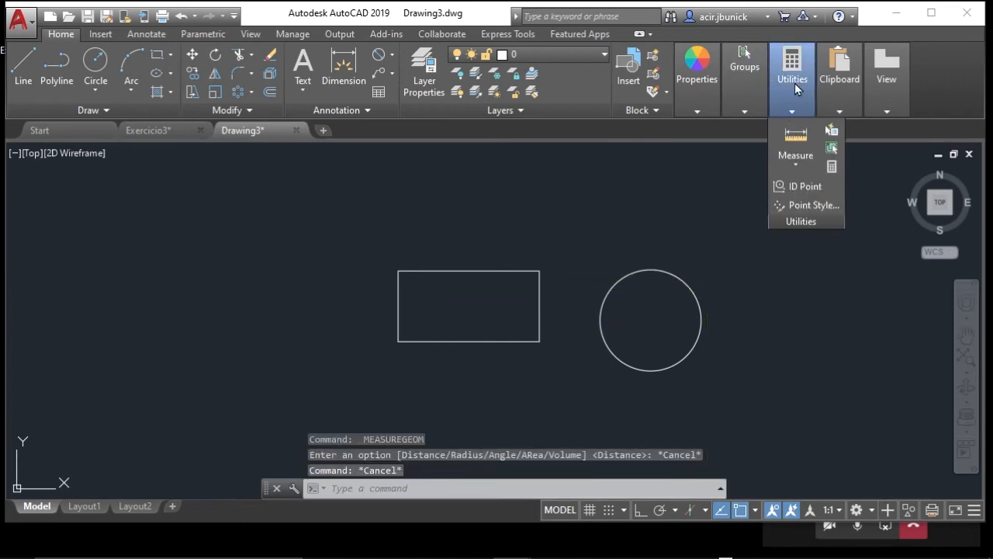
left_click(799, 144)
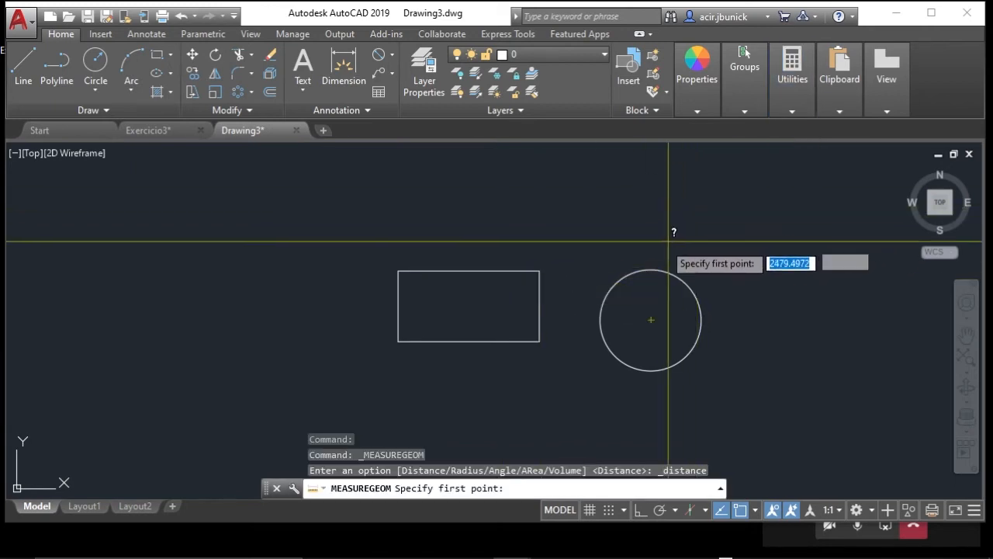
left_click(650, 320)
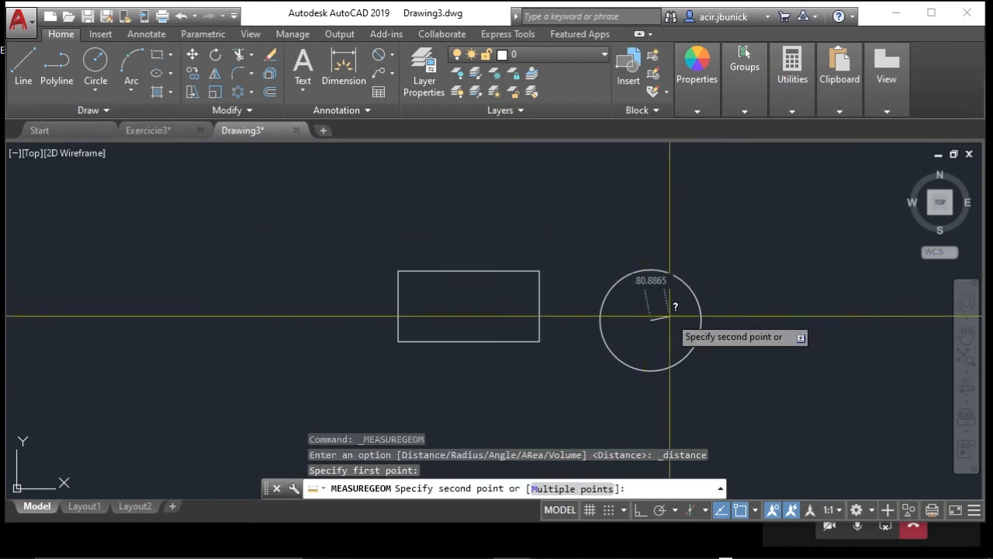
left_click(702, 319)
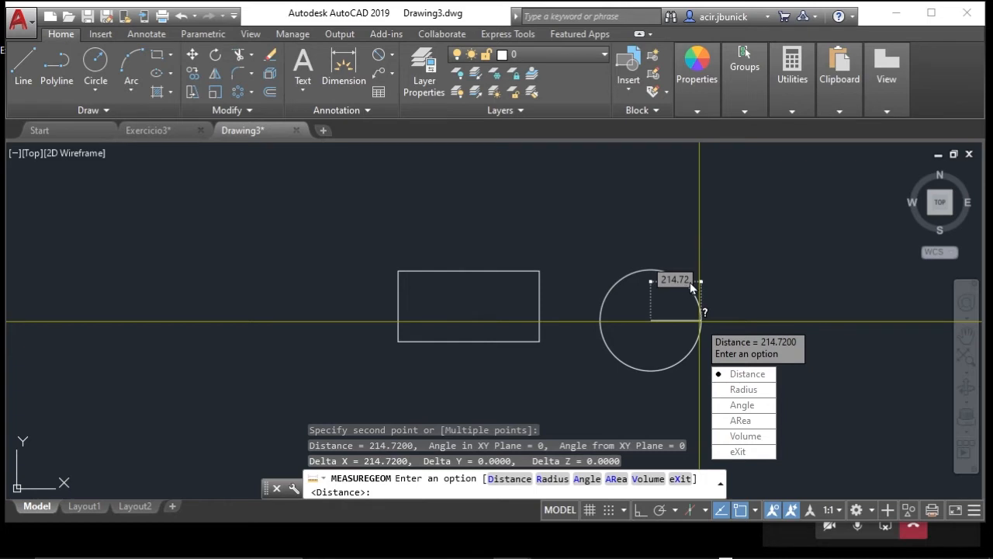
- Measure the circle directly with the Radius option, then end the measurement
left_click(737, 390)
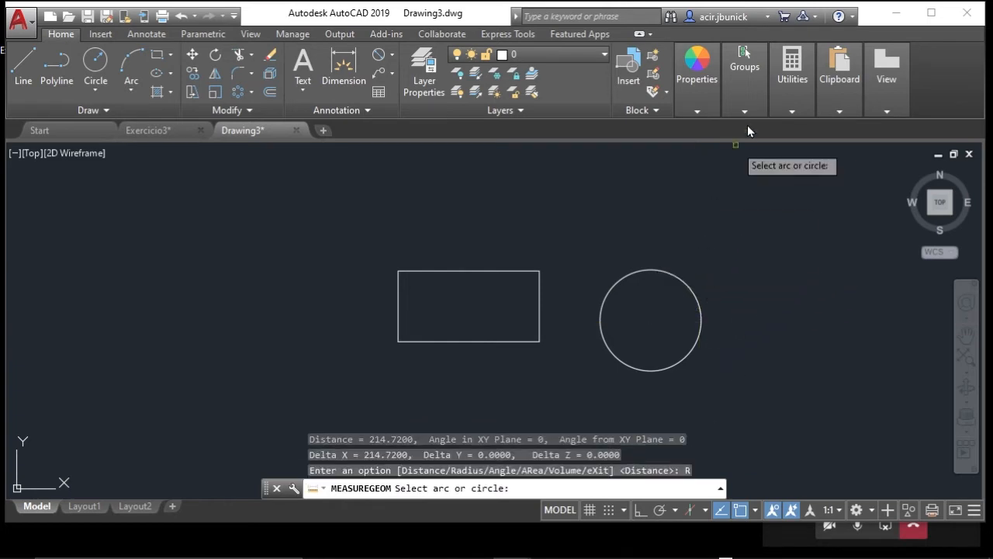
left_click(685, 279)
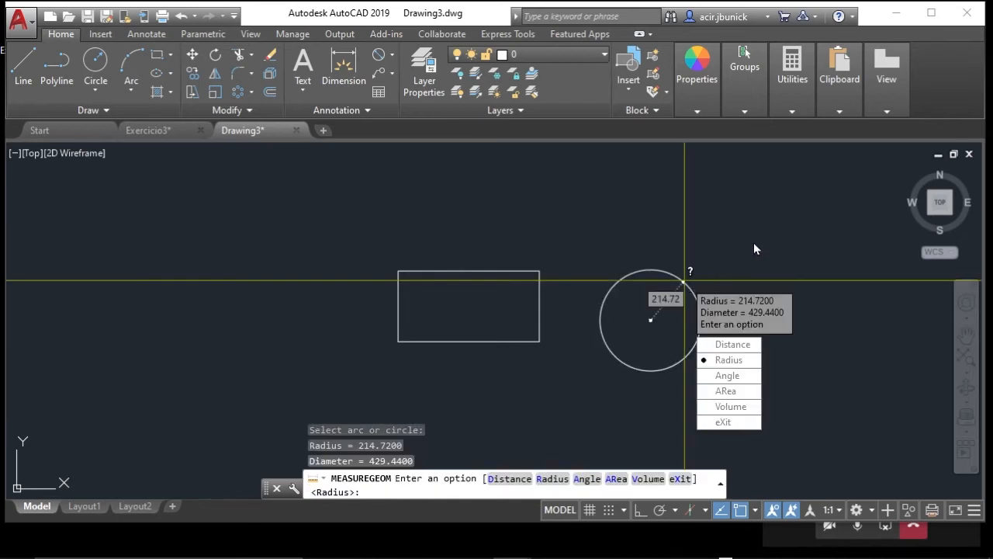
key("Escape")
- Measure the rectangle's area and perimeter using the Area measurement with the Object option
left_click(791, 112)
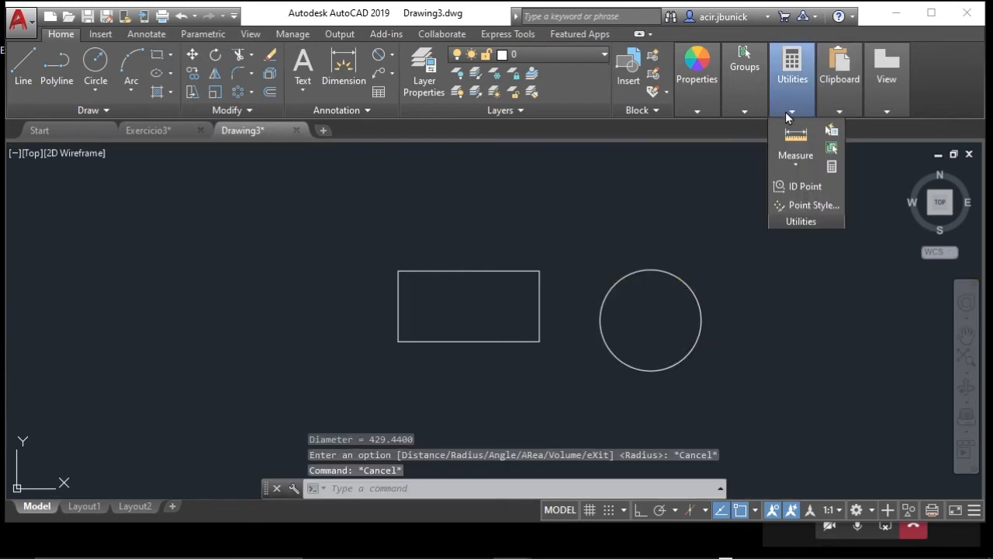
left_click(803, 166)
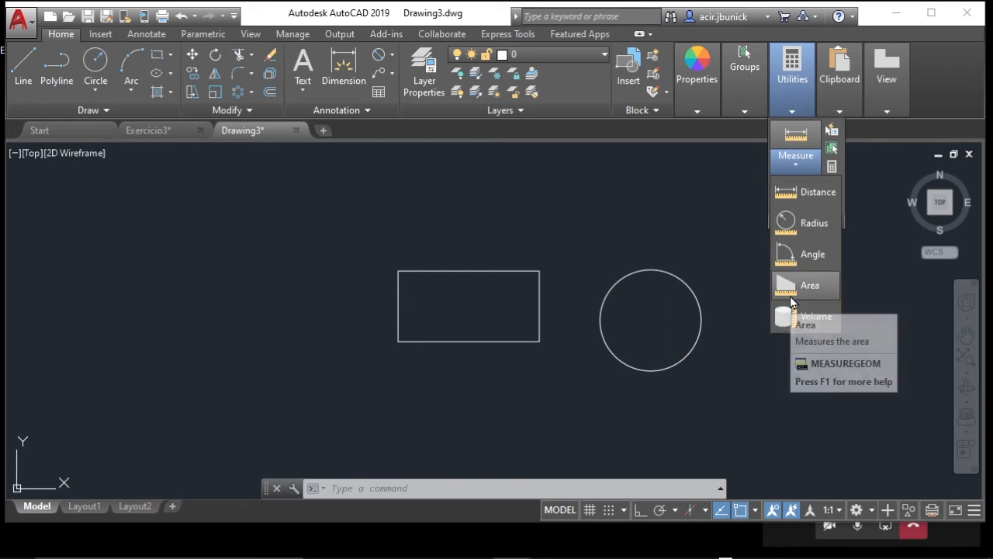
left_click(800, 285)
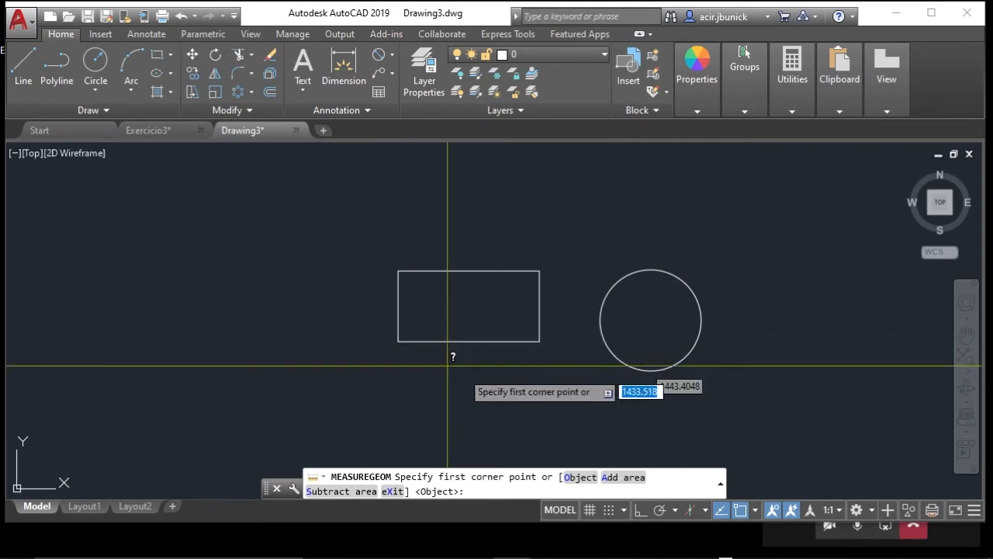
key("Return")
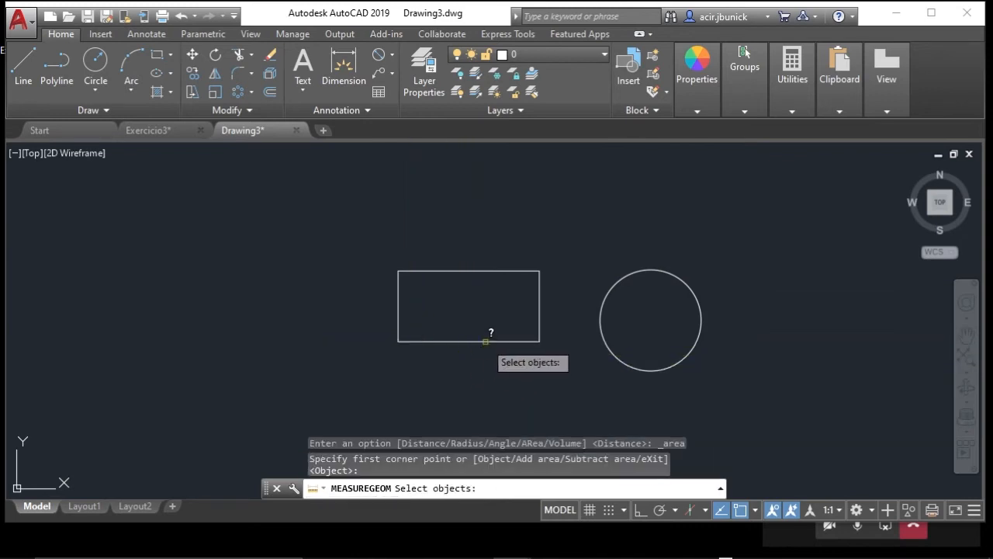
left_click(486, 340)
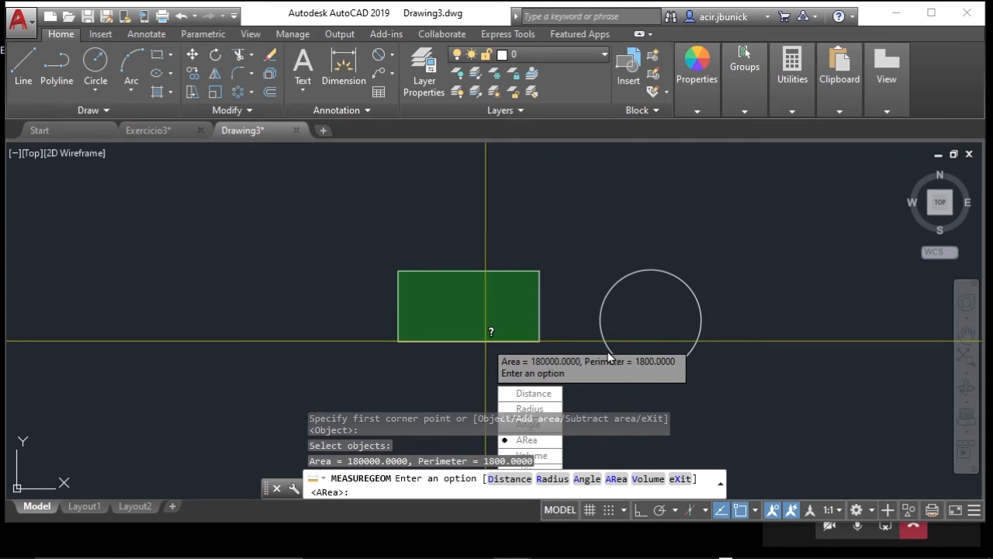
key("Escape")
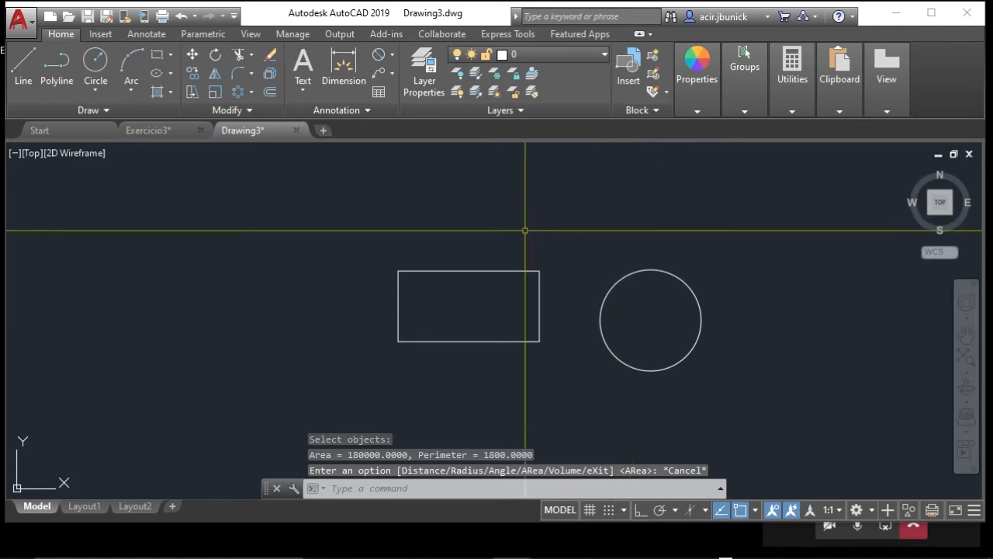
left_click(508, 271)
key("Escape")
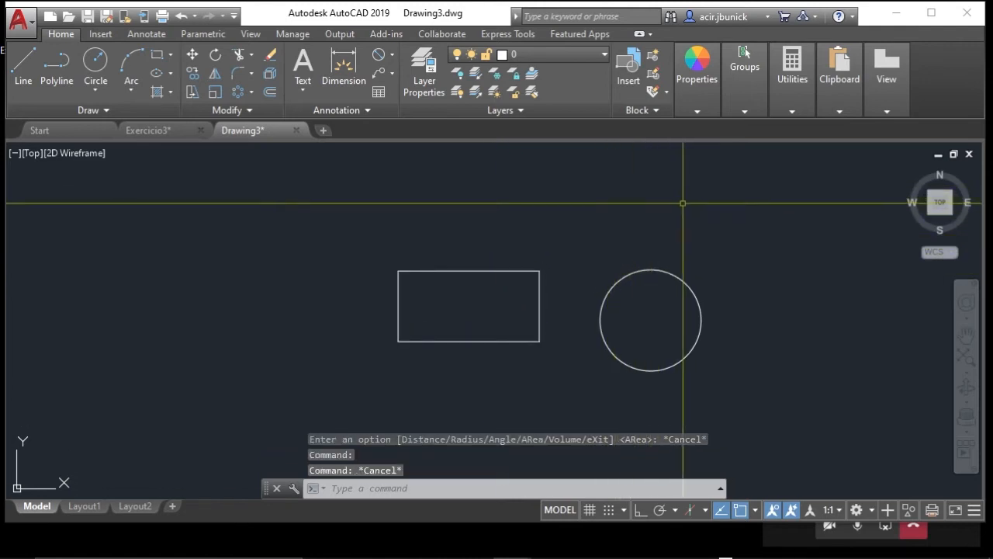
left_click(804, 84)
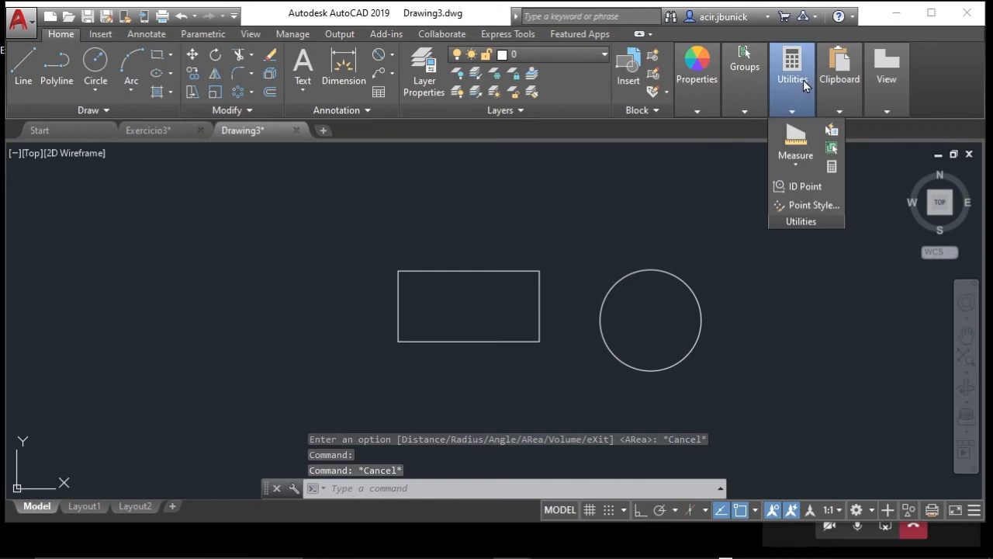
left_click(797, 169)
left_click(803, 284)
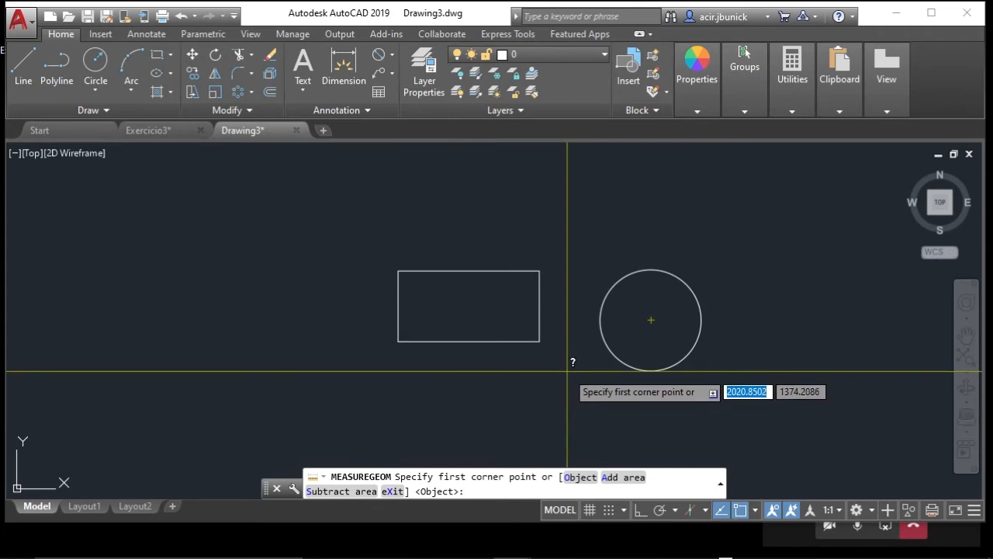
key("Return")
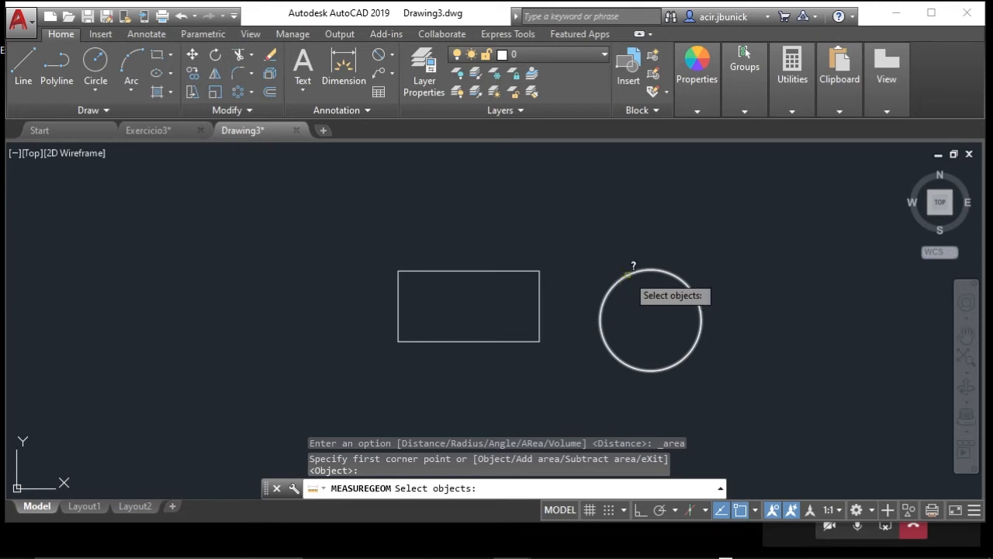
key("Escape")
key("Escape")
key("Escape")
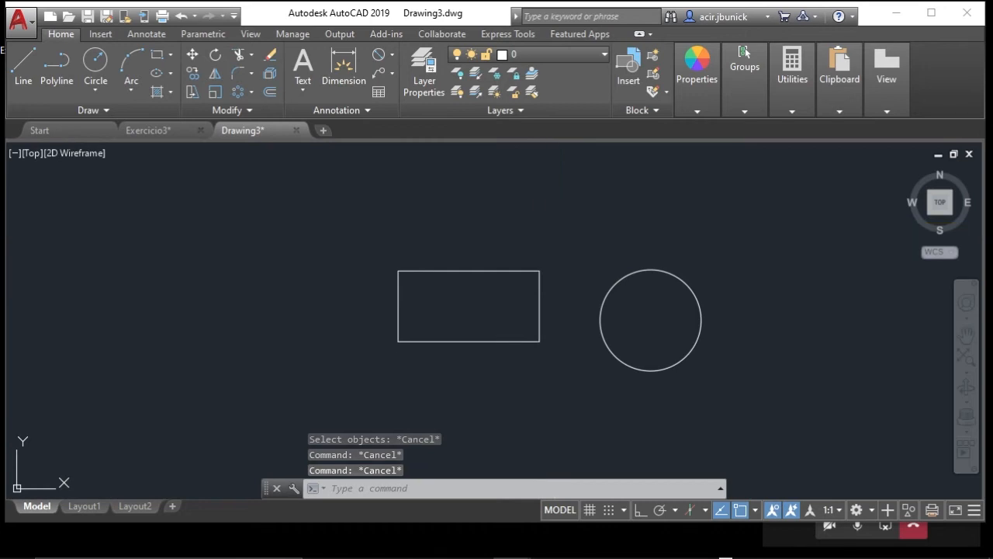
key("Escape")
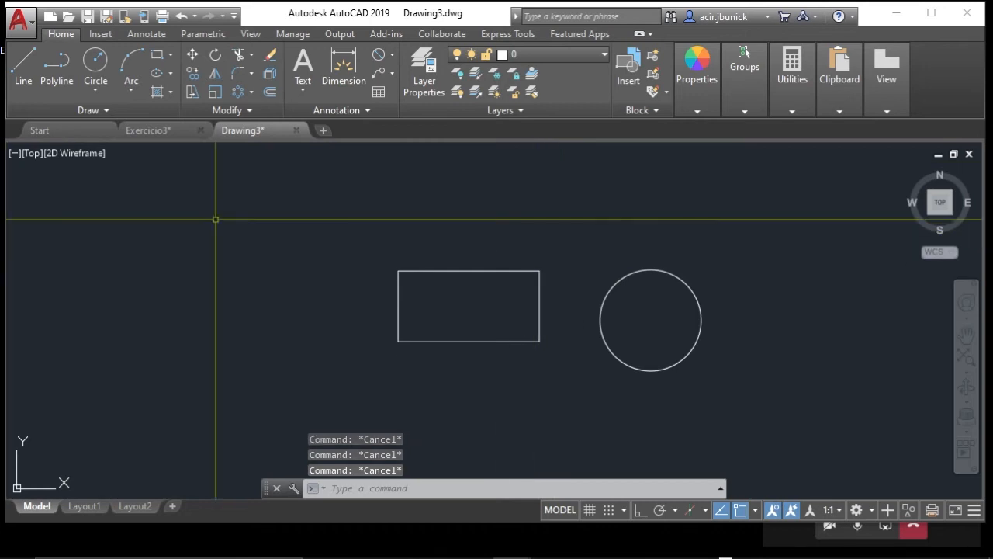
- Draw a closed L-shaped outline about 540 units wide above the rectangle and circle, using orthogonal lines with Ortho on
left_click(21, 63)
left_click(518, 236)
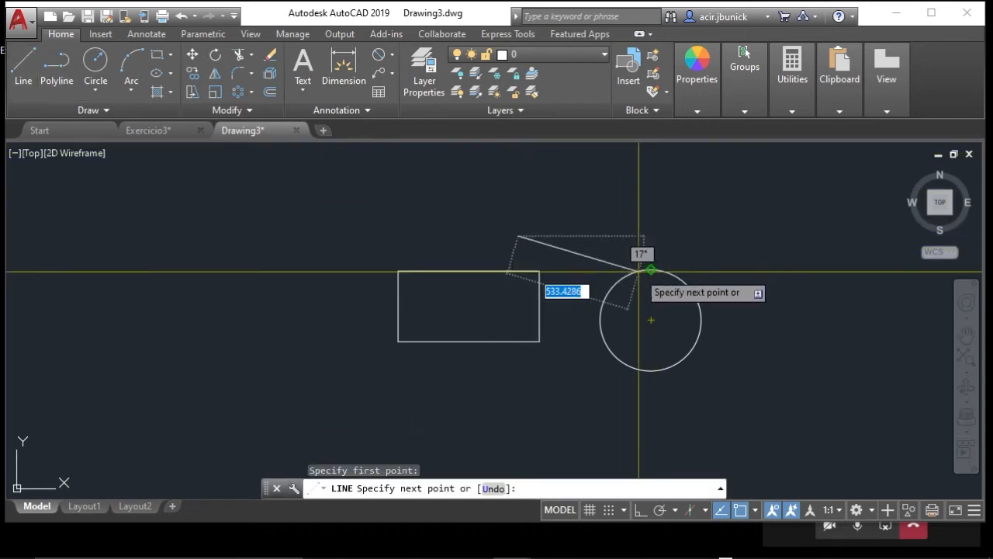
key("F8")
left_click(644, 236)
left_click(644, 169)
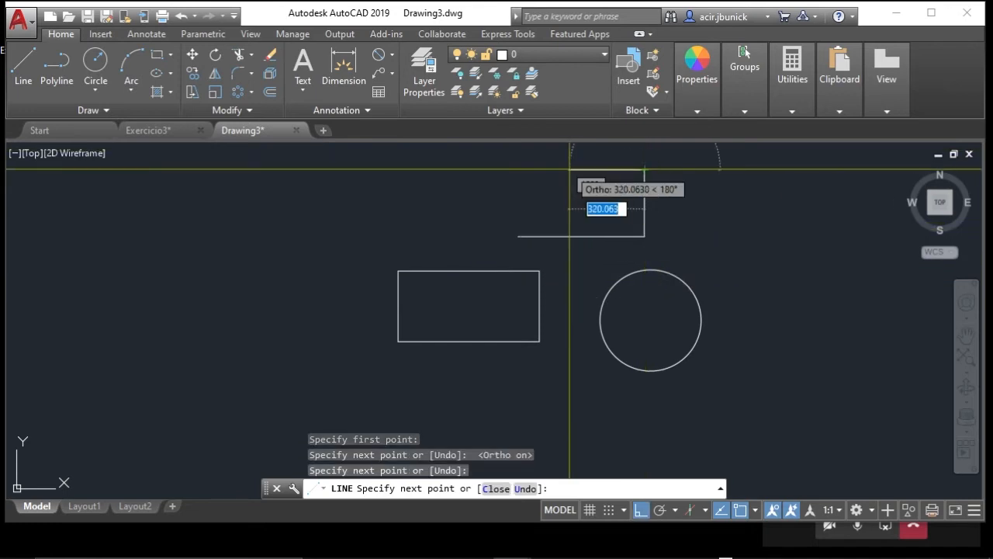
left_click(579, 169)
left_click(579, 236)
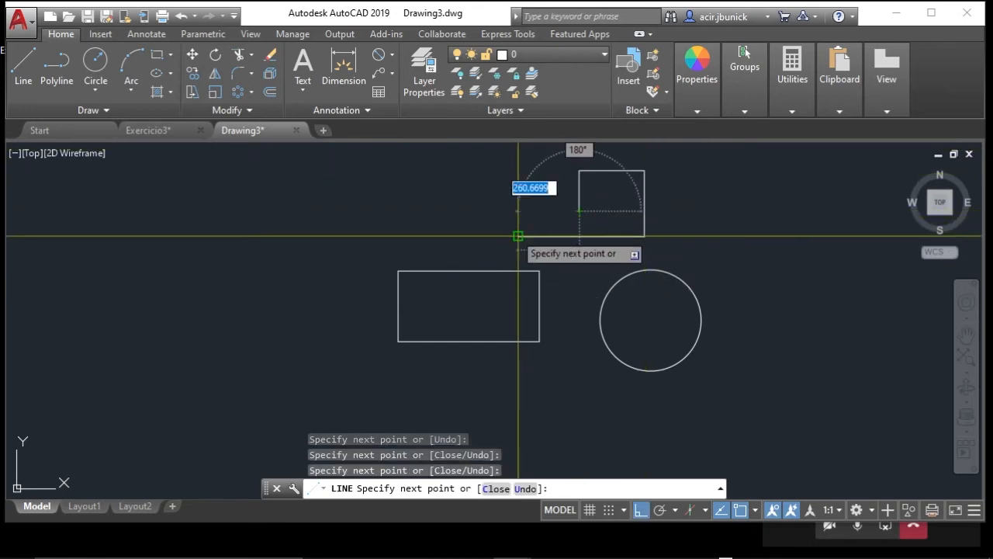
left_click(518, 210)
left_click(518, 236)
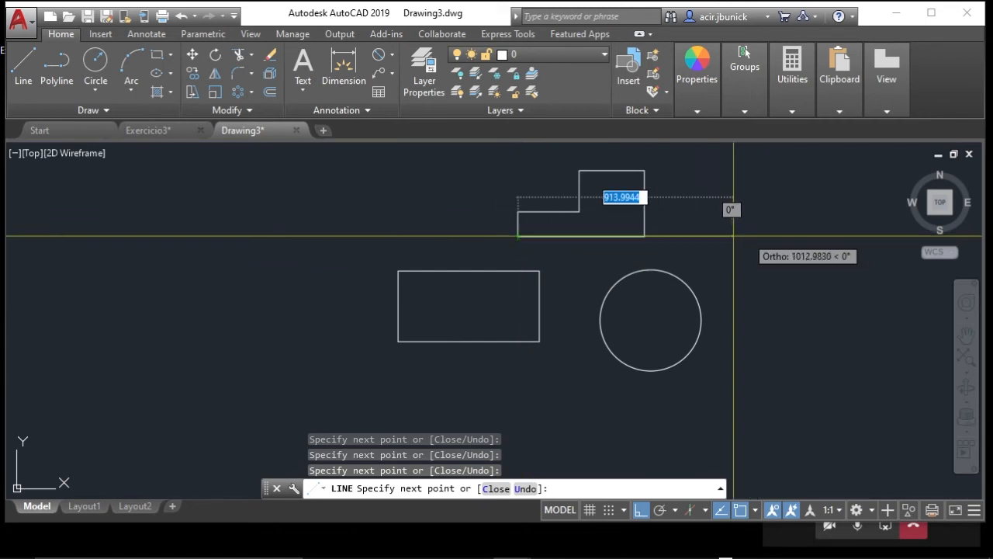
key("Escape")
middle_click_drag(524, 204, 472, 237)
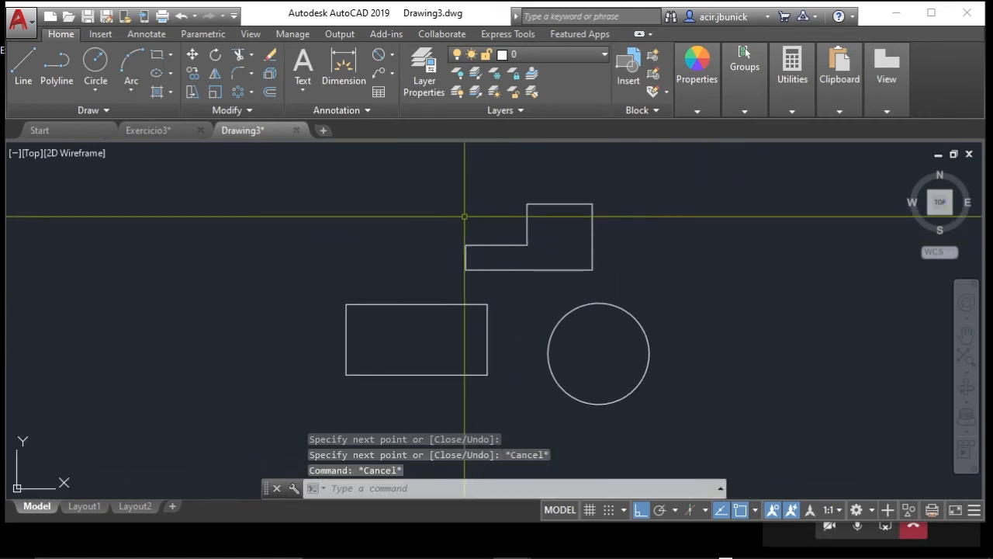
- Measure the area and perimeter of the L-shaped outline by picking its corner points, then end the measurement
left_click(792, 112)
left_click(797, 142)
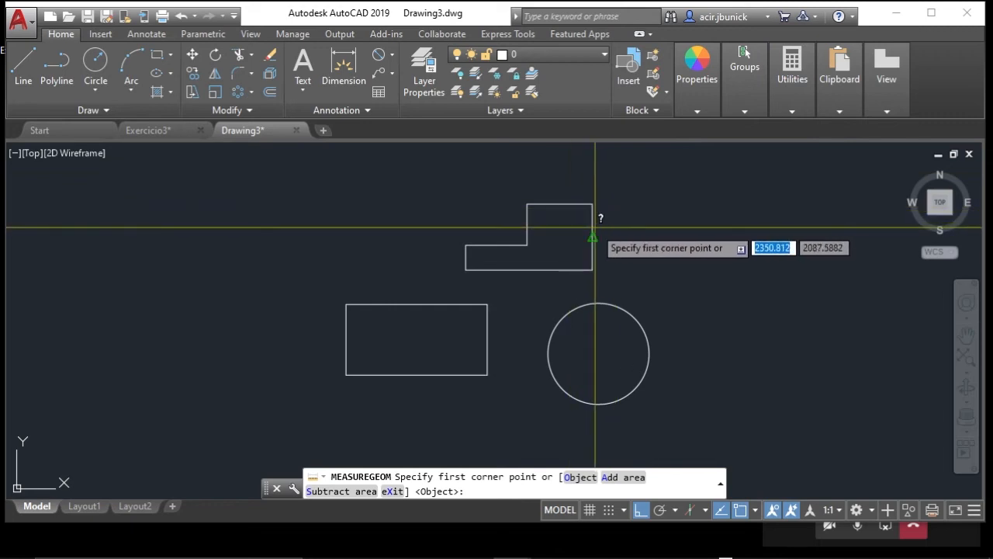
left_click(465, 269)
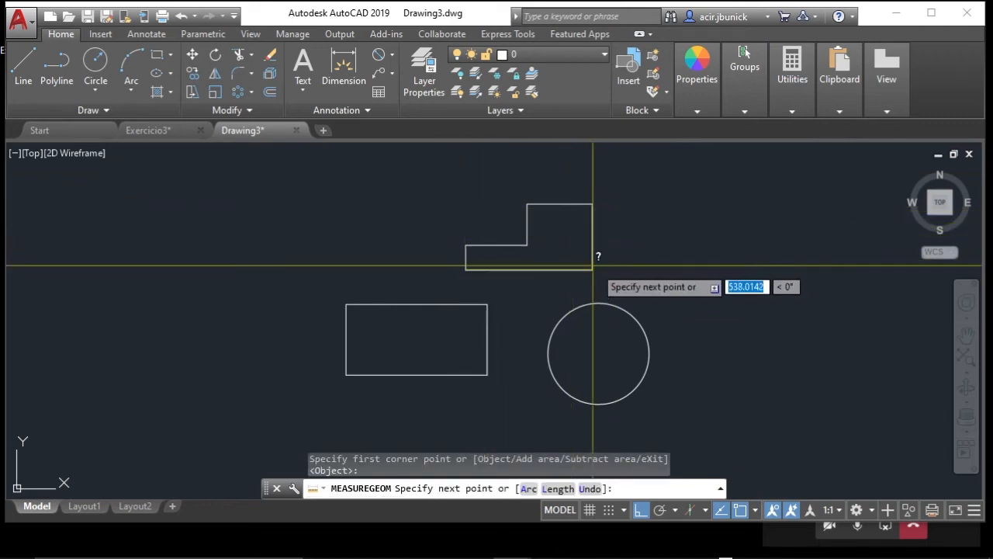
left_click(592, 269)
left_click(592, 203)
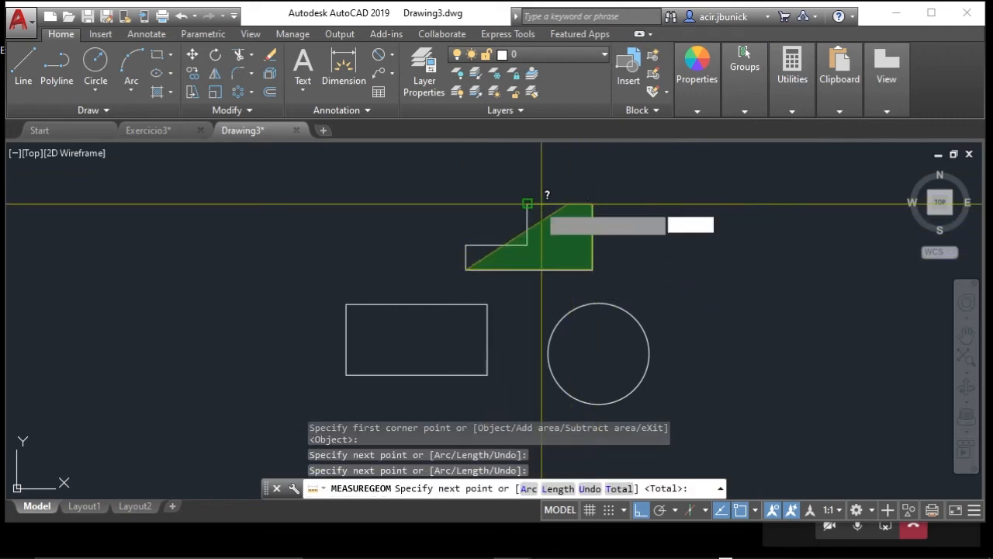
left_click(527, 204)
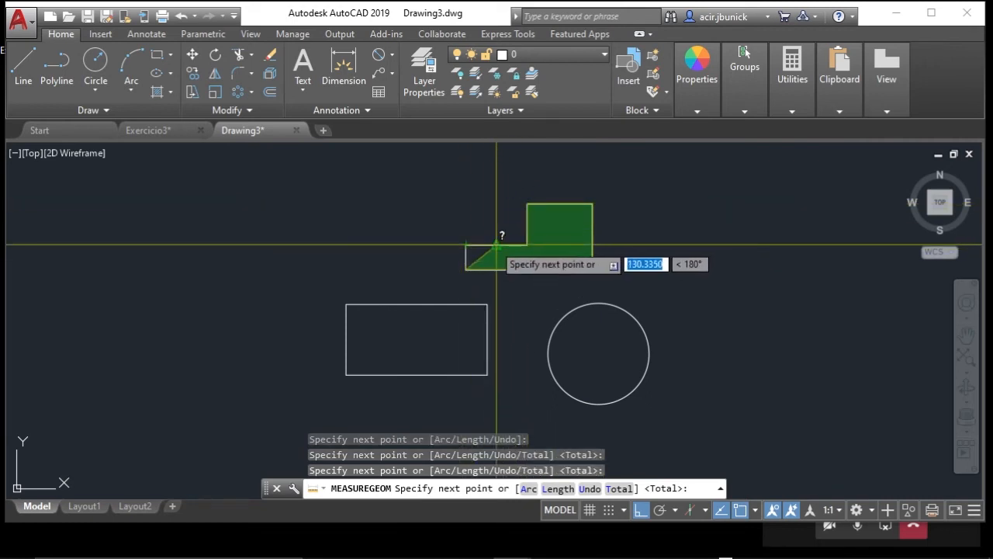
left_click(466, 245)
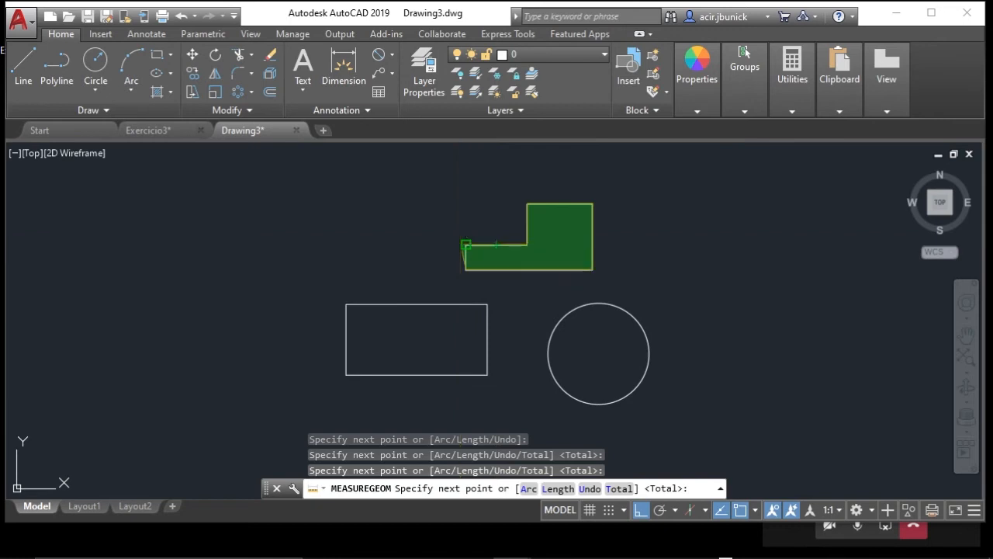
key("Return")
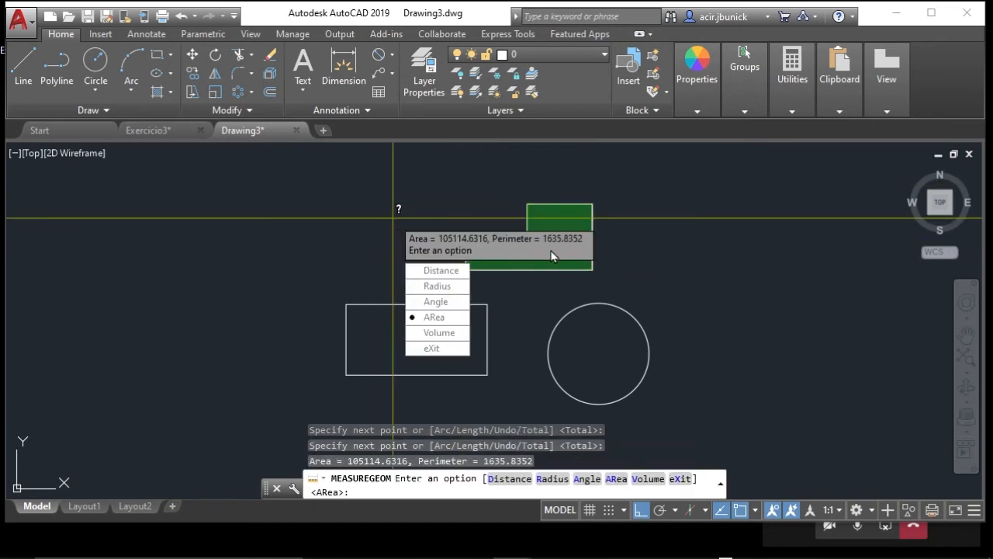
key("Escape")
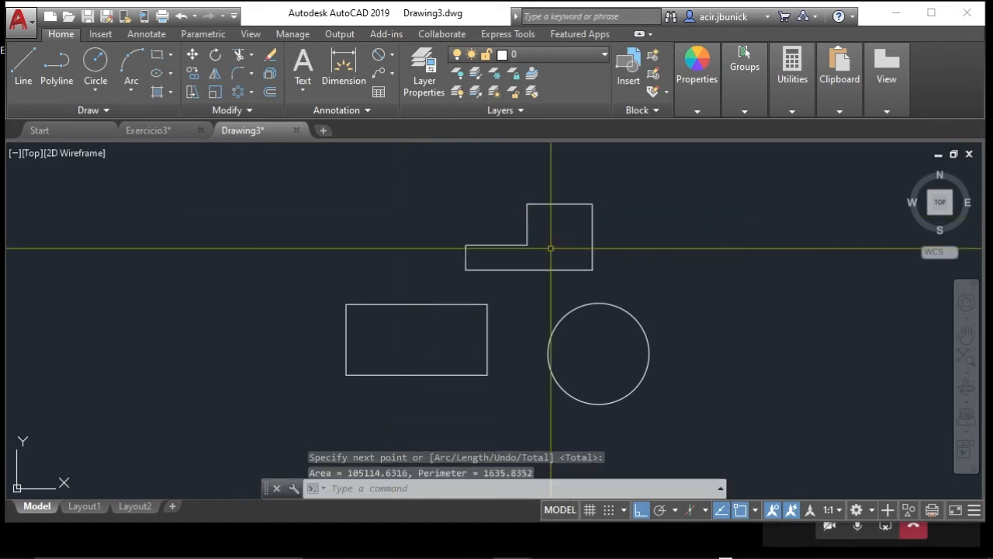
- Erase all the lines of the L-shaped outline above the rectangle and circle
type("e")
key("Return")
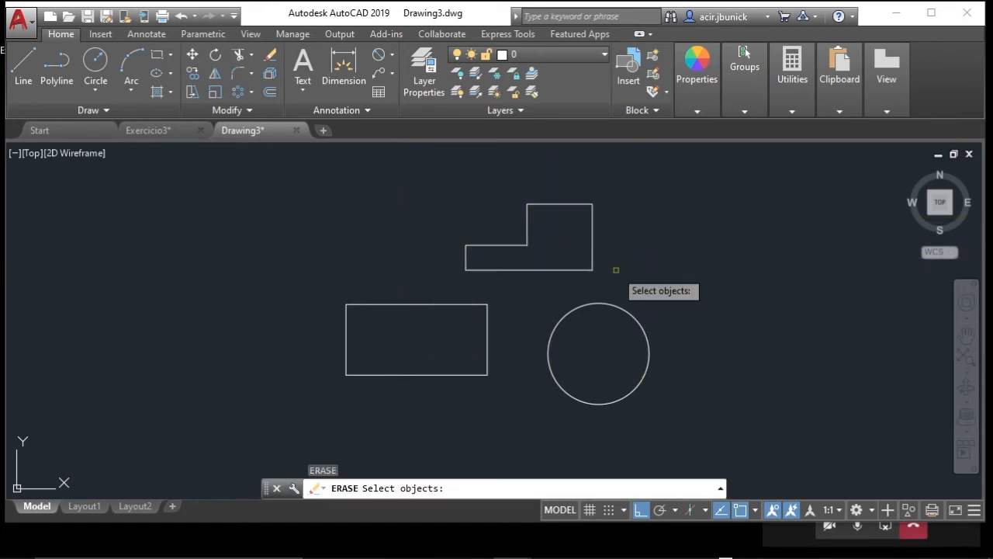
left_click(616, 268)
left_click(382, 166)
right_click(679, 362)
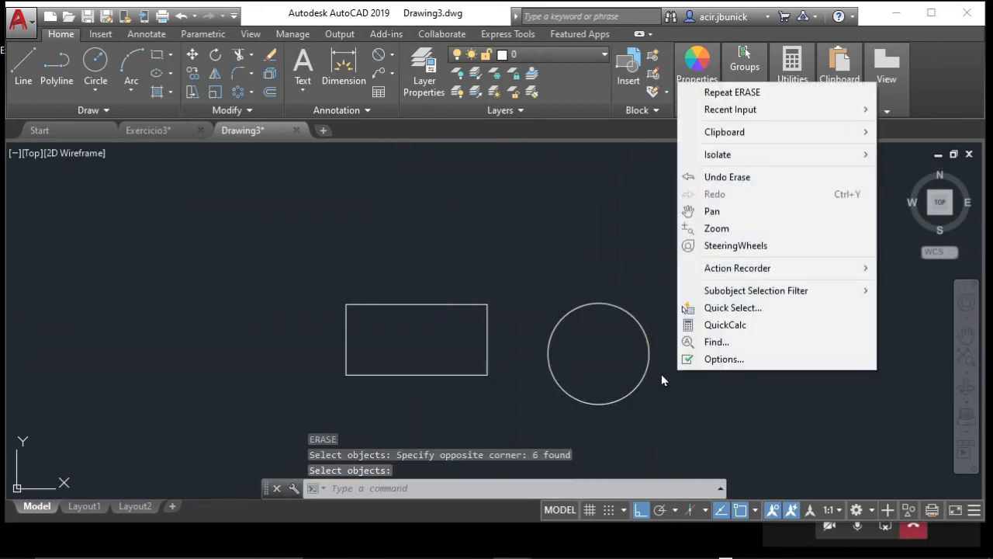
key("Escape")
key("Escape")
mouse_move(792, 92)
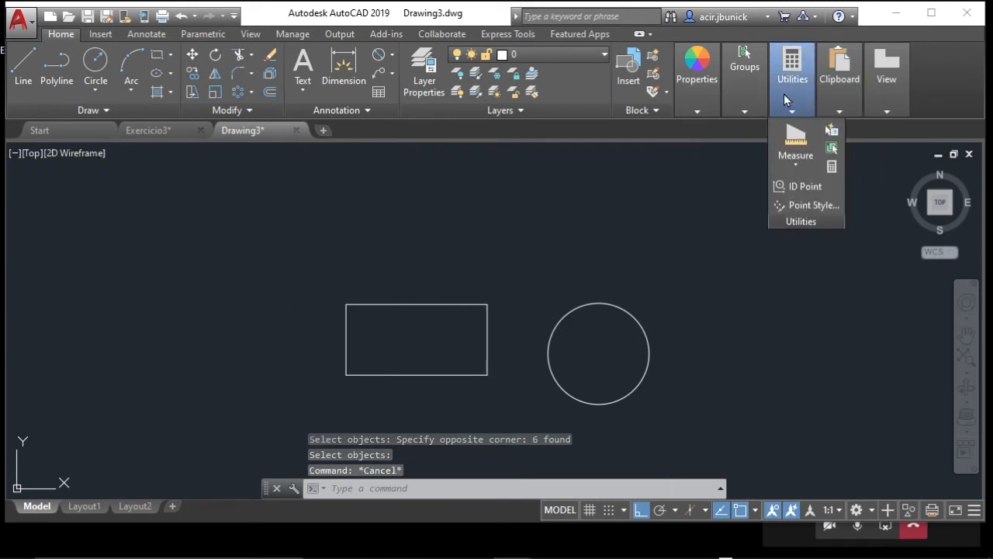
left_click(802, 165)
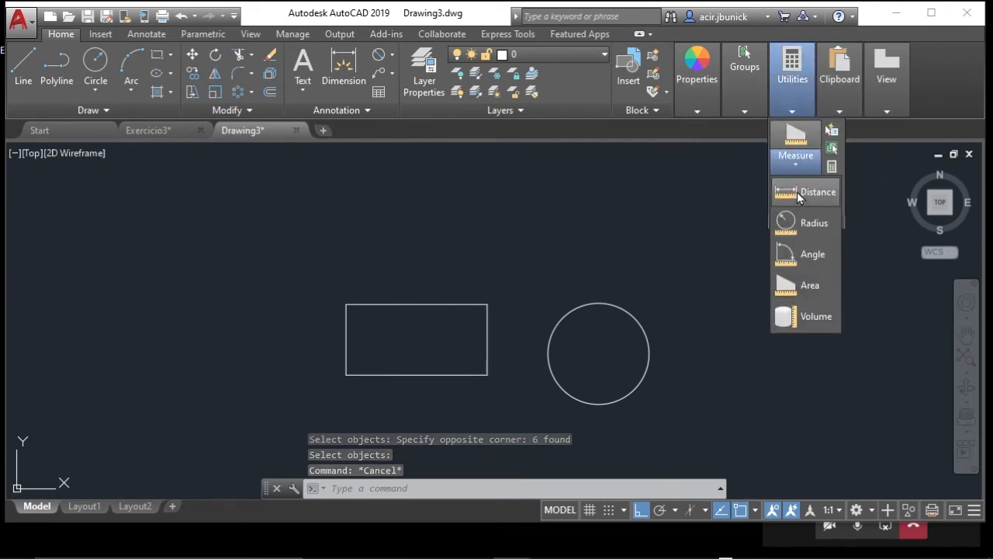
left_click(799, 194)
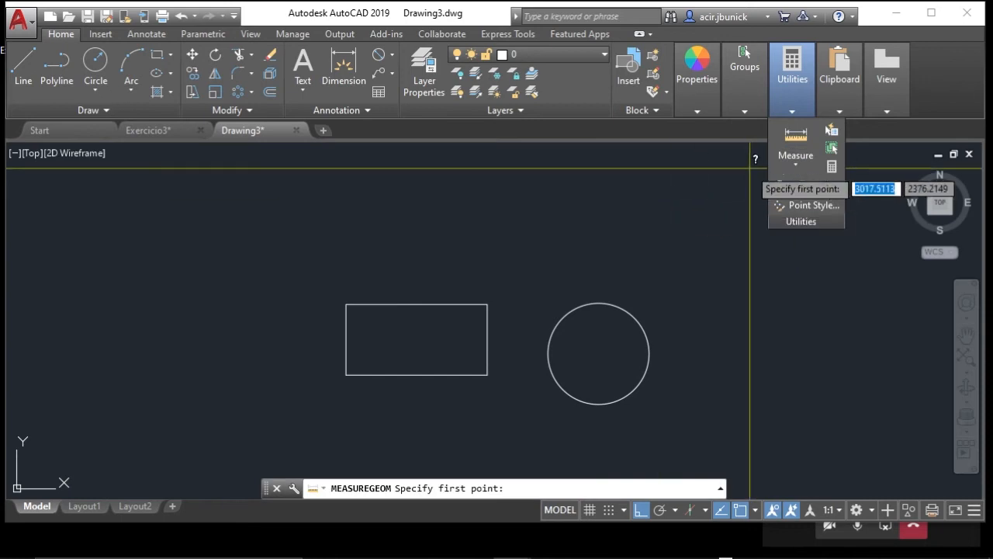
key("Escape")
key("Escape")
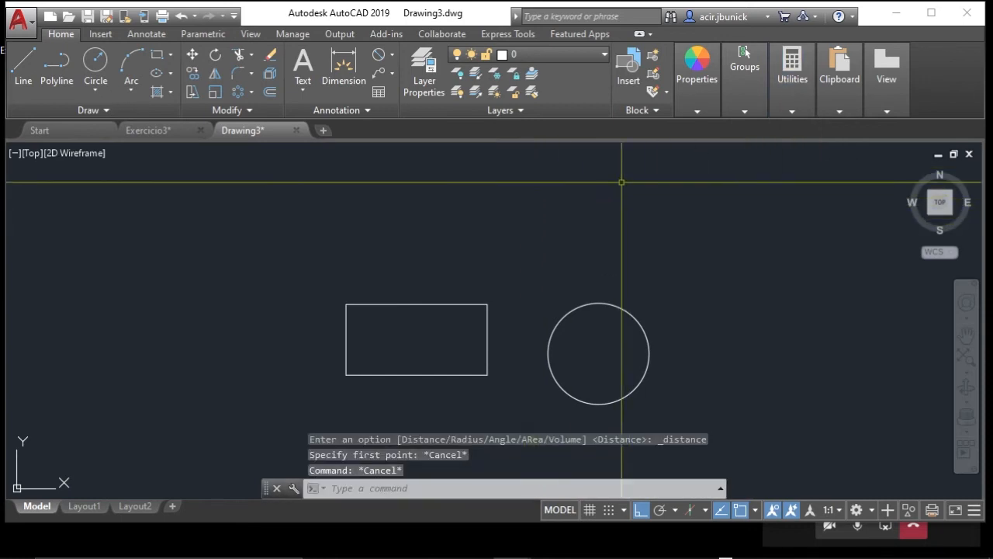
mouse_move(538, 278)
middle_mouse_down()
mouse_move(501, 223)
mouse_move(515, 259)
middle_mouse_up()
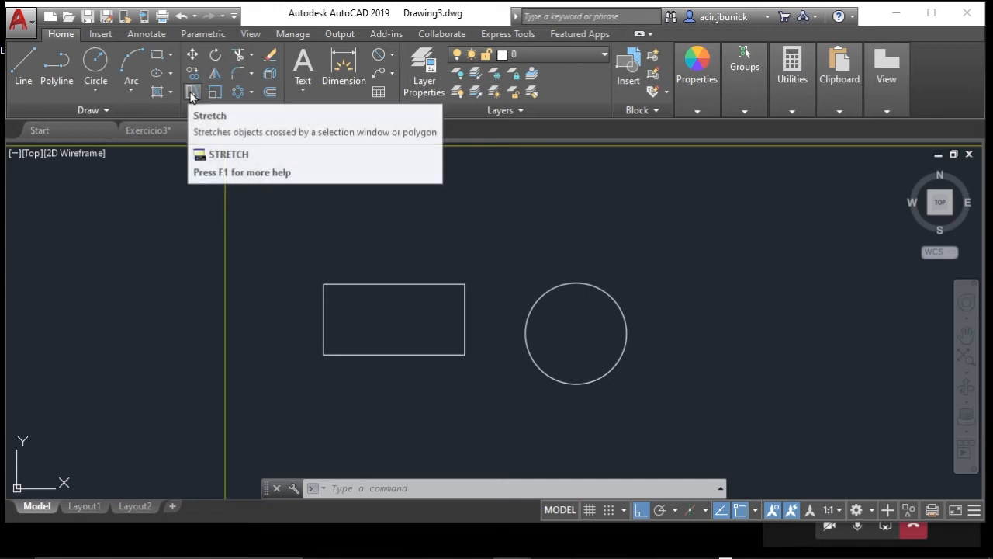
left_click(192, 93)
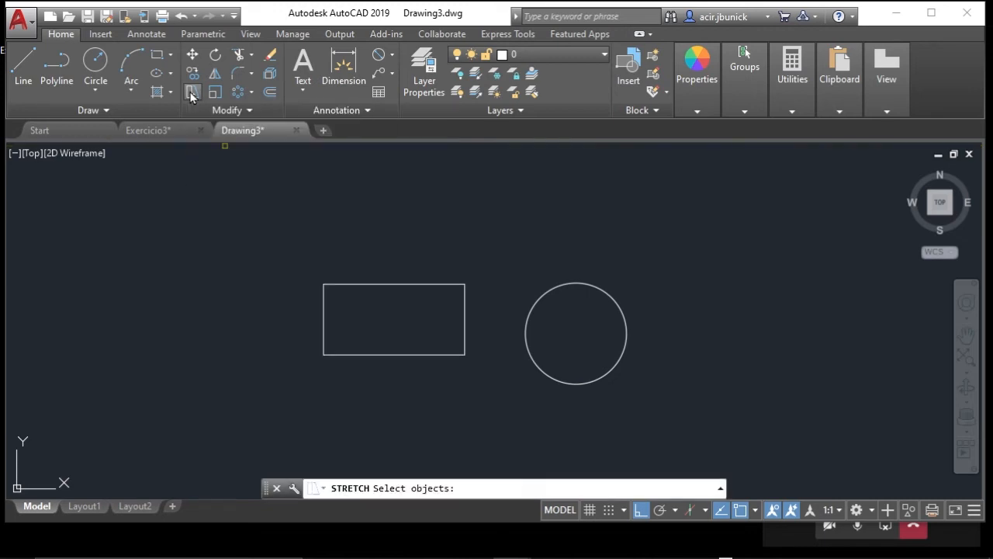
key("Escape")
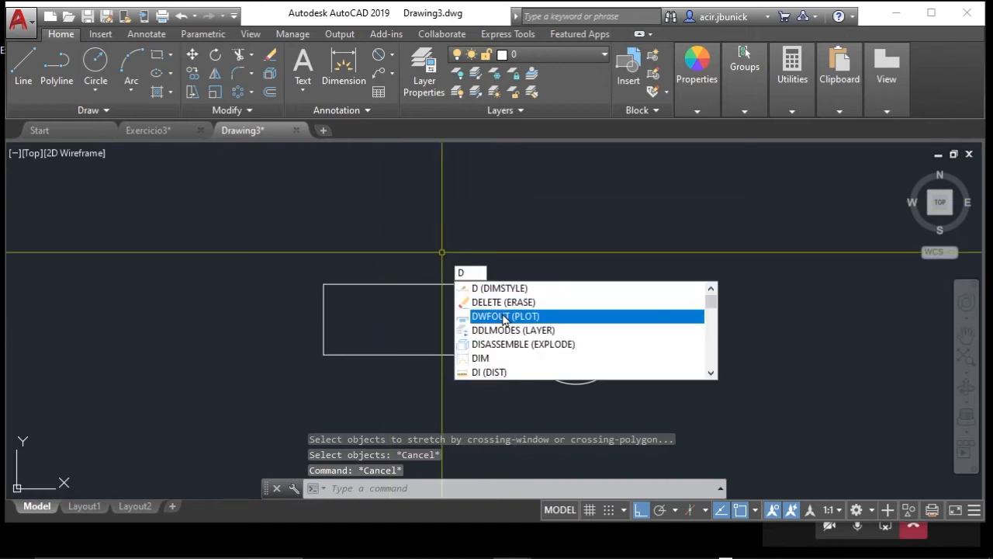
- Measure the lengths of the rectangle's top edge and right edge with the DIST command
left_click(505, 372)
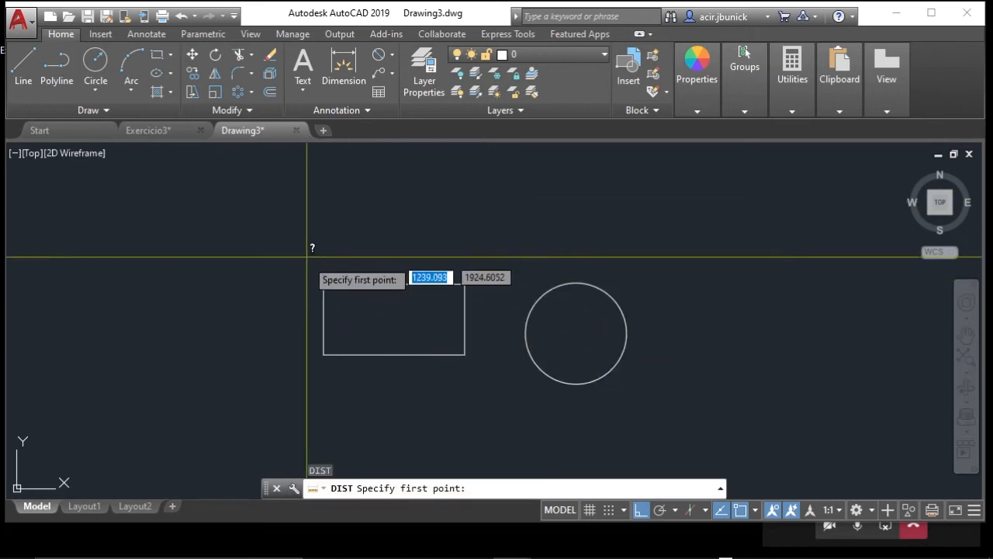
left_click(337, 290)
left_click(464, 286)
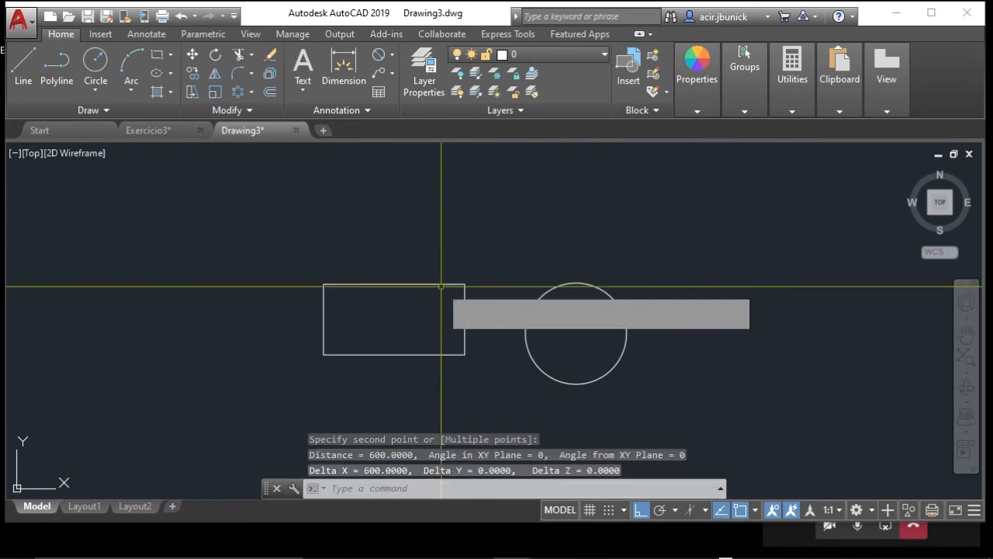
key("Return")
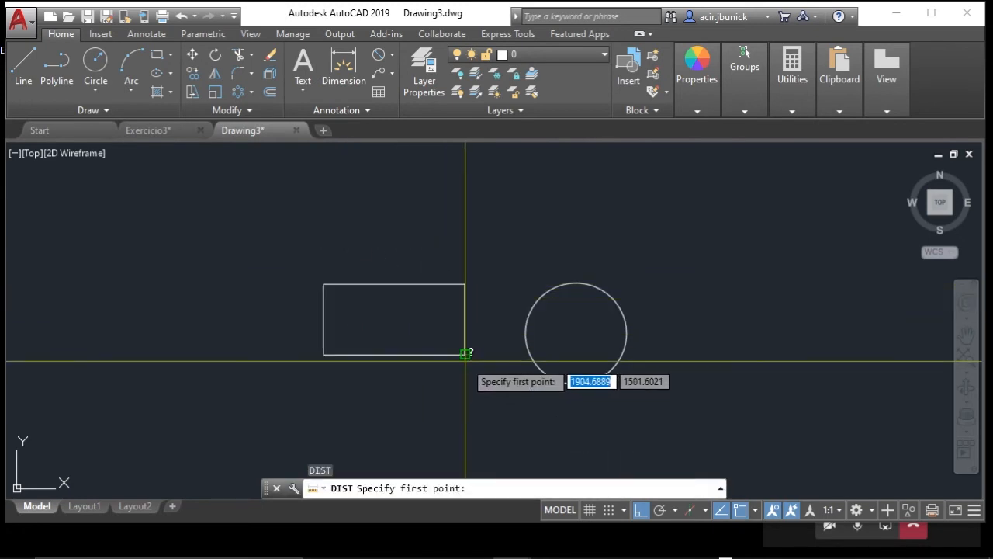
left_click(465, 354)
left_click(465, 284)
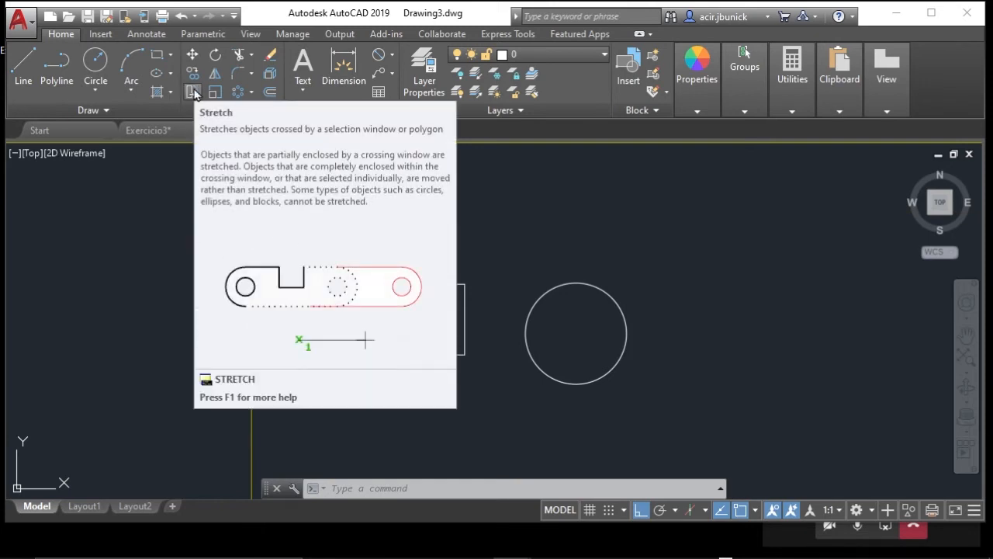
- Stretch the rectangle's right side 300 units to the right, catching its right corners with a crossing selection
left_click(193, 92)
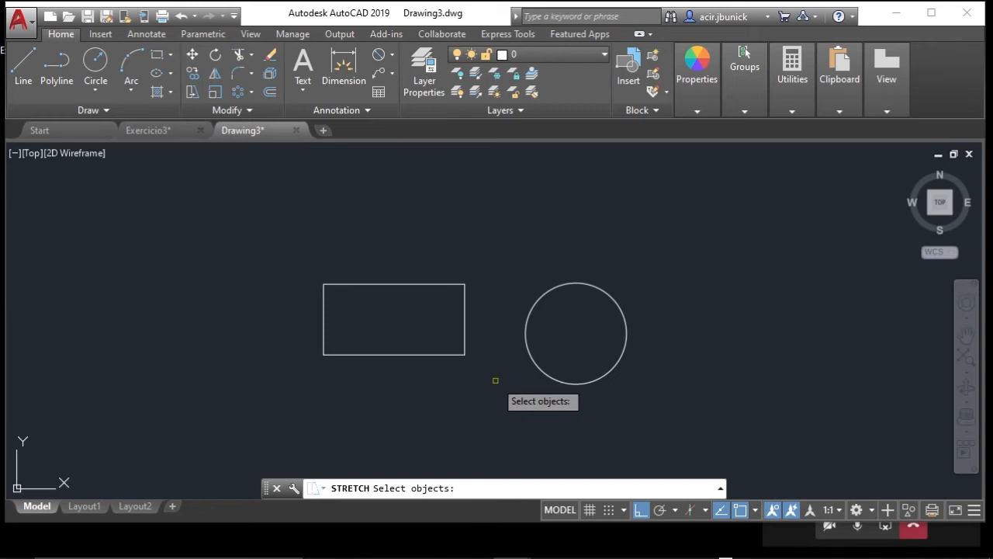
left_click(495, 381)
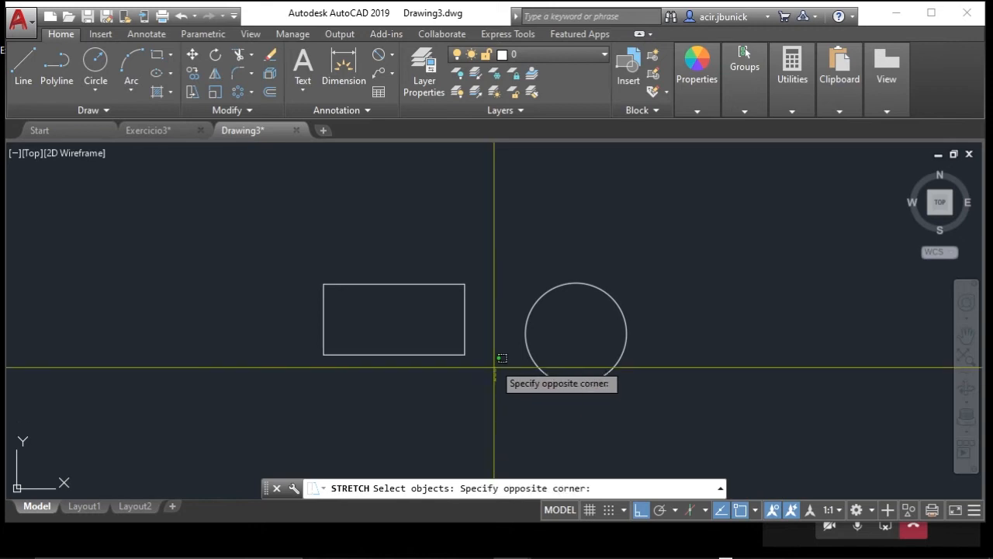
left_click(428, 254)
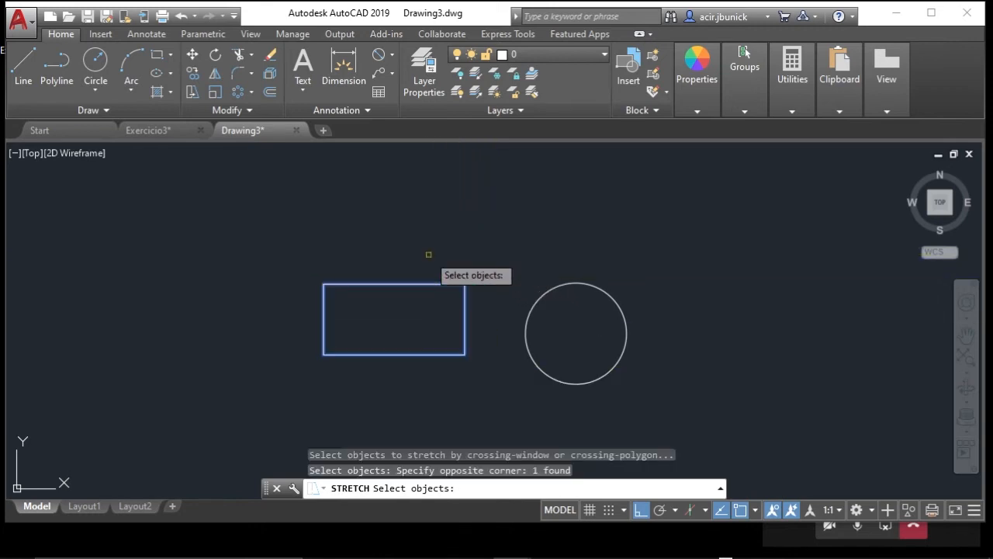
key("Return")
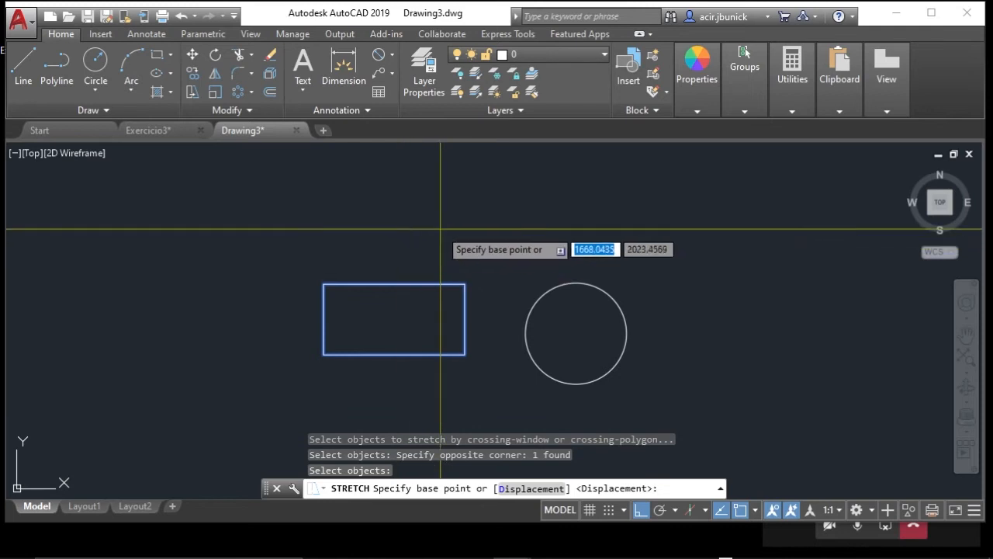
left_click(169, 215)
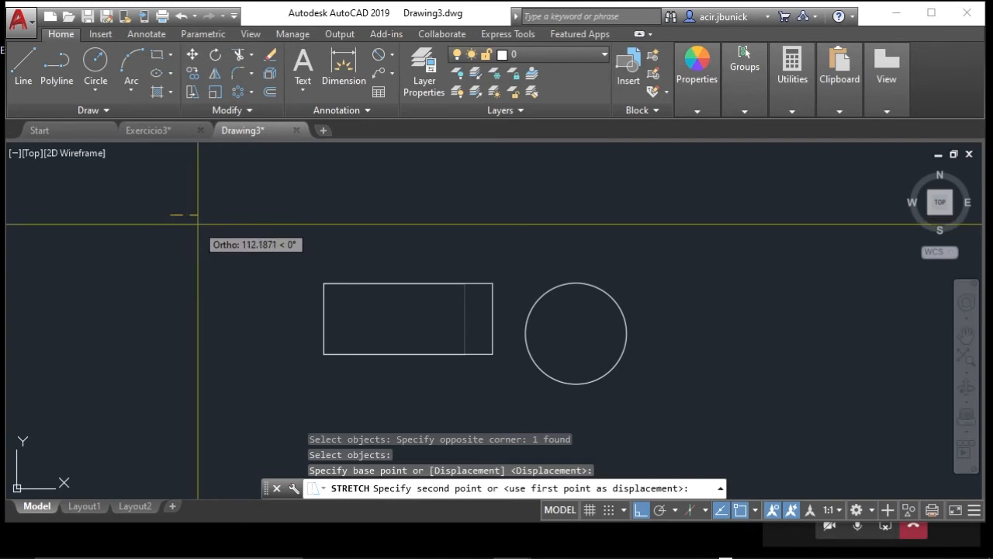
type("3")
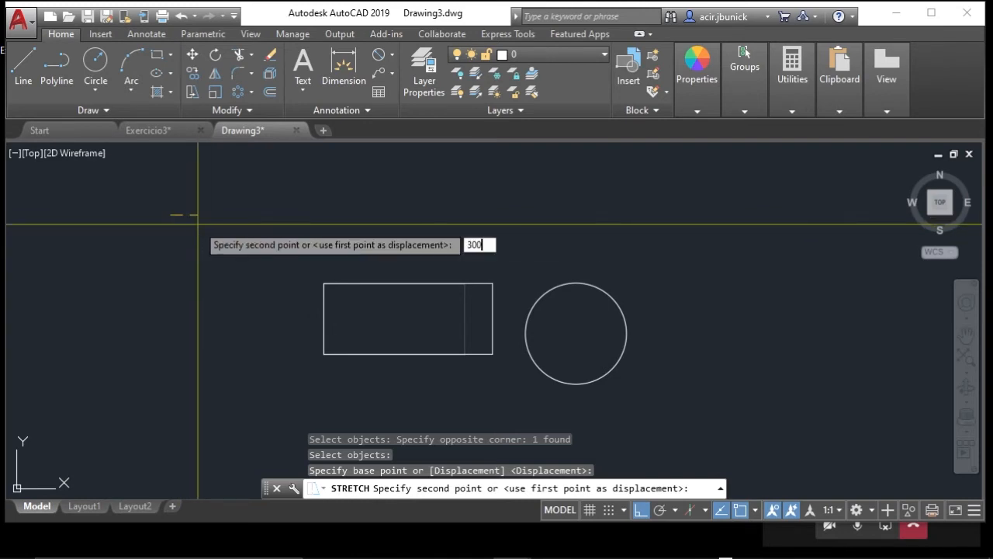
type("00")
key("Return")
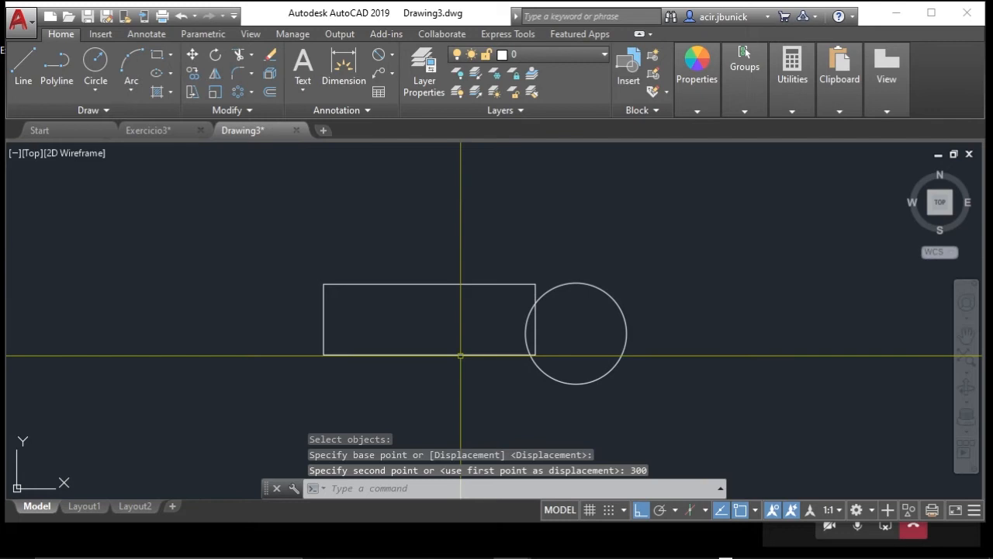
- Move the stretched rectangle horizontally to the left until it clears the circle
type("m")
key("Return")
left_click(438, 369)
left_click(416, 335)
key("Return")
left_click(505, 200)
left_click(464, 234)
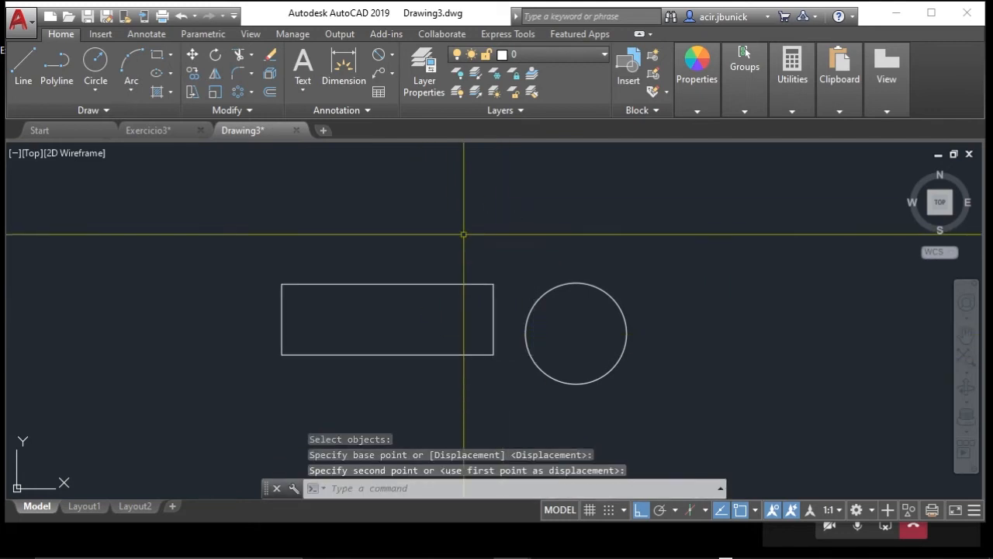
- Measure the length of the rectangle's upper edge
left_click(793, 70)
left_click(795, 138)
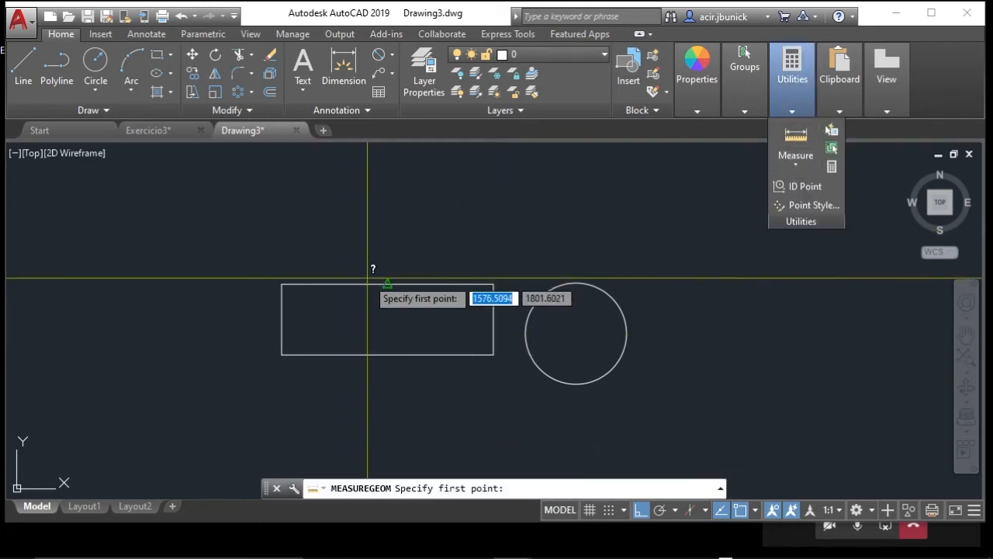
left_click(282, 284)
left_click(492, 284)
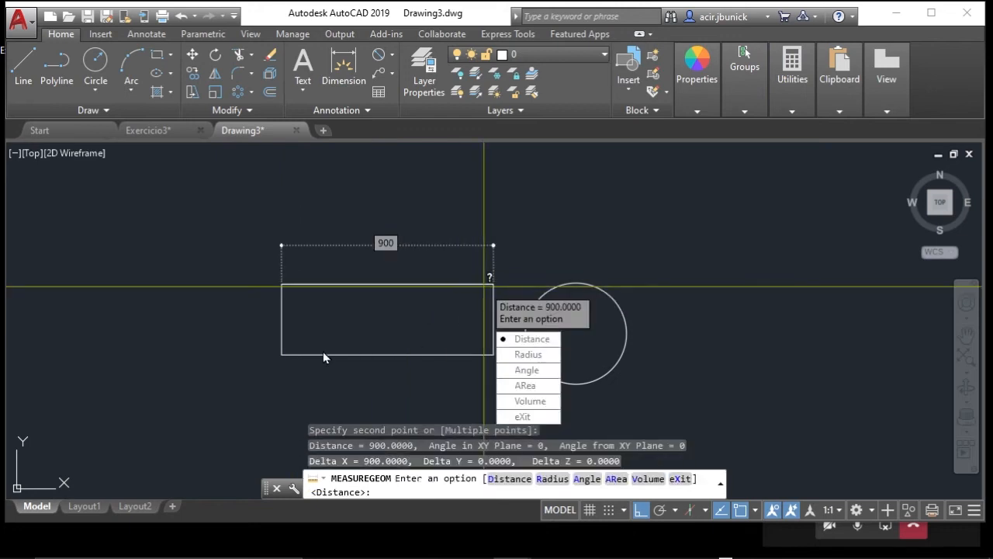
key("Escape")
key("Escape")
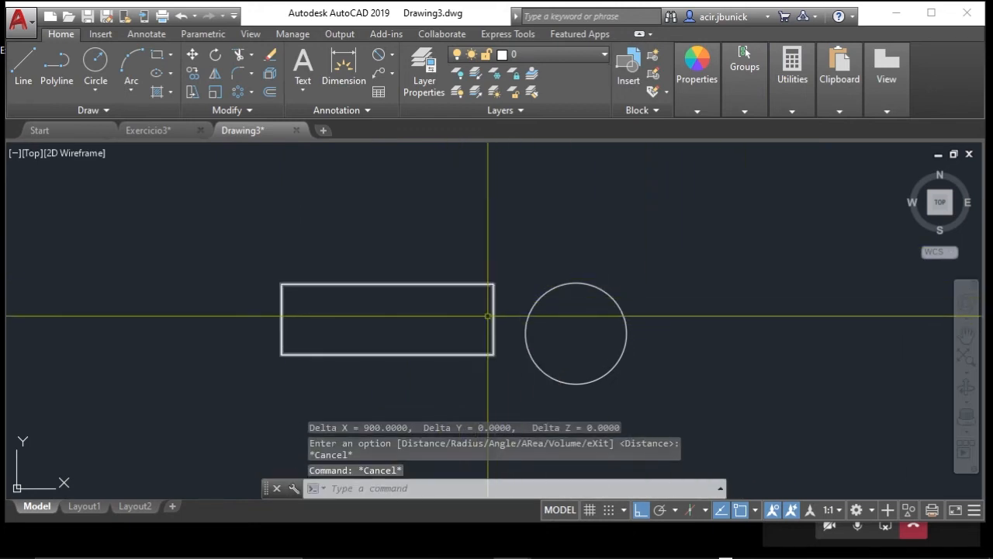
left_click(193, 92)
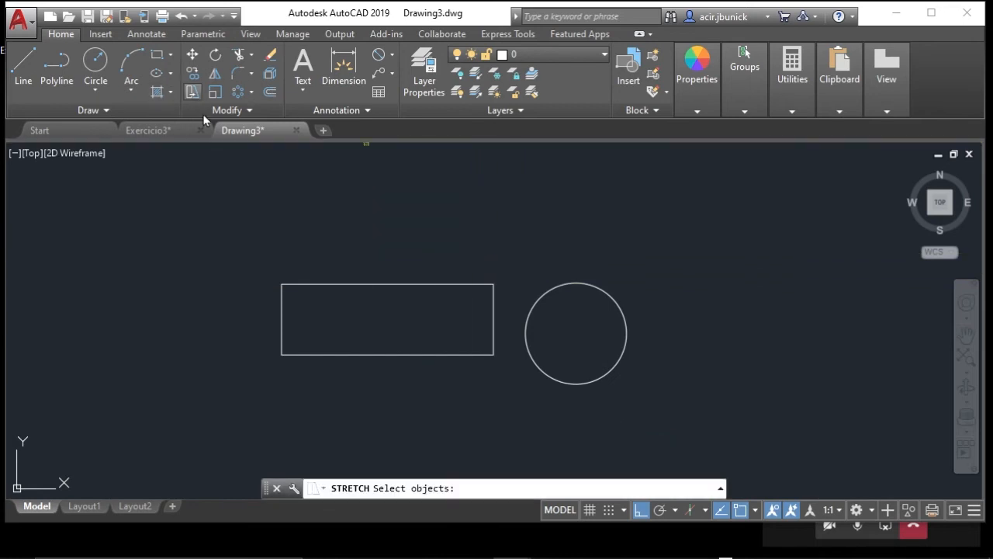
left_click(492, 226)
key("Return")
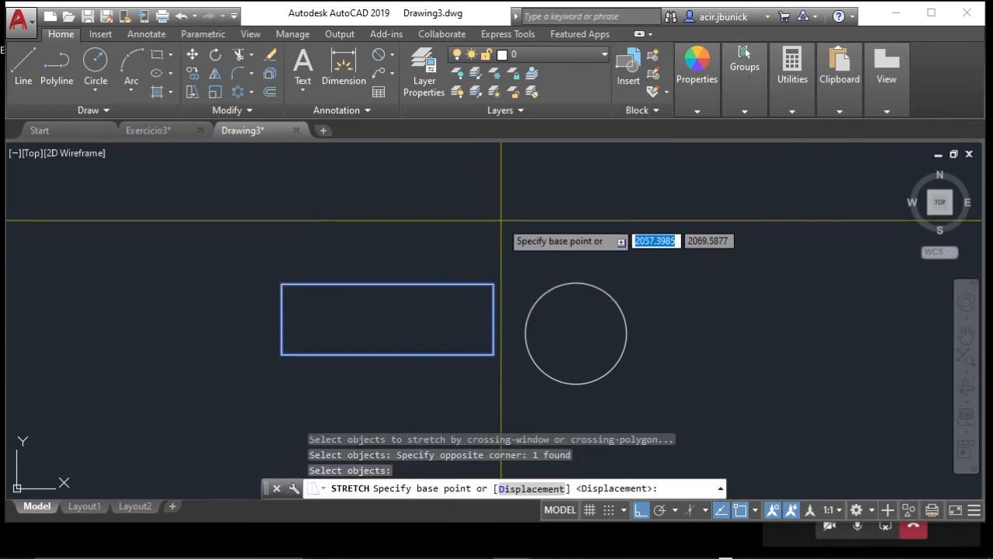
left_click(501, 222)
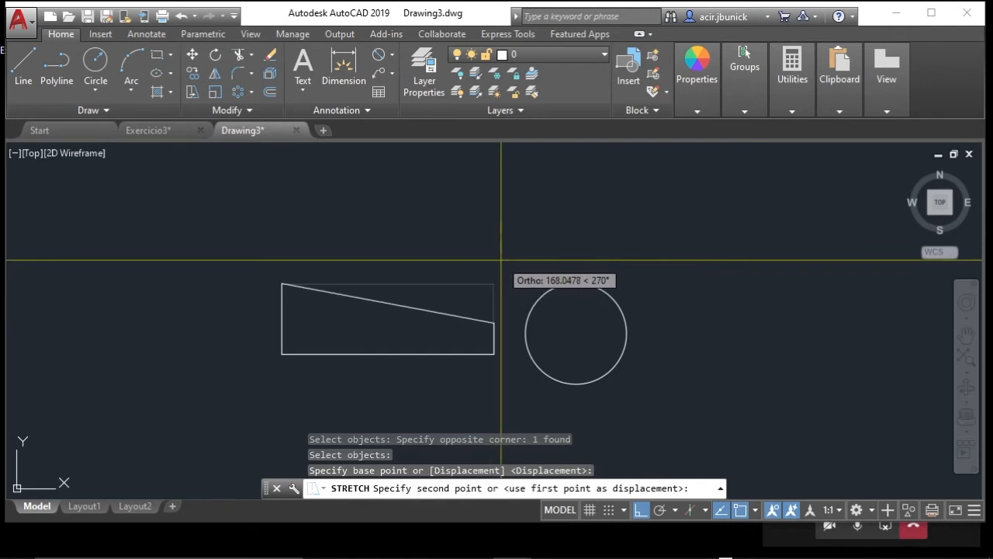
key("Escape")
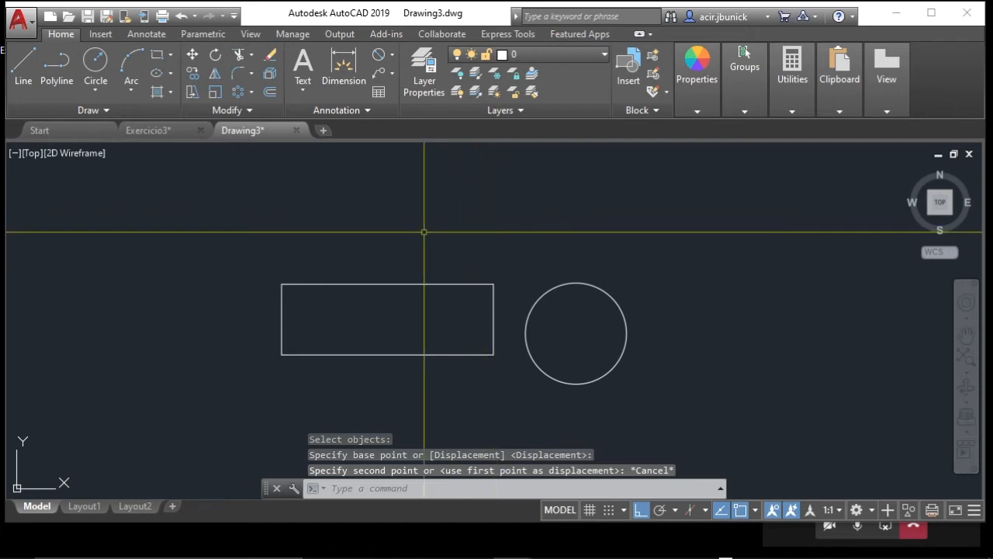
left_click(387, 296)
left_click(351, 268)
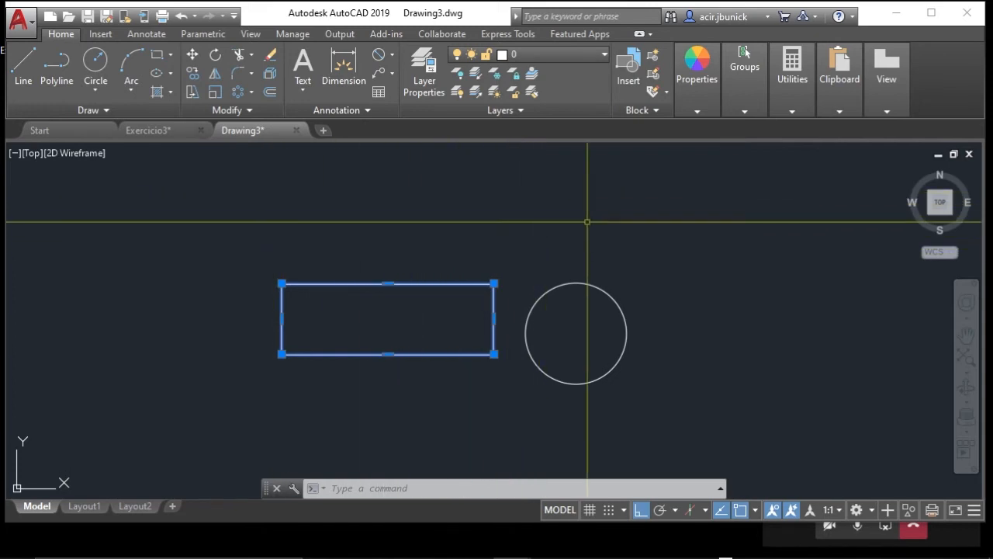
key("Escape")
key("Escape")
- Move the circle horizontally to the right by its centre grip, away from the rectangle
left_click(626, 283)
left_click(588, 302)
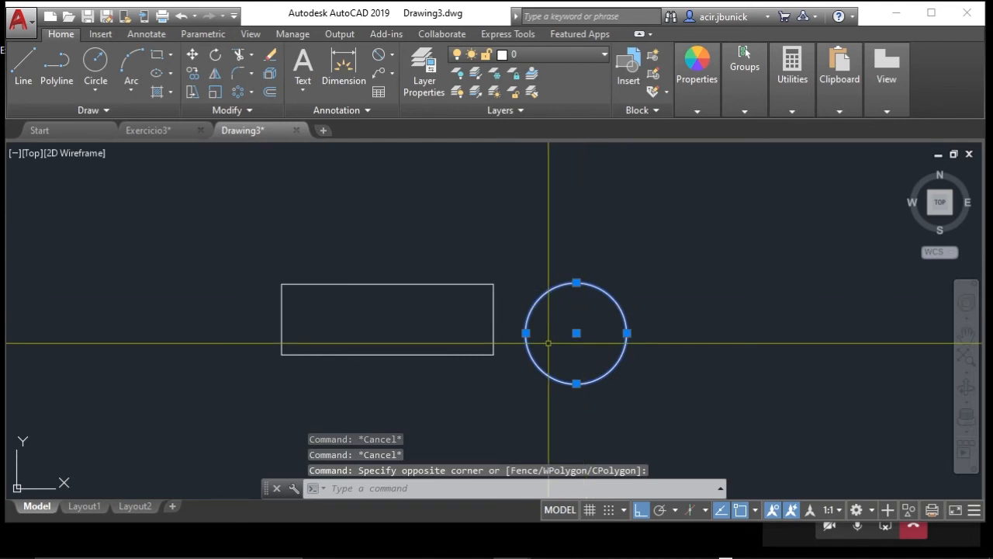
left_click(576, 333)
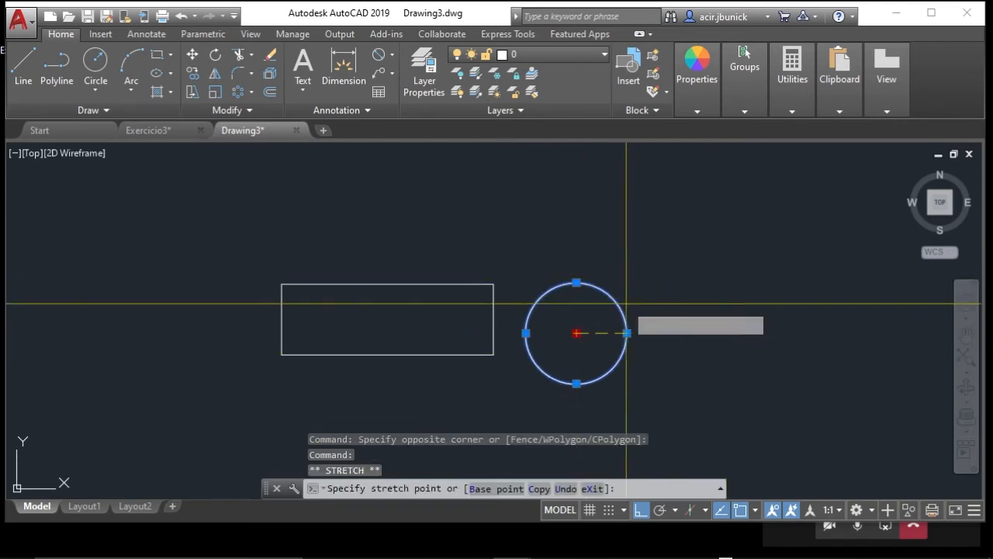
left_click(674, 333)
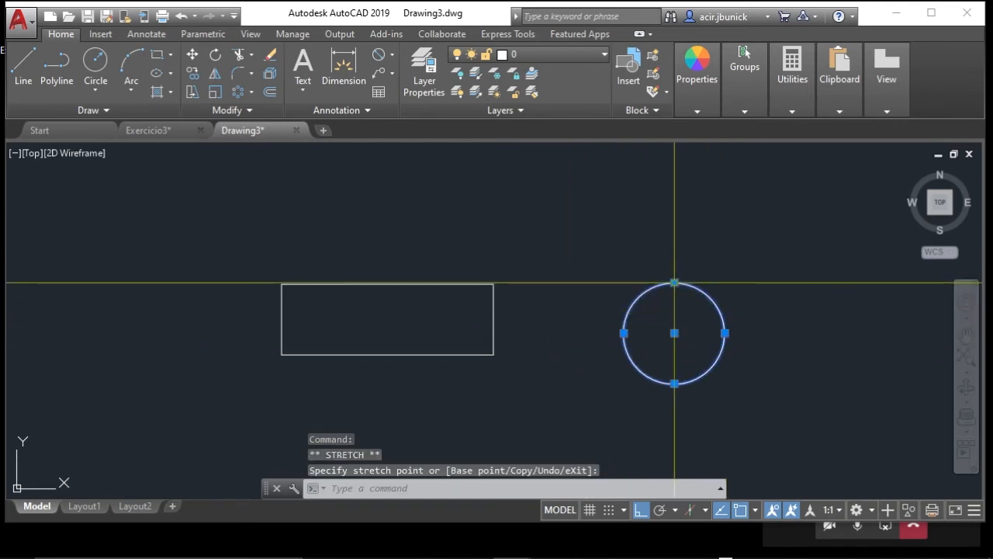
left_click(674, 282)
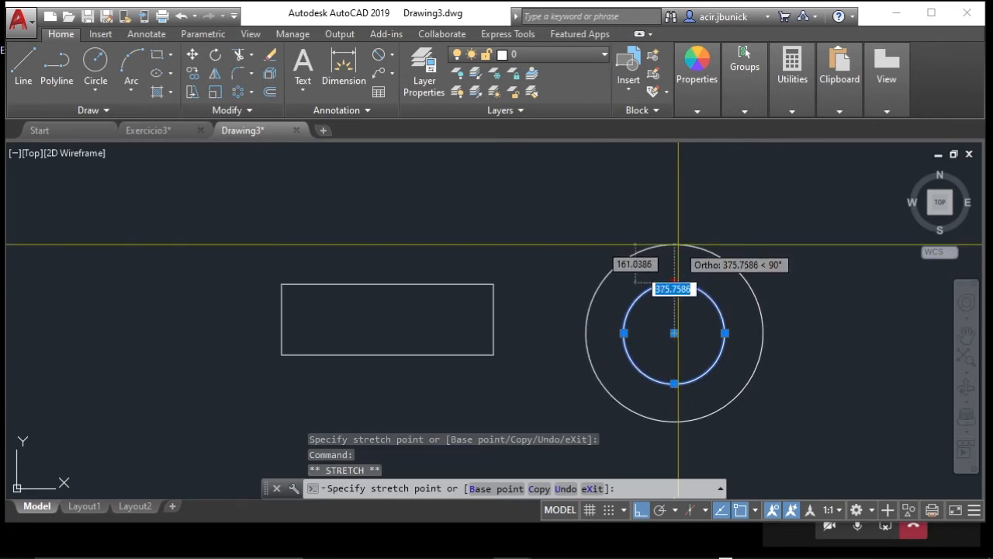
key("Escape")
key("Escape")
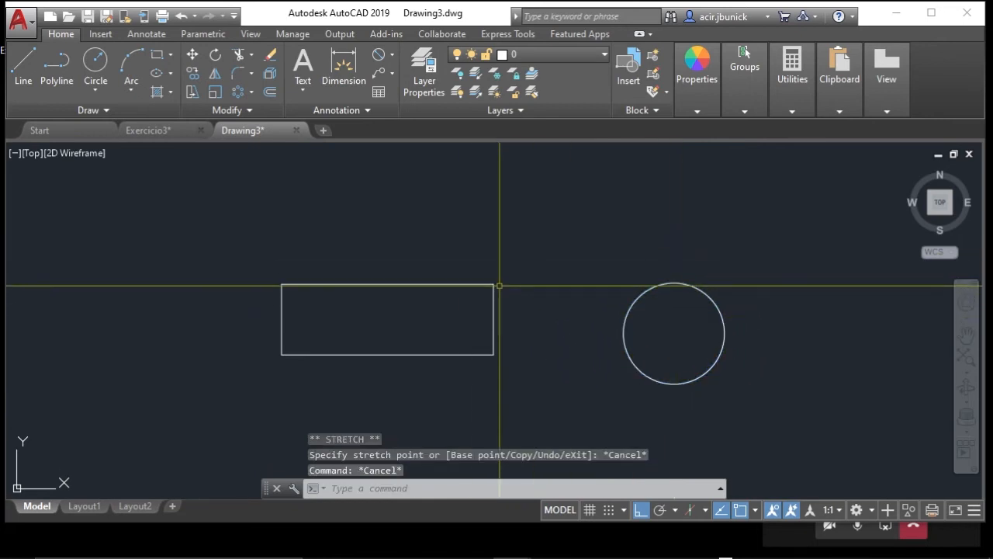
- Shorten the rectangle by stretching its right edge 300 units to the left from the edge's midpoint grip
left_click(441, 285)
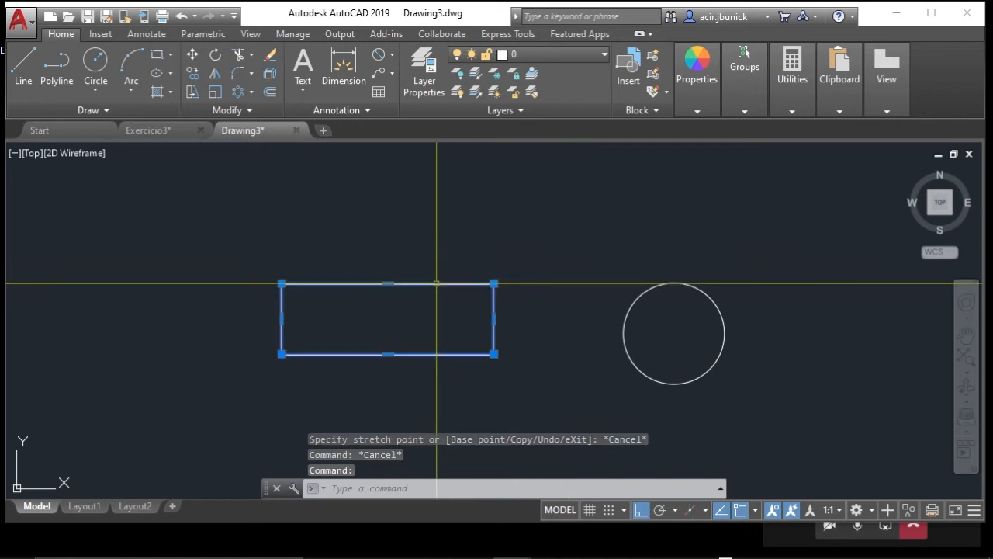
left_click(494, 283)
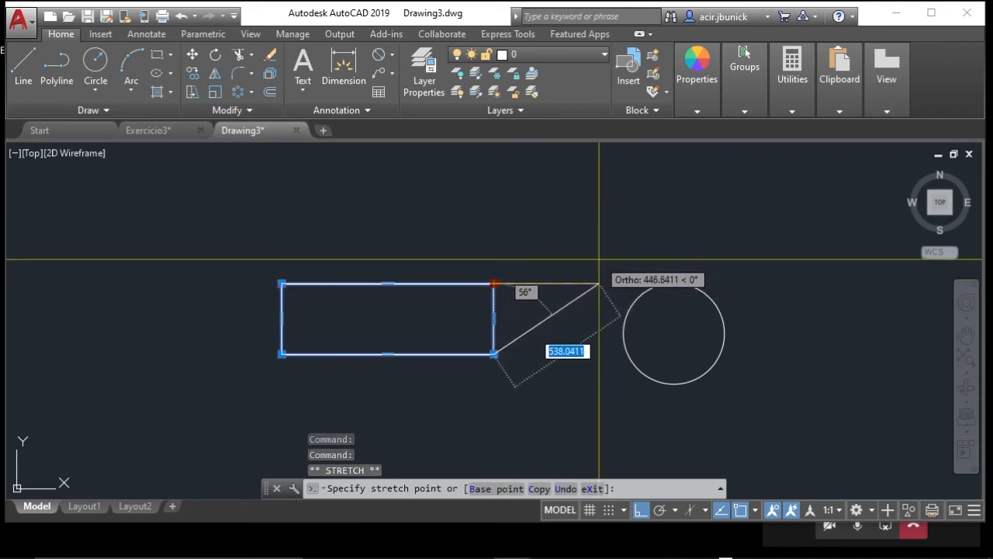
key("Escape")
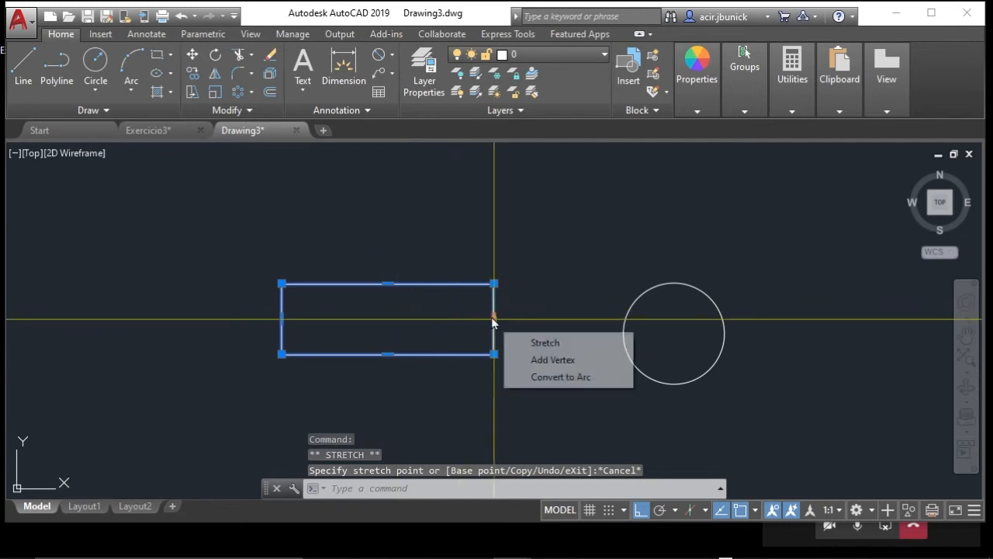
left_click(494, 319)
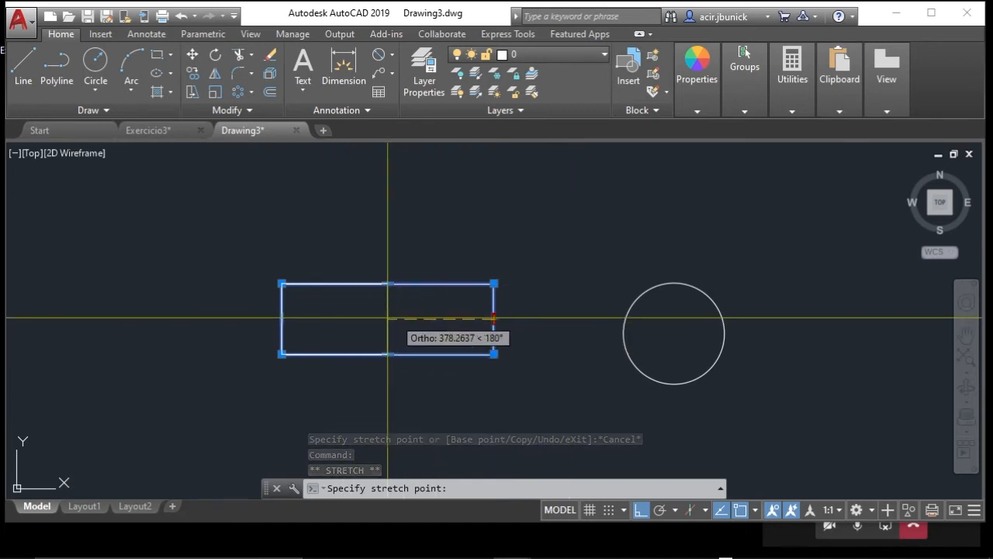
type("300")
key("Return")
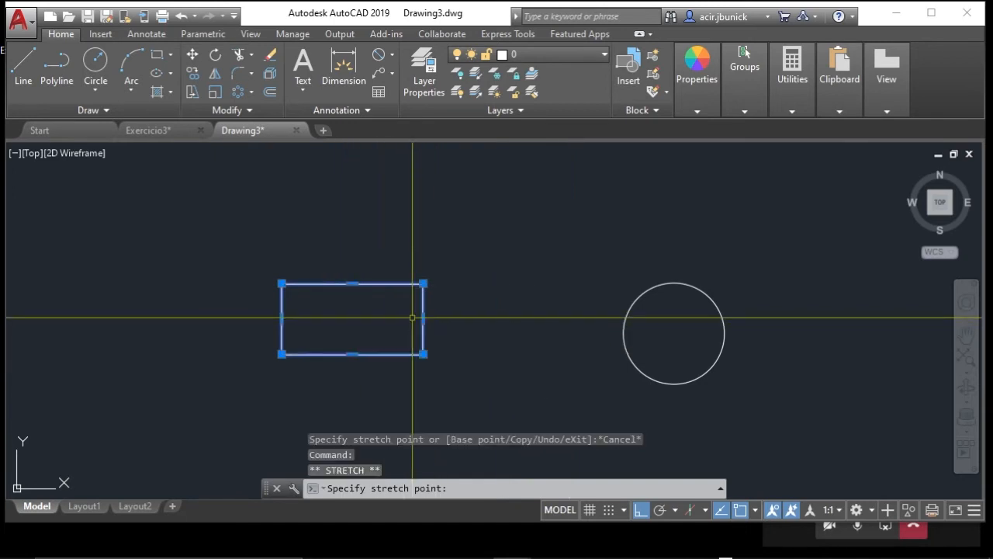
key("Escape")
key("Escape")
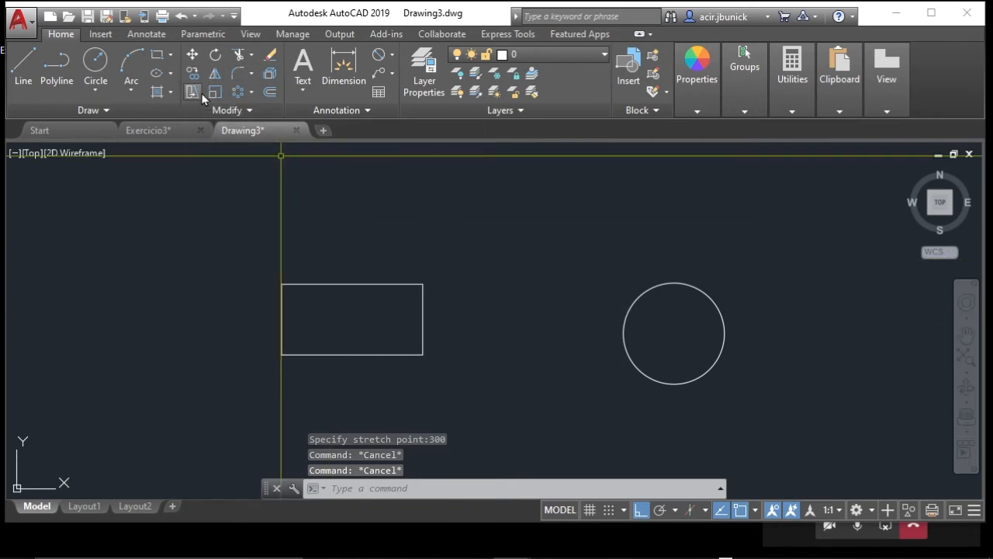
- Draw a zigzag of connected horizontal and vertical lines rising above the rectangle, with horizontal runs of differing lengths
scroll(528, 339, "down", 4)
middle_click_drag(516, 298, 507, 321)
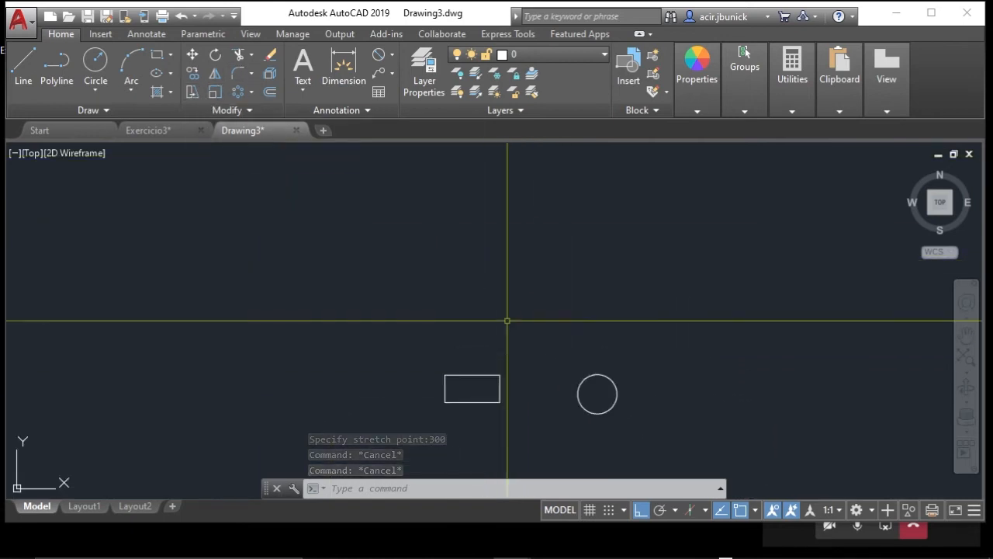
type("l")
key("Return")
left_click(425, 352)
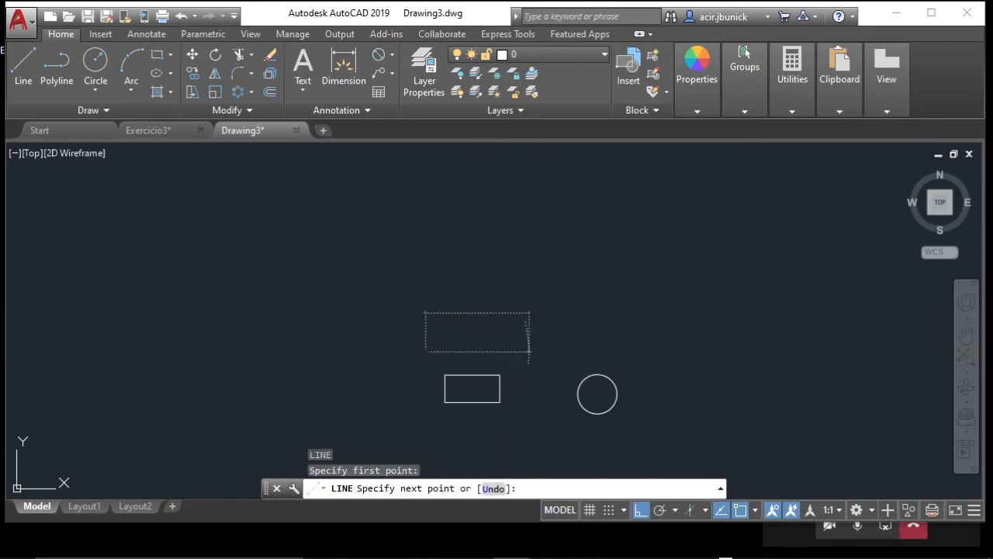
left_click(531, 322)
left_click(452, 322)
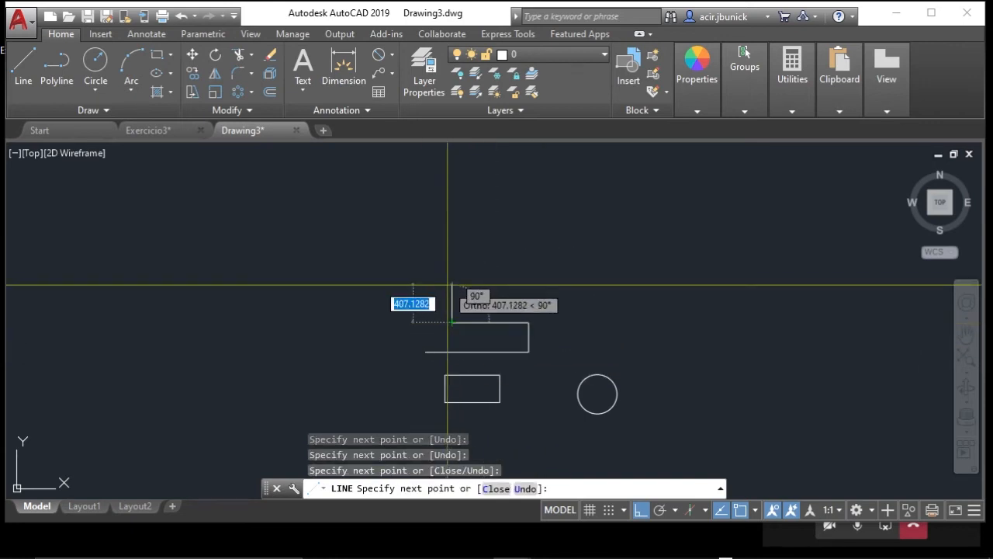
left_click(452, 285)
left_click(557, 285)
left_click(556, 256)
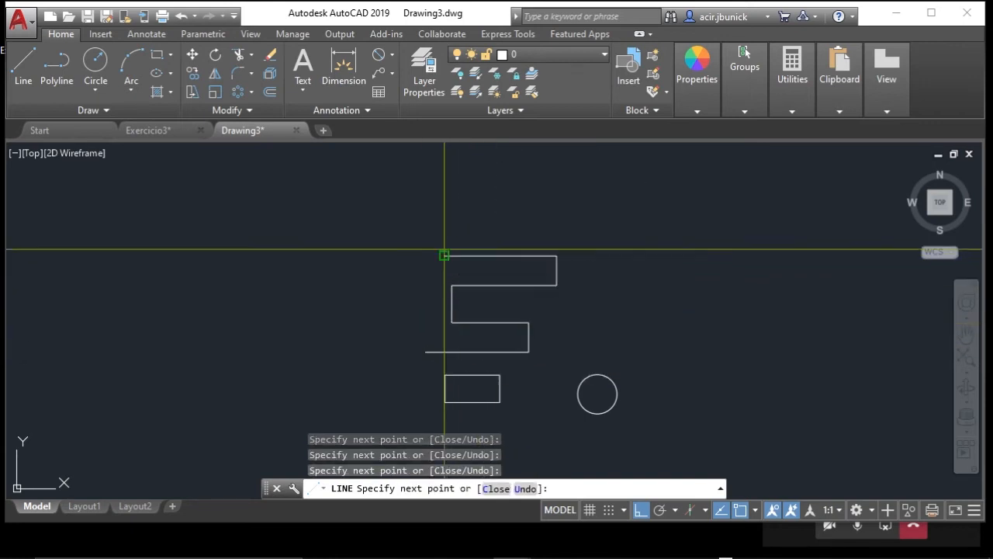
left_click(444, 255)
left_click(443, 217)
left_click(572, 217)
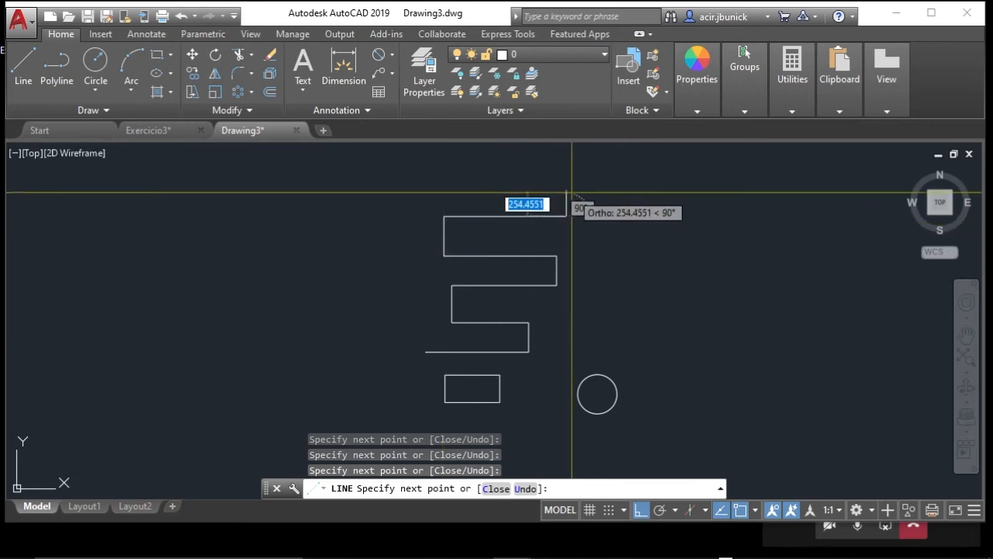
- Undo the last zigzag segments, redraw that horizontal run shorter, and continue the zigzag upward to a final run heading left
key("ctrl+z")
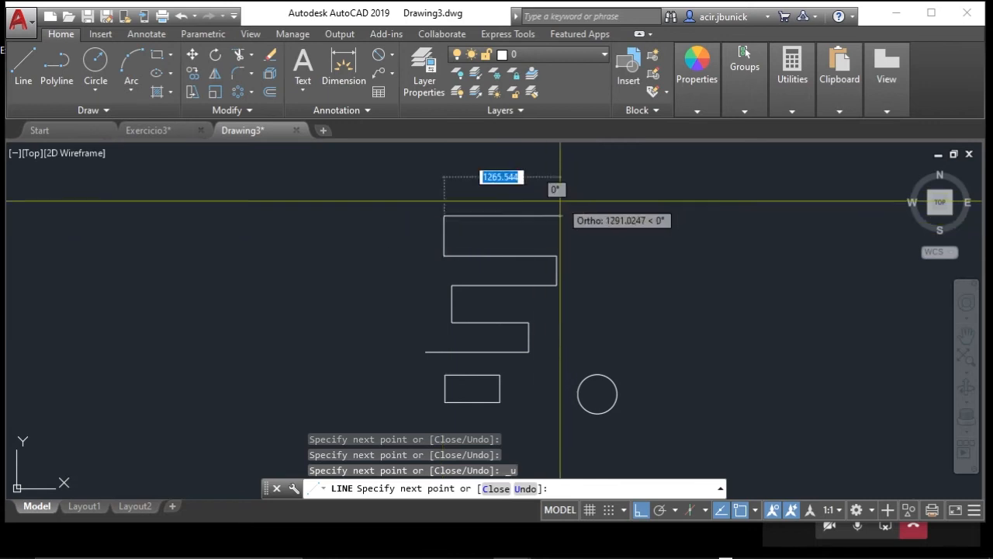
left_click(555, 217)
left_click(554, 191)
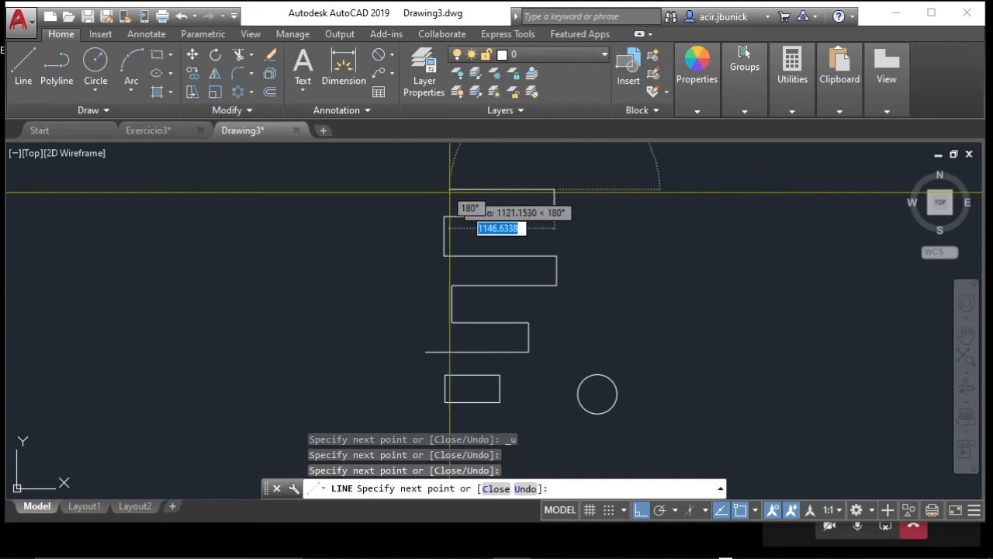
left_click(446, 191)
left_click(443, 166)
left_click(495, 165)
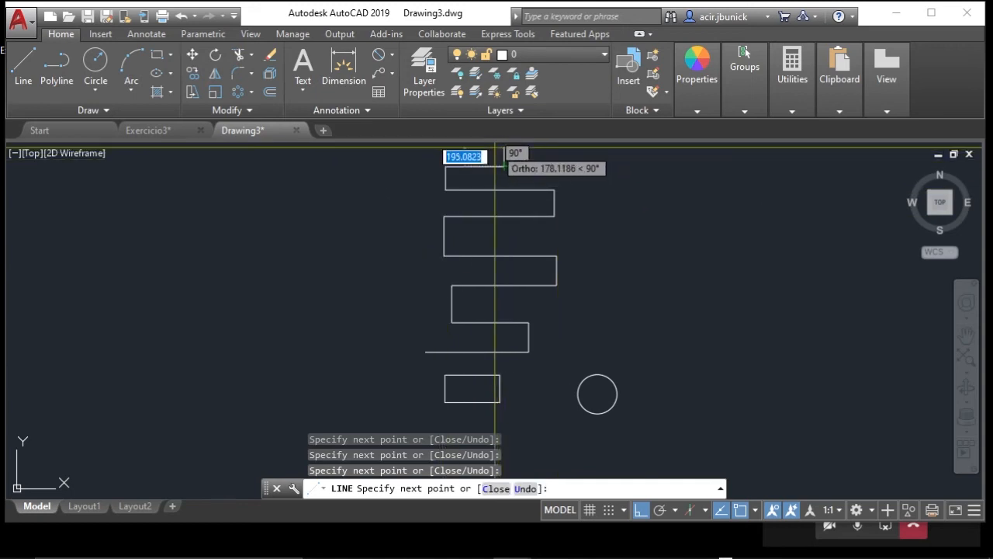
left_click(495, 145)
left_click(435, 145)
key("Escape")
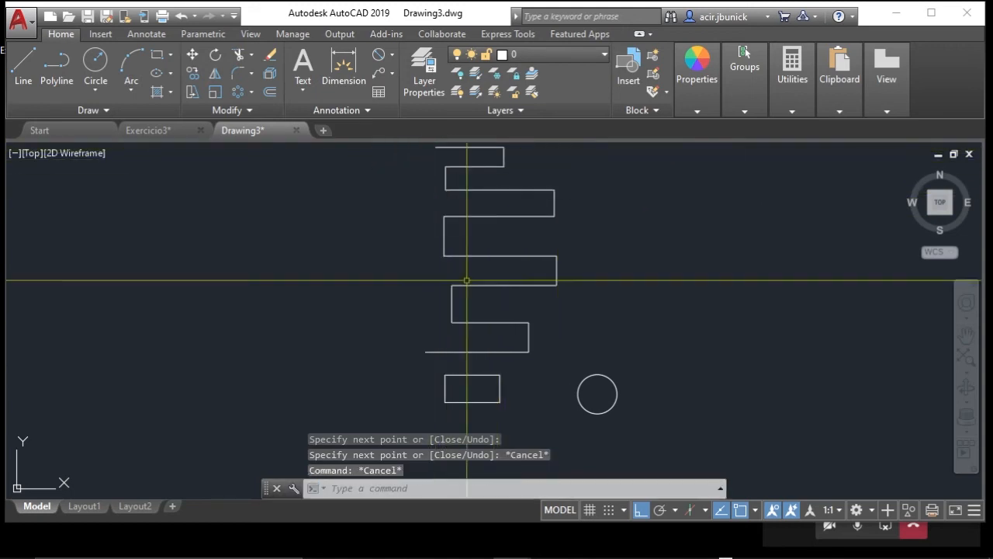
- Stretch the right ends of the zigzag's two widest middle loops horizontally to the right, capturing both vertical edges with a crossing window
scroll(522, 350, "down", 2)
mouse_move(522, 350)
middle_mouse_down()
mouse_move(501, 373)
mouse_move(514, 367)
middle_mouse_up()
scroll(509, 387, "up", 2)
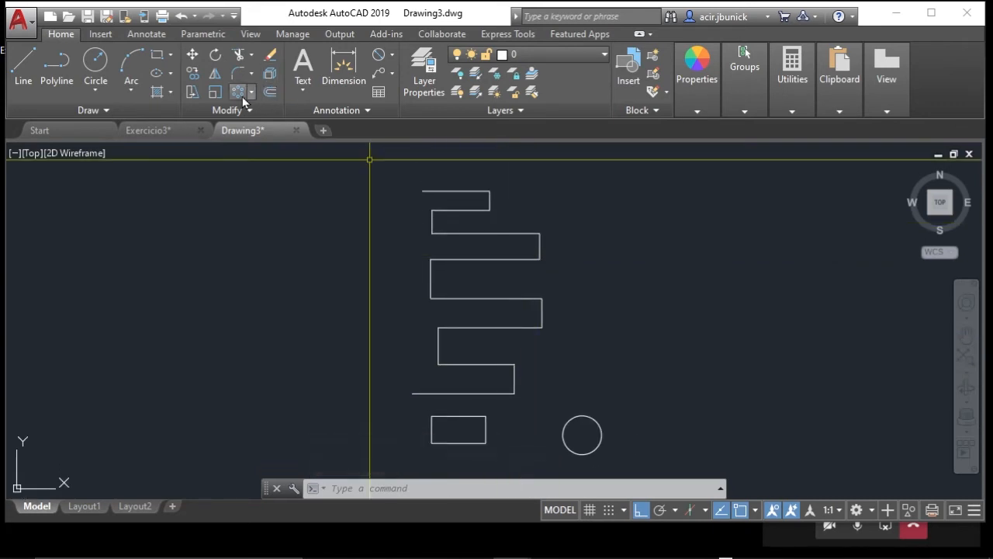
left_click(192, 92)
left_click(563, 329)
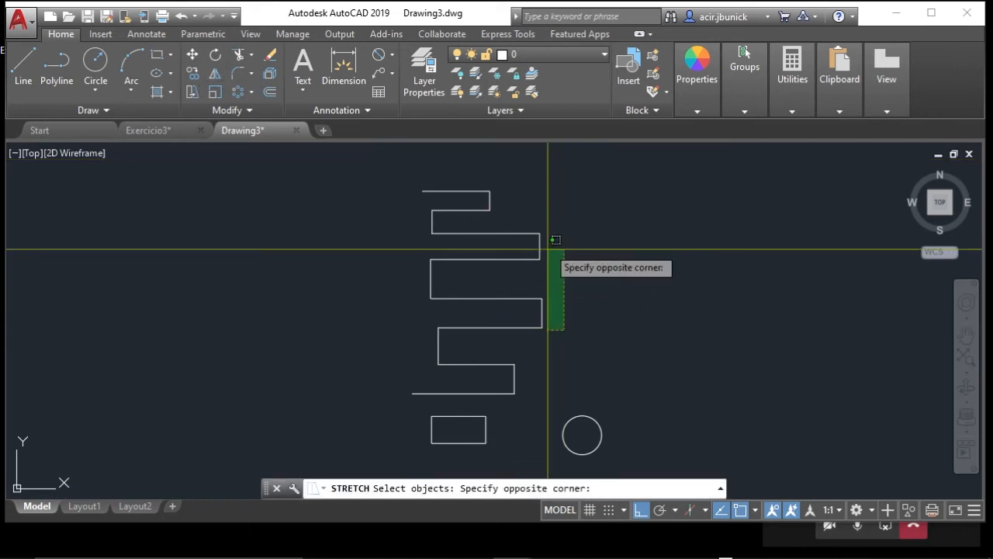
left_click(536, 231)
key("Return")
left_click(597, 277)
left_click(678, 278)
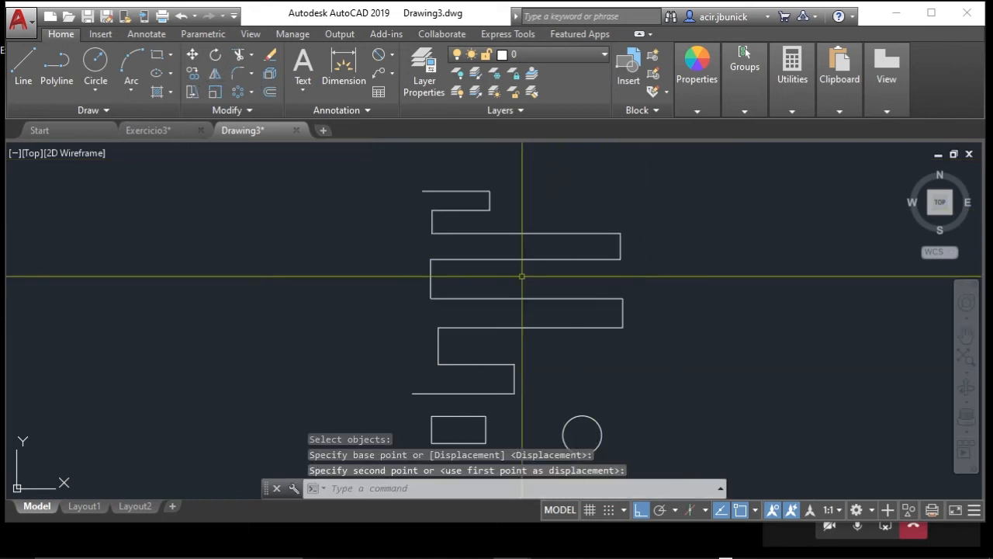
- Stretch the left vertical edge between the two widened loops horizontally to the right
right_click(429, 289)
left_click(438, 299)
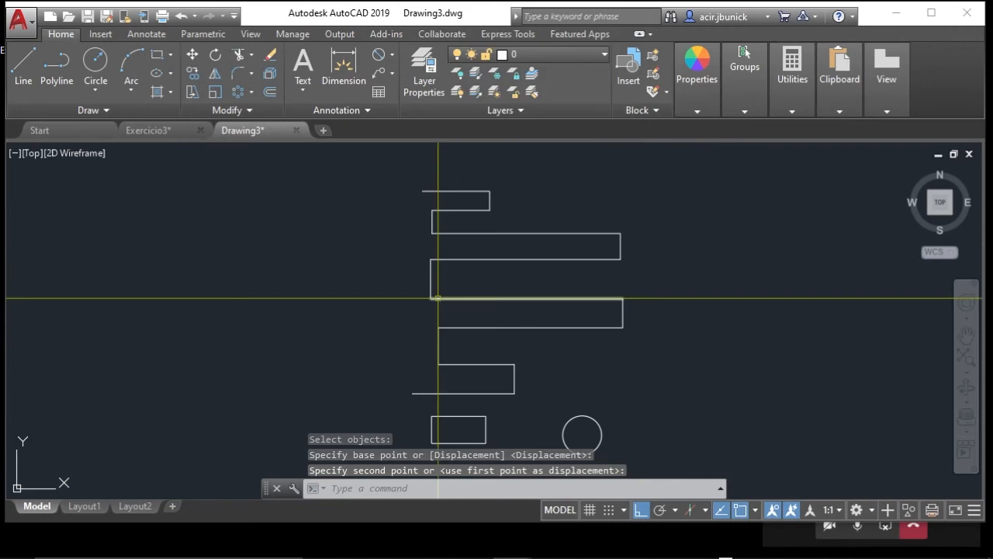
key("Return")
left_click(439, 303)
left_click(399, 255)
key("Return")
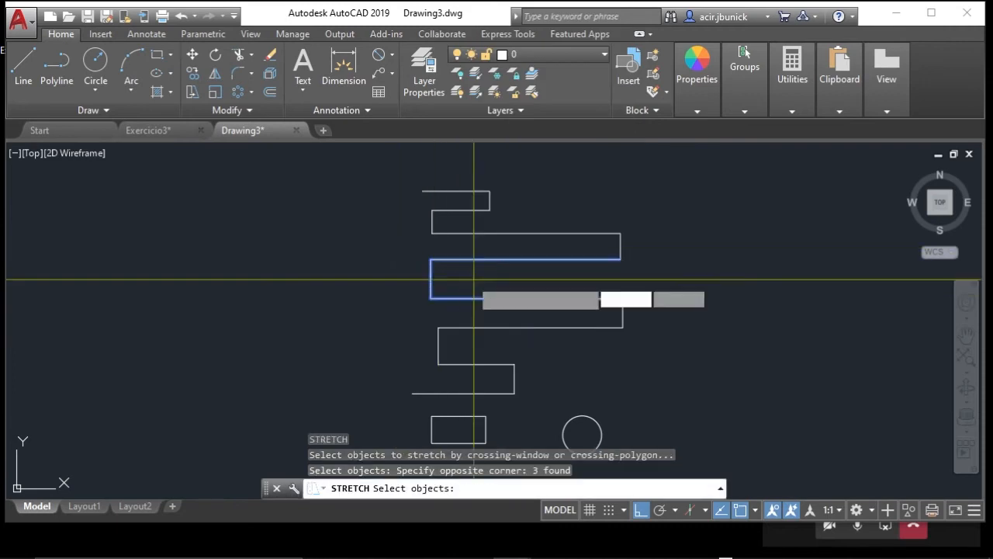
left_click(471, 278)
left_click(561, 278)
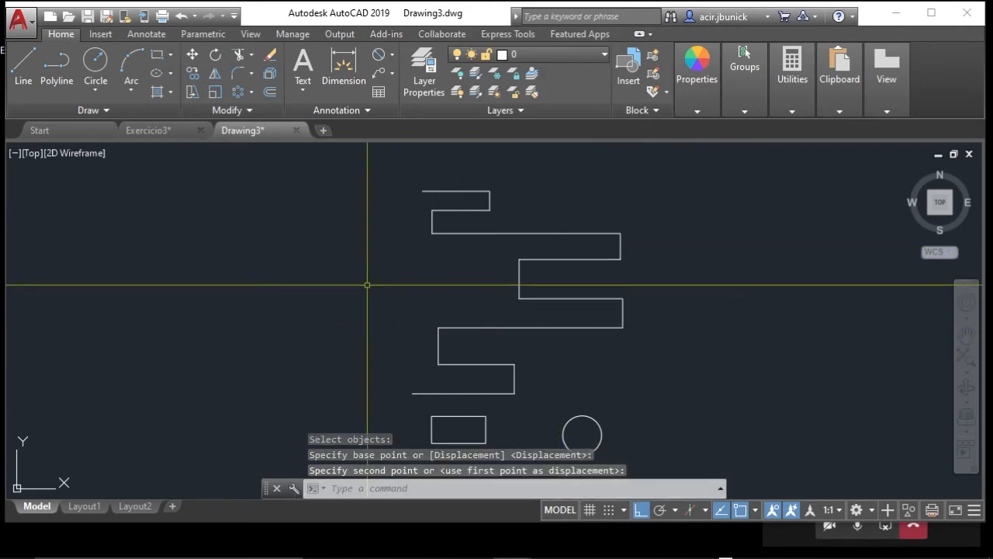
- Try to stretch the circle to the right with a crossing window over only its right side
scroll(367, 284, "down", 2)
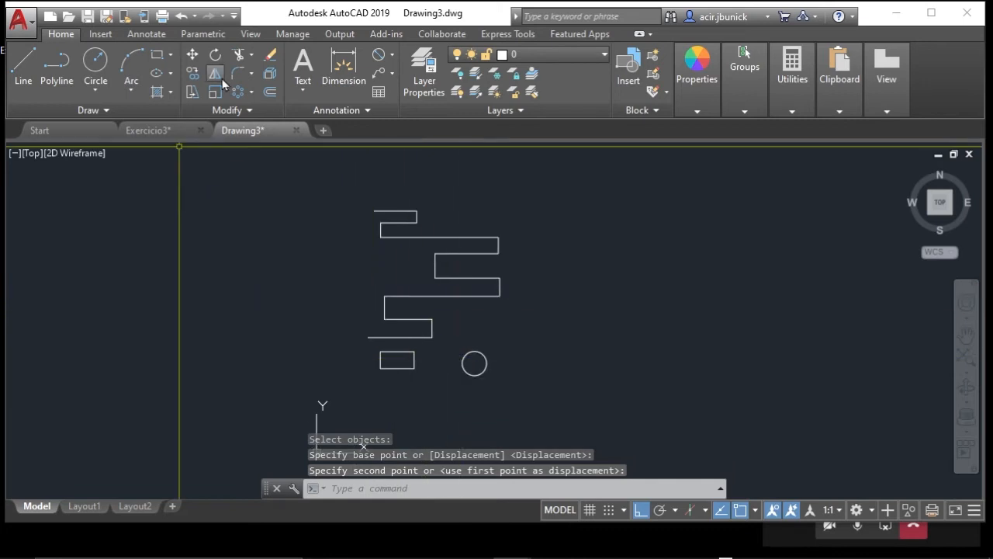
scroll(486, 368, "up", 4)
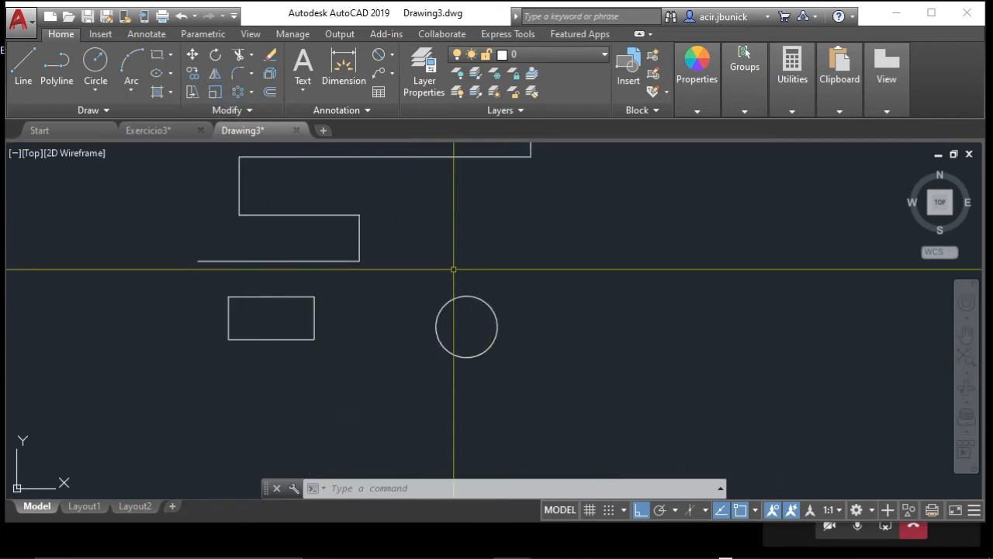
left_click(191, 91)
left_click(539, 373)
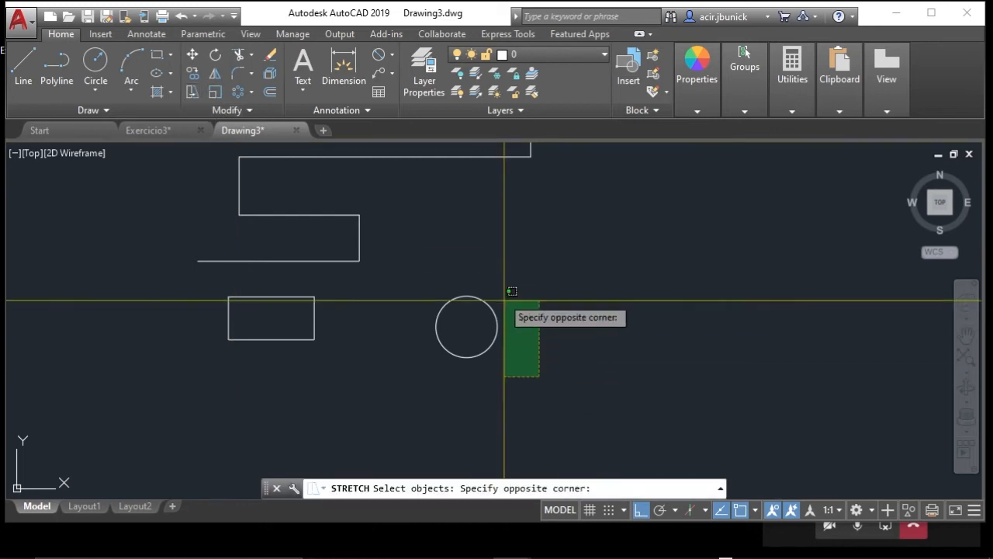
left_click(485, 267)
right_click(537, 279)
left_click(533, 273)
left_click(578, 275)
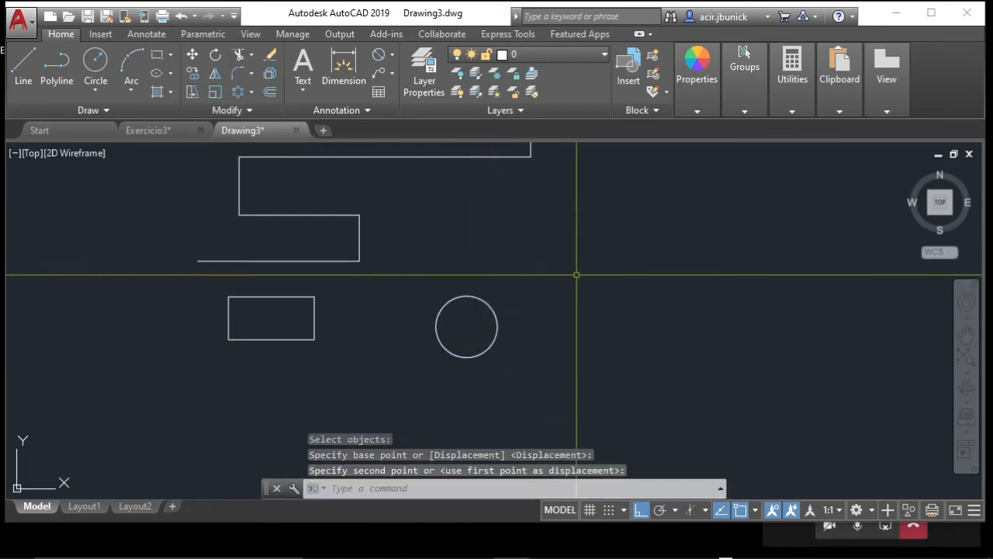
- Move the circle to the right with Stretch using a crossing window that includes its centre, and undo the move
right_click(524, 359)
left_click(593, 80)
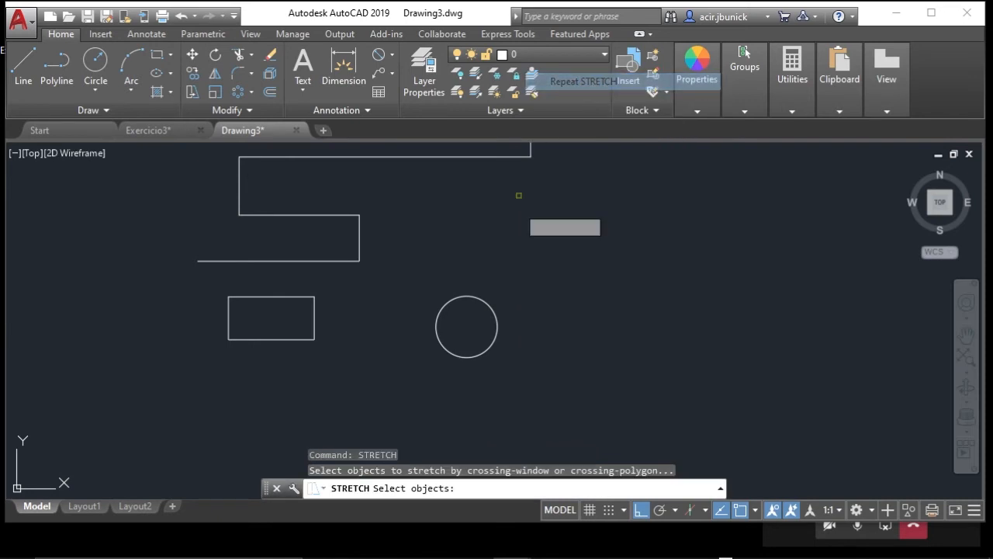
left_click(533, 393)
left_click(440, 218)
right_click(465, 229)
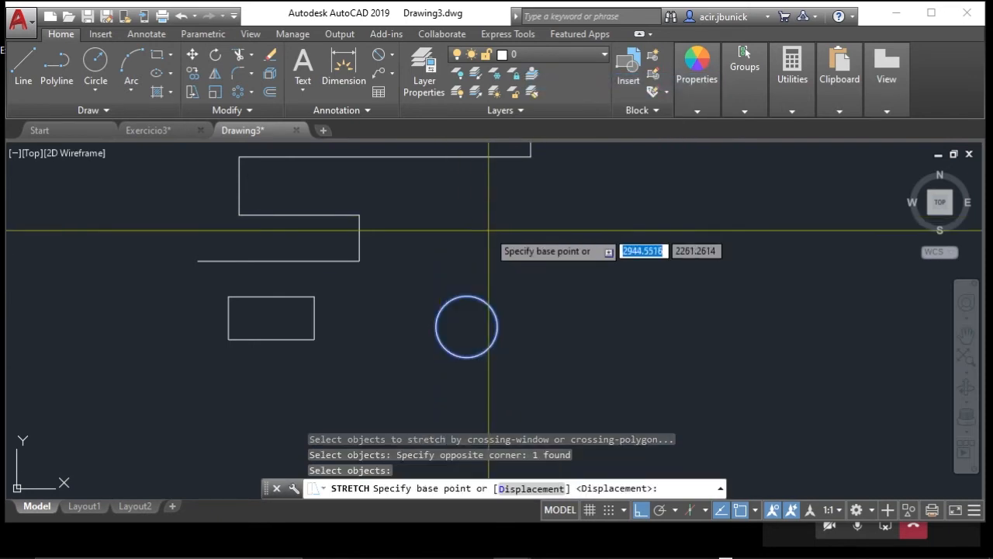
left_click(468, 238)
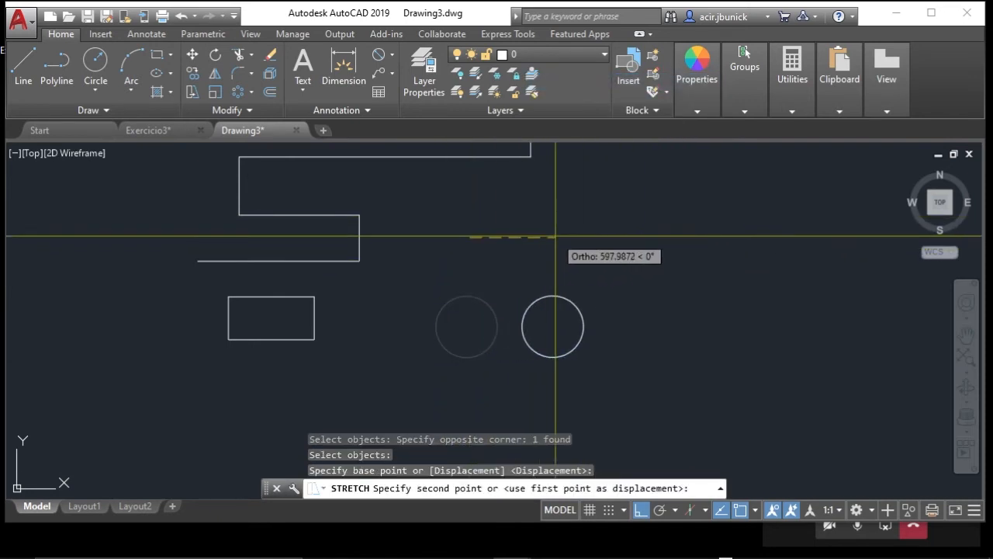
left_click(543, 203)
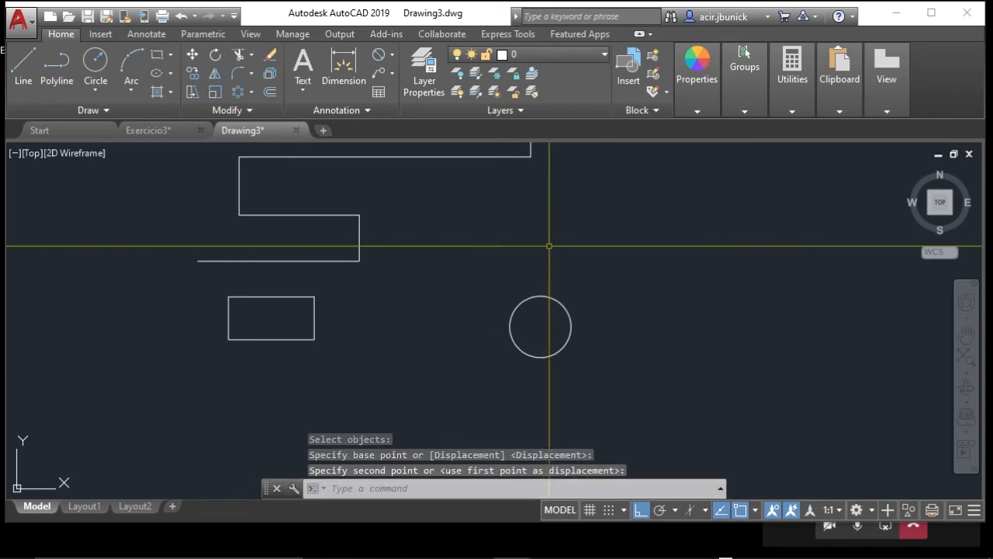
key("Escape")
key("ctrl+z")
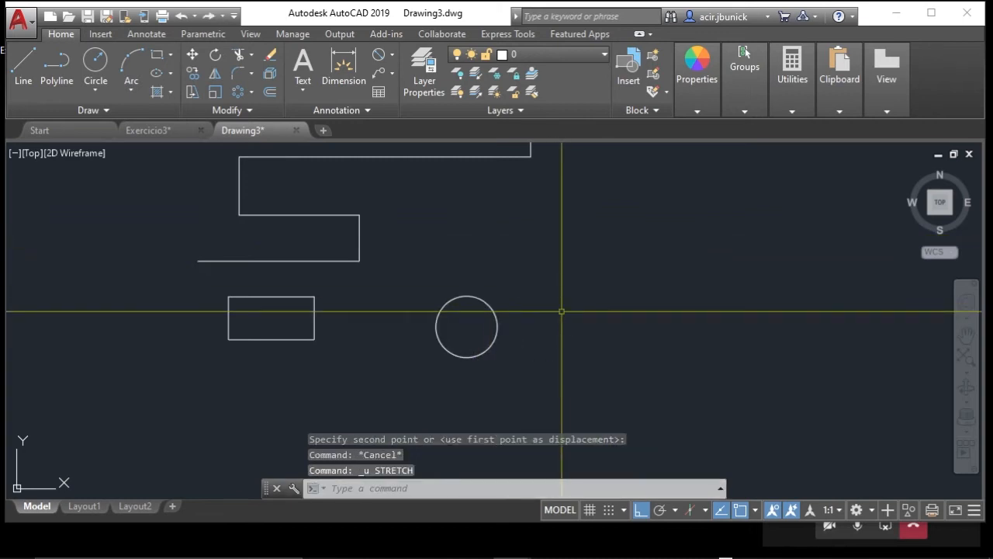
- Select the circle to examine its centre and quadrant grips, and clear the selection
left_click(533, 322)
left_click(466, 326)
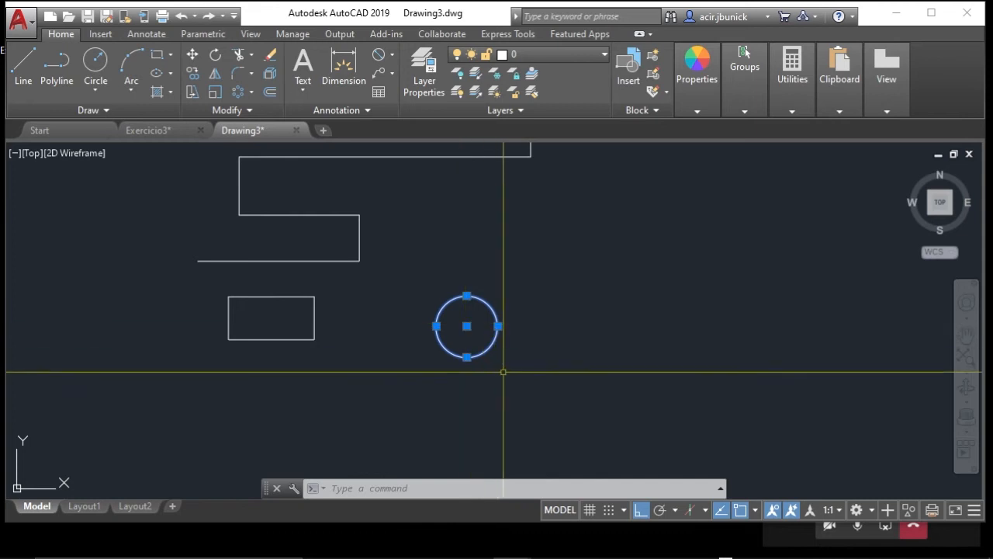
left_click(513, 370)
key("Escape")
key("Escape")
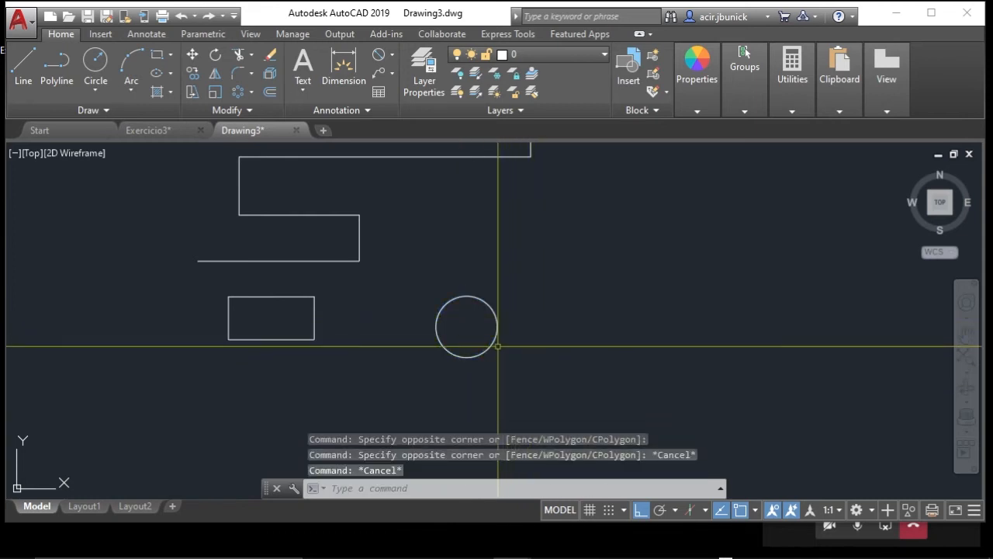
- Try stretching the circle to the right again with a crossing window that stops short of its centre
scroll(497, 347, "up", 6)
scroll(464, 320, "down", 2)
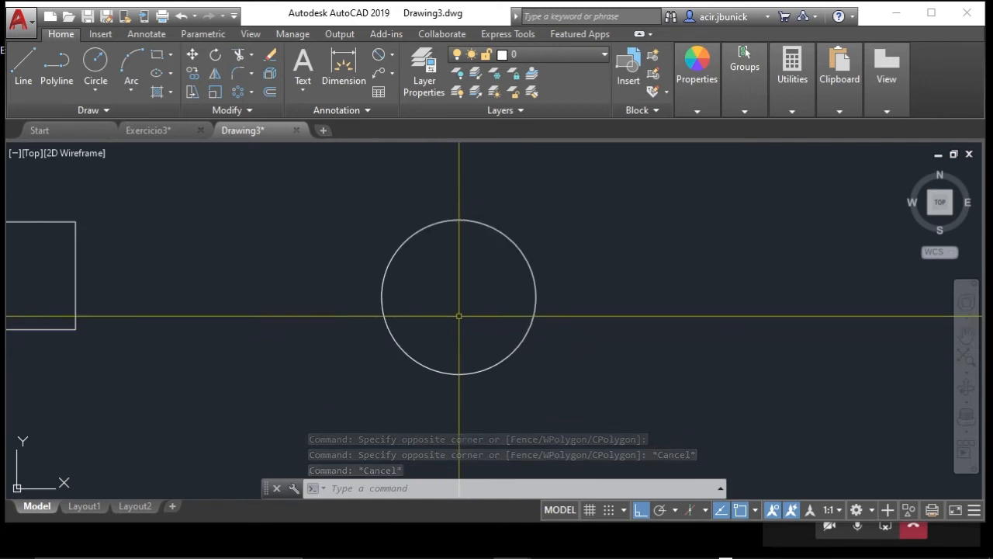
left_click(193, 96)
left_click(603, 435)
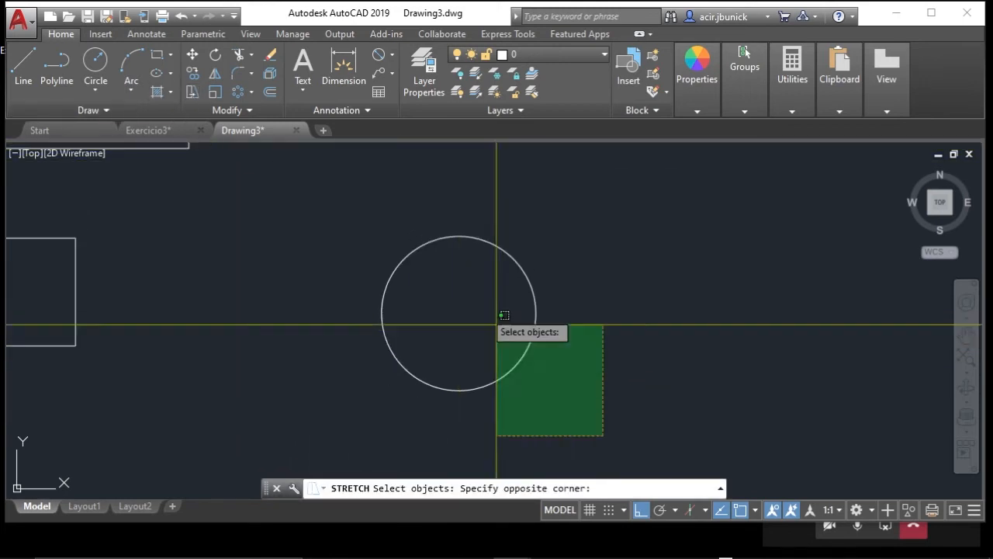
left_click(485, 219)
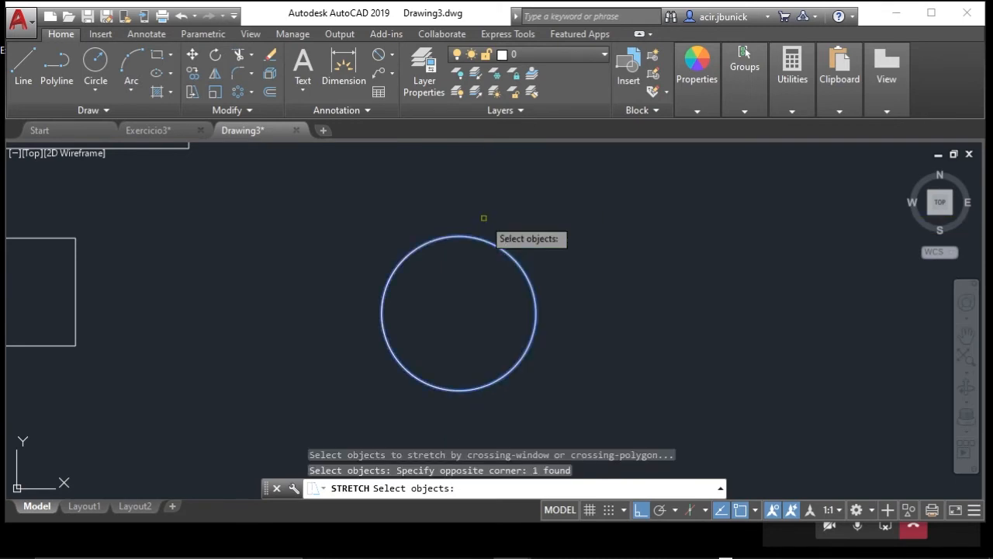
key("Return")
left_click(505, 222)
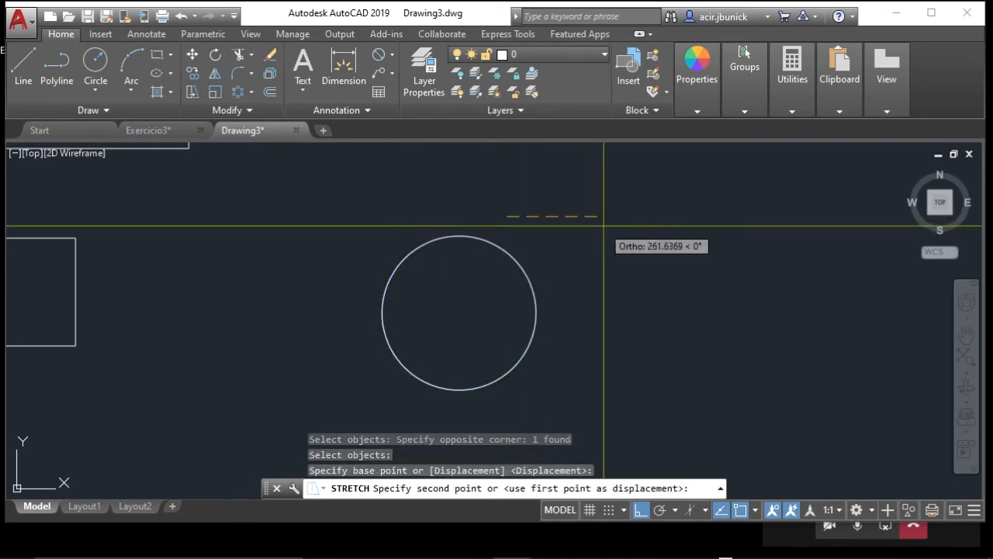
left_click(595, 233)
- Show the circle's grips again to check where its centre lies, and deselect it
left_click(522, 250)
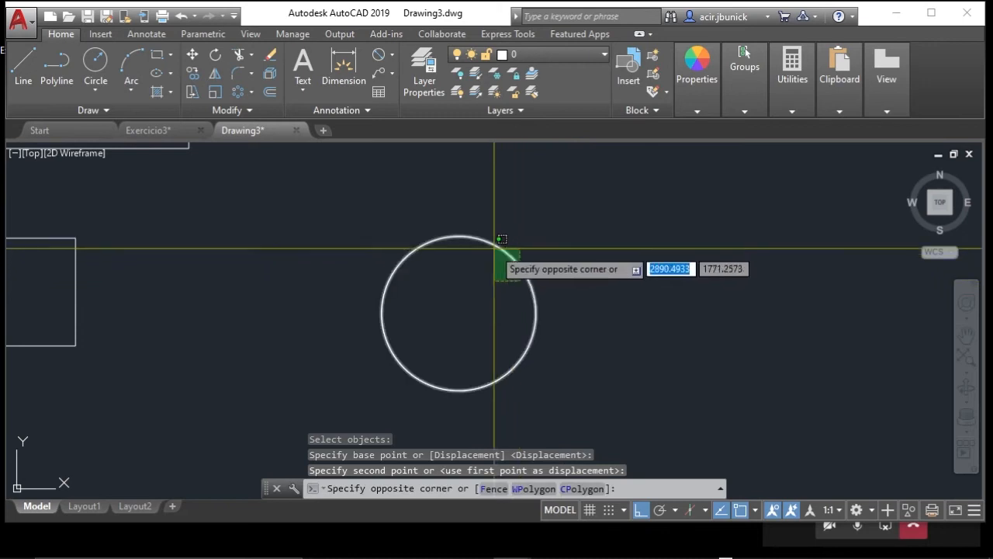
left_click(516, 335)
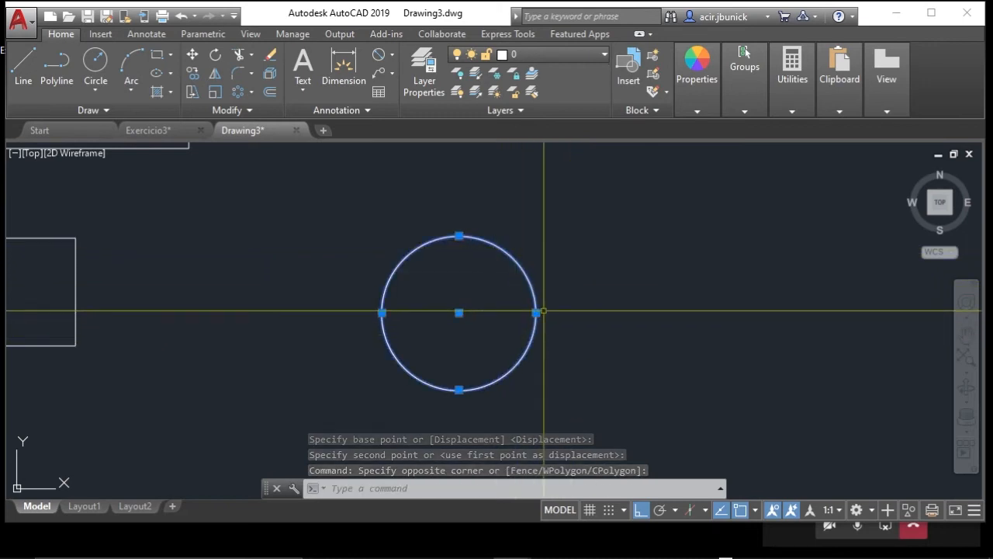
key("Escape")
key("Escape")
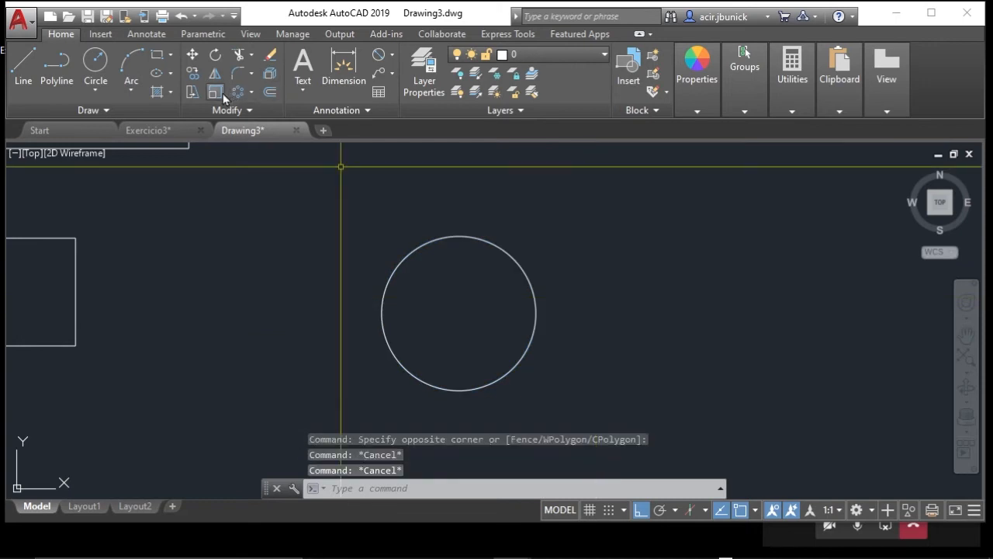
- Move the circle slightly to the right with Stretch, using a crossing window that reaches past its centre
left_click(193, 92)
left_click(581, 424)
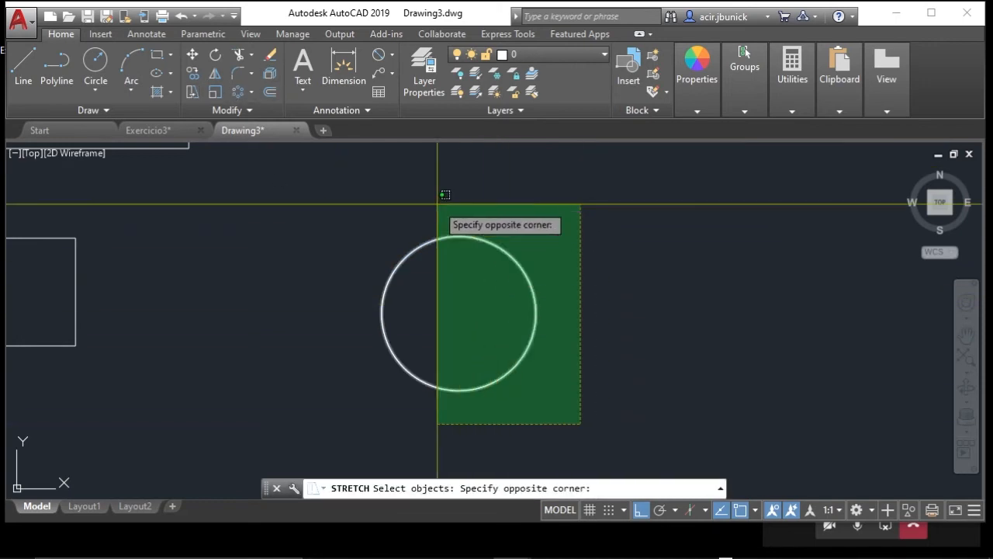
left_click(429, 199)
key("Return")
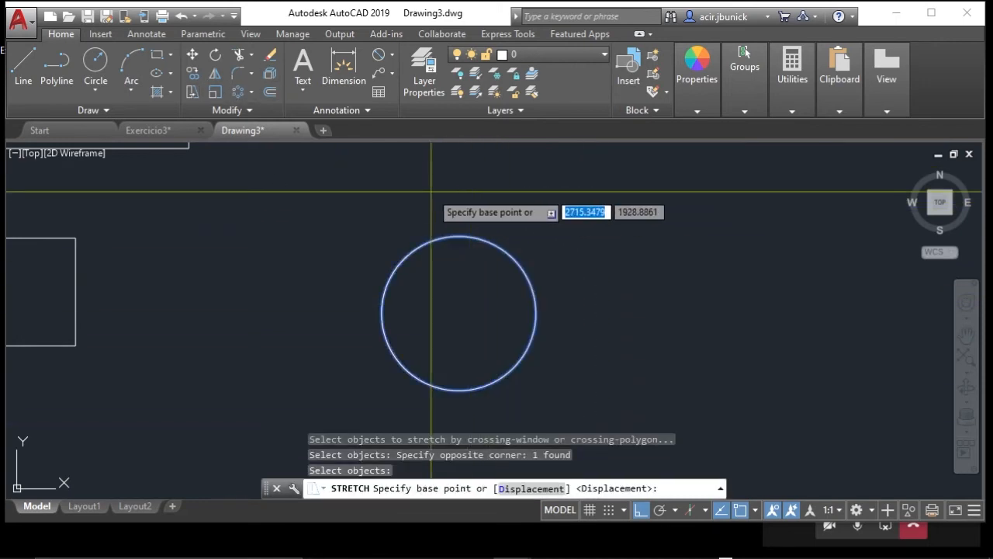
left_click(431, 192)
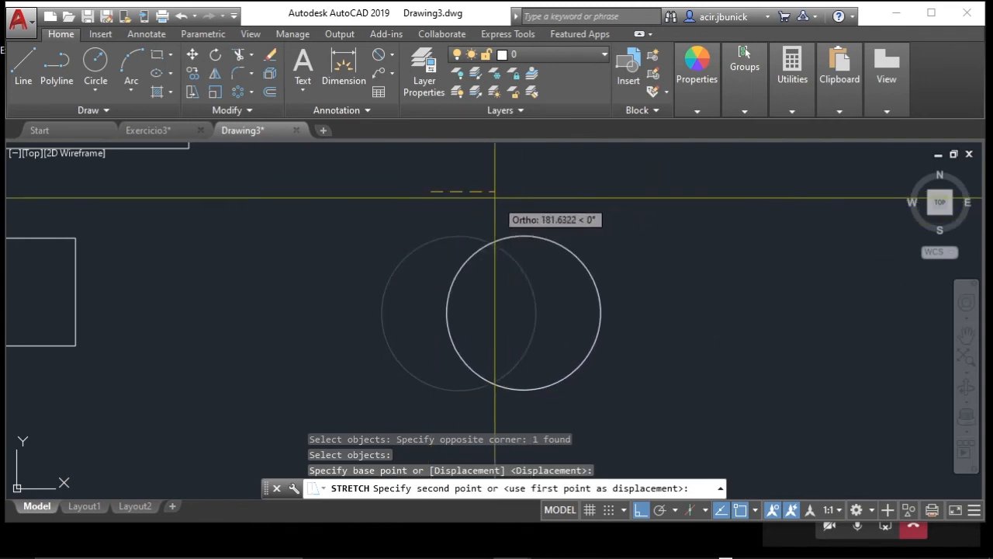
left_click(476, 208)
key("Escape")
key("Escape")
- Erase all the zigzag lines and the circle, keeping only the rectangle
scroll(508, 238, "down", 4)
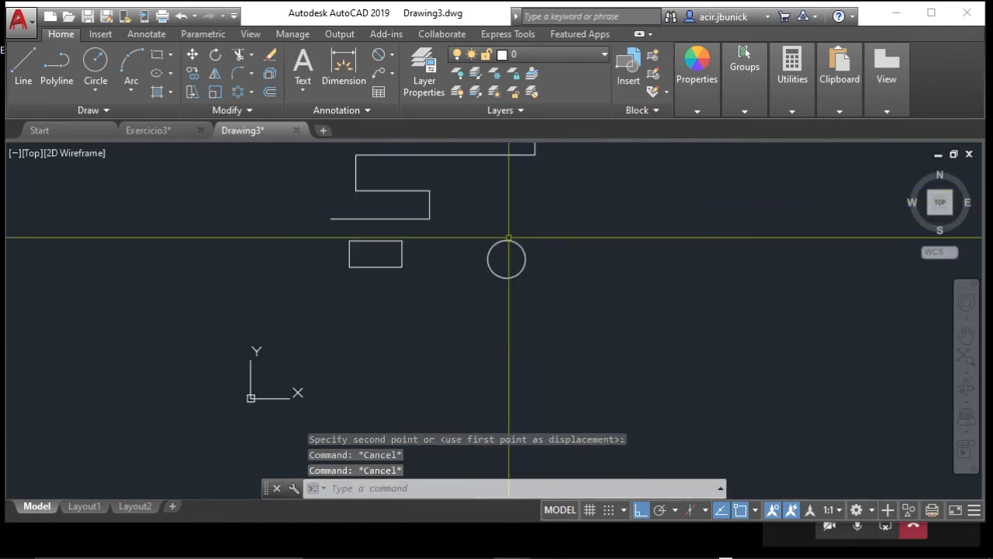
mouse_move(504, 237)
middle_mouse_down()
mouse_move(503, 334)
mouse_move(485, 337)
mouse_move(454, 307)
mouse_move(441, 314)
middle_mouse_up()
scroll(484, 338, "down", 2)
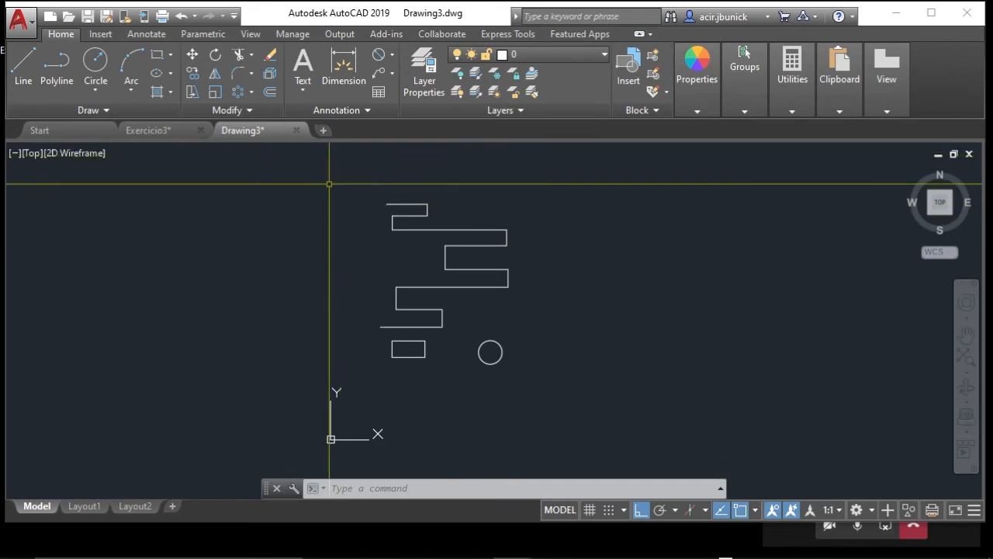
key("Escape")
key("Escape")
key("Escape")
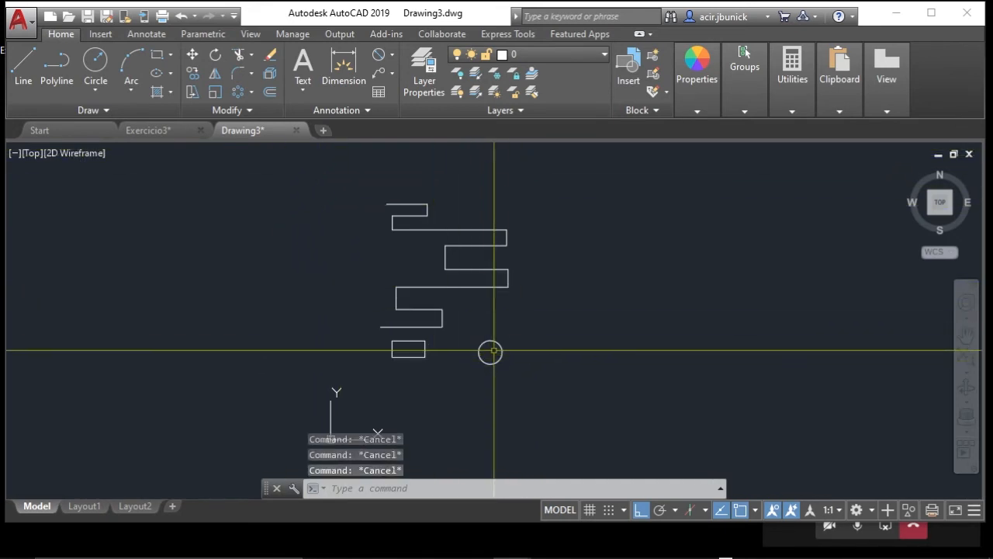
type("e")
key("Return")
left_click(548, 362)
left_click(484, 178)
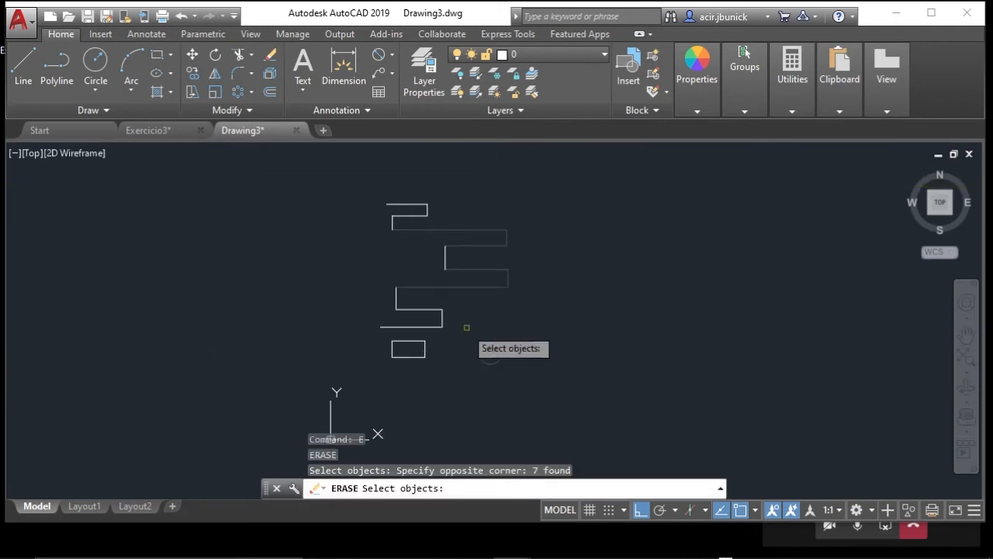
left_click(458, 330)
left_click(356, 187)
key("Return")
- Scale the rectangle by a factor of 2 from its lower-left corner, and undo and redo the scaling to compare sizes
scroll(458, 395, "up", 4)
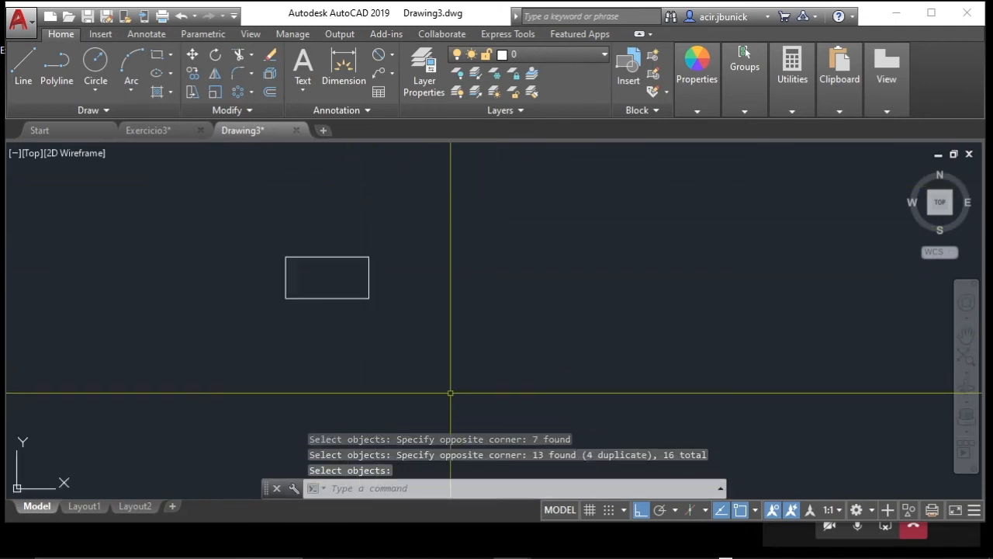
mouse_move(337, 291)
middle_mouse_down()
mouse_move(356, 292)
mouse_move(361, 274)
middle_mouse_up()
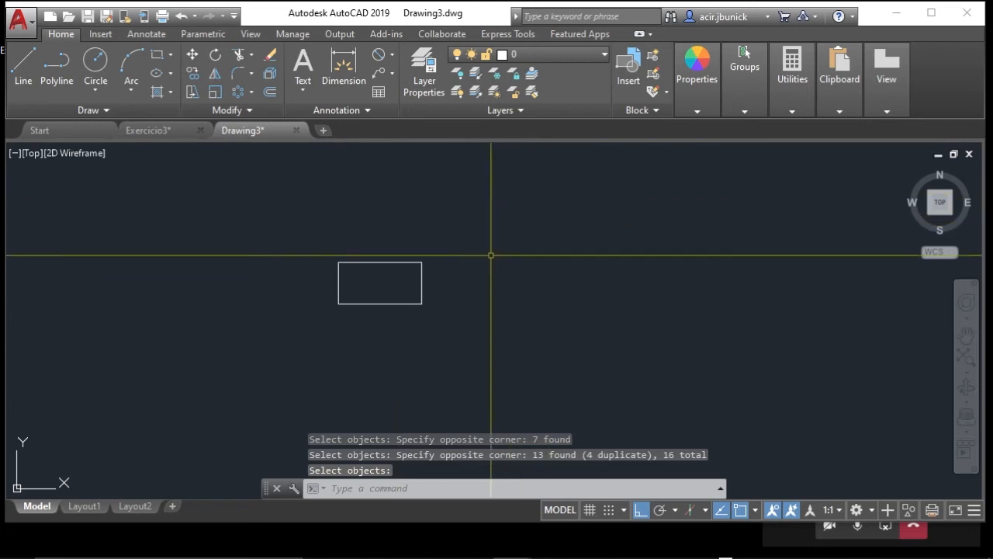
mouse_move(418, 238)
middle_mouse_down()
mouse_move(404, 233)
mouse_move(466, 247)
middle_mouse_up()
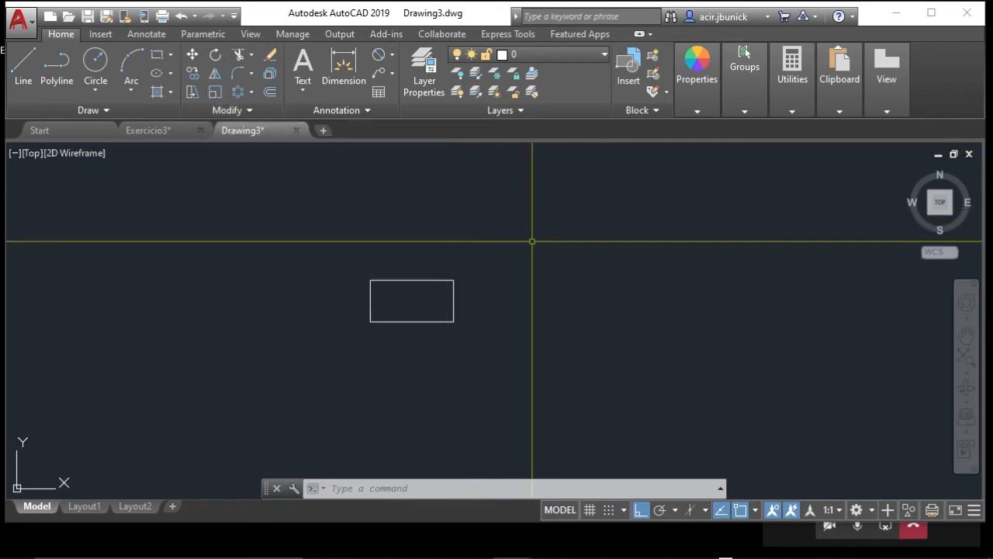
left_click(212, 94)
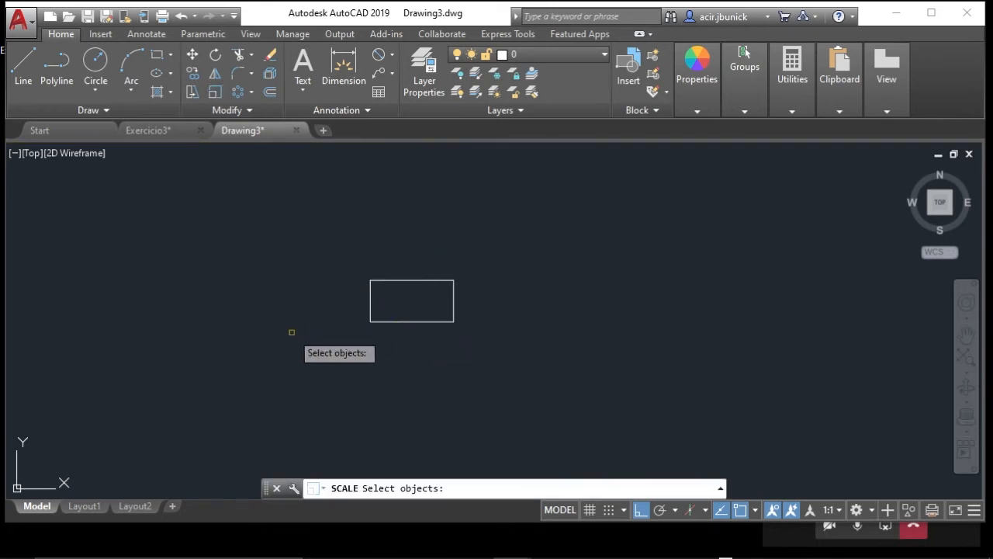
left_click(344, 340)
left_click(522, 251)
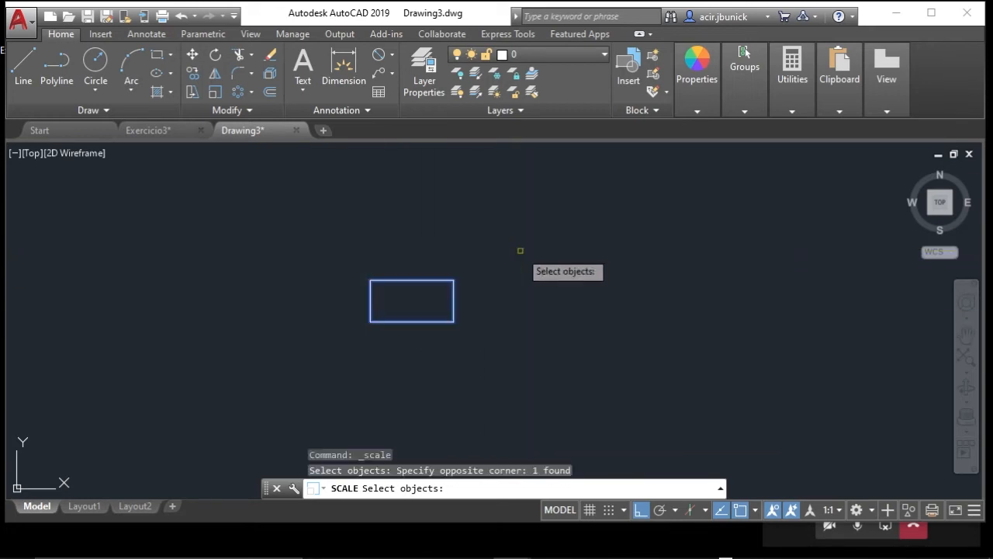
key("Return")
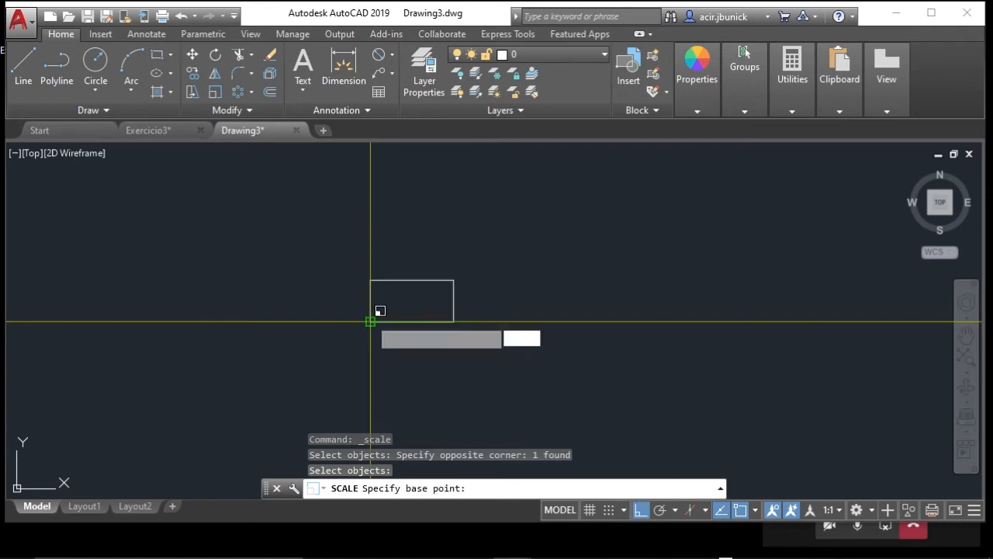
left_click(370, 321)
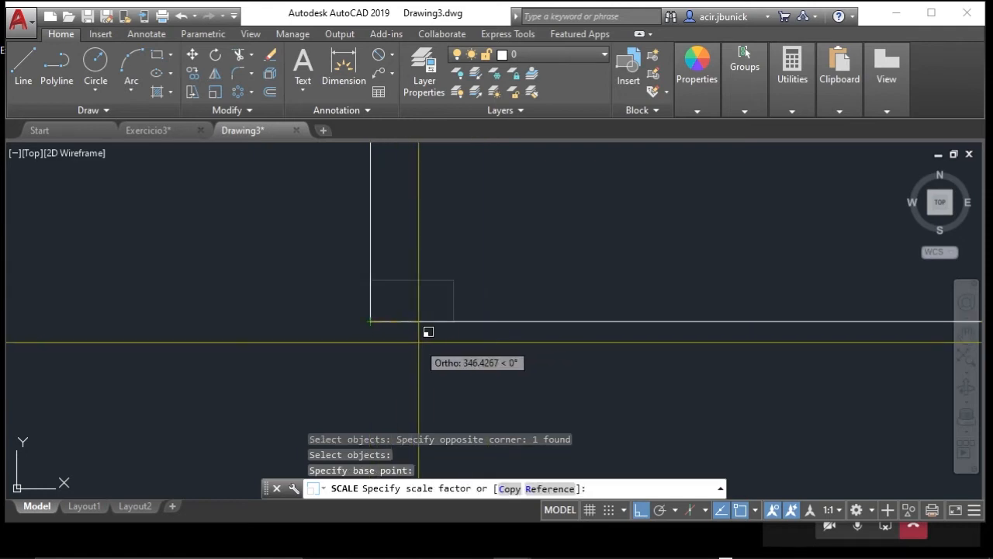
scroll(403, 345, "down", 4)
scroll(387, 343, "up", 10)
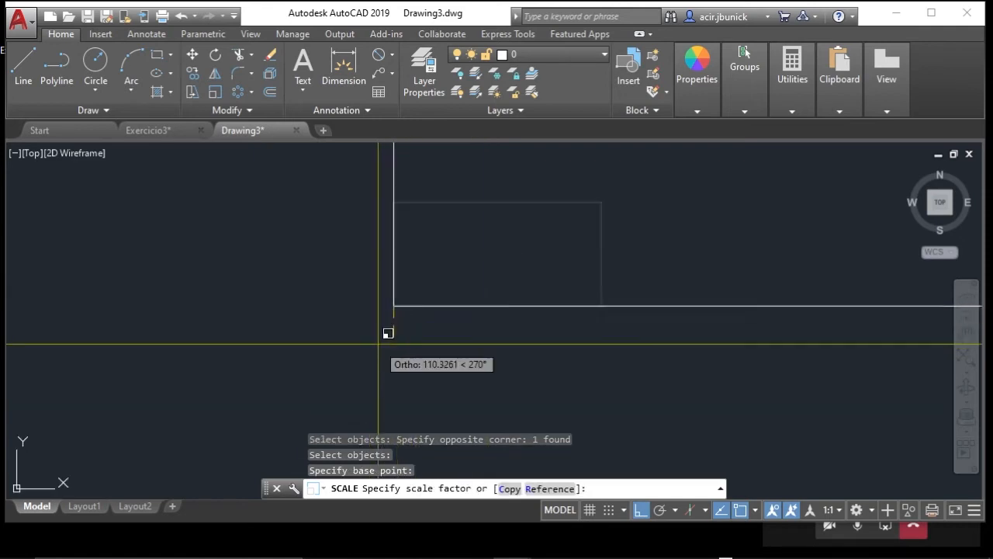
scroll(390, 325, "down", 4)
scroll(403, 310, "down", 3)
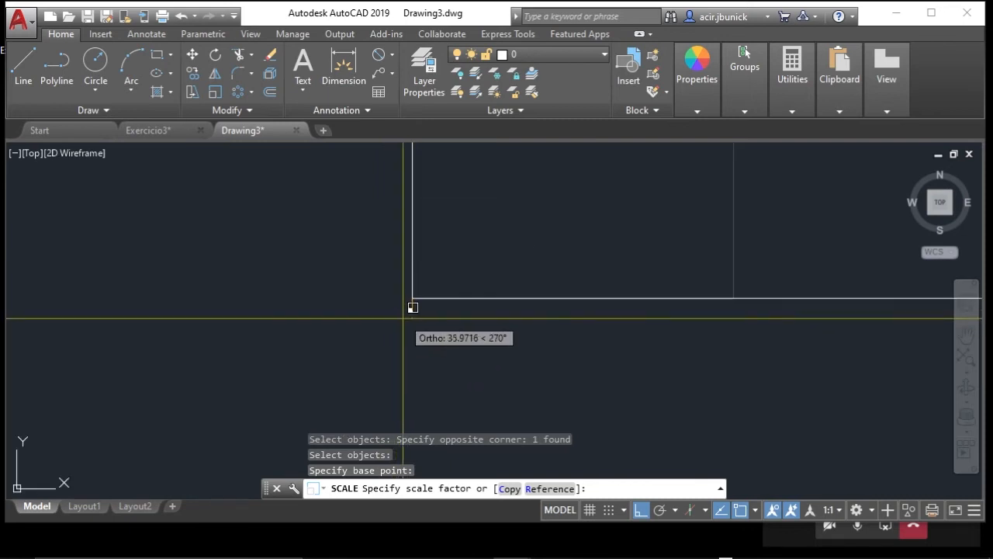
middle_click_drag(412, 344, 354, 401)
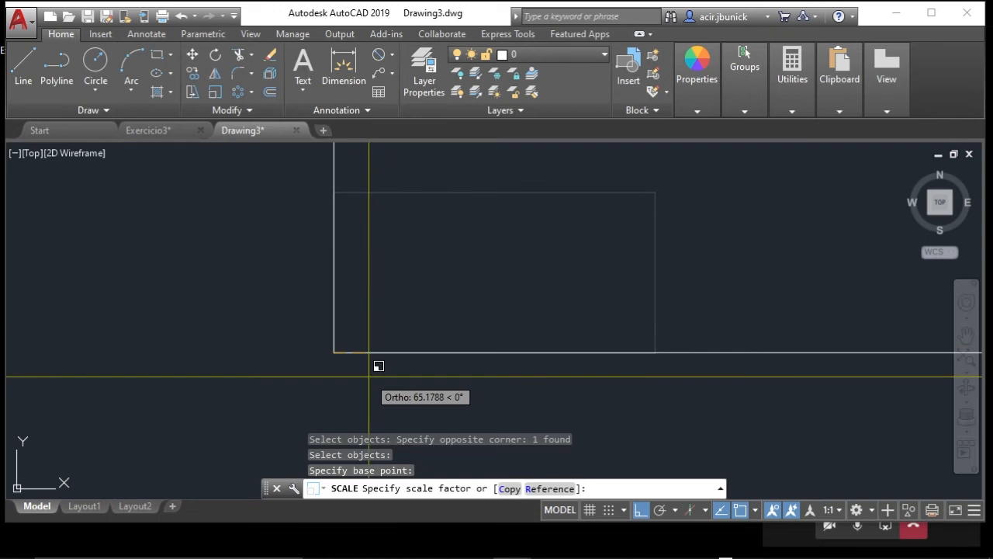
scroll(379, 366, "up", 4)
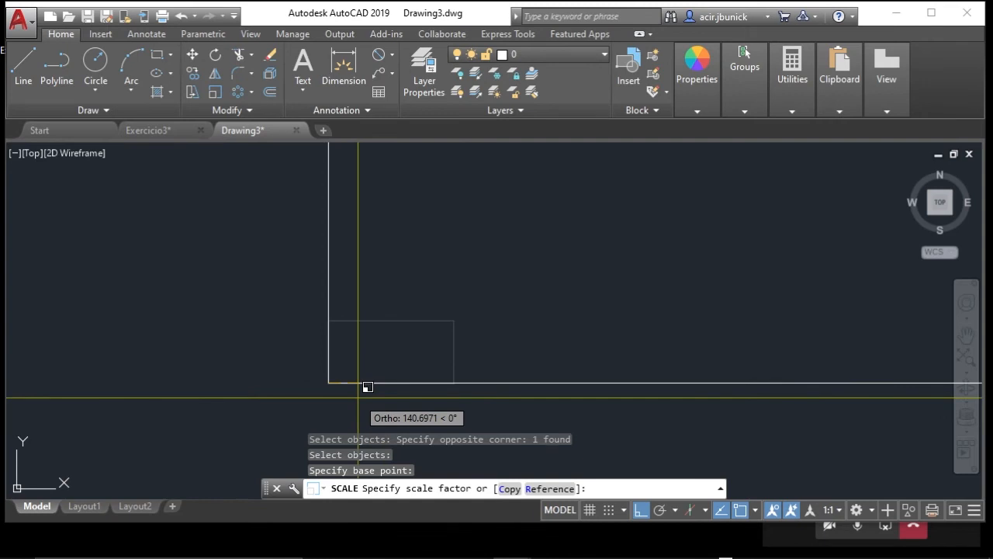
type("2")
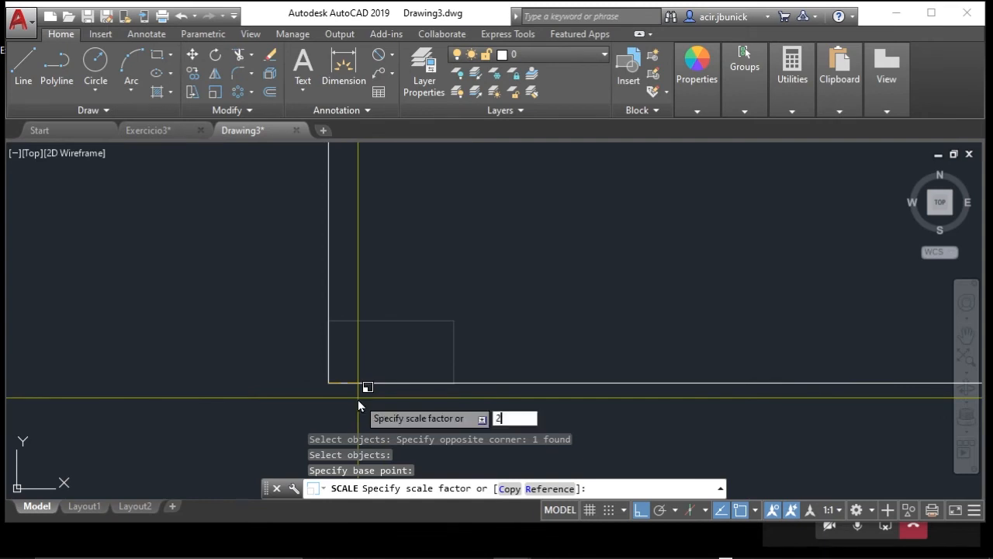
key("Return")
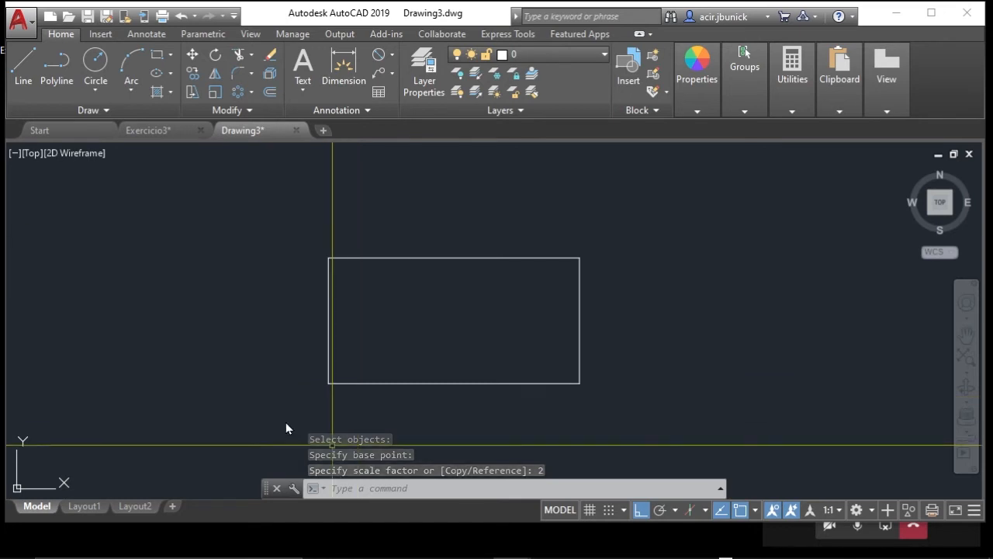
left_click(181, 15)
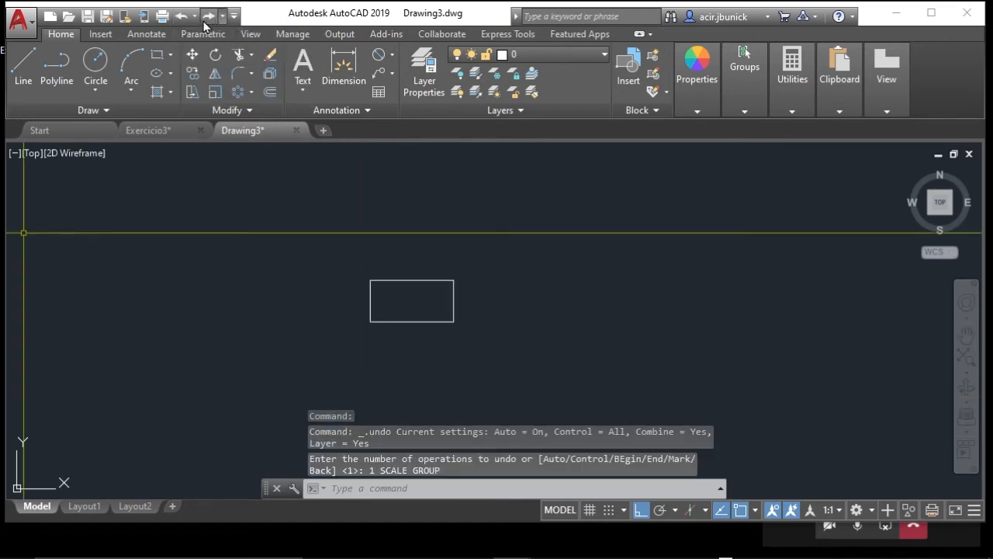
left_click(207, 16)
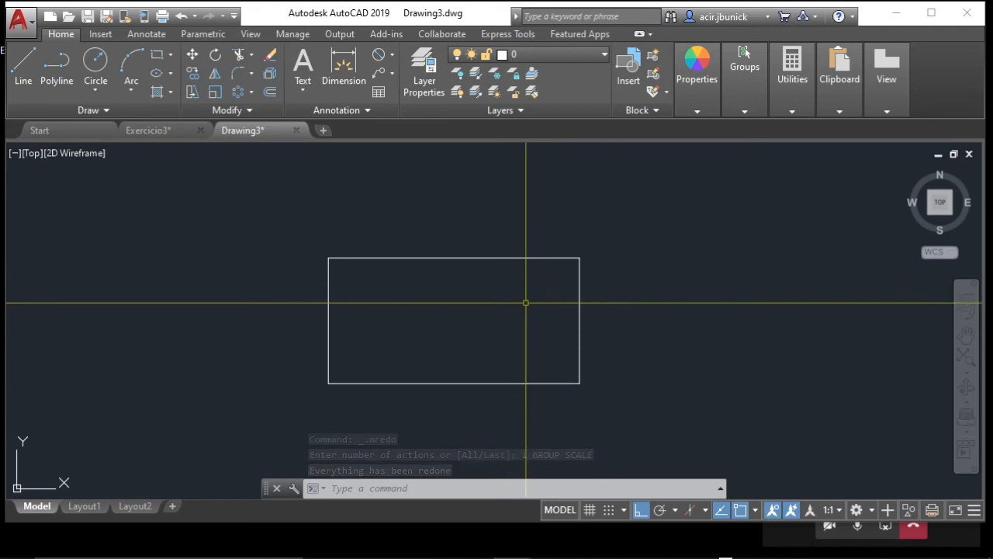
- Scale the enlarged rectangle by a factor of .25 from its lower-left corner, and undo that scaling
left_click(216, 92)
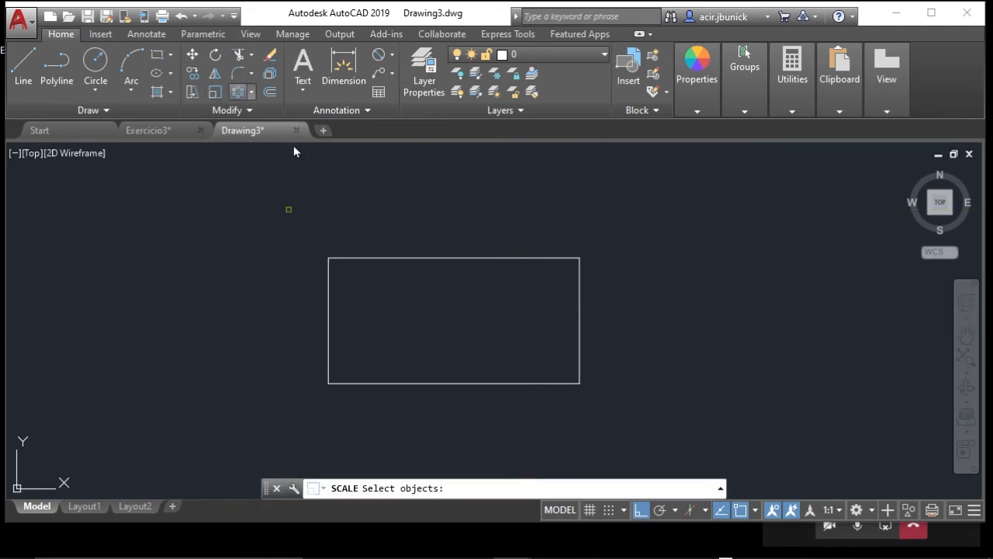
left_click(353, 383)
key("Return")
left_click(328, 382)
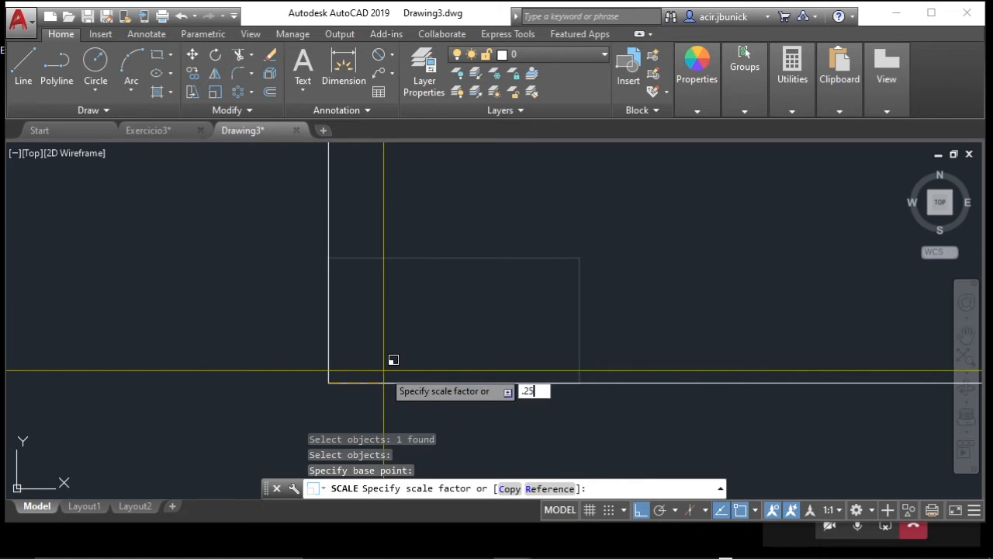
key("Return")
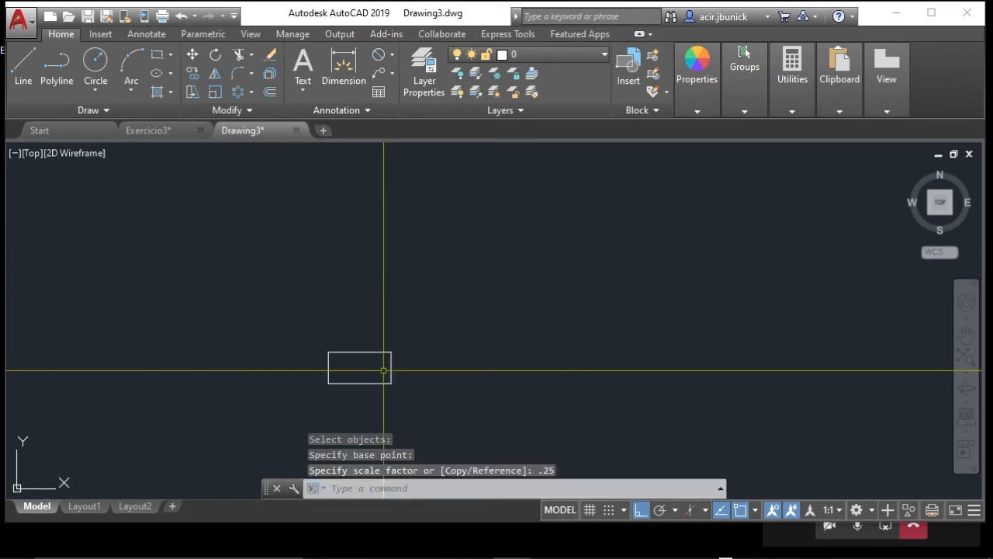
key("ctrl+z")
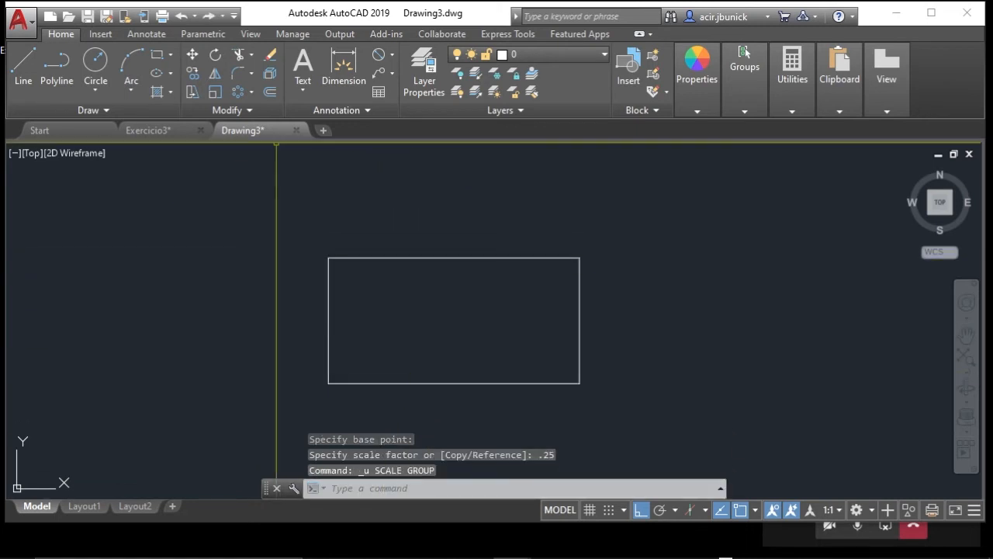
- Scale the rectangle from its lower-left corner with the fractional factor 1/4
left_click(192, 91)
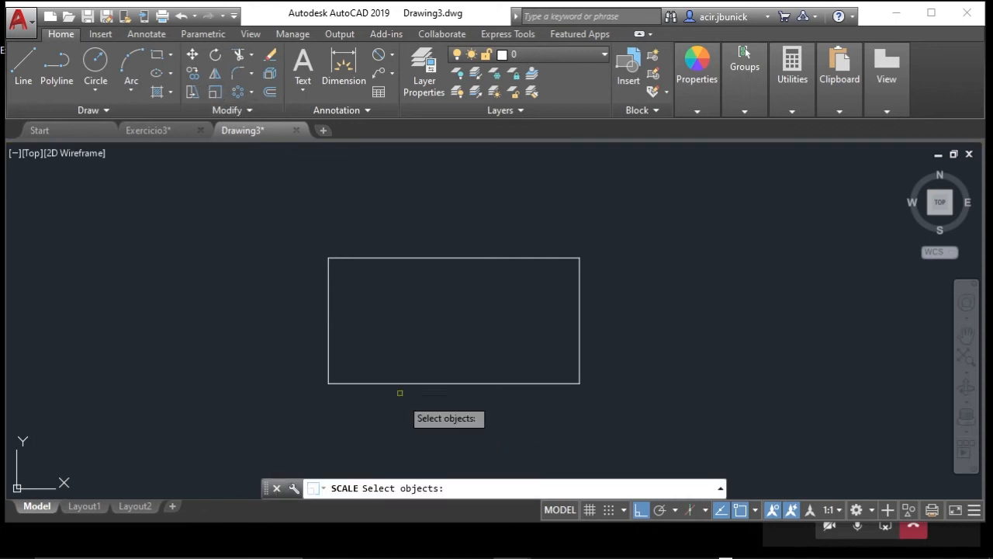
left_click(386, 405)
left_click(369, 377)
key("Return")
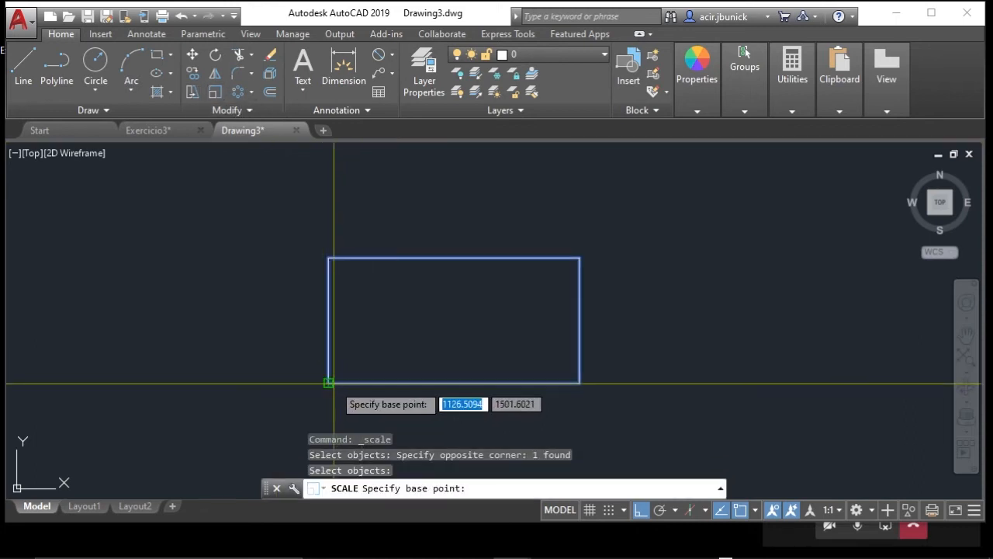
left_click(328, 383)
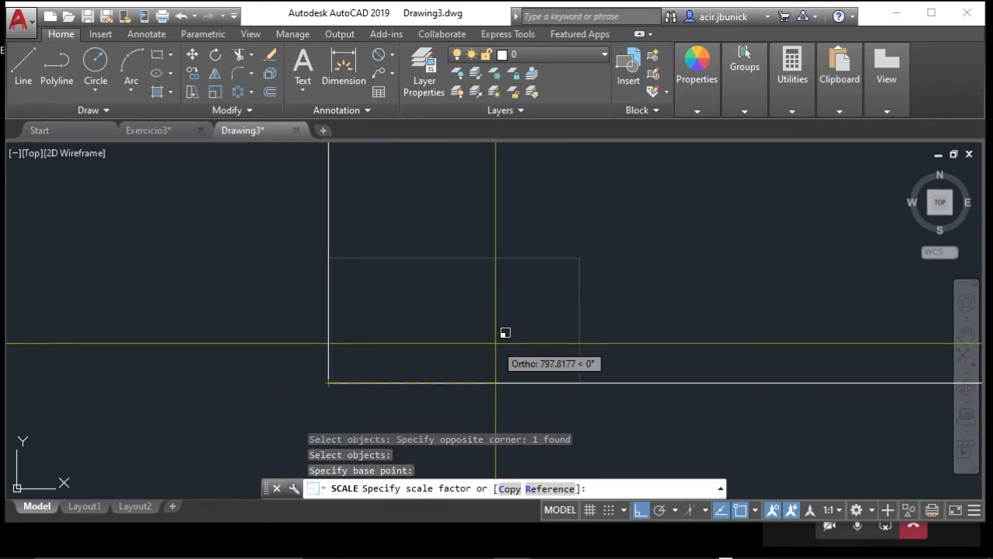
type("1")
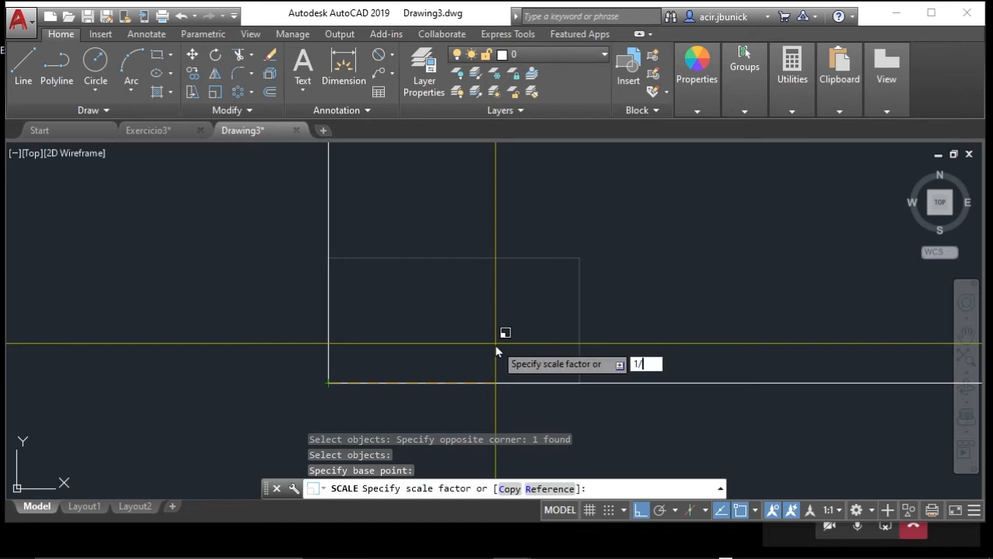
type("/4")
key("Return")
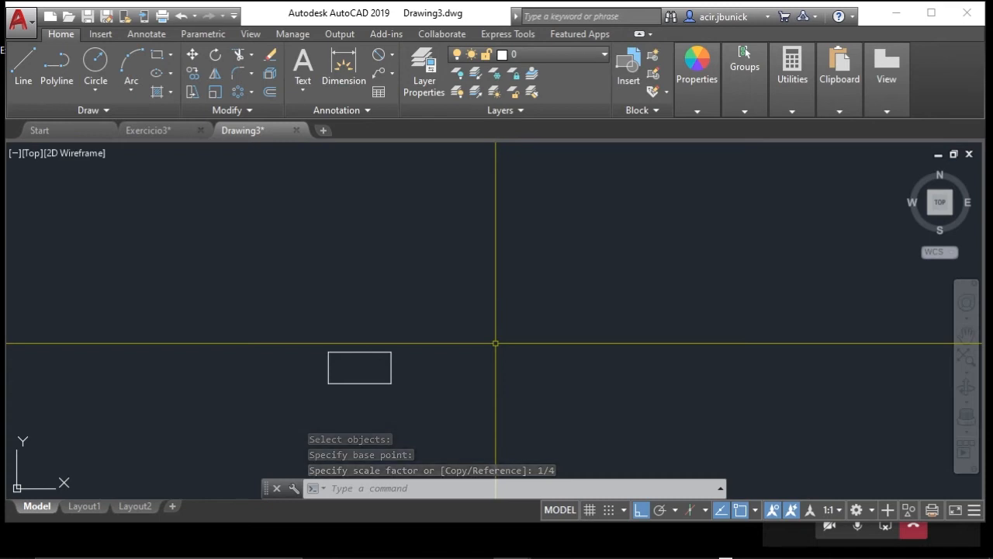
- Measure the length of the reduced rectangle's lower edge from corner to corner, and end the measurement
scroll(405, 395, "up", 2)
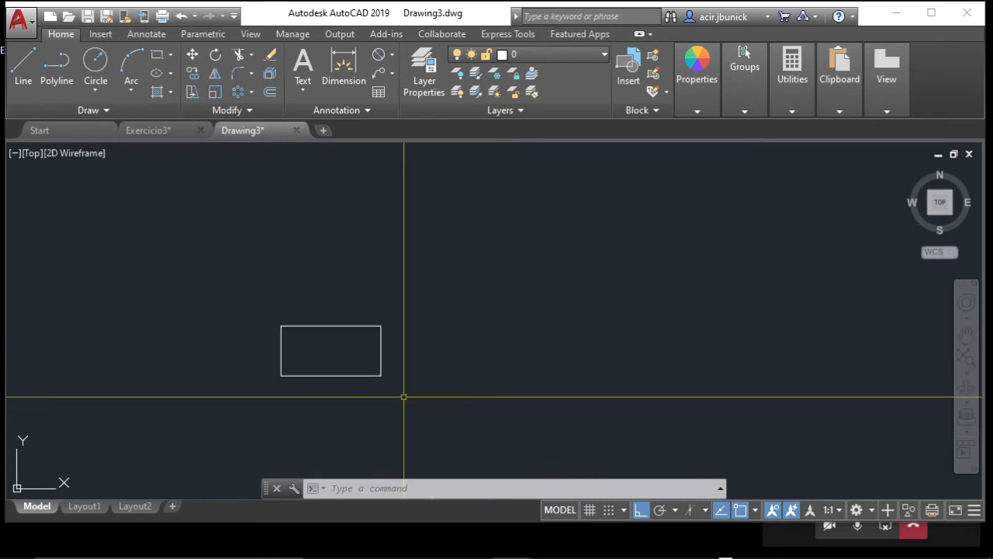
middle_click_drag(405, 395, 515, 345)
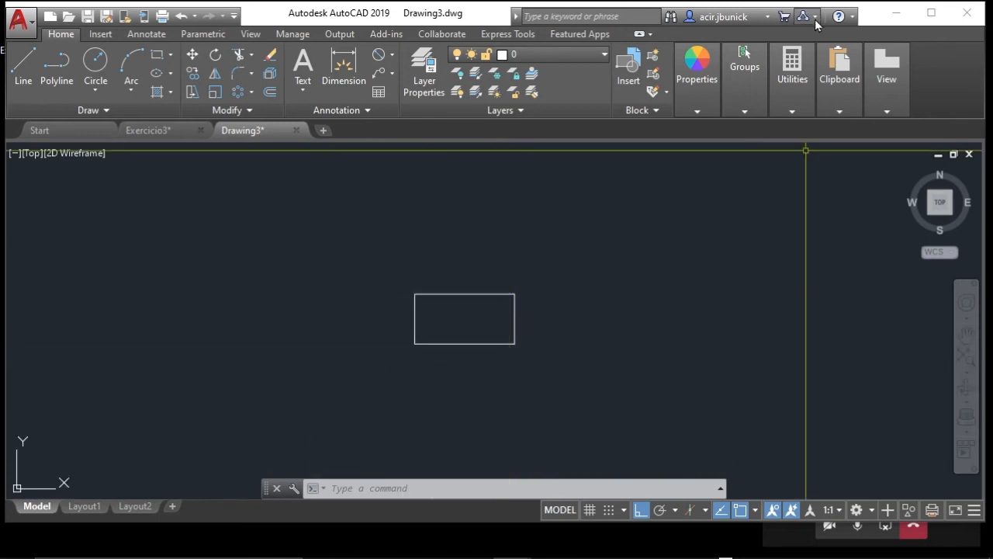
mouse_move(784, 71)
left_click(796, 140)
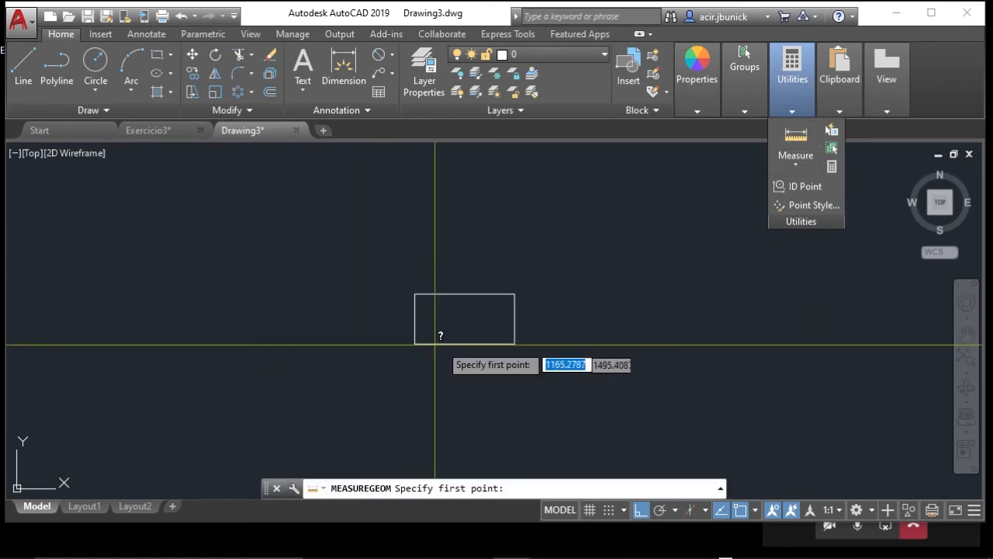
left_click(415, 342)
left_click(510, 344)
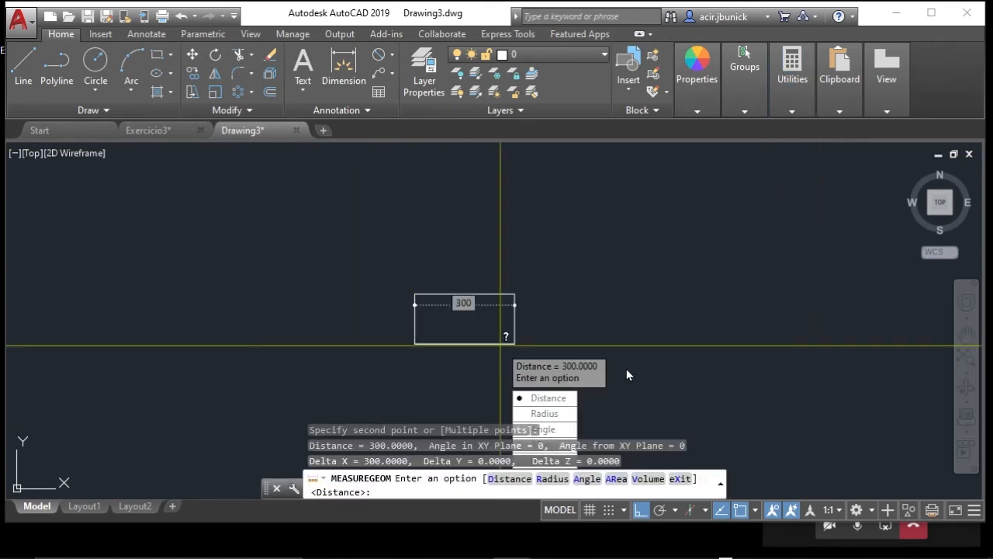
key("Escape")
- Measure the length of the rectangle's lower edge from corner to corner again, and end the measurement
middle_click_drag(440, 315, 422, 287)
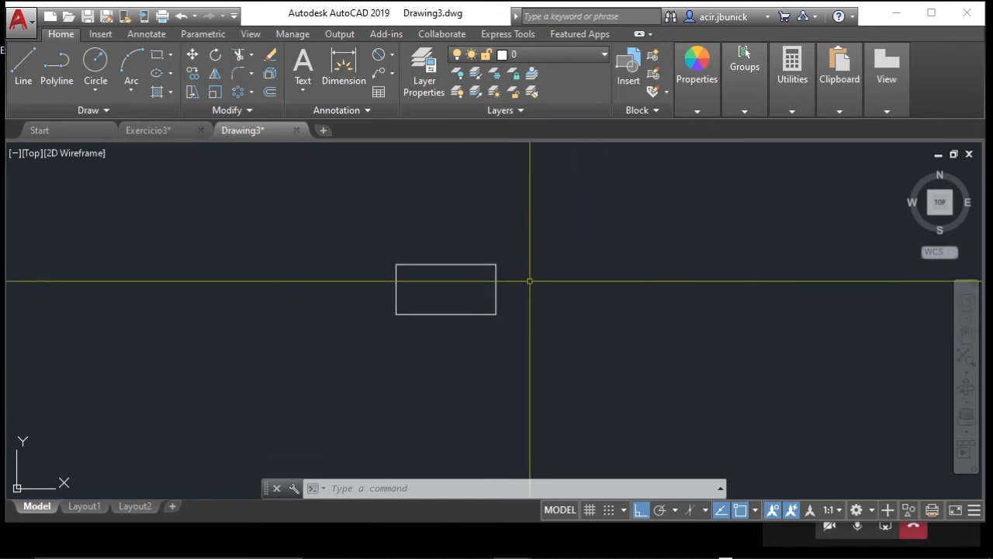
mouse_move(441, 290)
middle_mouse_down()
mouse_move(417, 288)
mouse_move(476, 308)
mouse_move(424, 315)
middle_mouse_up()
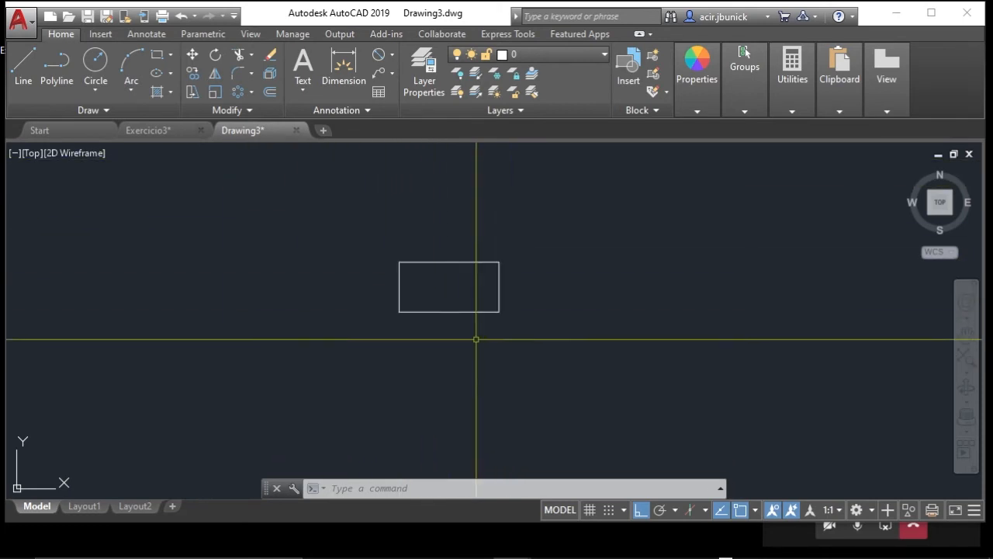
left_click(792, 111)
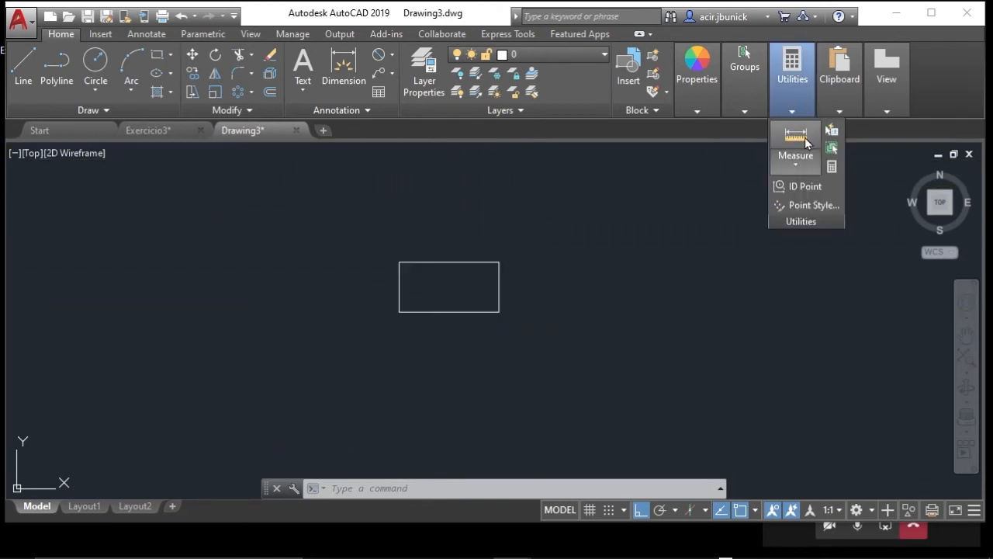
left_click(399, 313)
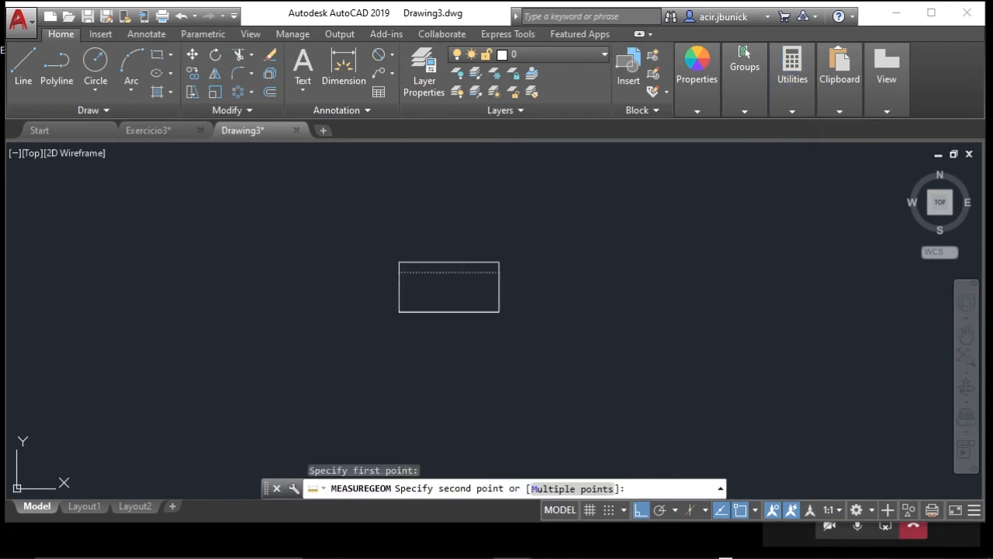
left_click(497, 313)
key("Escape")
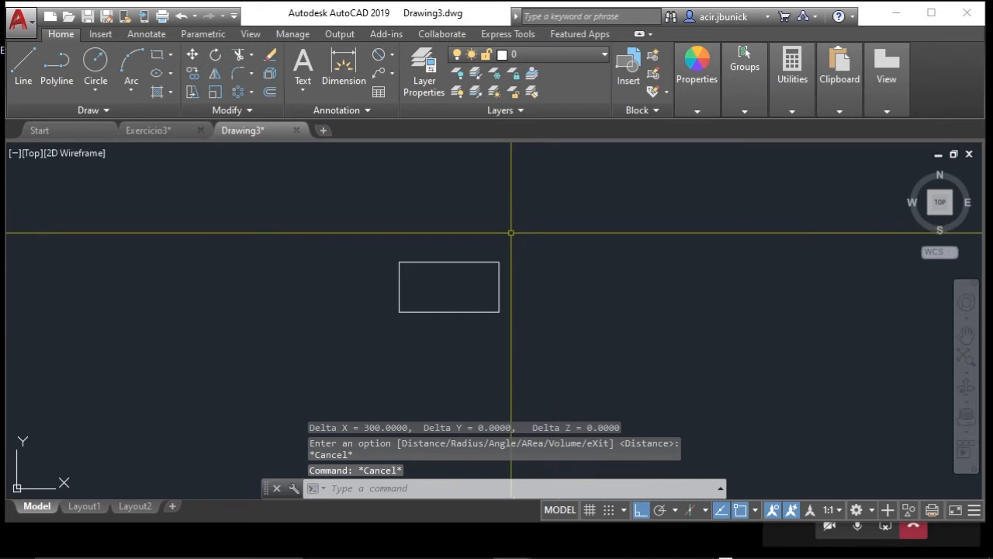
- Scale the rectangle by reference from its lower-left corner, using its lower edge as the reference length and 625 as the new length
left_click(215, 92)
left_click(464, 329)
left_click(429, 295)
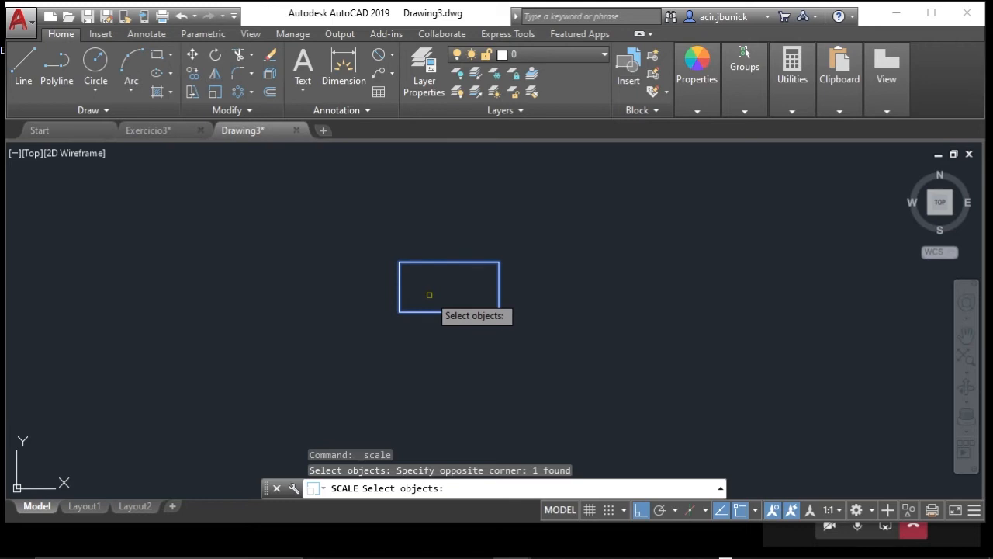
key("Return")
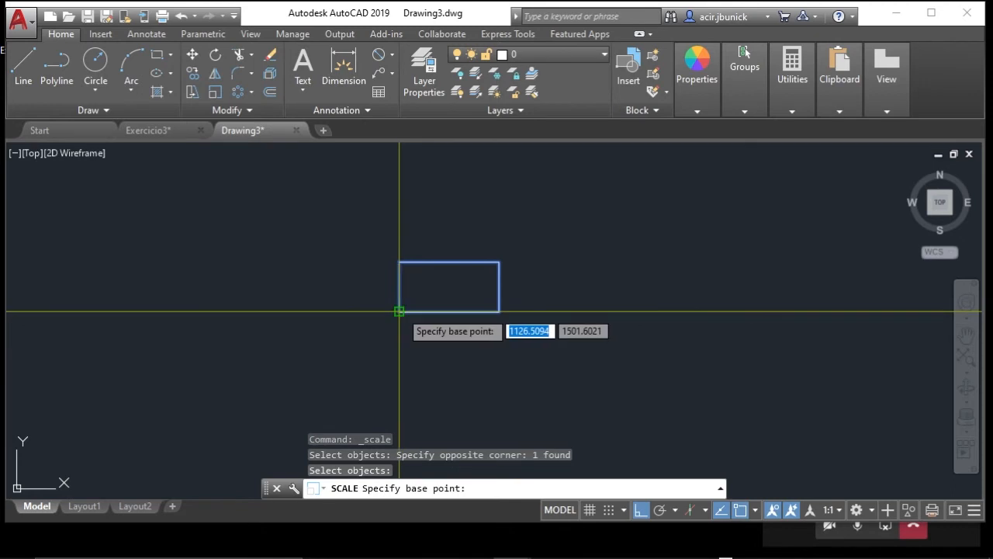
left_click(398, 311)
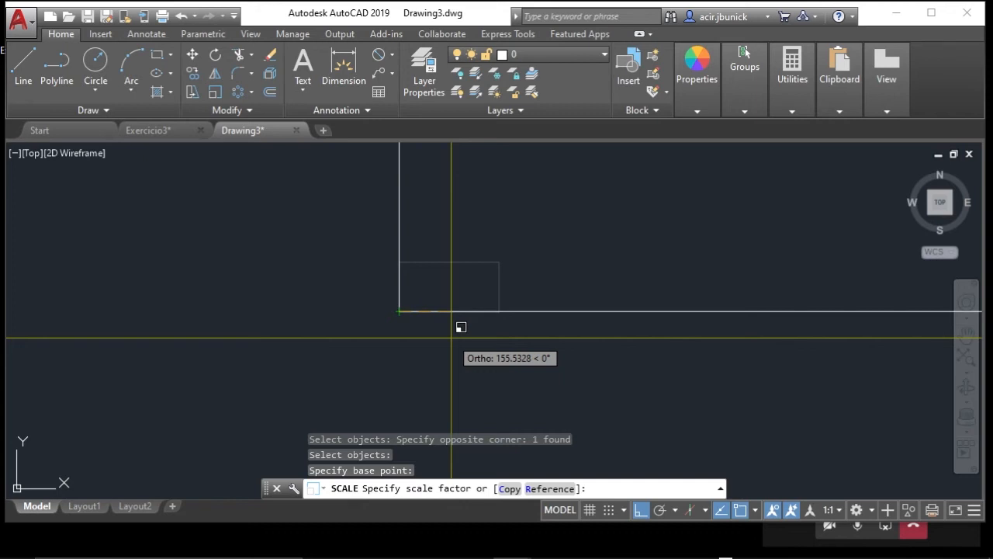
left_click(549, 489)
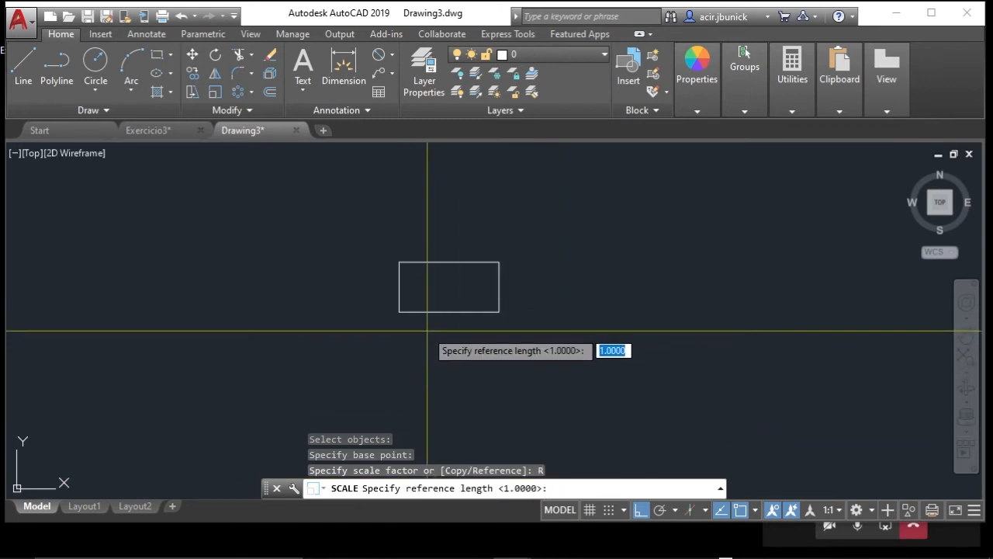
left_click(399, 311)
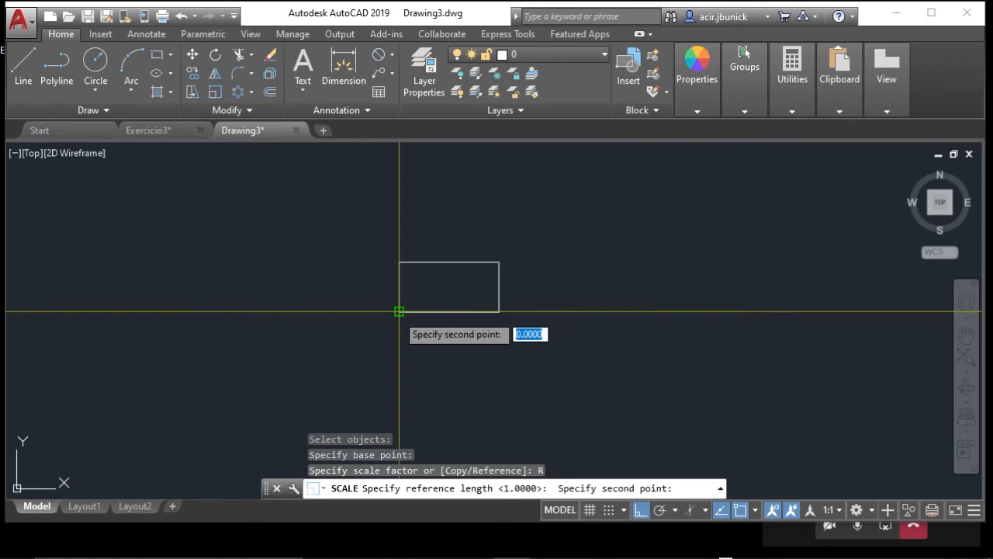
left_click(491, 312)
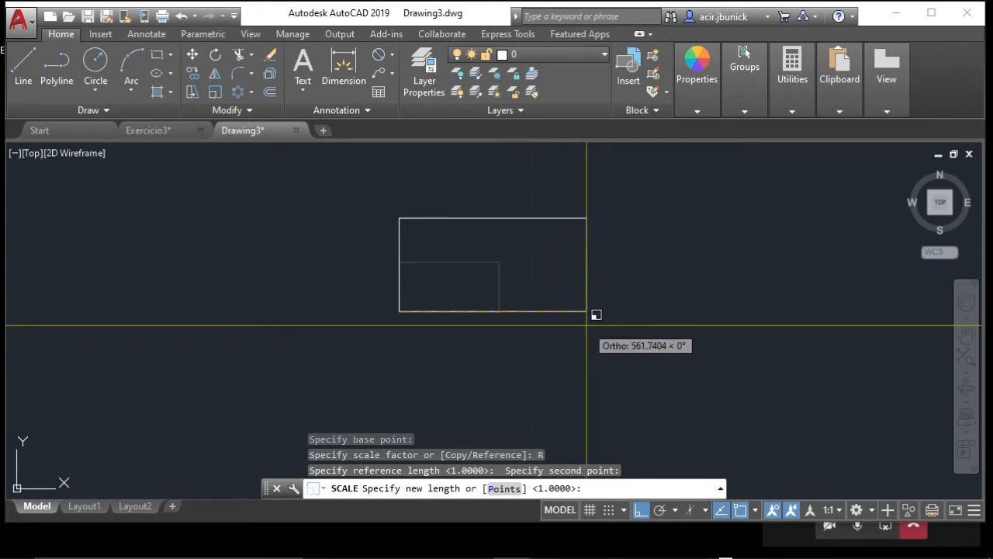
type("625")
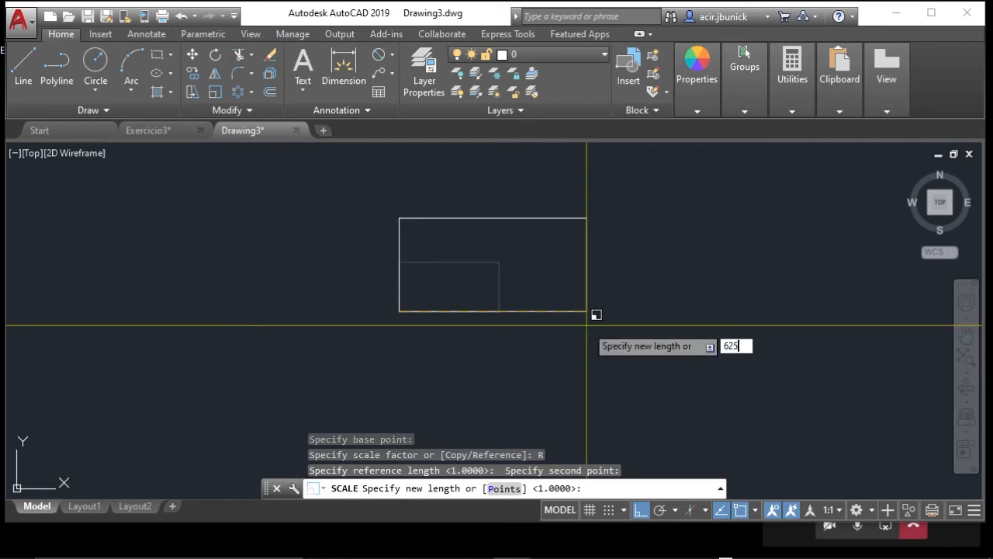
key("Return")
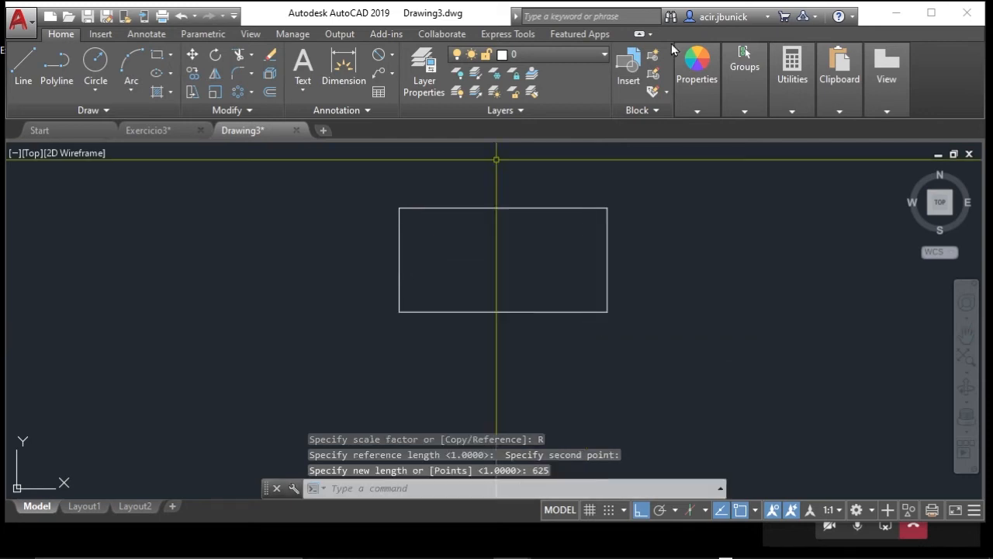
- Try to measure the length of the enlarged rectangle, and cancel the measurement
left_click(792, 76)
left_click(795, 135)
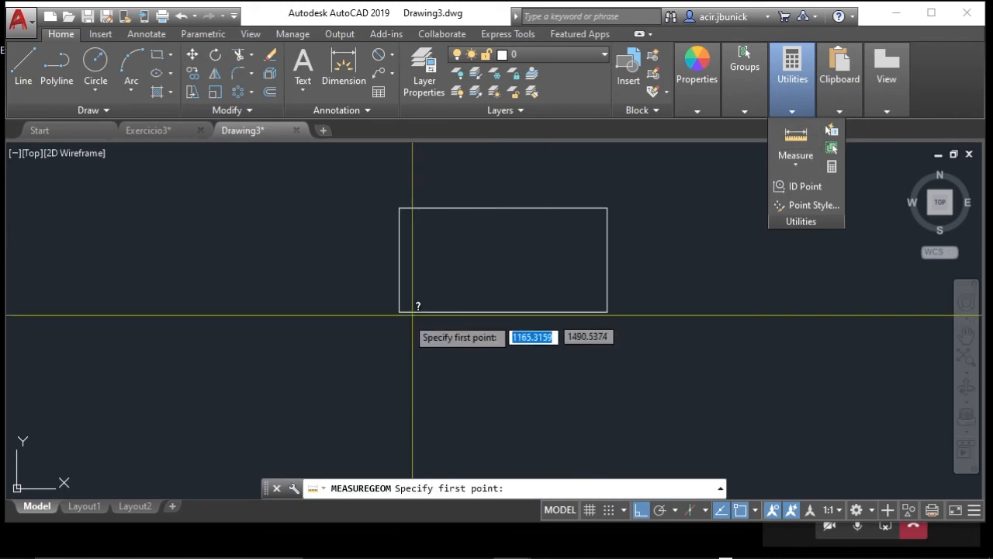
left_click(400, 312)
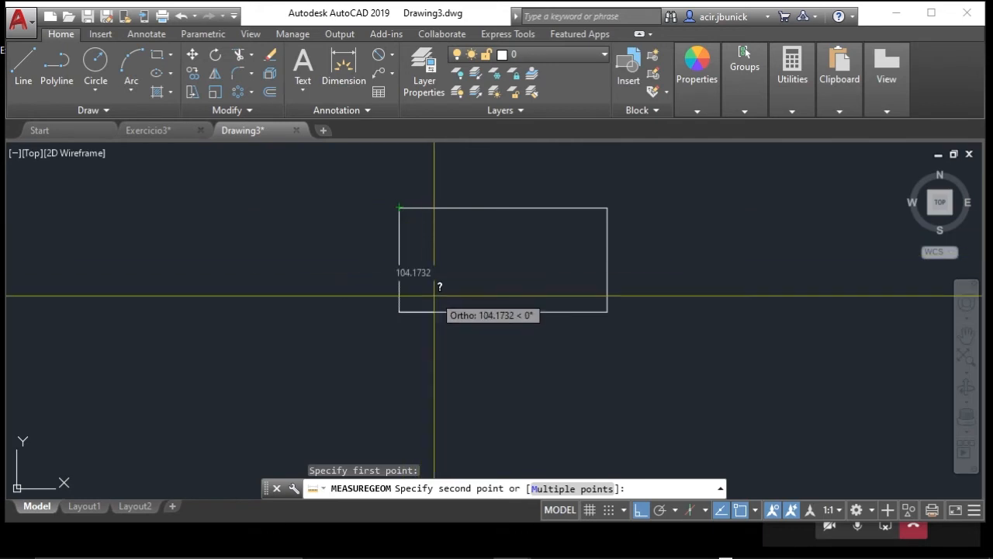
key("Escape")
key("Escape")
mouse_move(526, 294)
middle_mouse_down()
mouse_move(484, 304)
mouse_move(584, 303)
mouse_move(544, 277)
mouse_move(523, 288)
mouse_move(527, 295)
middle_mouse_up()
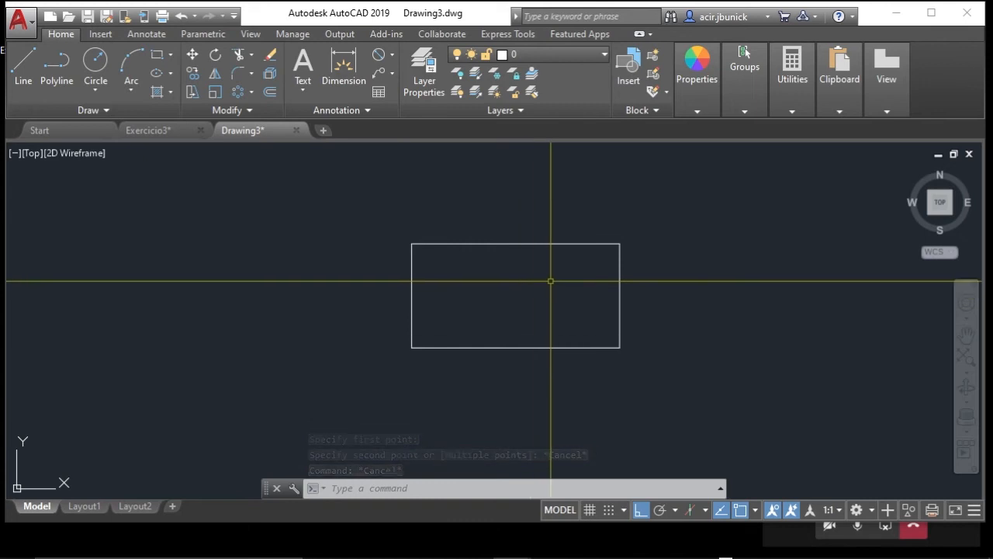
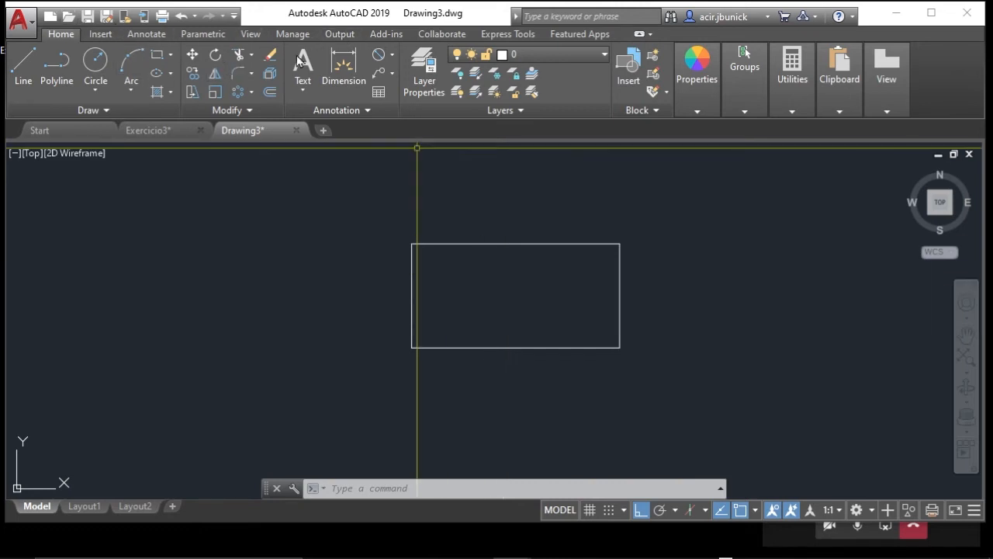
- Switch to the PowerPoint course presentation and copy the picture containing Figura 1b, 1c and 1d from slide 5
mouse_move(371, 292)
middle_mouse_down()
mouse_move(288, 290)
mouse_move(223, 310)
middle_mouse_up()
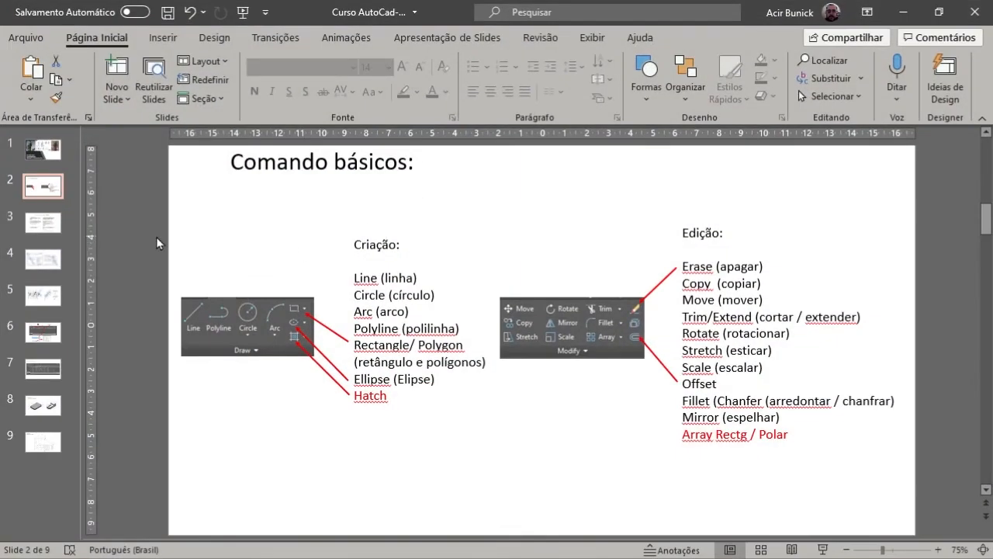
left_click(47, 303)
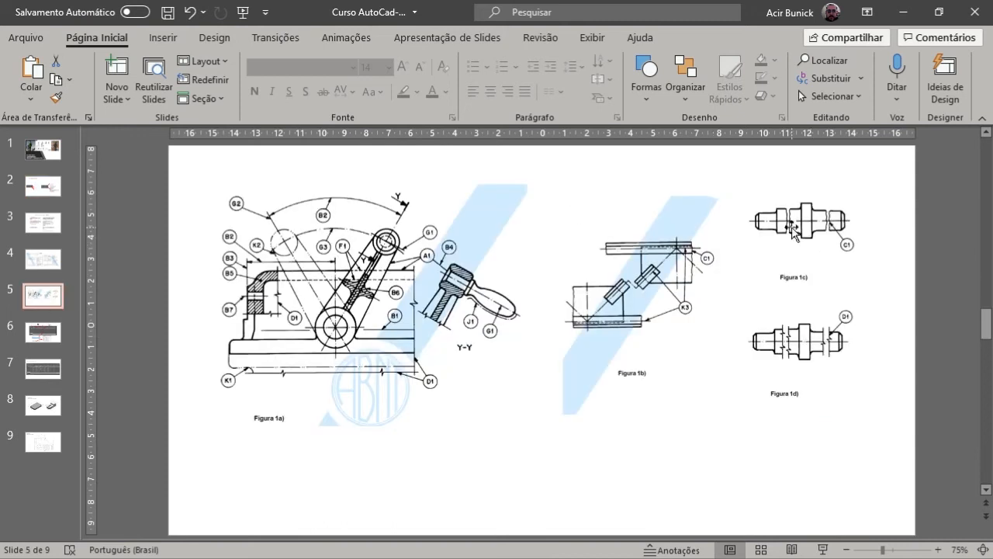
left_click(793, 231)
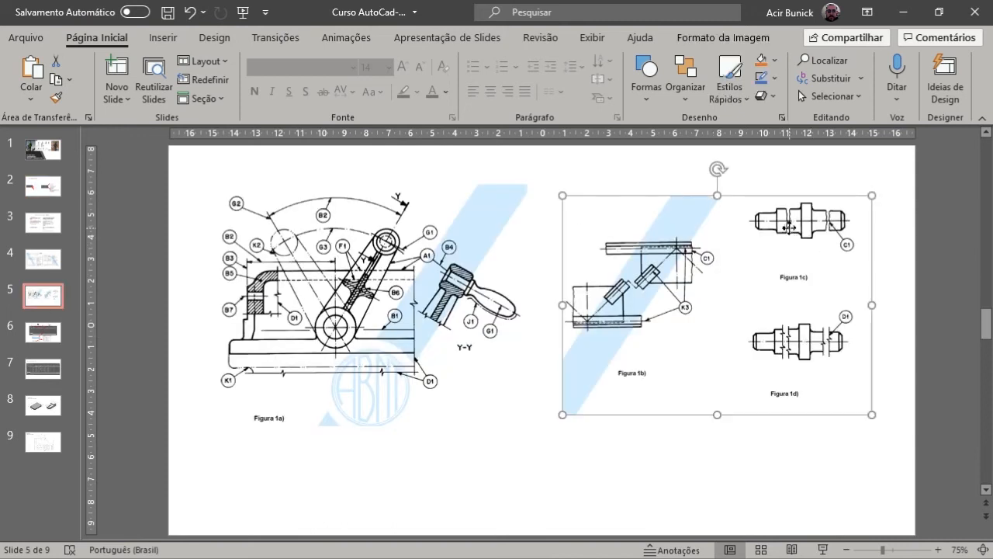
right_click(792, 231)
left_click(832, 260)
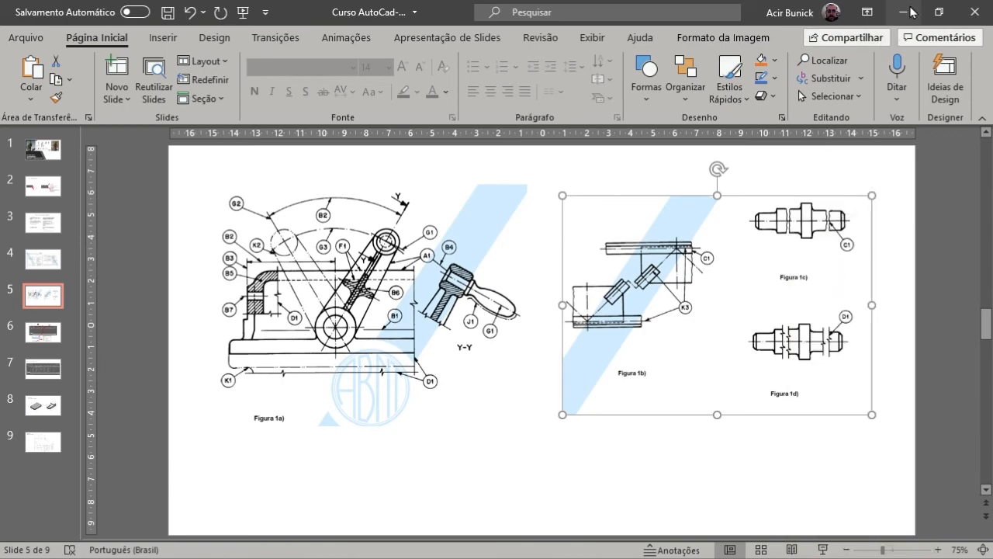
- Return to AutoCAD and paste the copied picture into the drawing beside the rectangle, on its right side
left_click(904, 12)
right_click(602, 273)
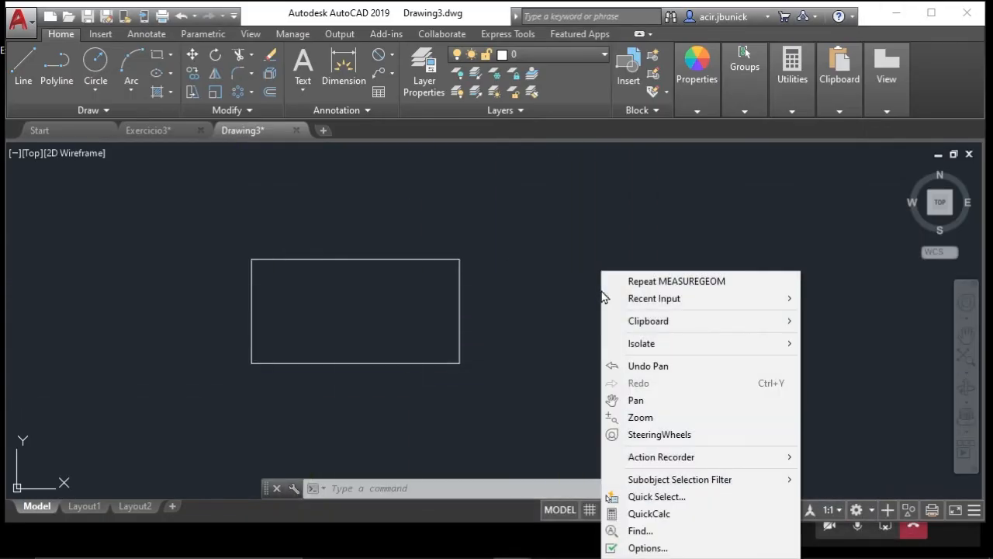
left_click(559, 237)
left_click(611, 301)
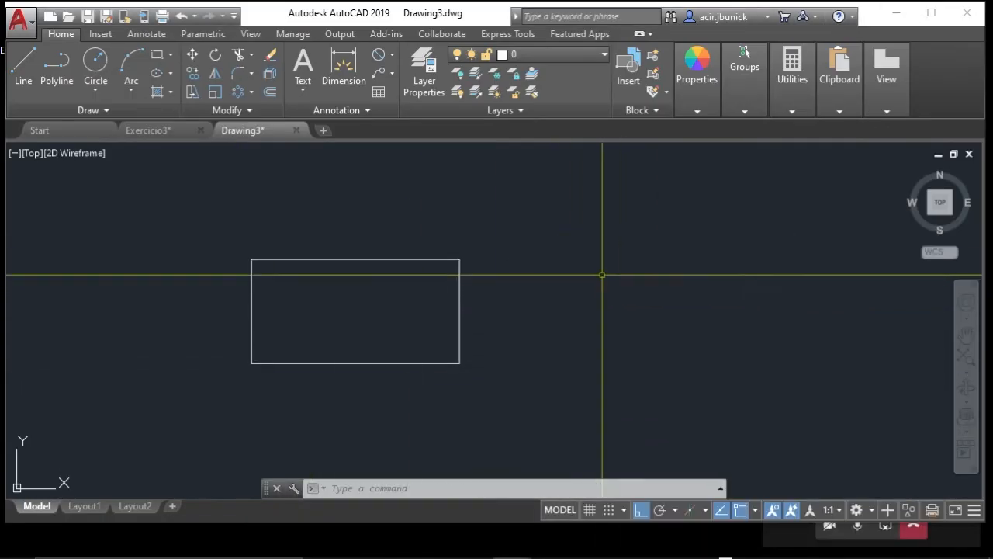
key("ctrl+v")
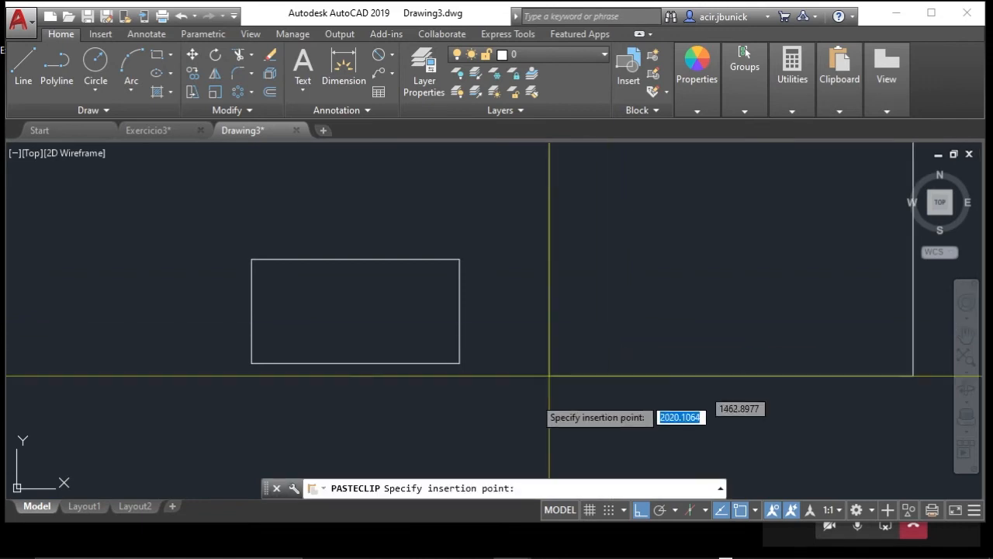
scroll(529, 380, "down", 1)
left_click(604, 341)
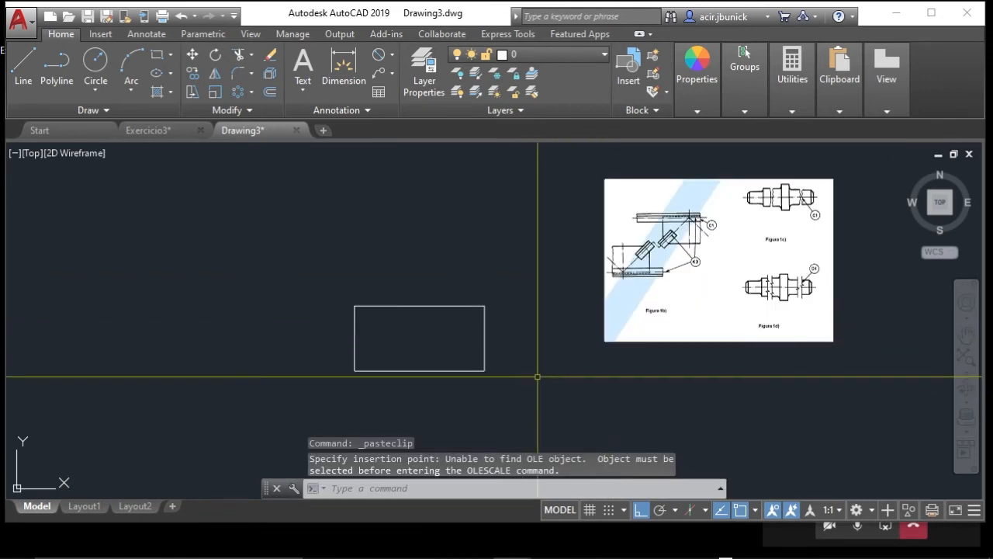
- Create a new layer with the default name Layer1 and set its color to red
middle_click_drag(698, 273, 492, 311)
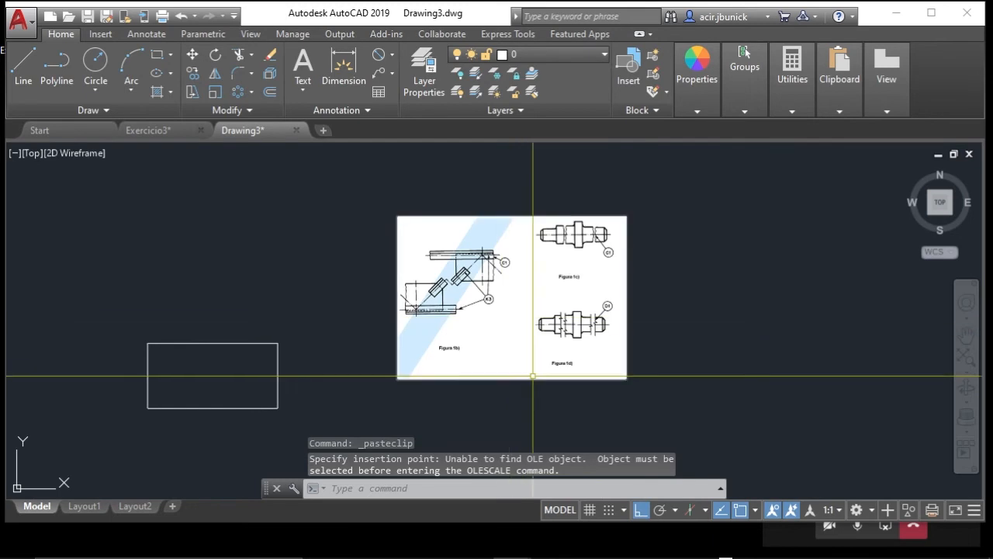
scroll(573, 211, "up", 6)
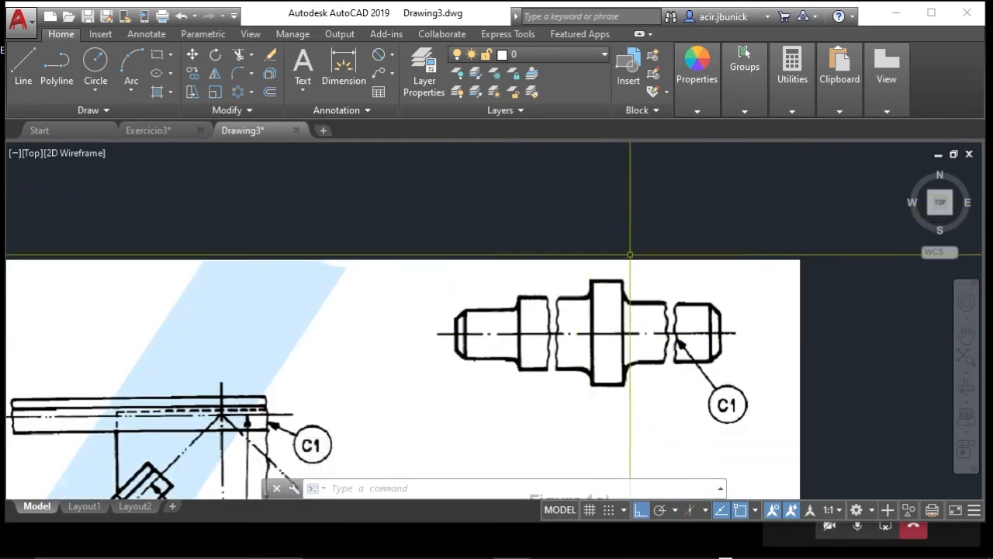
middle_click_drag(600, 249, 596, 213)
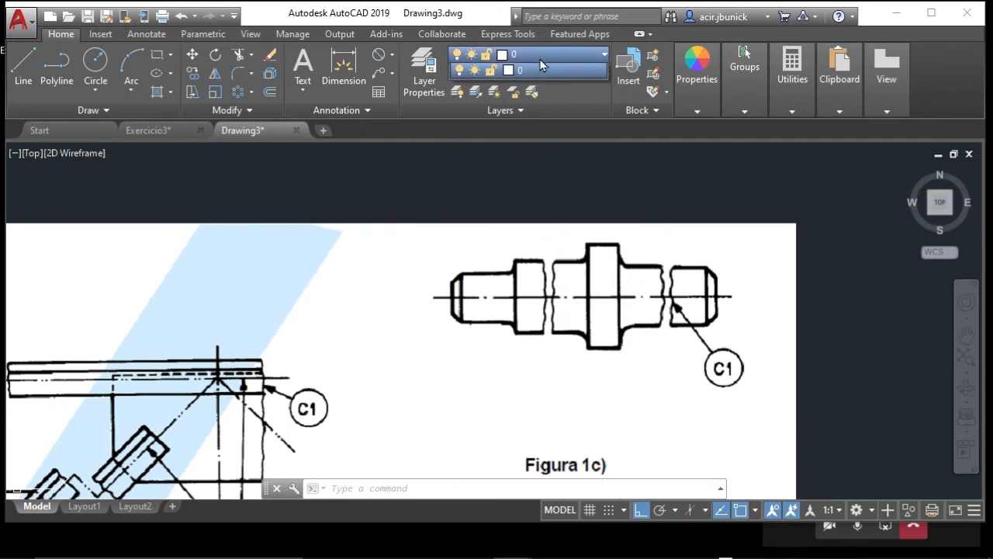
left_click(428, 68)
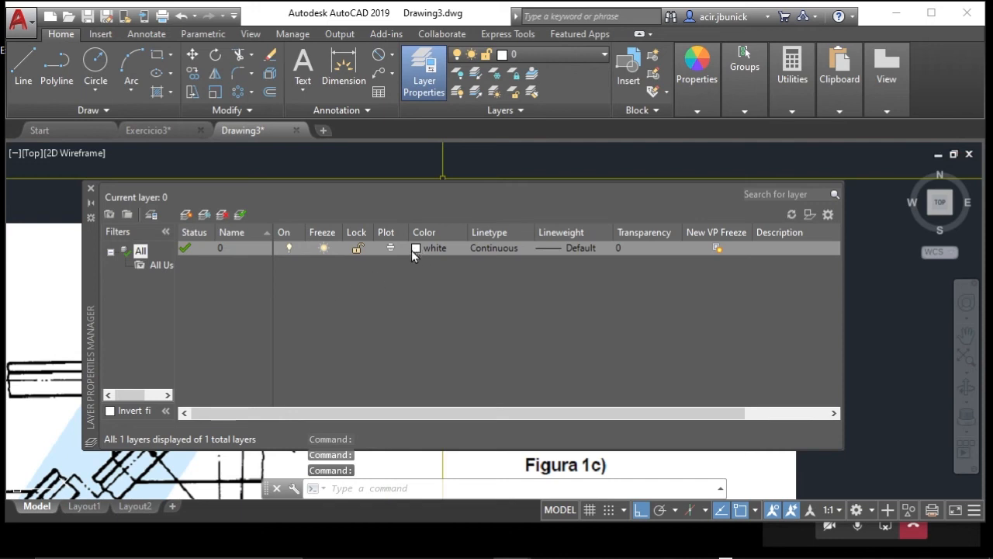
left_click(187, 215)
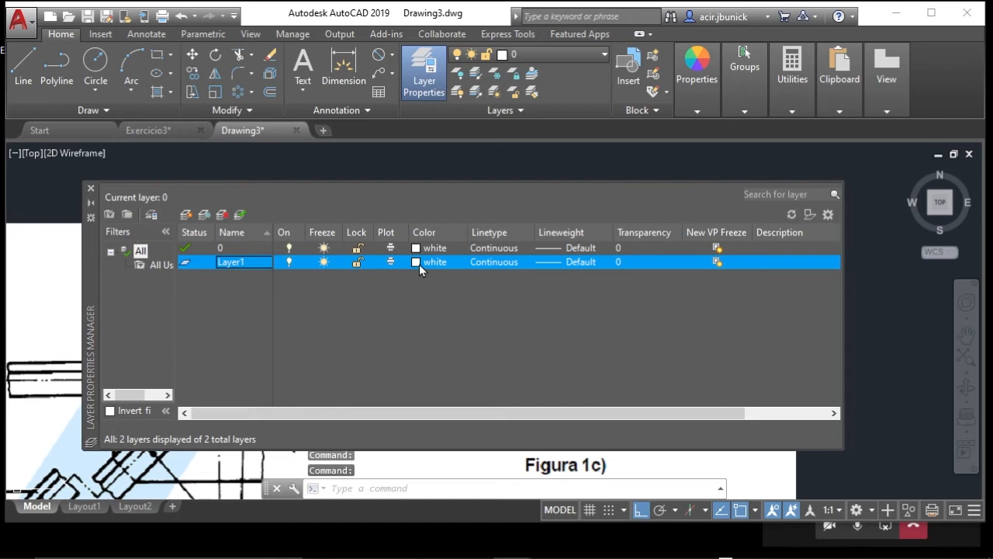
left_click(419, 264)
left_click(374, 321)
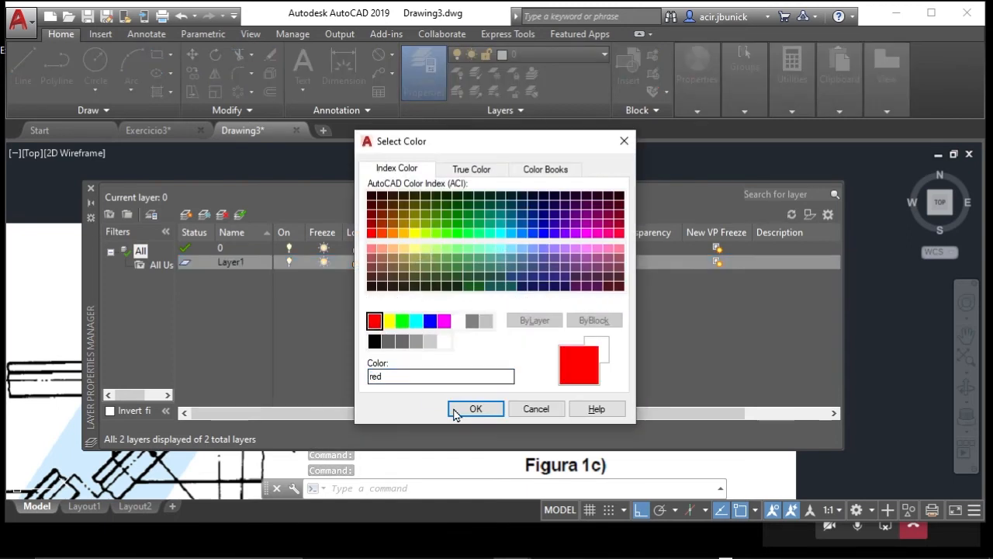
left_click(473, 408)
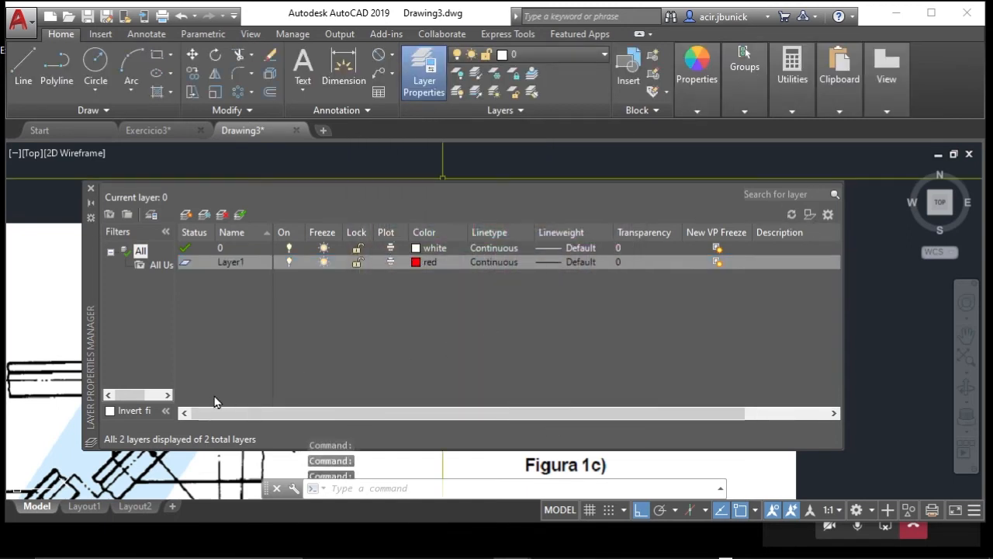
left_click(90, 189)
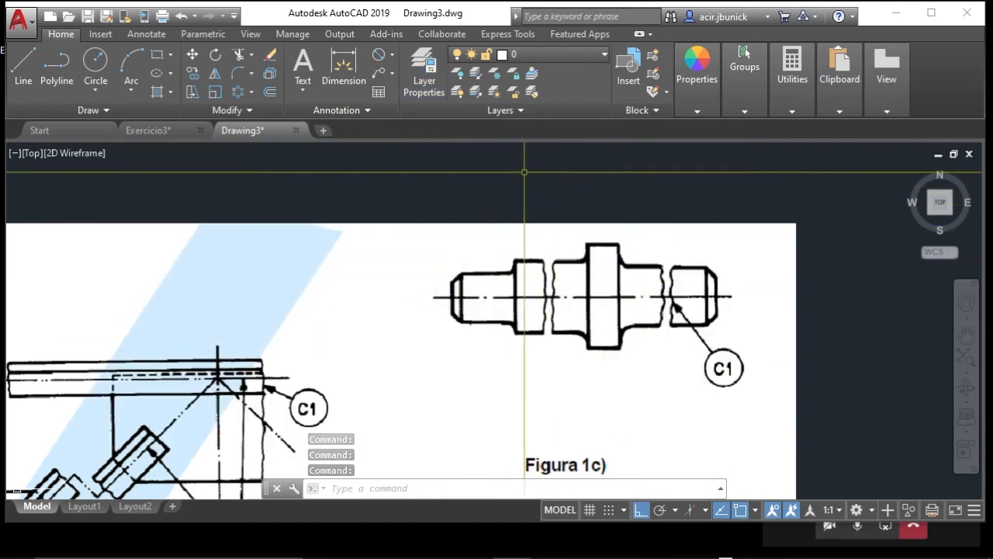
left_click(21, 68)
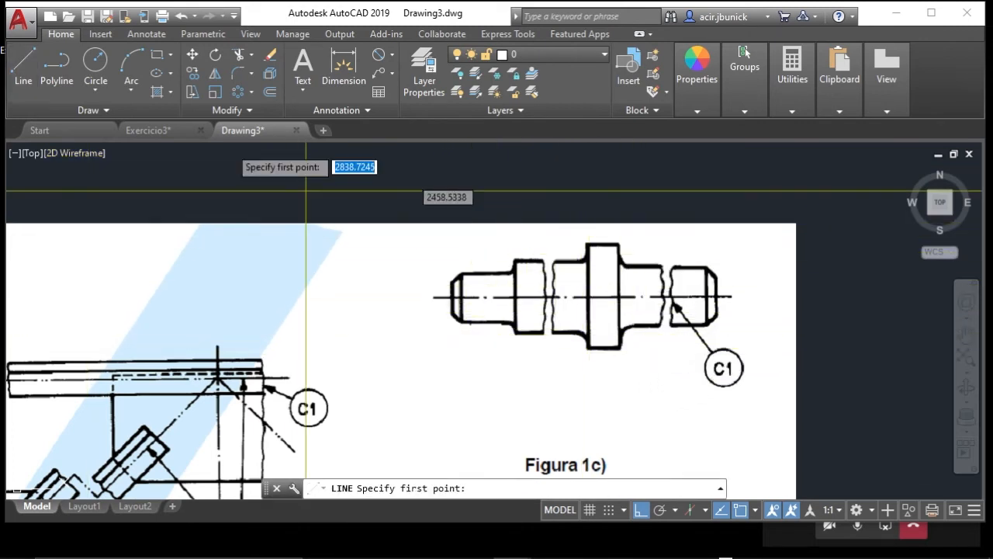
left_click(158, 54)
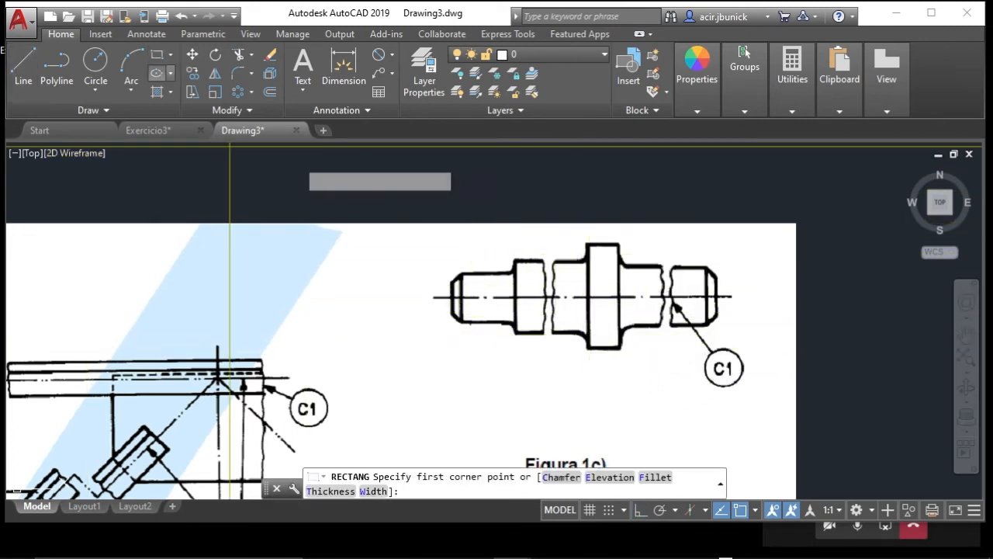
left_click(581, 348)
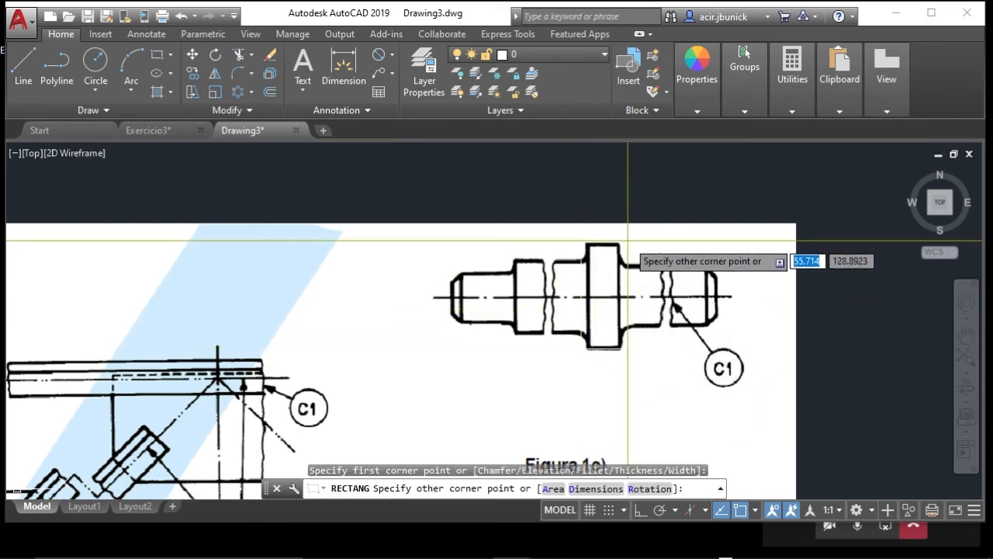
key("Escape")
- Make Layer1 the current layer and draw a rectangle over the central collar of the shaft in Figura 1c
left_click(556, 55)
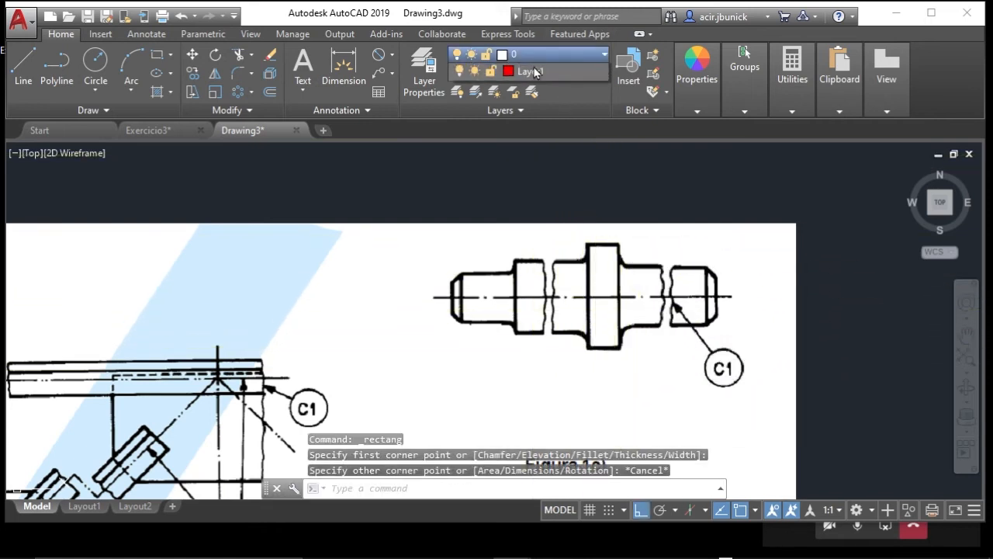
left_click(535, 93)
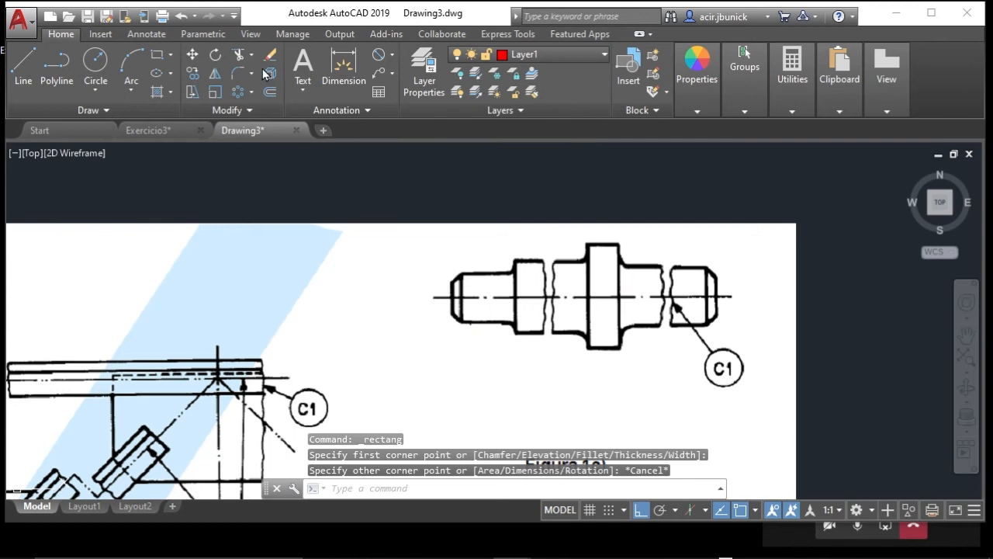
left_click(158, 54)
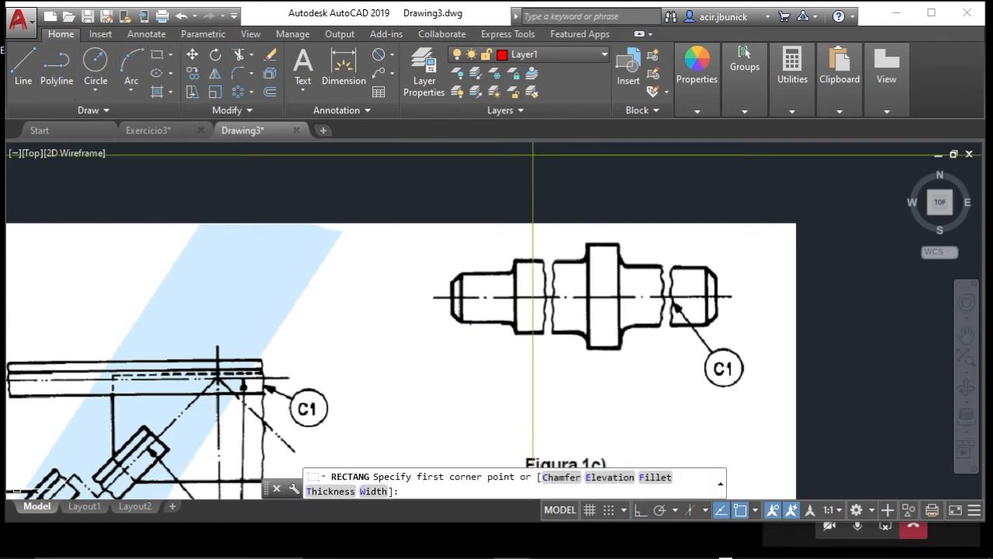
left_click(586, 349)
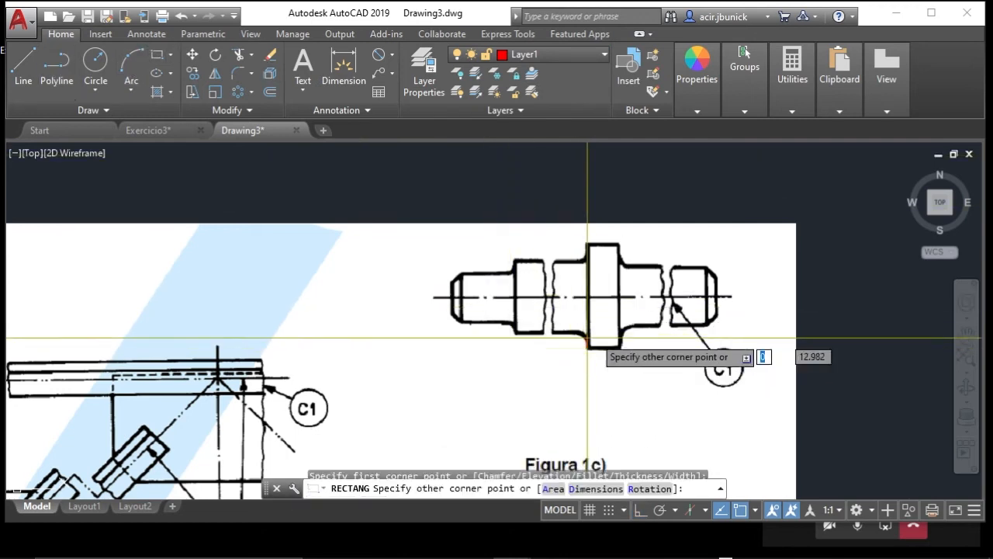
left_click(619, 244)
scroll(611, 289, "up", 4)
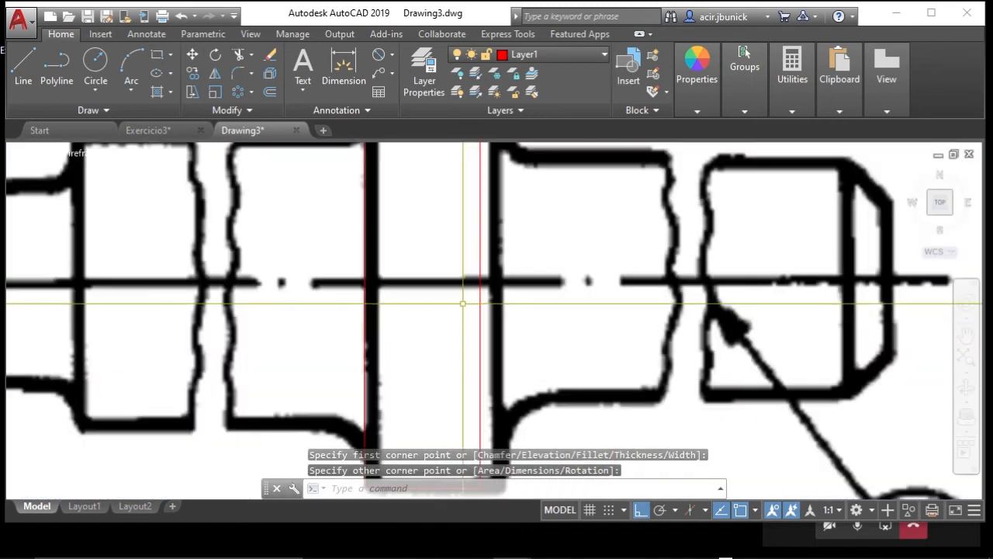
scroll(482, 291, "down", 3)
scroll(503, 293, "up", 2)
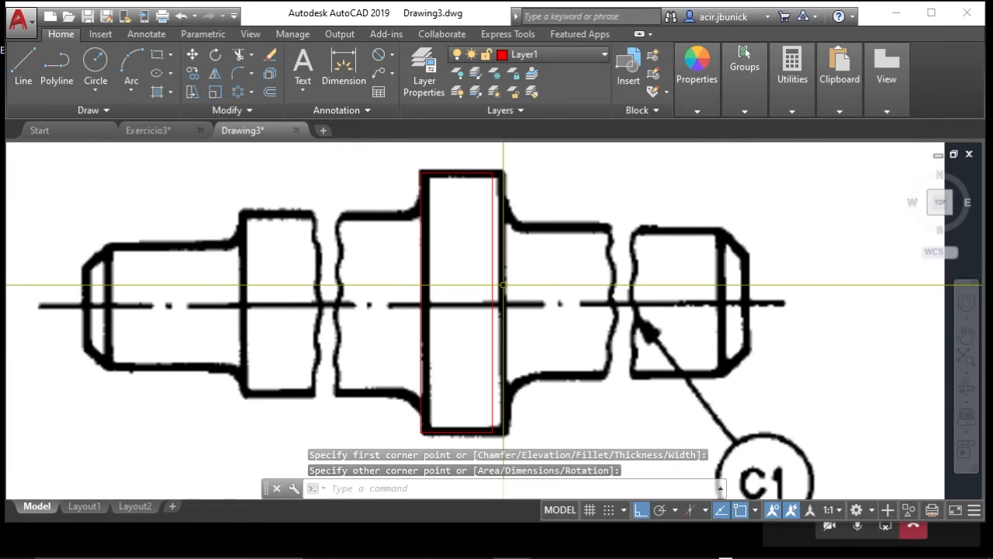
type("m")
key("Return")
left_click(492, 271)
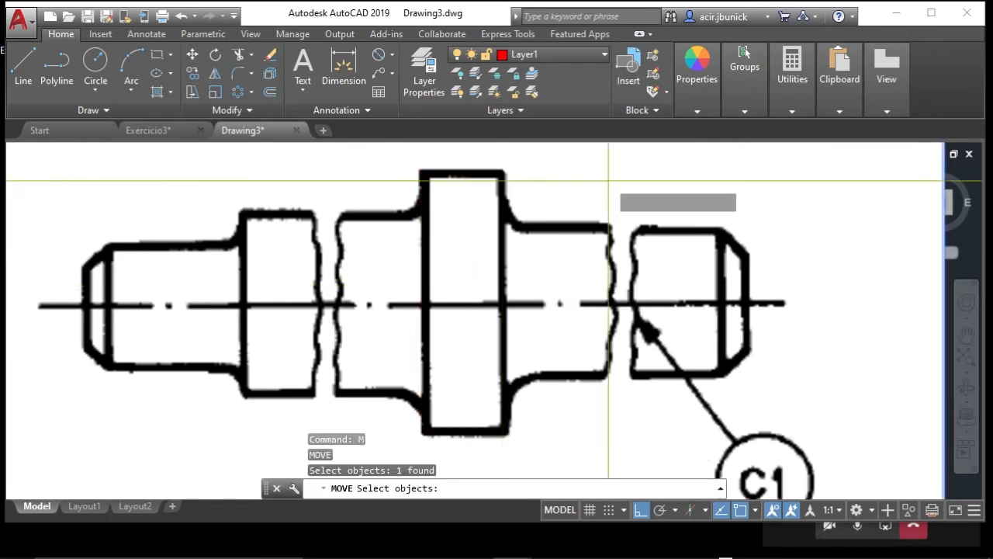
key("Return")
left_click(641, 186)
key("Escape")
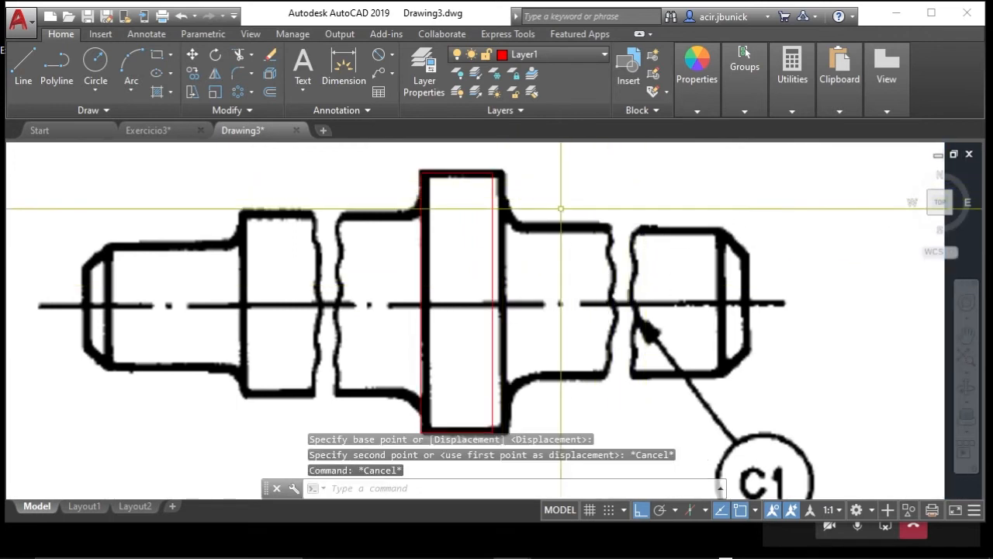
- Move the red rectangle horizontally to the right so its right edge lines up with the collar's right edge
key("Return")
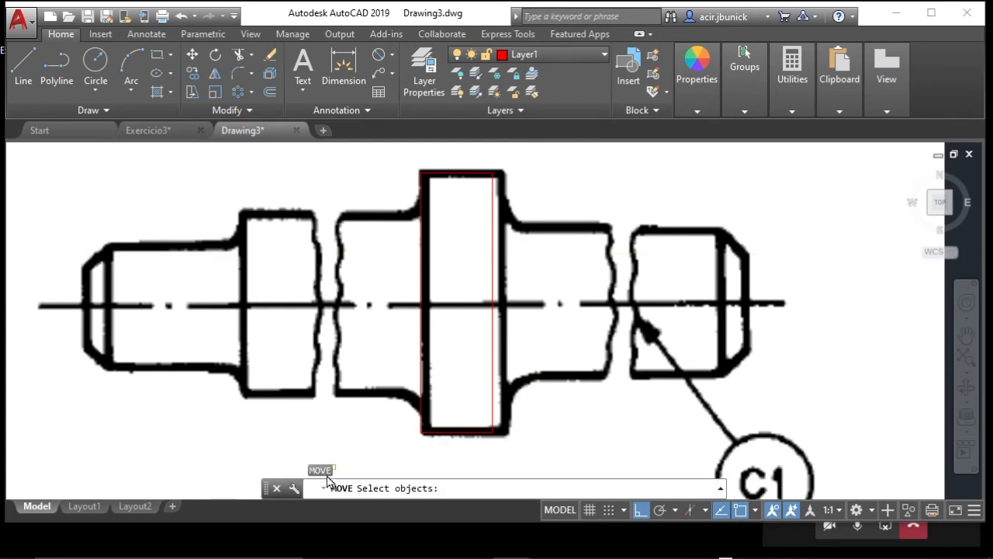
left_click(423, 265)
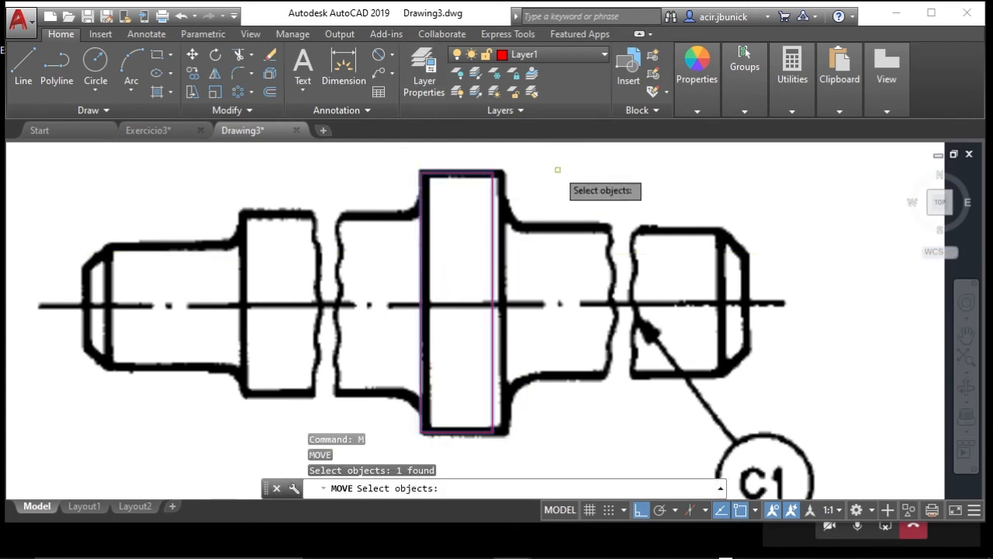
key("Return")
left_click(638, 179)
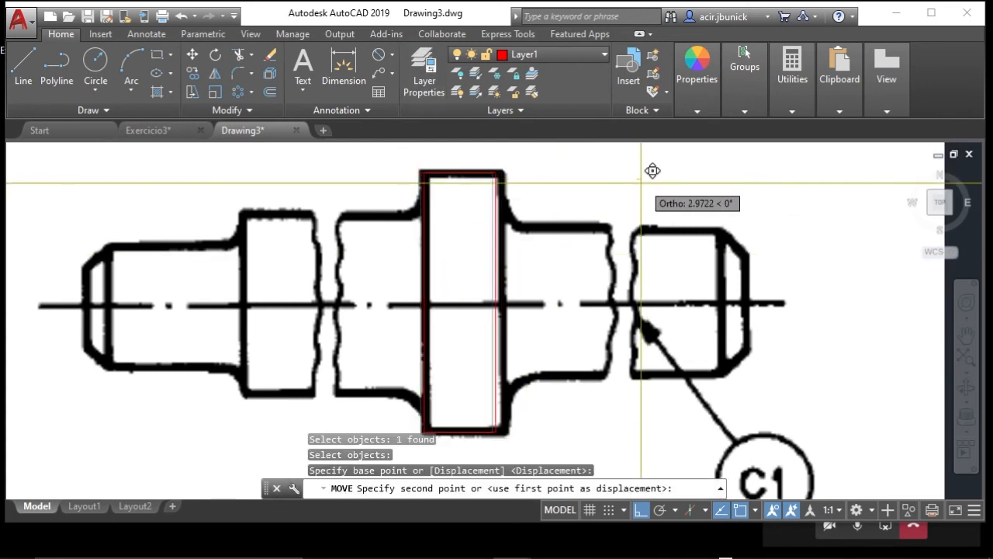
left_click(646, 188)
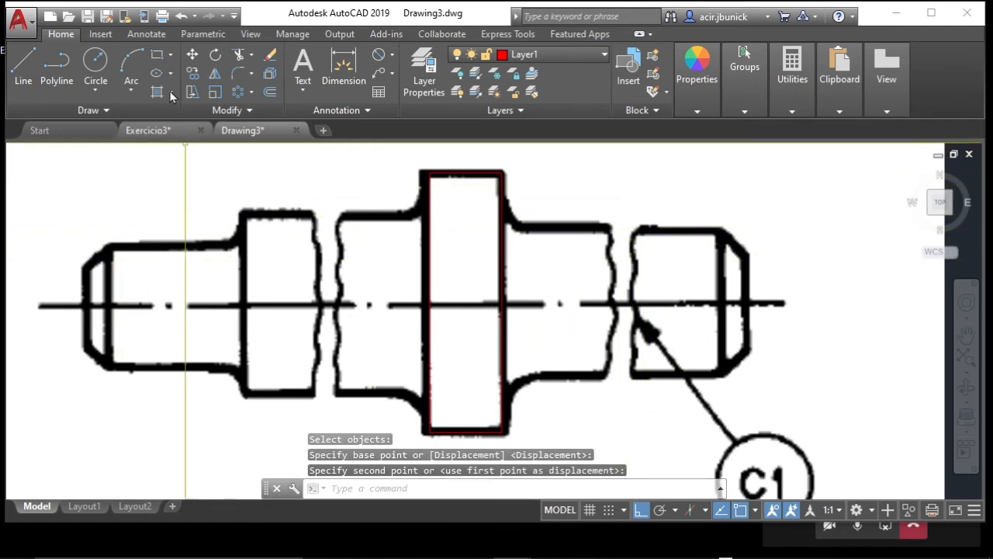
- Draw a rectangle of about 103 by 74 units from the right chamfer's upper edge to the nearest point on the collar rectangle's right side
left_click(159, 54)
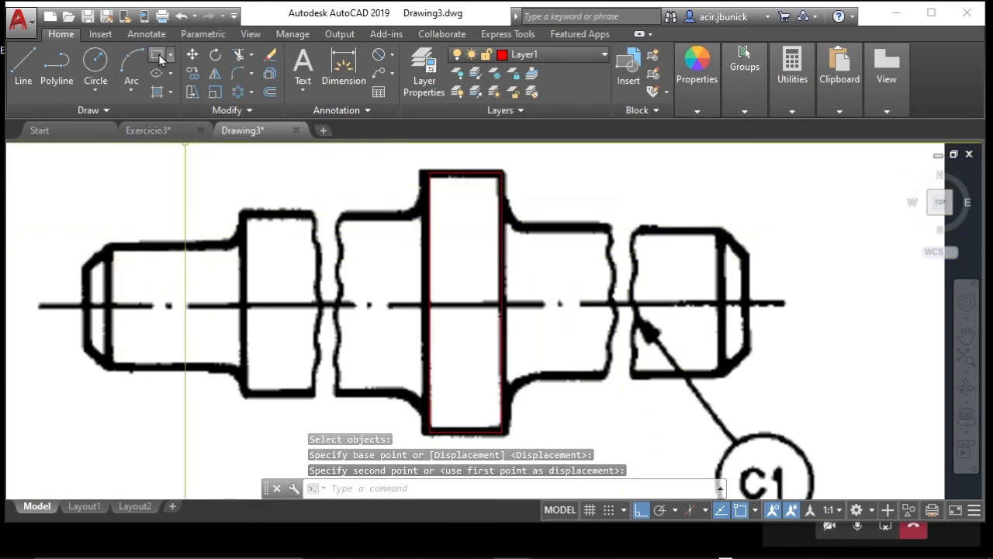
left_click(719, 228)
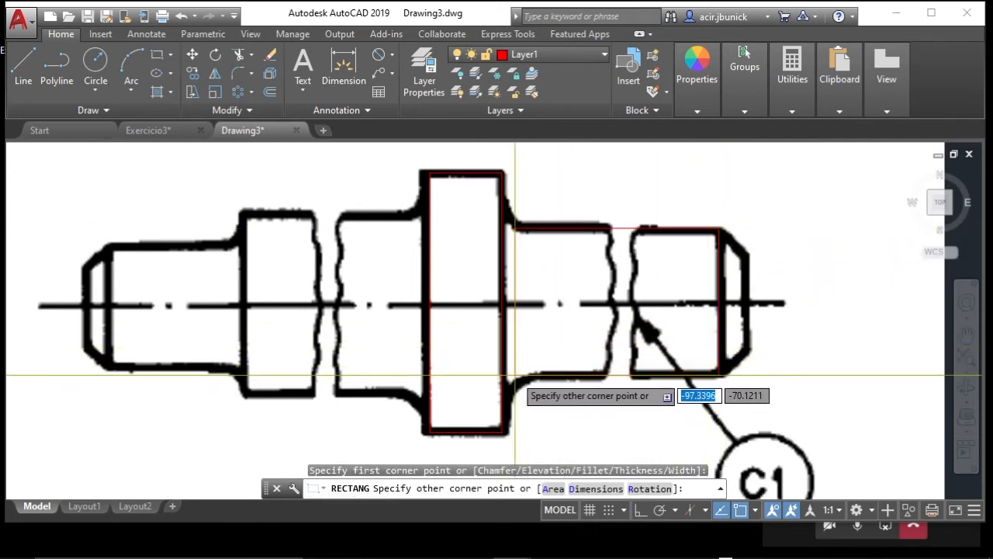
type("nea")
key("Return")
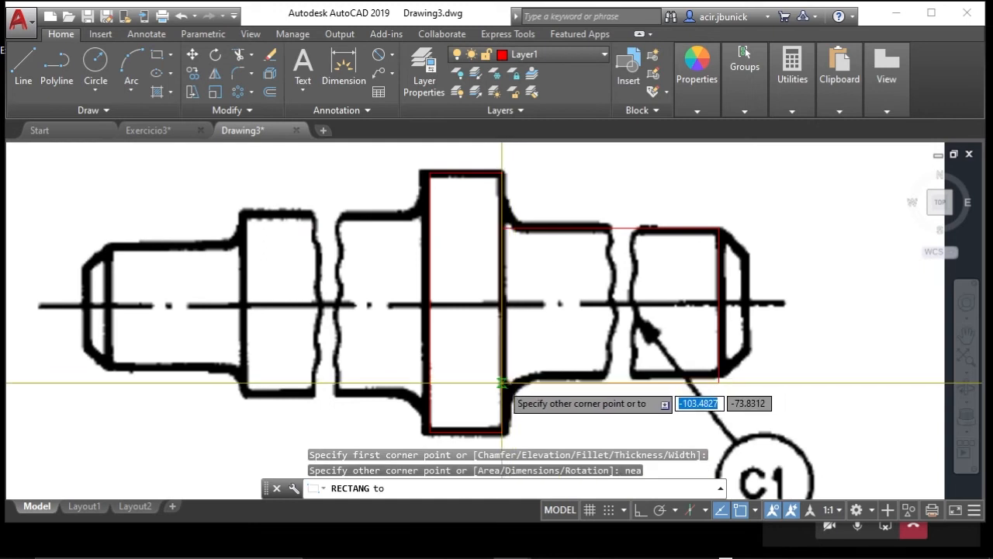
key("Escape")
key("Escape")
scroll(391, 275, "down", 4)
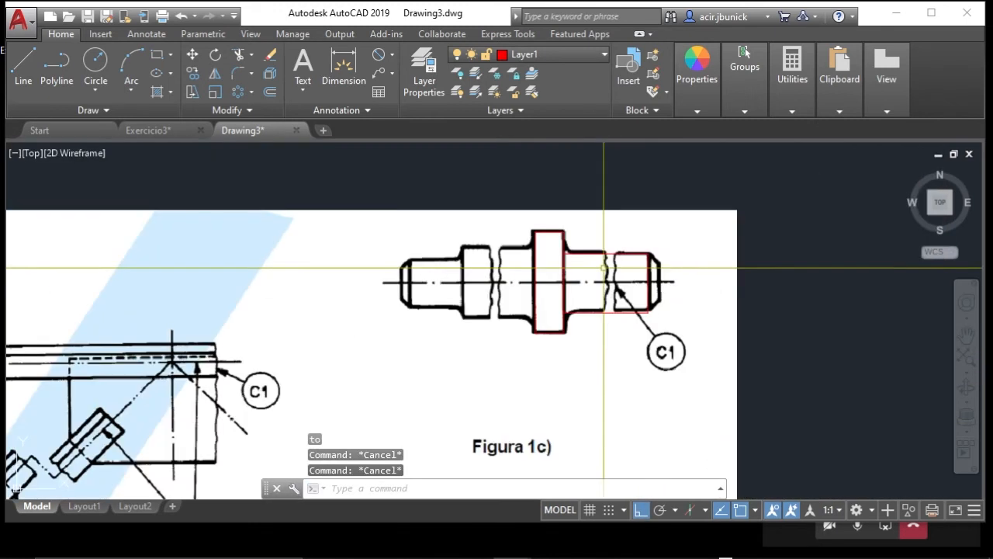
scroll(514, 324, "up", 3)
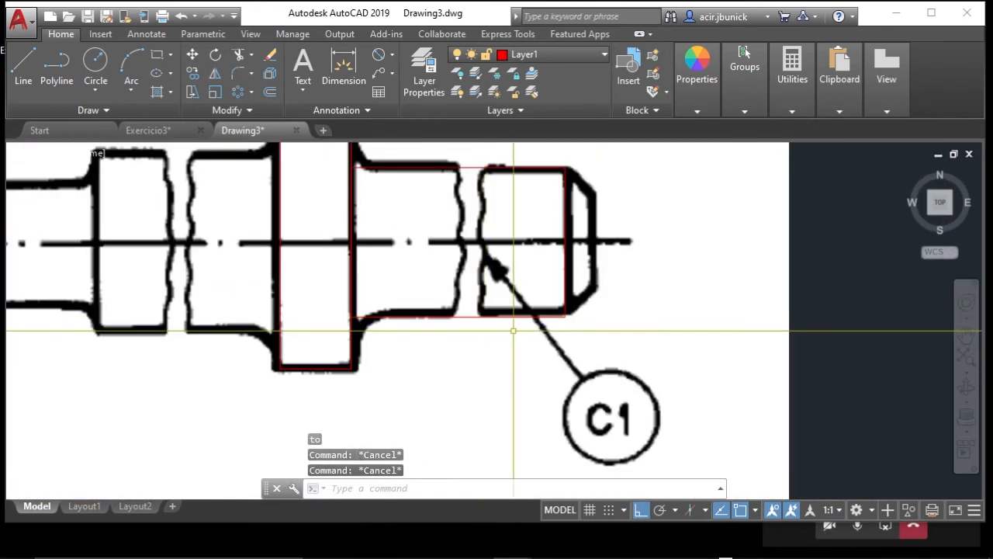
scroll(504, 325, "down", 1)
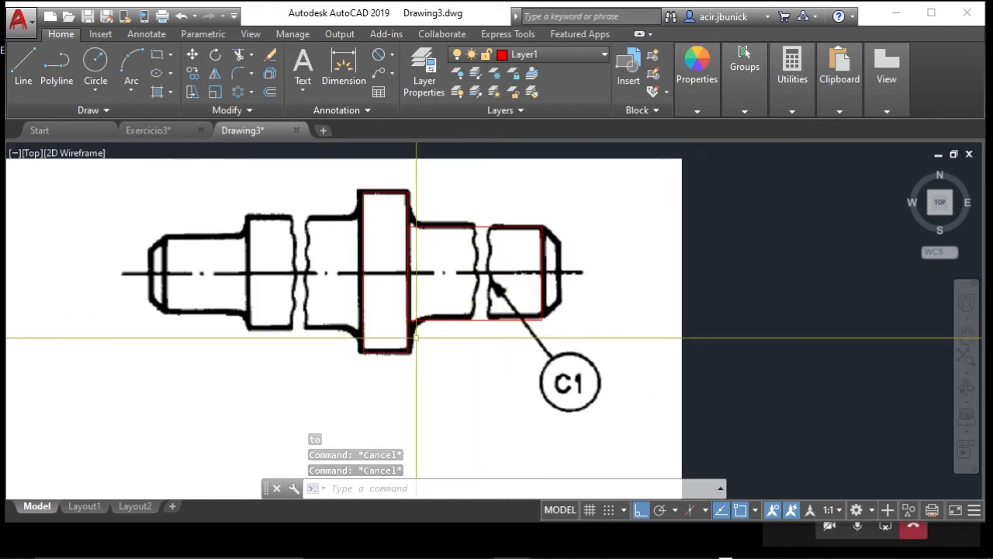
scroll(377, 329, "down", 2)
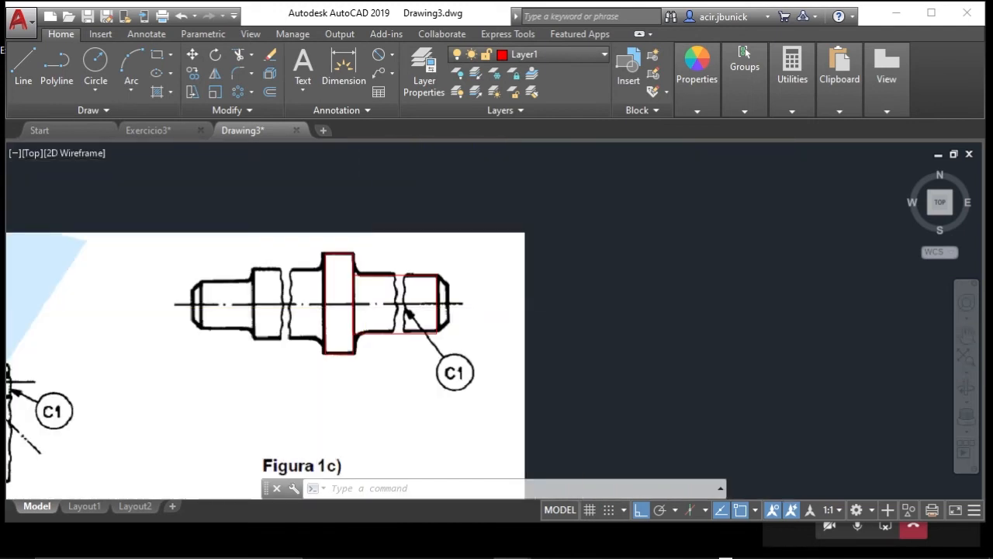
type("m")
key("Return")
left_click(284, 390)
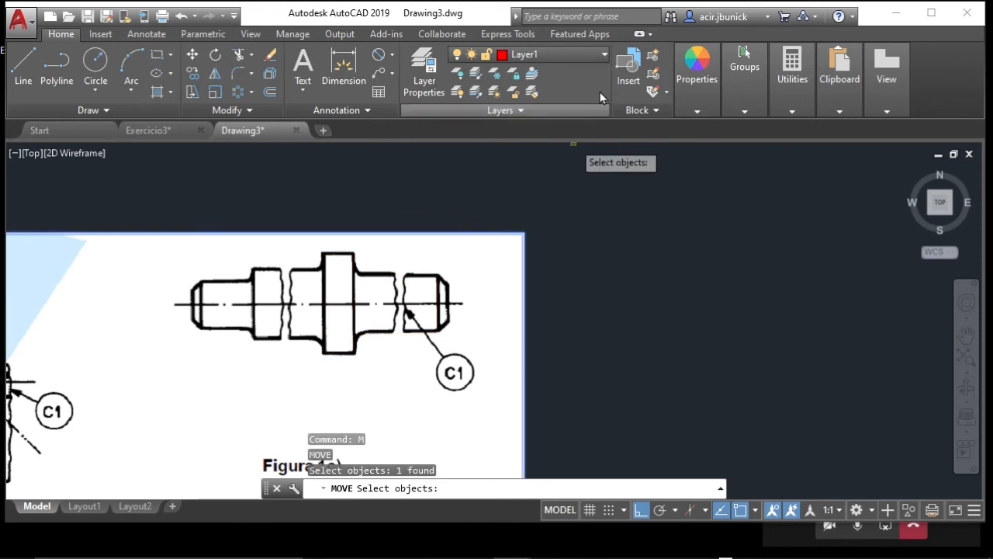
key("Escape")
right_click(302, 191)
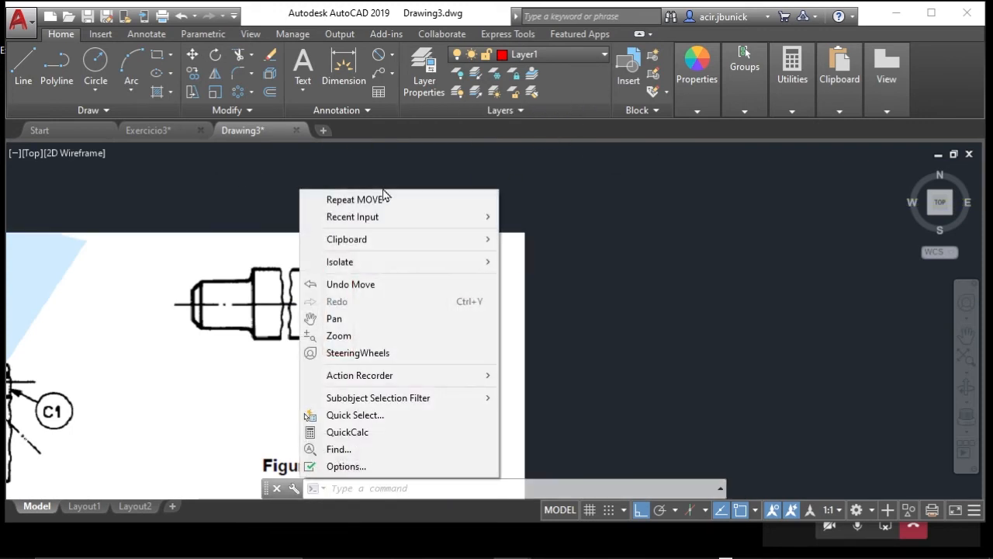
key("Escape")
key("Escape")
- Move the pasted picture straight down, clear of the two red rectangles traced on Figura 1c
scroll(472, 200, "down", 6)
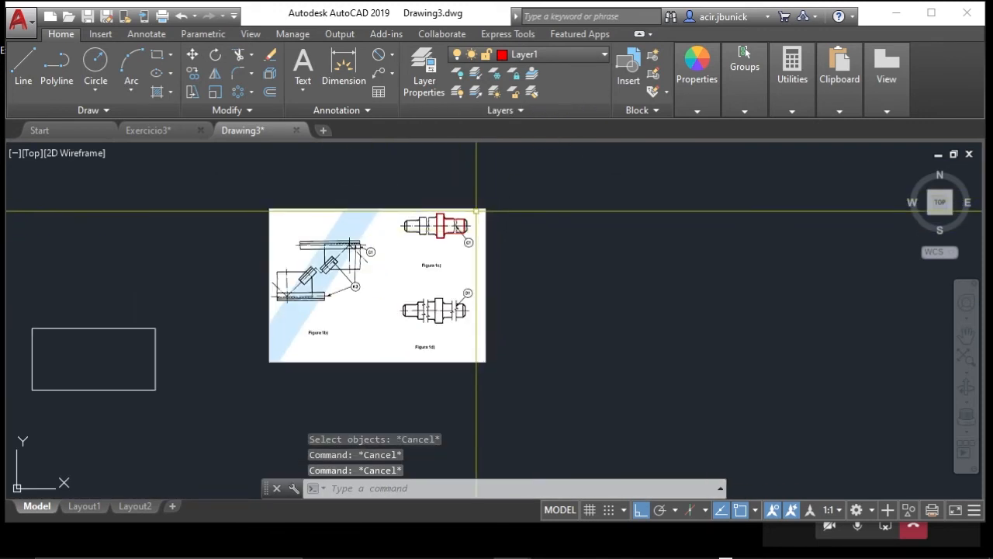
scroll(478, 211, "up", 2)
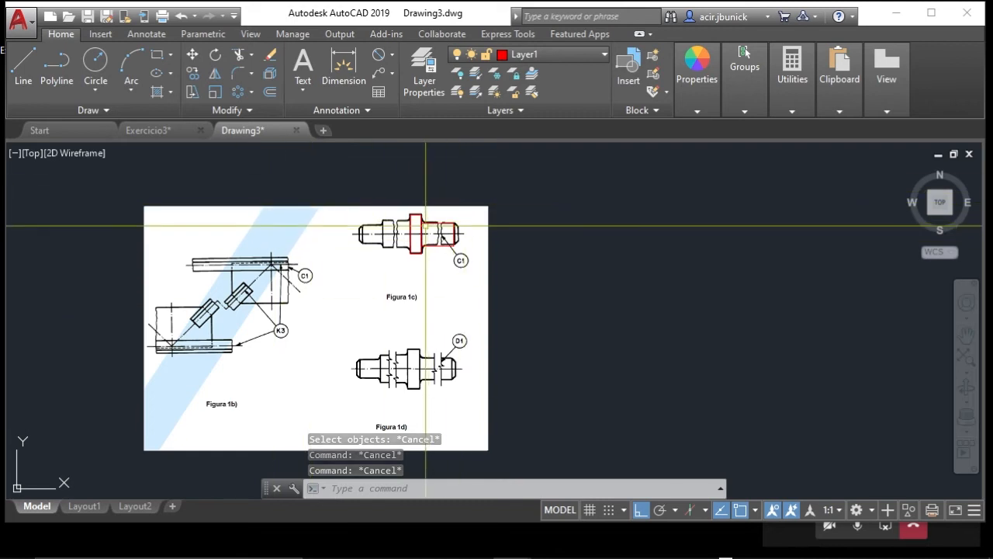
scroll(412, 215, "up", 2)
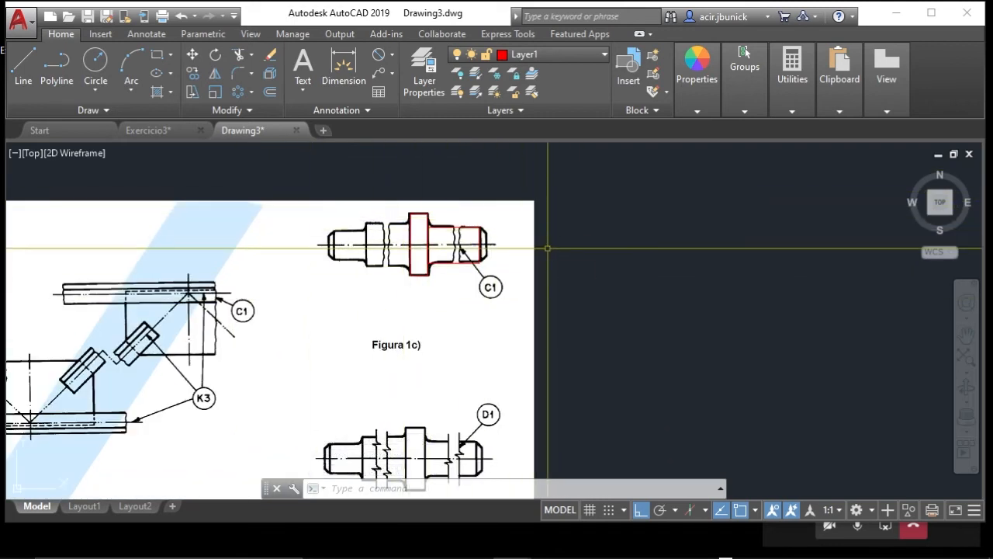
type("m")
key("Return")
left_click(532, 295)
left_click(525, 304)
key("Return")
left_click(705, 204)
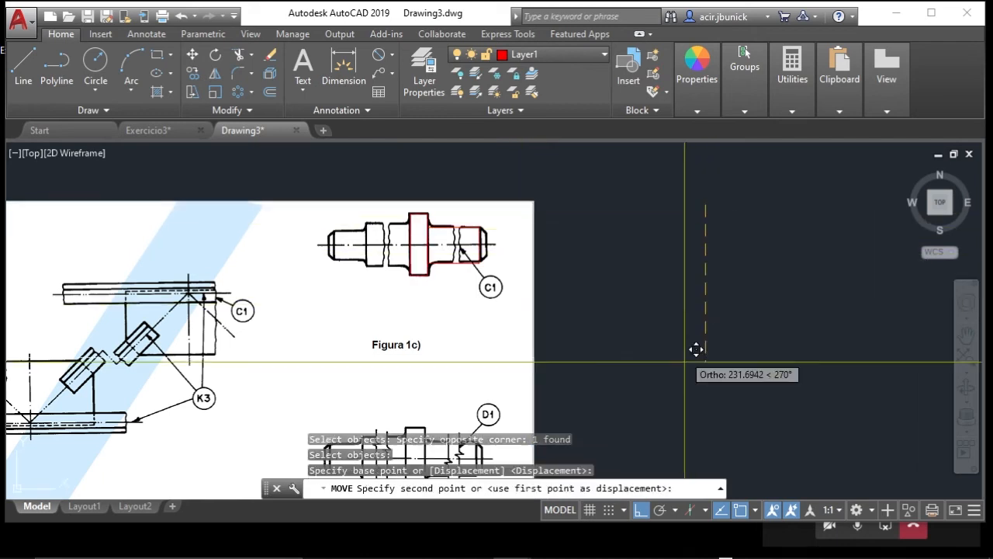
scroll(708, 308, "down", 5)
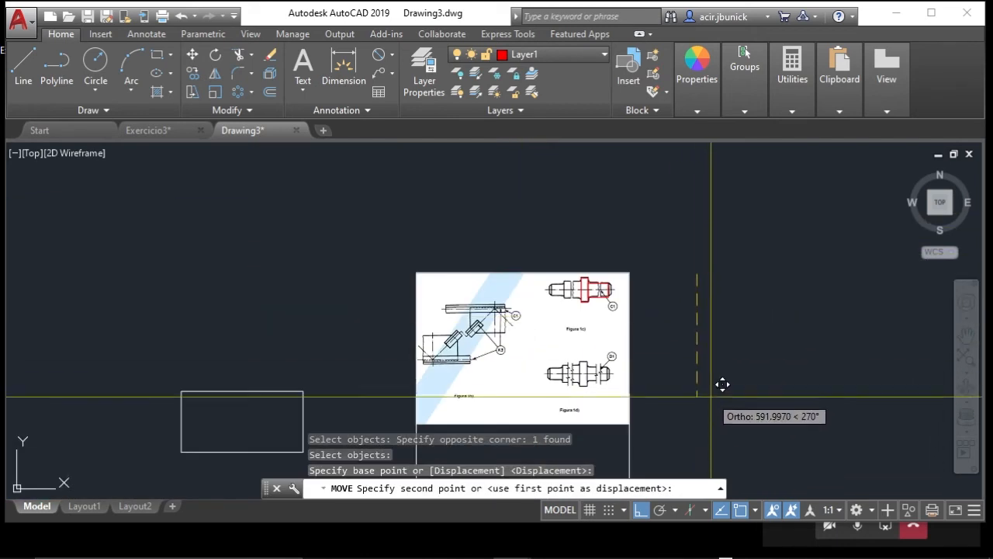
left_click(698, 351)
- Move the wide red rectangle horizontally to the right, leaving a small gap beside the tall rectangle
scroll(586, 274, "up", 5)
scroll(586, 275, "up", 6)
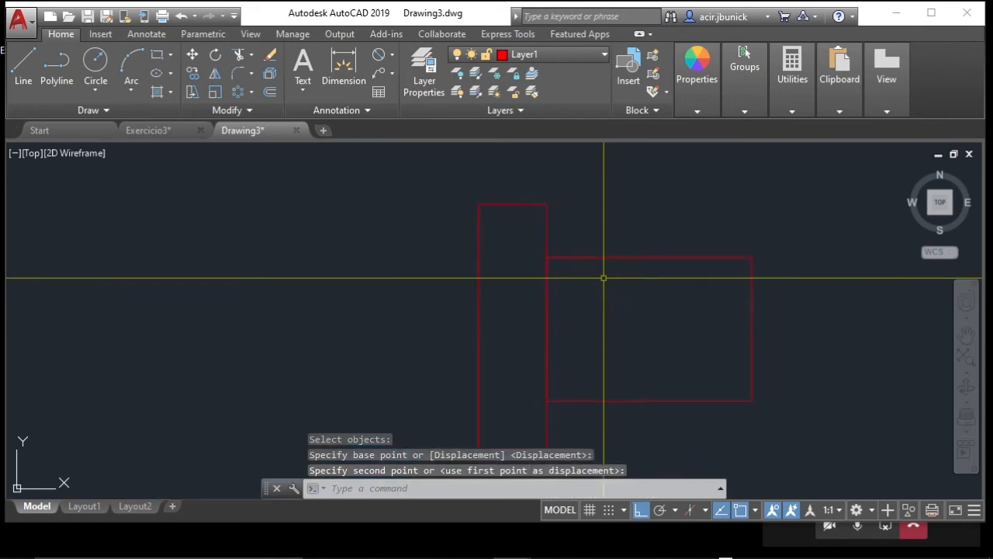
key("Return")
left_click(666, 419)
left_click(616, 362)
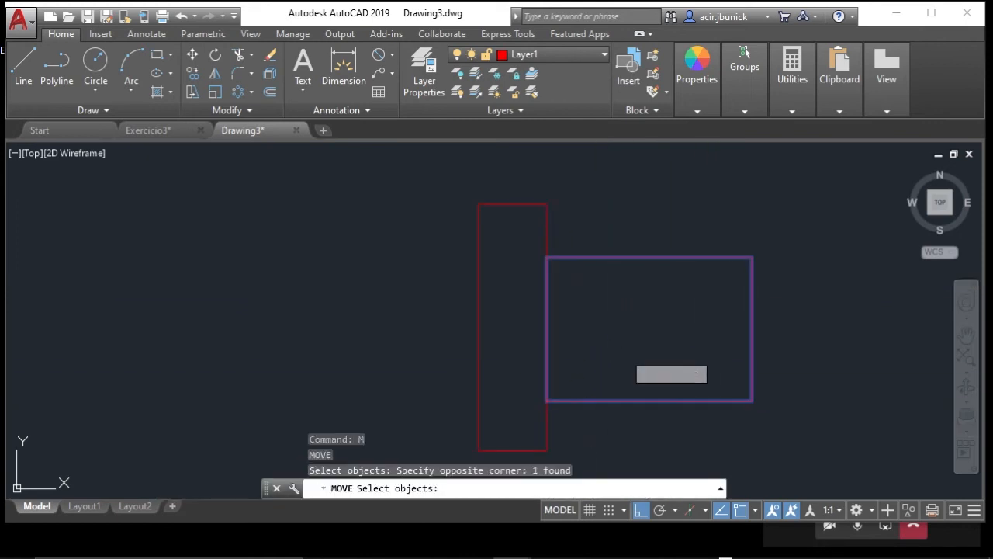
key("Return")
left_click(700, 335)
left_click(732, 335)
right_click(636, 424)
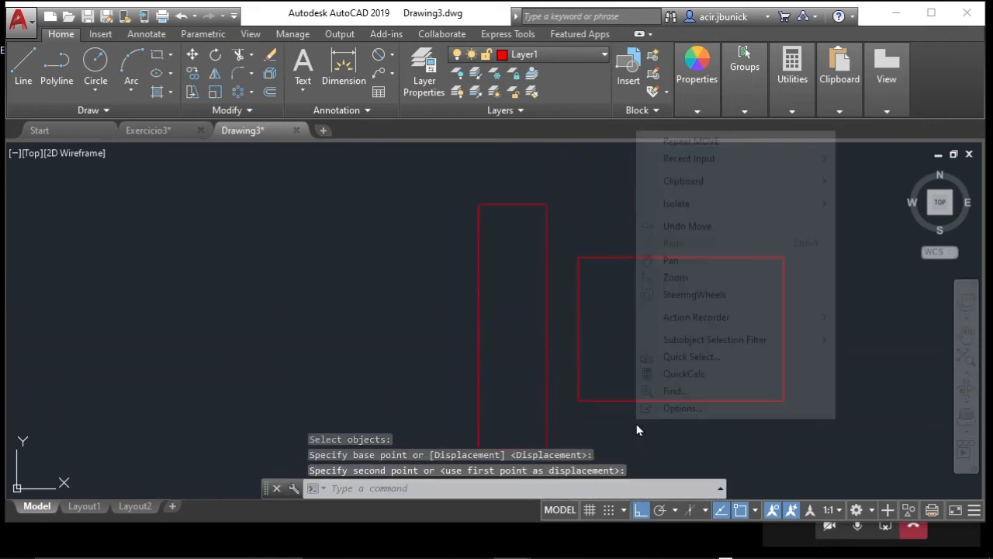
left_click(658, 409)
key("Escape")
type("m")
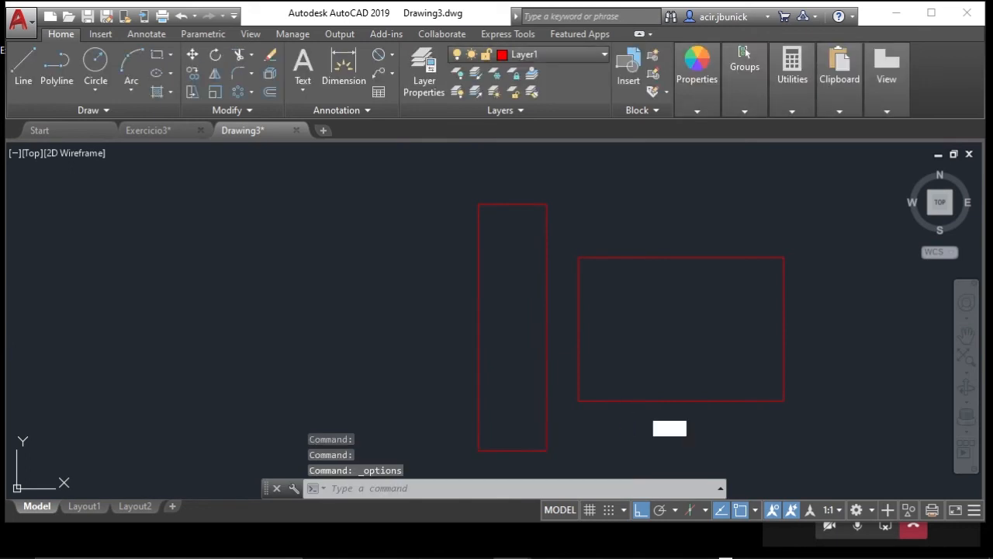
key("Return")
left_click(647, 411)
key("Escape")
type("m")
key("Return")
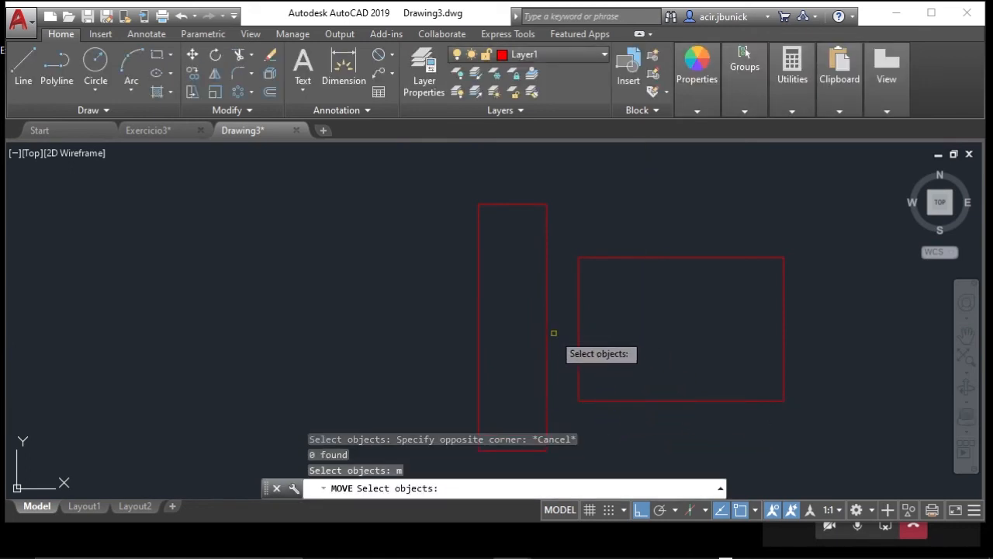
left_click(654, 415)
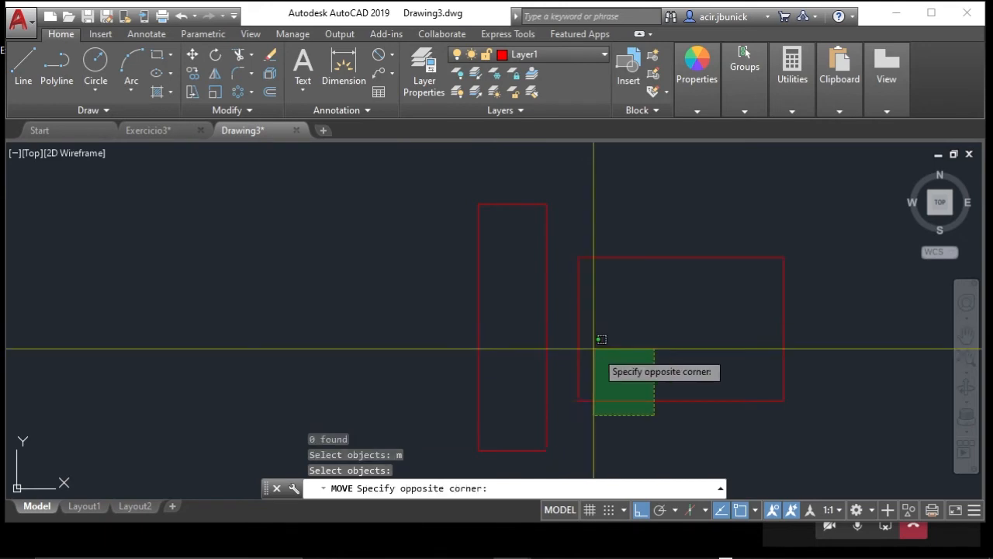
key("Escape")
left_click(588, 337)
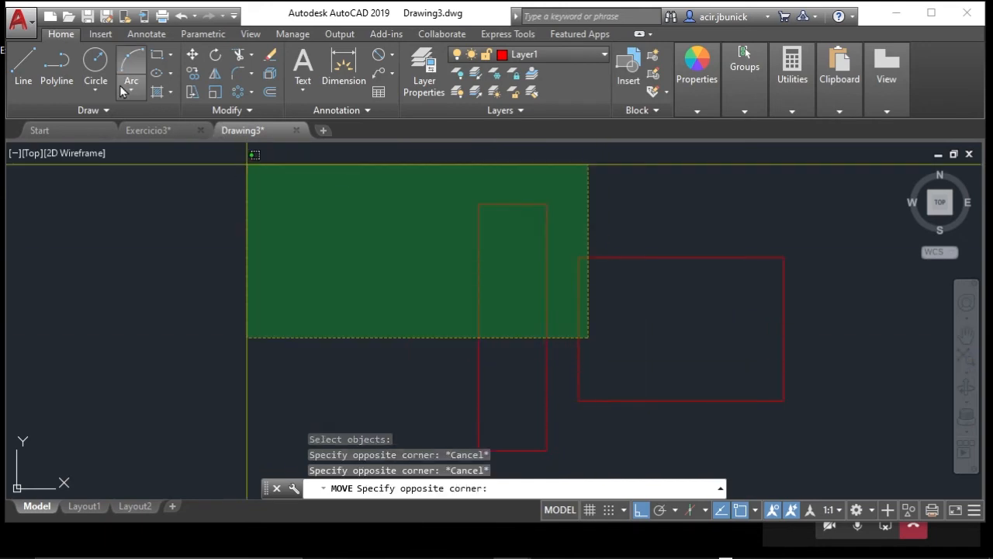
left_click(368, 231)
key("Escape")
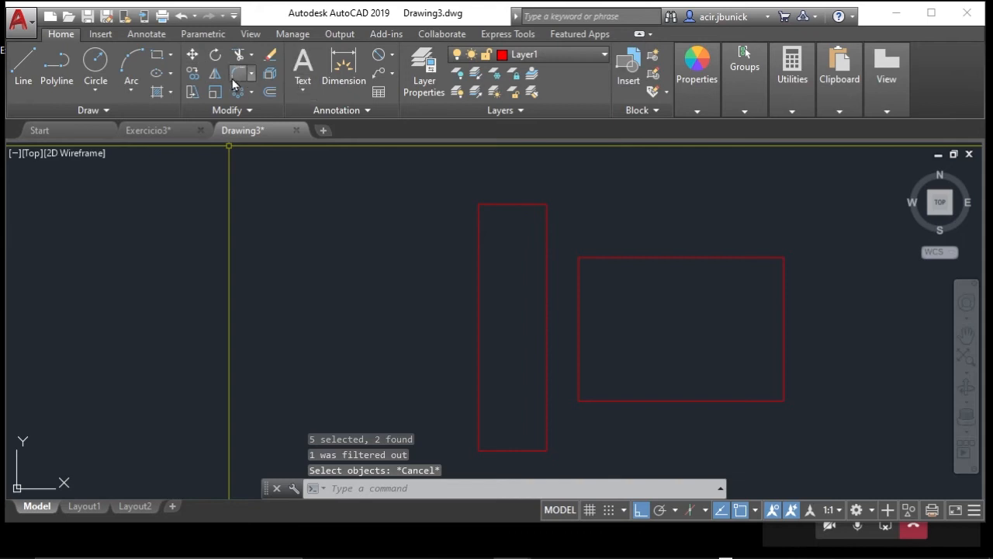
- Move the wide red rectangle horizontally to the left until its left side touches the tall rectangle's right side
left_click(194, 56)
left_click(596, 339)
left_click(570, 323)
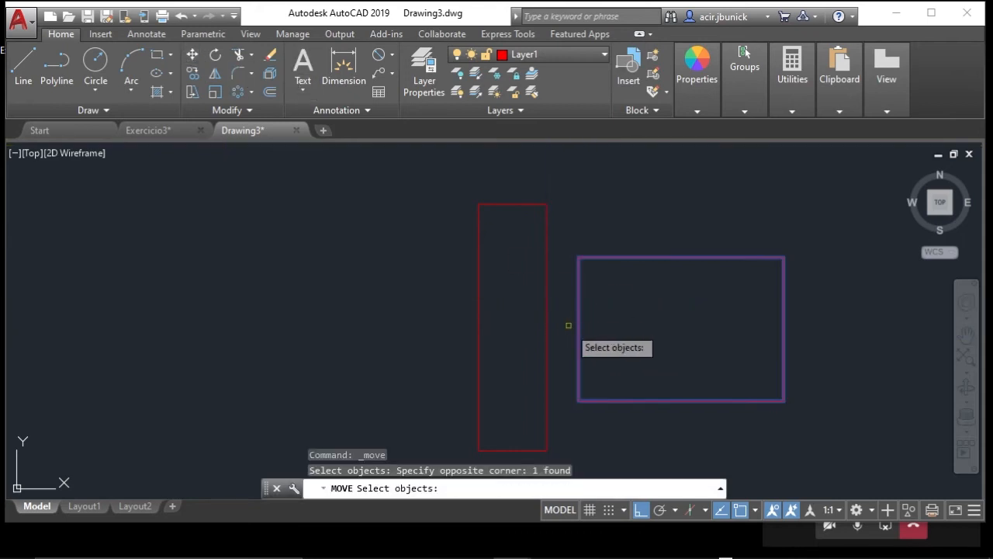
key("Return")
left_click(578, 328)
left_click(547, 327)
- Measure the height of the wide red rectangle along its right side
scroll(597, 277, "down", 5)
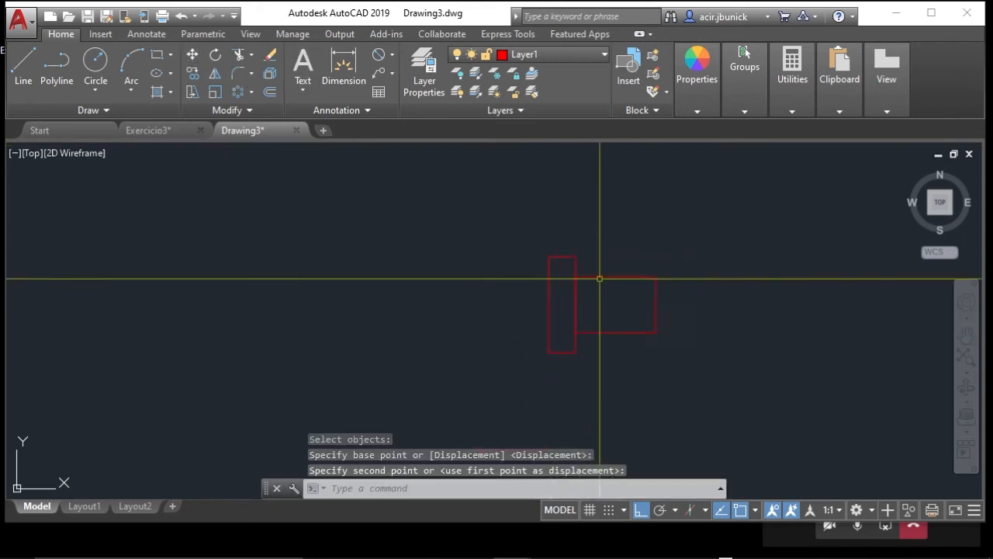
scroll(613, 395, "up", 6)
middle_click_drag(635, 377, 585, 385)
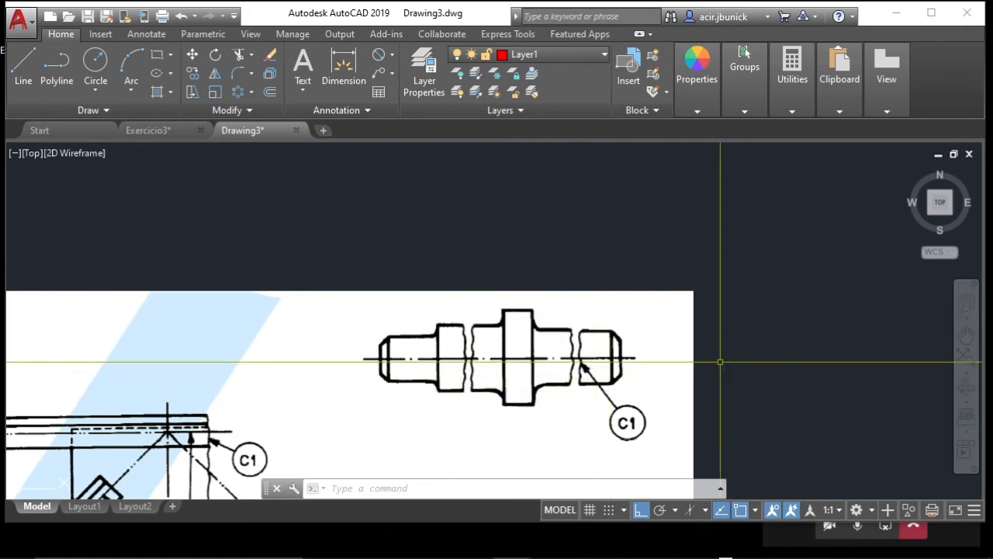
scroll(569, 328, "down", 3)
scroll(569, 310, "up", 5)
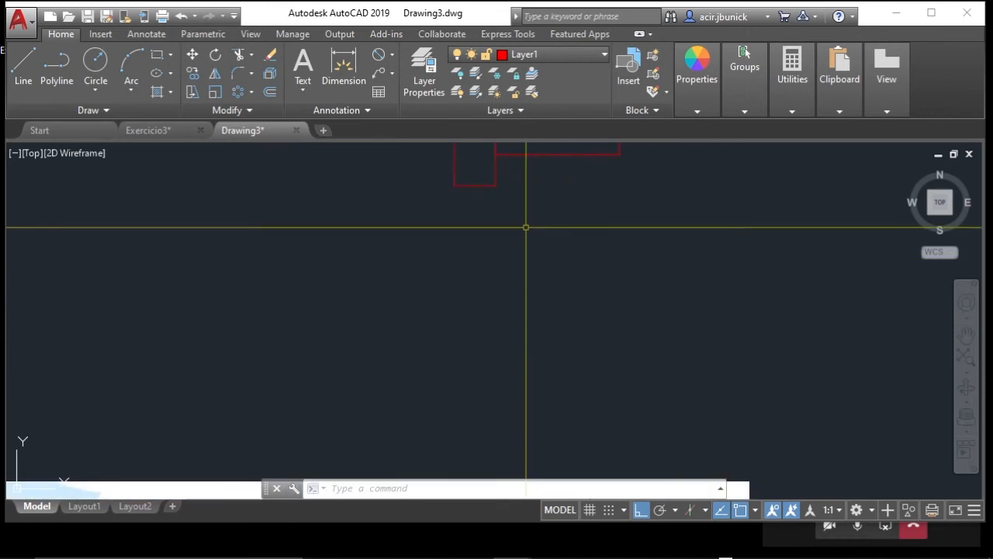
scroll(526, 227, "down", 3)
left_click(799, 82)
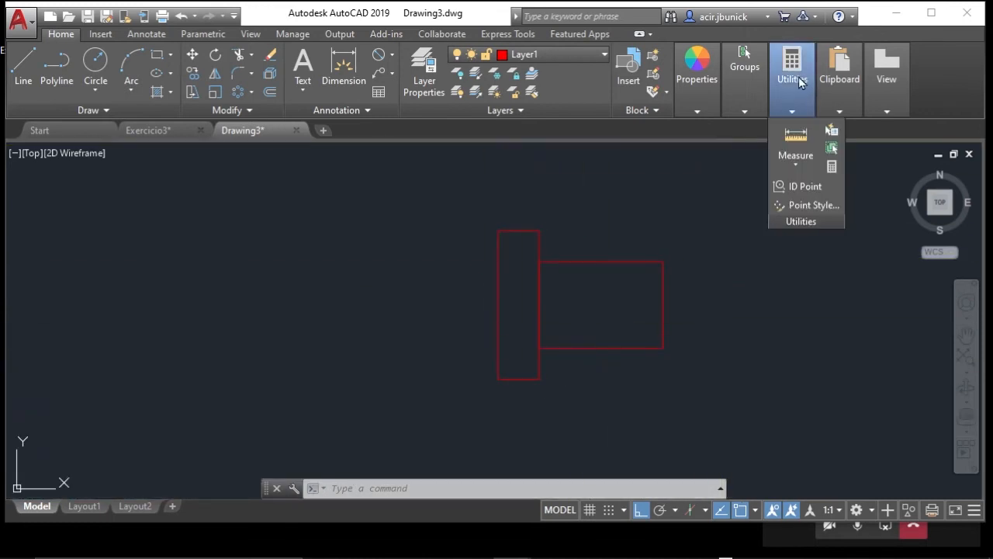
left_click(794, 138)
left_click(664, 336)
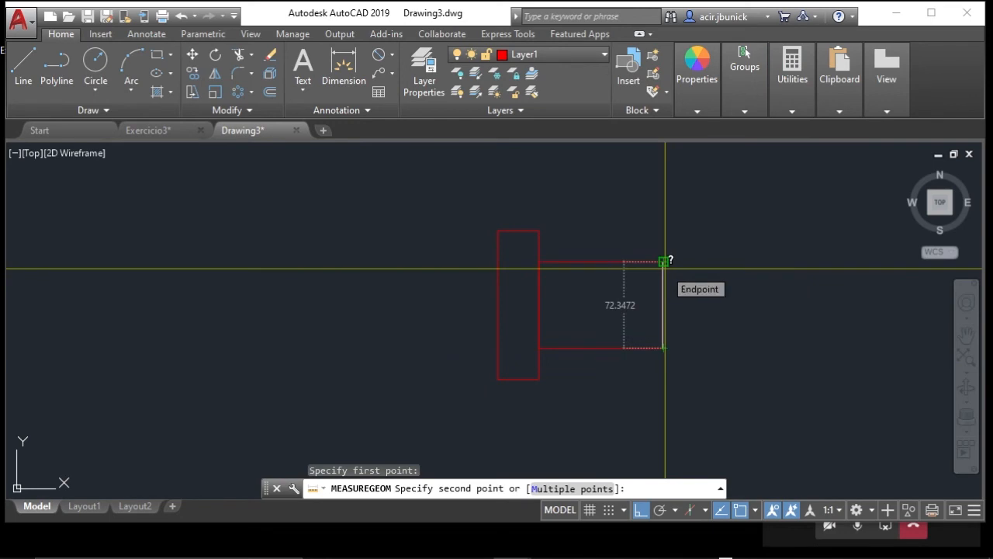
key("Escape")
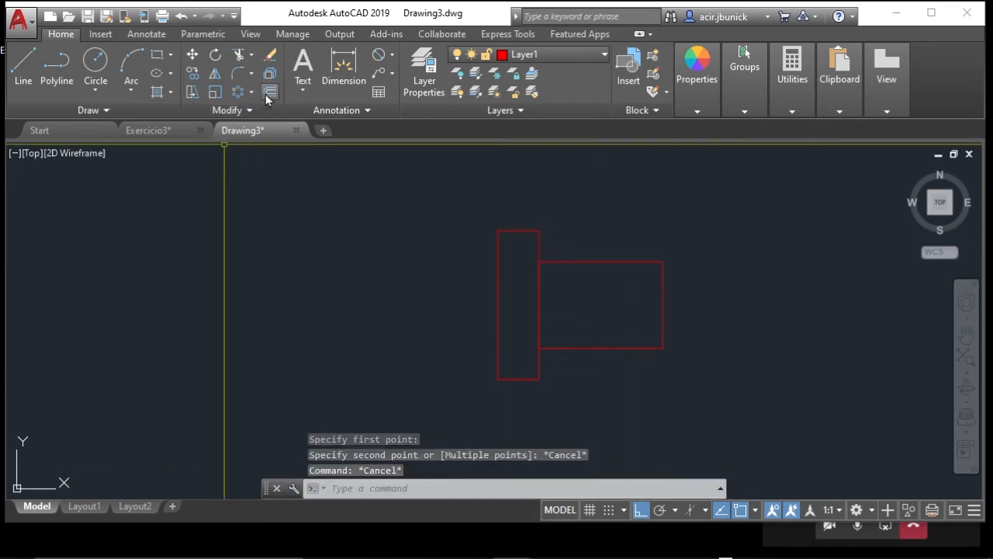
- Scale both red rectangles from the wide one's right-side midpoint, using that side as the reference length and 100 as the new length
left_click(215, 92)
left_click(687, 395)
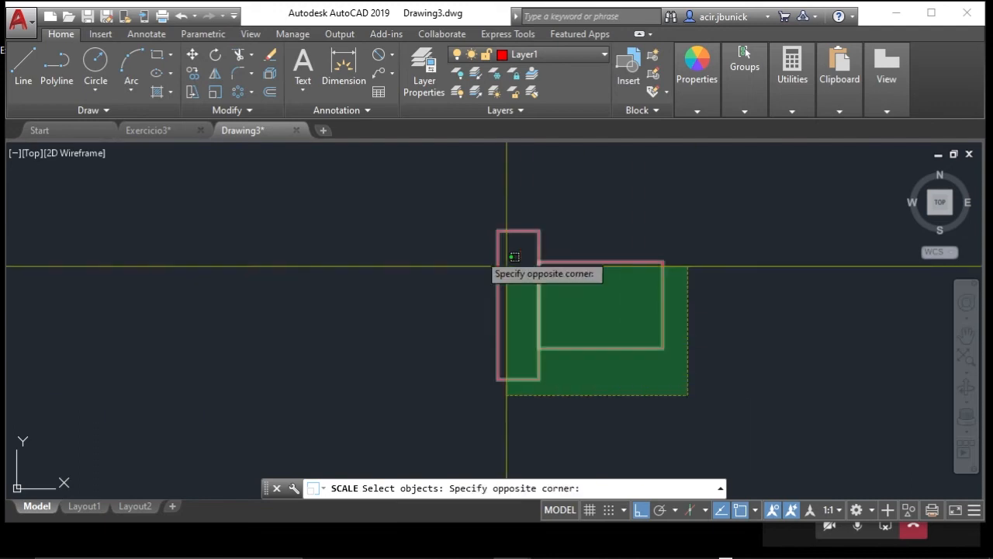
left_click(401, 200)
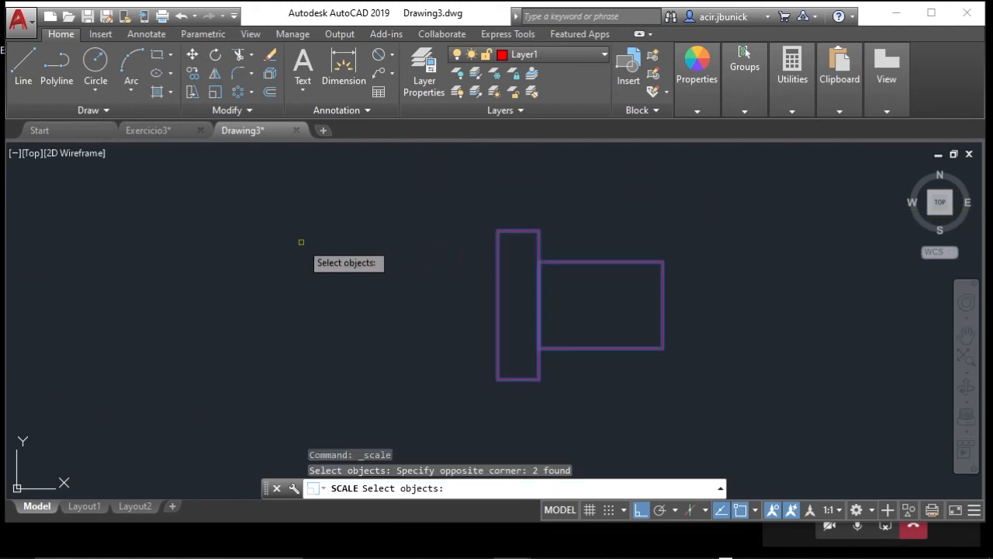
key("Return")
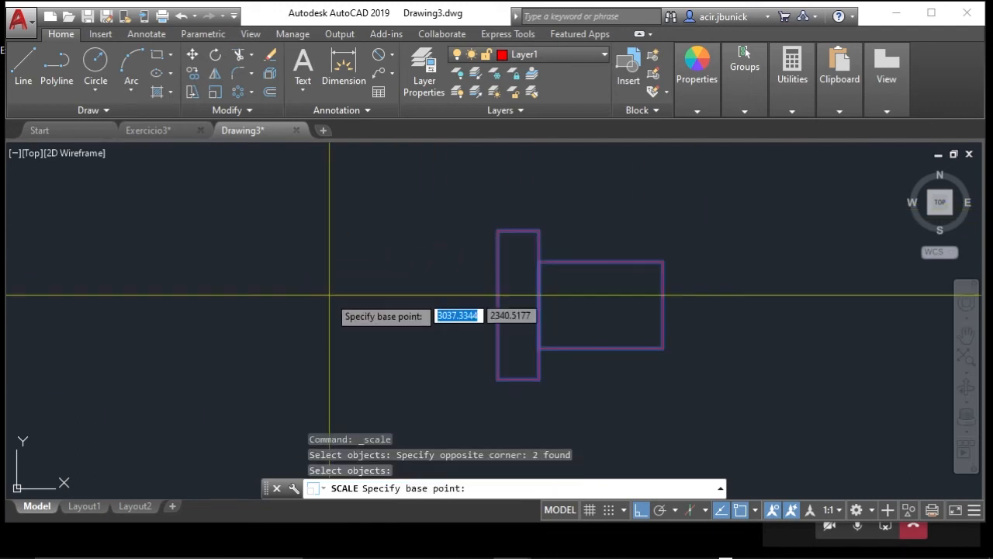
left_click(663, 305)
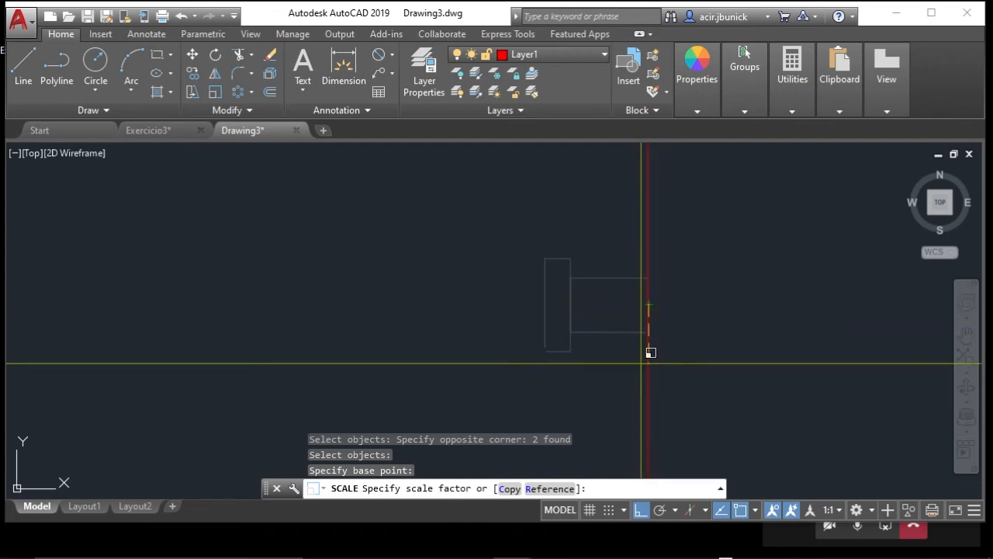
left_click(539, 488)
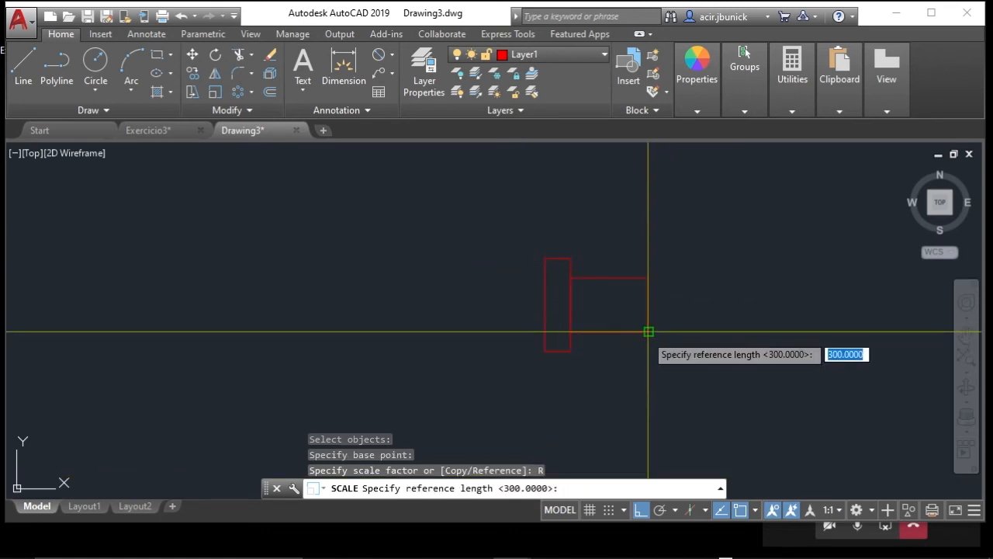
left_click(649, 332)
left_click(649, 278)
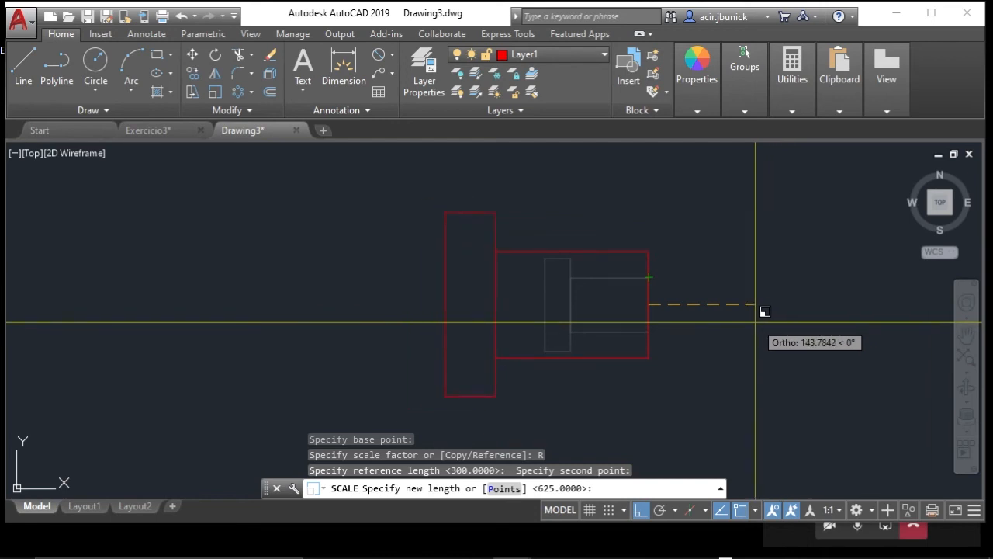
type("1")
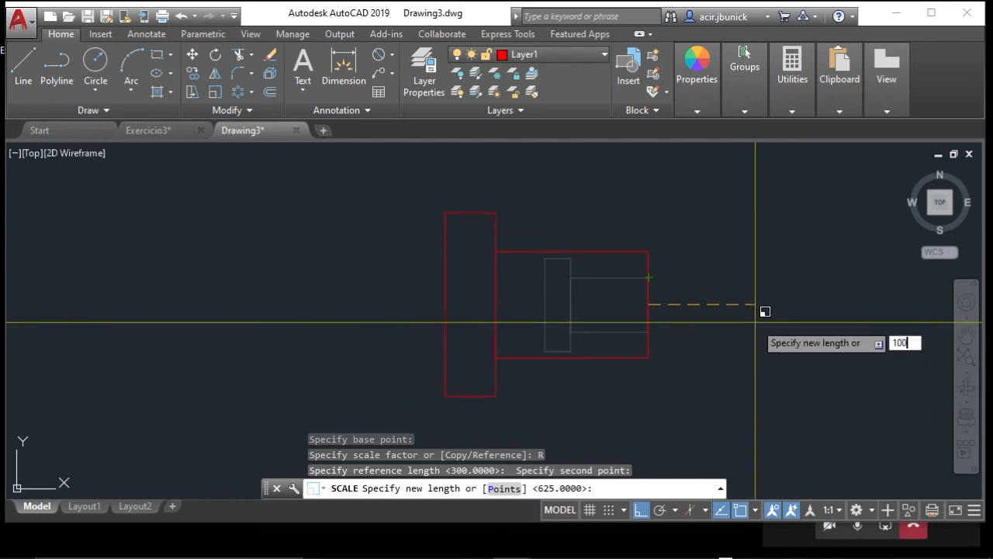
type("00")
key("Return")
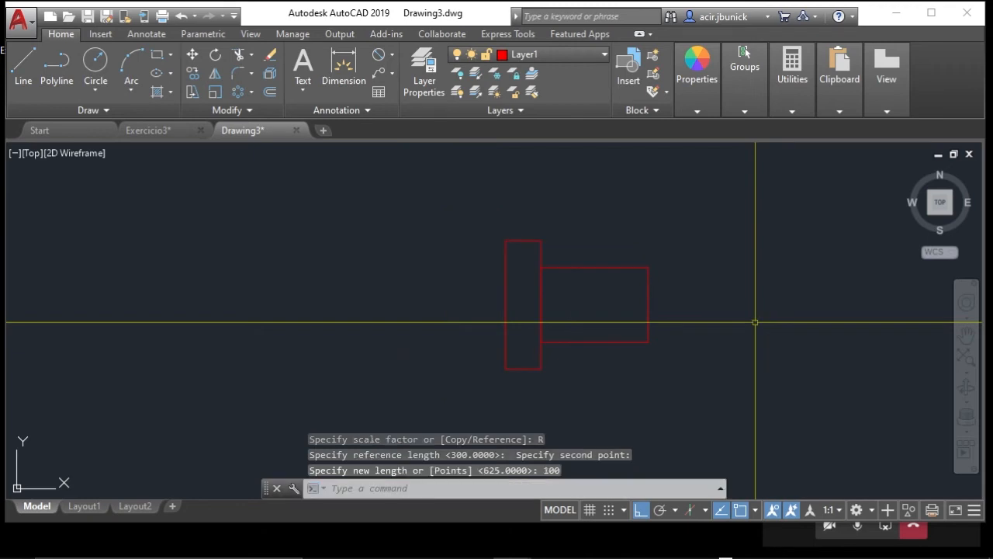
- Measure the right side of the scaled wide rectangle between its two endpoints
mouse_move(846, 86)
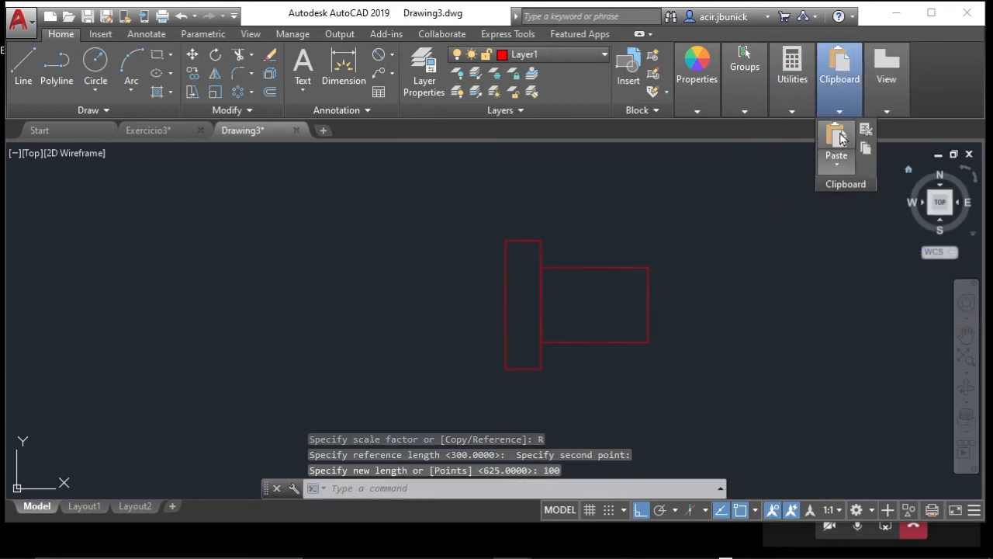
mouse_move(791, 82)
left_click(796, 139)
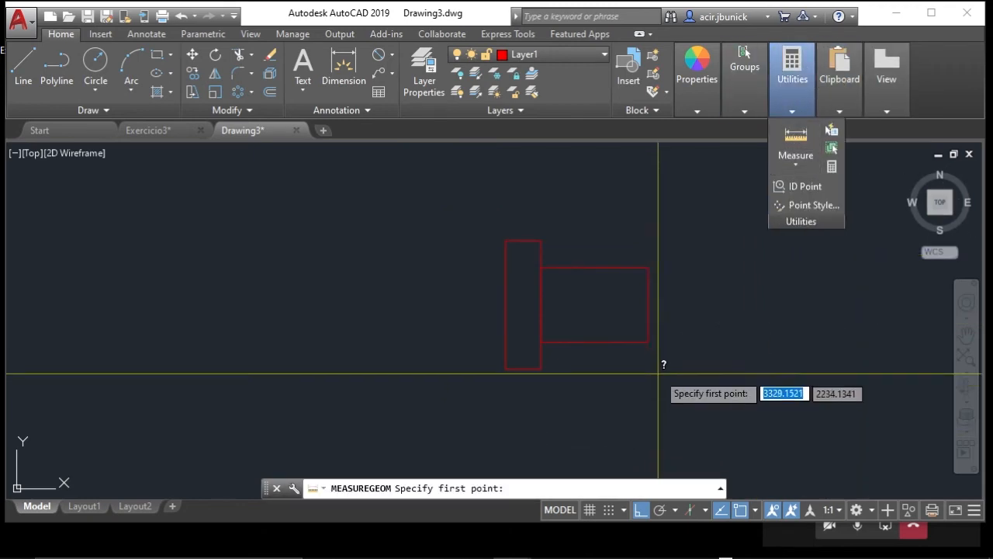
left_click(649, 342)
left_click(649, 268)
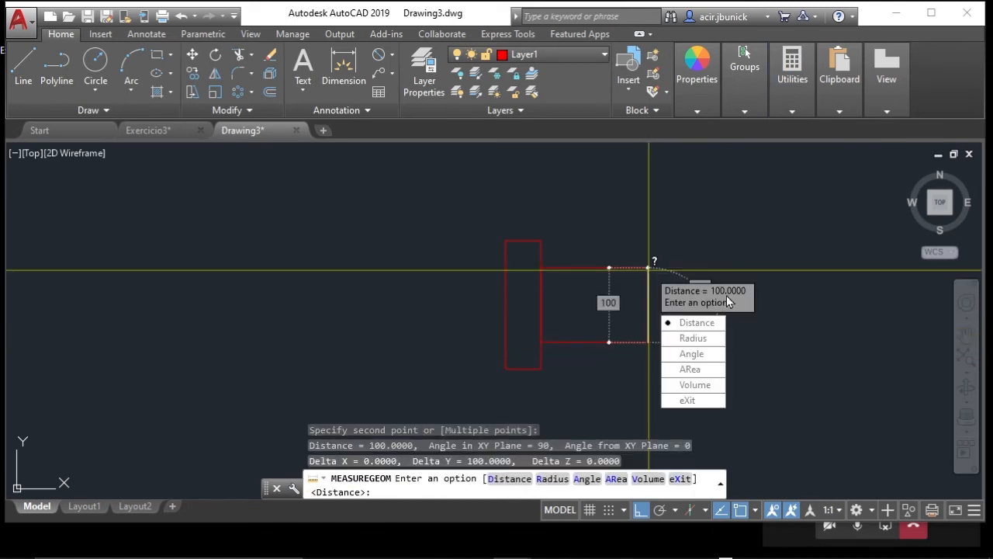
key("Escape")
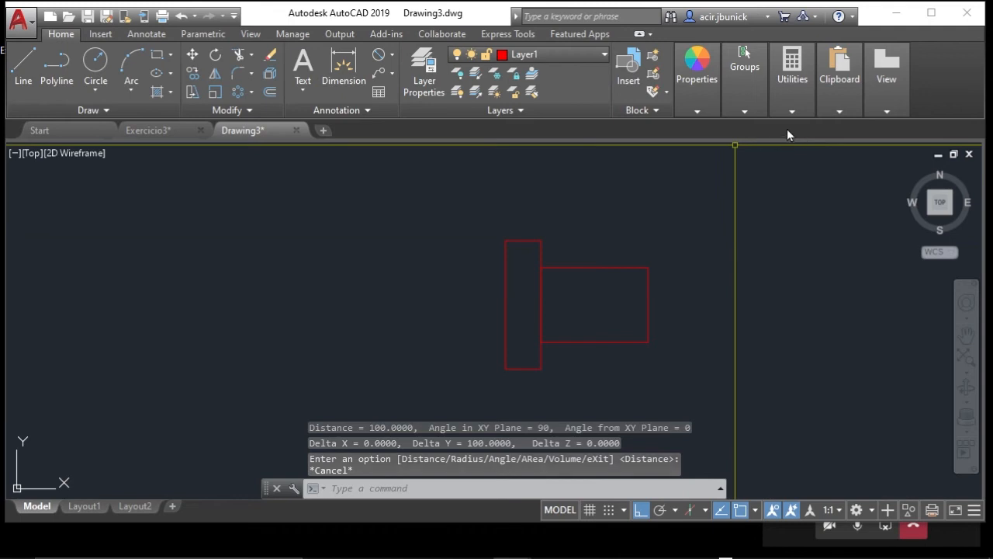
- Measure the length of the wide red rectangle's top edge
scroll(674, 228, "down", 4)
scroll(655, 380, "up", 2)
mouse_move(534, 206)
middle_mouse_down()
mouse_move(474, 298)
mouse_move(470, 397)
middle_mouse_up()
middle_click_drag(556, 371, 581, 311)
mouse_move(796, 65)
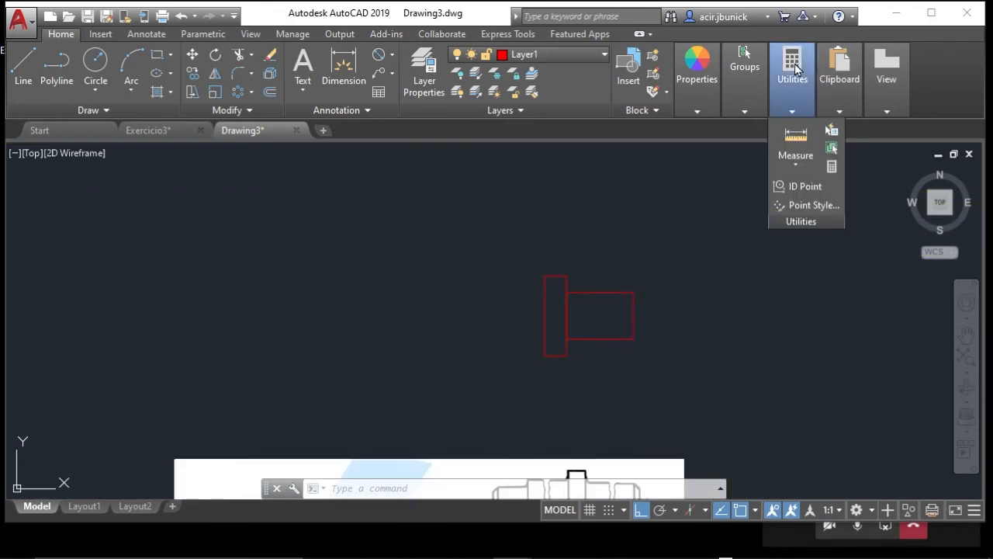
left_click(795, 138)
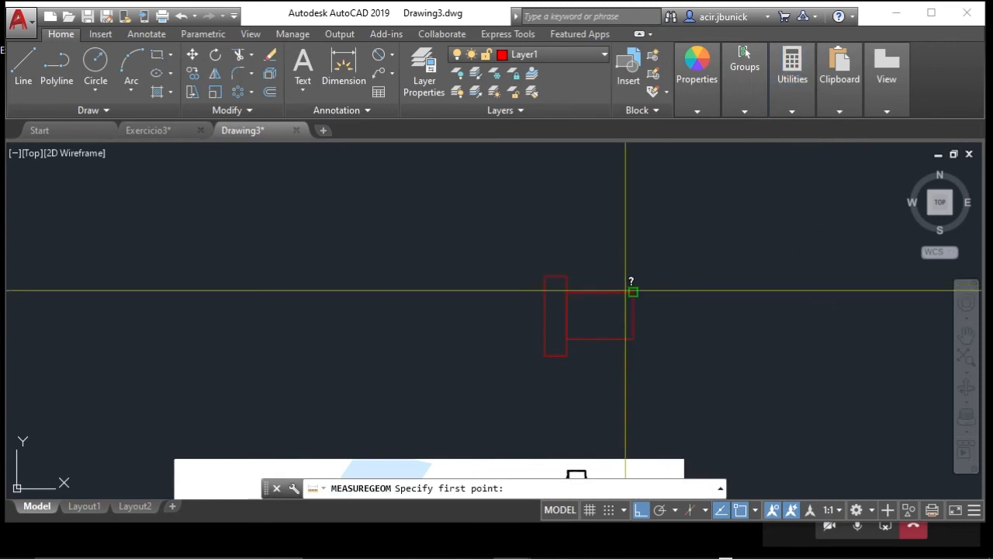
left_click(626, 291)
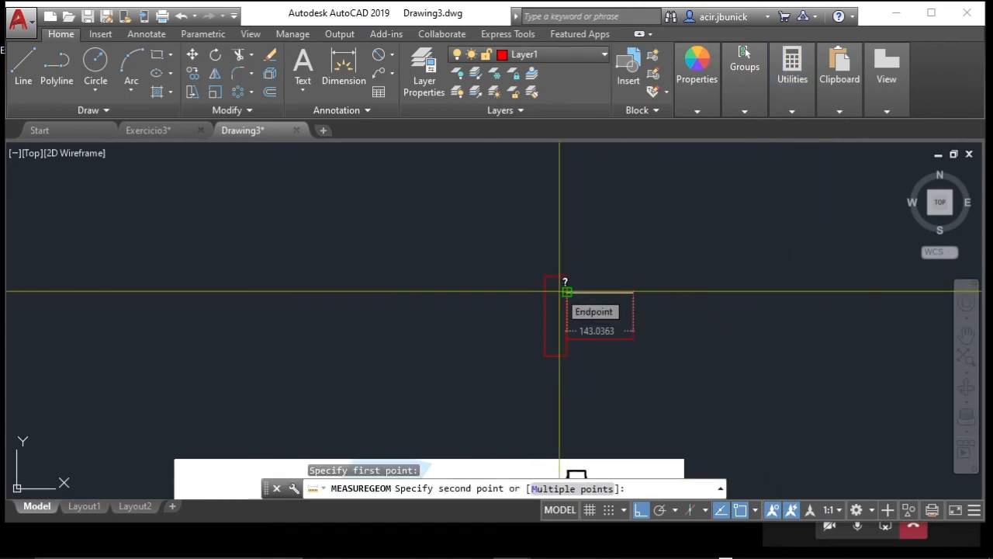
key("Escape")
- Measure the distance between the endpoints of the tall red rectangle's left side
key("Return")
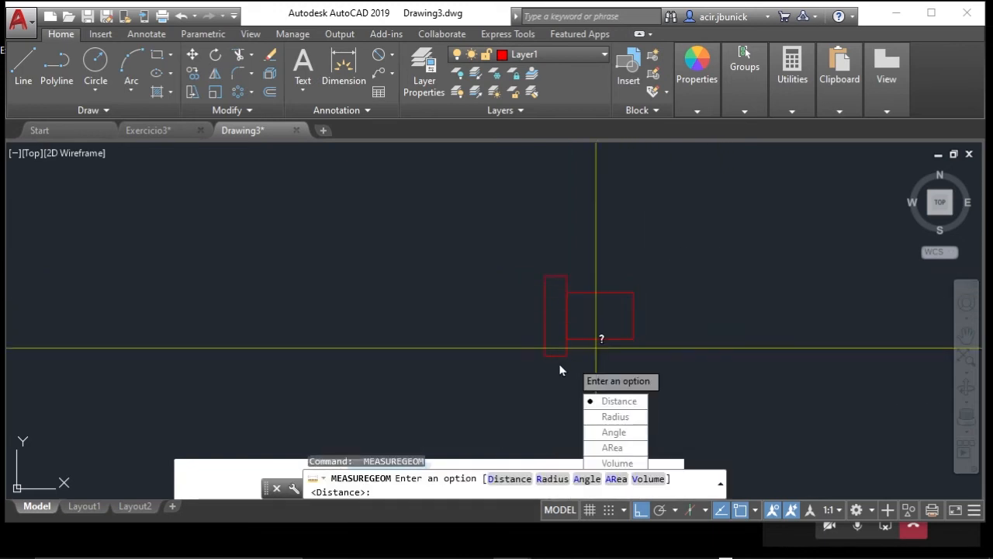
type("D")
key("Return")
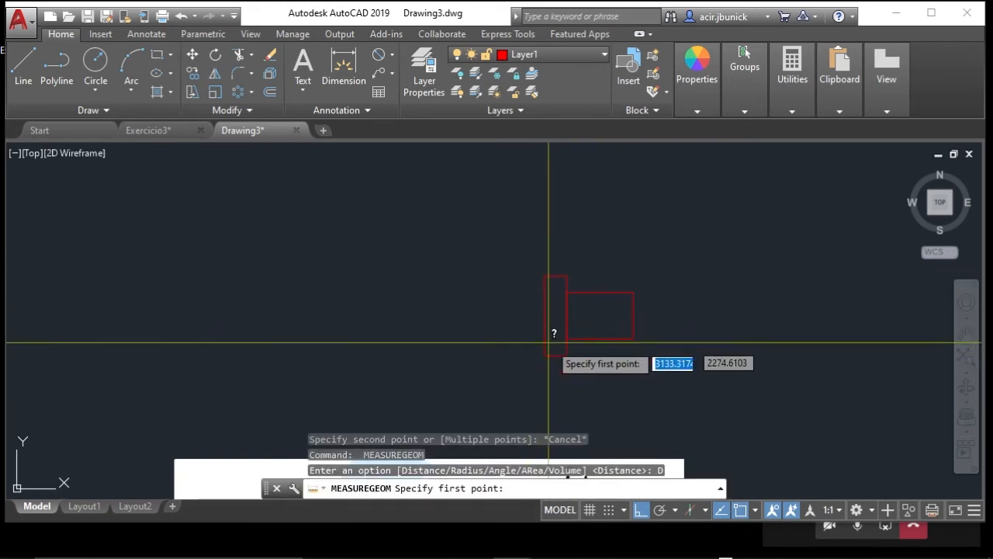
left_click(545, 355)
left_click(545, 275)
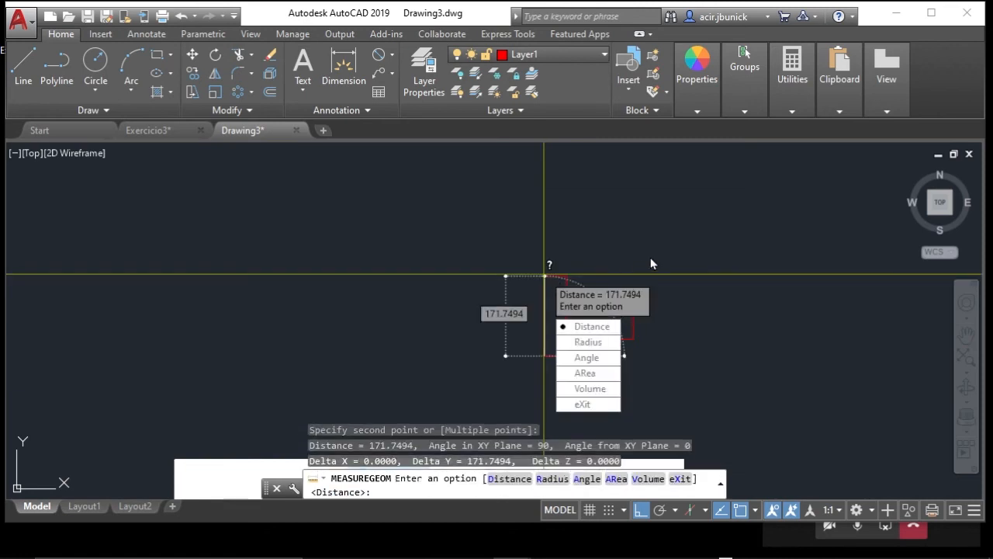
key("Escape")
- Examine the two scaled red rectangles in relation to the pasted technical figure
scroll(660, 256, "down", 2)
scroll(659, 256, "down", 3)
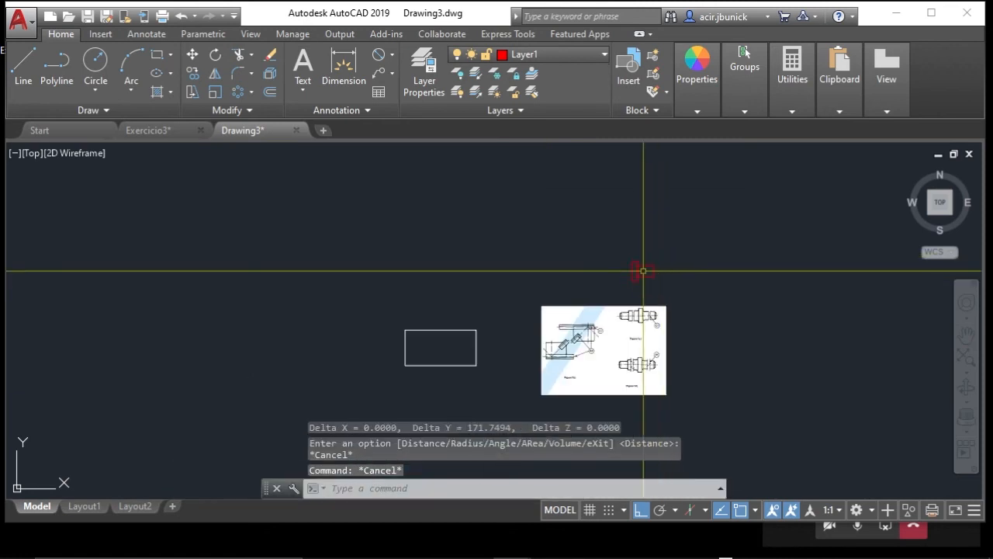
middle_click_drag(639, 271, 688, 243)
middle_click_drag(726, 281, 668, 267)
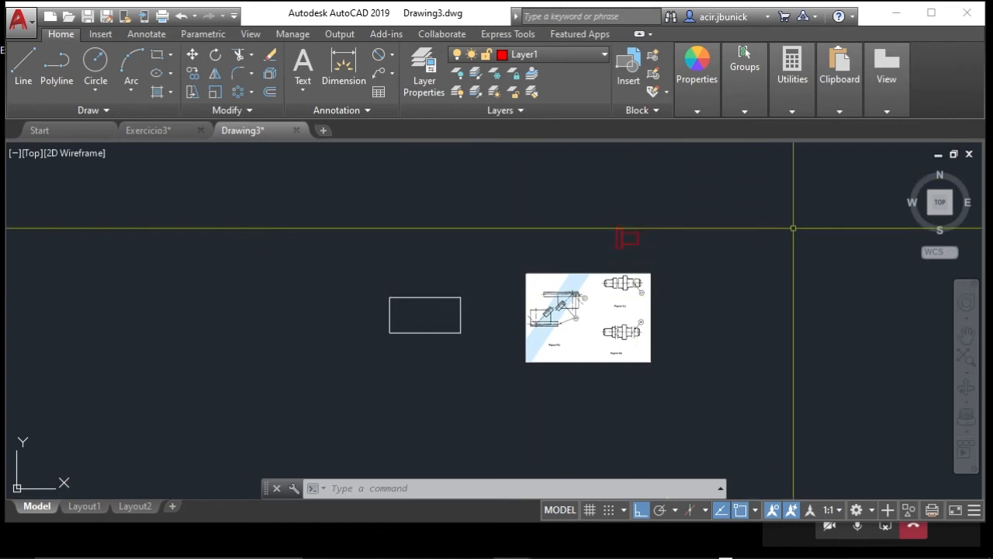
scroll(677, 224, "up", 4)
middle_click_drag(617, 279, 709, 253)
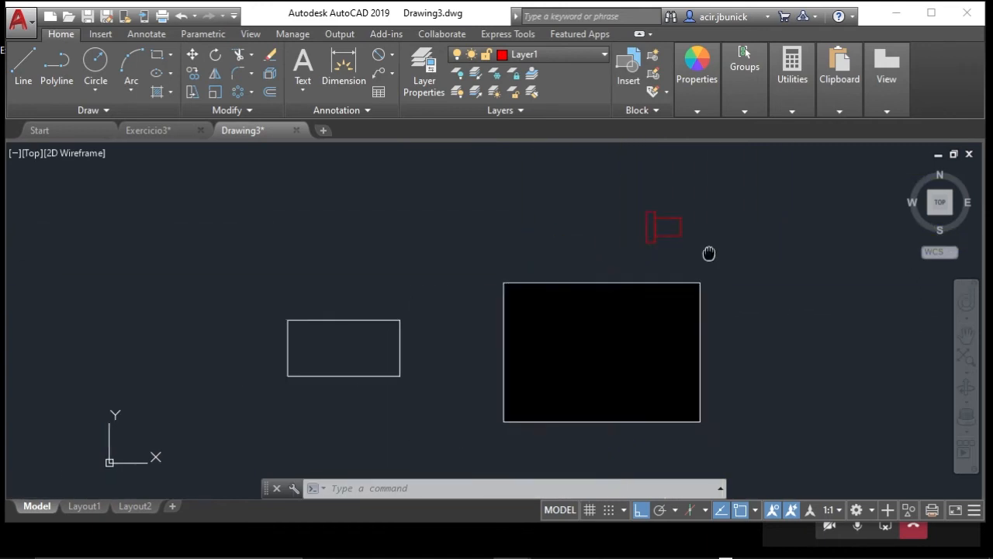
scroll(672, 222, "up", 4)
mouse_move(629, 249)
middle_mouse_down()
mouse_move(616, 242)
mouse_move(589, 274)
middle_mouse_up()
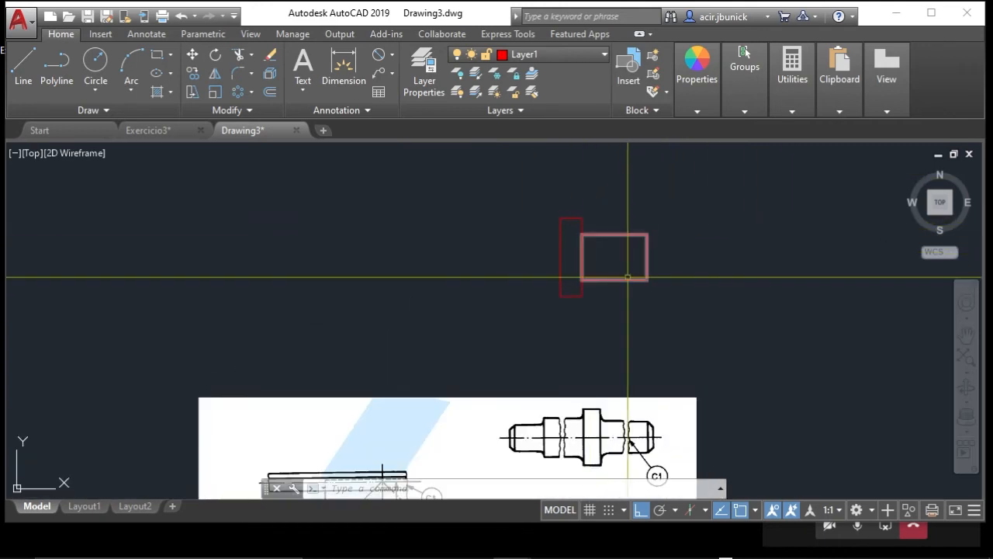
mouse_move(638, 253)
middle_mouse_down()
mouse_move(582, 269)
mouse_move(568, 287)
middle_mouse_up()
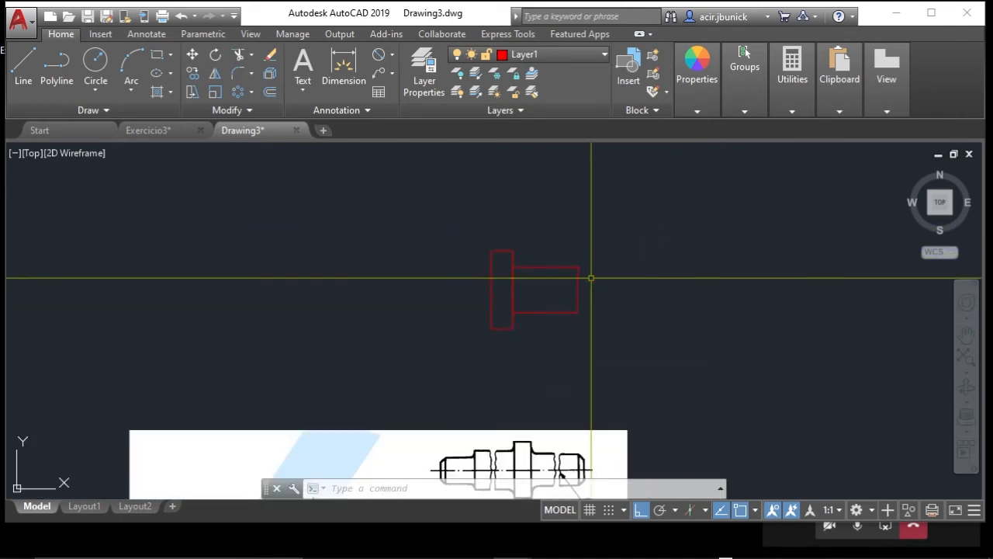
- Scale a copy of both red rectangles by a factor of 1.5 from the midpoint of the wide rectangle's right side
left_click(215, 92)
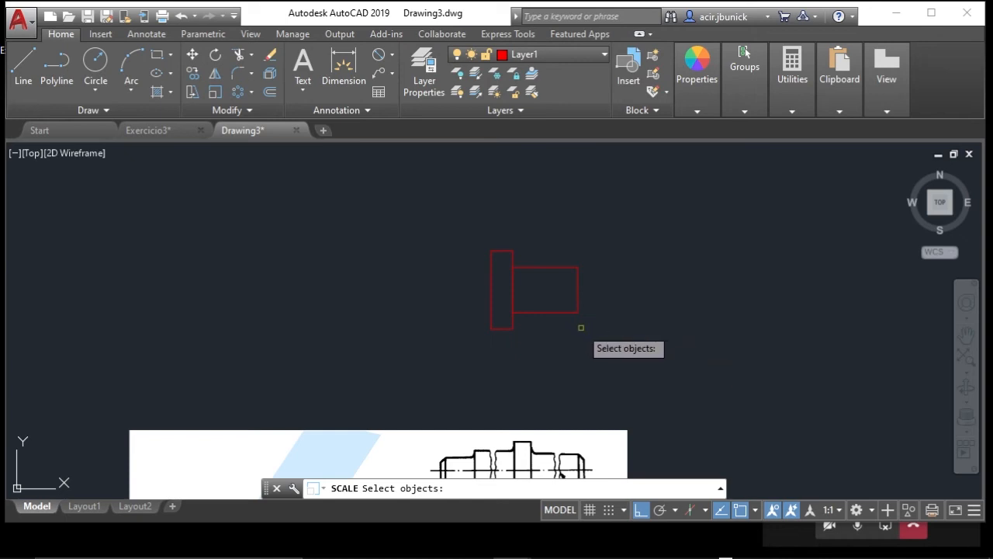
left_click(614, 342)
left_click(427, 214)
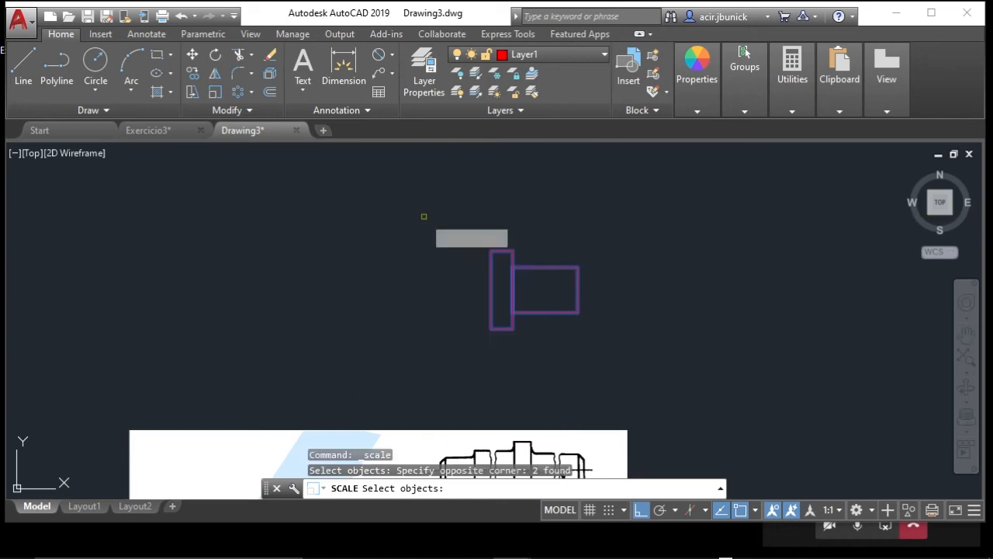
key("Return")
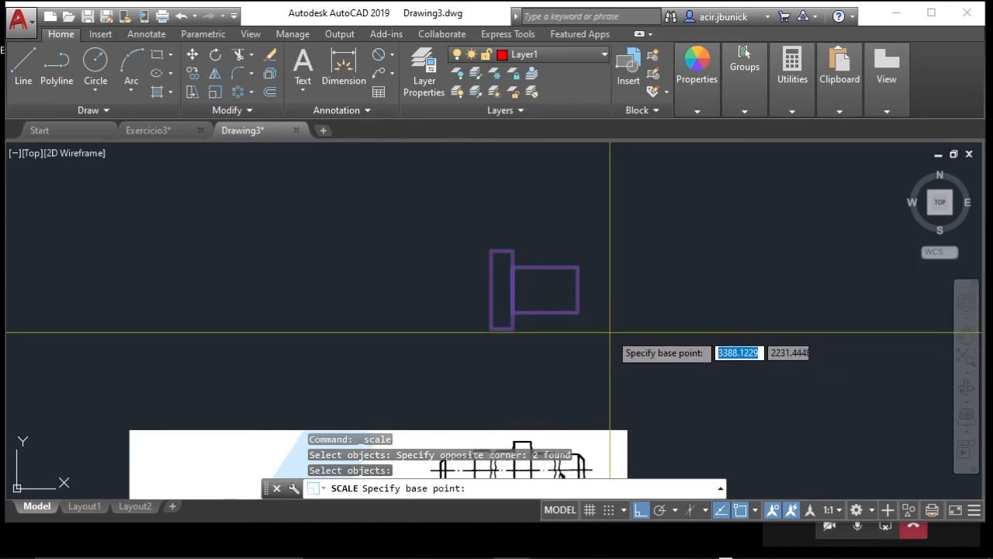
left_click(577, 290)
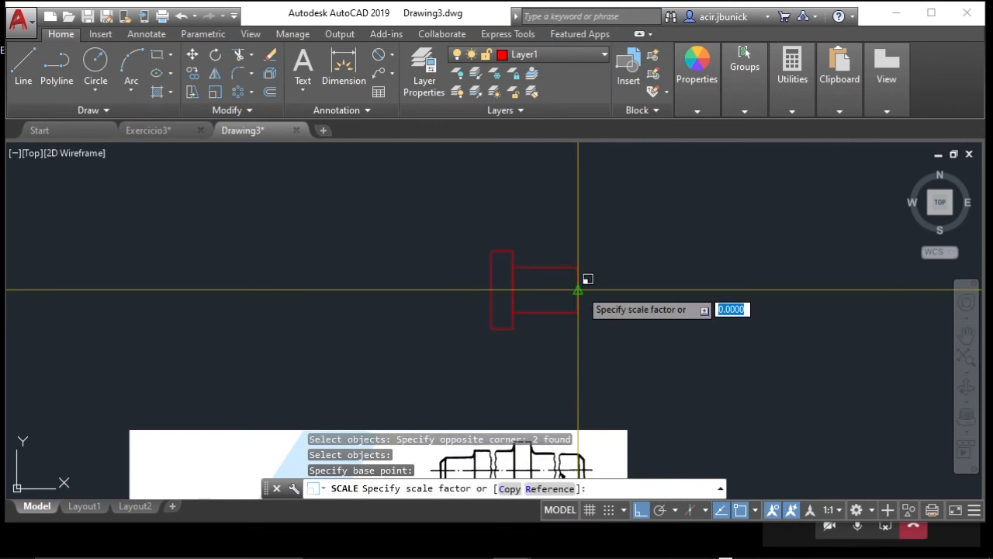
left_click(509, 489)
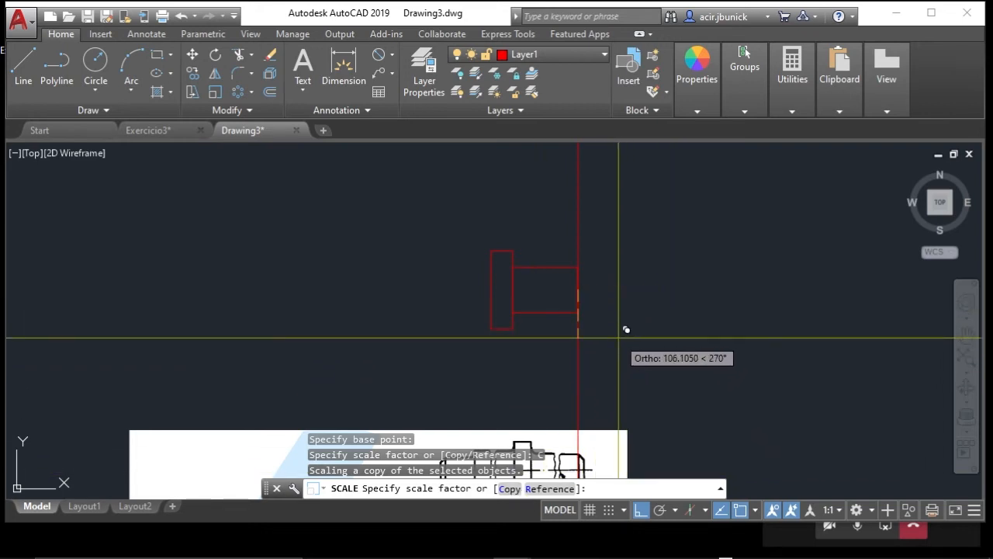
left_click(509, 489)
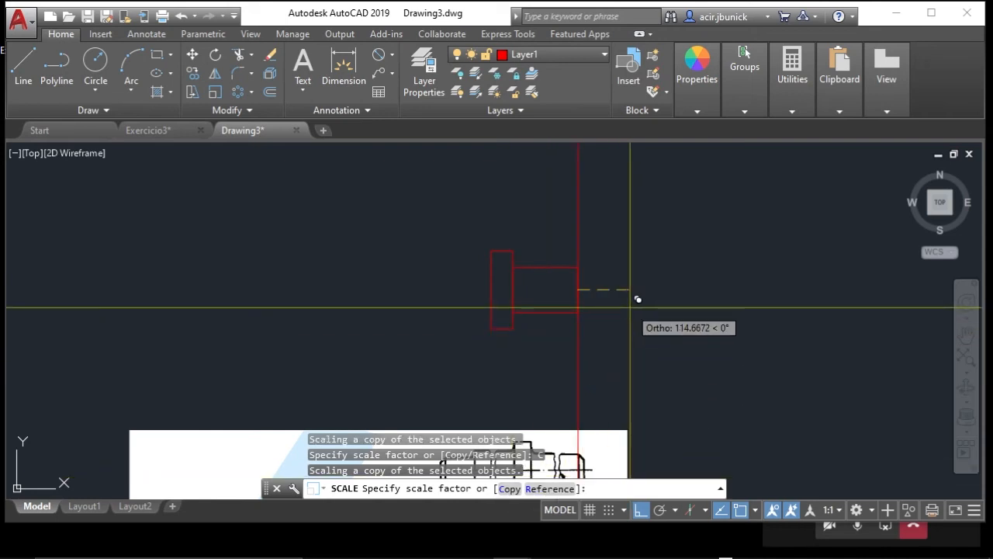
type("1.5")
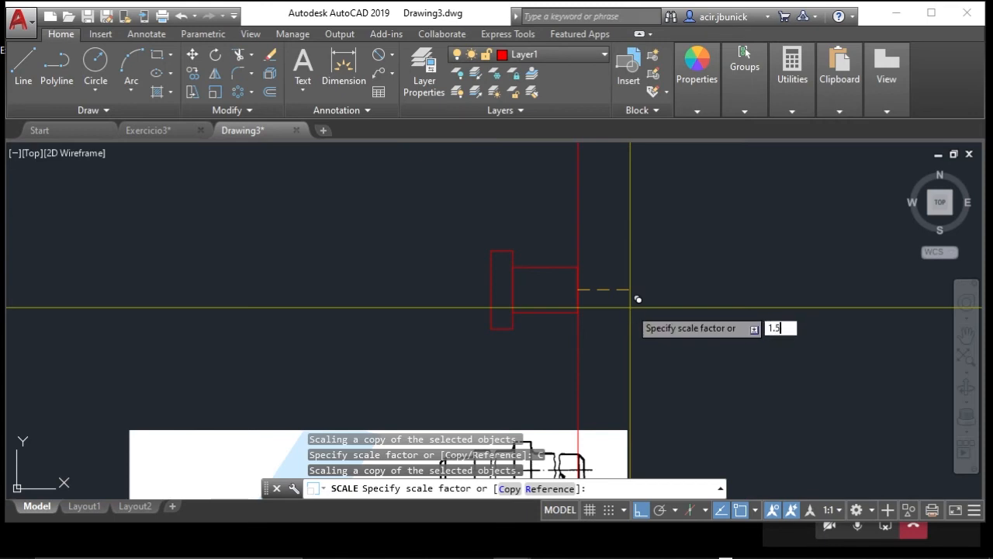
key("Return")
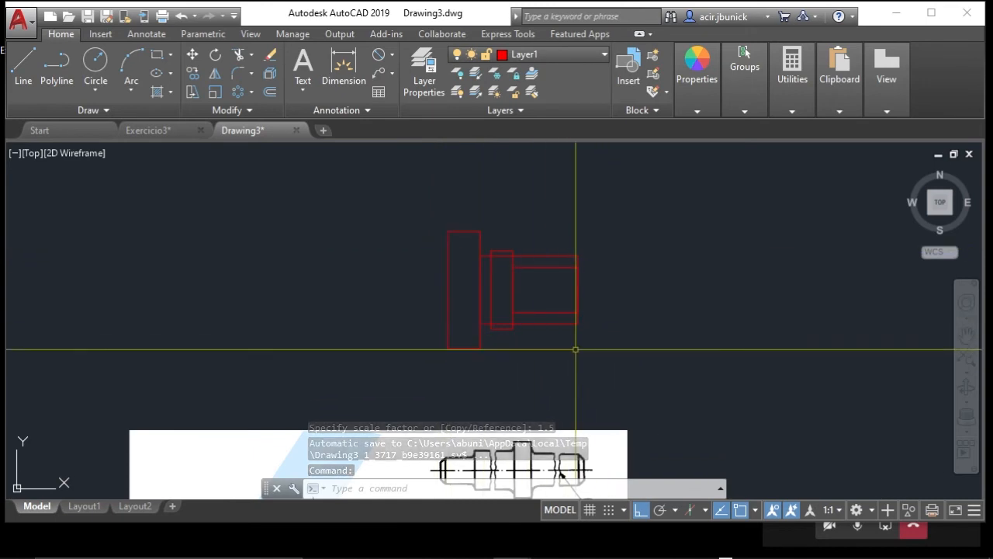
- Erase the red rectangles and their enlarged copy above the pasted technical figure
scroll(580, 225, "down", 4)
middle_click_drag(576, 235, 568, 207)
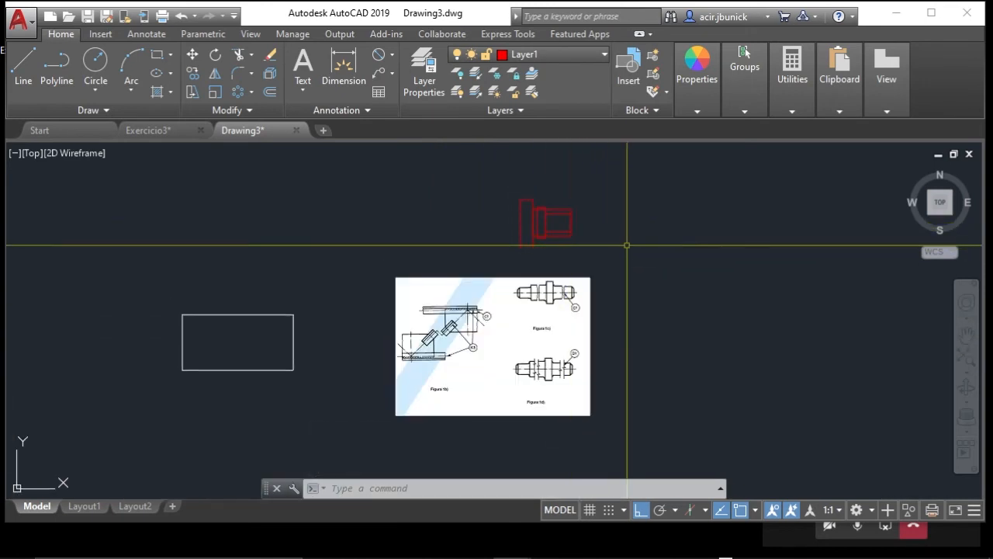
left_click(627, 245)
key("Escape")
key("Escape")
type("e")
key("Return")
left_click(610, 256)
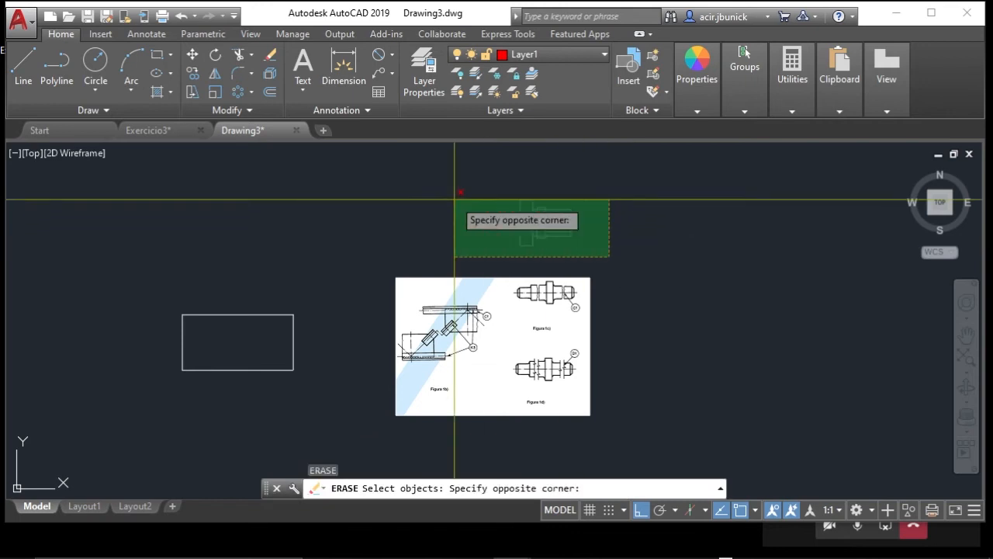
left_click(455, 207)
- Switch to the PowerPoint presentation and review the slides on NBR 8403 line widths, the layer manager and the suggested layer configuration
key("alt+Tab")
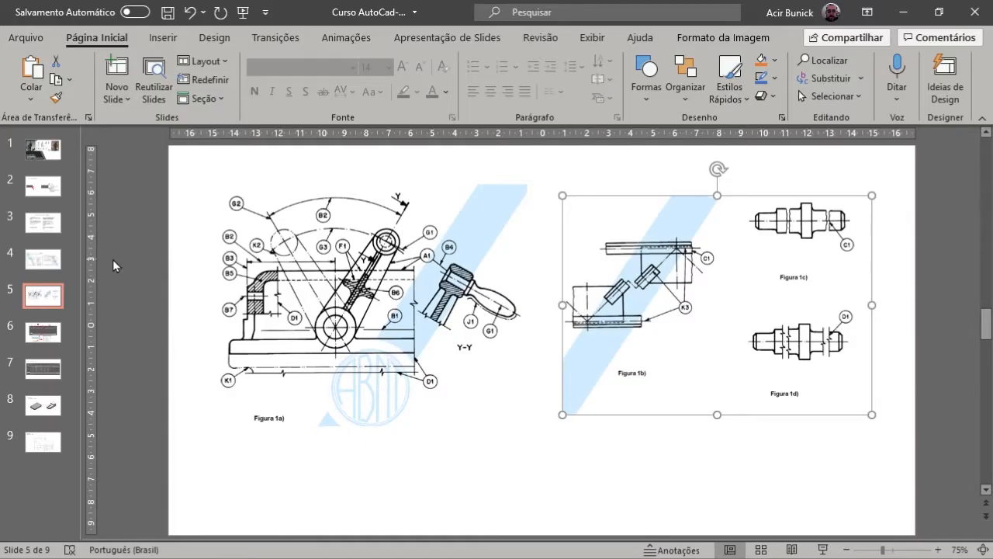
left_click(43, 224)
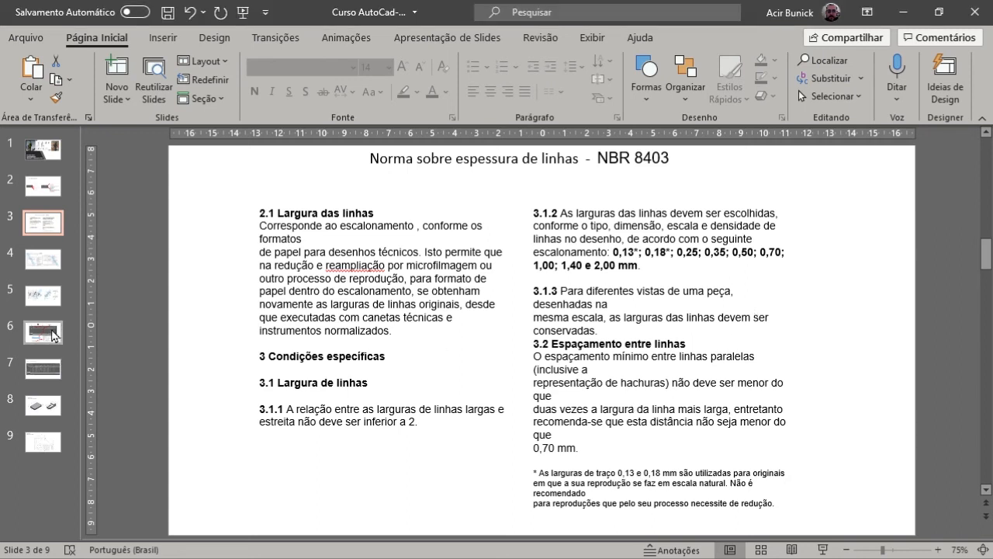
left_click(51, 335)
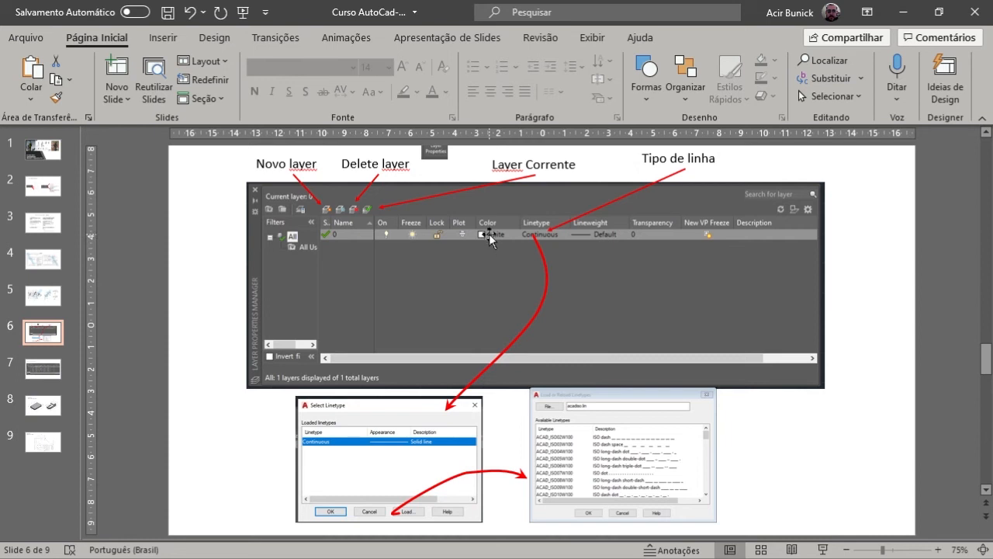
left_click(51, 370)
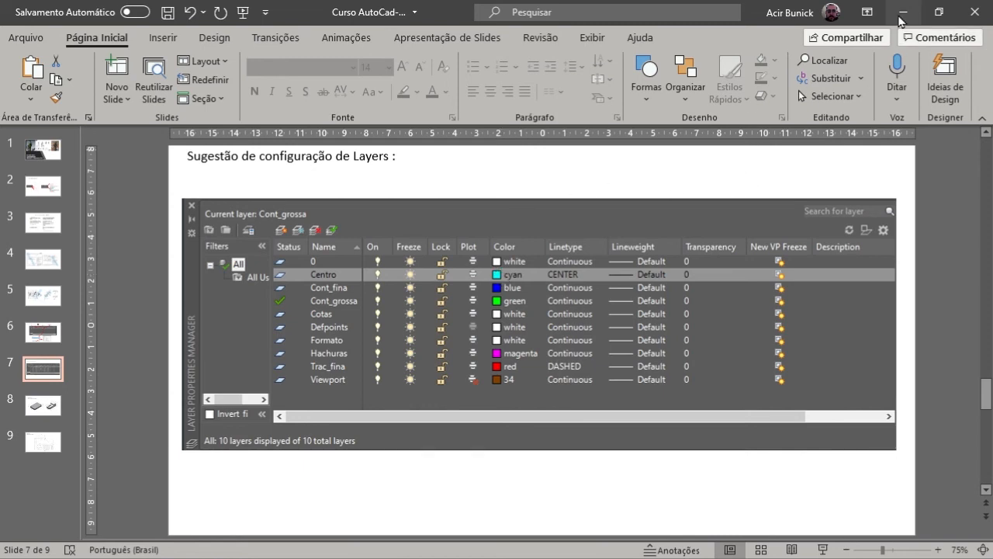
- Return to AutoCAD and bring up the model space of the Exercicio3 drawing with the dimensioned plate in view
left_click(900, 20)
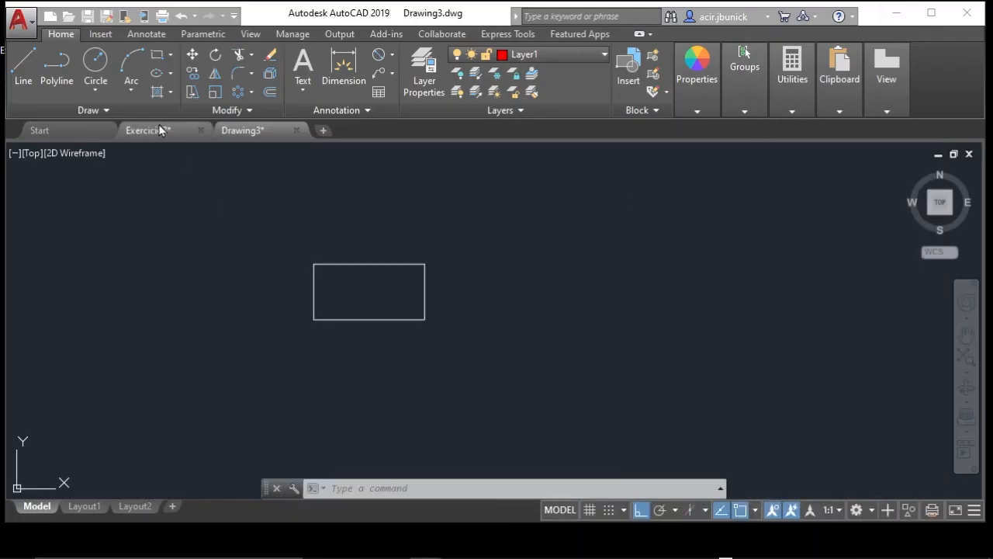
mouse_move(161, 131)
left_click(243, 183)
left_click(85, 205)
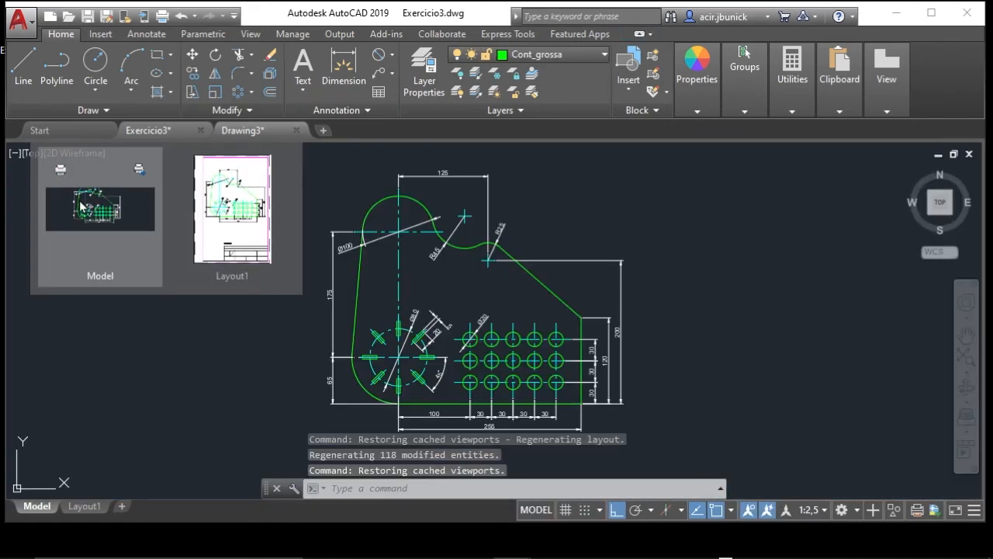
mouse_move(497, 306)
middle_mouse_down()
mouse_move(459, 257)
mouse_move(501, 277)
mouse_move(204, 278)
mouse_move(299, 304)
middle_mouse_up()
scroll(457, 302, "down", 2)
scroll(485, 282, "up", 2)
scroll(486, 282, "down", 1)
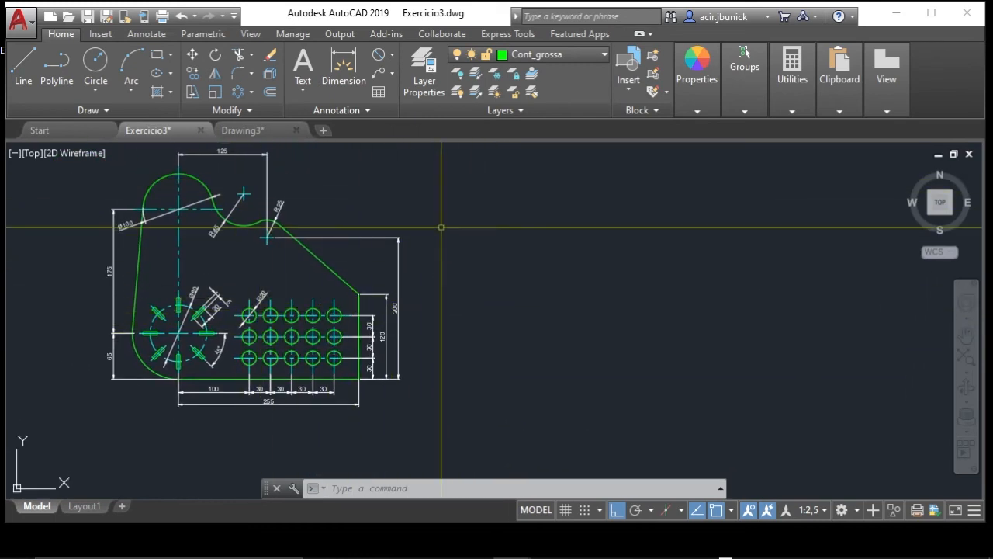
- Open the layer properties and examine the index and true color options for the Centro layer
left_click(423, 73)
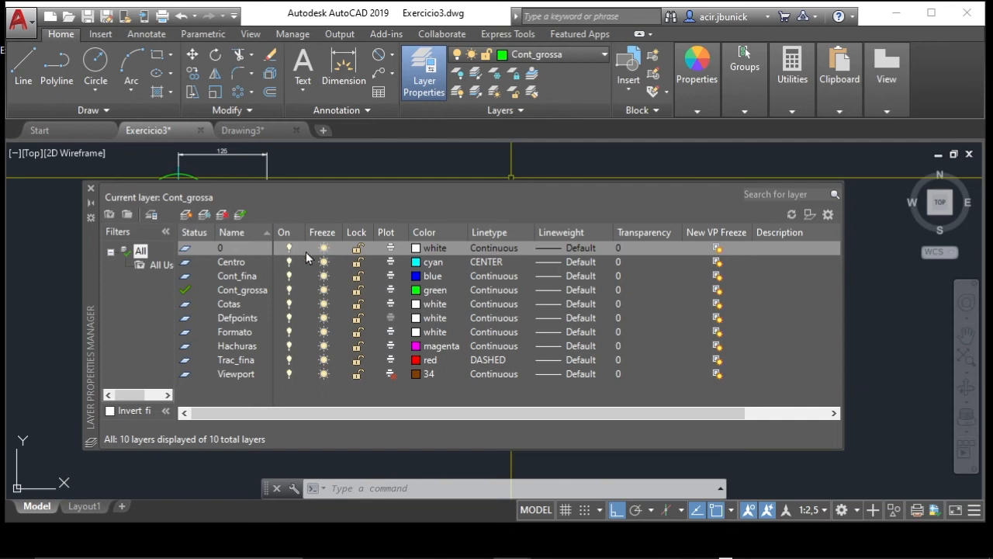
left_click(416, 264)
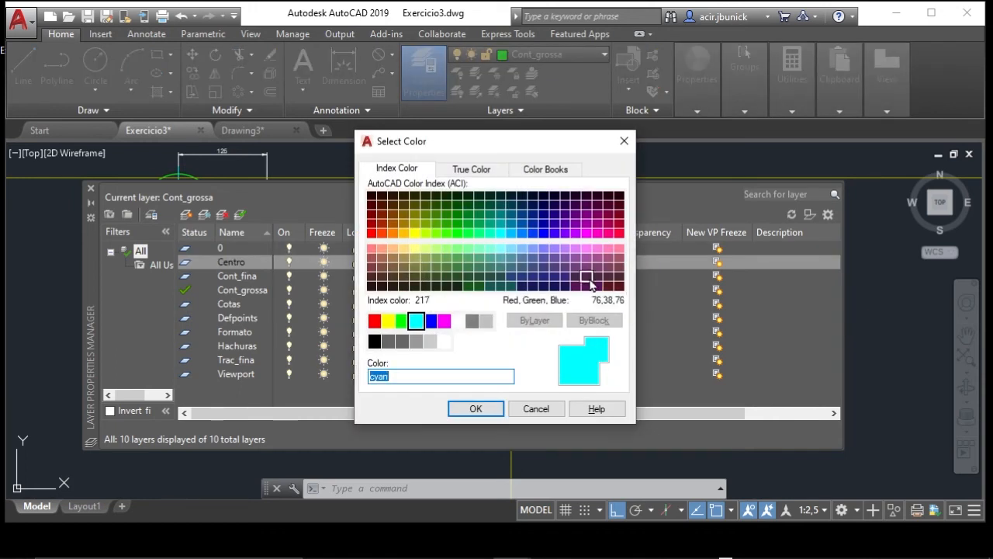
left_click(472, 169)
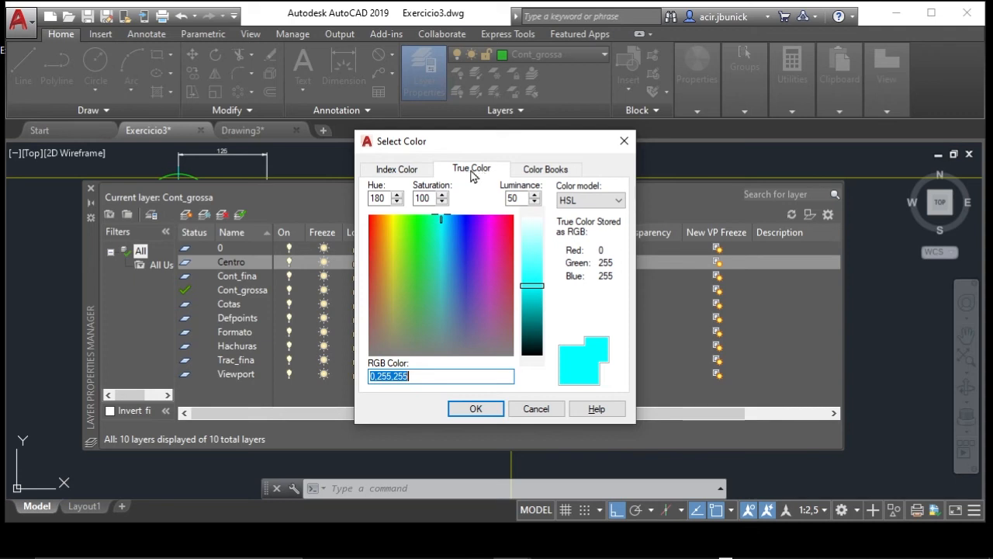
left_click(415, 170)
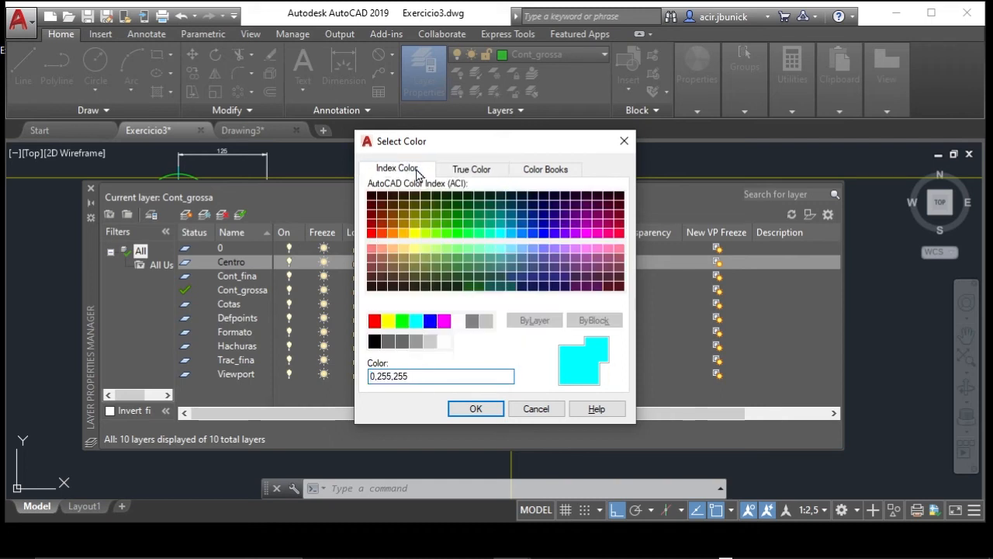
- Try grey shades and standard colors such as red, yellow, cyan, white and magenta for the Centro layer
left_click(375, 342)
left_click(406, 349)
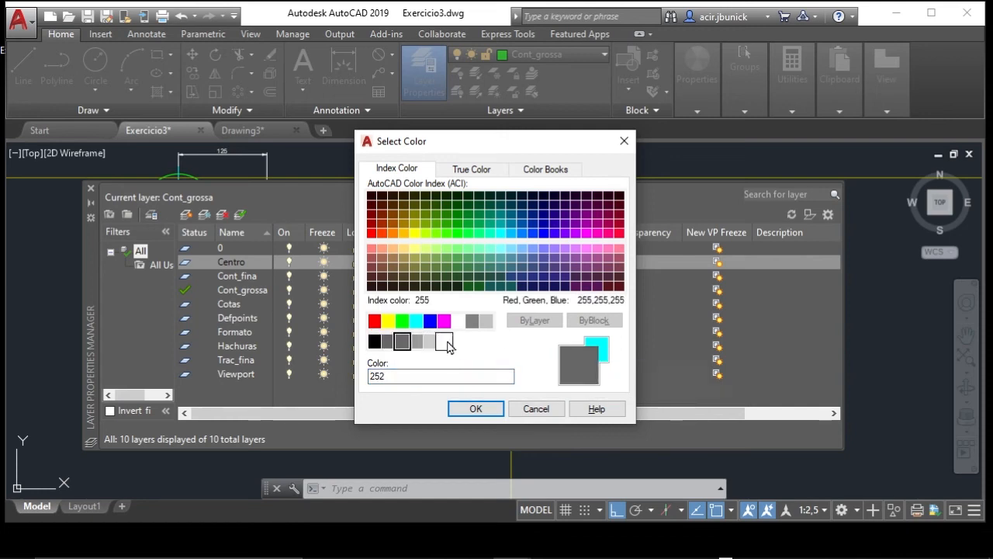
left_click(374, 320)
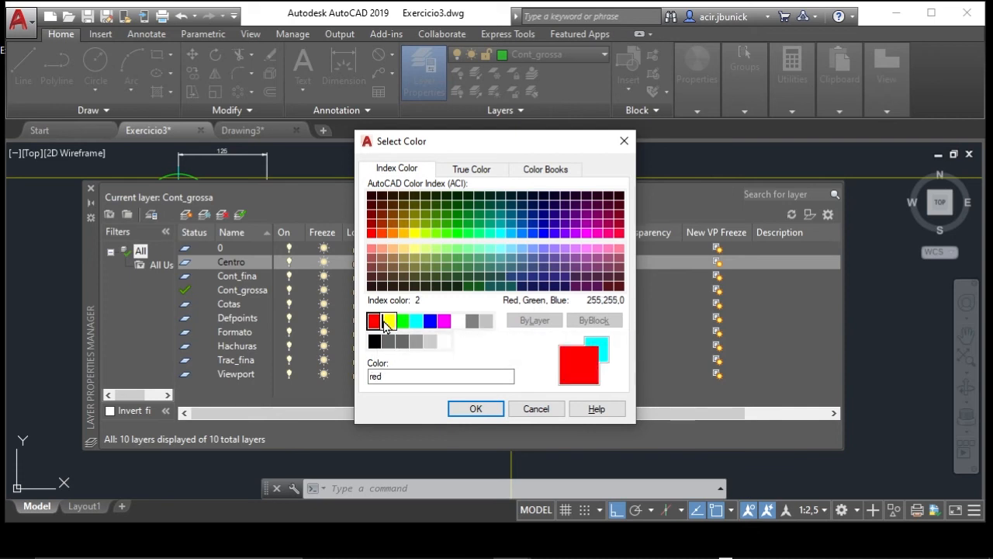
left_click(388, 321)
left_click(415, 320)
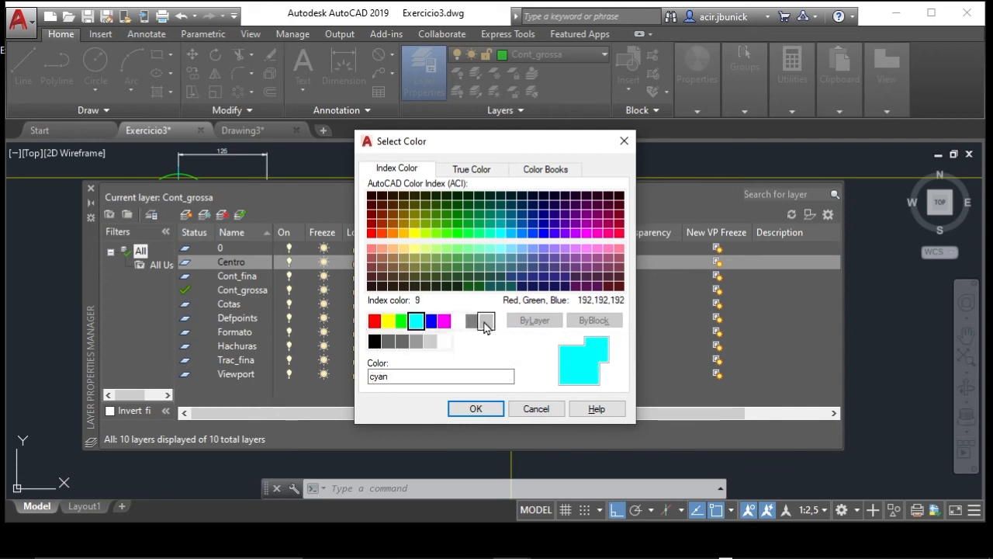
left_click(472, 320)
left_click(458, 320)
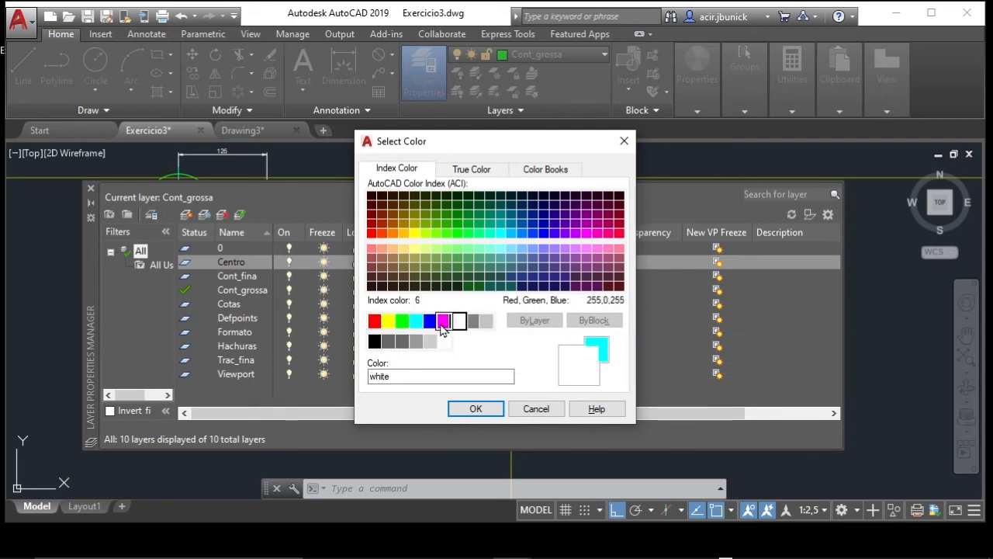
left_click(444, 320)
left_click(416, 321)
left_click(388, 320)
- Try palette colors including 21, 174 and 176 for the Centro layer, discard the choice and close the layer properties
left_click(384, 248)
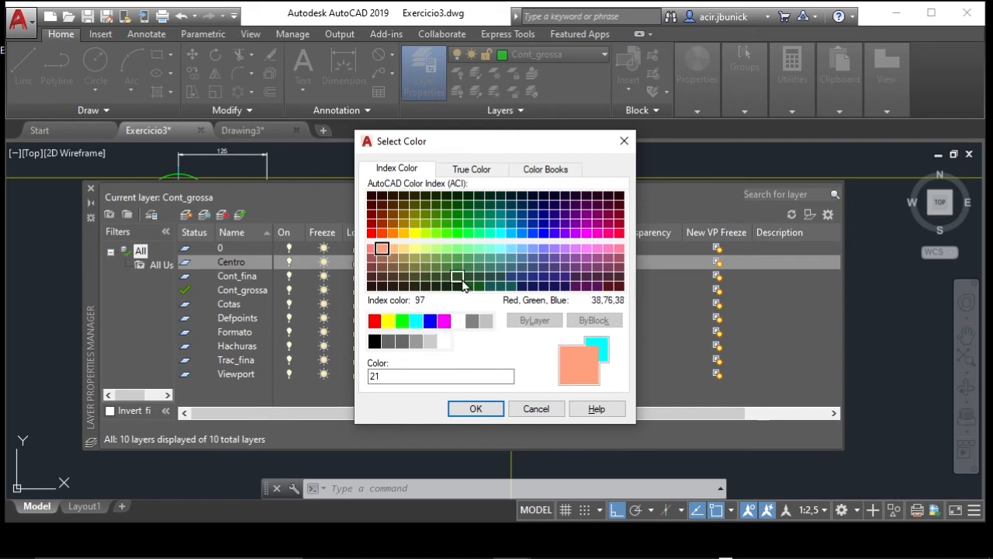
left_click(470, 276)
left_click(501, 258)
left_click(544, 214)
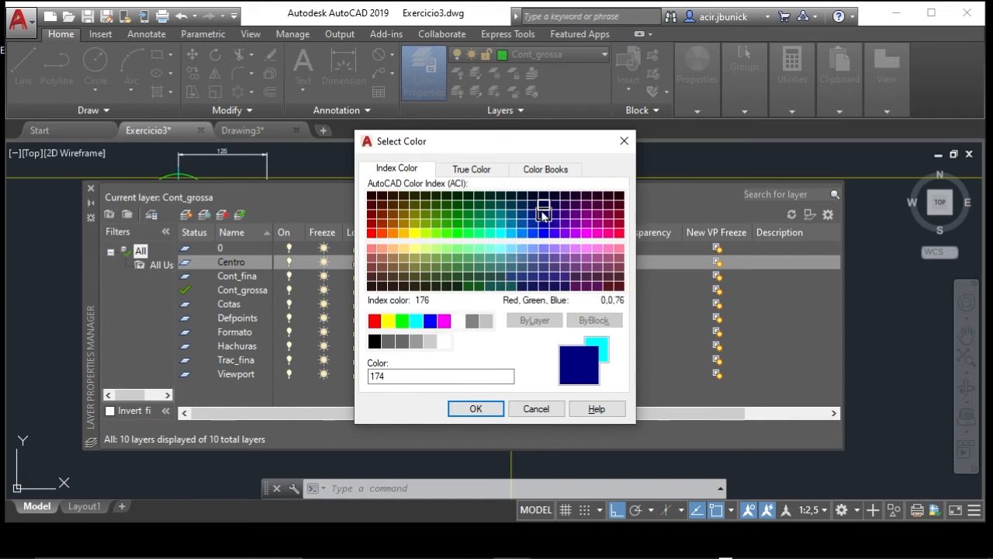
left_click(544, 209)
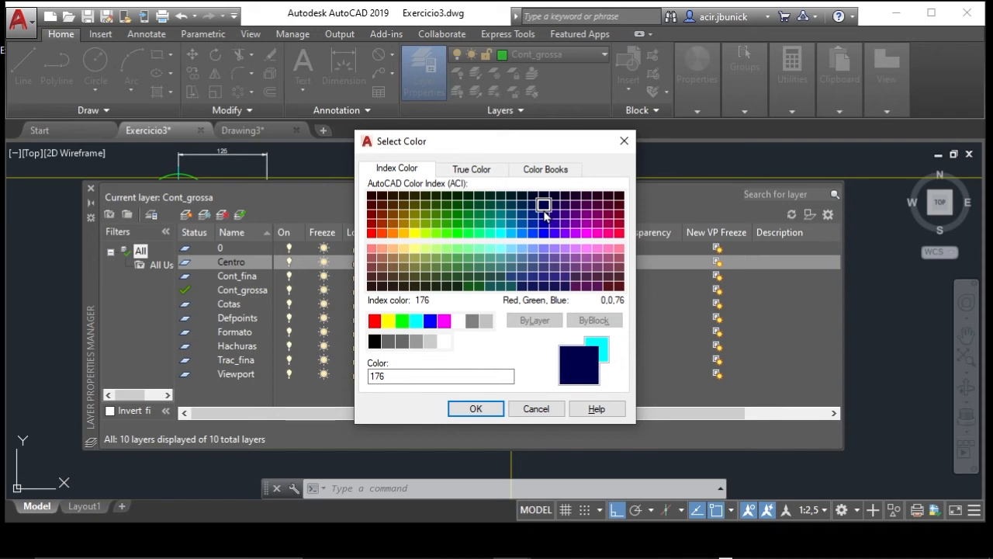
left_click(538, 411)
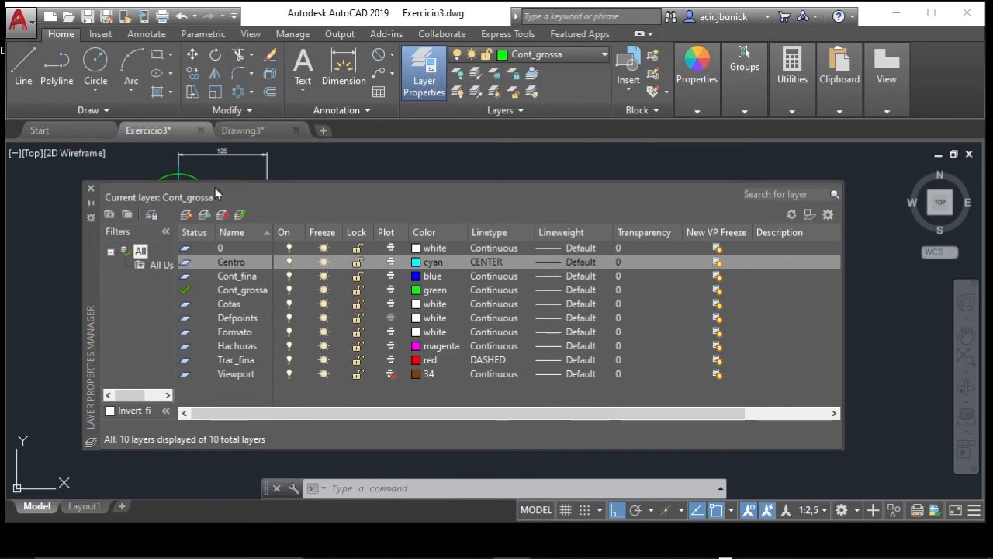
left_click(91, 187)
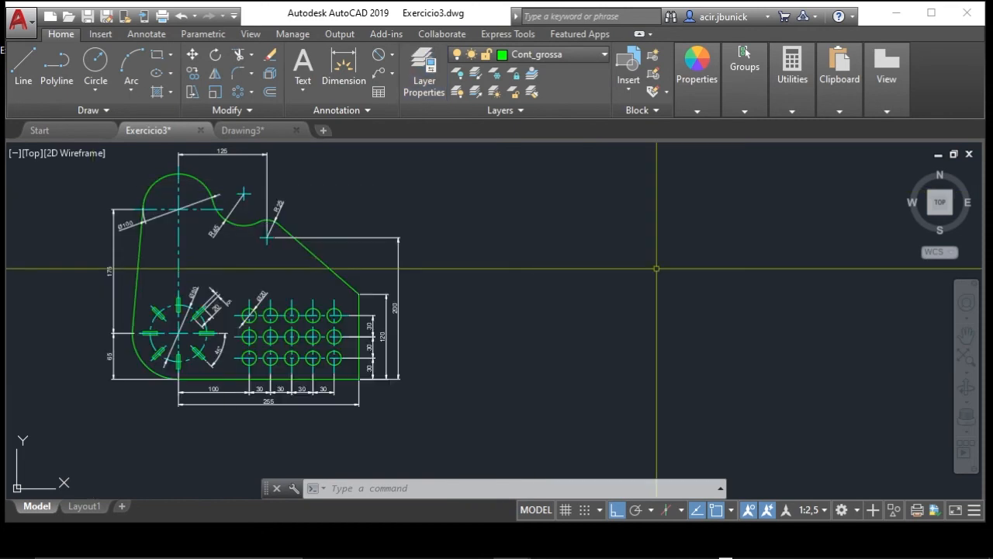
- Open the single-sheet plot settings for the model, examine them and close them without plotting
type("plot")
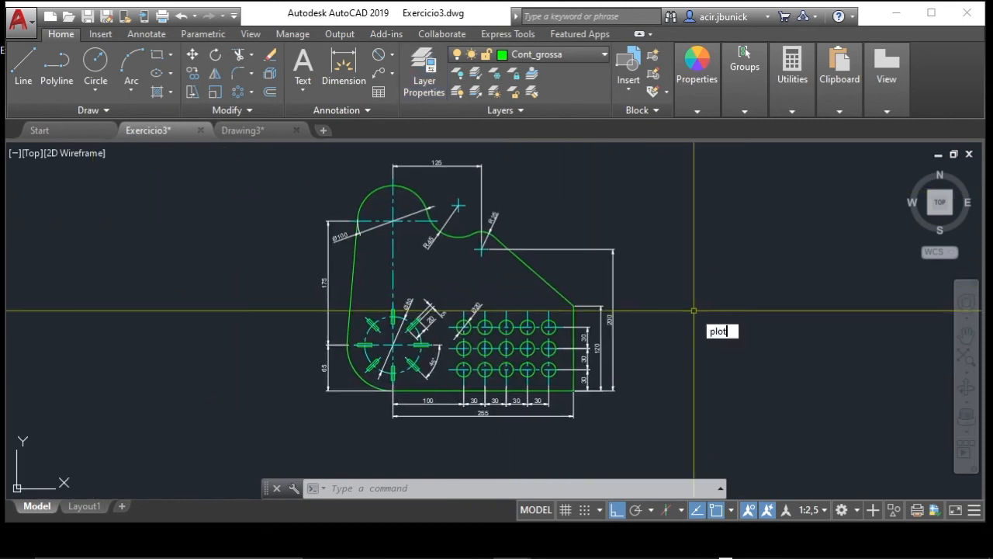
key("Return")
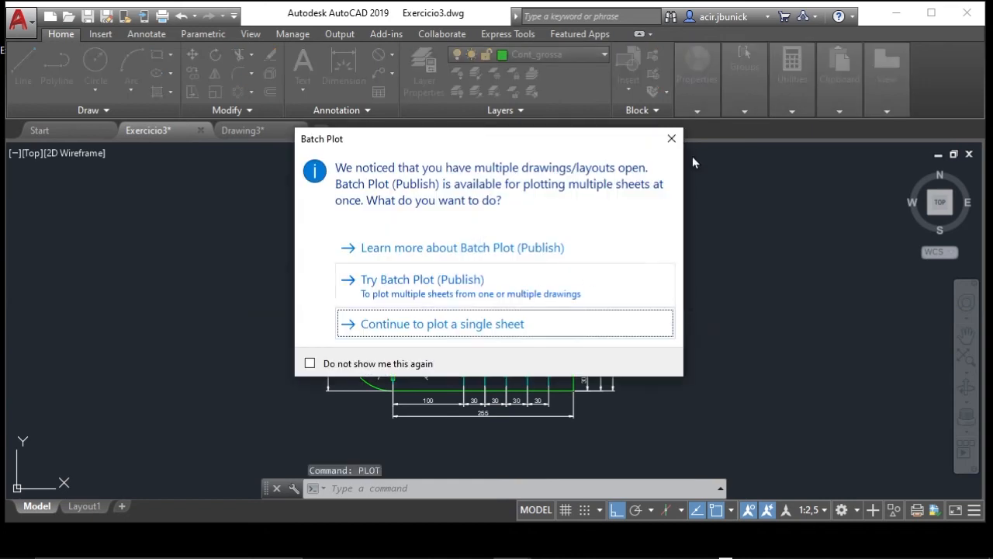
left_click(462, 325)
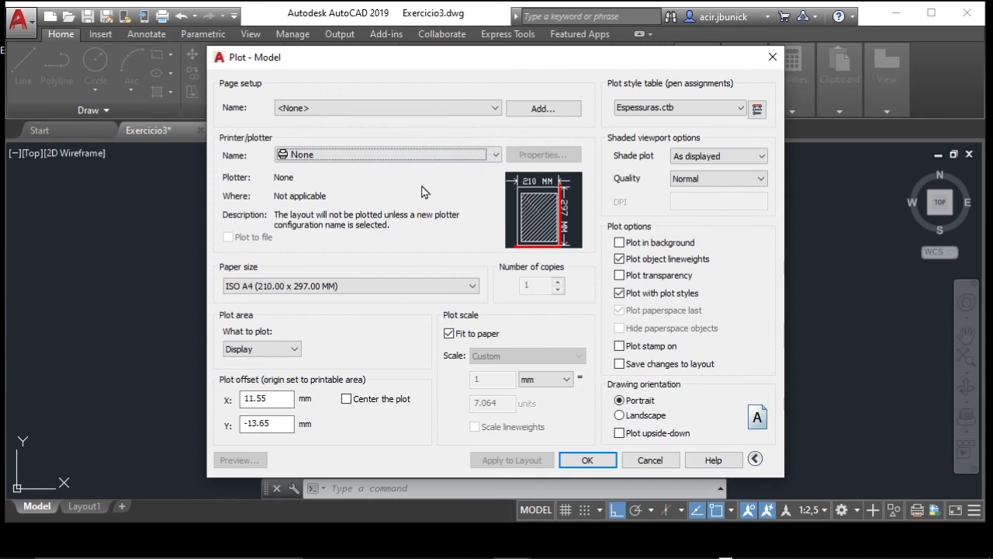
mouse_move(475, 63)
left_mouse_down()
mouse_move(492, 80)
mouse_move(478, 60)
left_mouse_up()
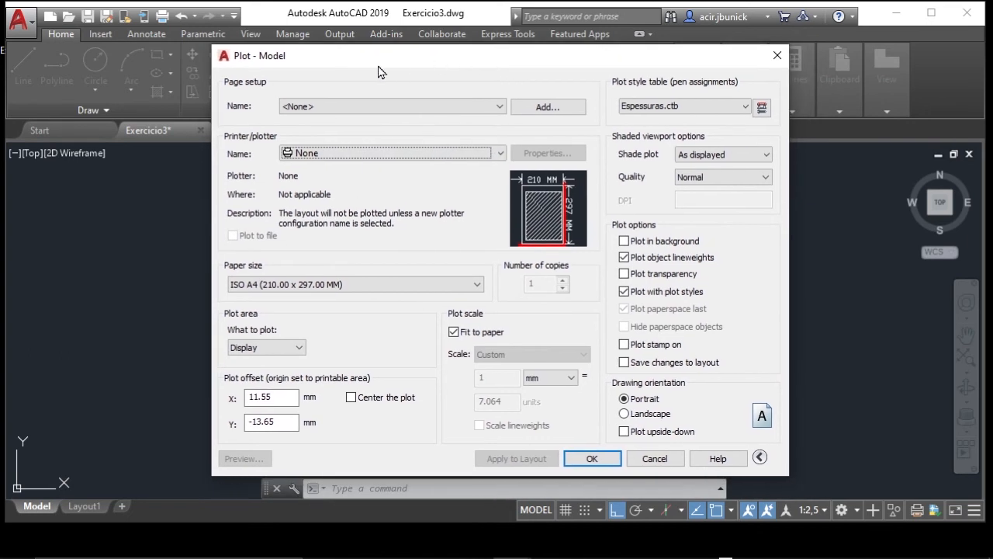
left_click(776, 55)
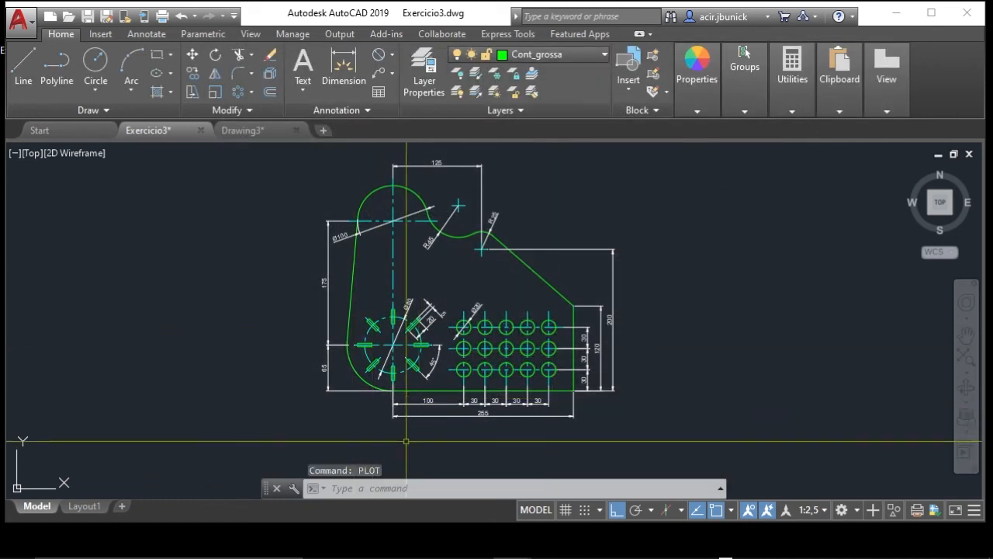
- Open the plot settings for the model, edit the Espessuras.ctb plot style table and examine its color styles, including Color 4
left_click(162, 16)
left_click(423, 323)
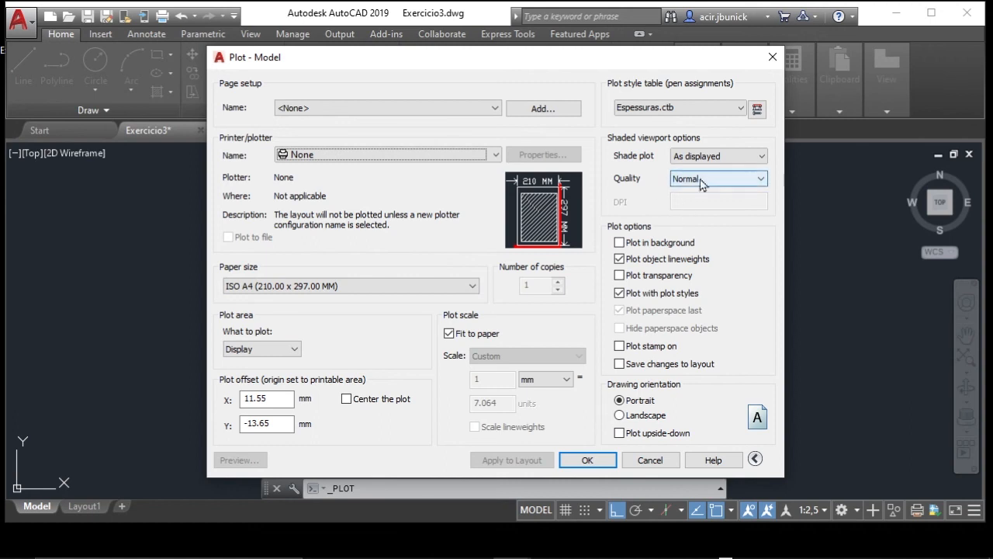
left_click(759, 111)
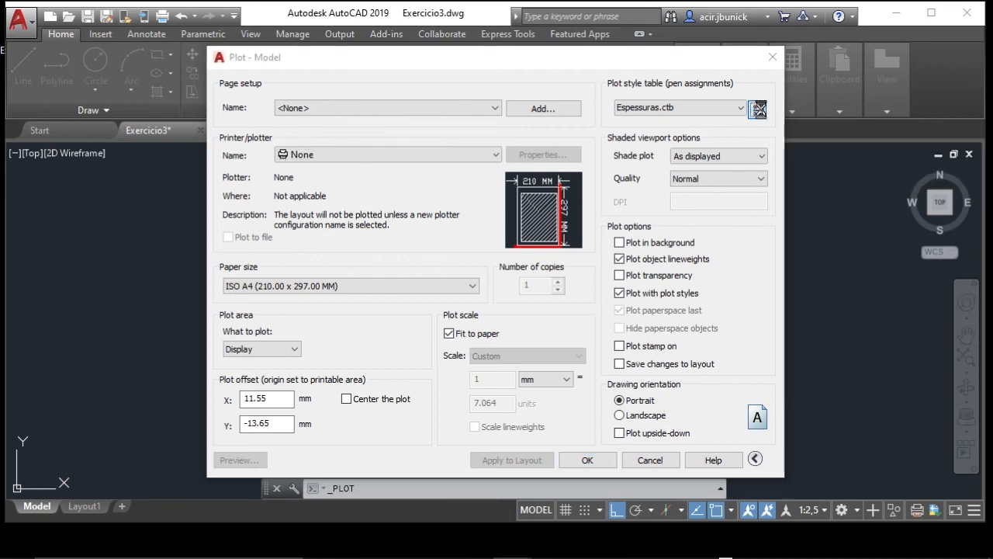
left_click_drag(544, 85, 554, 71)
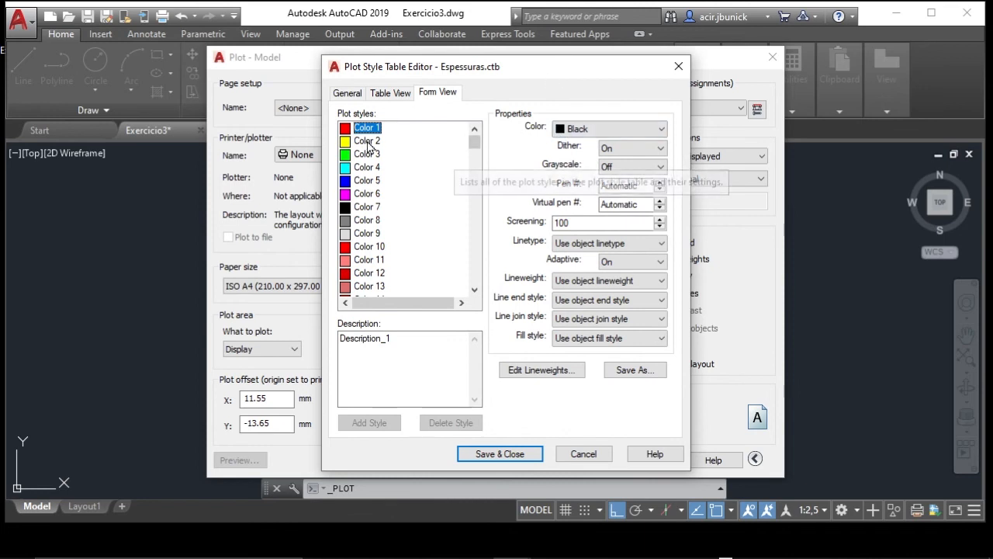
mouse_move(474, 140)
left_mouse_down()
mouse_move(486, 288)
mouse_move(475, 124)
left_mouse_up()
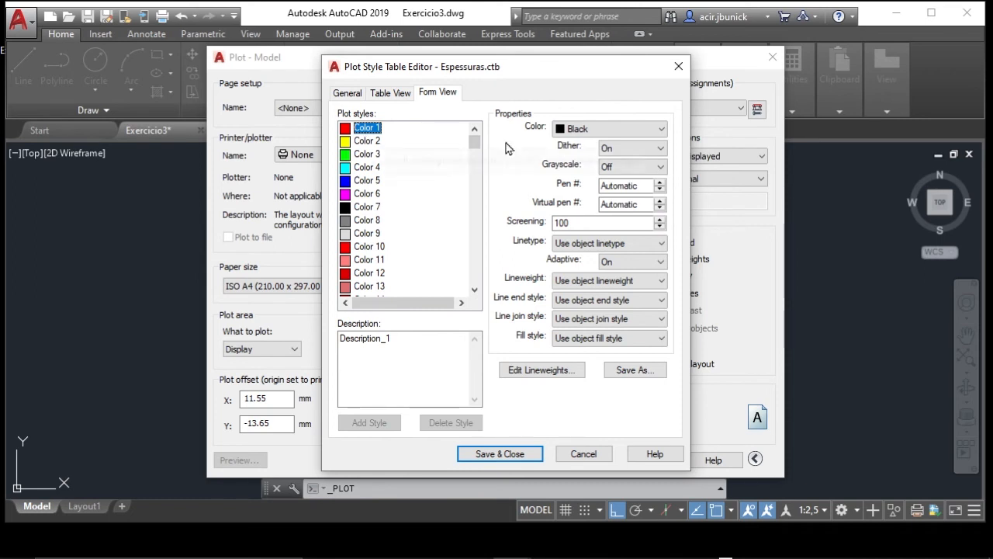
left_click_drag(474, 140, 401, 113)
left_click(366, 166)
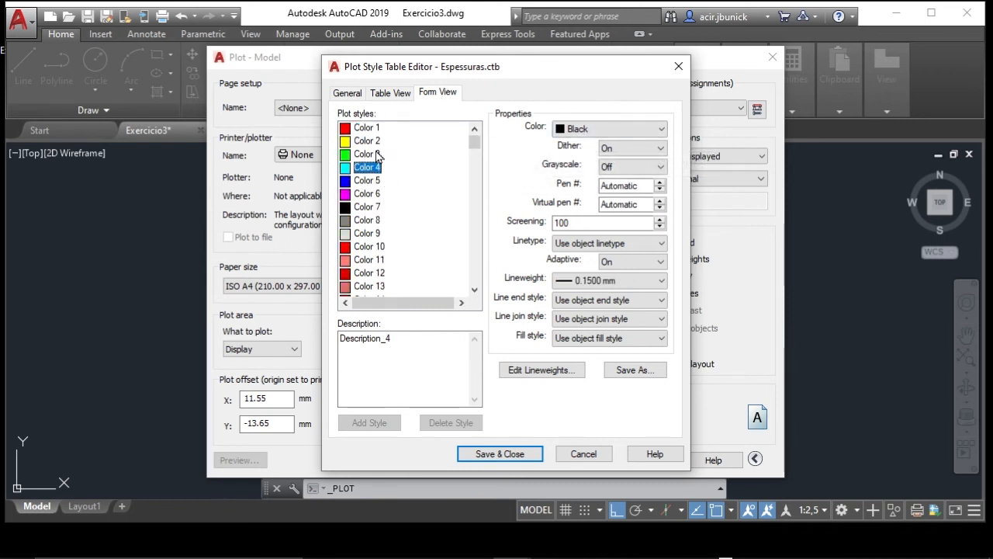
- Try Use object color on plot styles Color 1 through Color 255, and set their plot color back to Black
left_click(366, 128)
left_click_drag(474, 138, 512, 315)
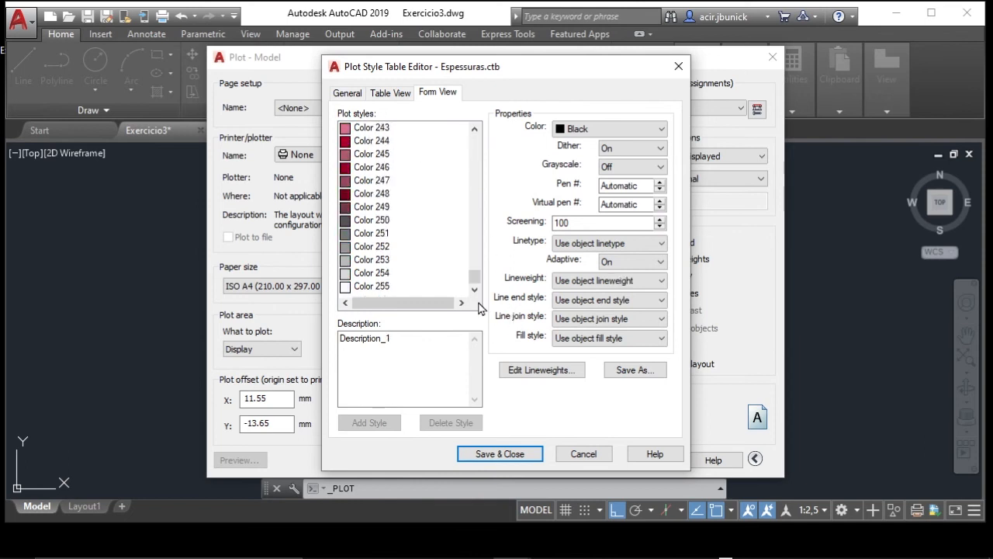
left_click(376, 287, "shift")
left_click(626, 131)
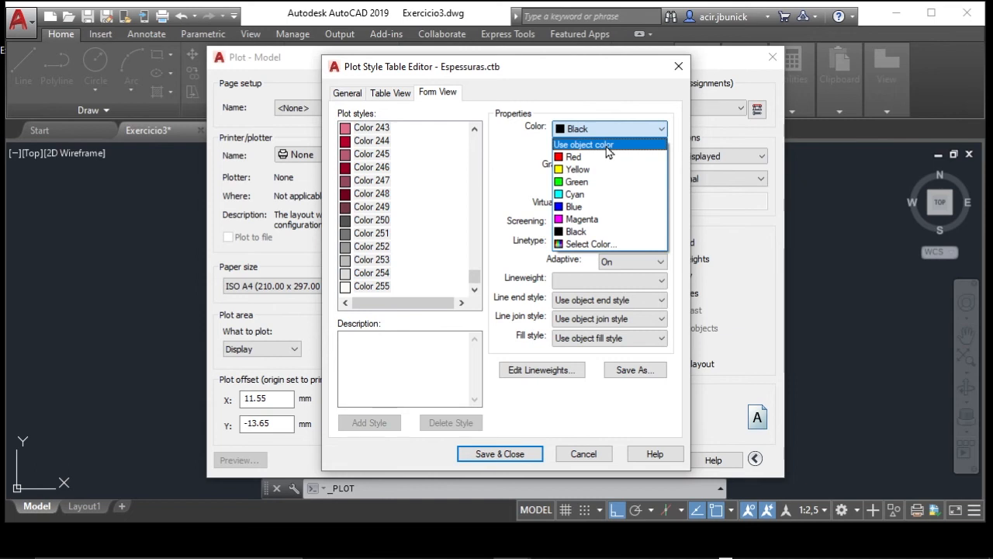
left_click(607, 145)
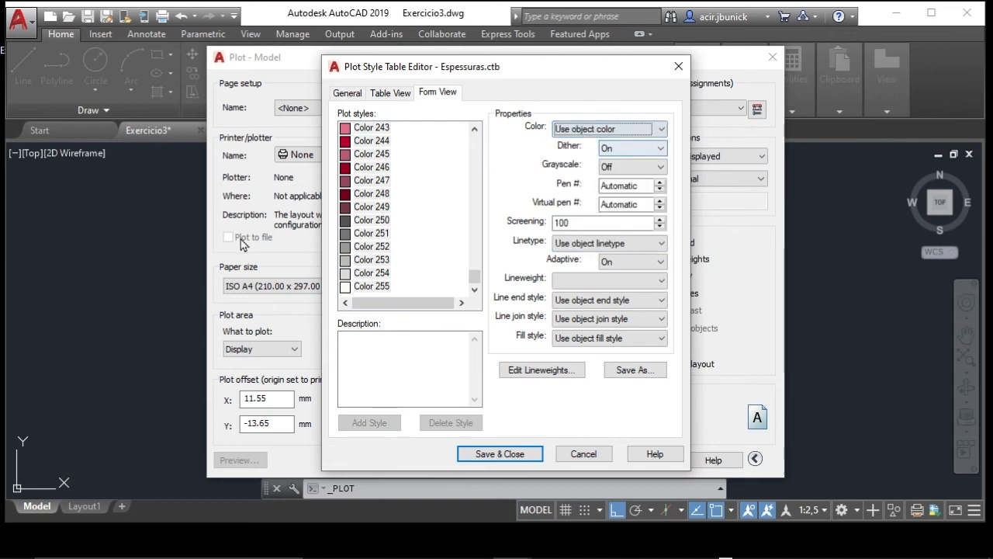
left_click(662, 130)
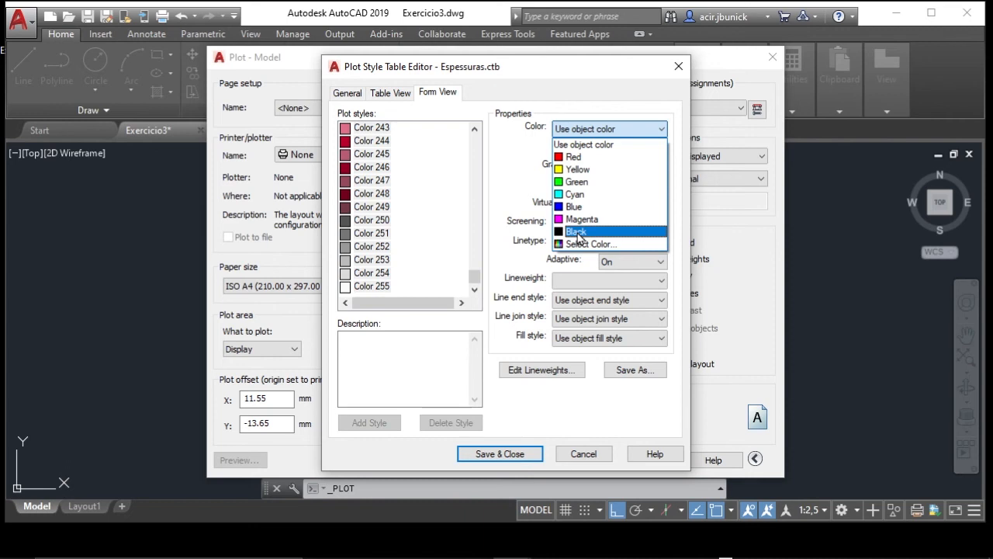
left_click(577, 232)
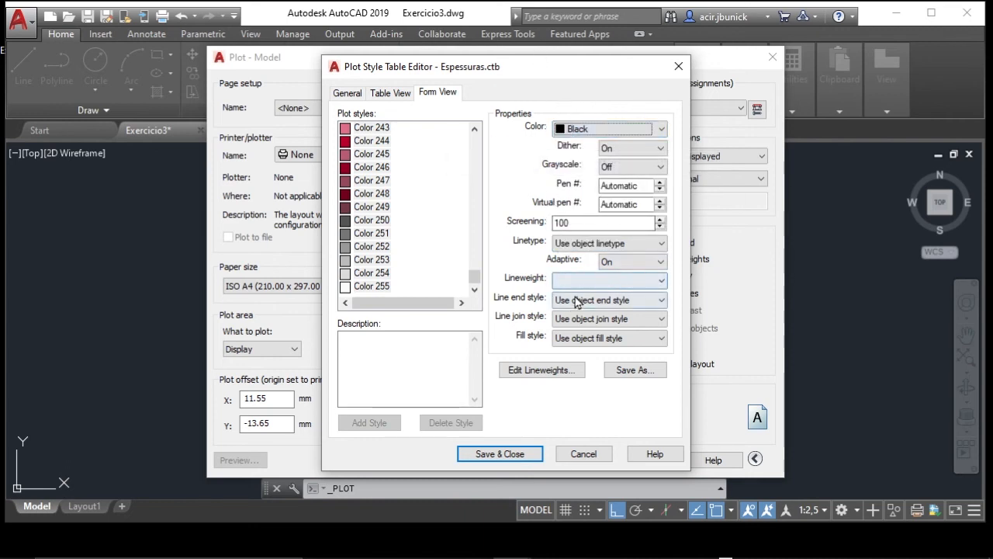
- Compare the plot properties and lineweights assigned to plot styles Color 1, Color 2, Color 3 and Color 5
left_click_drag(474, 277, 474, 142)
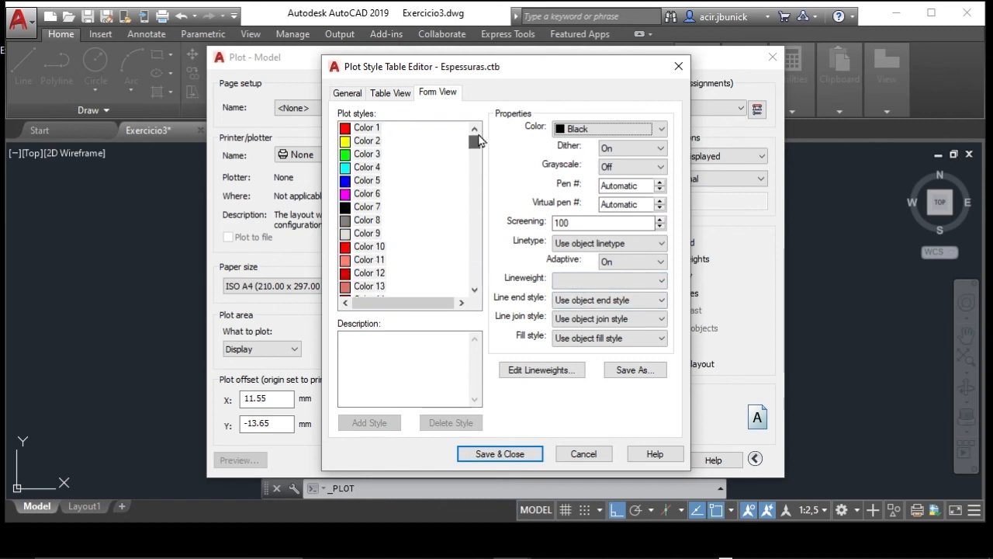
left_click(368, 141)
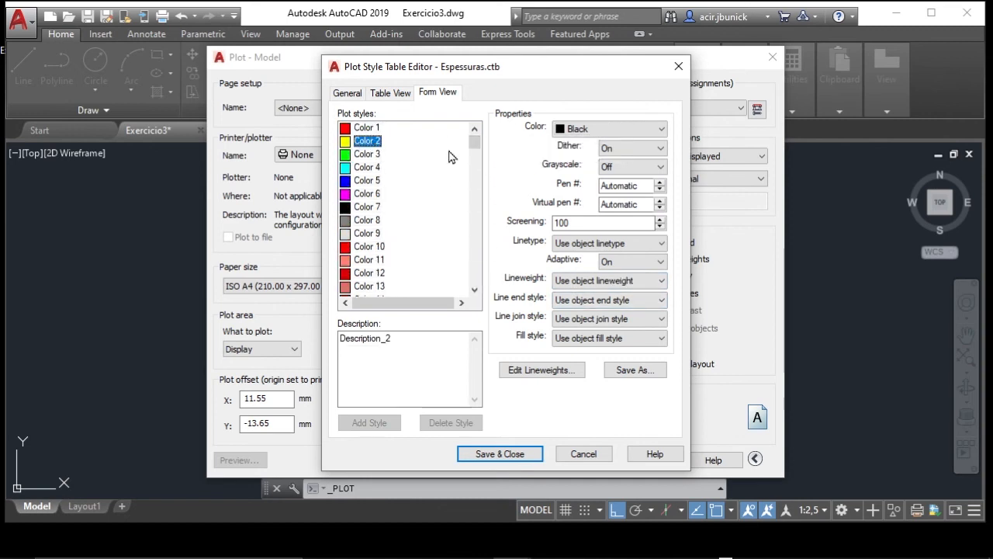
left_click(367, 128)
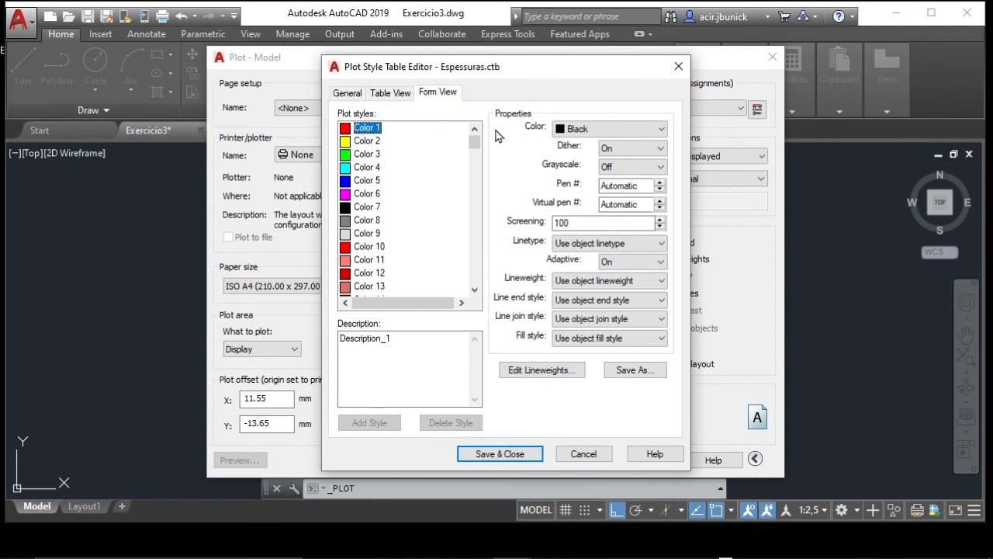
left_click(371, 155)
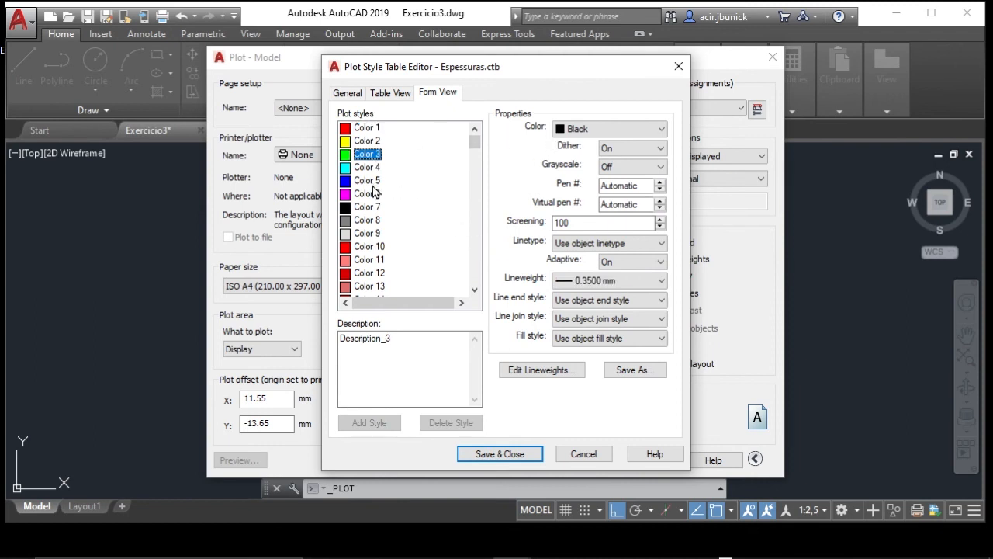
left_click(374, 183)
left_click(365, 157)
left_click(366, 129)
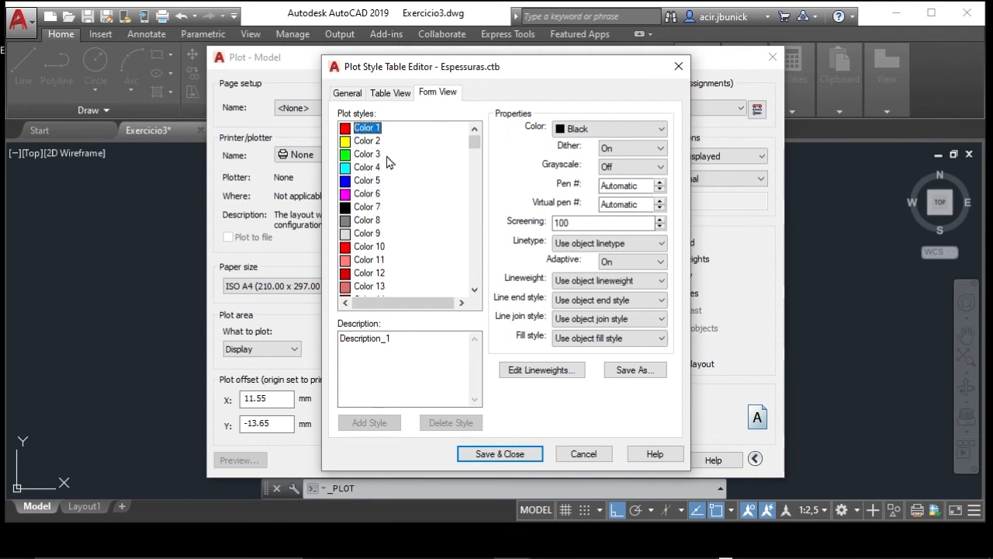
left_click(362, 143)
left_click(371, 158)
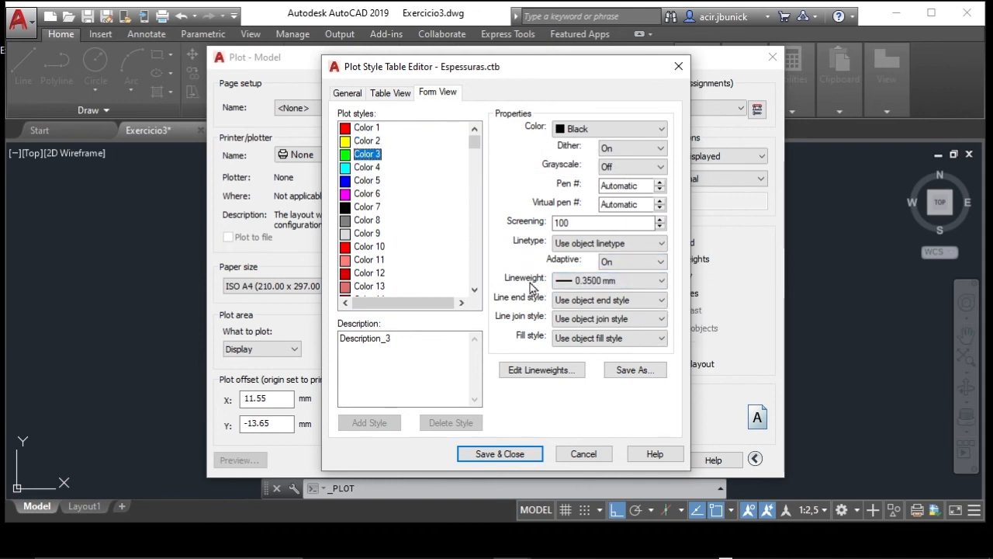
- Check Color 3's lineweight setting against the NBR 8403 line-width slide in the PowerPoint presentation, and return to AutoCAD
left_click(560, 283)
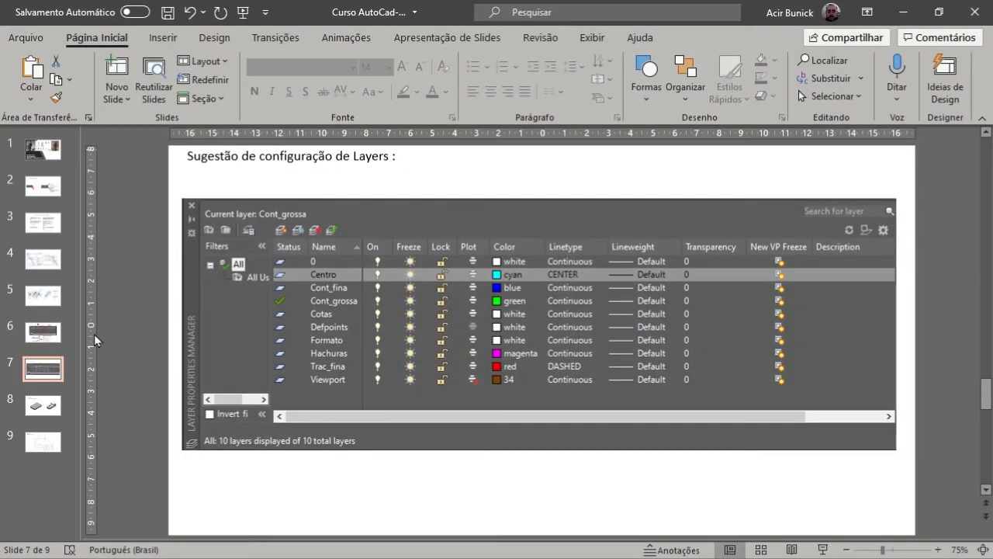
left_click(43, 233)
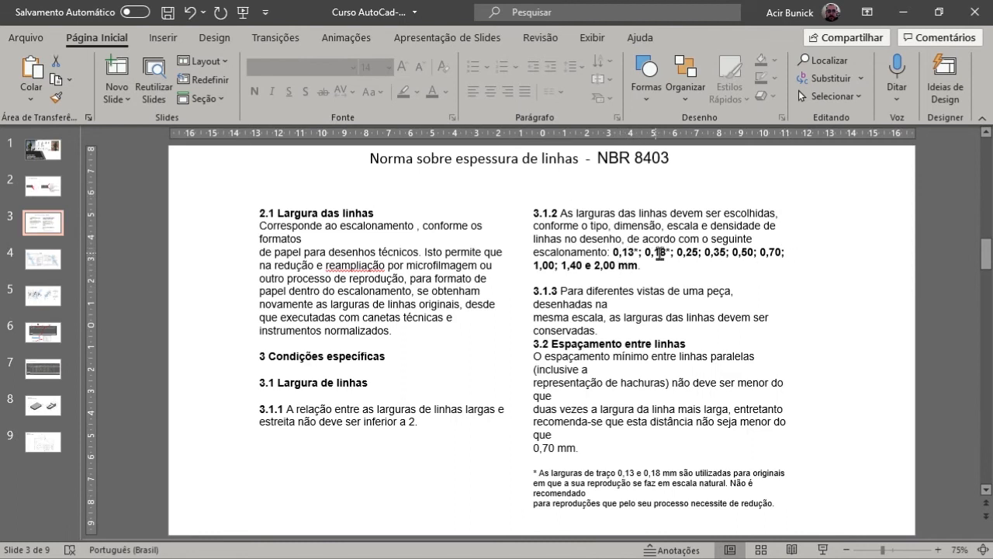
left_click(905, 13)
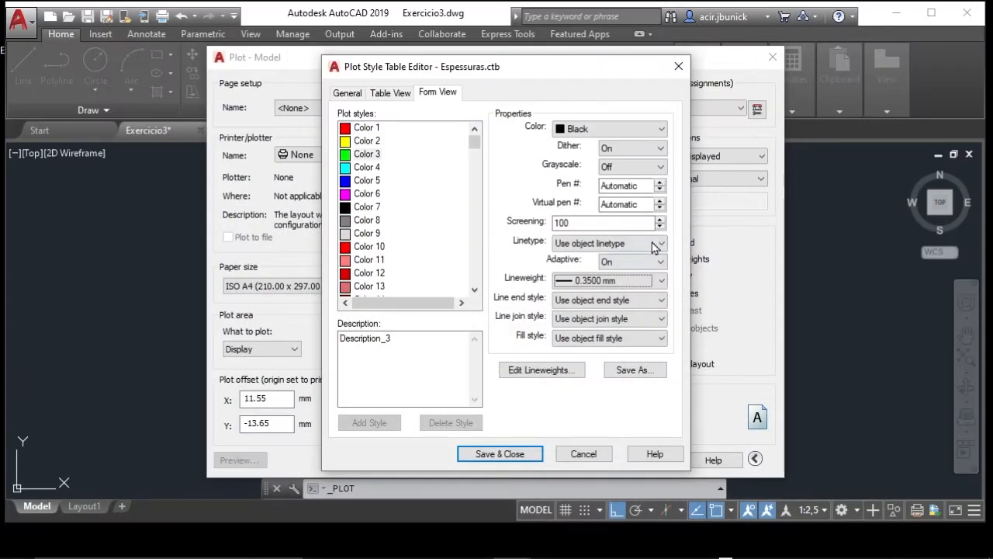
- Examine the lineweights available for Color 3 and the lineweight editor, and close the table editor and plot settings without saving
left_click(662, 281)
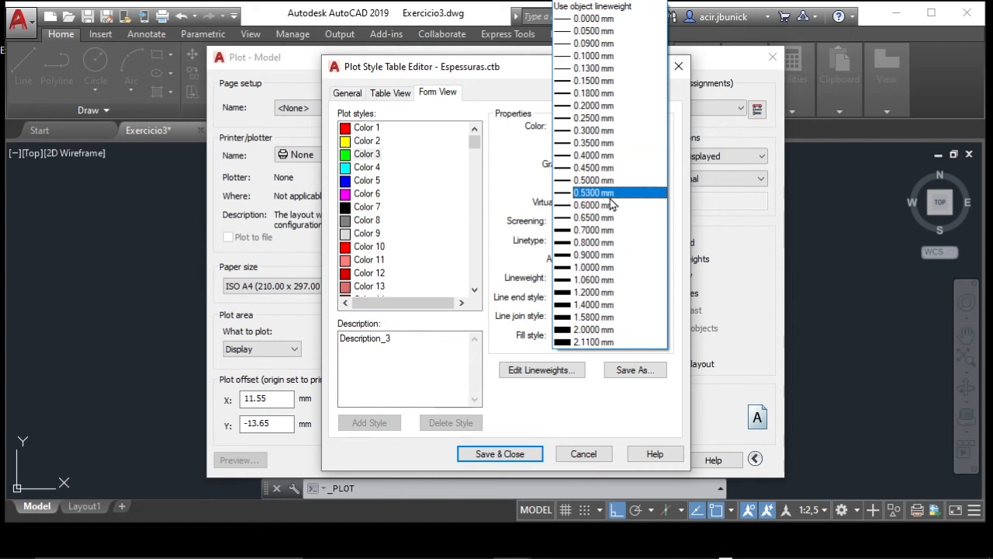
left_click(614, 413)
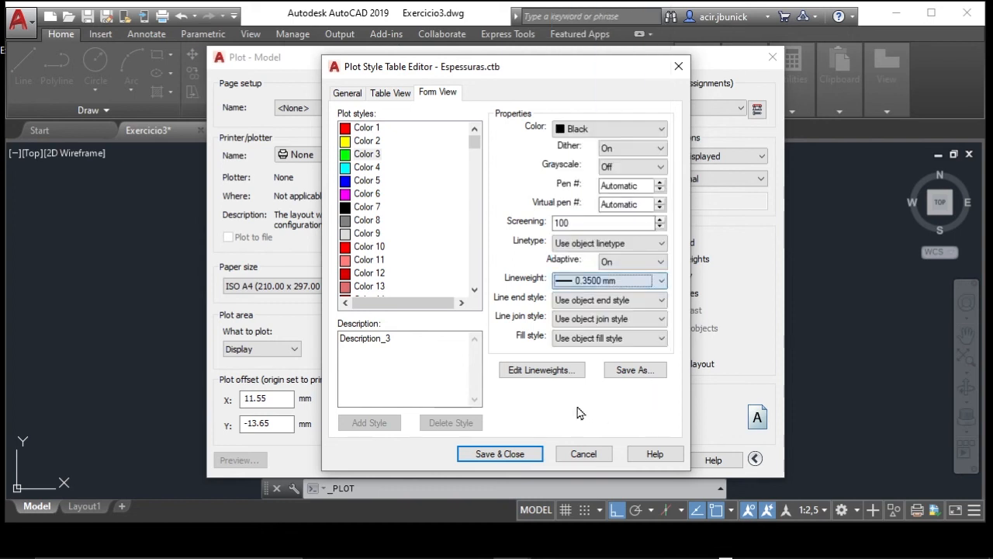
left_click(525, 371)
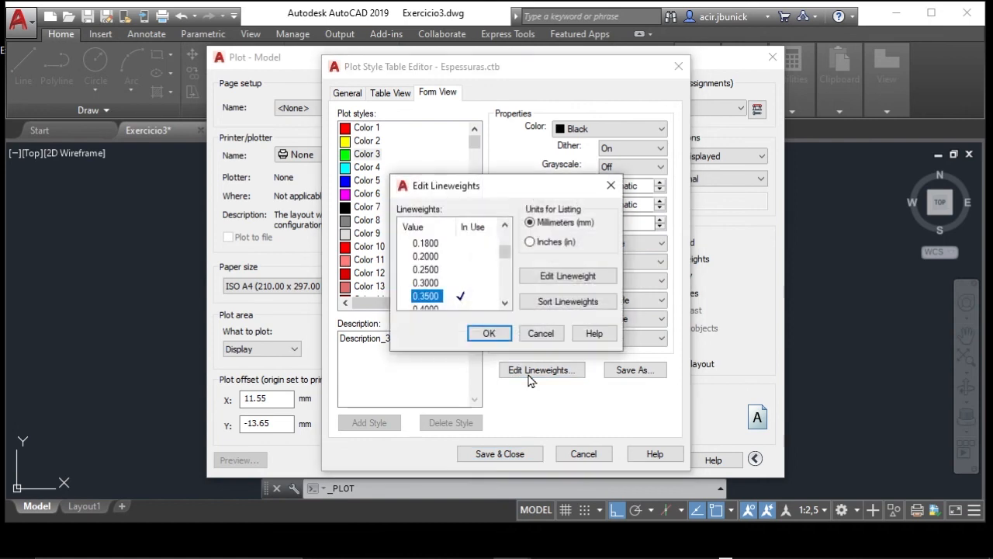
left_click(537, 335)
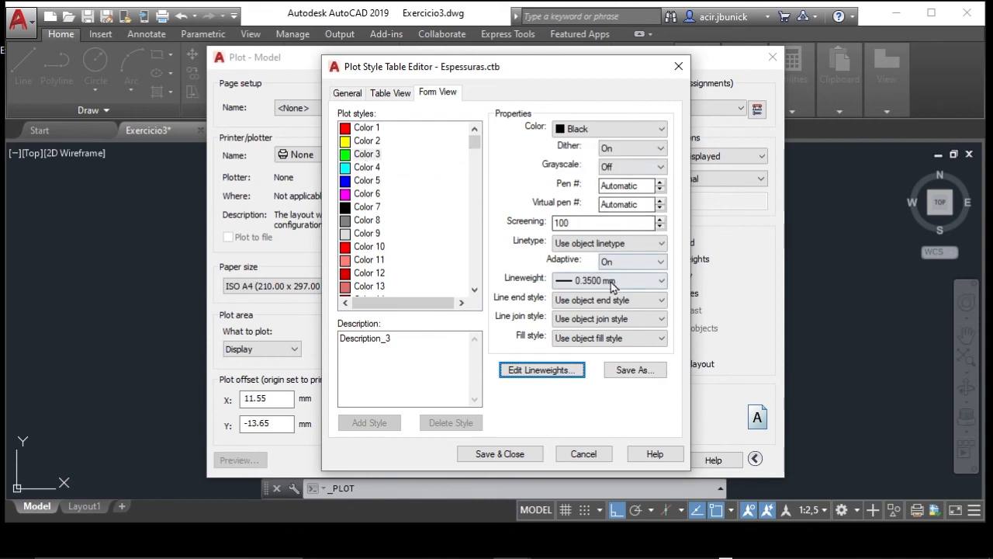
left_click(584, 454)
left_click(651, 458)
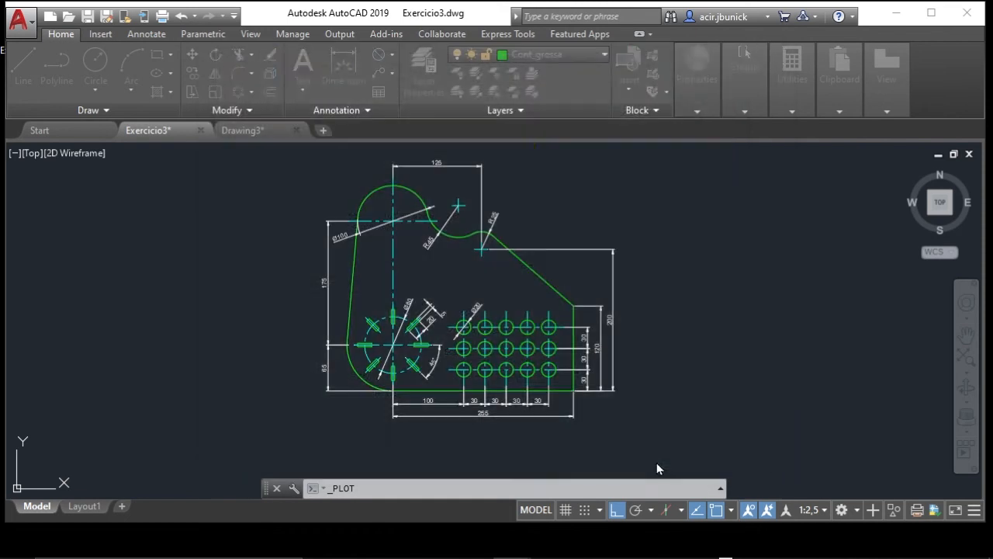
scroll(434, 241, "up", 5)
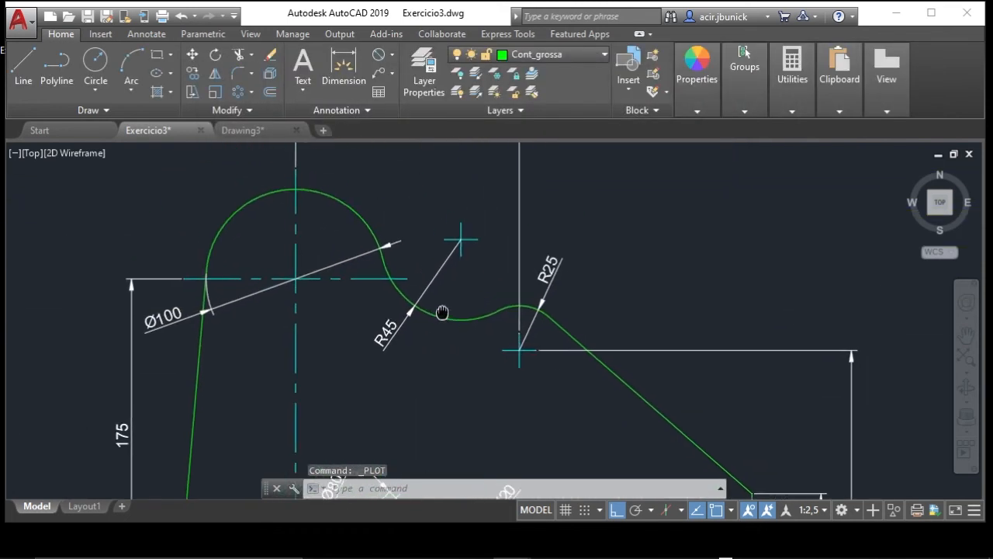
scroll(347, 286, "down", 5)
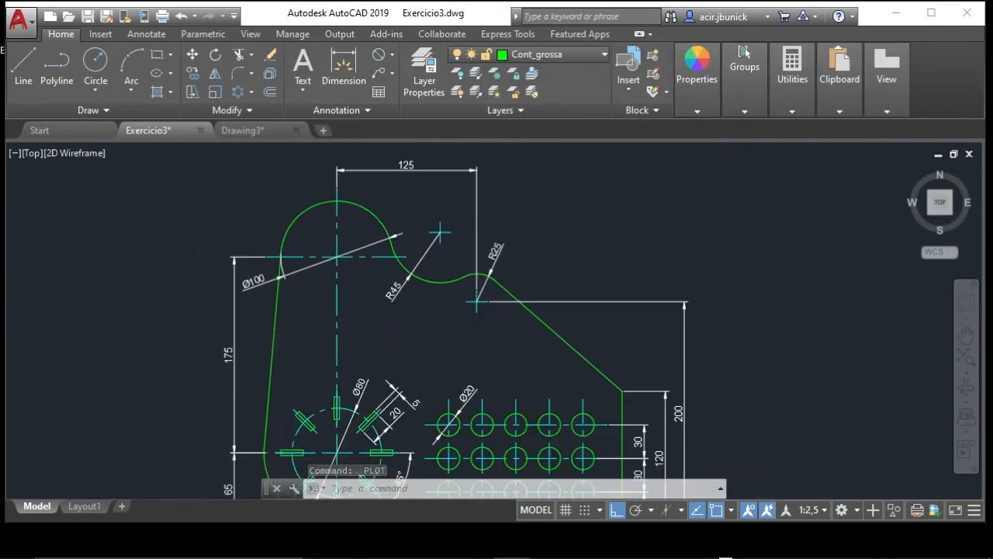
middle_click_drag(347, 287, 430, 288)
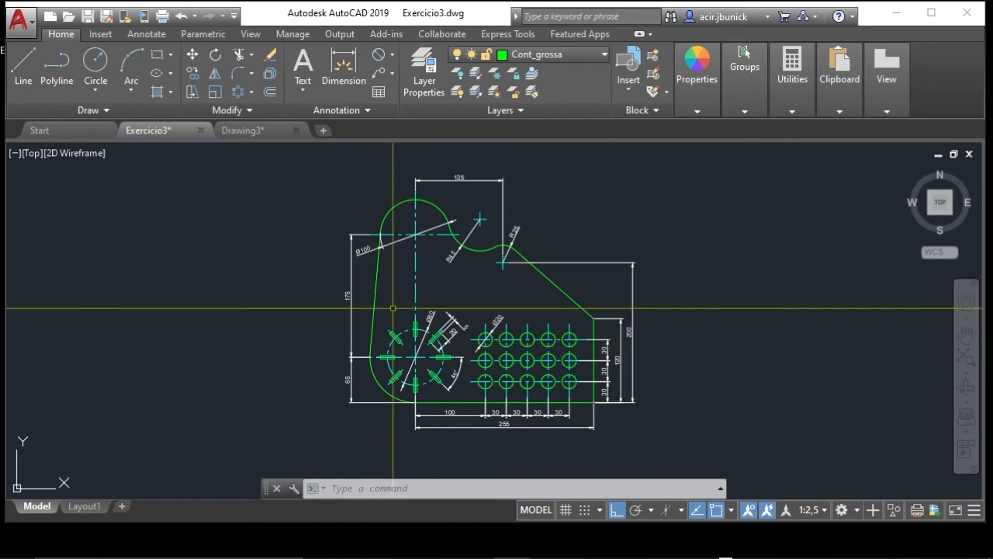
mouse_move(465, 311)
middle_mouse_down()
mouse_move(415, 287)
mouse_move(519, 291)
middle_mouse_up()
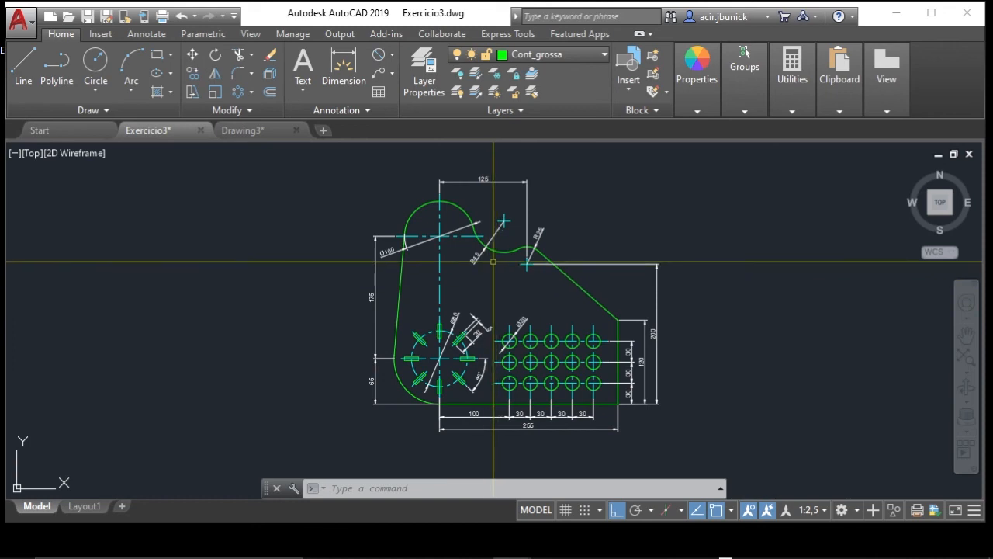
middle_click_drag(498, 282, 471, 266)
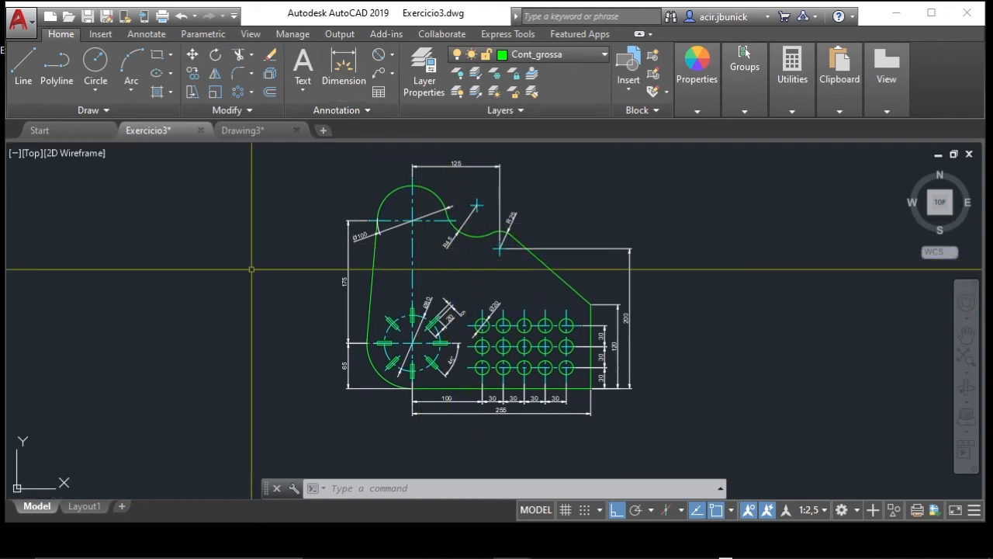
- Switch to Drawing3 and erase the rectangle
left_click(257, 129)
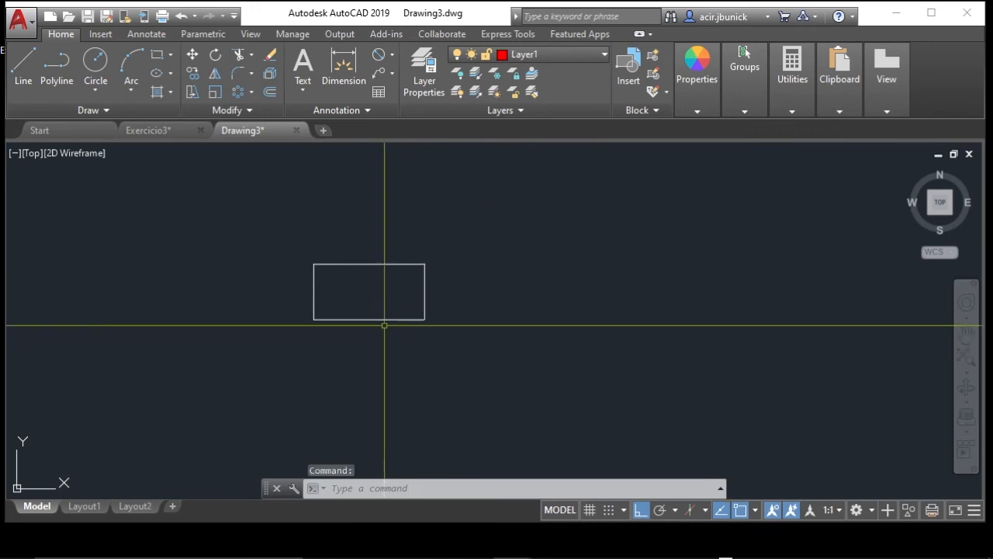
middle_click_drag(382, 331, 424, 361)
key("Escape")
key("Escape")
type("e")
key("Return")
left_click(463, 374)
left_click(412, 330)
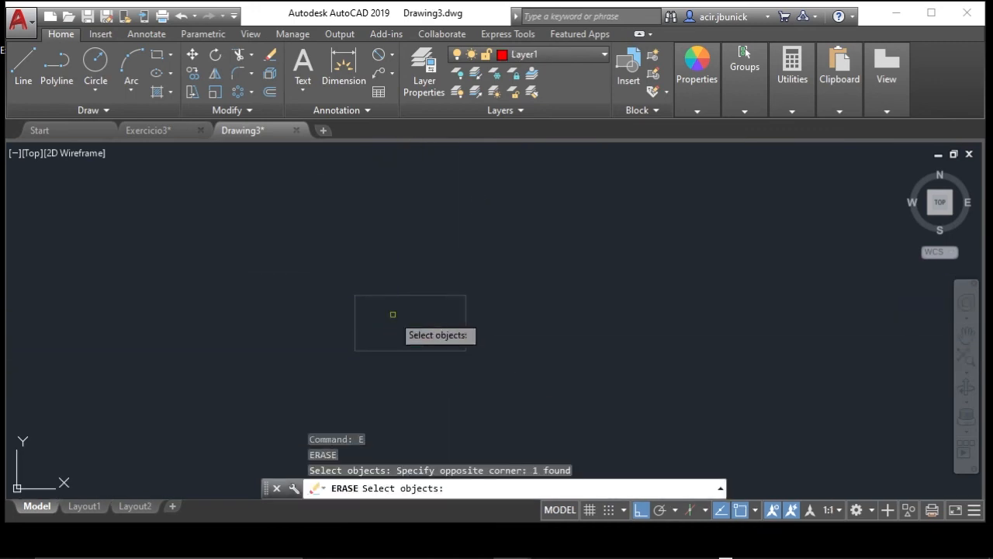
key("Return")
- Return to the Exercicio3 drawing and examine its layer list without changing the current layer
left_click(171, 134)
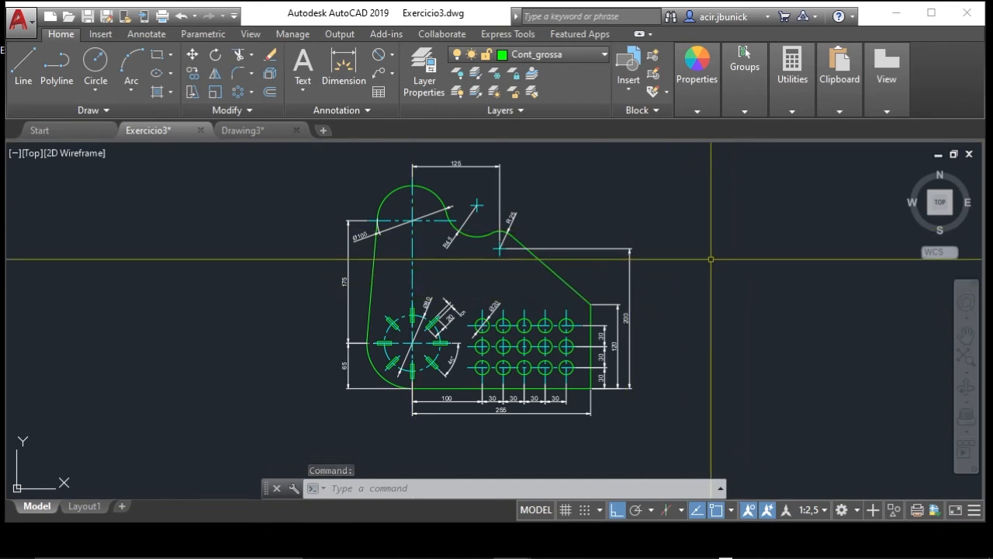
middle_click_drag(660, 242, 624, 253)
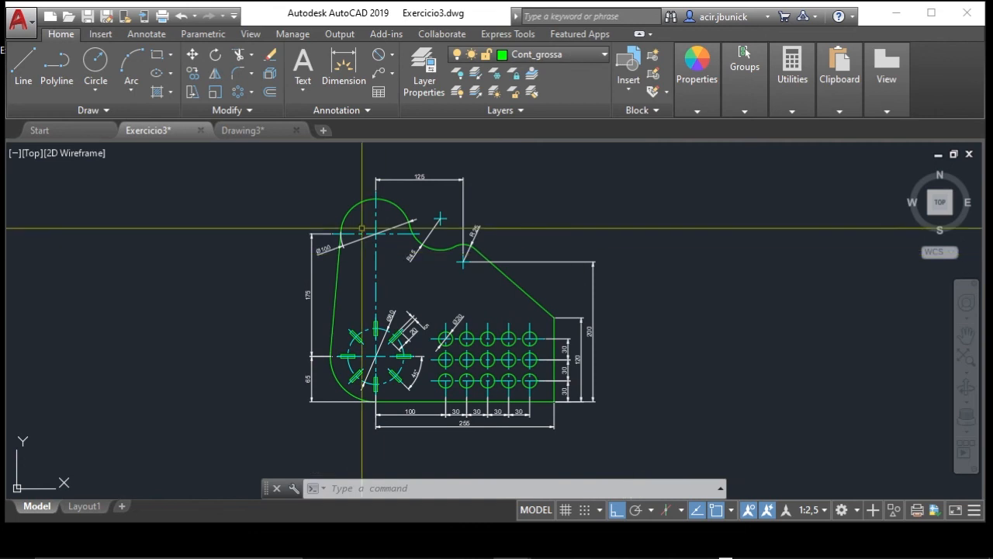
left_click(552, 55)
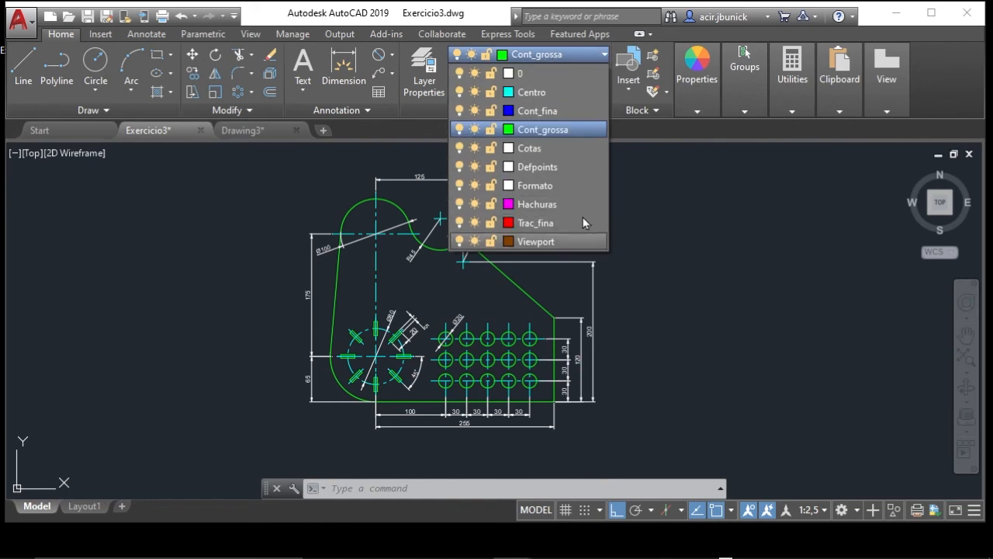
left_click(657, 185)
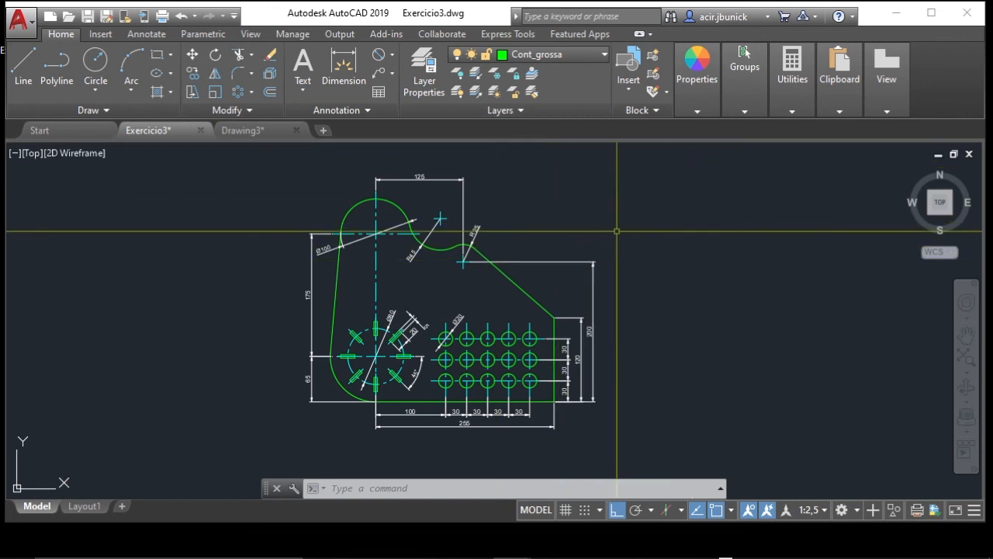
middle_click_drag(545, 212, 522, 220)
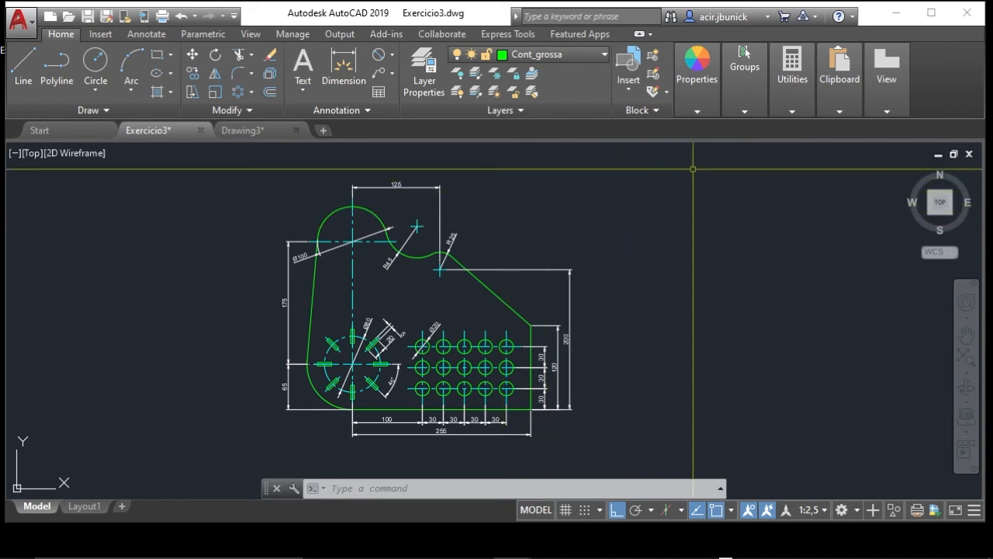
key("Escape")
key("Escape")
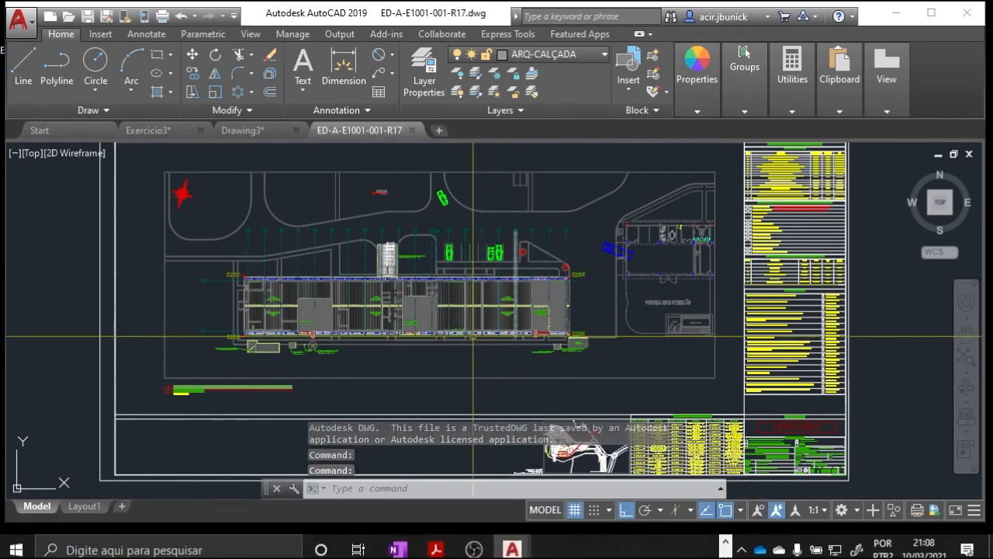
- Examine the ED-A-E1001-001-R17 site plan, including the main building's roof, the parking area and the maintenance workshop
key("Escape")
key("Escape")
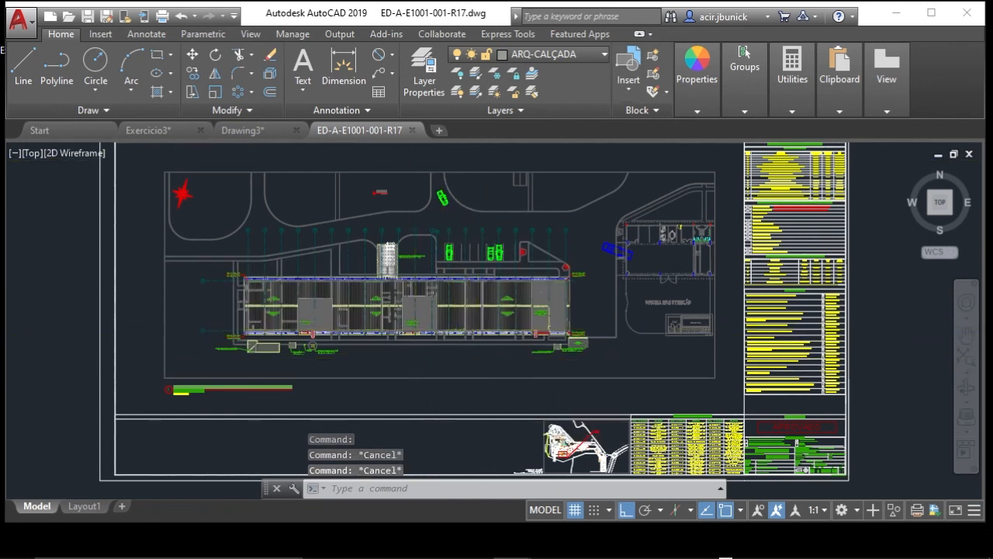
scroll(468, 328, "up", 5)
scroll(459, 311, "down", 6)
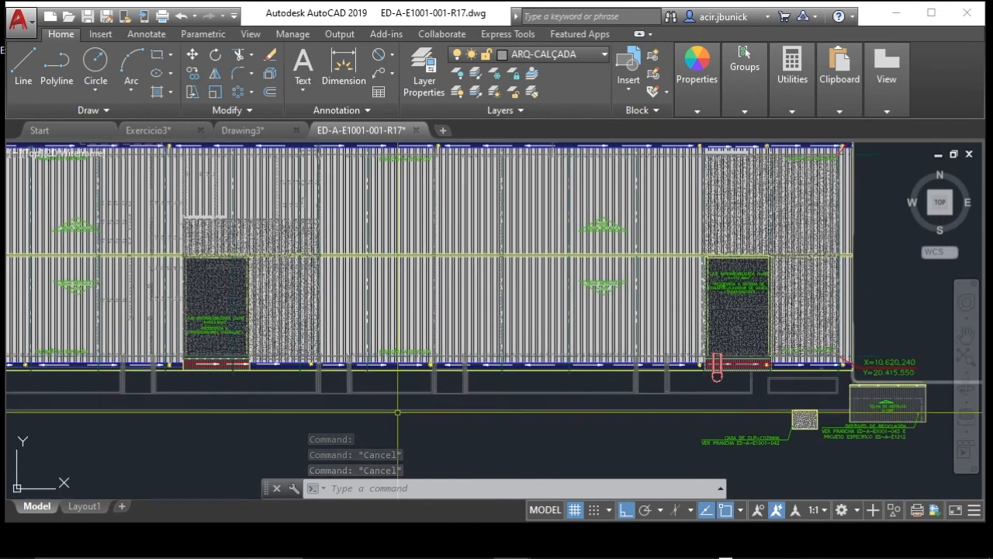
scroll(629, 310, "up", 4)
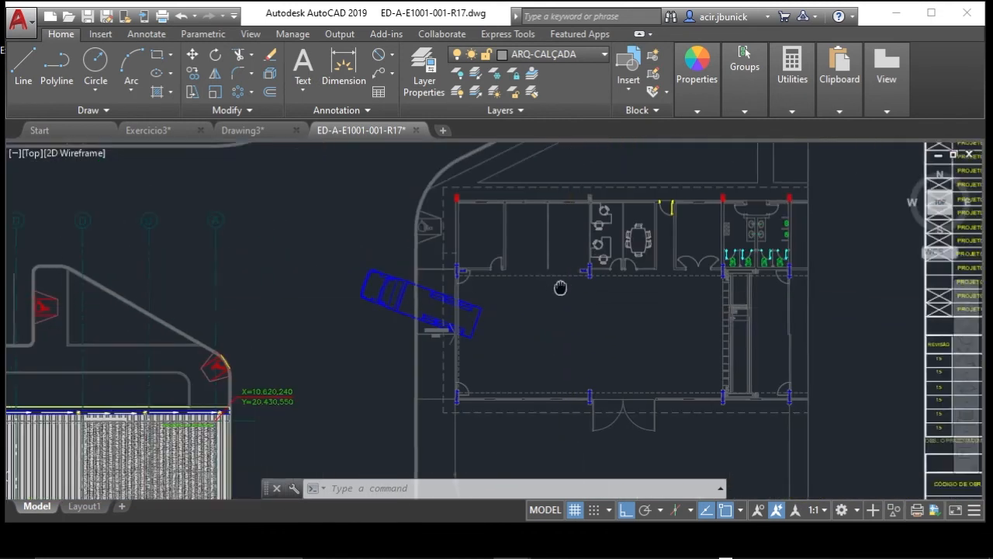
scroll(491, 326, "down", 5)
middle_click_drag(491, 325, 859, 237)
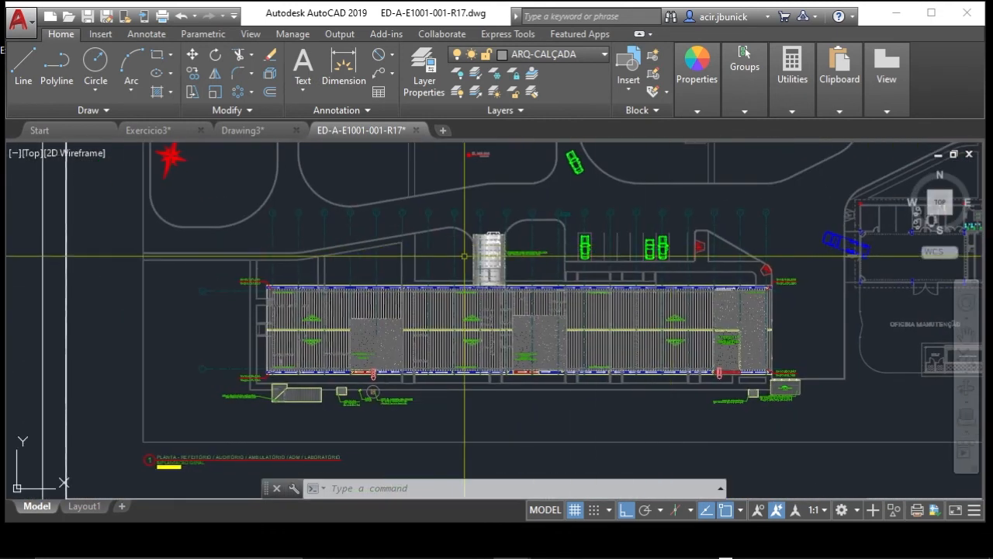
scroll(822, 240, "up", 4)
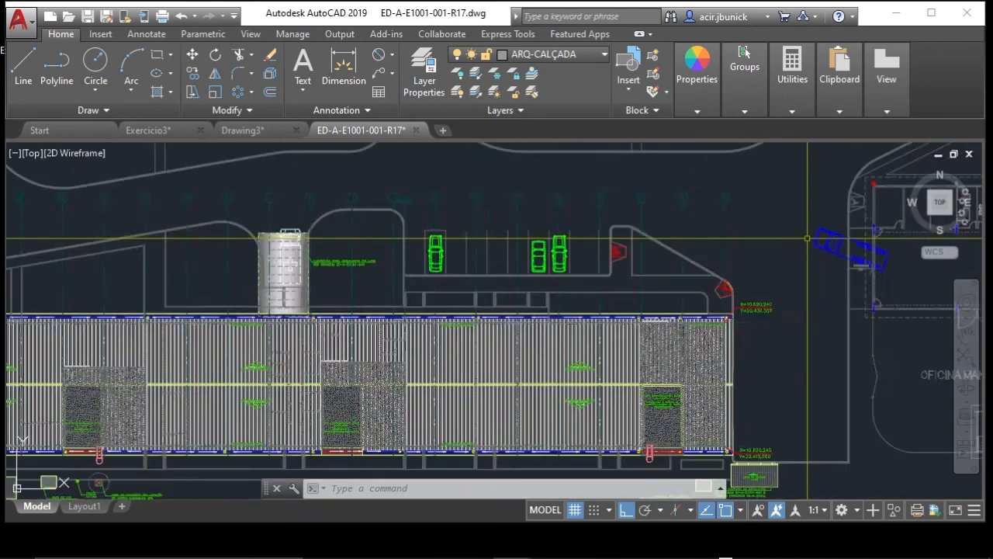
scroll(751, 221, "down", 4)
middle_click_drag(752, 222, 727, 244)
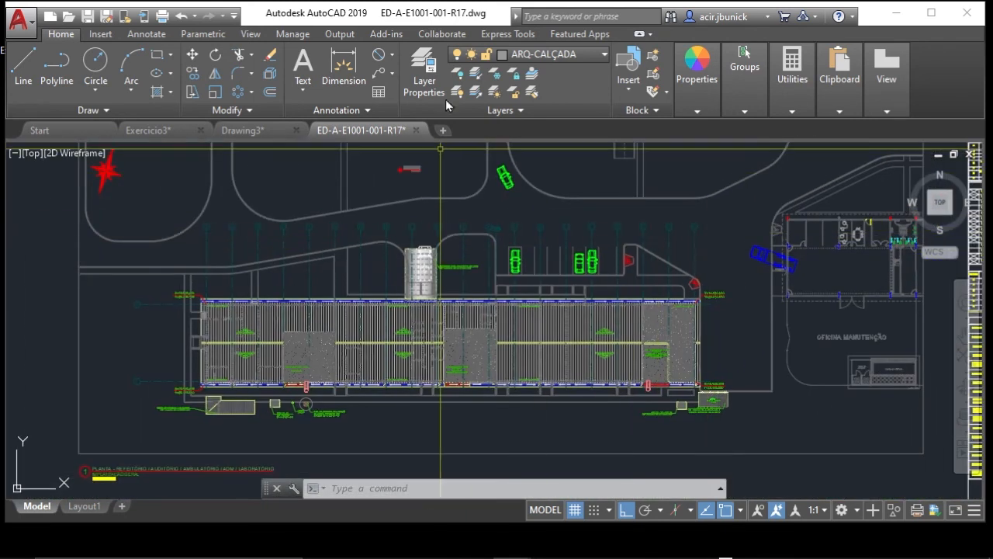
- Open the layer properties manager, enlarge it upward and widen the Name column to fit the full layer names
left_click(424, 74)
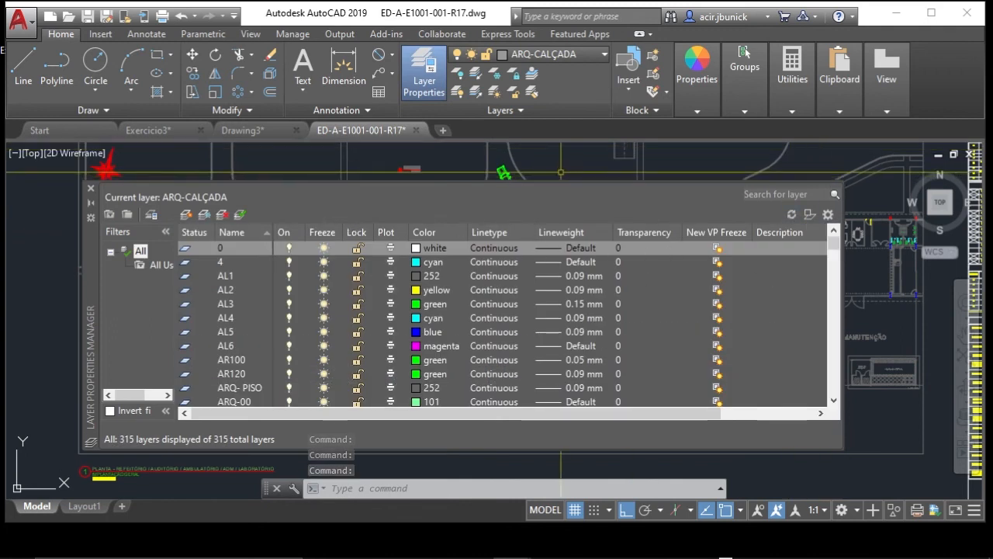
left_click_drag(582, 184, 582, 6)
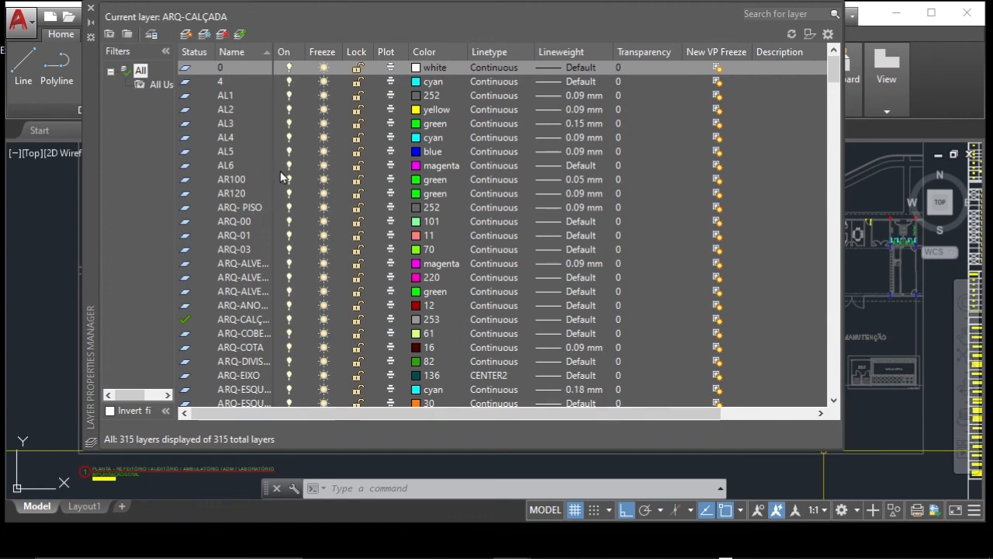
scroll(282, 177, "down", 3)
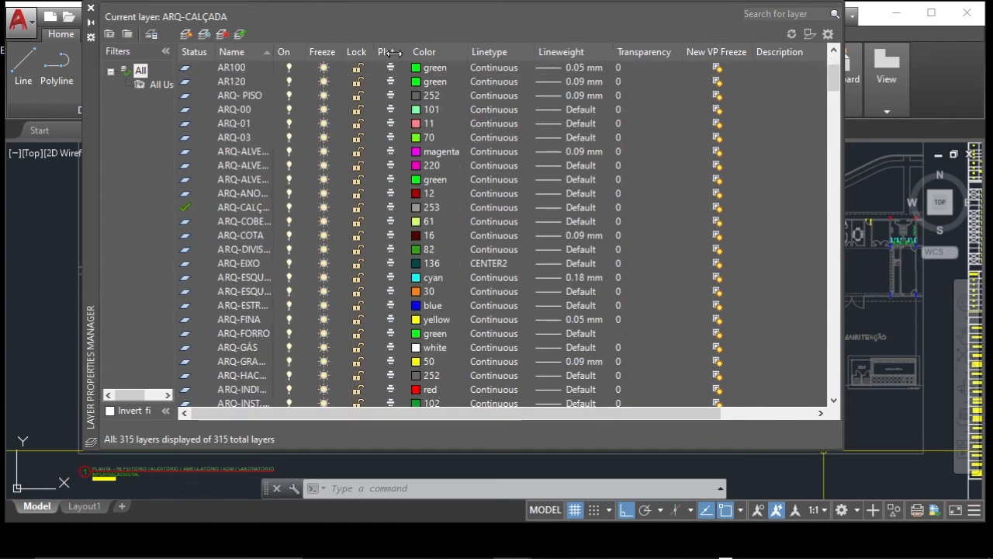
left_click_drag(394, 52, 409, 52)
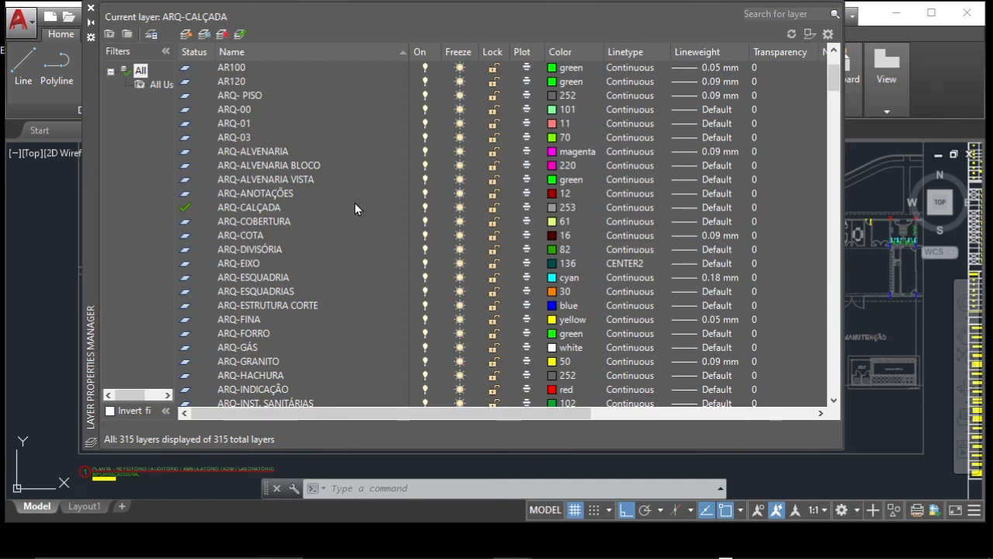
- Examine the names, colors, linetypes and lineweights of the plan's layers, and close the layer properties manager
scroll(345, 245, "down", 1)
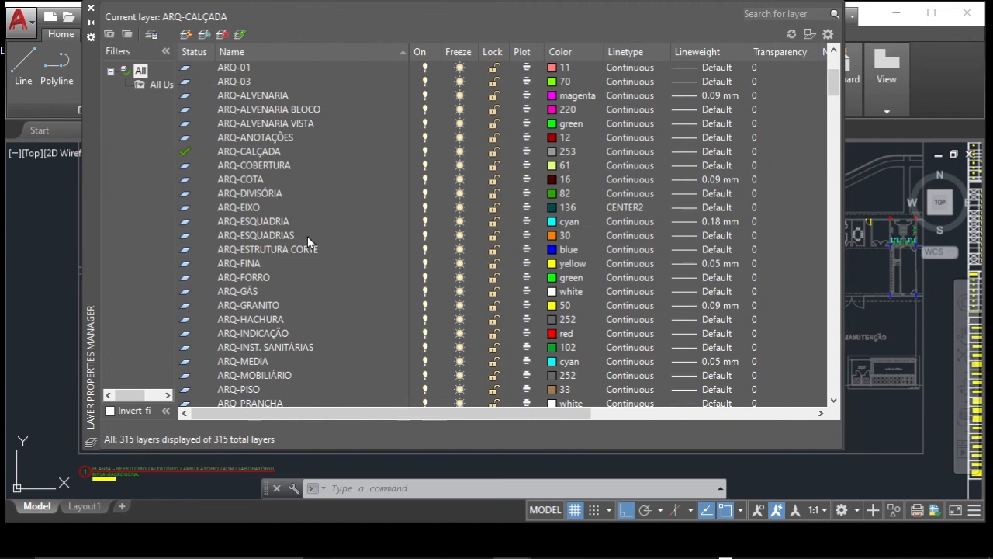
scroll(308, 235, "down", 3)
scroll(355, 233, "down", 1)
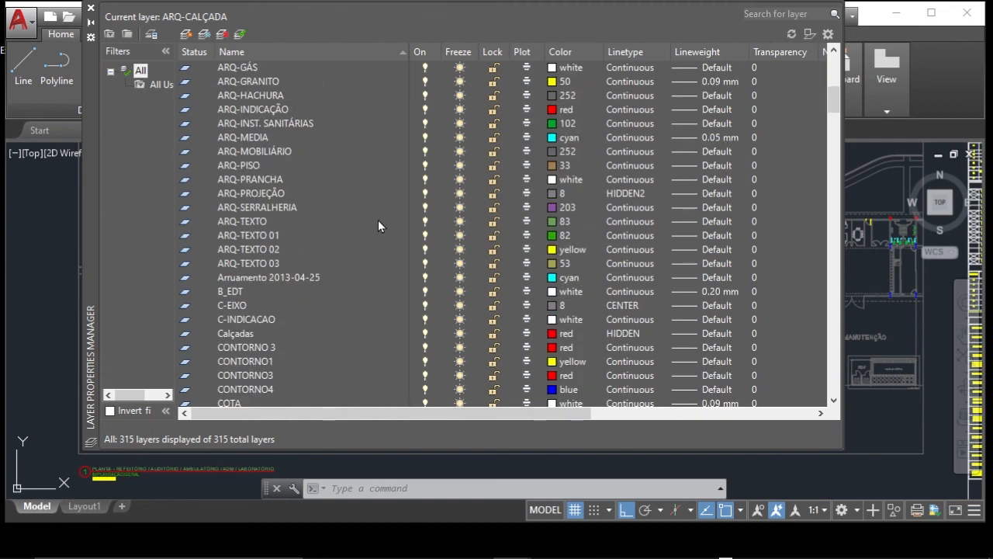
scroll(373, 221, "down", 2)
scroll(279, 186, "up", 1)
scroll(338, 242, "up", 6)
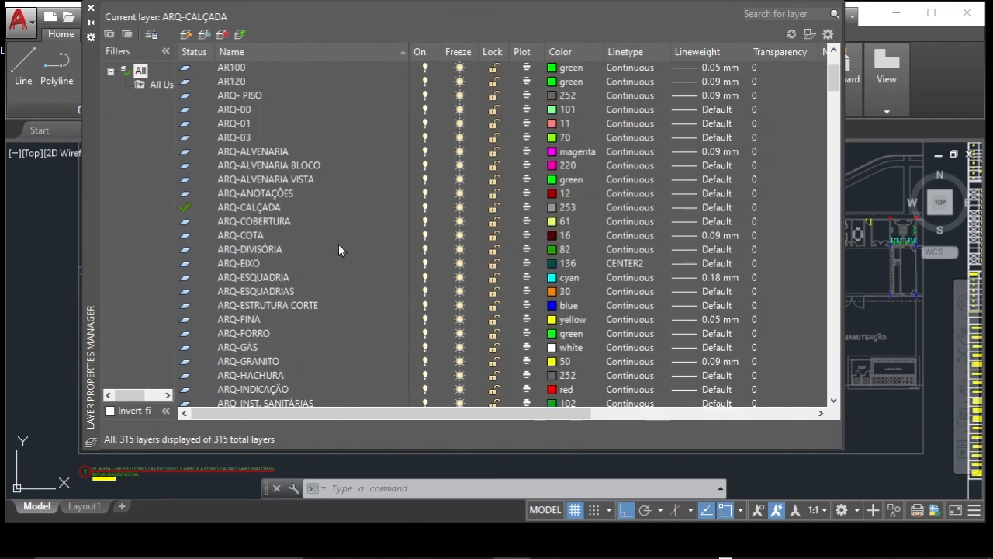
scroll(353, 218, "down", 3)
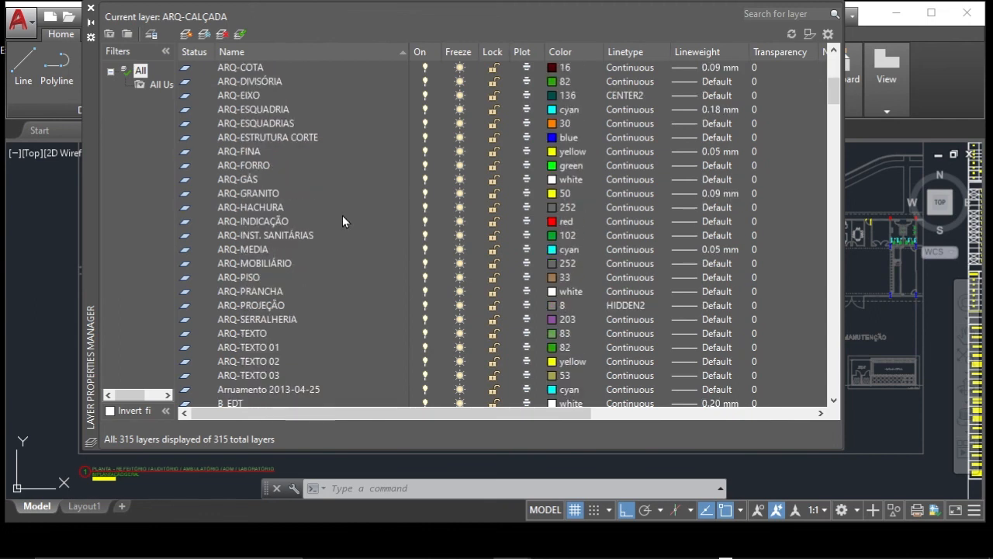
scroll(342, 221, "down", 6)
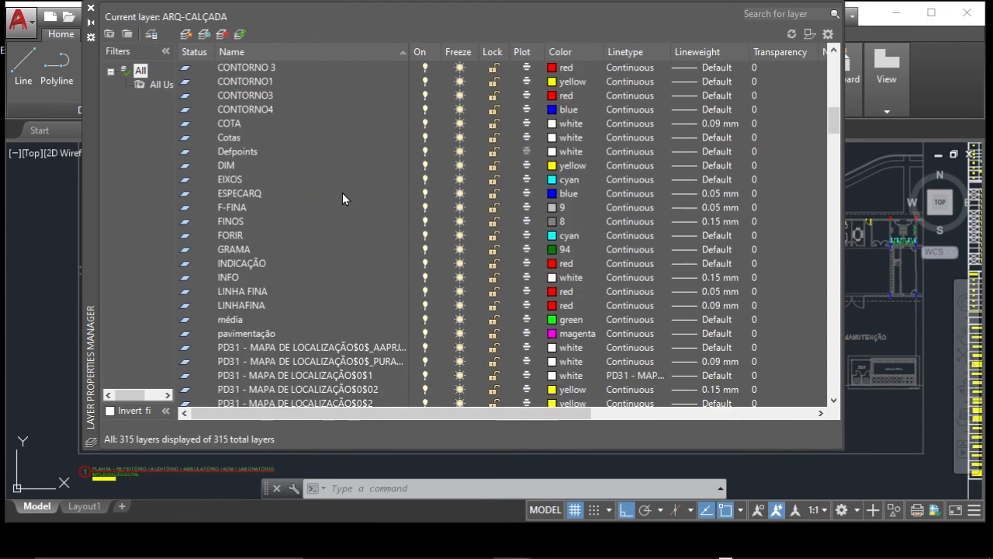
scroll(340, 188, "down", 17)
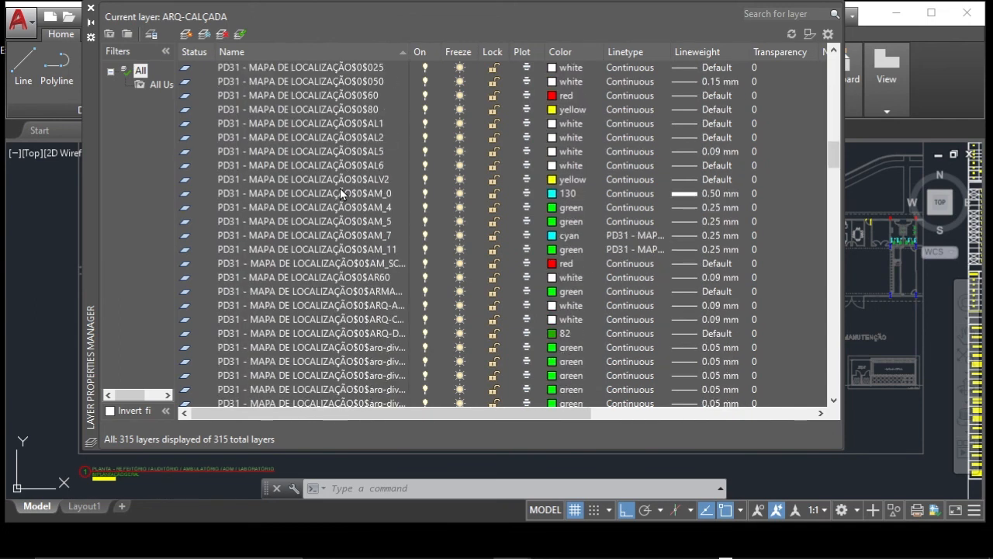
scroll(346, 214, "down", 18)
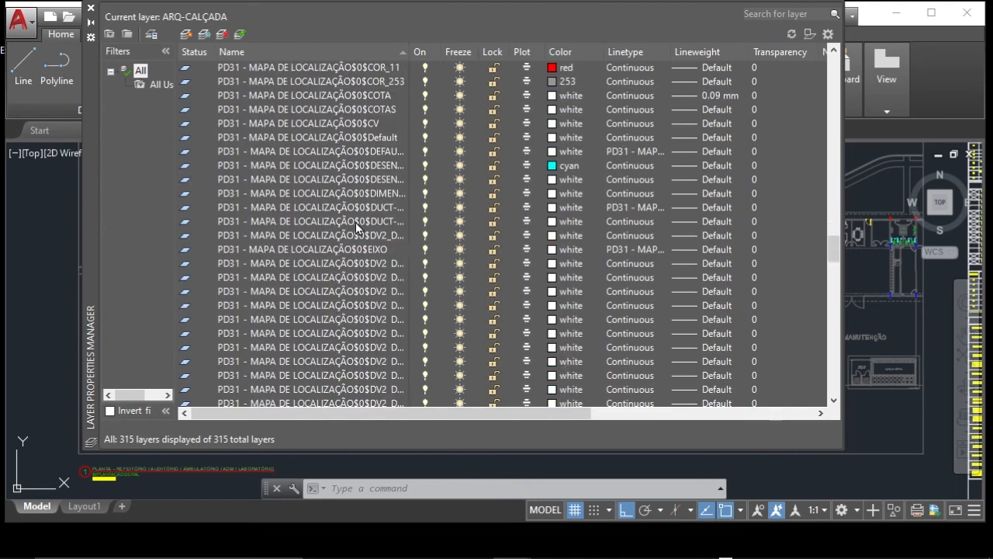
scroll(371, 231, "up", 20)
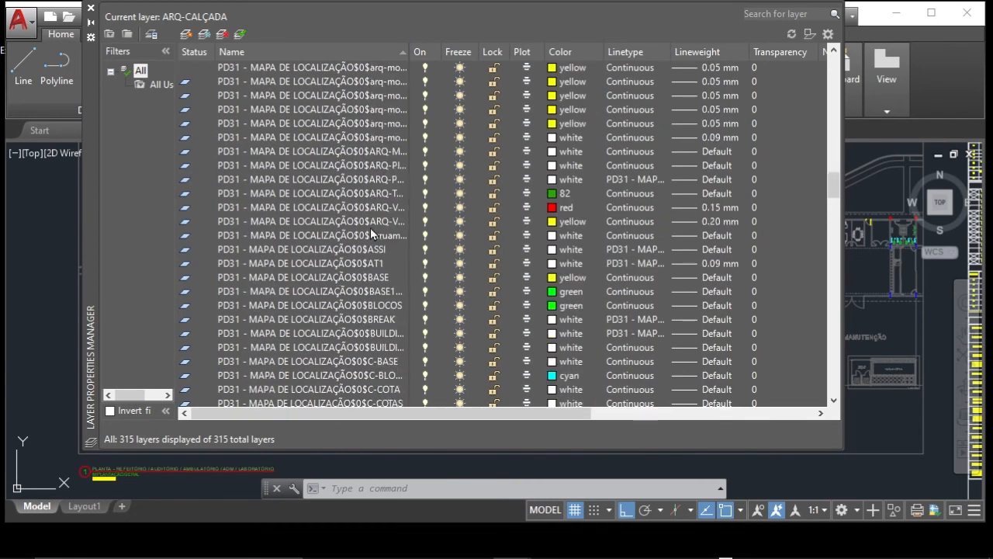
scroll(361, 221, "up", 10)
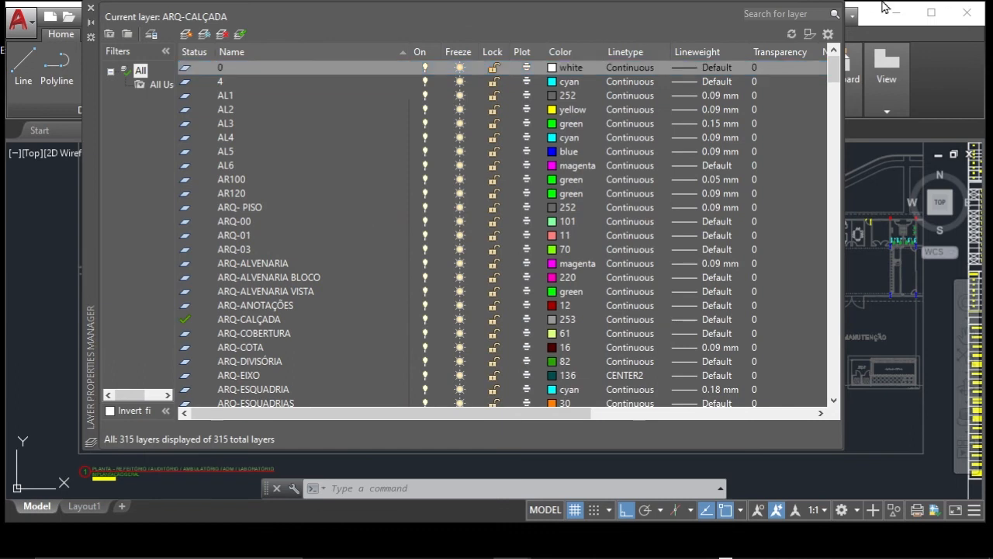
left_click(91, 11)
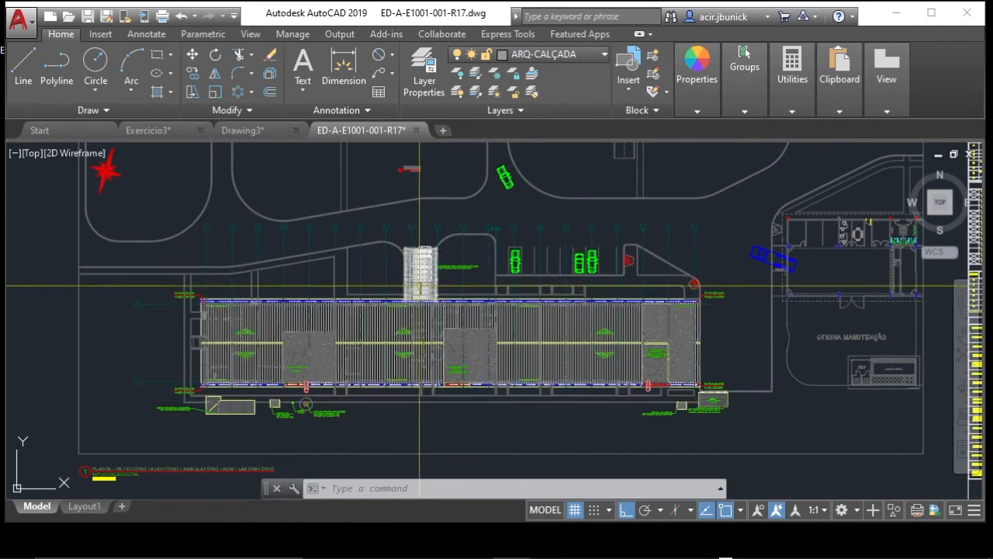
- Reopen the layer properties manager, check the Plot setting of layer 0, and close the manager
middle_click_drag(462, 261, 546, 294)
middle_click_drag(619, 264, 588, 250)
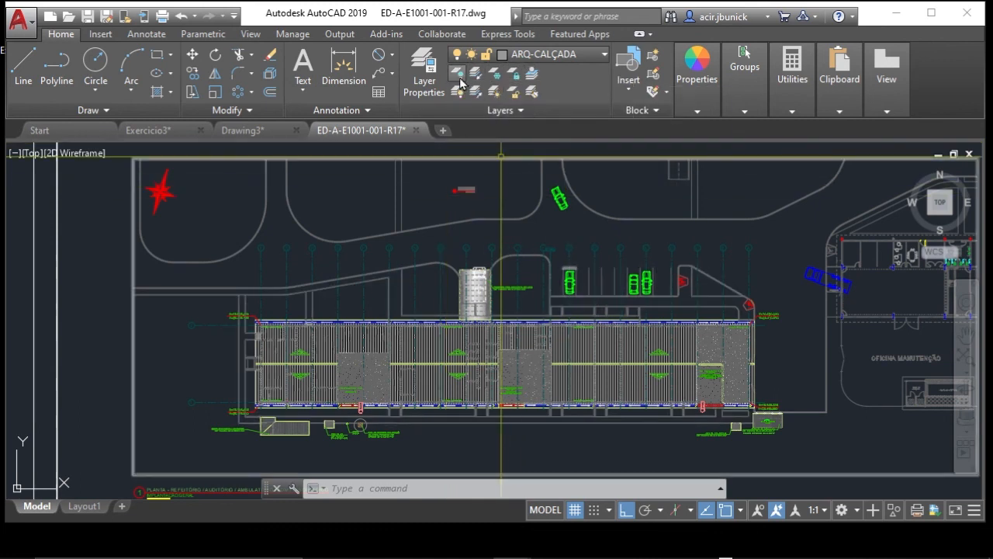
left_click(421, 60)
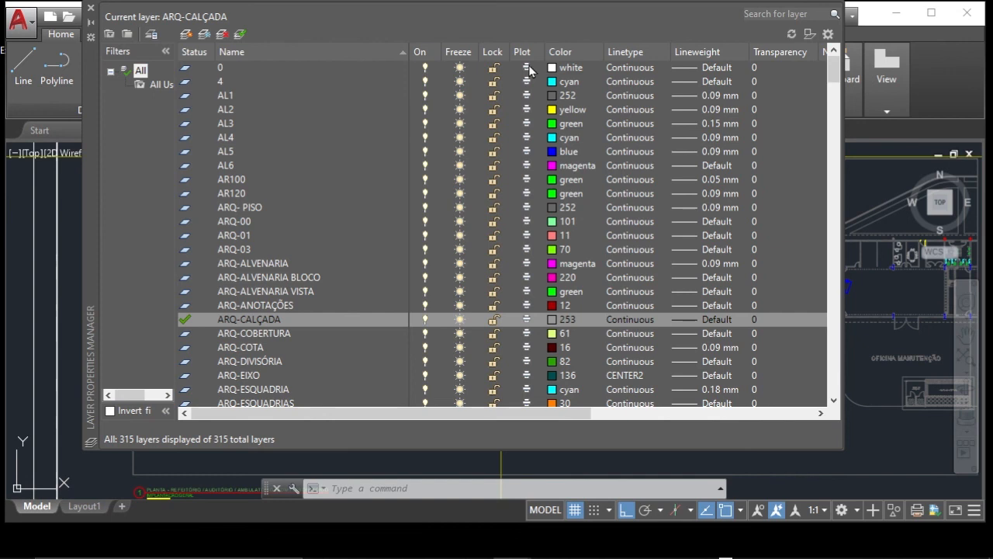
left_click(529, 69)
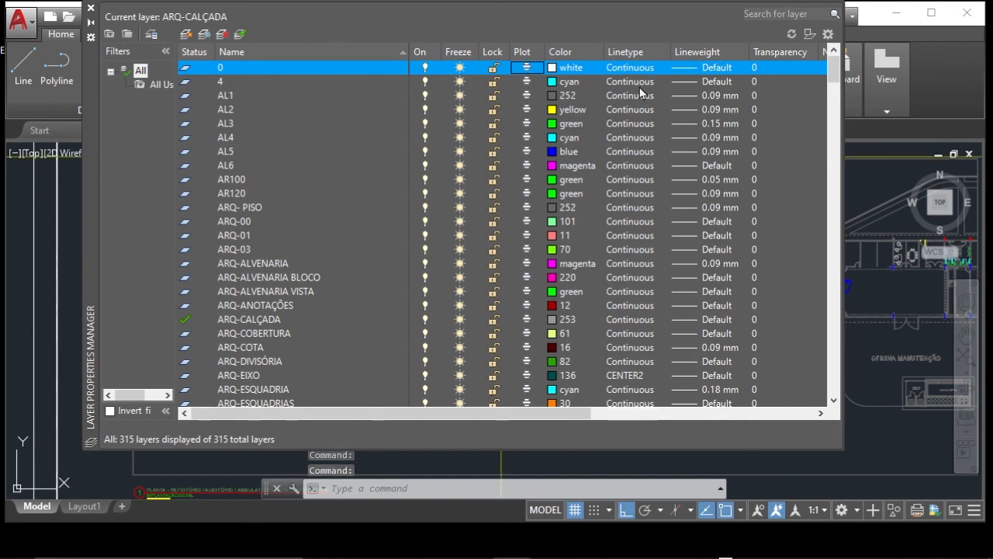
left_click(90, 8)
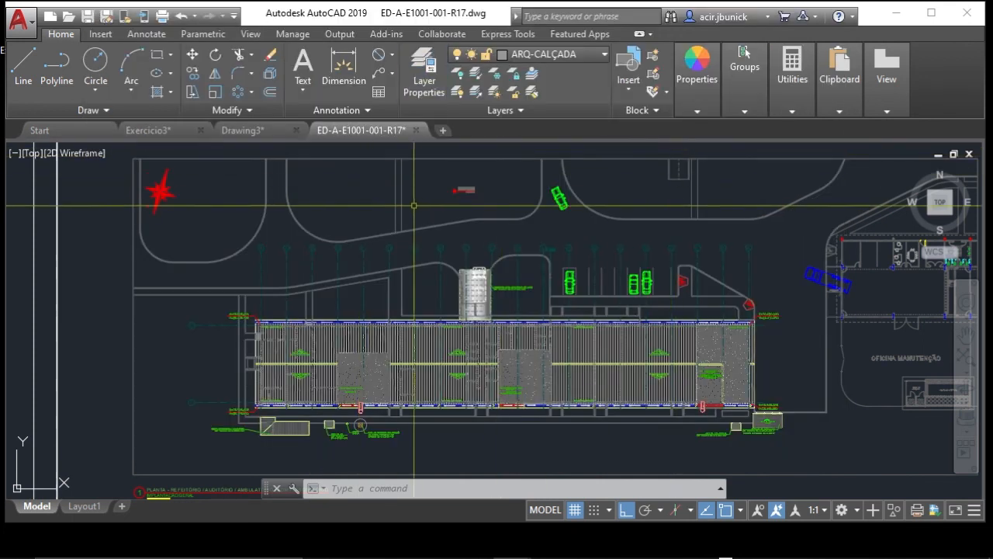
- Select the vertical axis line at grid bubble H to identify its layer, and clear the selection
middle_click_drag(413, 206, 404, 203)
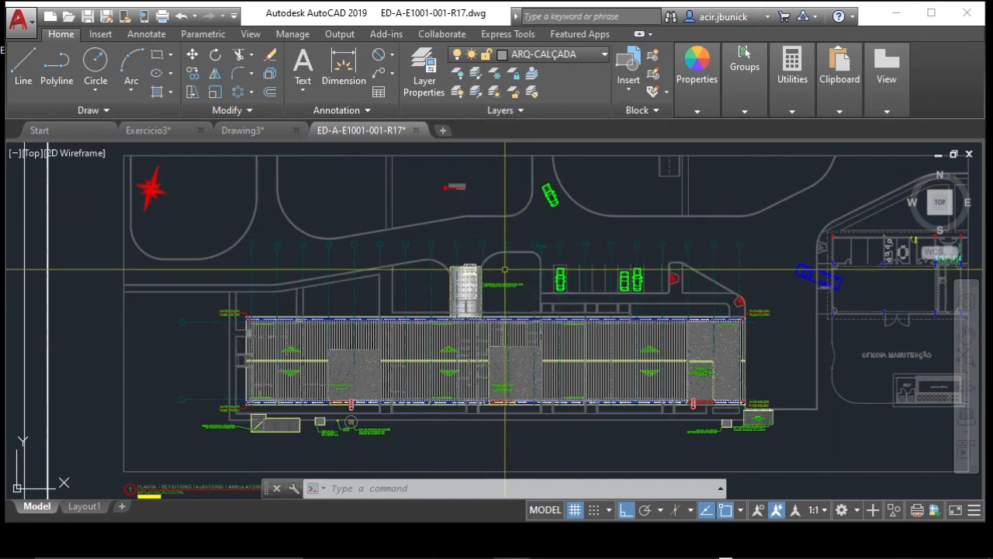
scroll(554, 262, "up", 6)
left_click(601, 240)
left_click(572, 219)
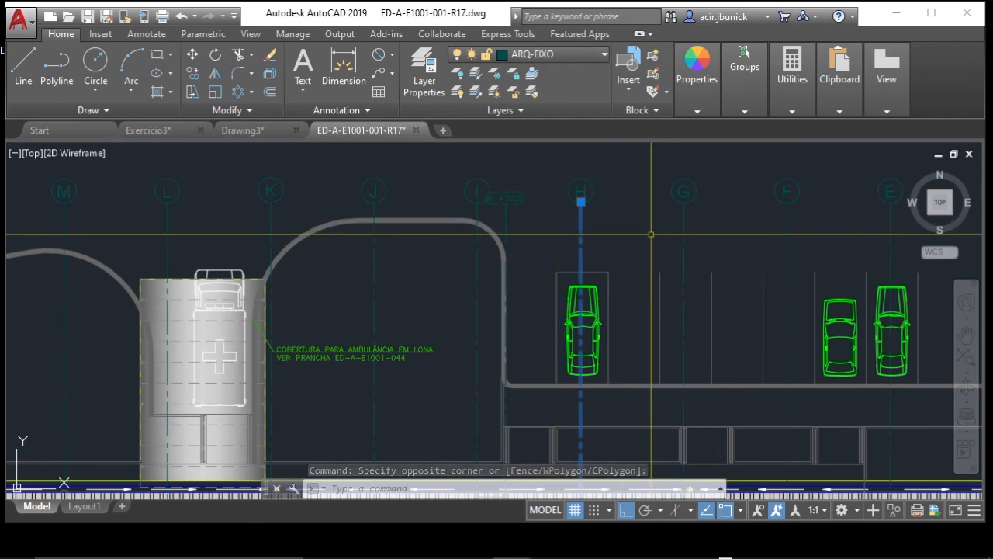
key("Escape")
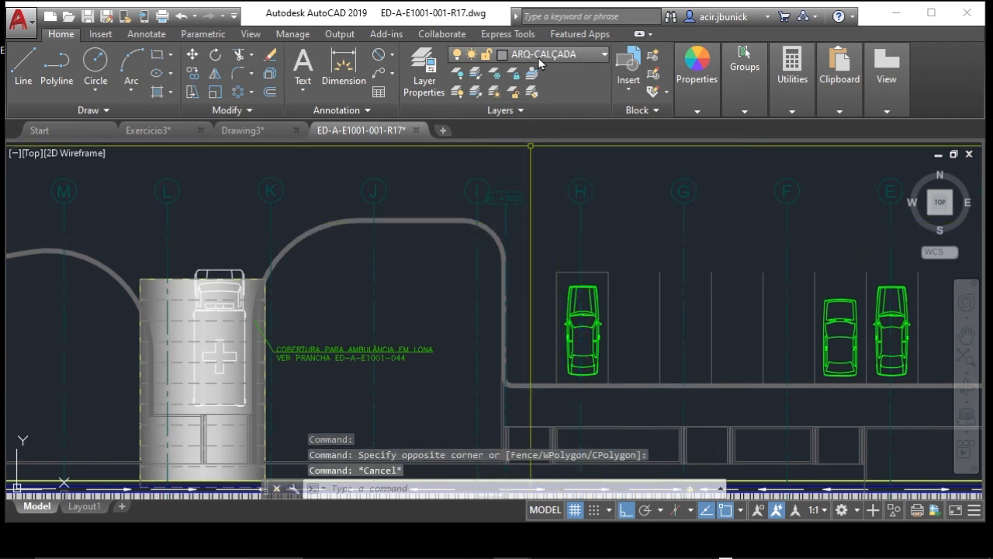
- Turn off the ARQ-EIXO layer from the layer list with the grid H axis line selected, and undo the layer change
left_click(603, 218)
left_click(567, 222)
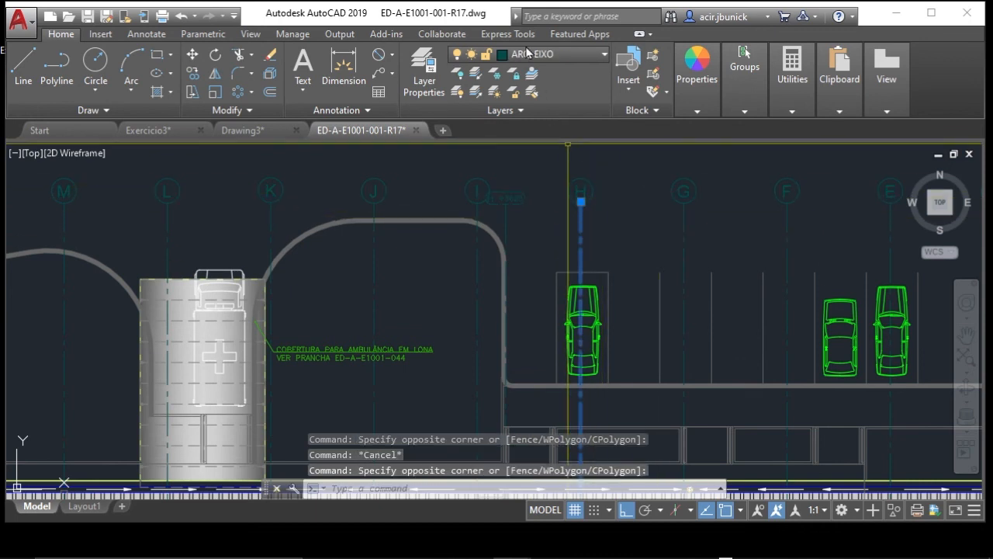
left_click(605, 54)
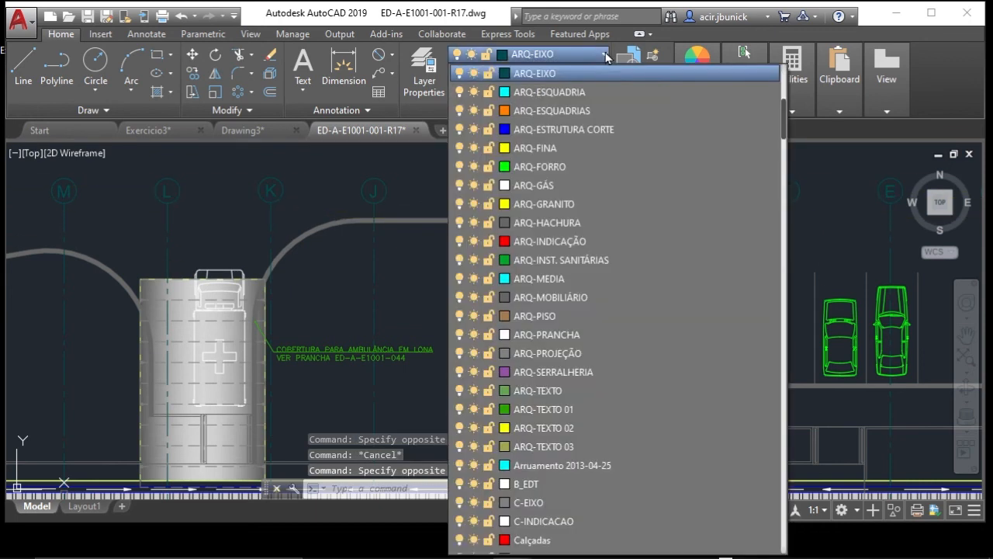
left_click(459, 73)
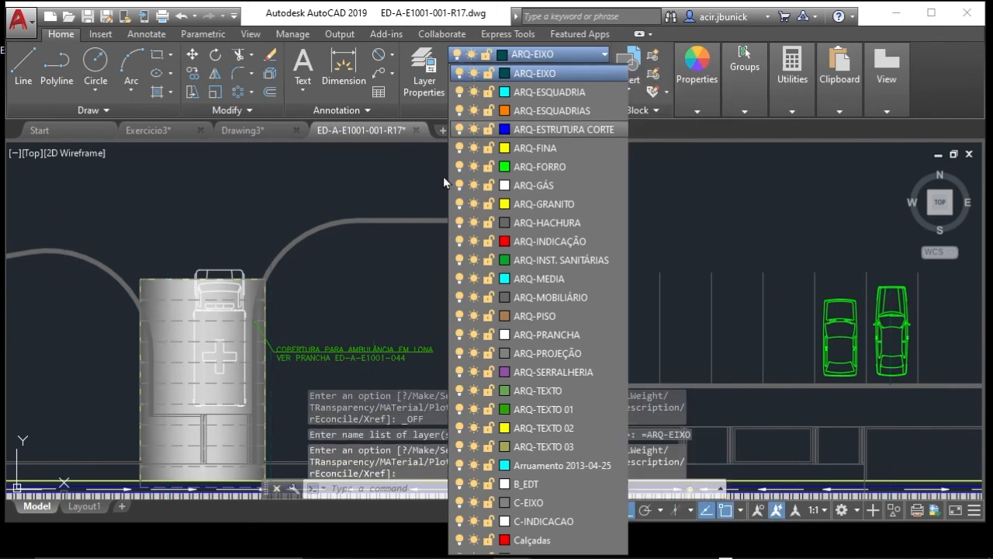
left_click(443, 176)
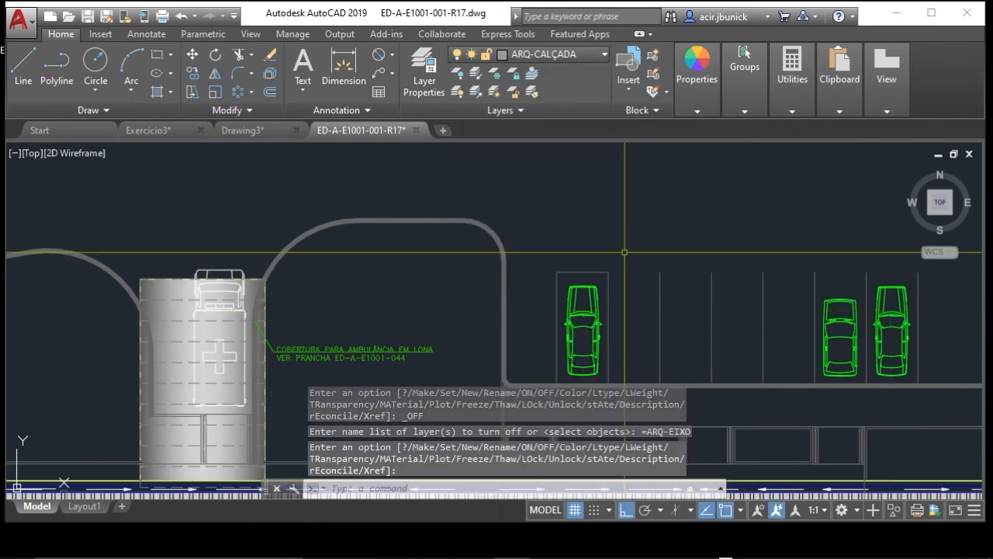
key("ctrl+z")
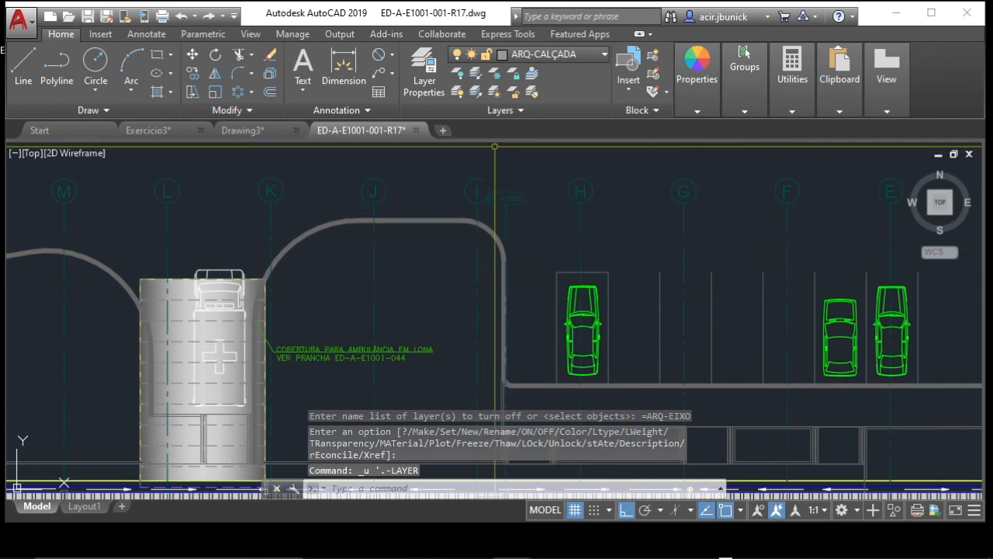
- Turn off the ARQ-EIXO layer by picking the grid H axis line, and turn all layers back on
left_click(458, 75)
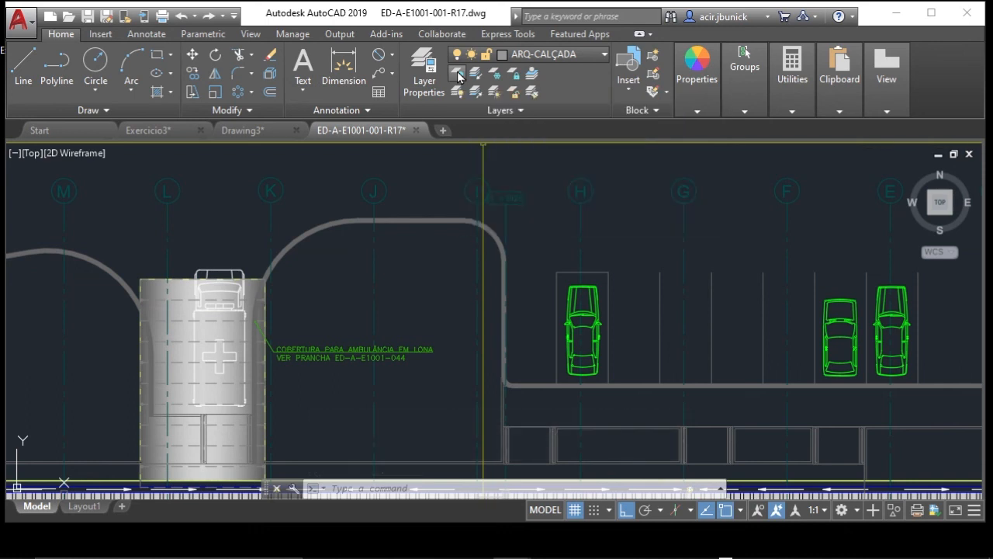
left_click(580, 228)
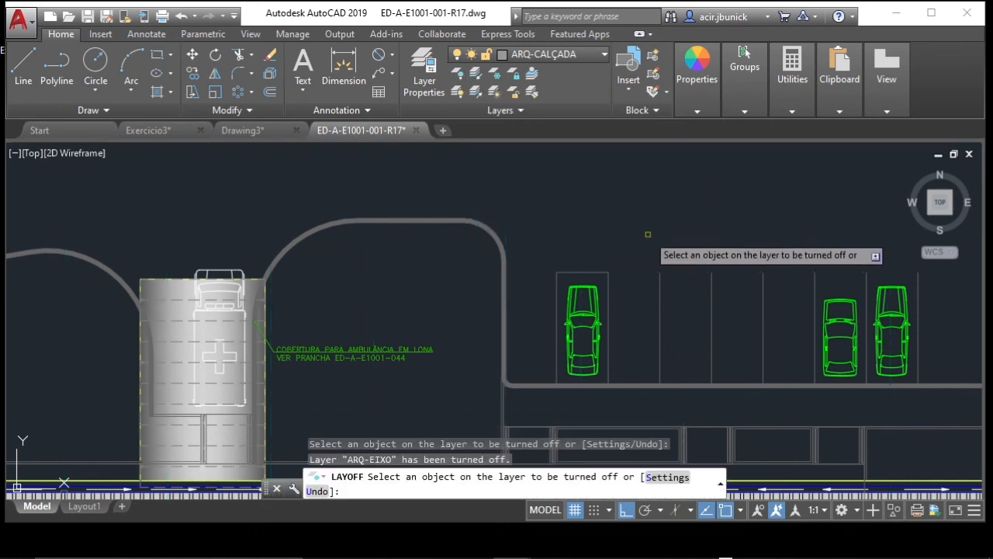
right_click(624, 241)
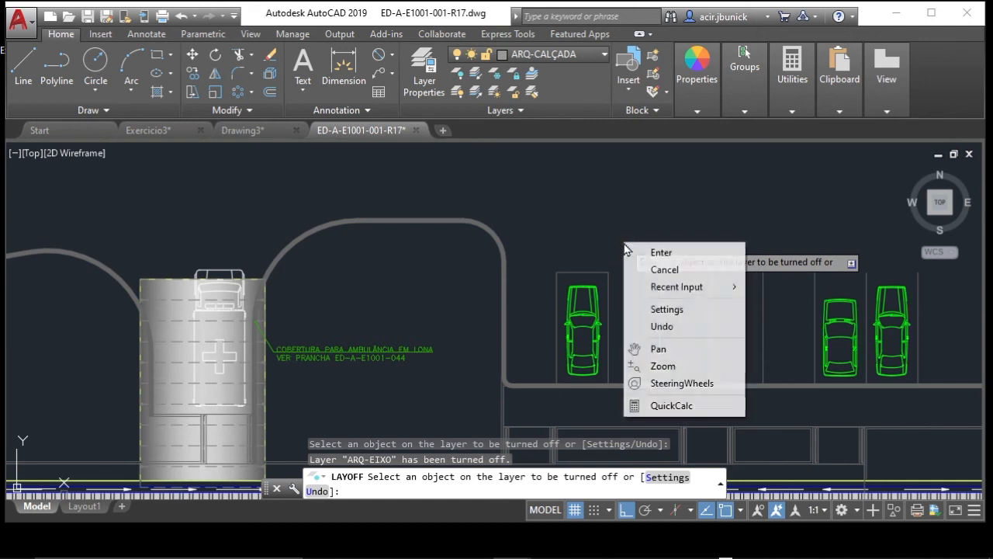
left_click(654, 251)
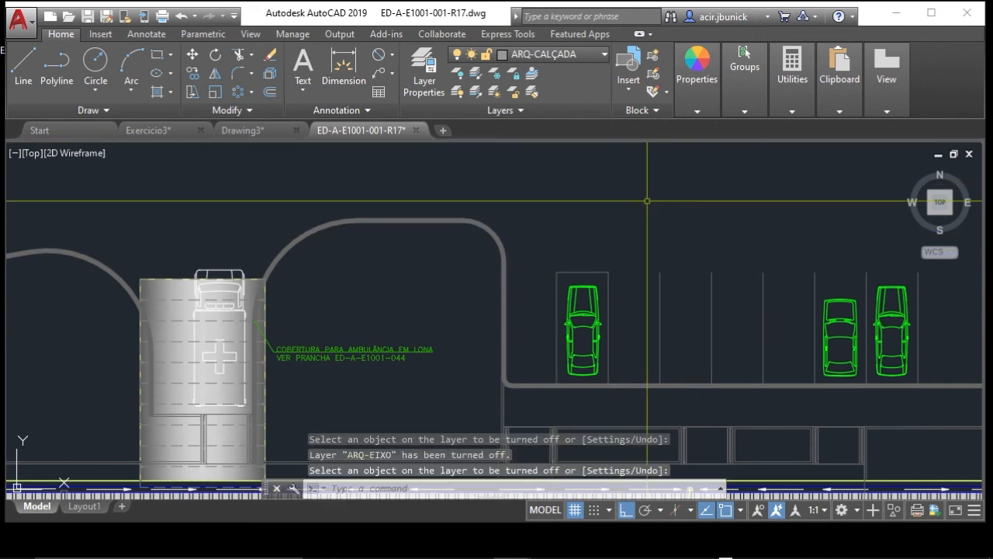
left_click(458, 92)
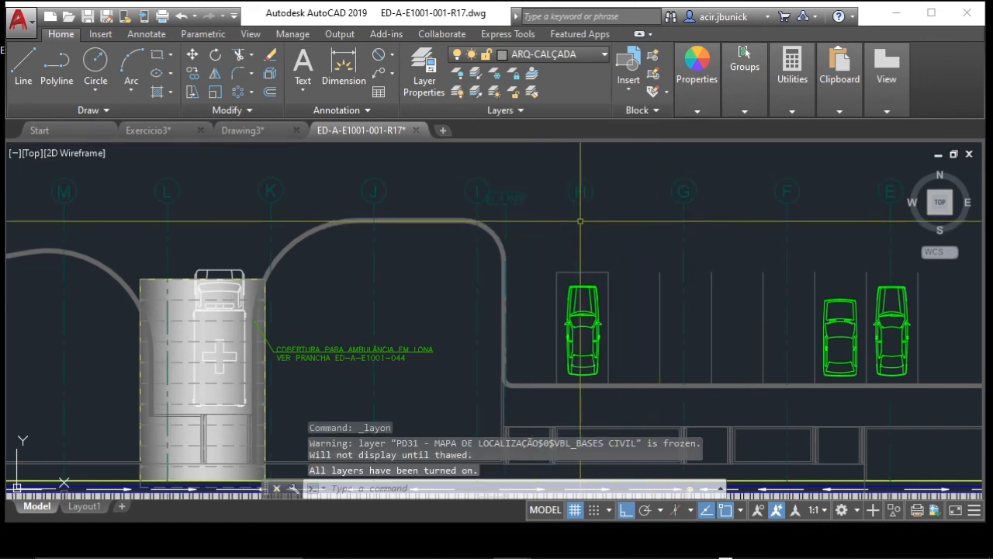
- Isolate the ARQ-EIXO layer using the vertical axis line at grid bubble H, and clear any remaining selection
left_click(477, 78)
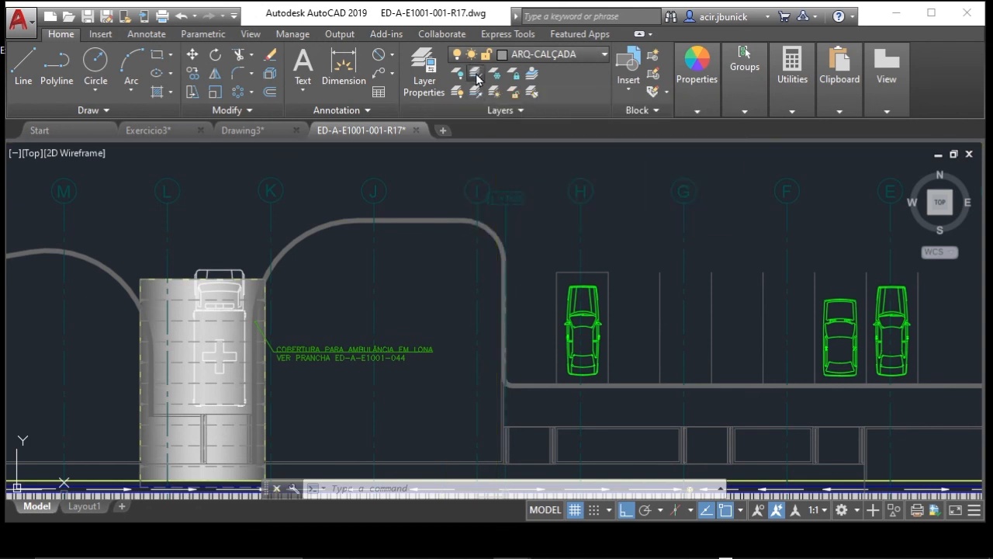
left_click(579, 228)
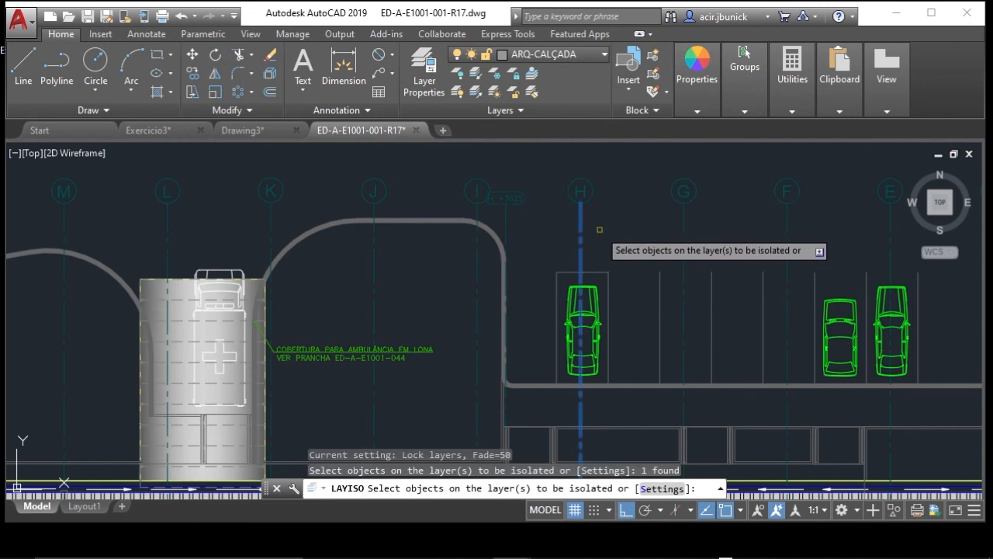
right_click(600, 230)
left_click(632, 241)
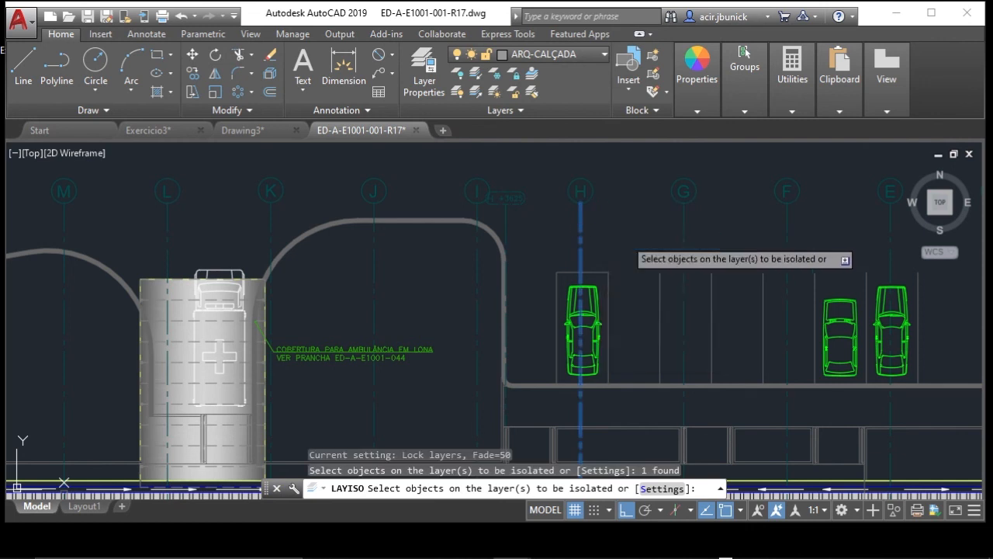
key("Return")
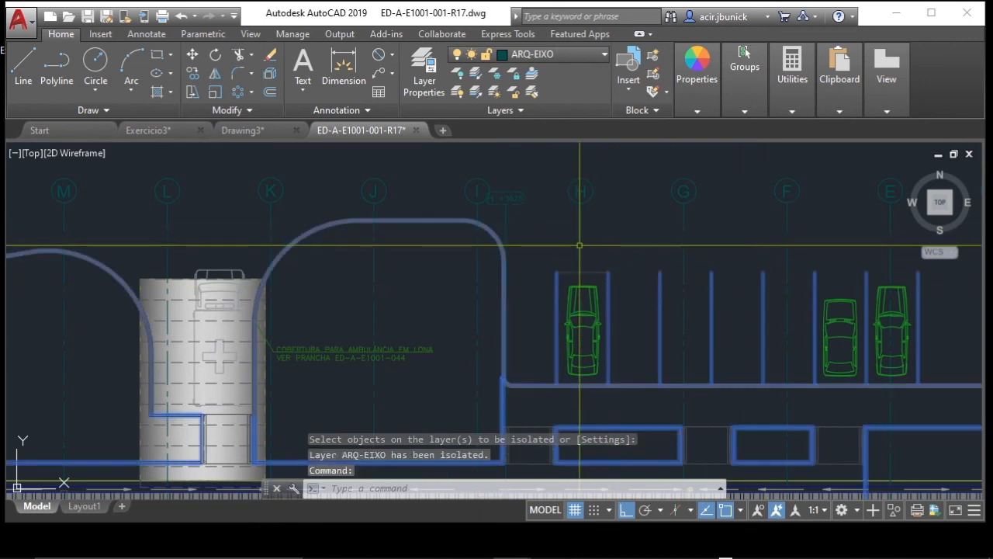
key("Escape")
key("Escape")
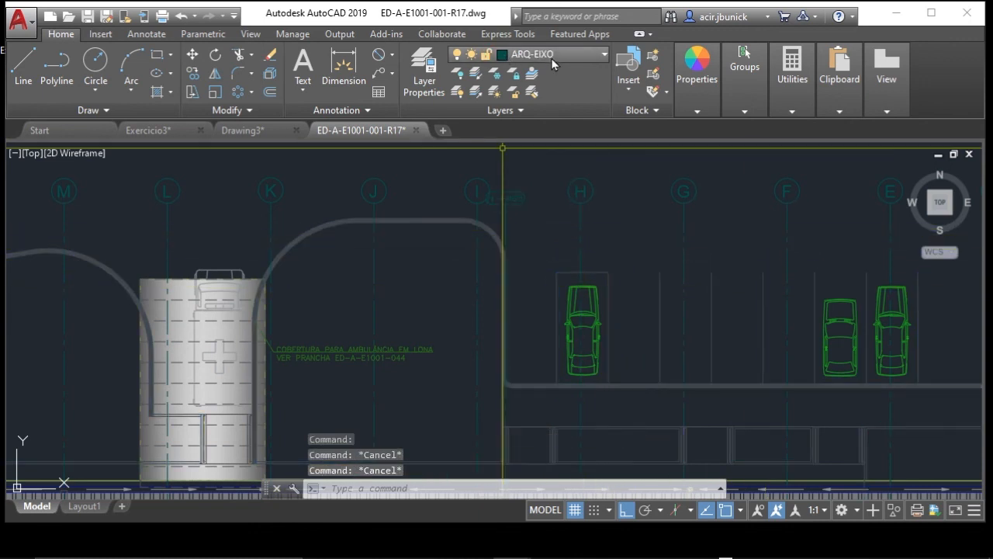
- Check the lock state of the other layers in the layer list, and close the list
left_click(558, 55)
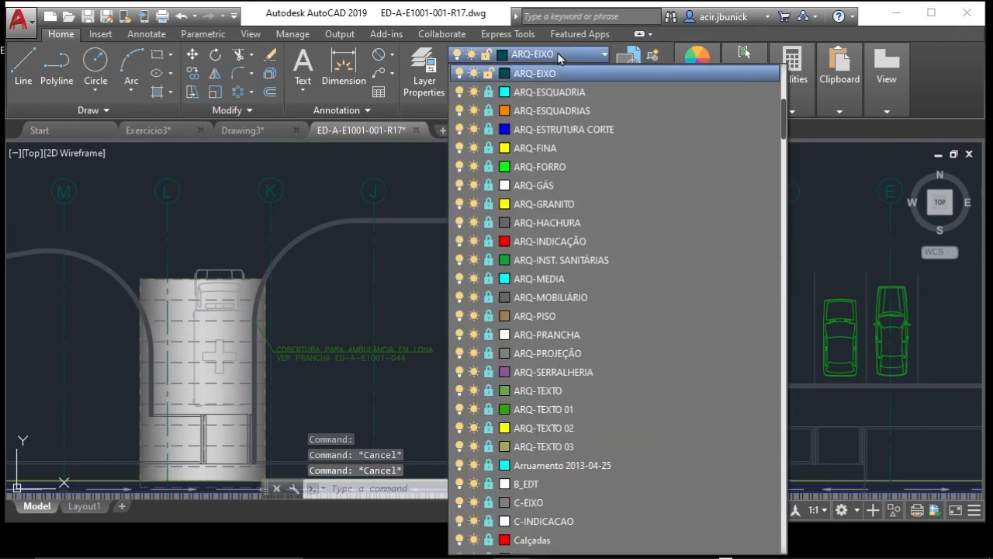
left_click(557, 53)
key("Escape")
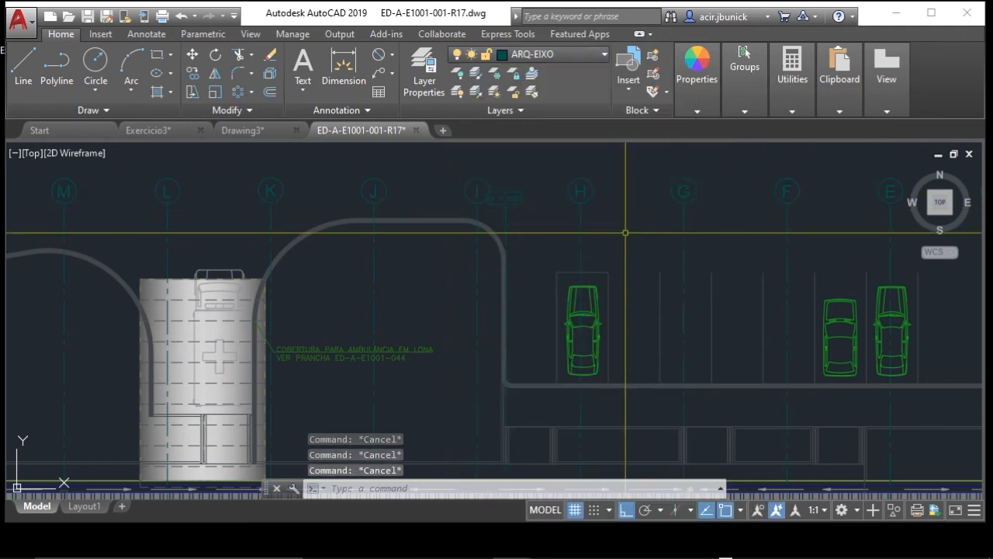
- Stretch the upper endpoint of the grid H axis line sideways, and undo the grip edit
left_click(578, 237)
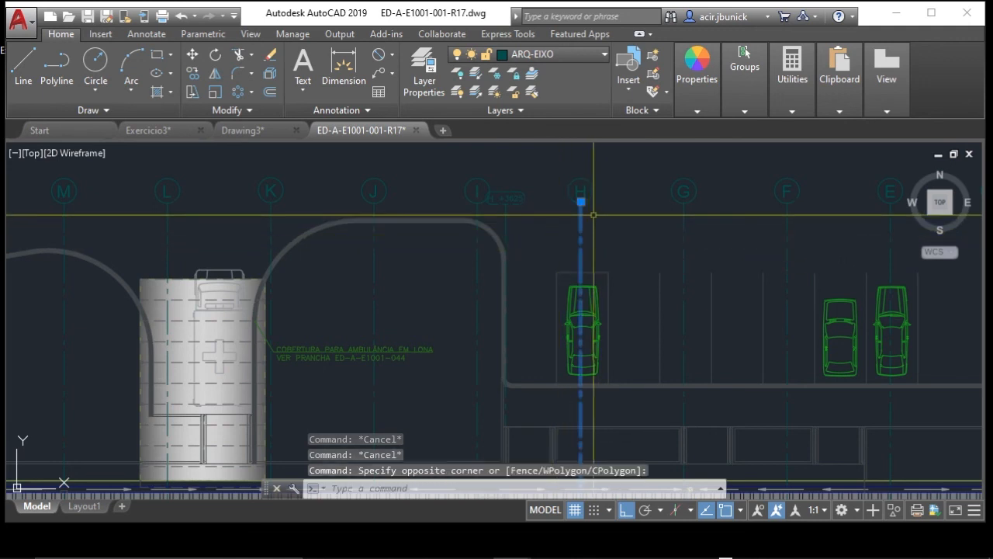
left_click(582, 194)
left_click(581, 195)
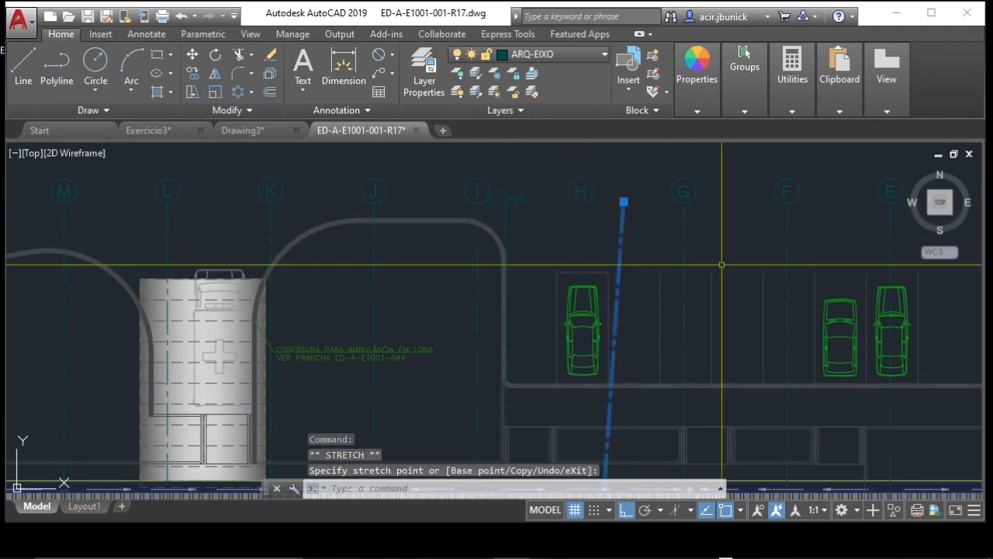
key("Escape")
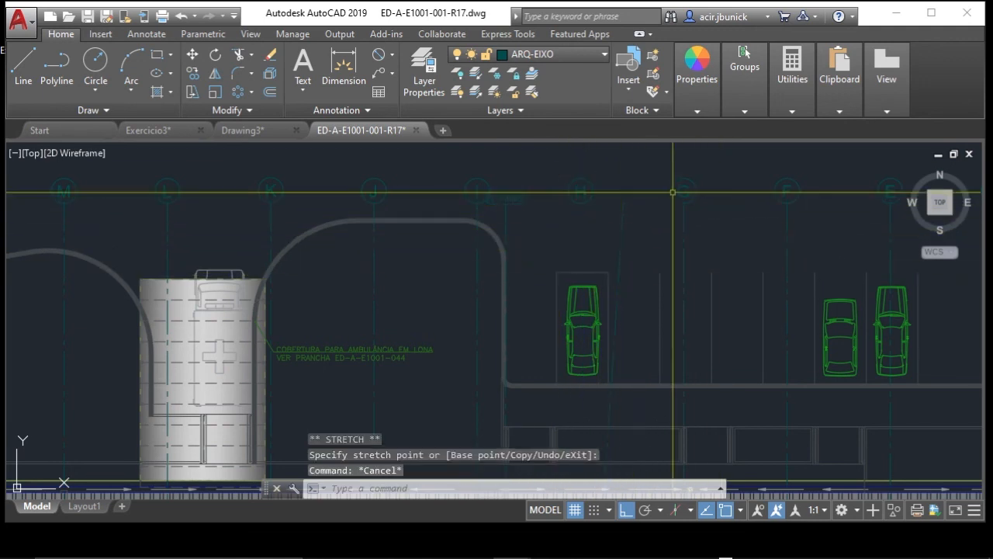
key("ctrl+z")
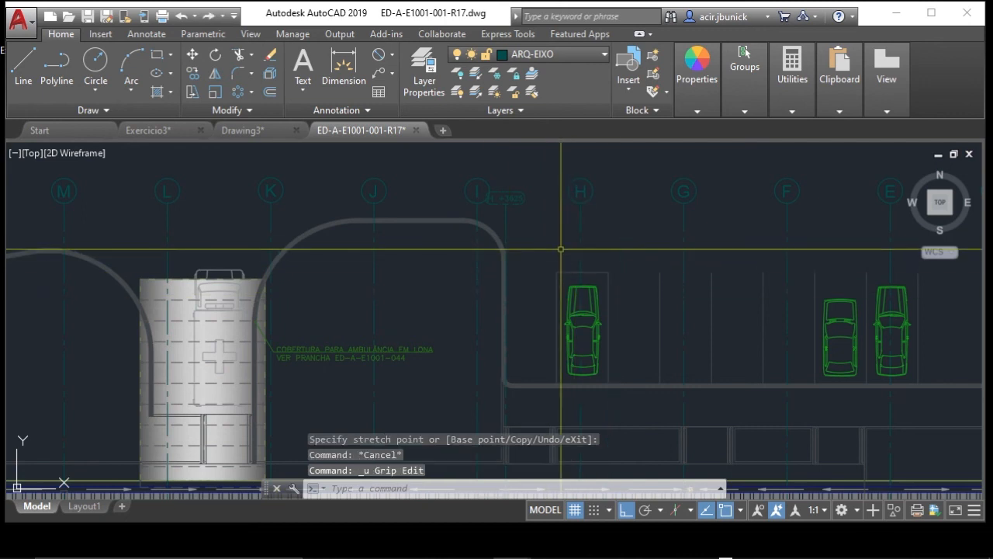
- Try to erase the green car parked at grid H with the Erase command, and cancel the command
left_click(596, 299)
key("Escape")
key("Escape")
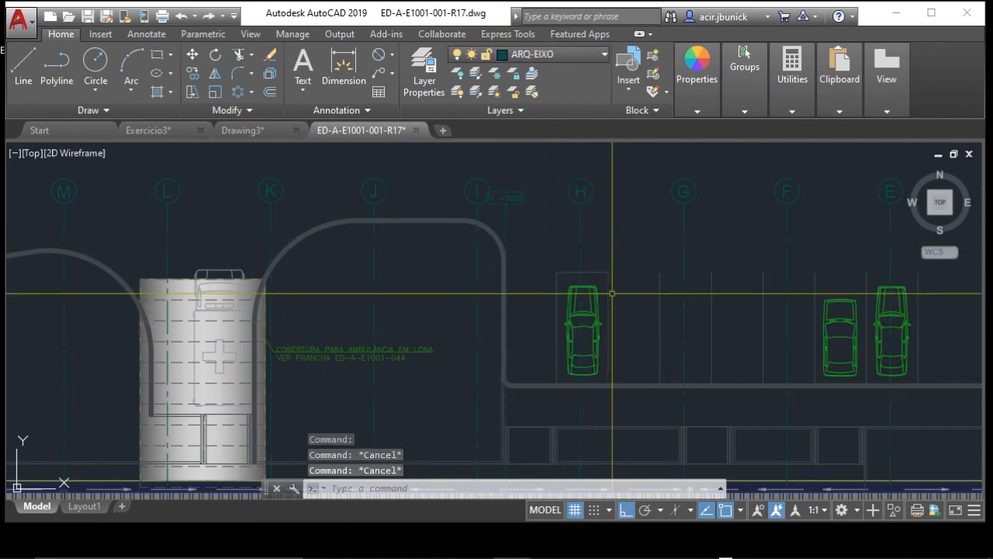
type("e")
key("Return")
left_click(597, 319)
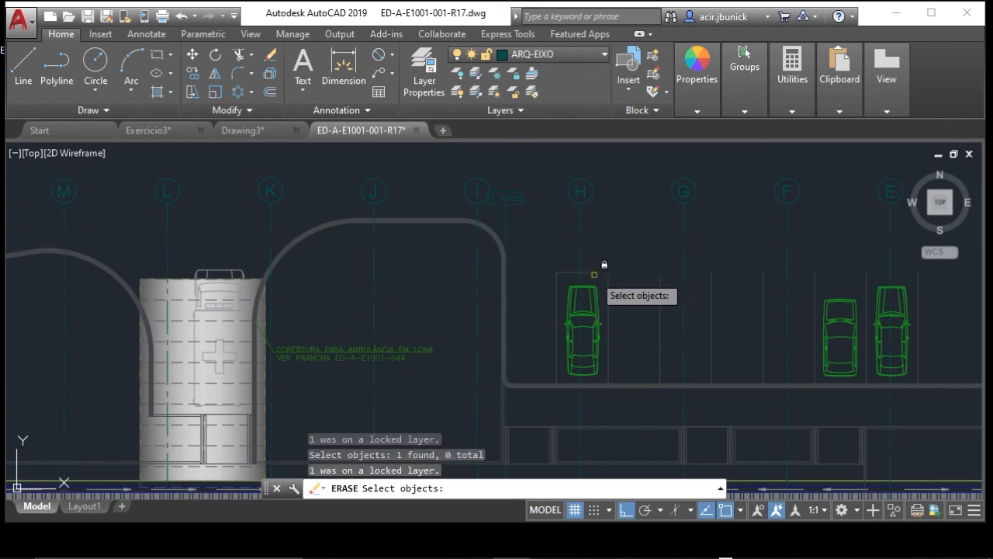
key("Escape")
key("Escape")
- Erase the unlocked objects within a crossing window around the whole building and its grid axes, and undo the erase
scroll(606, 262, "down", 5)
mouse_move(536, 229)
middle_mouse_down()
mouse_move(548, 221)
mouse_move(644, 244)
middle_mouse_up()
type("e")
key("Return")
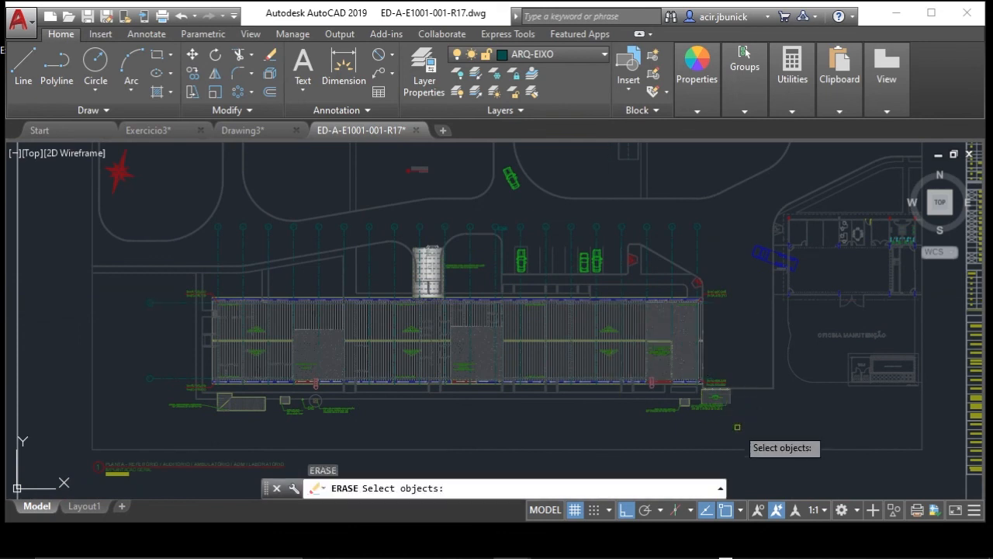
left_click(773, 428)
left_click(142, 193)
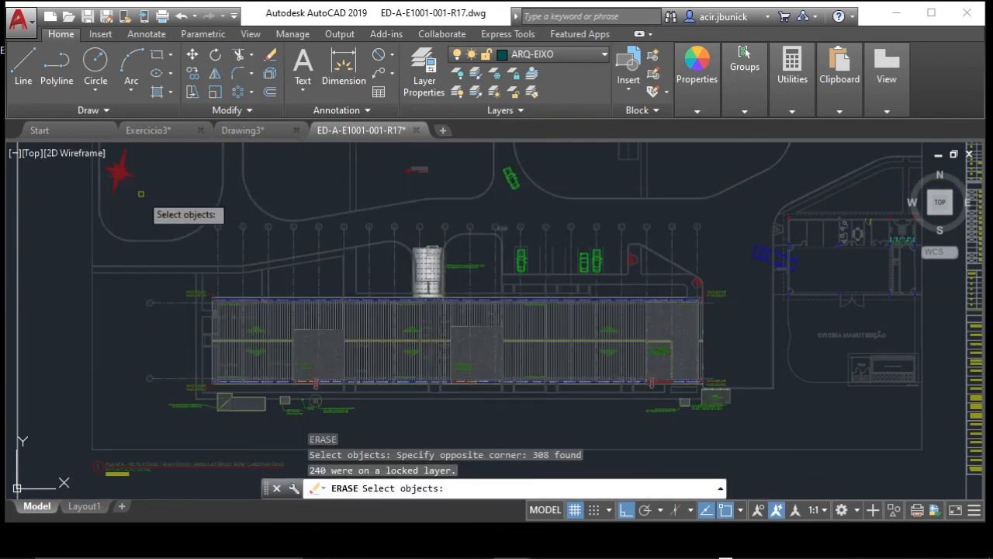
key("Return")
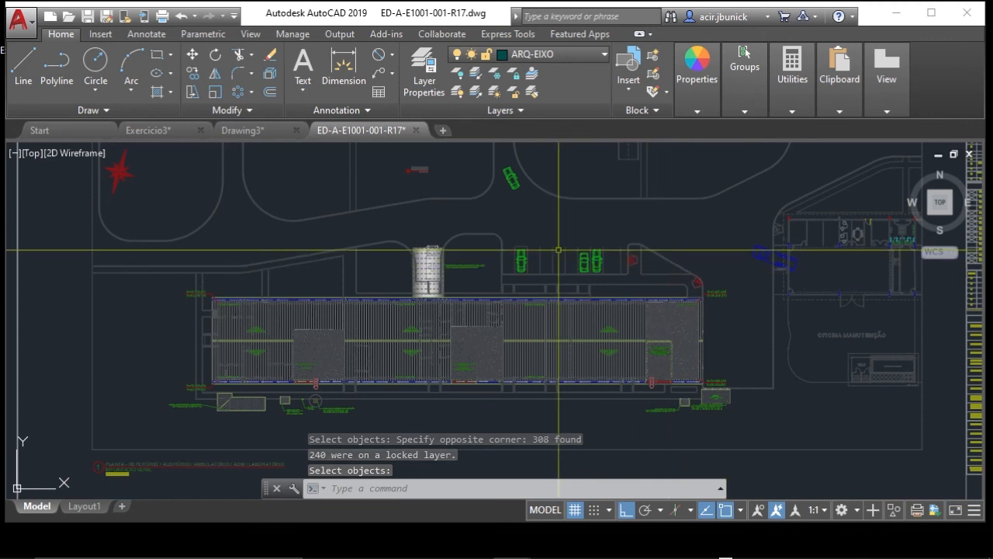
key("ctrl+z")
key("Escape")
key("Escape")
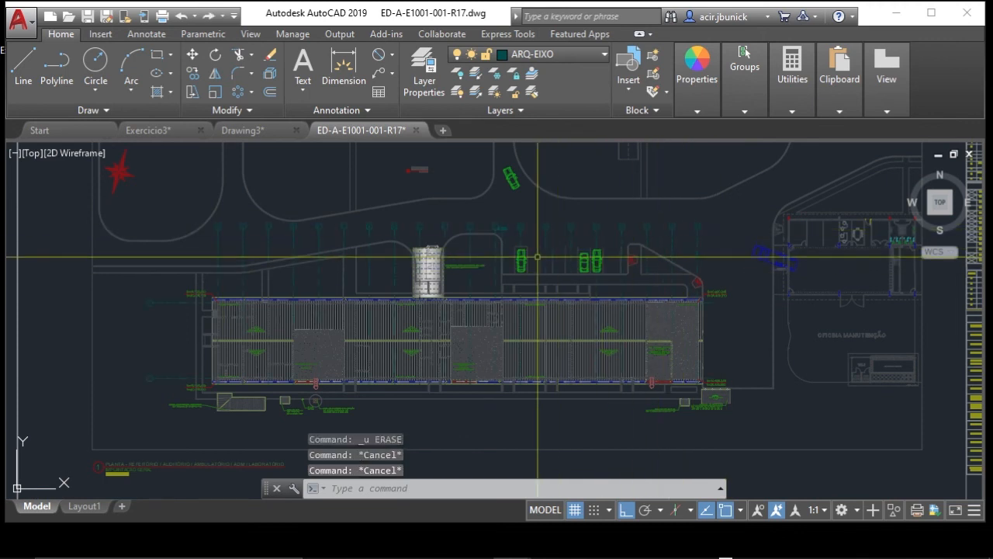
- Unisolate the layers to restore those locked by the layer isolation
scroll(537, 257, "up", 4)
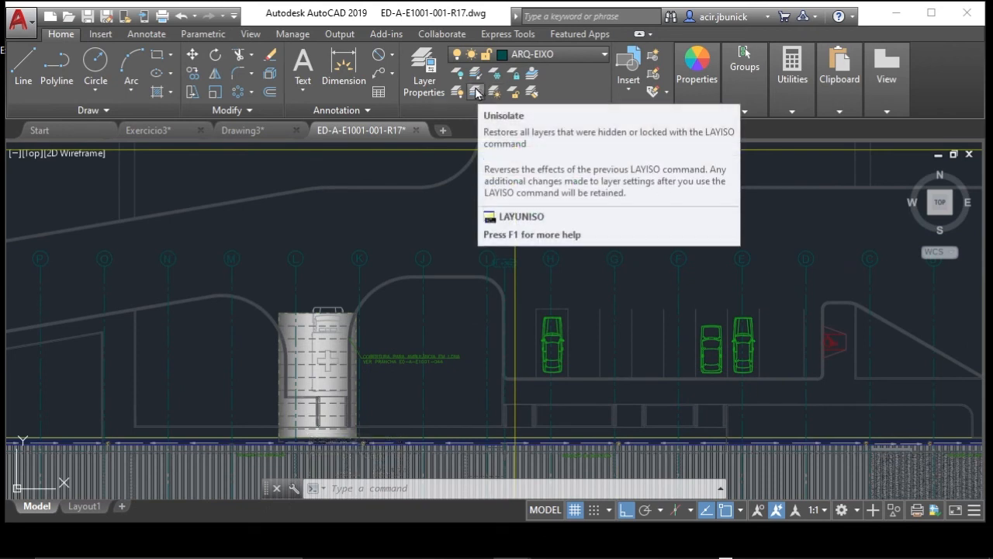
left_click(476, 93)
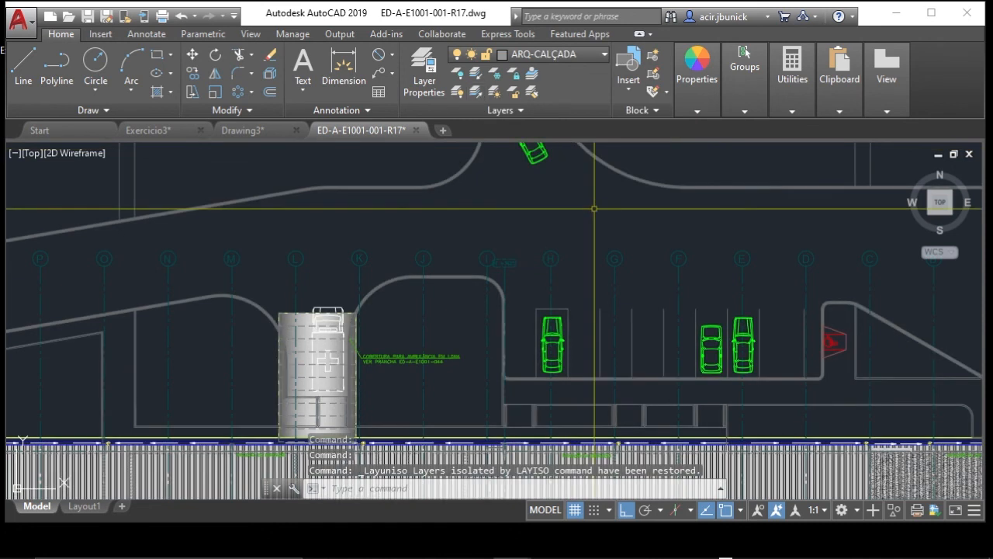
- Freeze the ARQ-EIXO layer by picking the grid G axis line, end the command, and thaw all layers
middle_click_drag(591, 262, 449, 235)
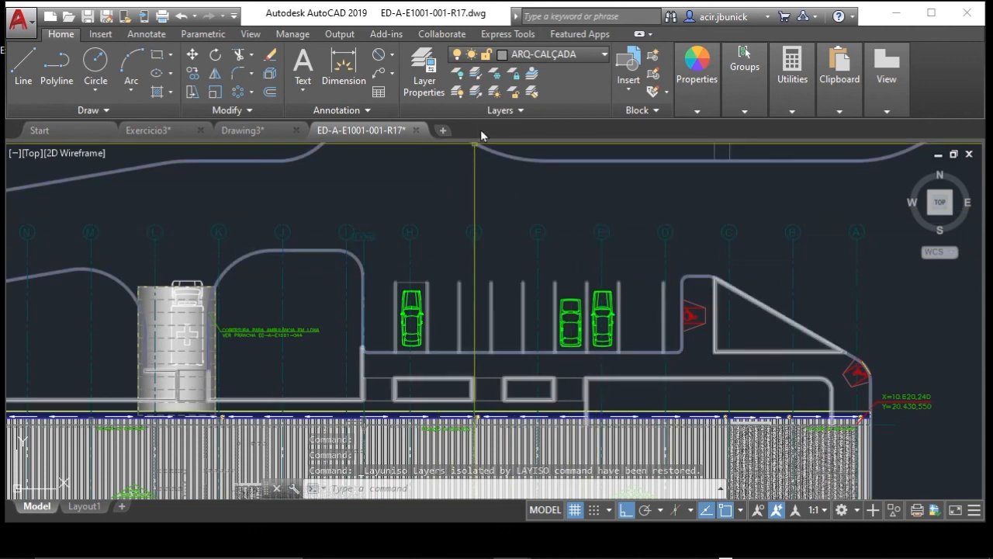
left_click(497, 93)
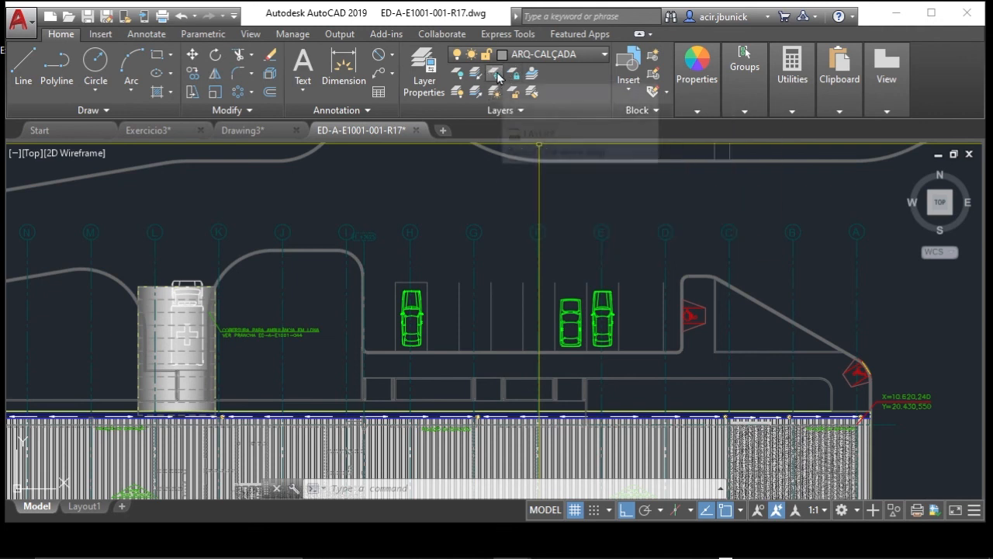
left_click(495, 73)
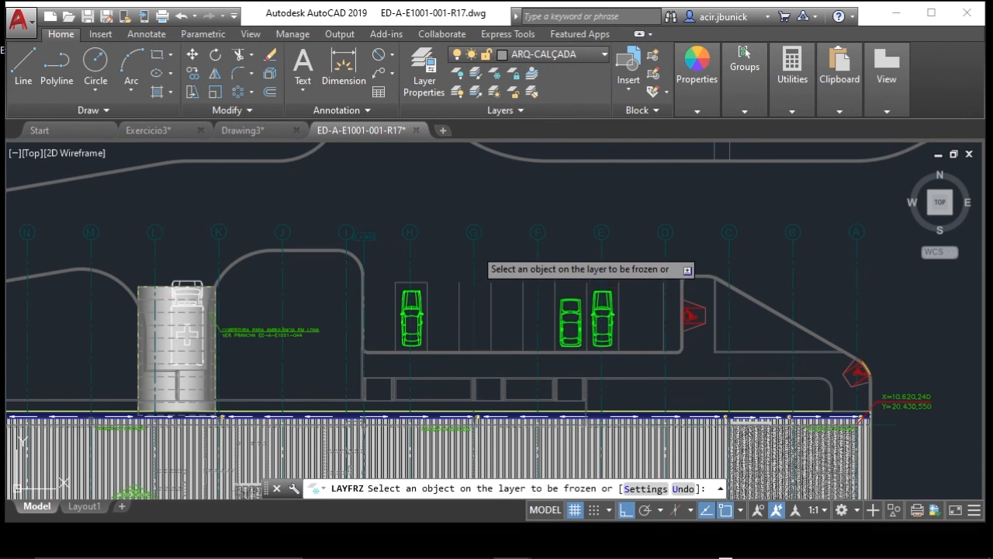
left_click(474, 248)
right_click(484, 258)
left_click(486, 247)
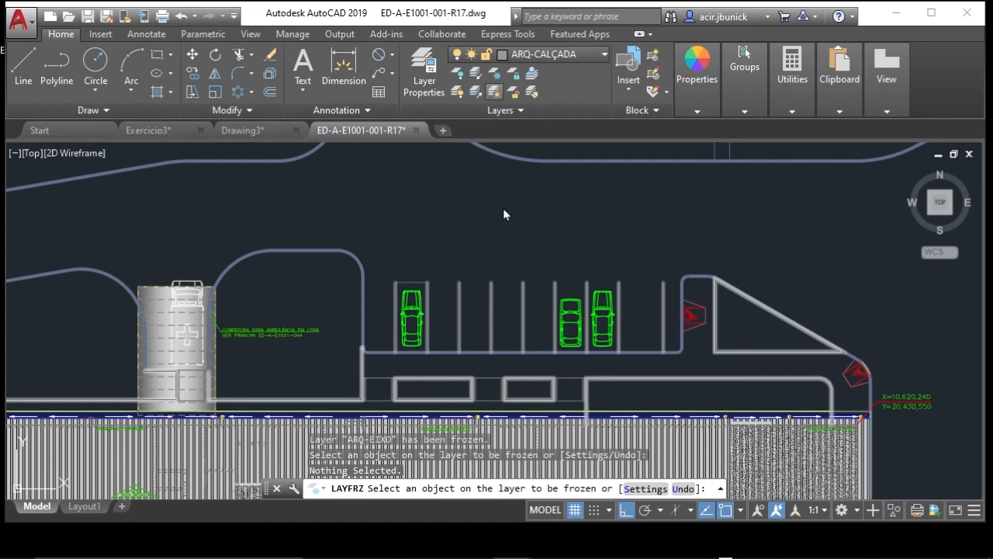
key("Escape")
type("laythw")
key("Return")
left_click(504, 218)
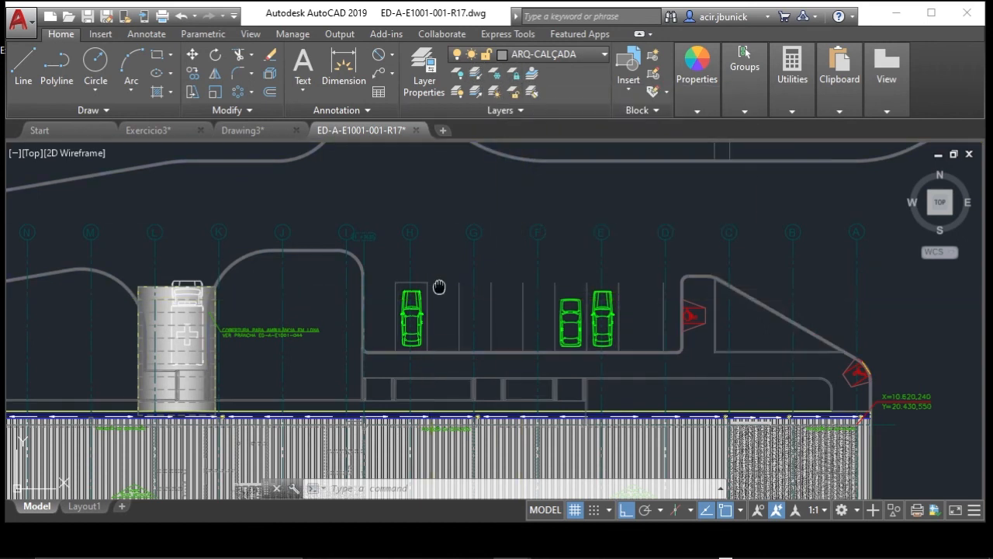
middle_click_drag(427, 293, 606, 240)
mouse_move(669, 237)
middle_mouse_down()
mouse_move(497, 218)
mouse_move(405, 234)
middle_mouse_up()
mouse_move(638, 273)
middle_mouse_down()
mouse_move(532, 282)
mouse_move(543, 271)
mouse_move(846, 282)
middle_mouse_up()
scroll(494, 281, "up", 4)
scroll(634, 234, "down", 4)
scroll(596, 256, "up", 4)
scroll(846, 282, "down", 4)
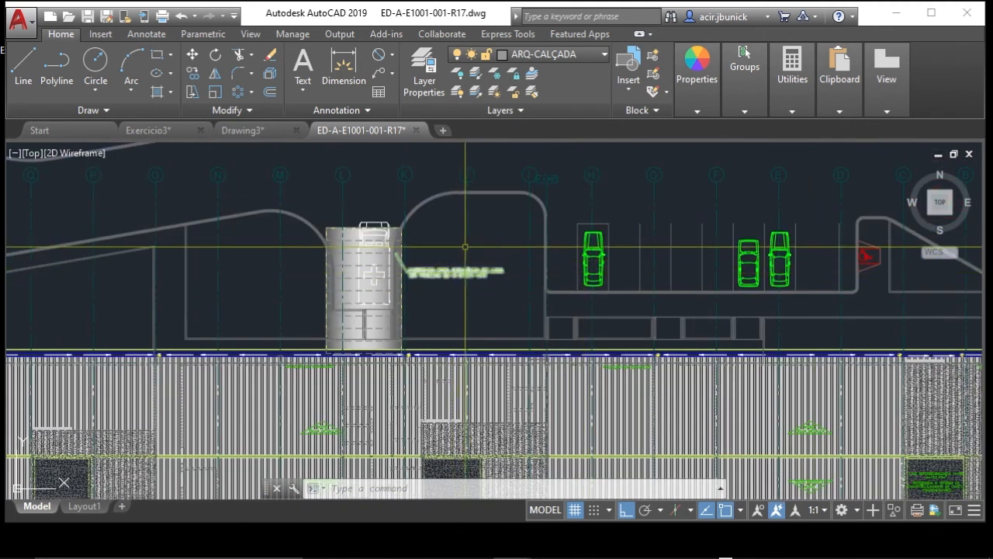
mouse_move(579, 224)
middle_mouse_down()
mouse_move(497, 254)
mouse_move(505, 260)
middle_mouse_up()
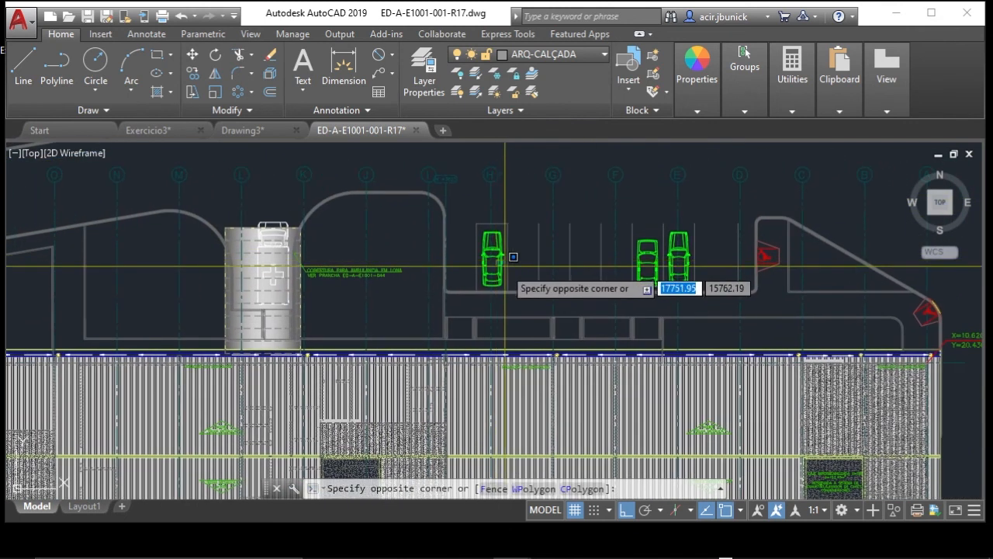
left_click(492, 270)
key("Escape")
left_click(502, 252)
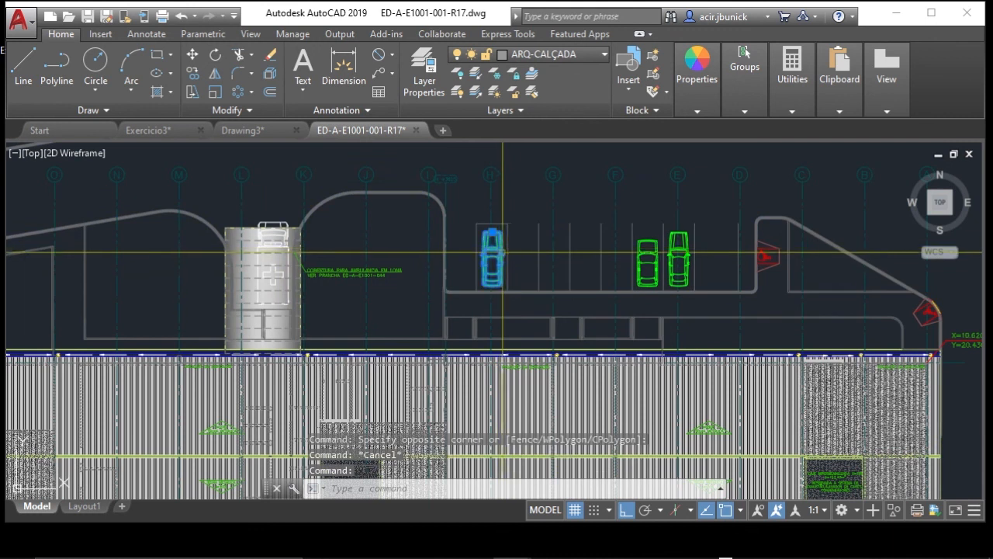
key("Escape")
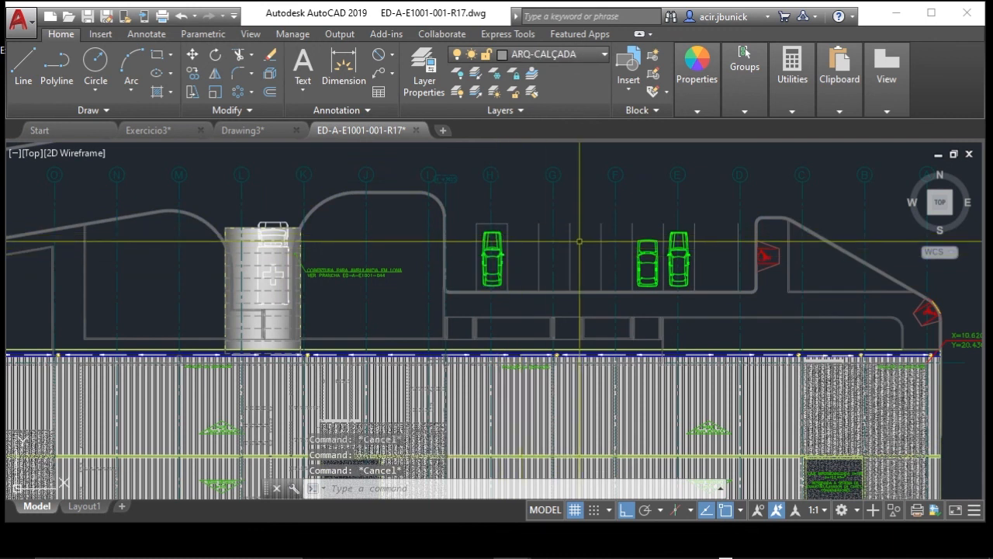
left_click(532, 288)
key("Escape")
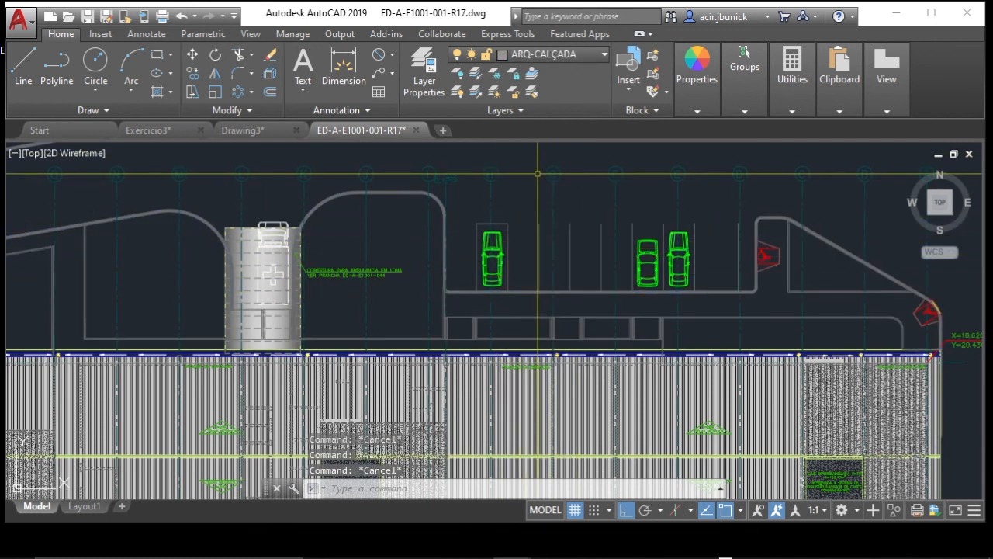
- Lock the VBL_ARRUAMENTO layer by picking the green car at grid H, try to move the parking stall line above it, and cancel
left_click(517, 77)
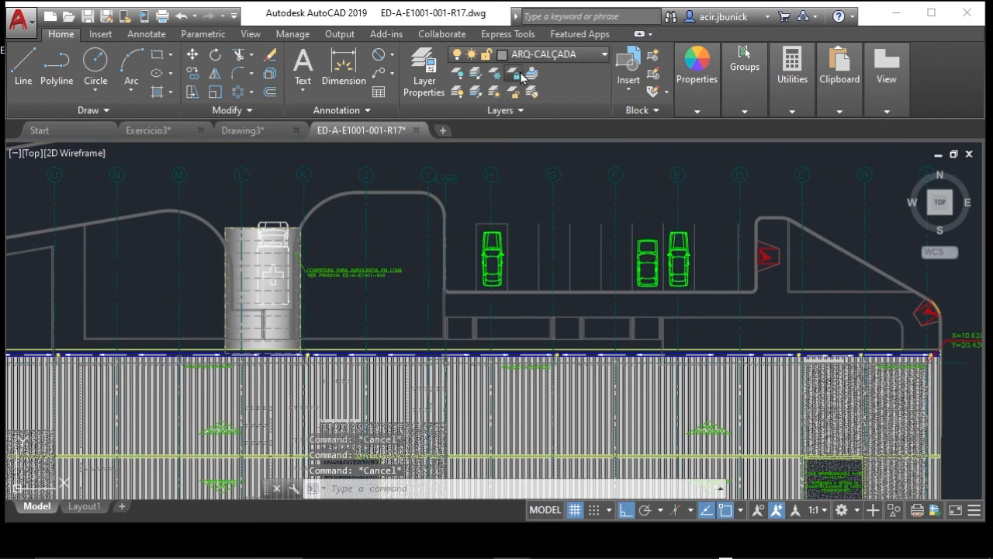
left_click(498, 235)
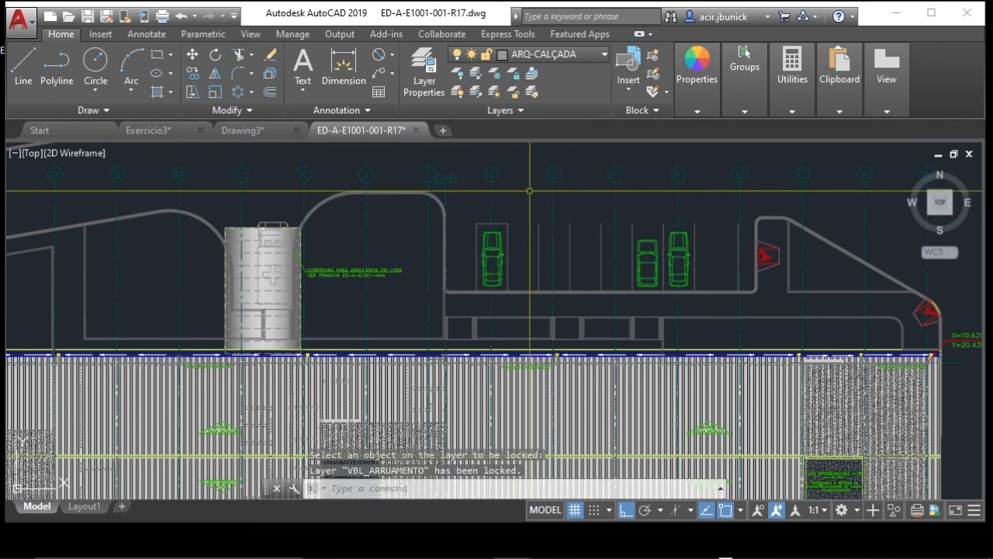
type("m")
key("Return")
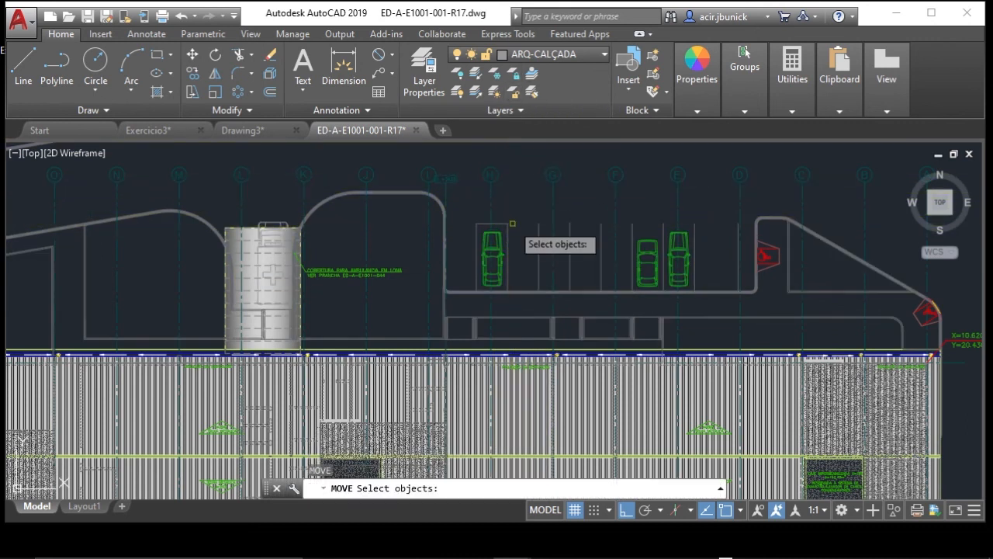
left_click(495, 226)
key("Return")
left_click(598, 188)
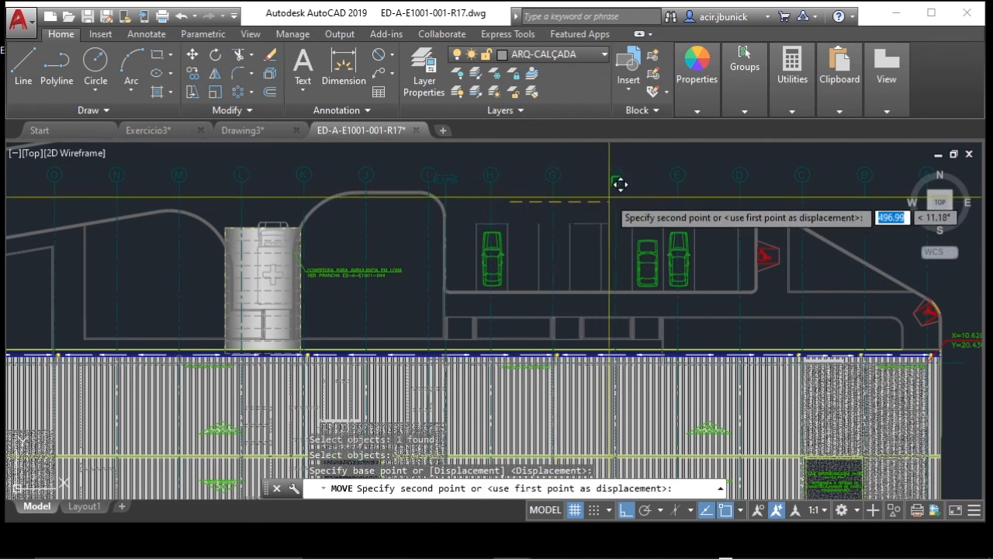
key("Escape")
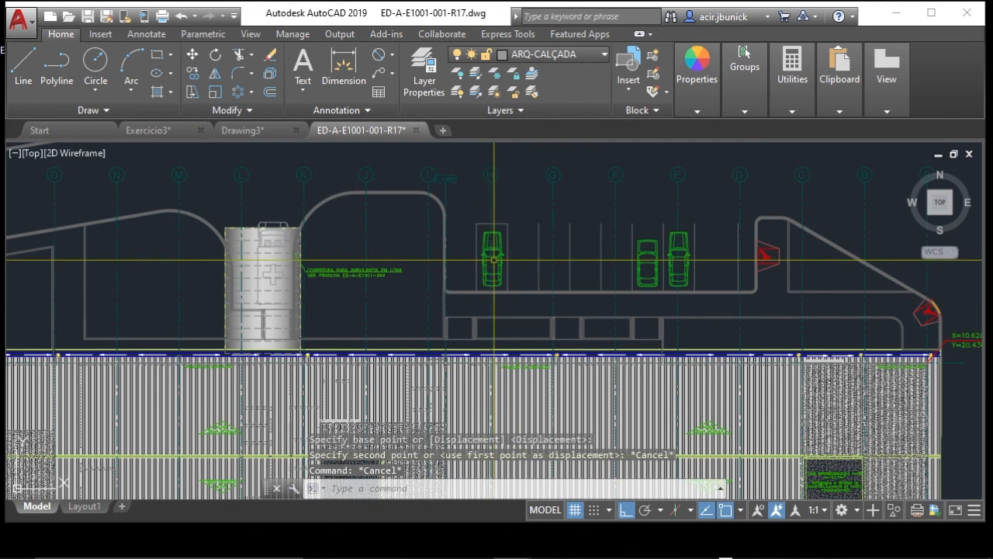
- Unlock the VBL_ARRUAMENTO layer by picking the green car at grid H, and lock the layer again with the same car
left_click(514, 92)
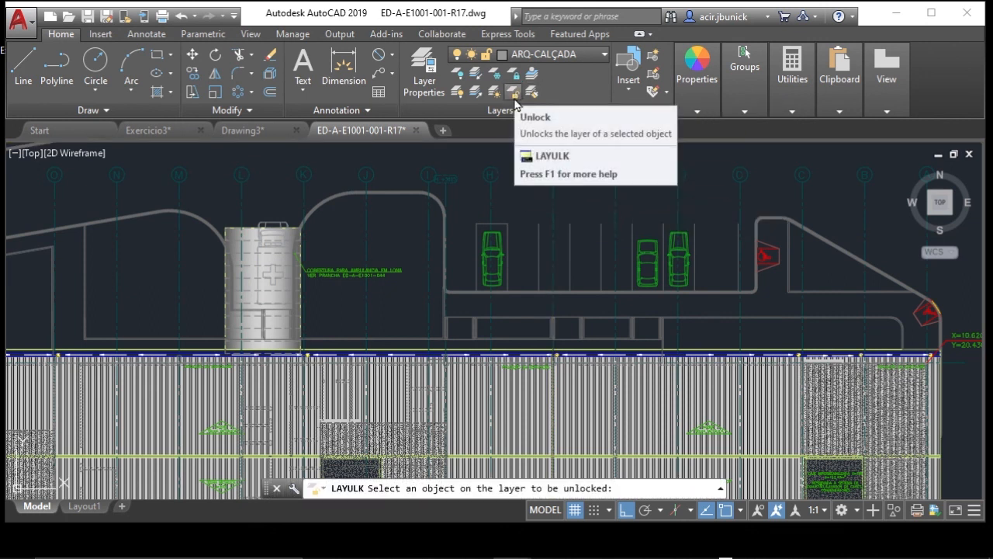
left_click(500, 255)
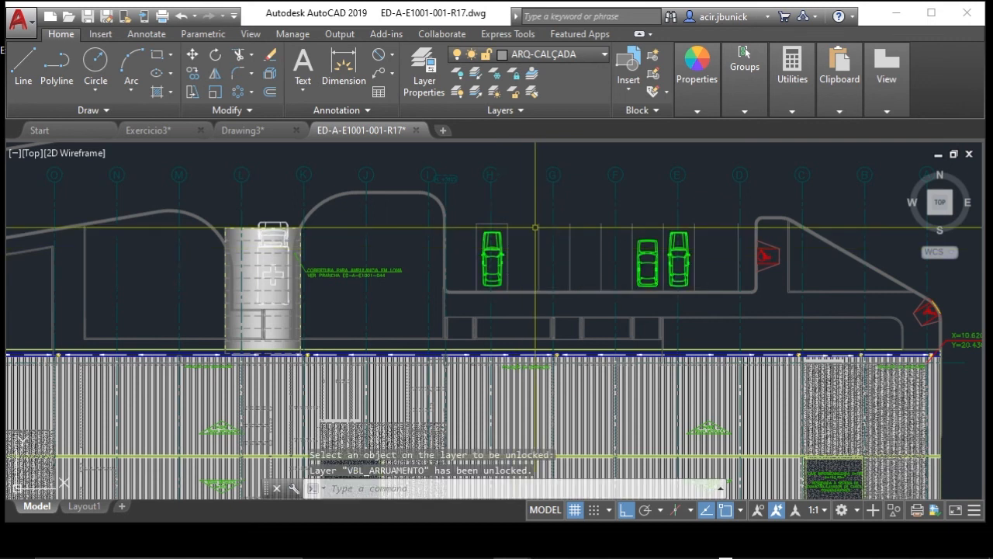
left_click(513, 74)
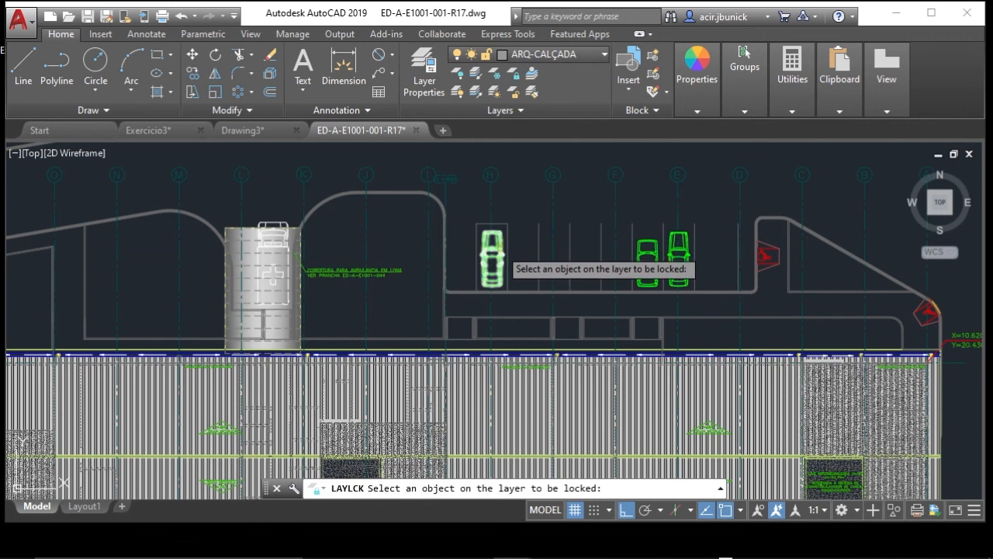
left_click(492, 258)
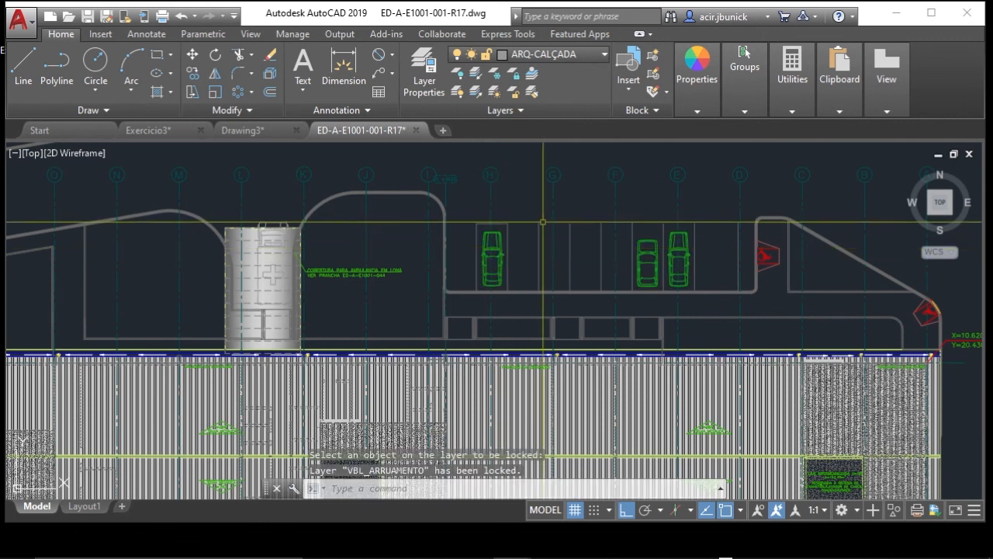
- Try to unisolate the layers, and unlock VBL_ARRUAMENTO by picking the green car at grid H
left_click(475, 93)
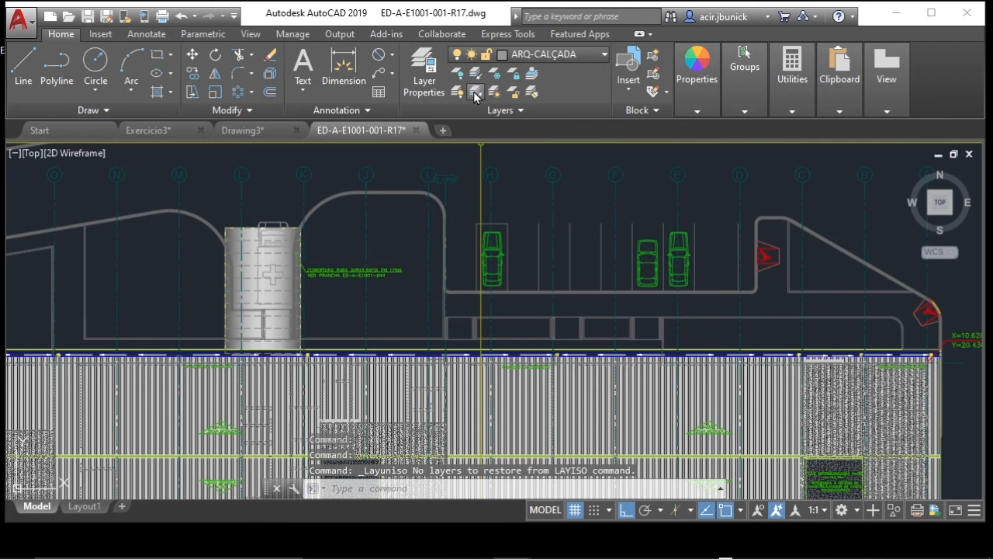
left_click(513, 92)
left_click(505, 250)
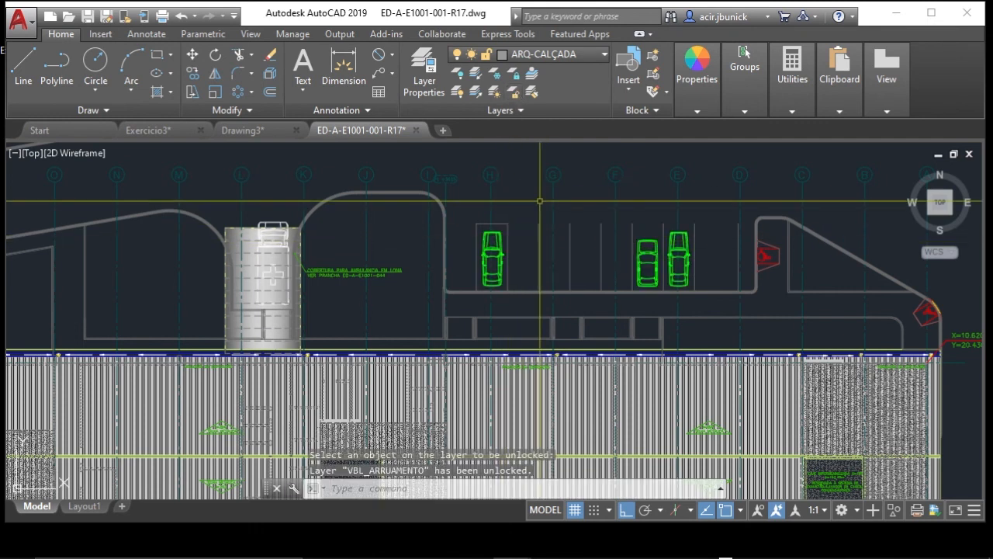
key("Escape")
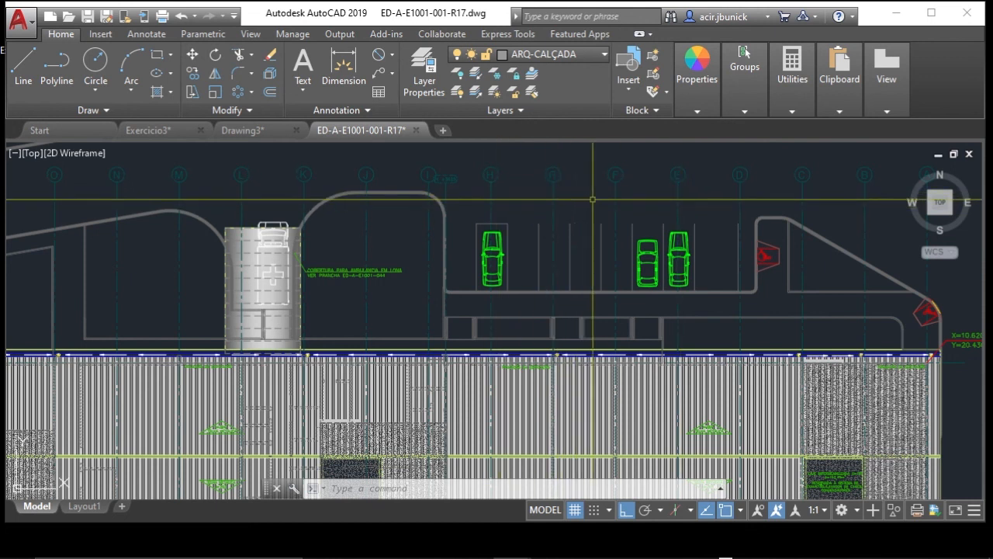
- Draw a short horizontal line on ARQ-CALÇADA above the parking stalls near grid G, and erase it
left_click(24, 62)
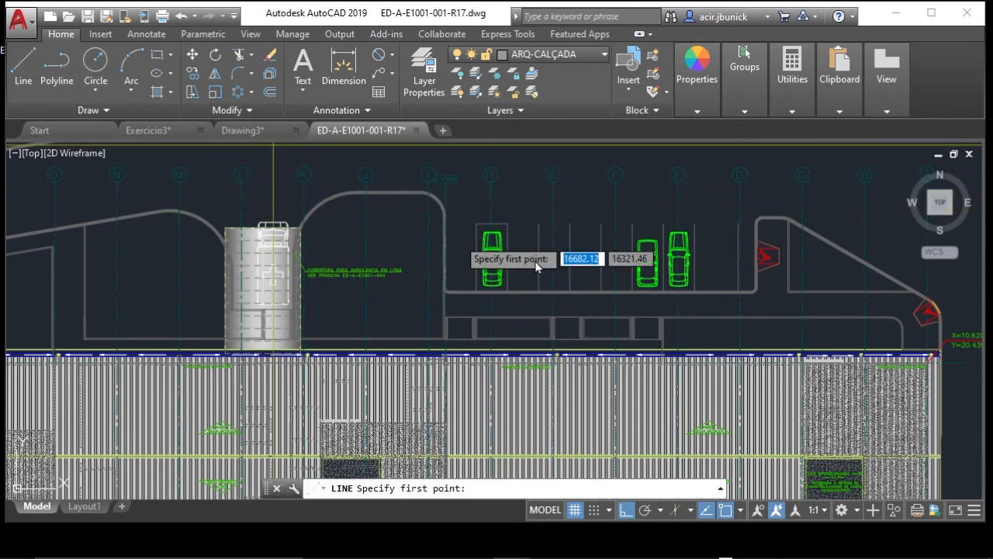
left_click(519, 207)
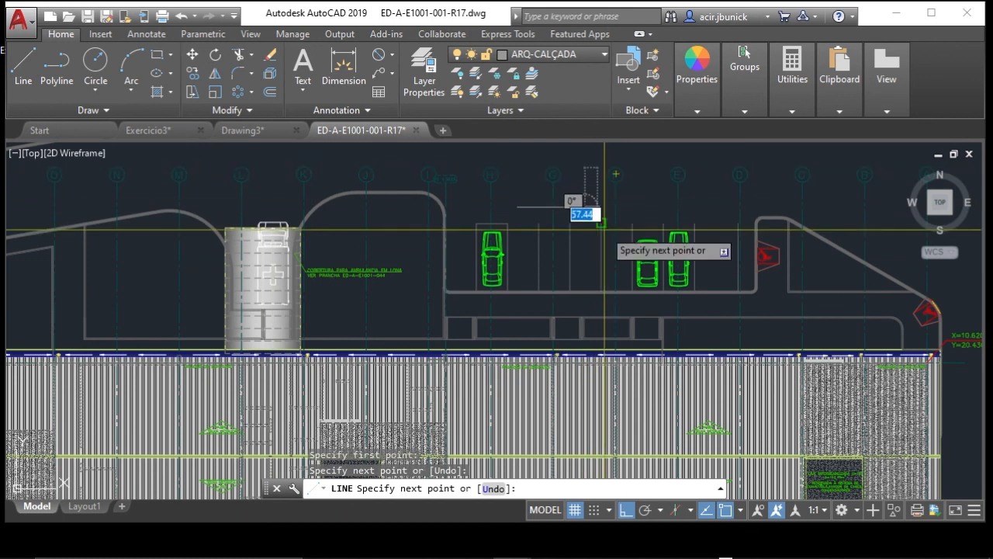
key("Escape")
key("Escape")
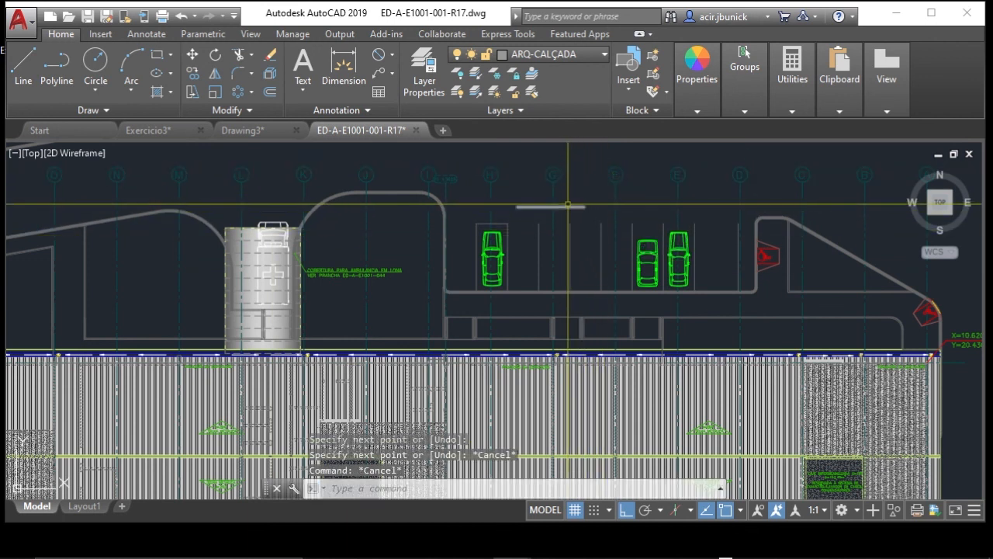
left_click(569, 205)
left_click(572, 208)
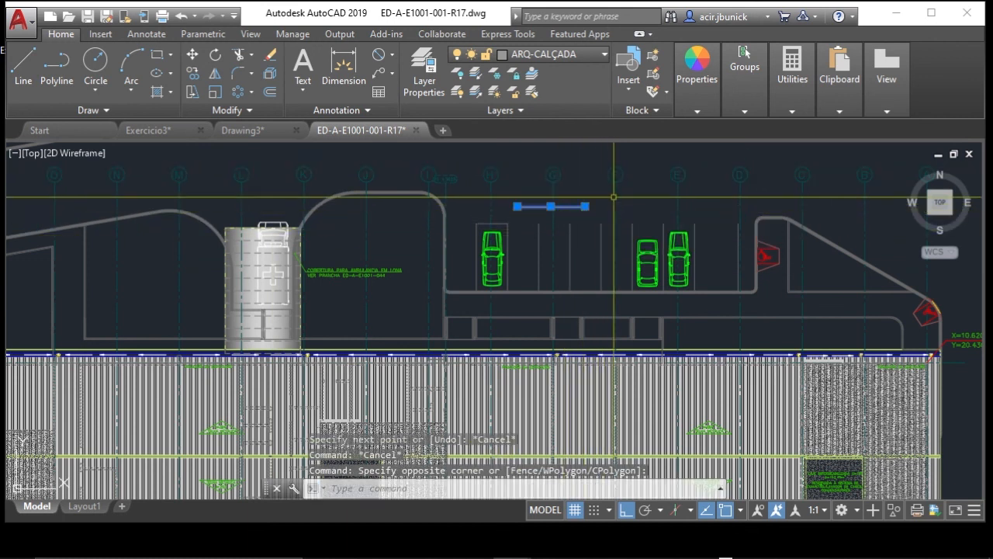
key("Delete")
- Check the layer list, and make ARQ-EIXO the current layer by picking the grid H axis line with Make Current
left_click(605, 55)
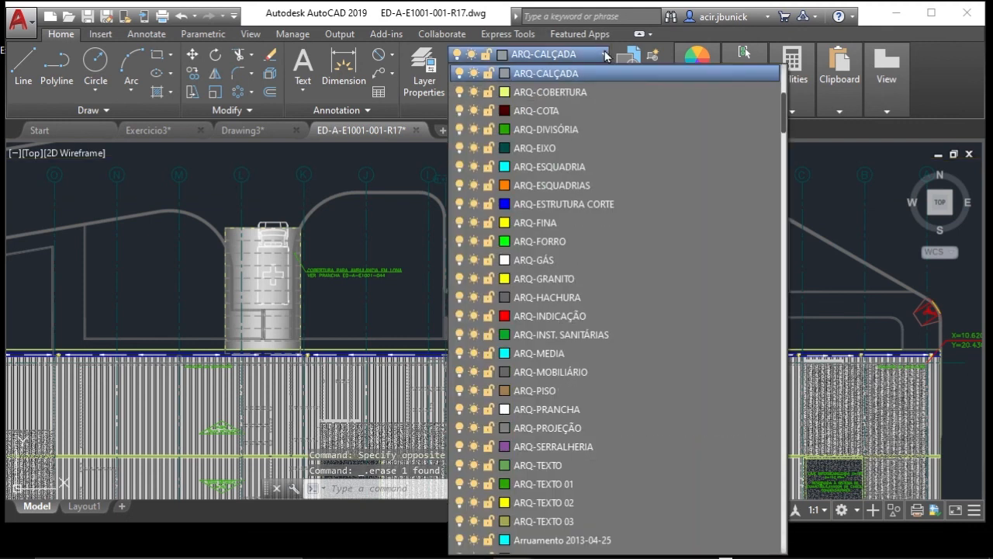
left_click(605, 55)
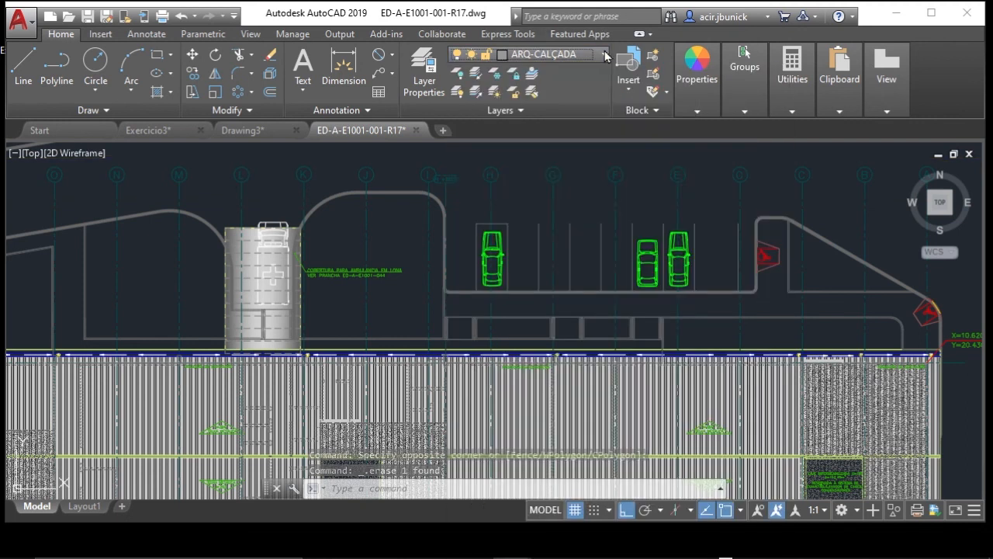
left_click(533, 74)
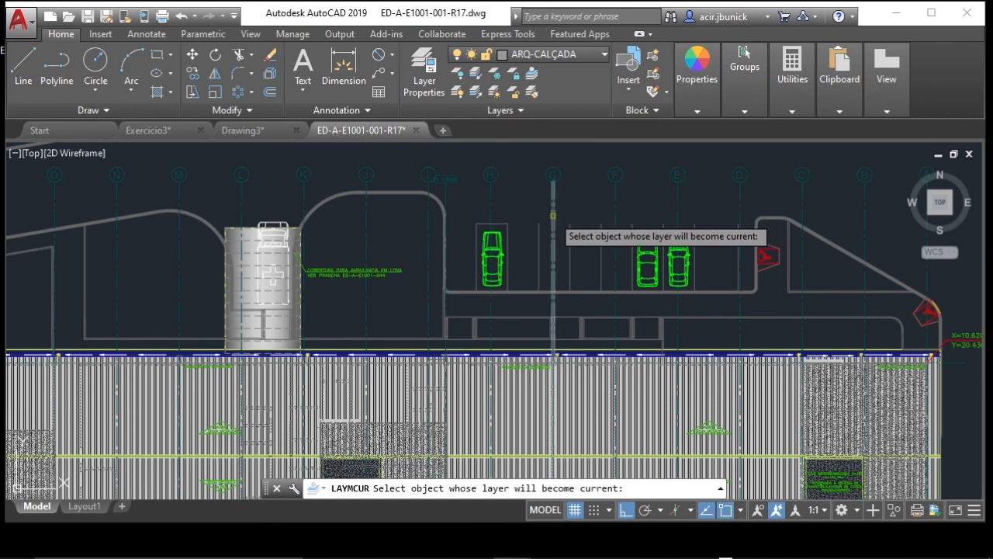
left_click(490, 194)
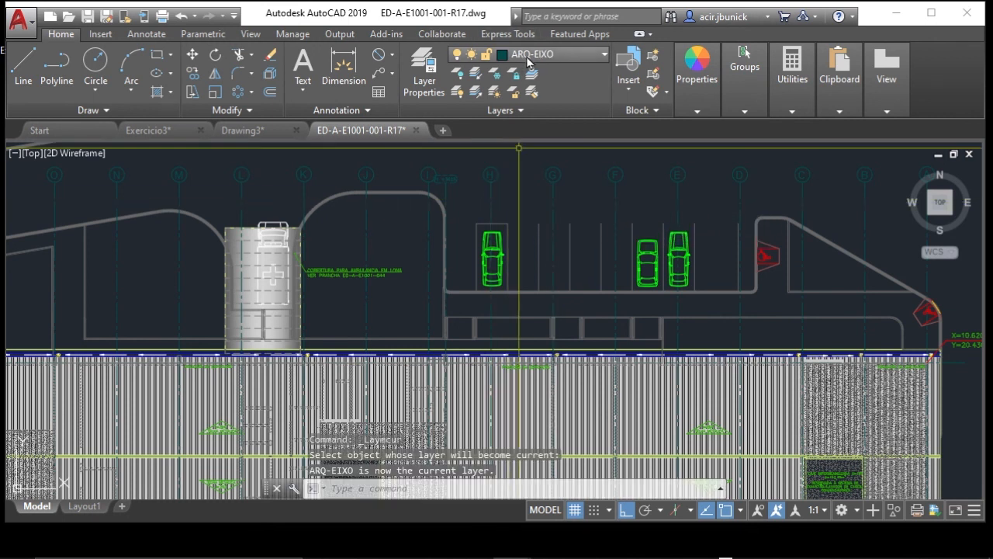
- Draw a horizontal test line on ARQ-EIXO above the parking stalls between grids H and E, and erase it
left_click(24, 66)
left_click(510, 197)
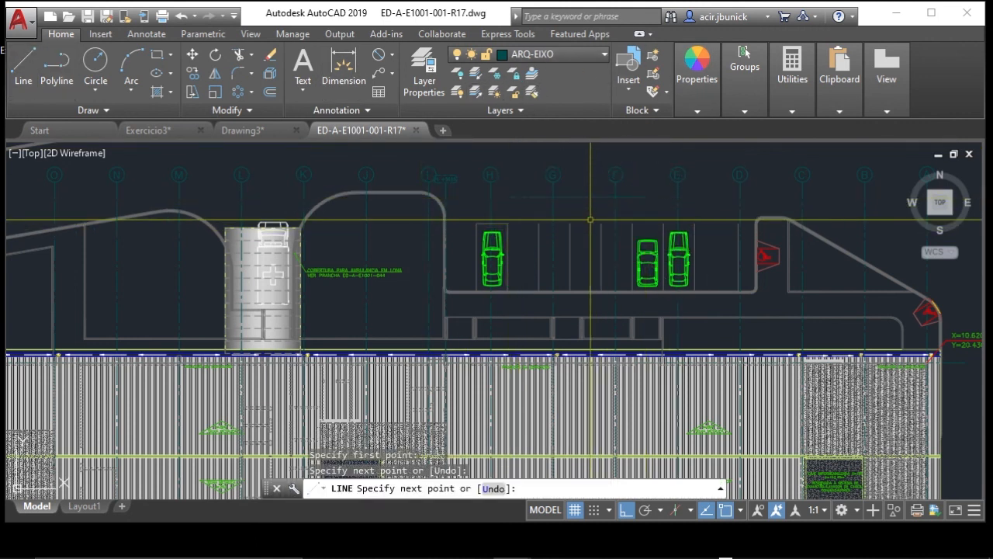
key("Escape")
key("Escape")
type("e")
key("Return")
left_click(589, 203)
left_click(574, 183)
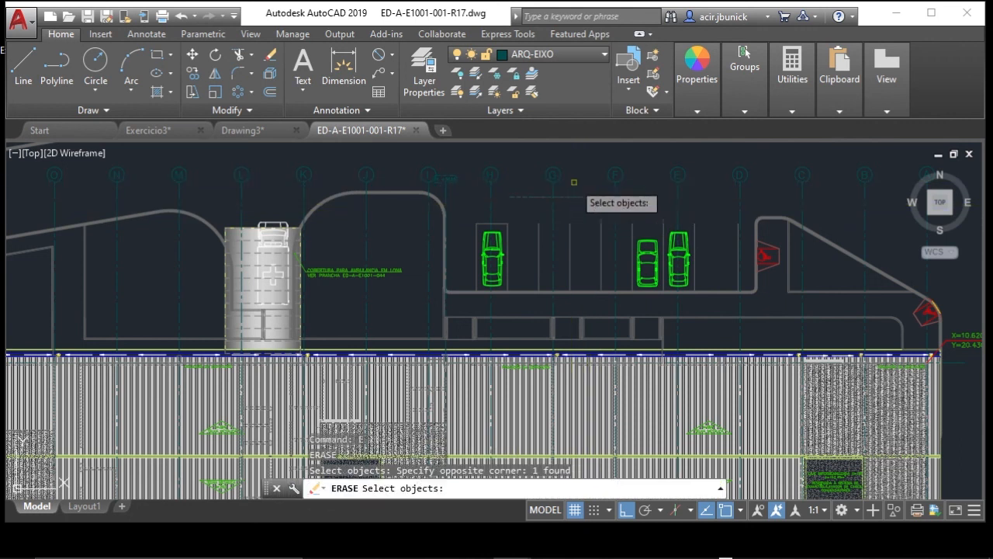
key("Return")
key("Escape")
- Draw a horizontal line on ARQ-EIXO in the road area above the grid H and G bubbles
middle_click_drag(519, 210, 519, 288)
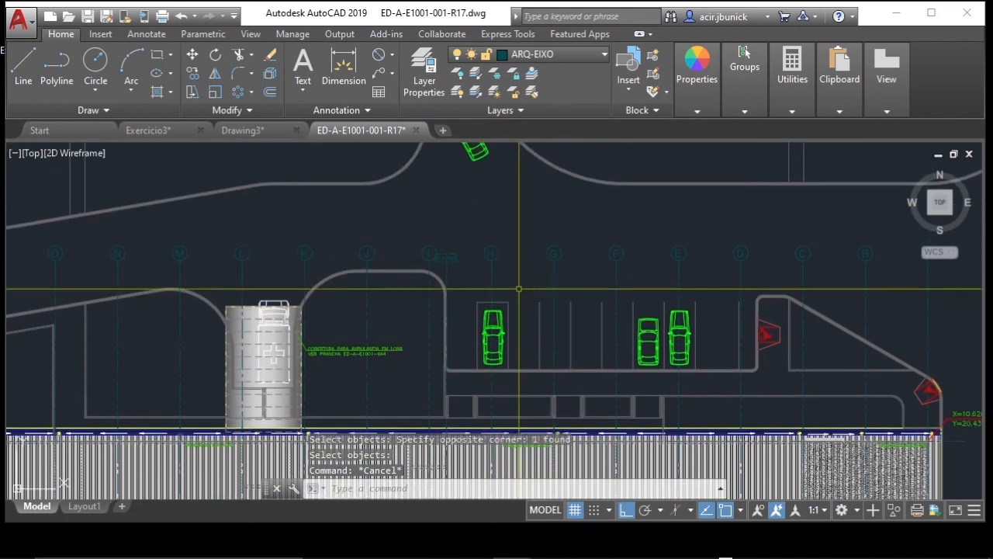
type("l")
key("Return")
left_click(578, 211)
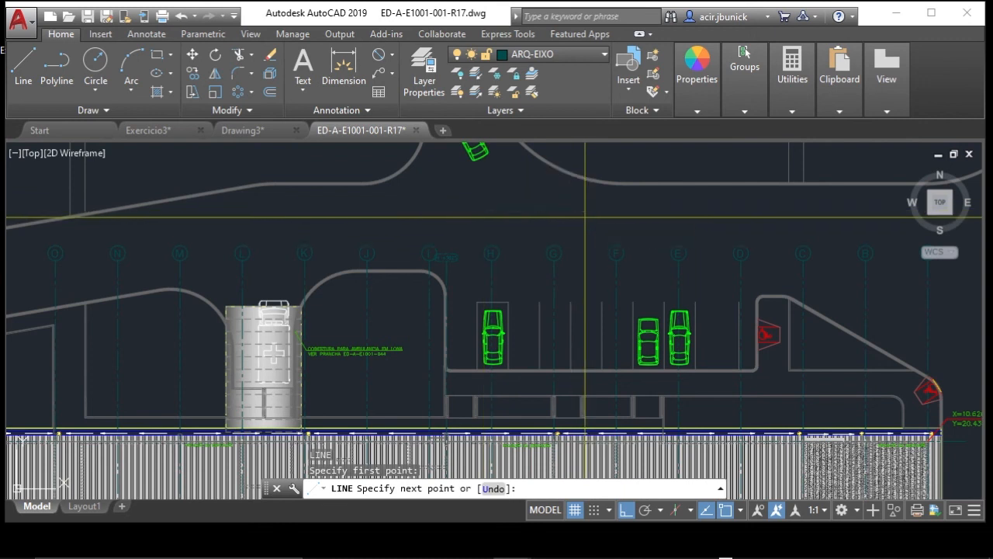
right_click(585, 217)
key("Escape")
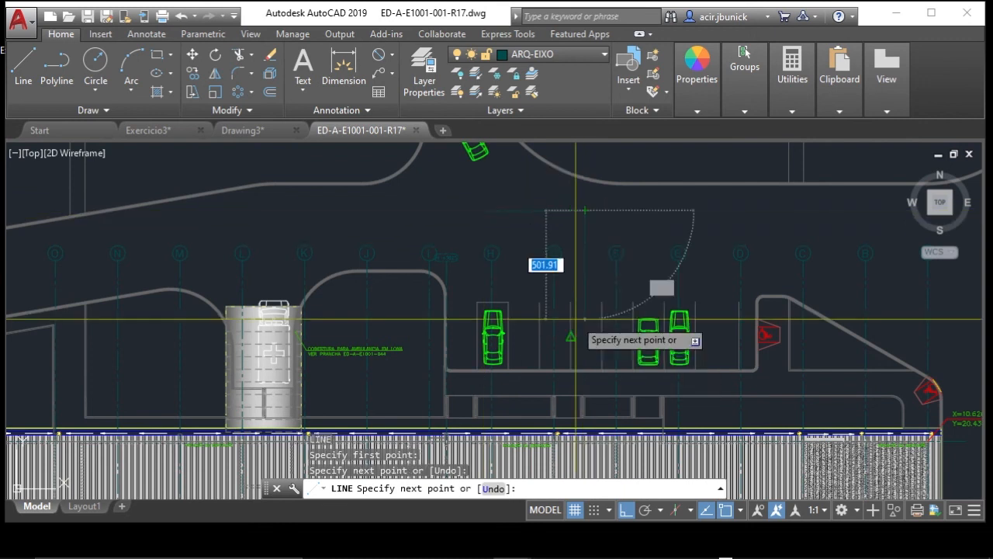
key("Escape")
- Change the new horizontal line above the grid bubbles to the Calçadas layer, and deselect it
scroll(559, 227, "up", 2)
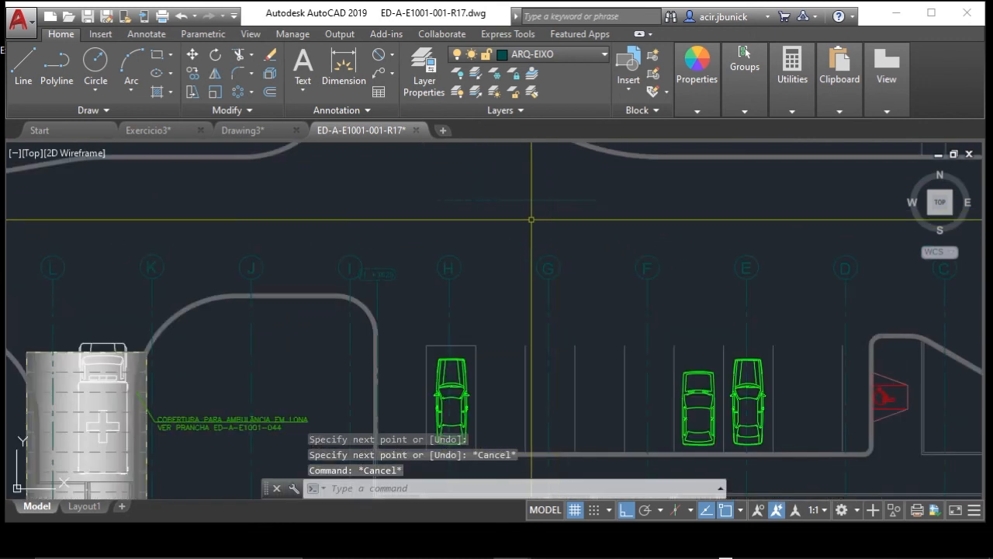
mouse_move(525, 215)
middle_mouse_down()
mouse_move(527, 279)
mouse_move(490, 249)
mouse_move(497, 235)
middle_mouse_up()
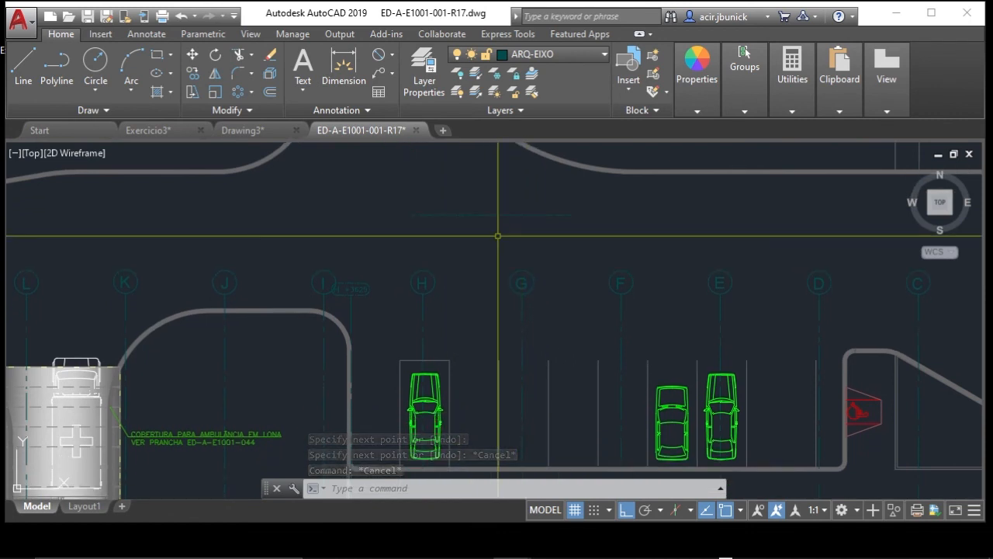
left_click(498, 235)
left_click(462, 186)
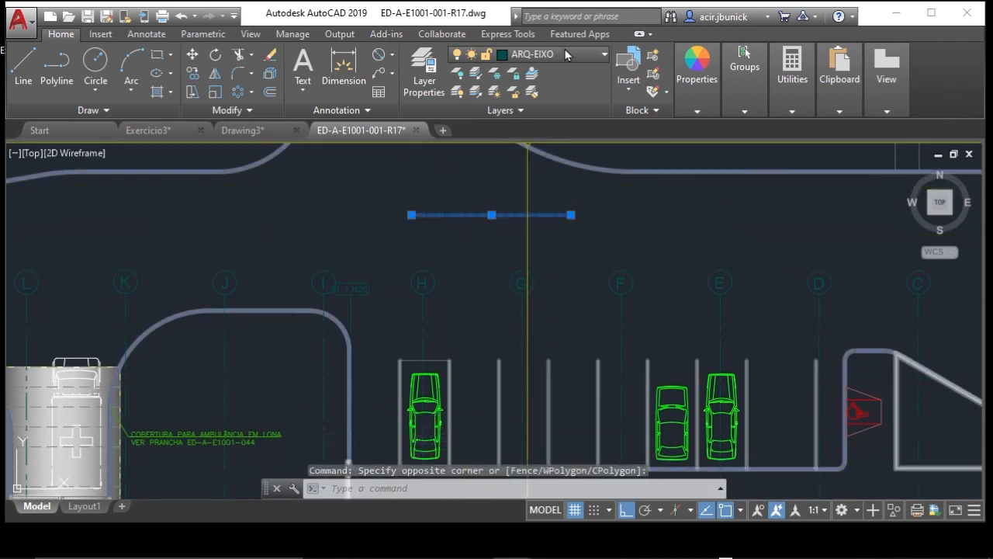
left_click(577, 56)
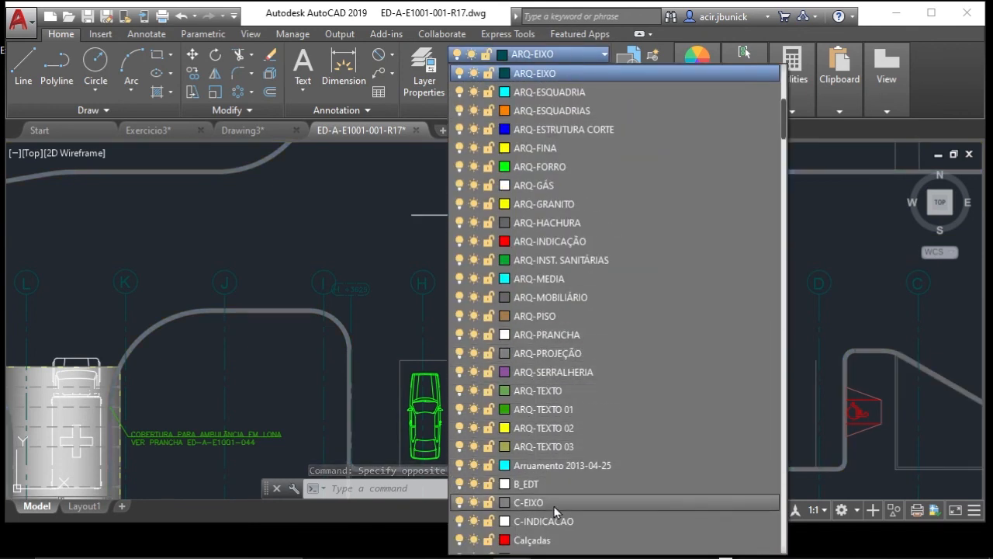
left_click(531, 540)
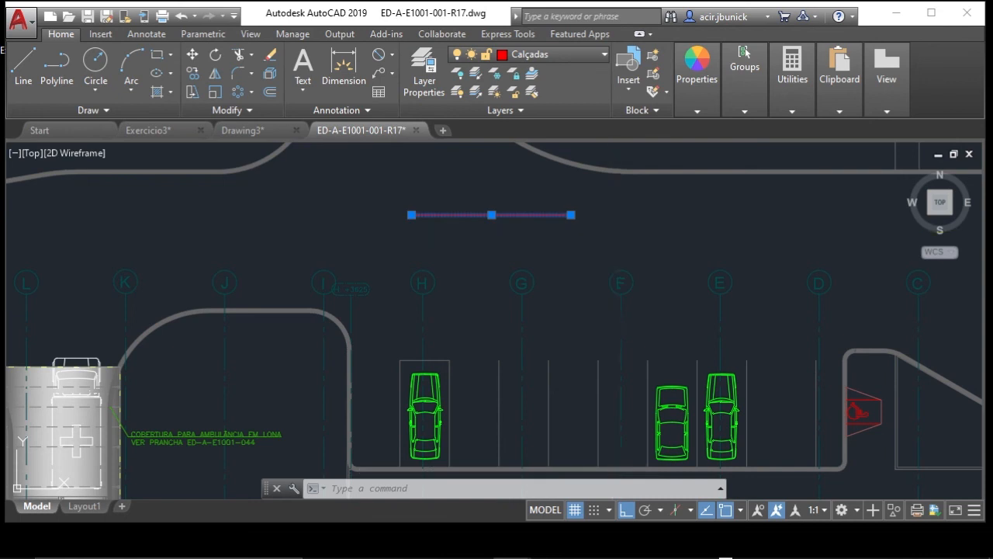
key("Escape")
key("Escape")
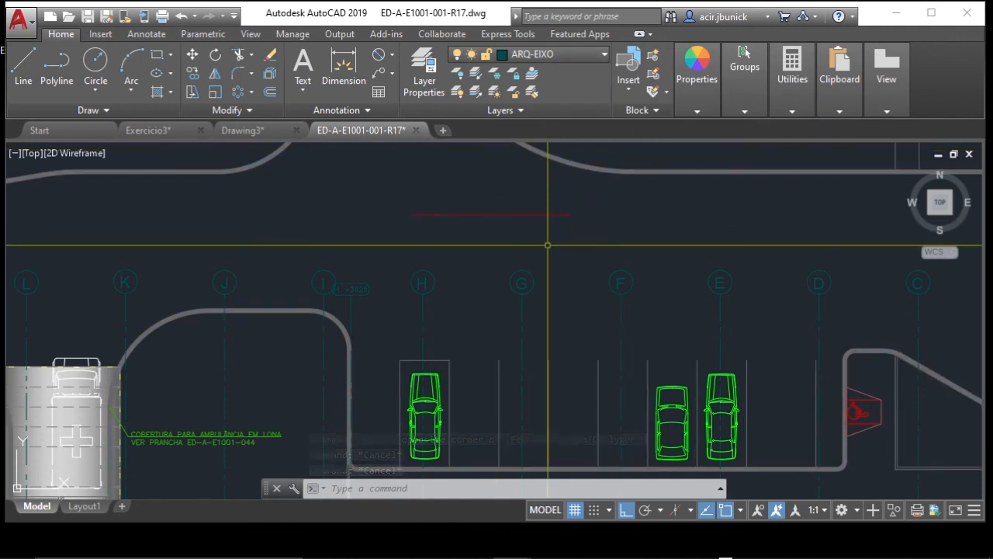
middle_click_drag(548, 245, 516, 229)
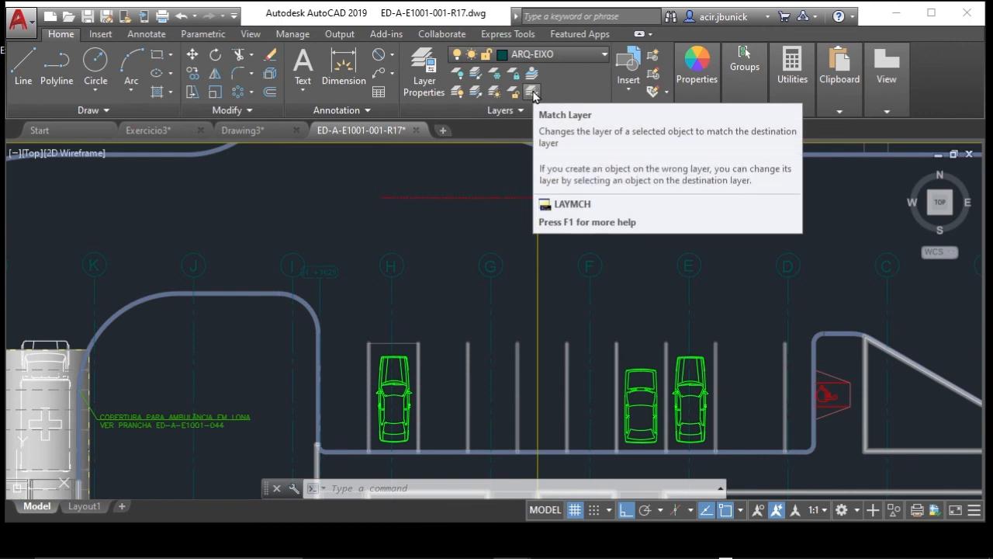
left_click(533, 94)
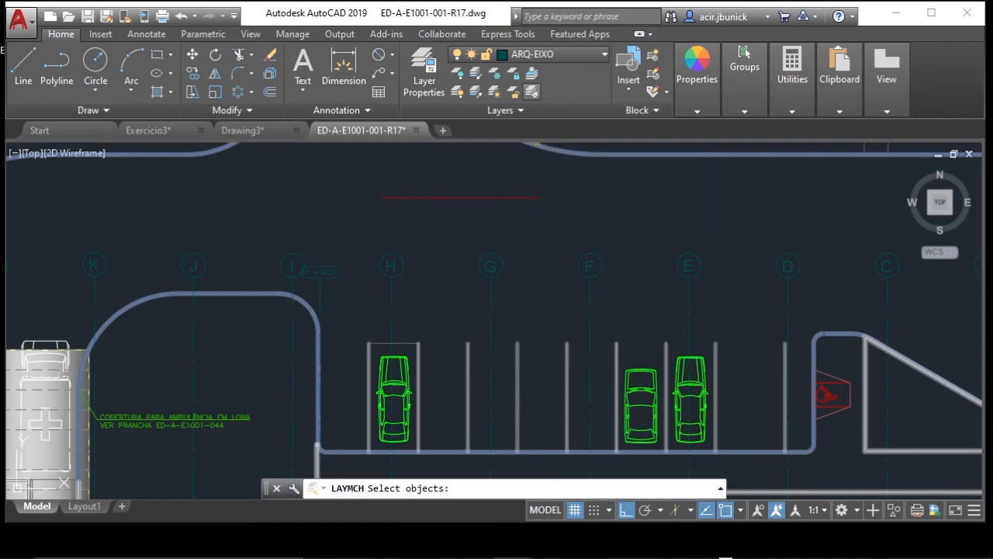
left_click(492, 295)
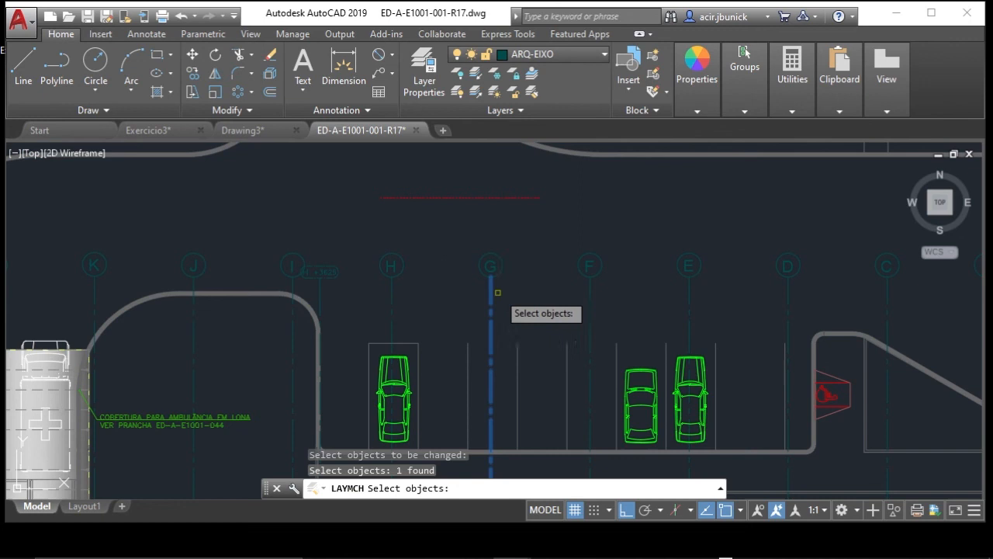
left_click(501, 210)
left_click(456, 186)
key("Return")
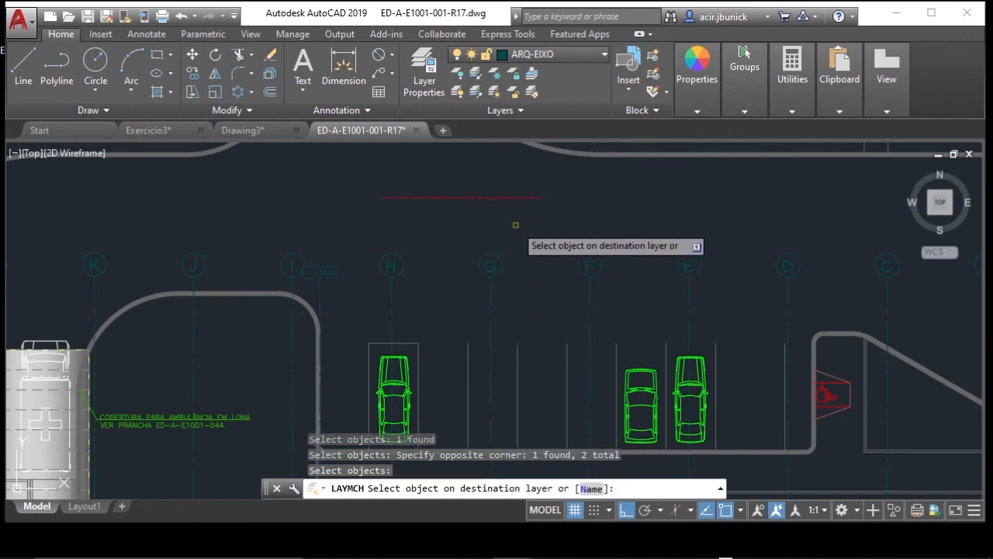
key("Escape")
- Match the grid G axis line to the Calçadas layer of the horizontal line above the bubbles with Match Layer
key("Return")
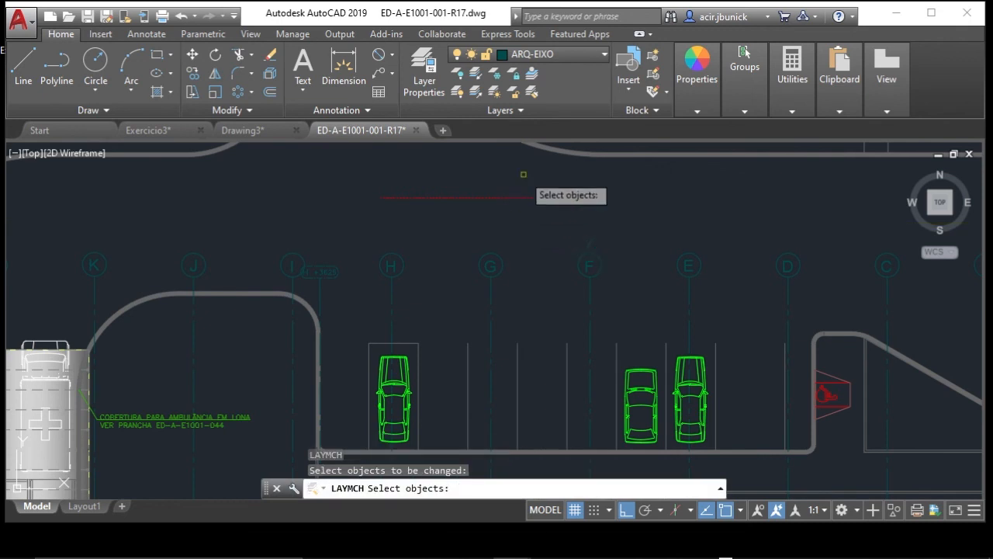
left_click(491, 292)
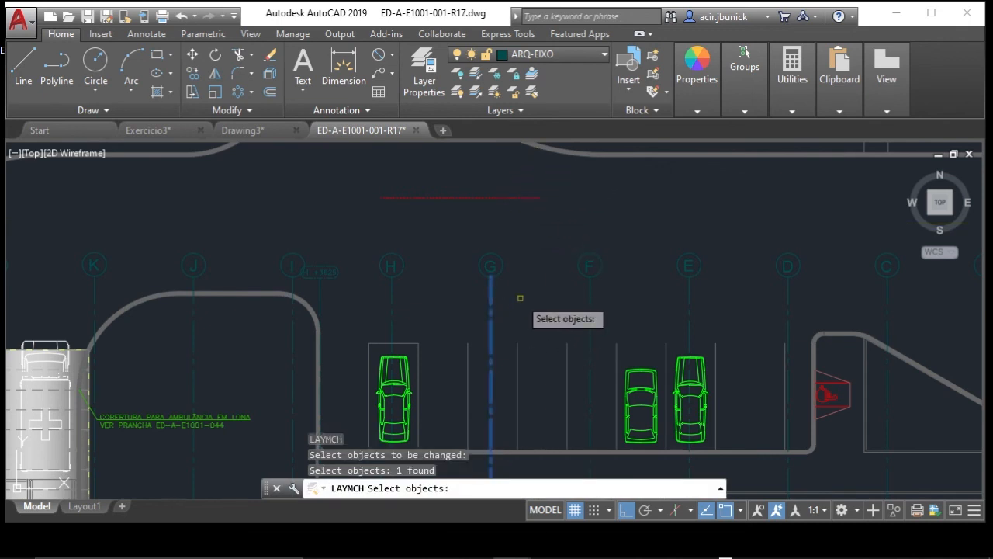
key("Return")
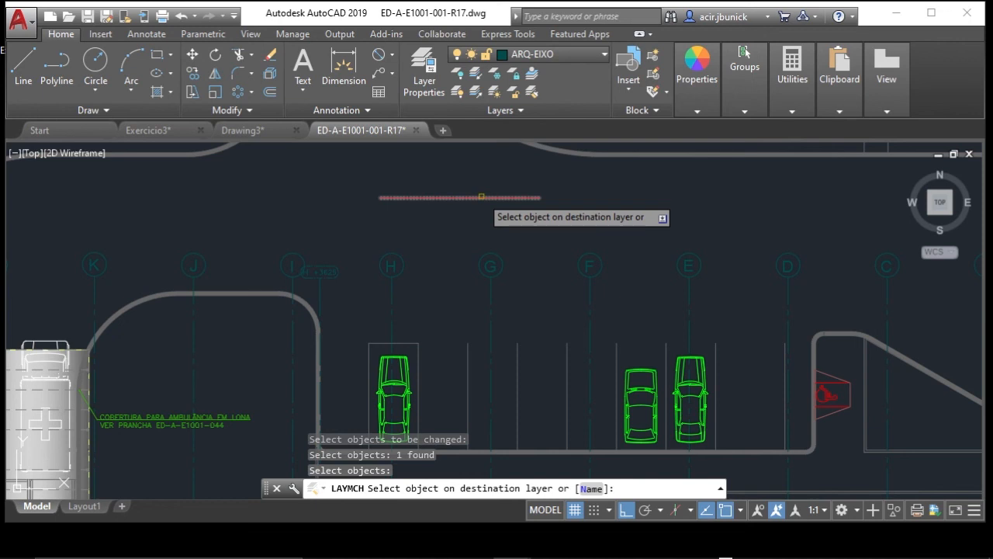
left_click(481, 197)
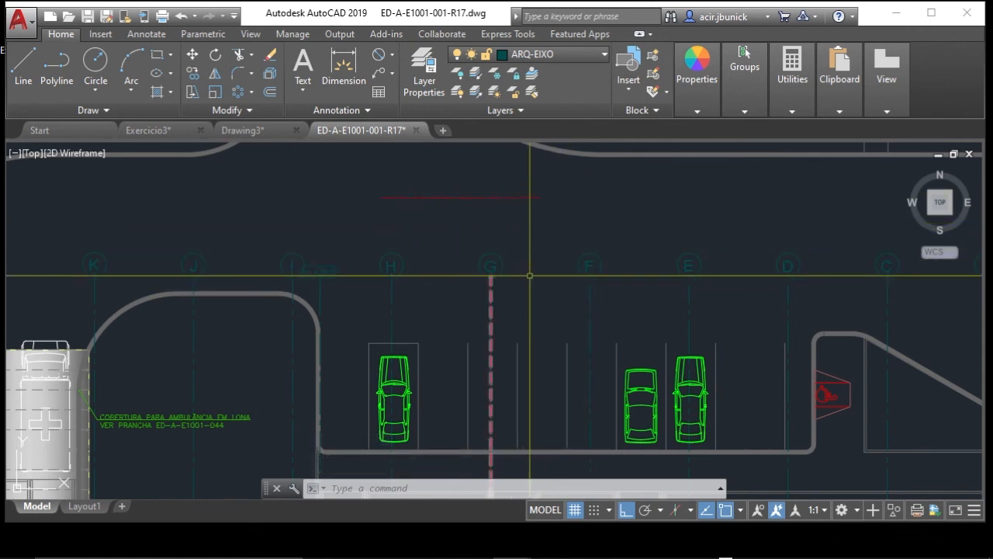
key("F1")
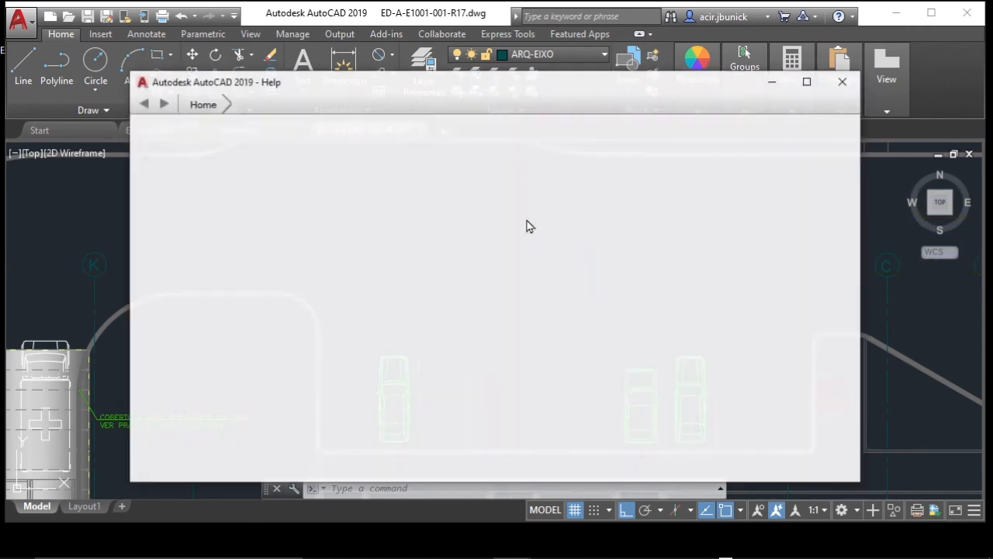
left_click(829, 88)
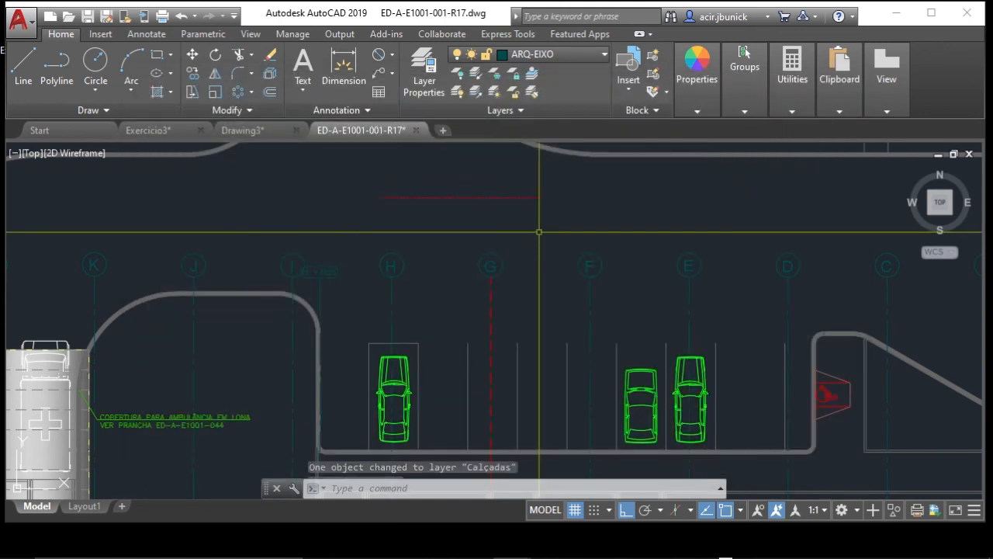
- Undo back through the grid G layer match and the horizontal line's layer change, and redo the line's change to Calçadas
key("Escape")
key("ctrl+z")
key("ctrl+z")
key("ctrl+z")
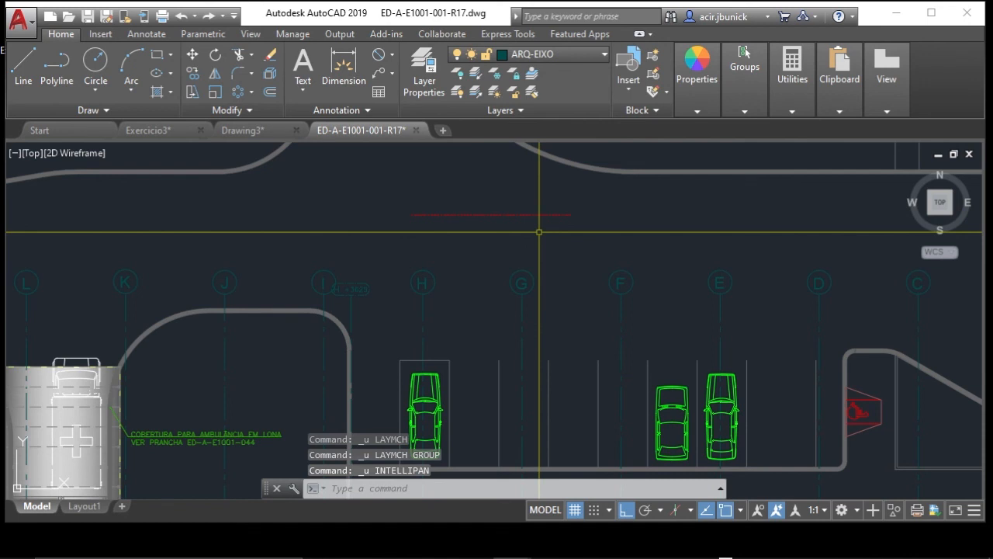
key("ctrl+z")
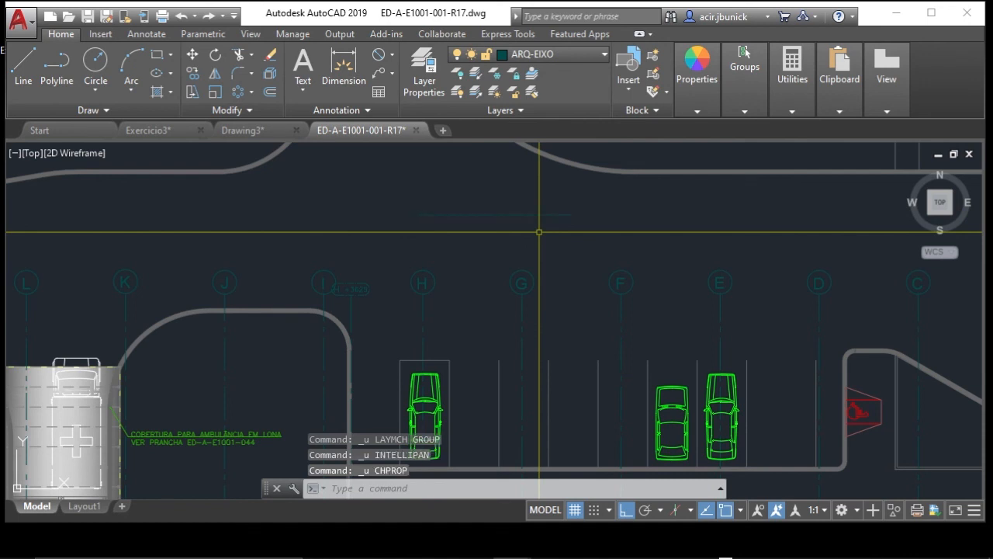
type("REd")
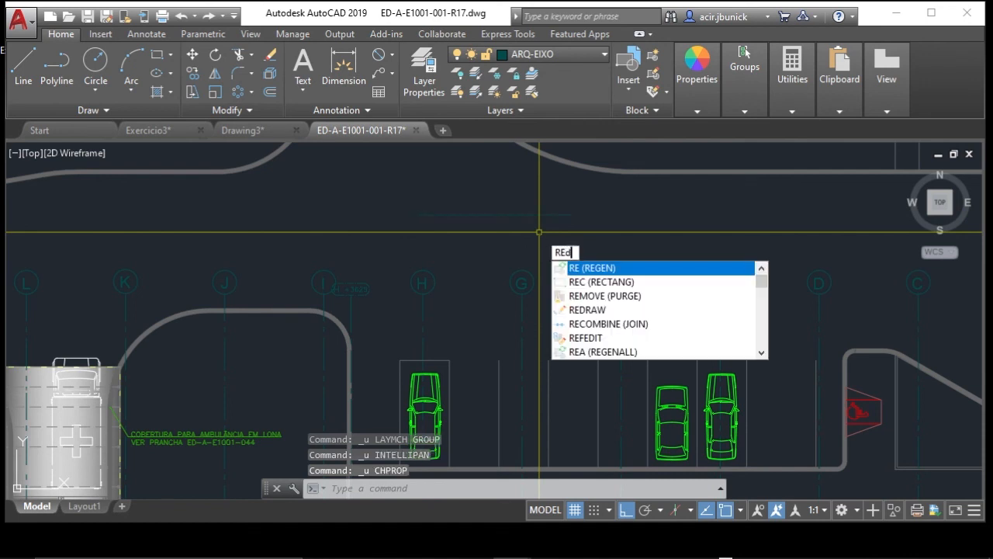
type("o")
key("Return")
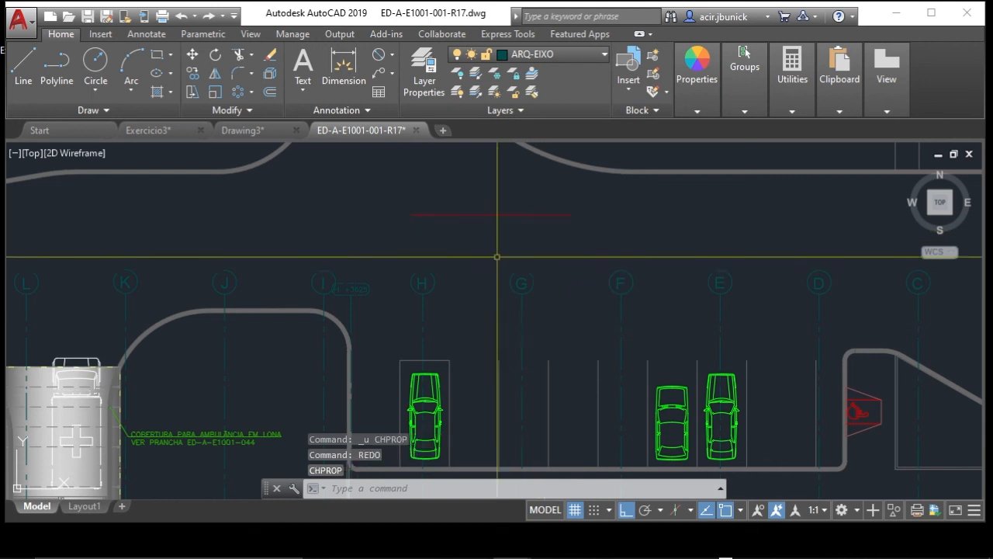
key("Escape")
key("Escape")
key("Escape")
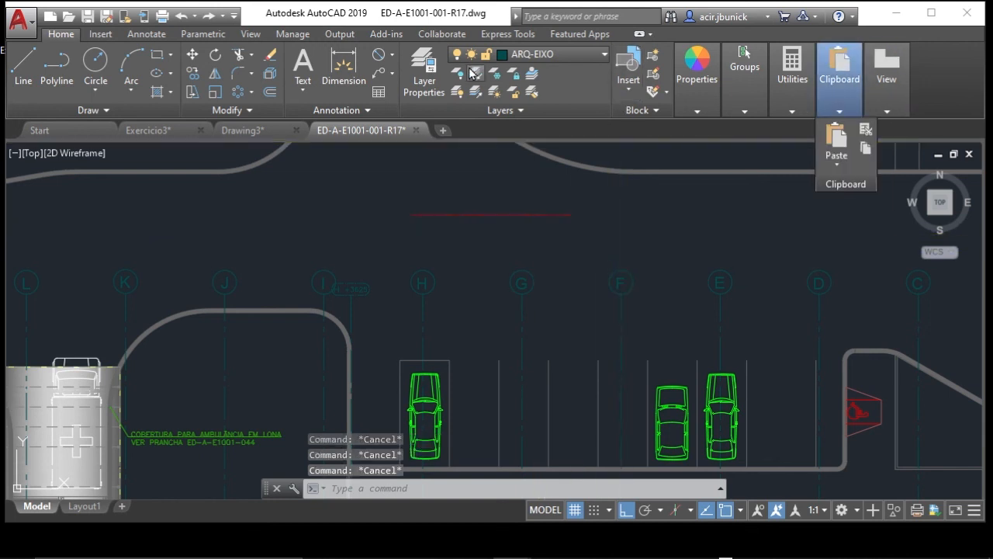
- Apply Match Layer to the grid H, G, F and E axis lines, using the current layer as the destination
left_click(534, 92)
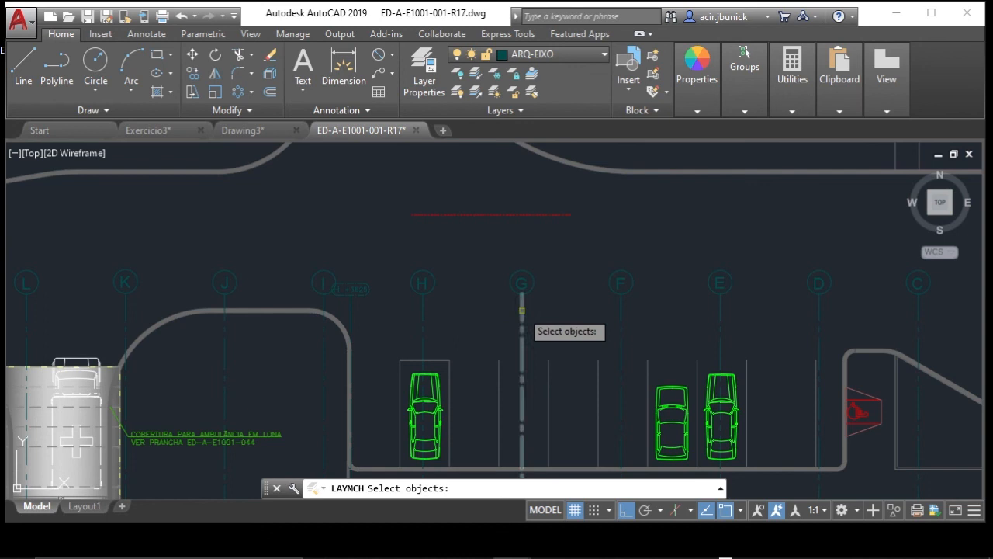
left_click(745, 322)
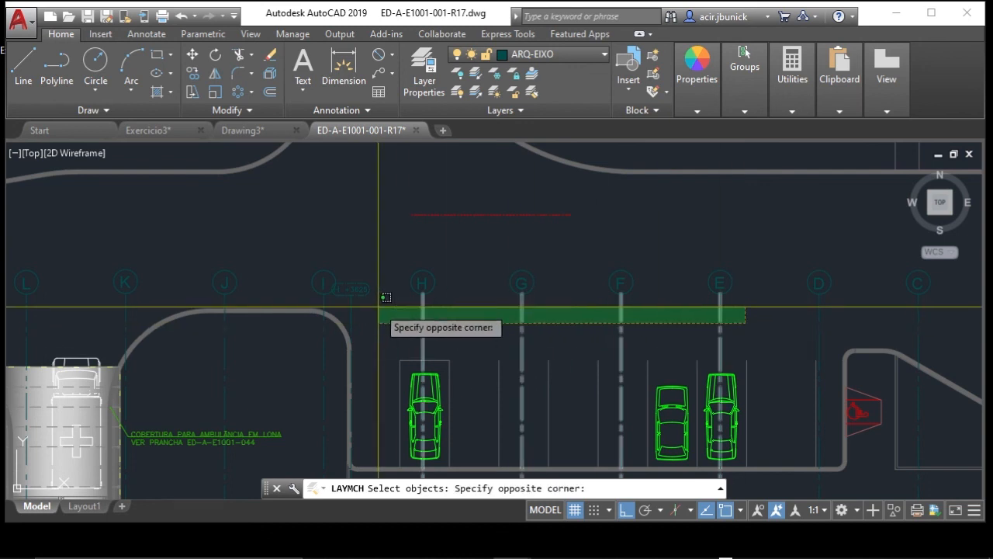
left_click(401, 307)
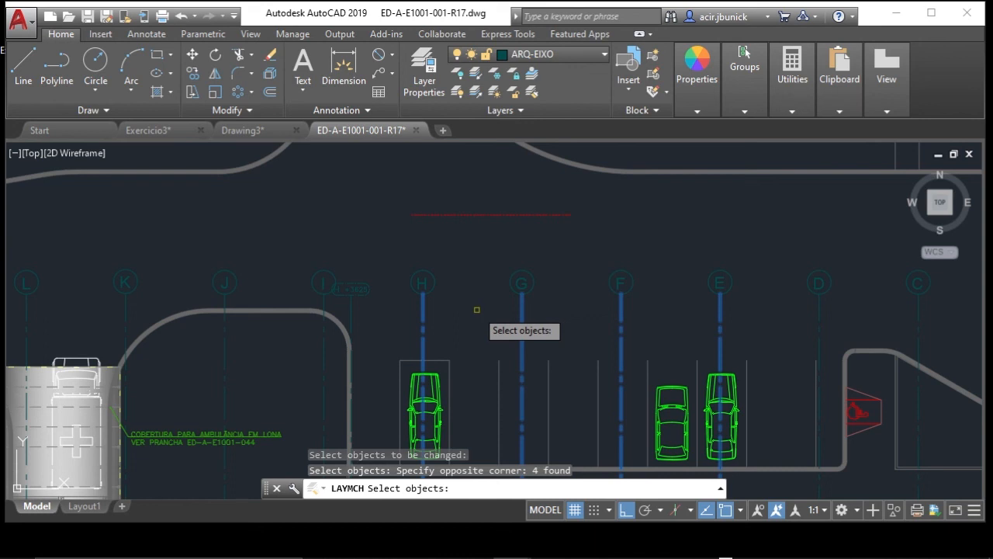
key("Return")
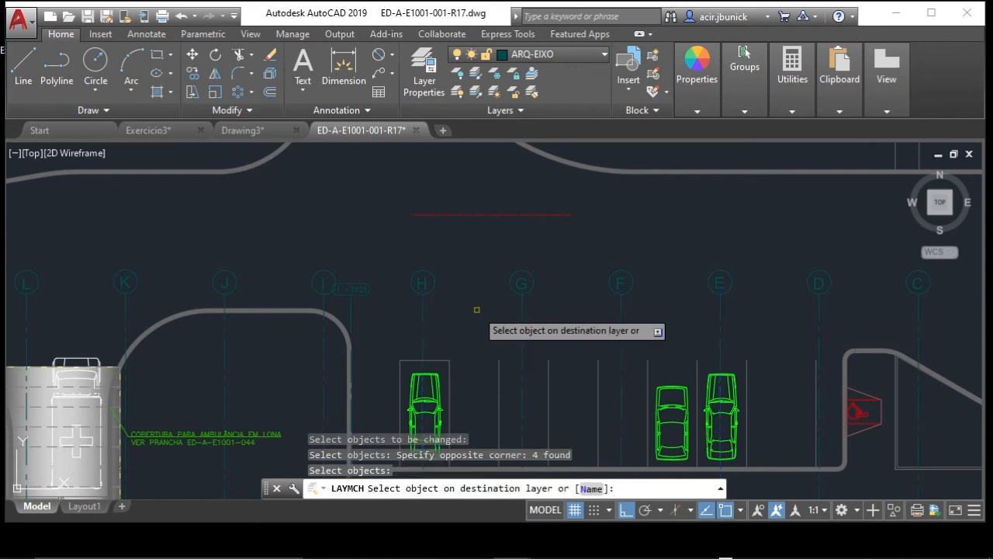
left_click(476, 212)
right_click(469, 231)
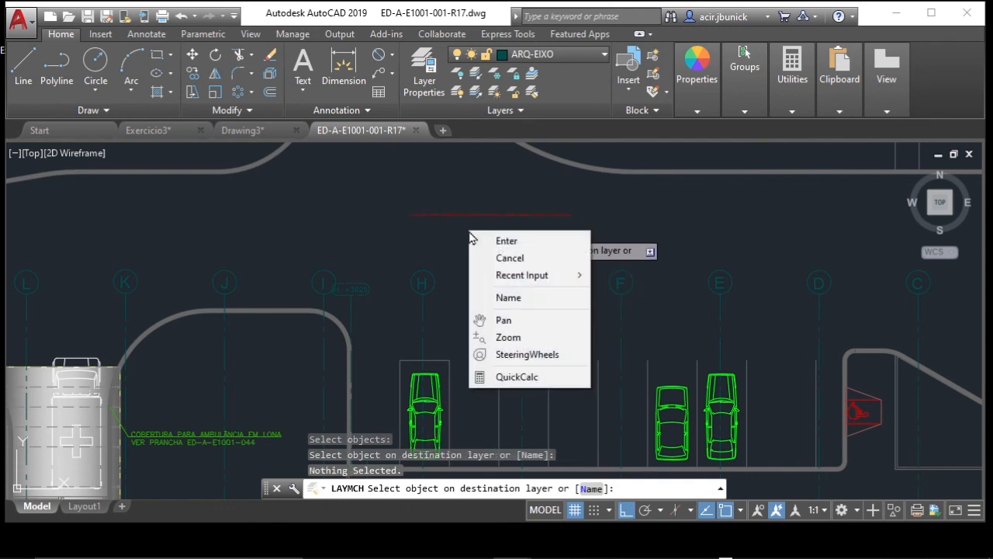
left_click(526, 244)
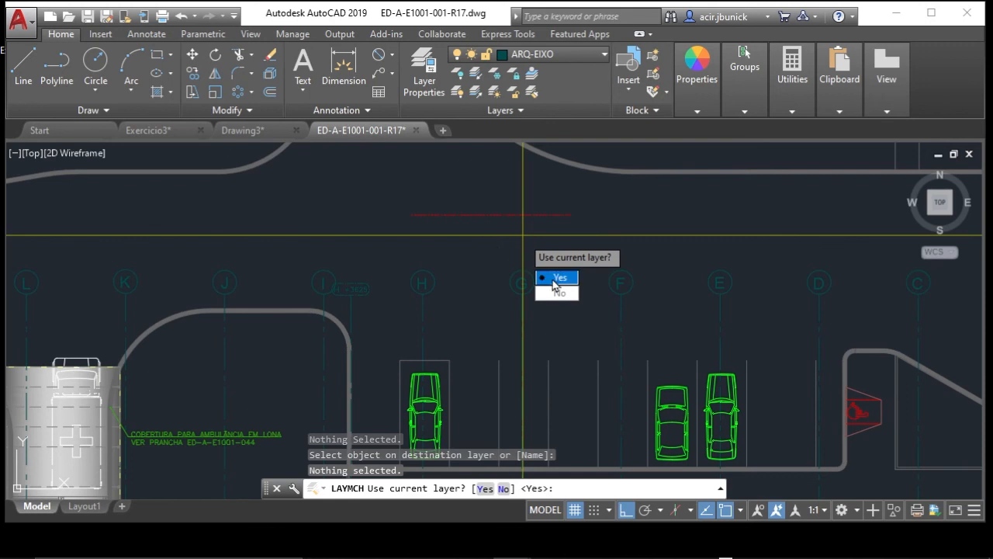
left_click(553, 282)
- Match the grid H, G and F axis lines to the horizontal line's layer, and undo the last two layer matches
right_click(483, 233)
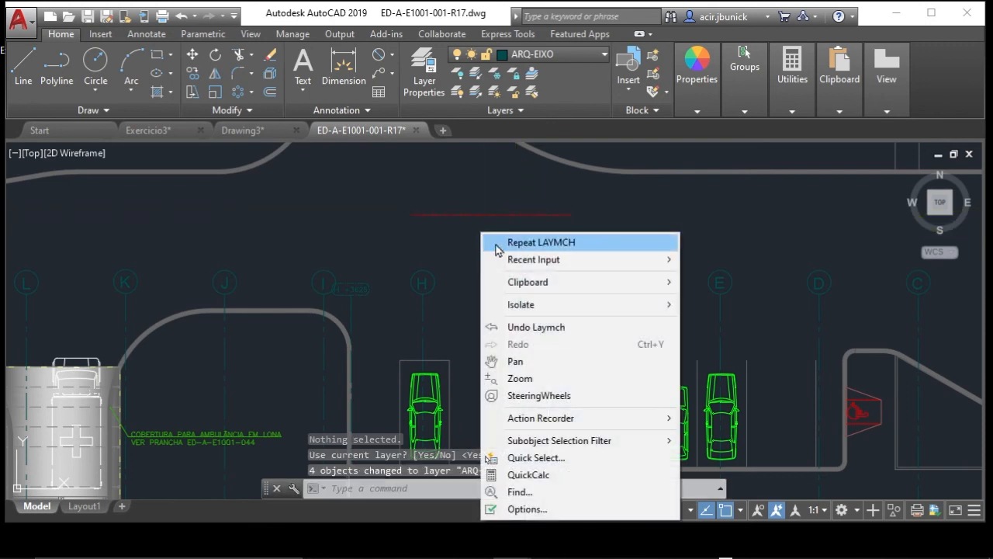
left_click(541, 243)
left_click(635, 325)
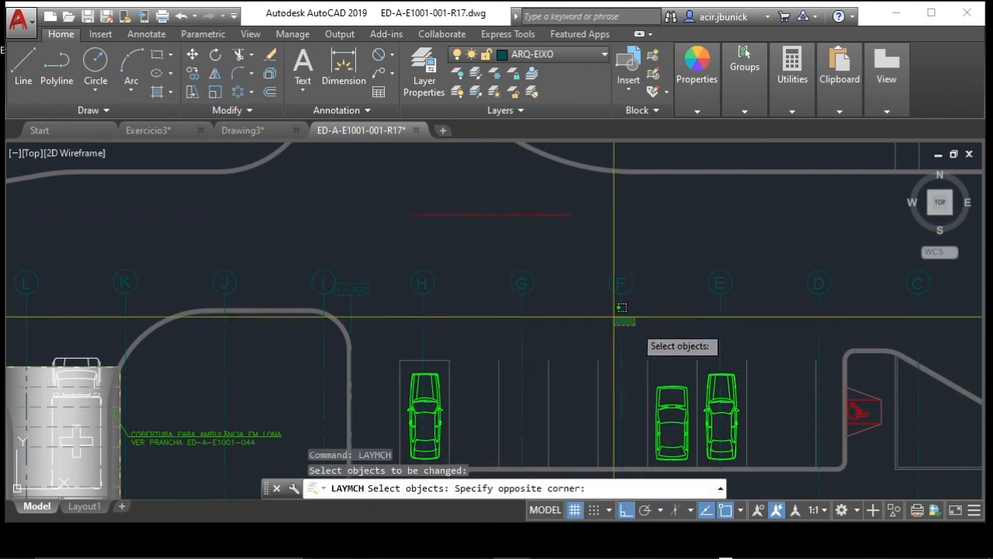
left_click(373, 299)
key("Return")
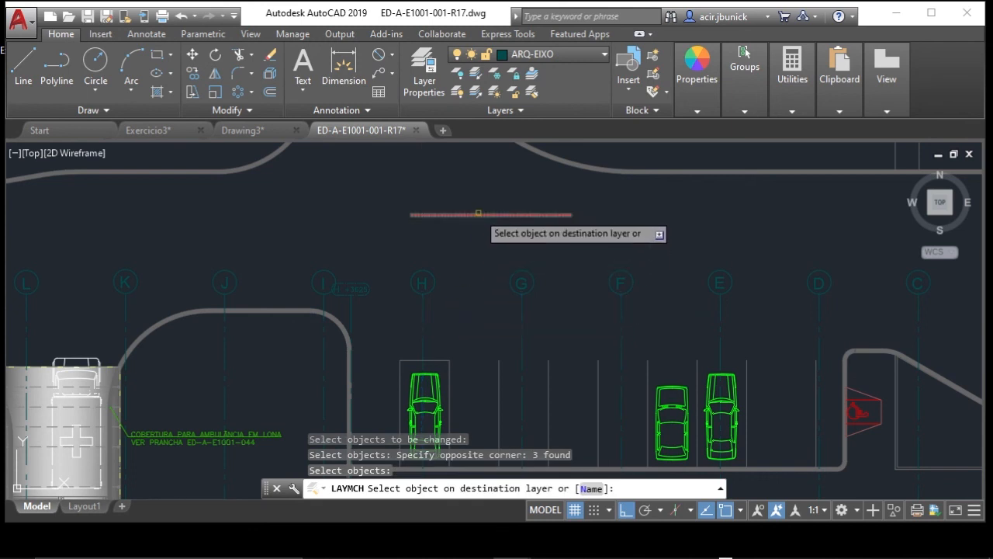
left_click(478, 213)
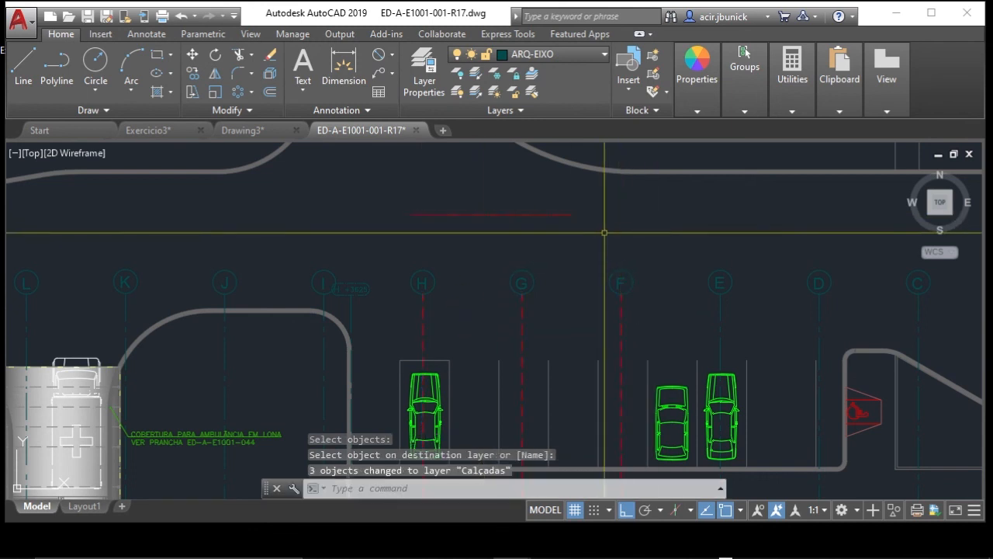
key("ctrl+z")
key("ctrl+z")
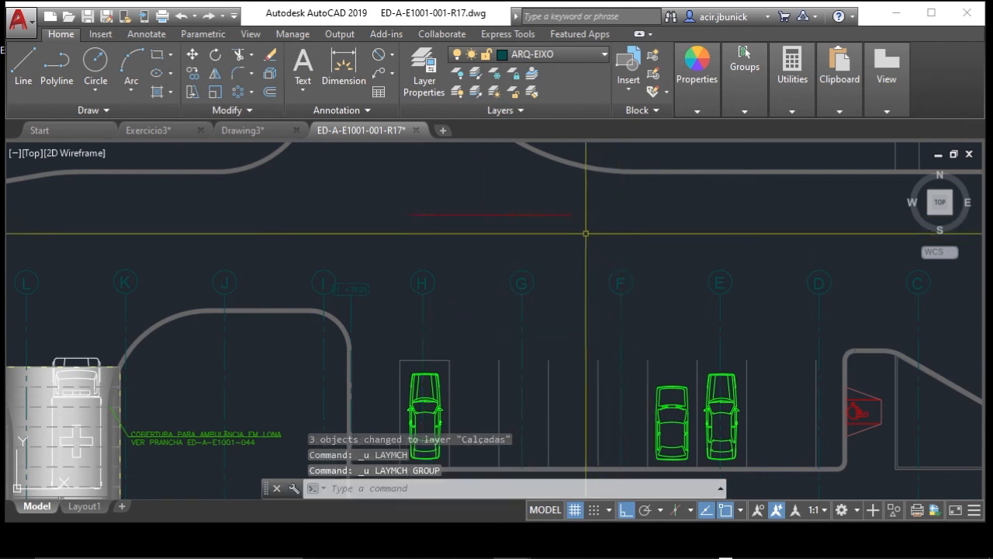
- Move the grid H, G and F axis lines to Calçadas with Match Layer, using the red horizontal line as destination
left_click(534, 92)
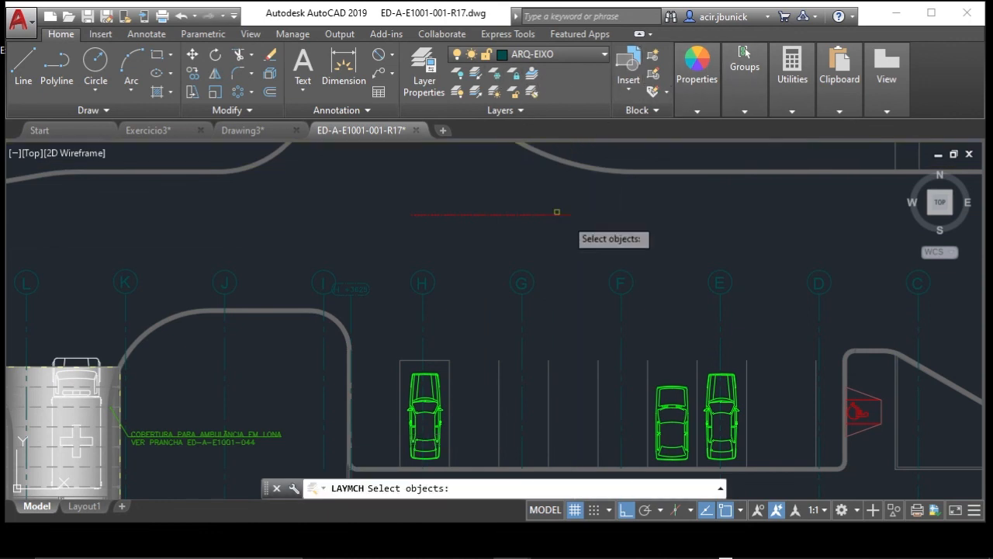
left_click(644, 340)
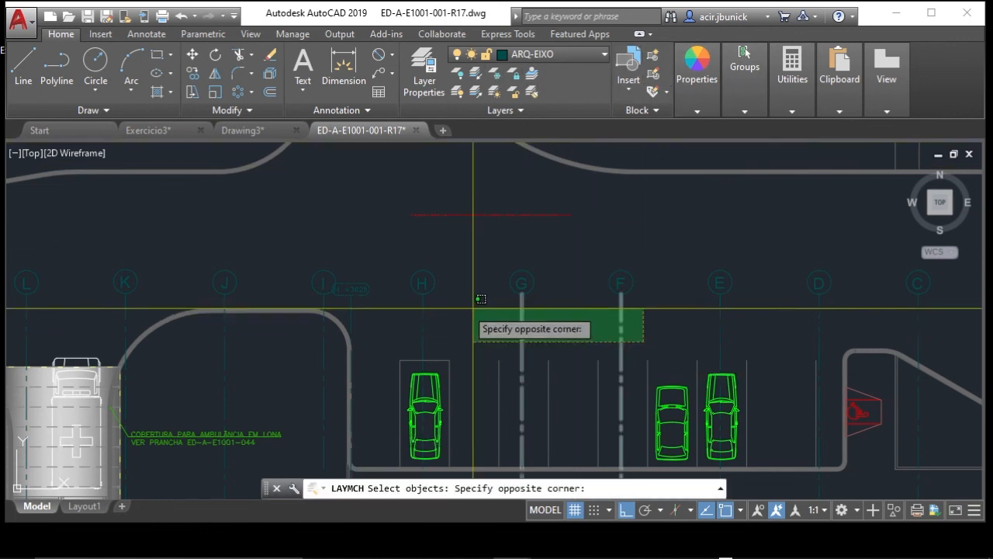
left_click(396, 300)
key("Return")
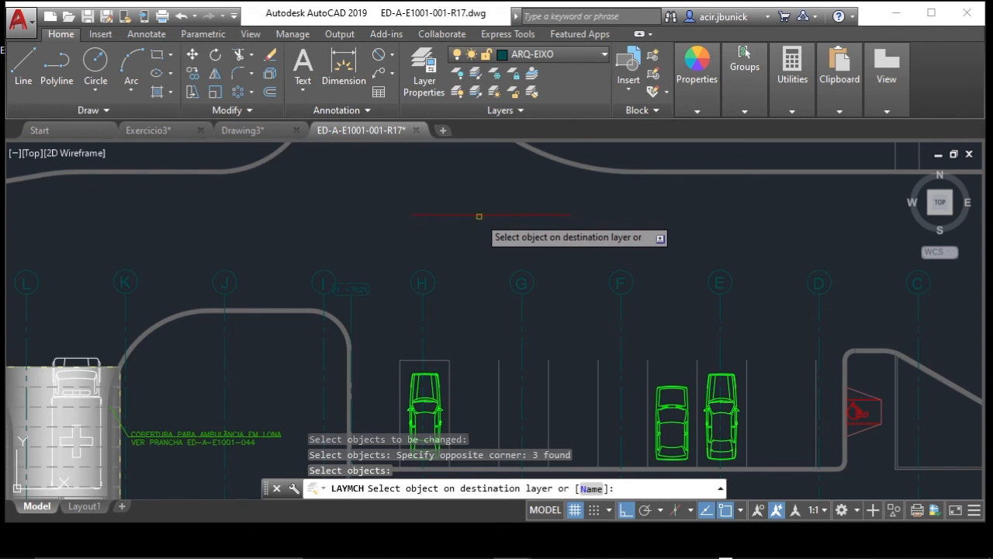
left_click(478, 216)
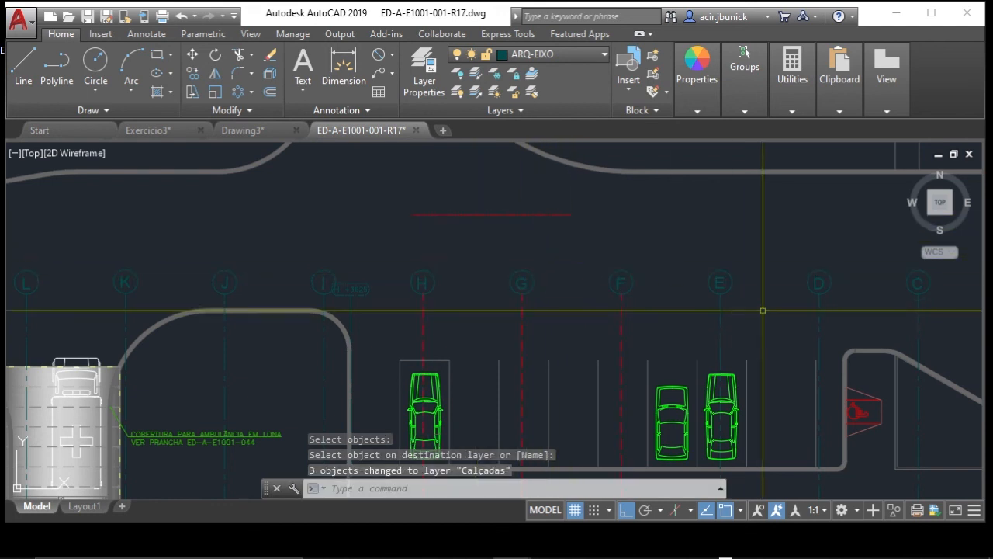
type("MA")
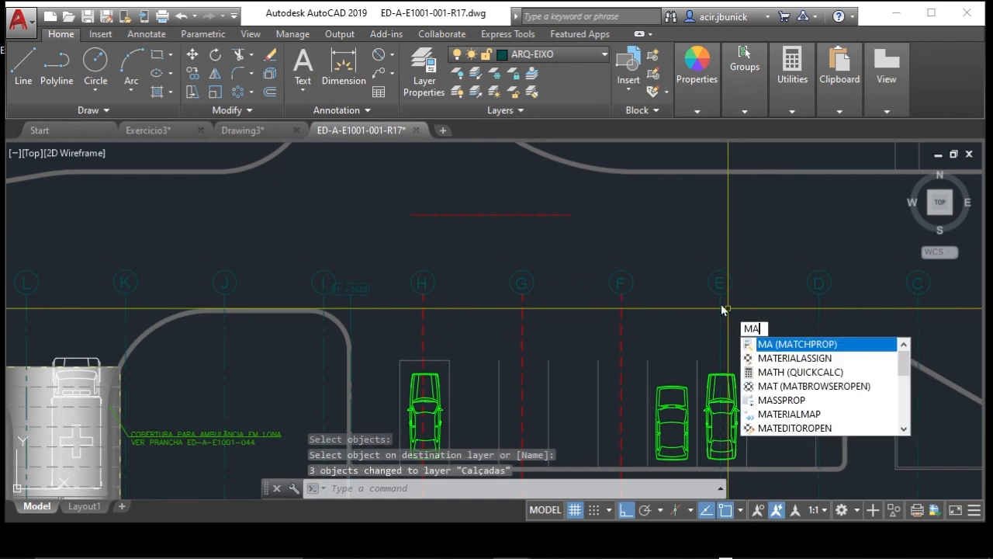
key("Escape")
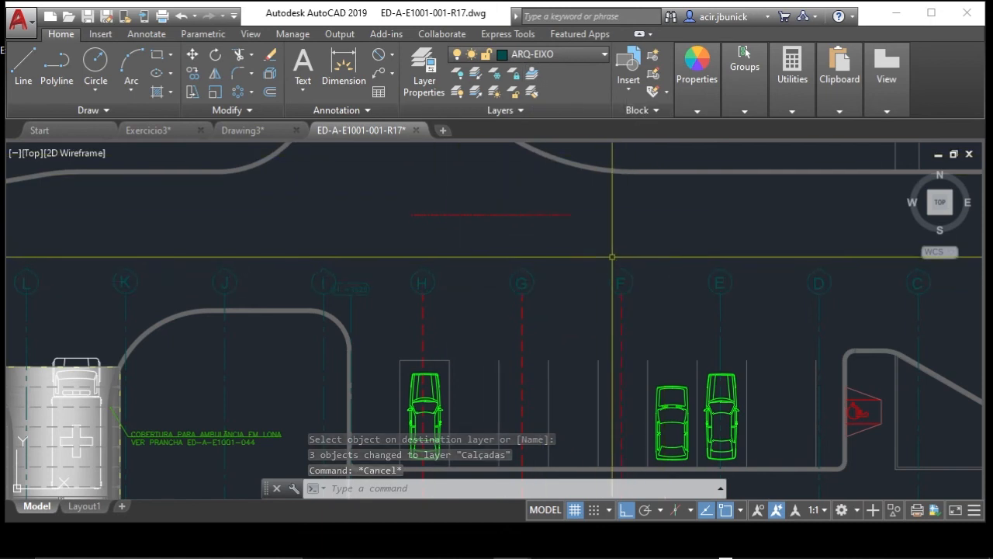
scroll(607, 262, "down", 3)
scroll(584, 290, "up", 2)
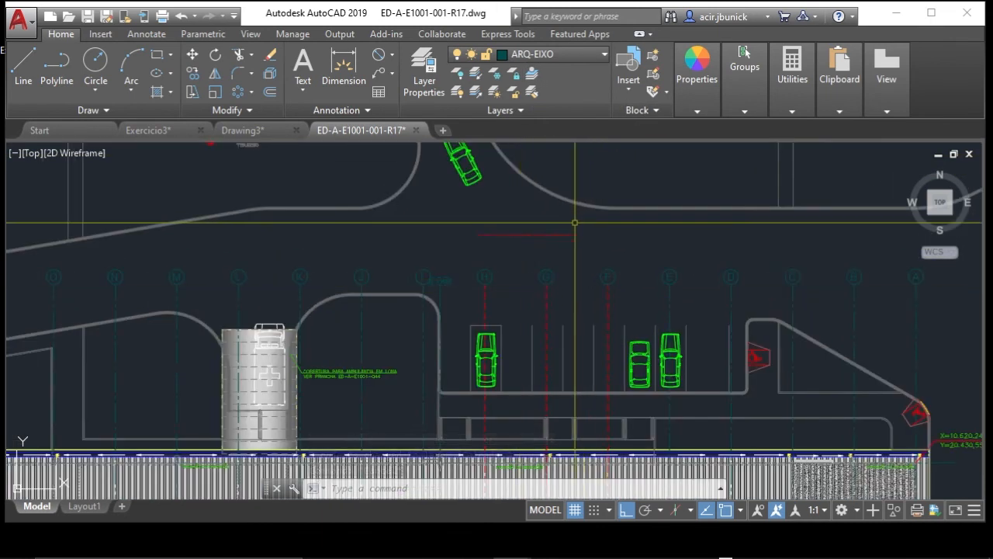
scroll(594, 232, "down", 4)
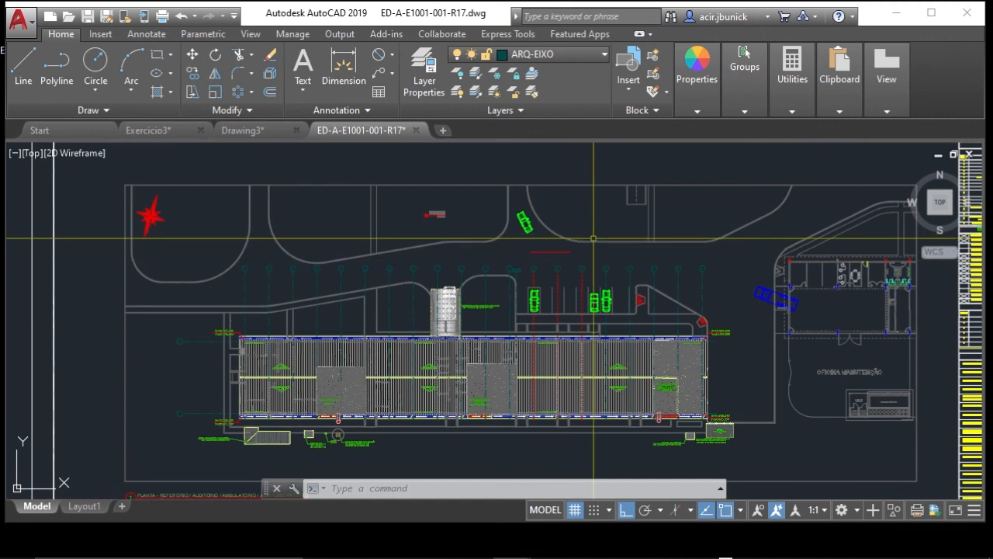
middle_click_drag(540, 278, 498, 274)
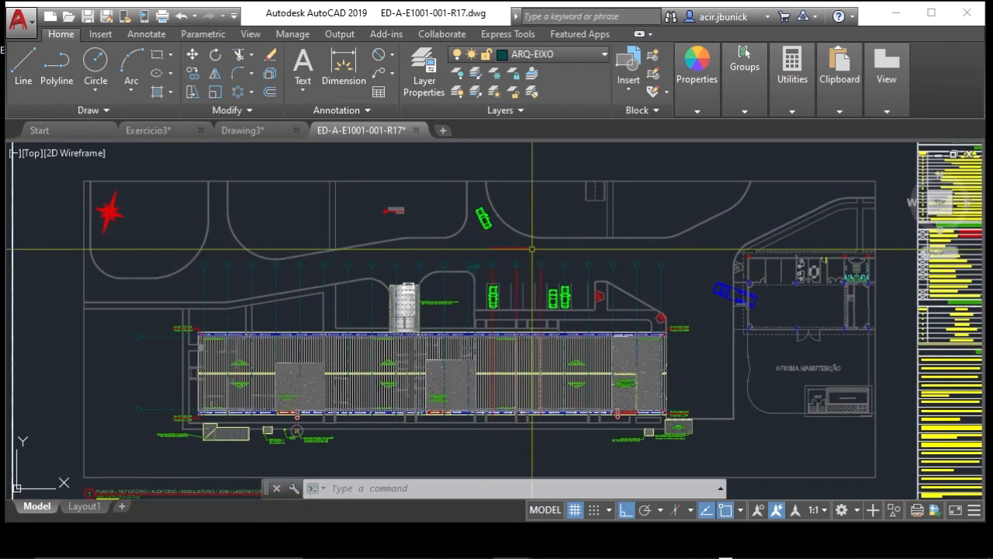